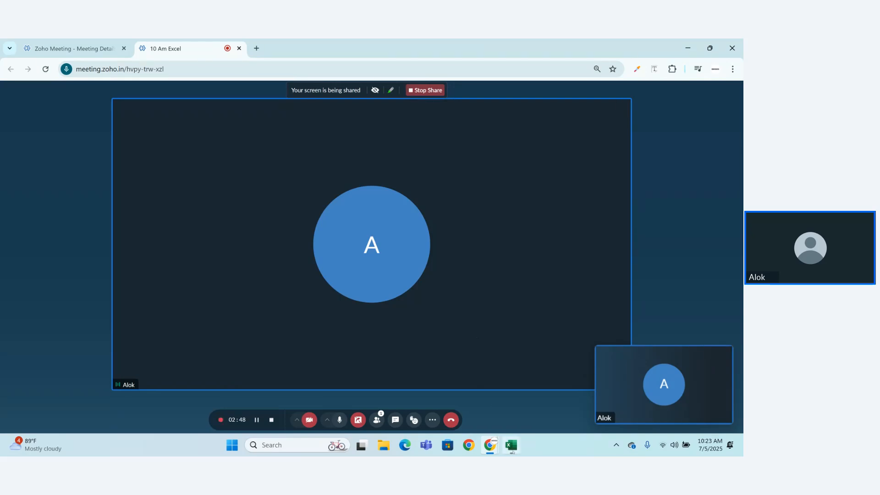
Step: Switch to the Excel workbook and enter the title "Mathematical function" in cell A1 of Sheet2
click(510, 444)
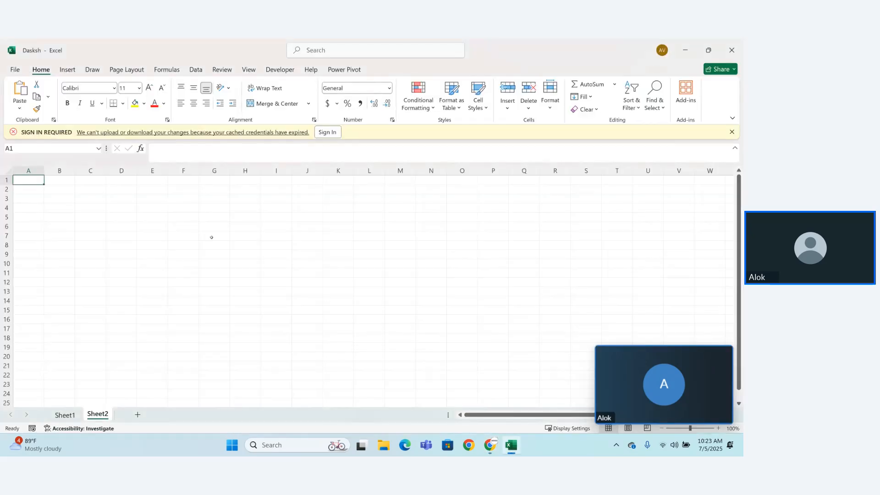
text(Mathe)
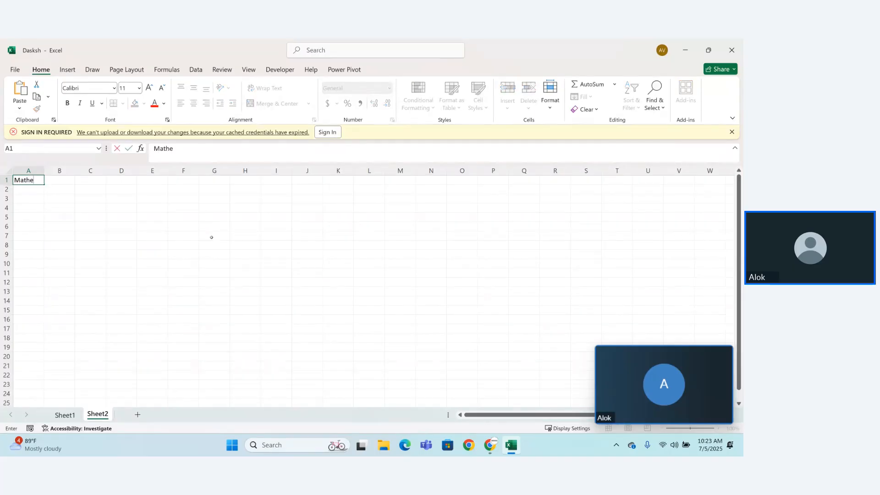
text(matical function)
key(Return)
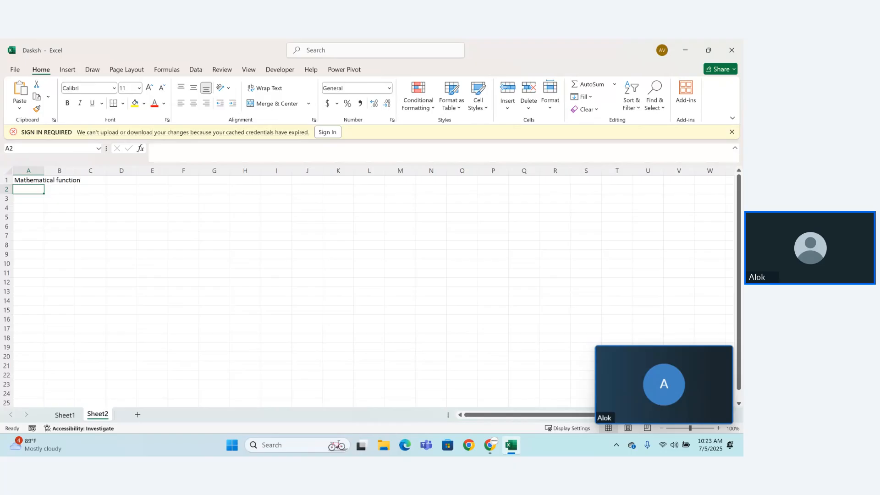
Step: Make the title in row 1 bold and enlarge its font size to 18
drag(15, 180, 93, 181)
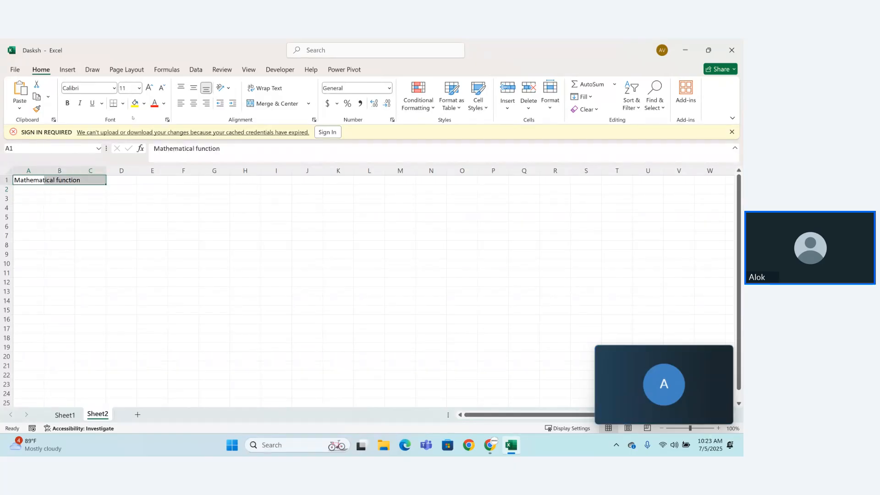
click(67, 103)
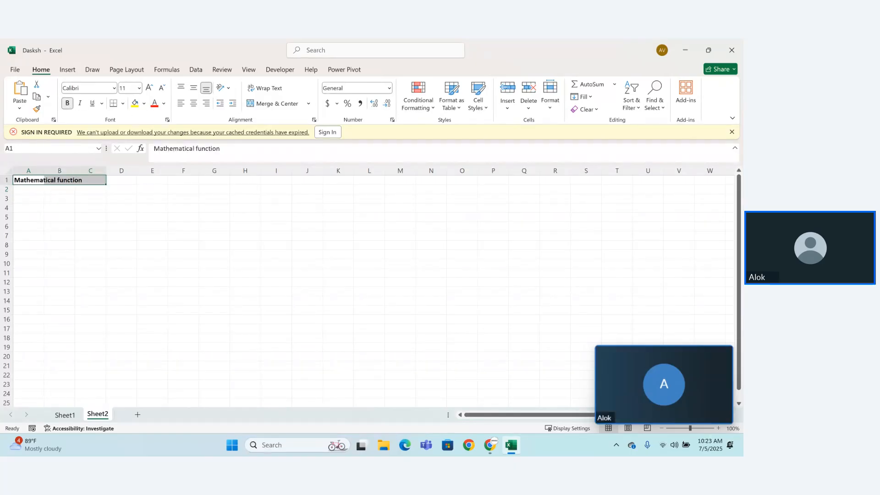
click(149, 87)
click(149, 87)
click(149, 88)
click(149, 88)
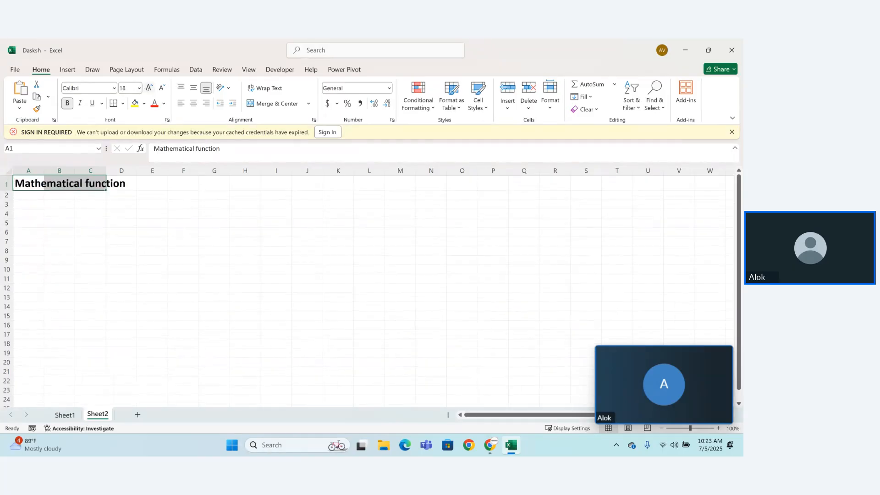
click(51, 243)
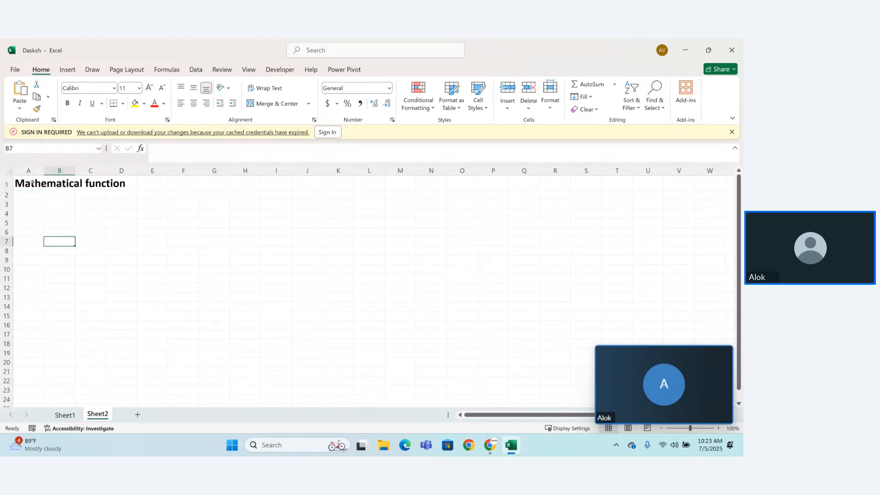
Step: Merge and center the title across cells A1:G1
drag(23, 183, 210, 182)
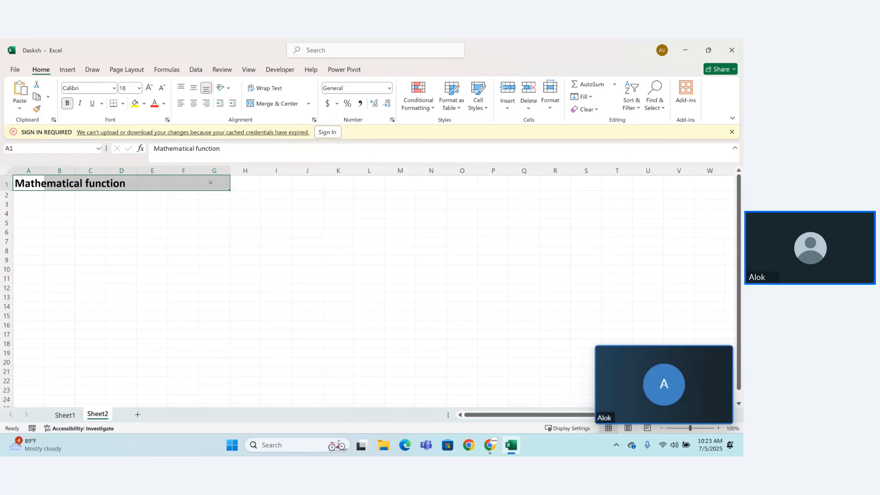
click(270, 103)
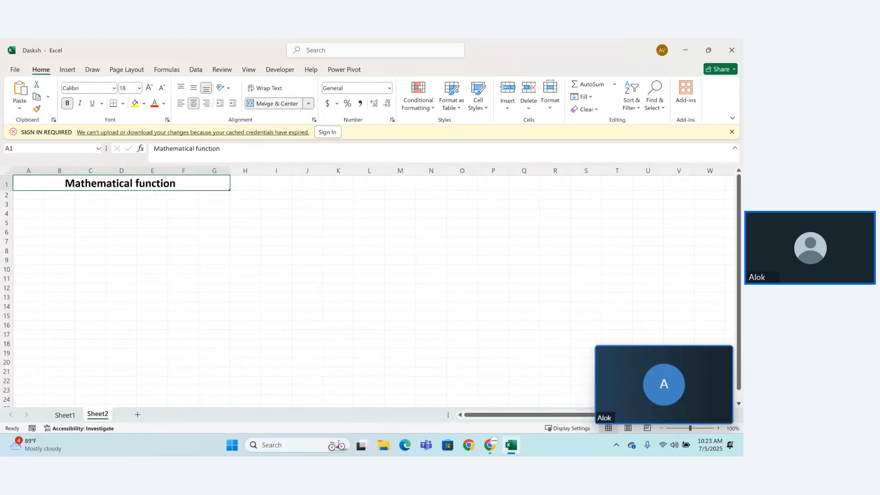
click(185, 267)
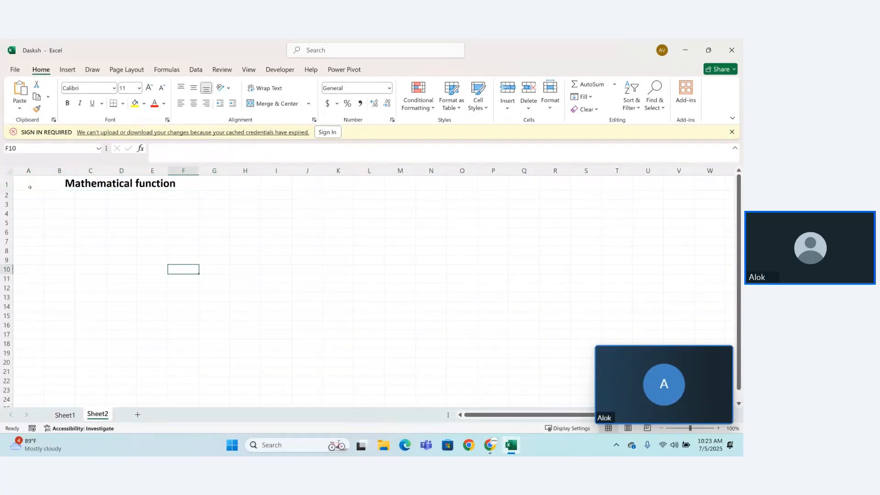
Step: Extend the merged and centered title to A1:G2 and align it to the vertical middle
drag(29, 187, 168, 194)
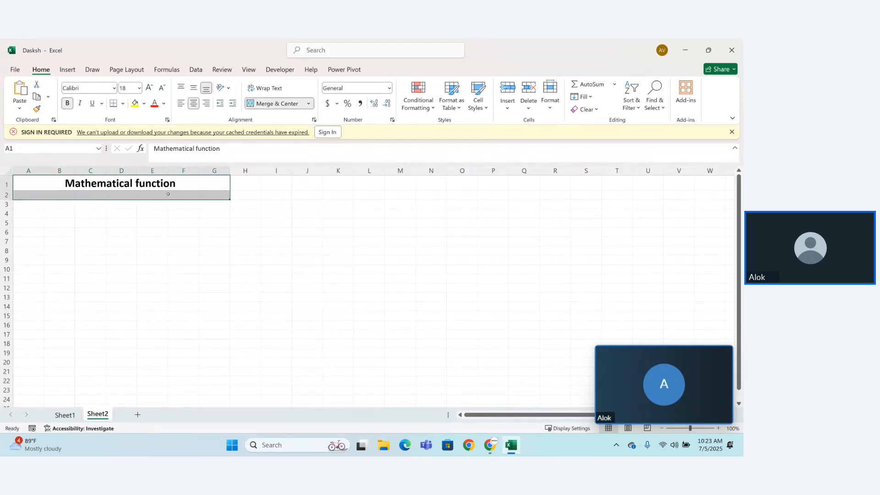
click(275, 104)
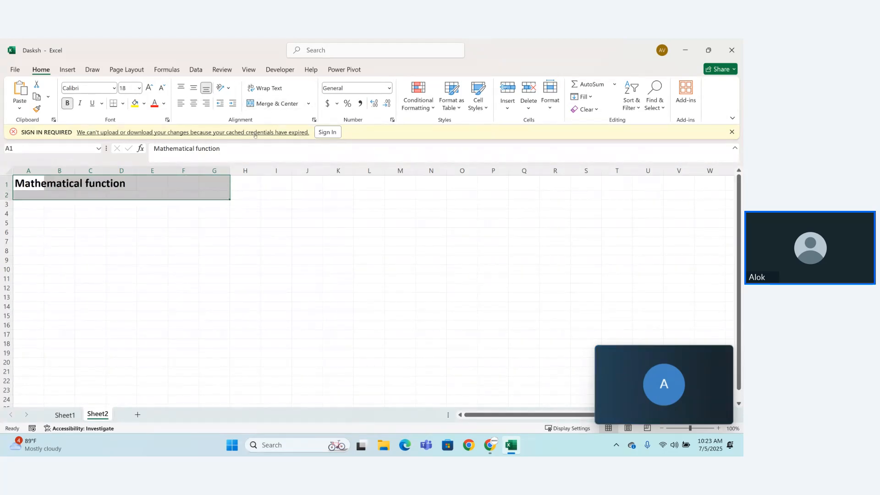
click(275, 104)
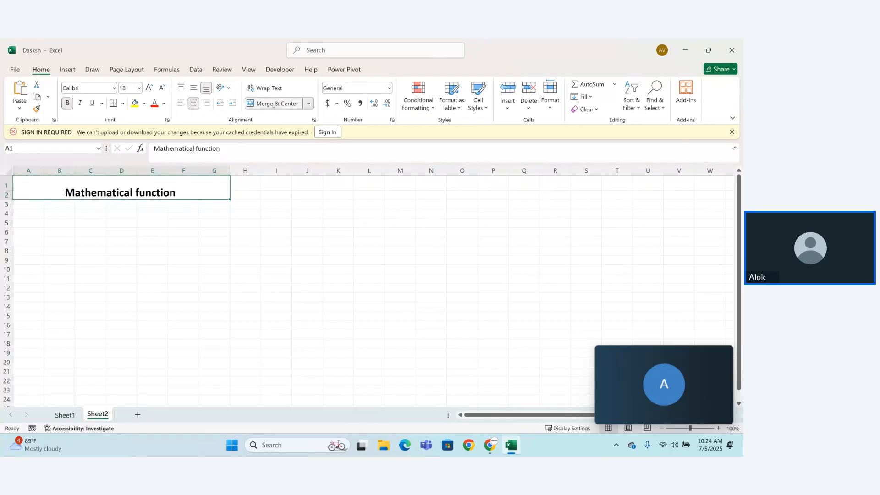
click(194, 89)
click(177, 305)
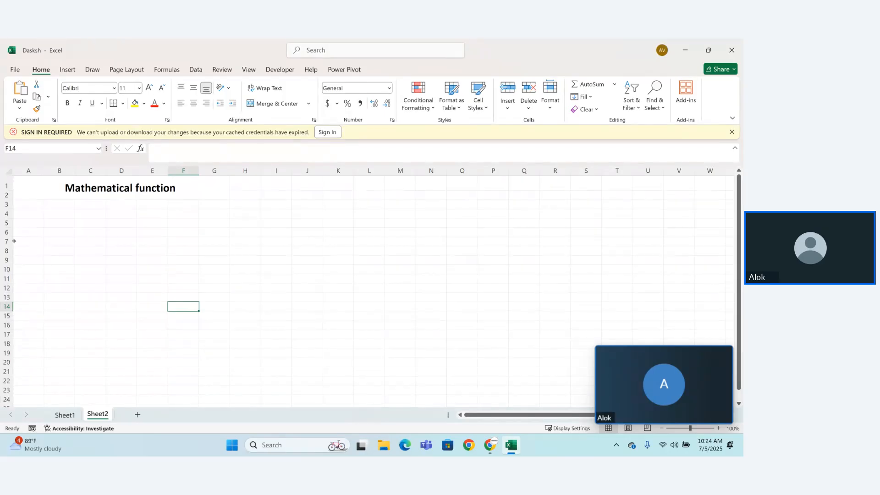
Step: Enter the numbers 21.23, 54, 43 and 54 in cells A5 to D5
click(33, 224)
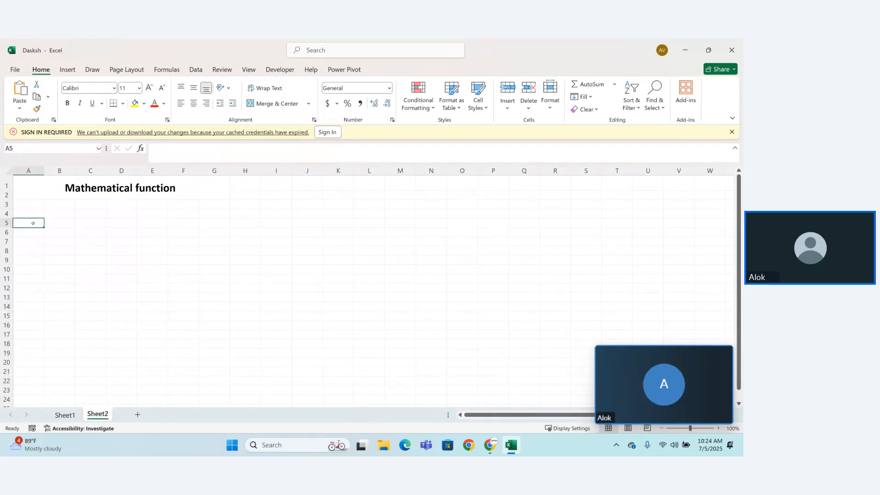
text(21.23)
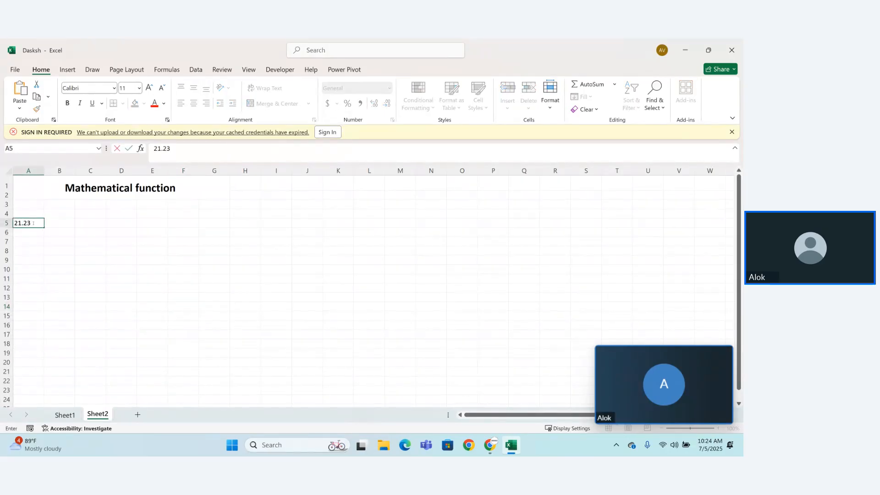
key(Tab)
text(54)
key(Tab)
text(54)
key(Tab)
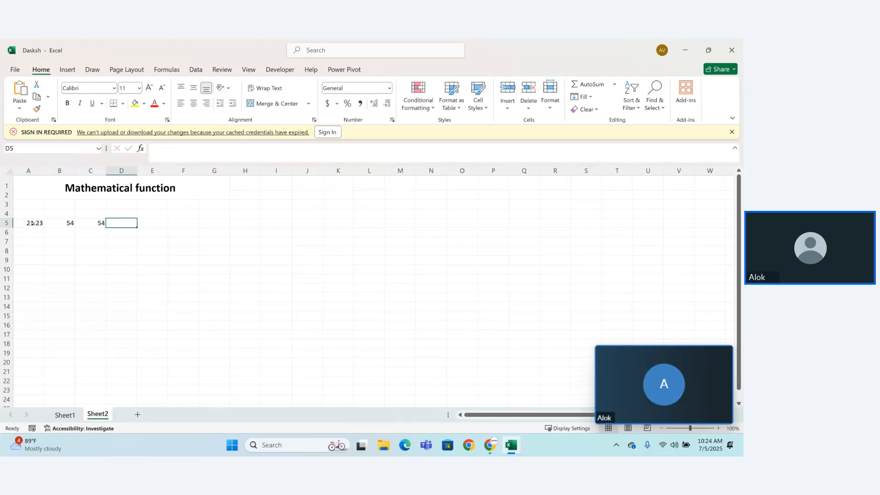
key(shift+Tab)
text(43)
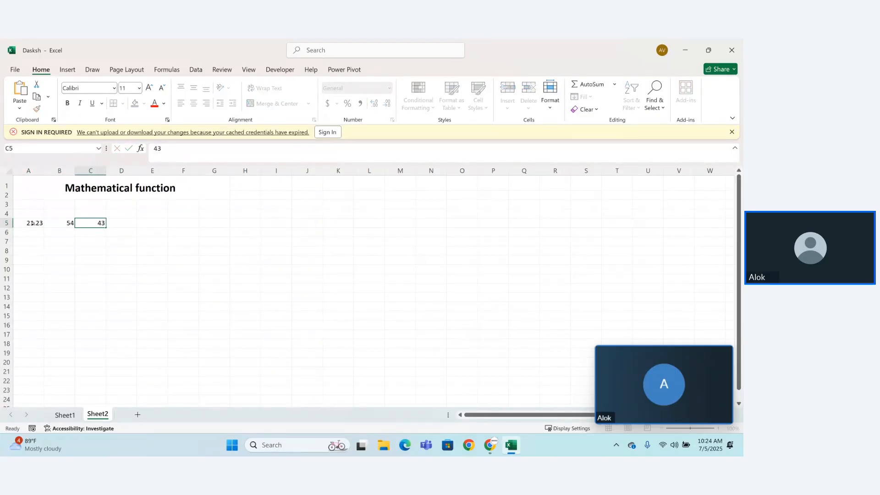
key(Tab)
text(54)
key(Return)
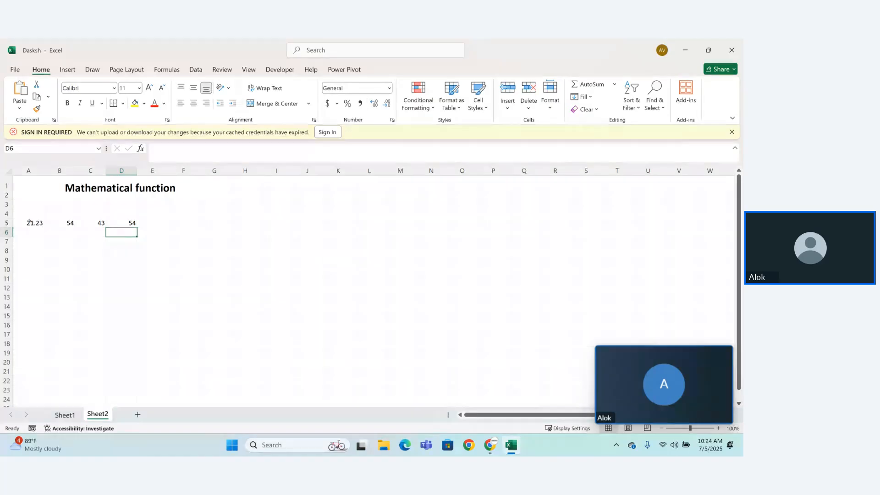
click(29, 223)
drag(29, 222, 139, 244)
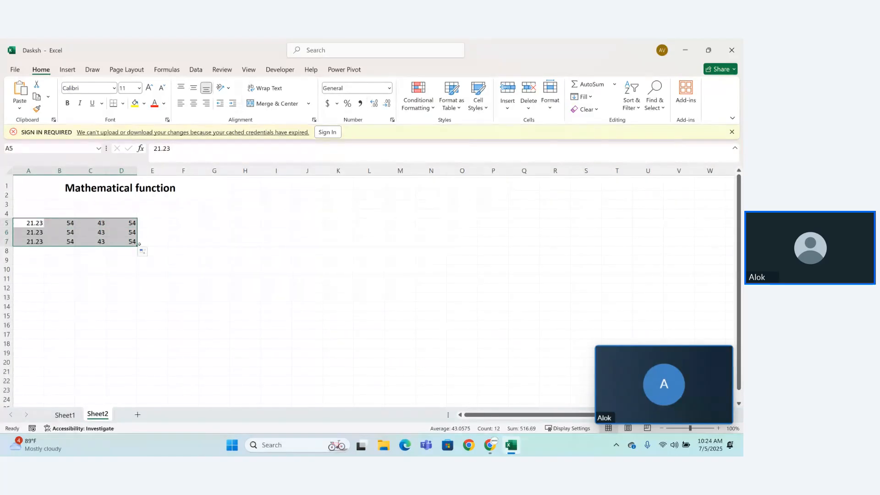
key(ctrl+z)
Step: Enter the numbers 54, 75.32, 5.7 and 43.6 in cells A6 to D6
click(33, 232)
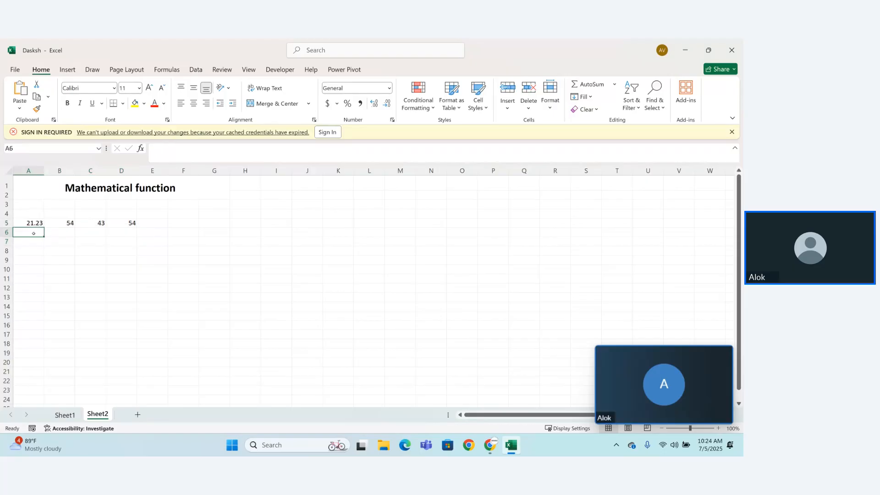
text(54)
key(Tab)
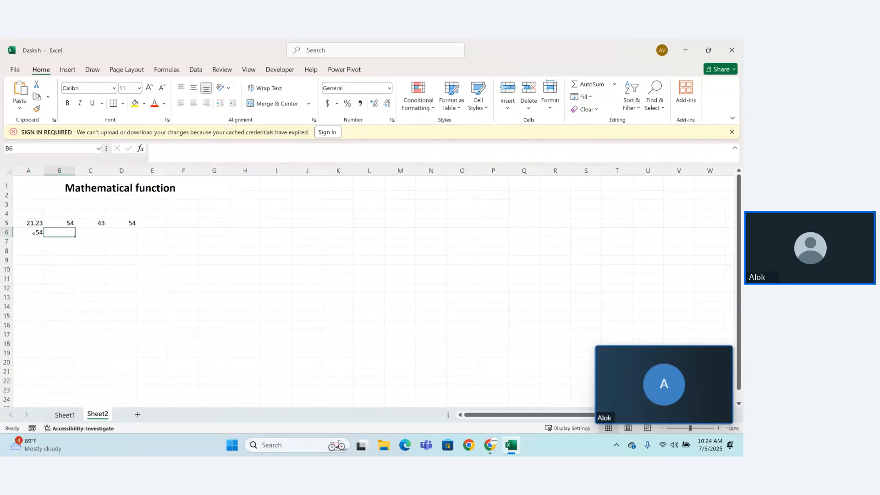
text(75.32)
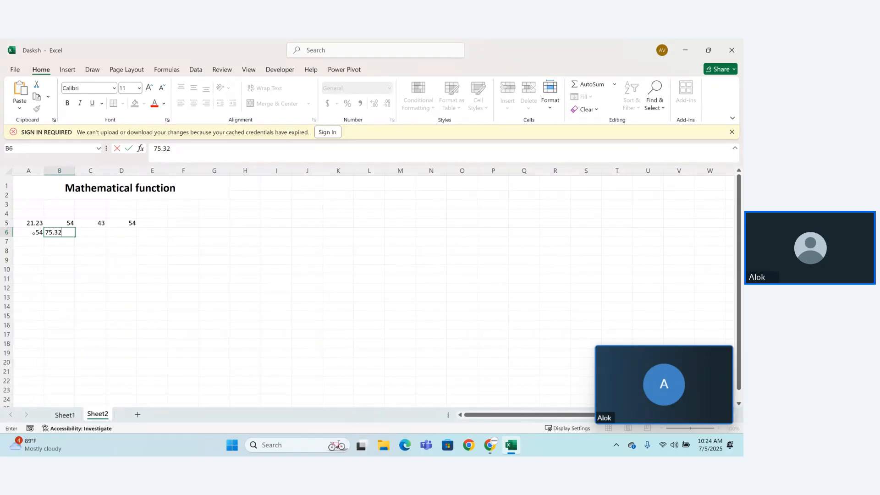
key(Tab)
text(5.)
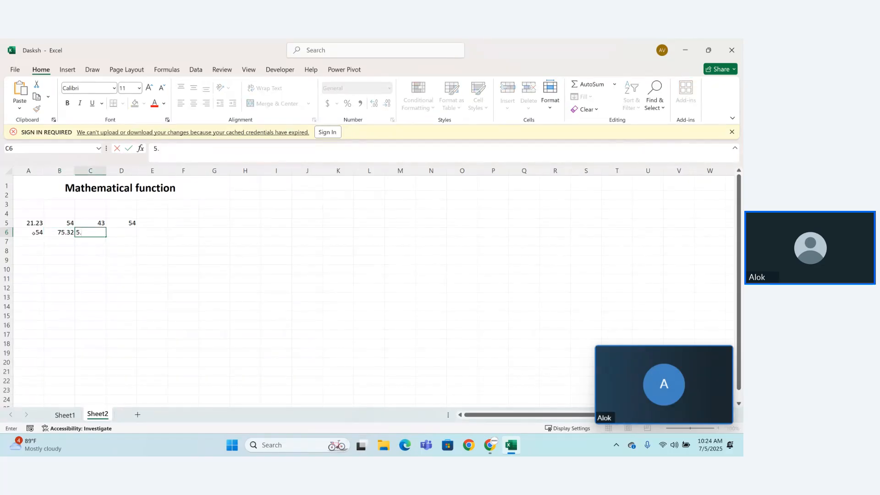
key(Tab)
text(43)
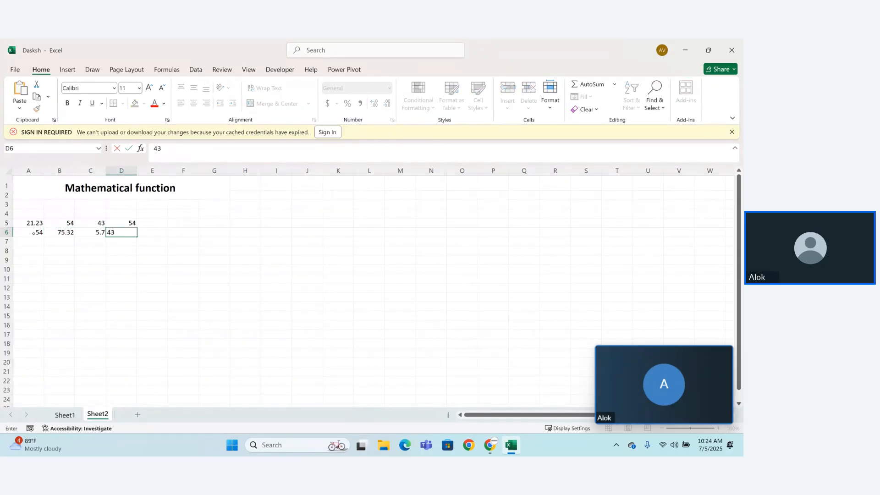
text(.6)
key(Down)
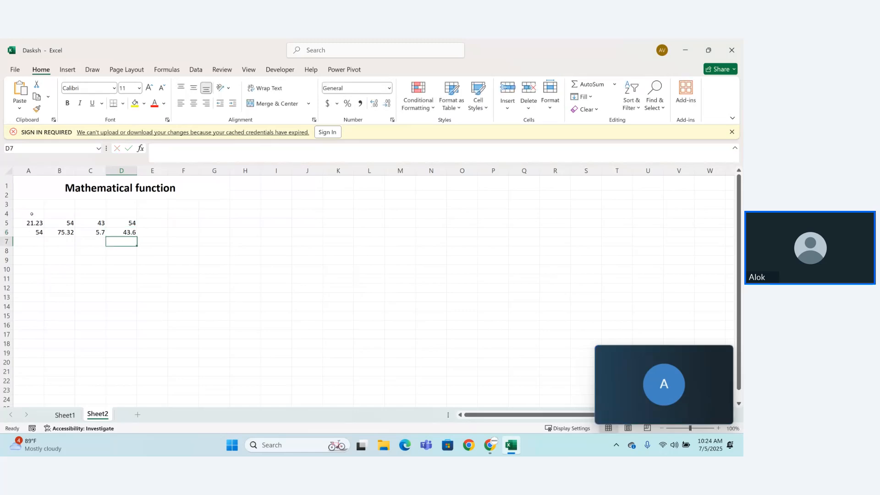
Step: Fill the series from A5:A6 down to A13 and move the two values in B5:B6 to B11:B12
drag(36, 224, 49, 295)
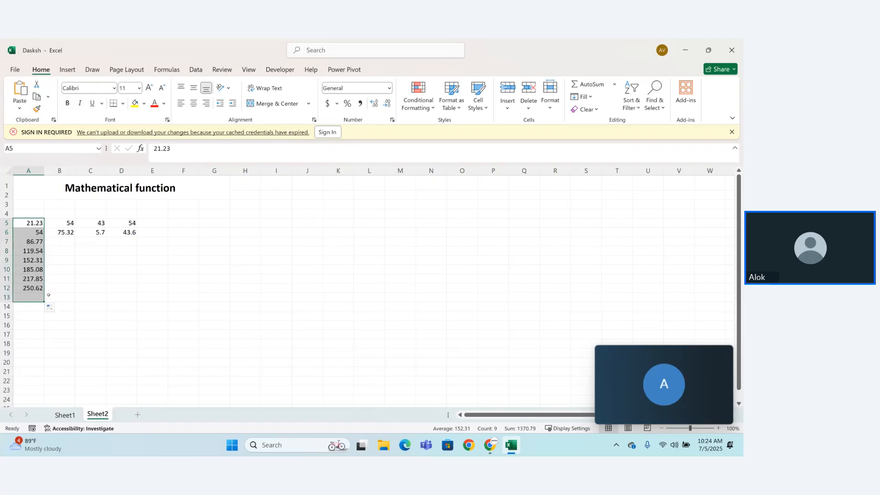
click(72, 230)
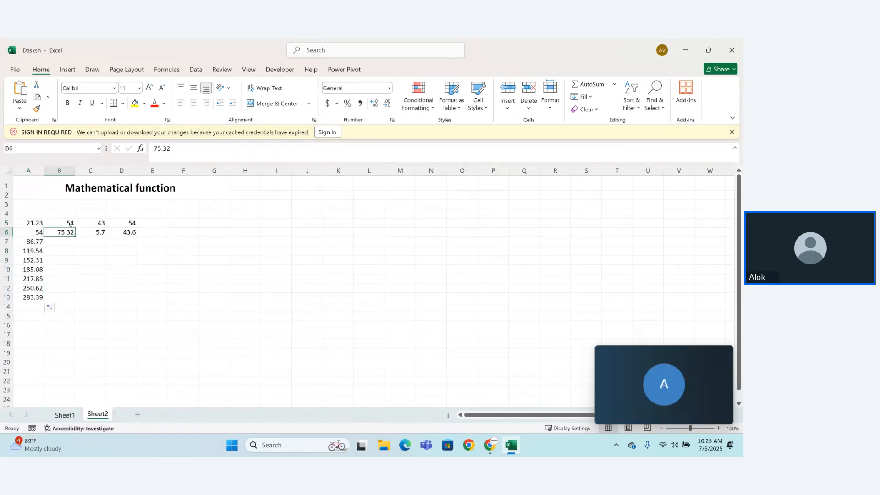
drag(69, 223, 108, 296)
click(110, 290)
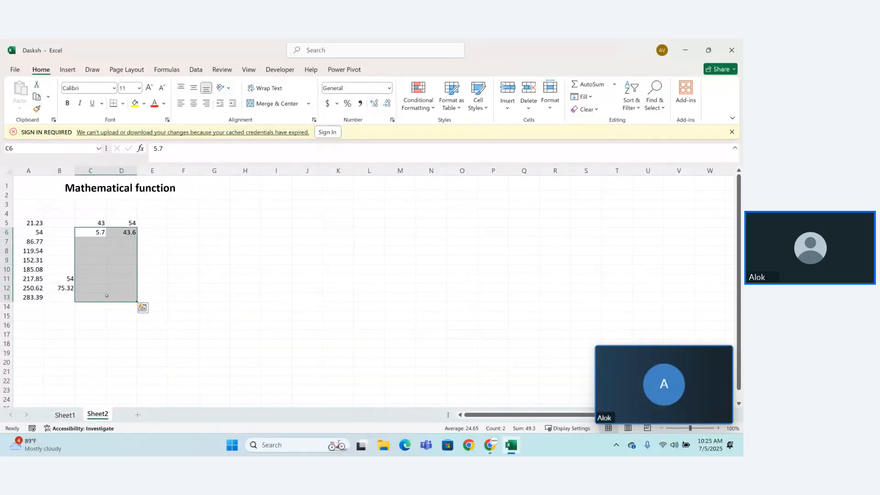
Step: Fill the number series from C5:C6 and D5:D6 down to row 12
click(96, 224)
drag(96, 224, 107, 293)
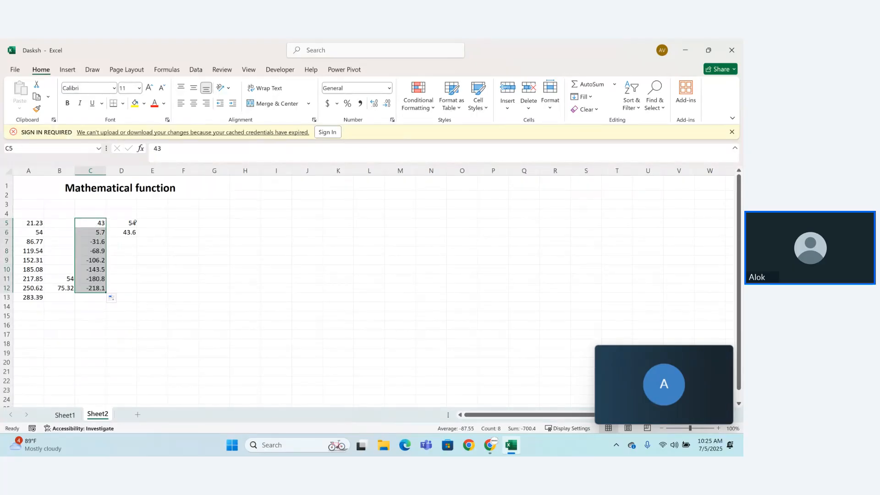
drag(134, 222, 138, 292)
Step: Fill the empty cells B5 to B10 with the numbers 67, 43, 6, 3, 54 and 43
click(64, 225)
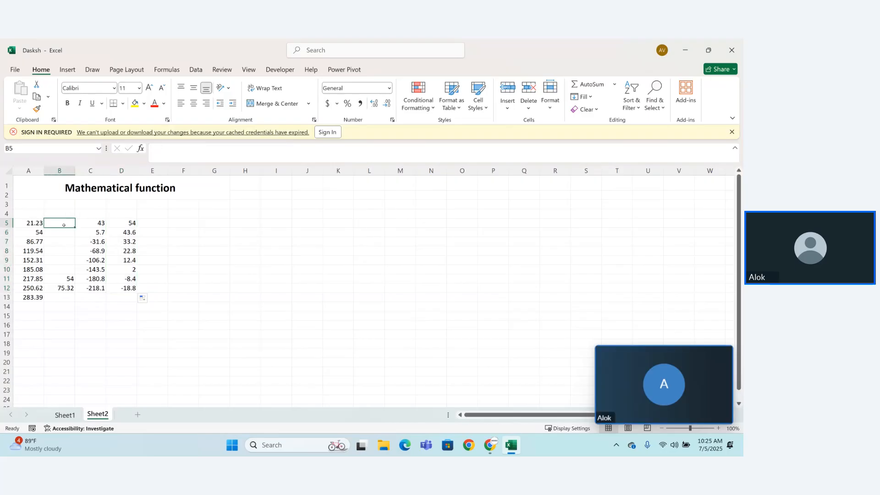
text(67)
key(Return)
text(43)
key(Return)
key(Return)
text(3)
key(Return)
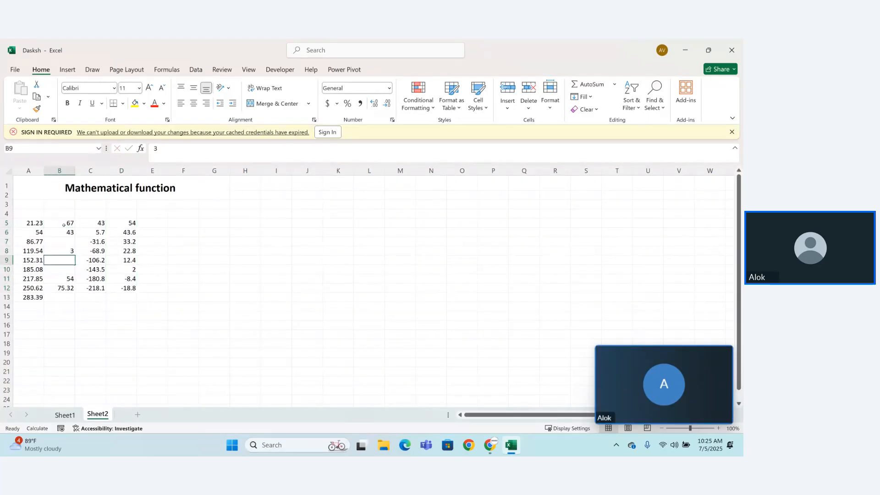
text(54)
key(Return)
key(Up)
key(Up)
key(Up)
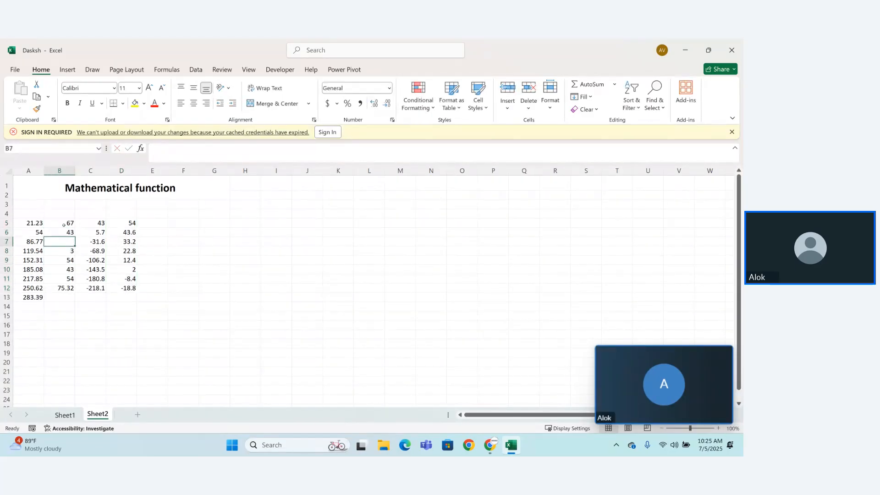
text(6)
key(Return)
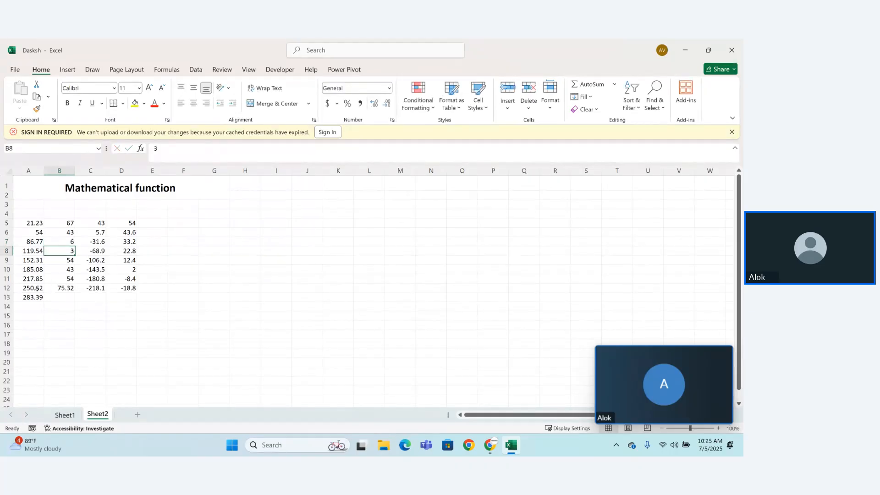
Step: Delete the surplus number in cell A13 so the table ends at row 12
drag(19, 298, 99, 302)
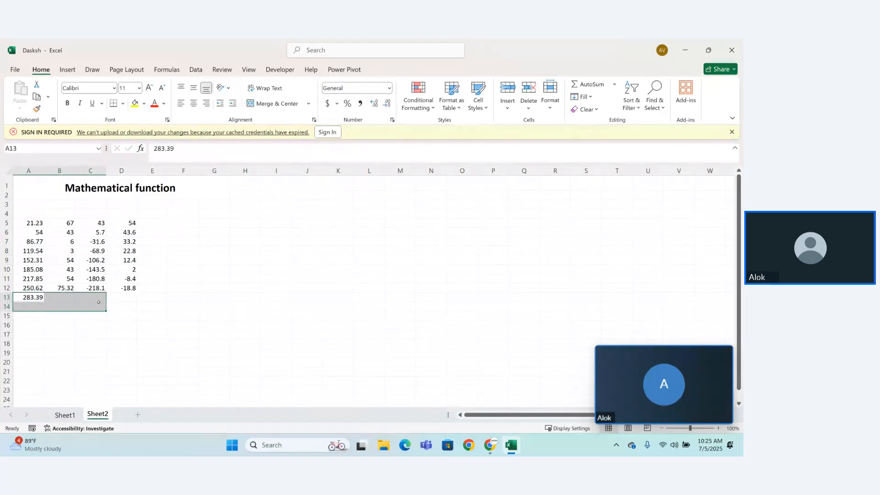
key(Delete)
click(183, 305)
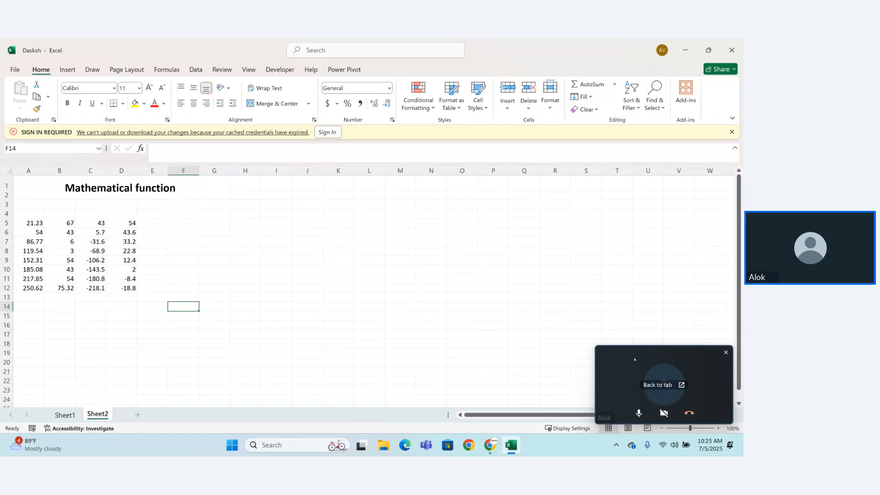
Step: Move the floating call window clear of the zoom control and set the worksheet zoom to 143%
drag(634, 360, 660, 315)
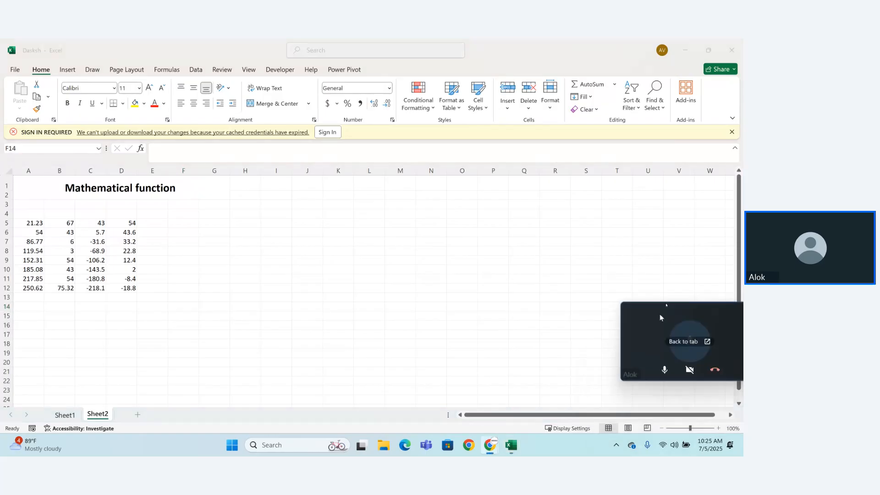
click(697, 429)
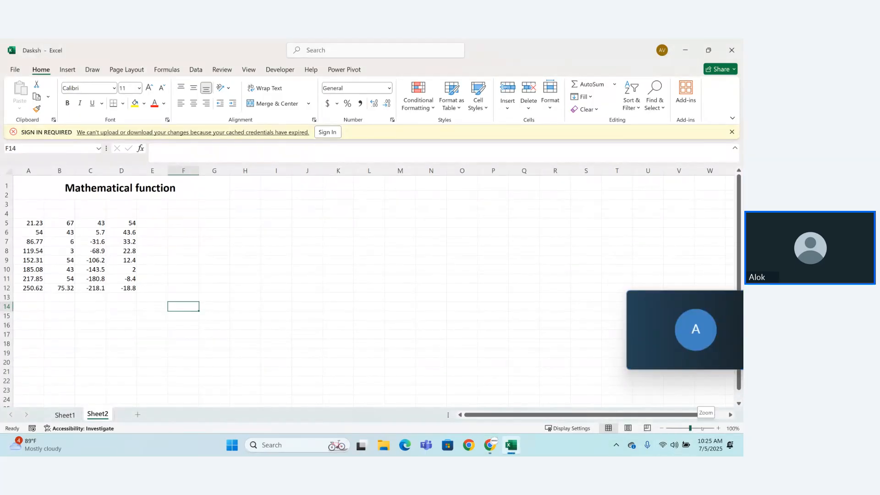
click(701, 428)
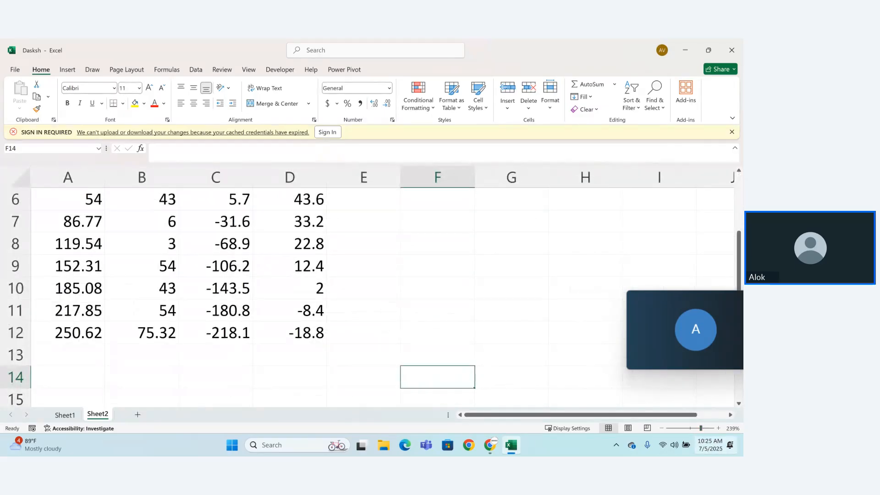
click(693, 428)
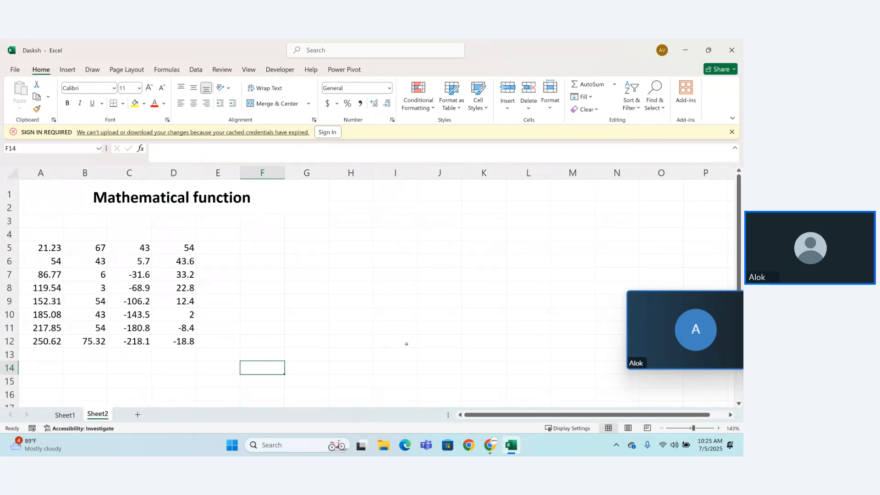
Step: Enter the heading "Aggregate" in cell G4 with the labels "min" and "max" beneath it in G5 and G6
click(328, 236)
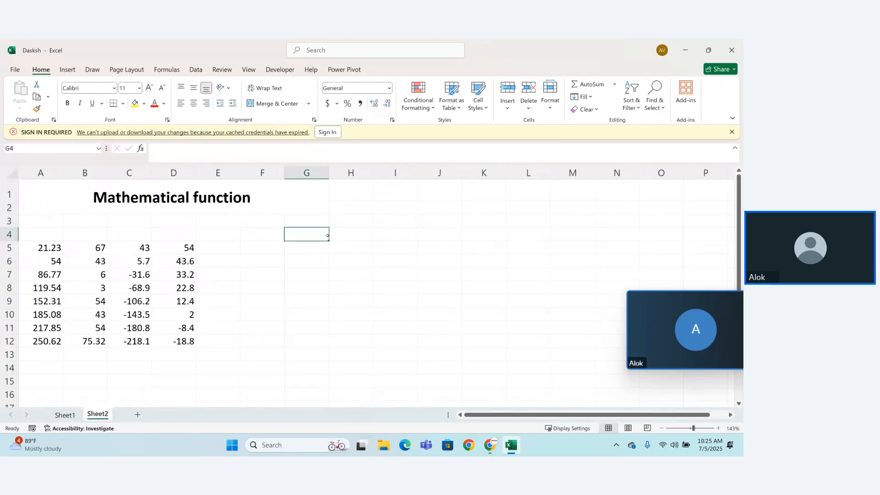
text(Aggreg)
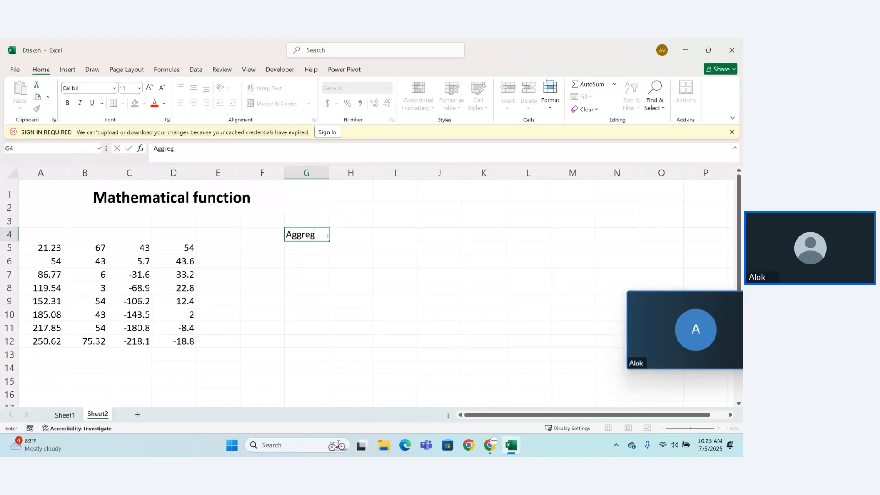
text(ate)
key(Return)
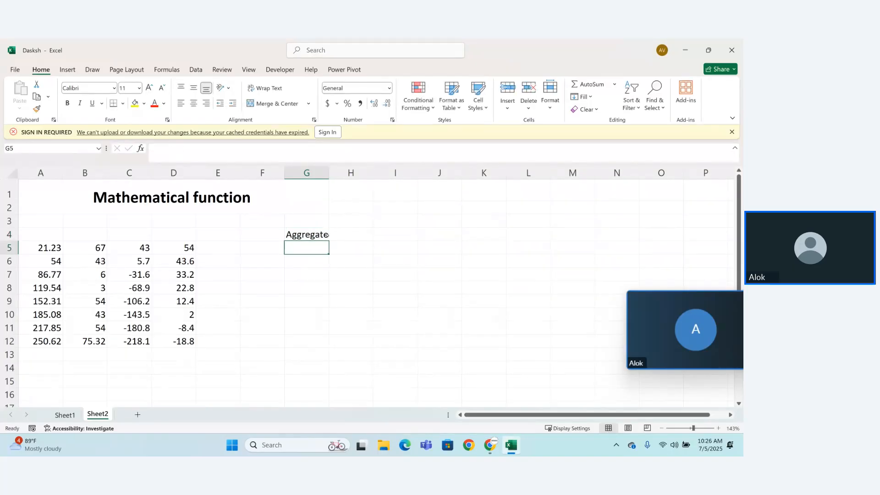
text(min)
key(Return)
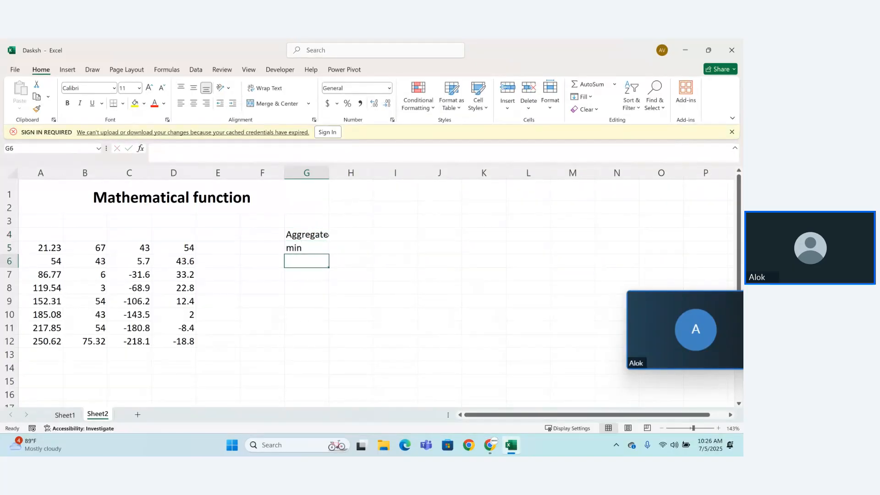
text(v)
key(BackSpace)
text(max)
key(Return)
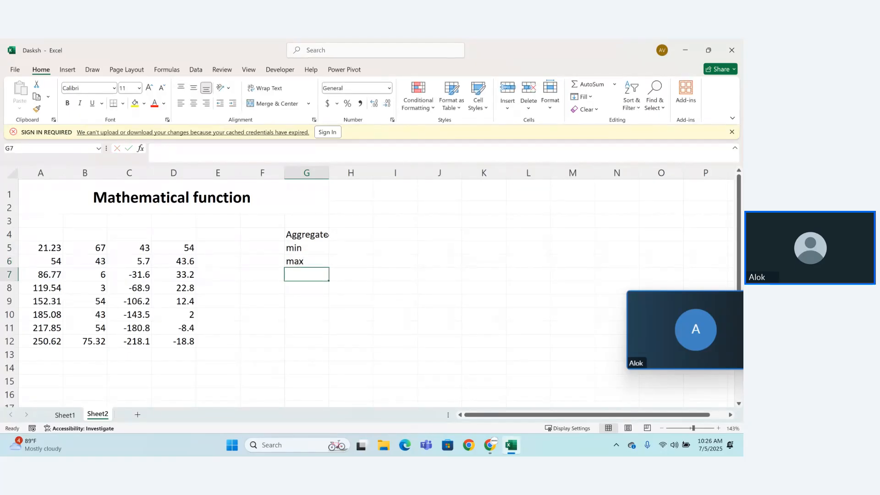
Step: Continue the function list in cells G7 to G10 with the labels "sum", "Avg", "count" and "countA"
text(sum)
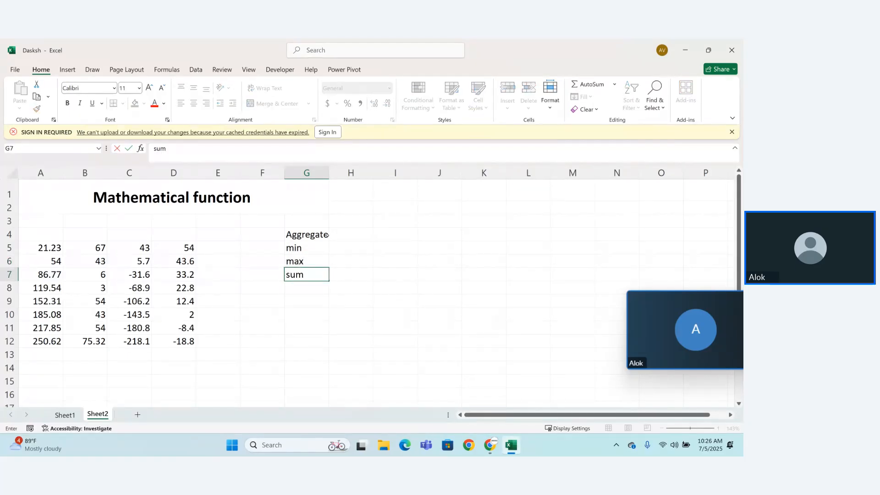
key(Return)
text(Avg)
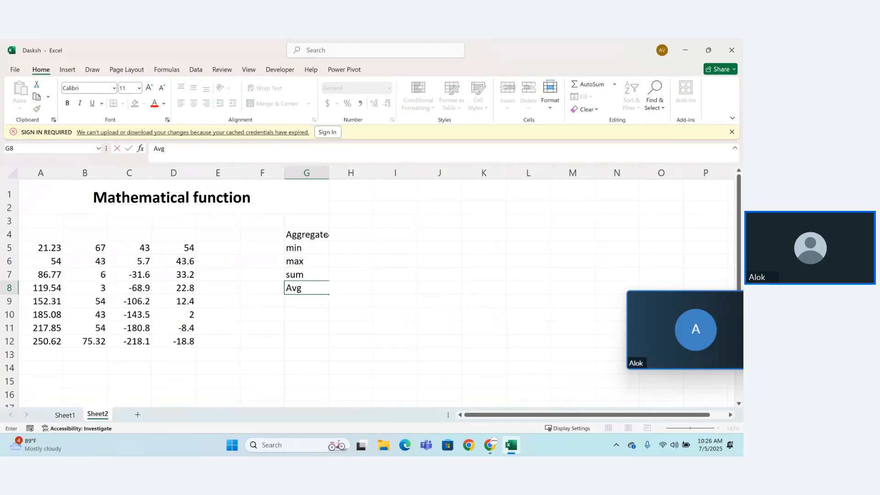
key(Return)
text(coun)
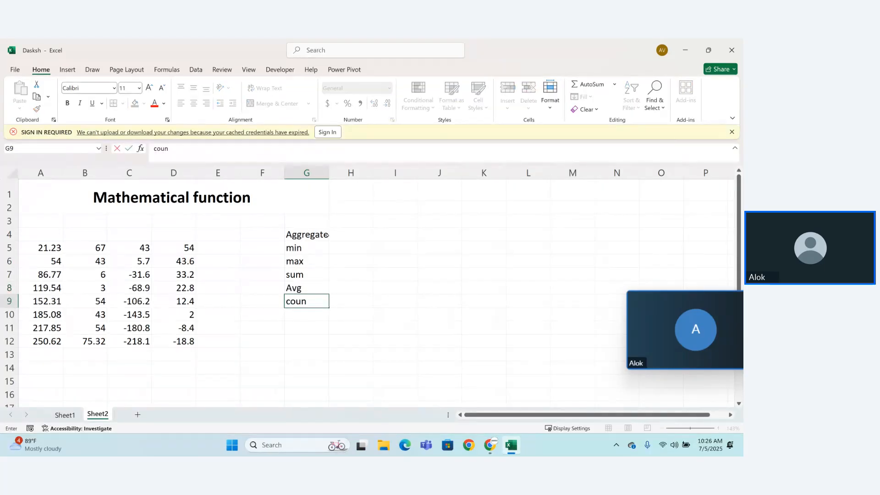
text(t)
key(Return)
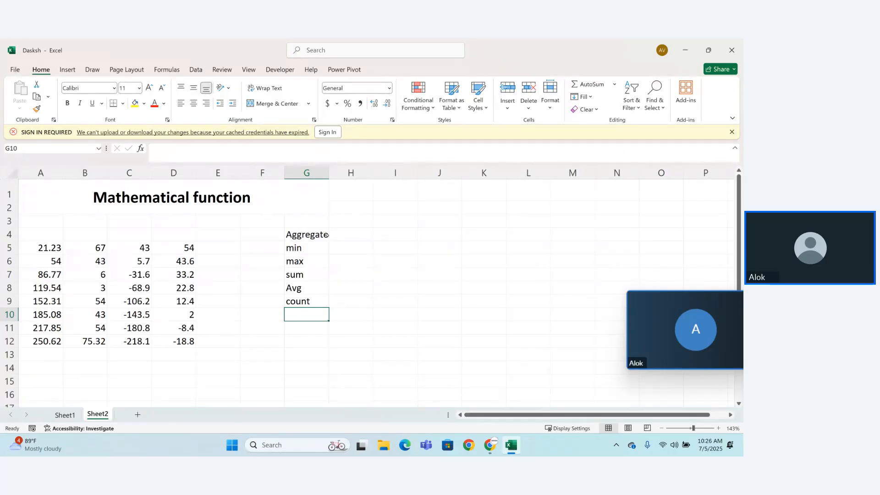
text(countA)
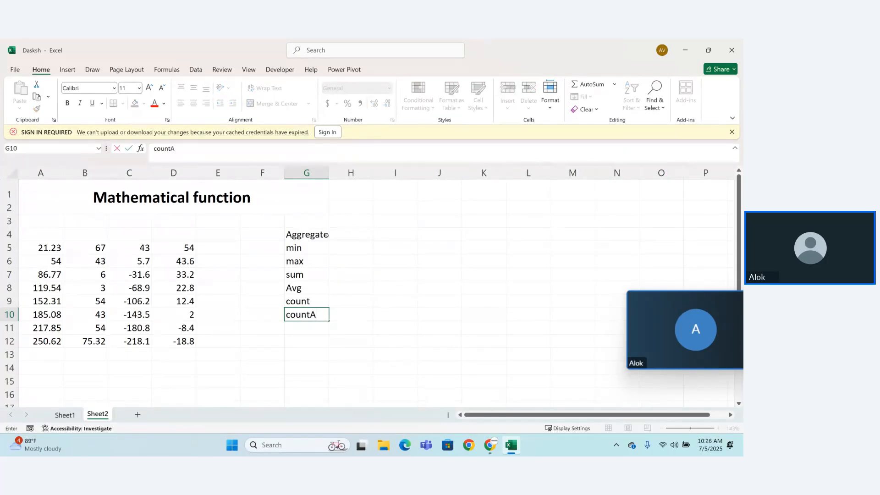
key(Return)
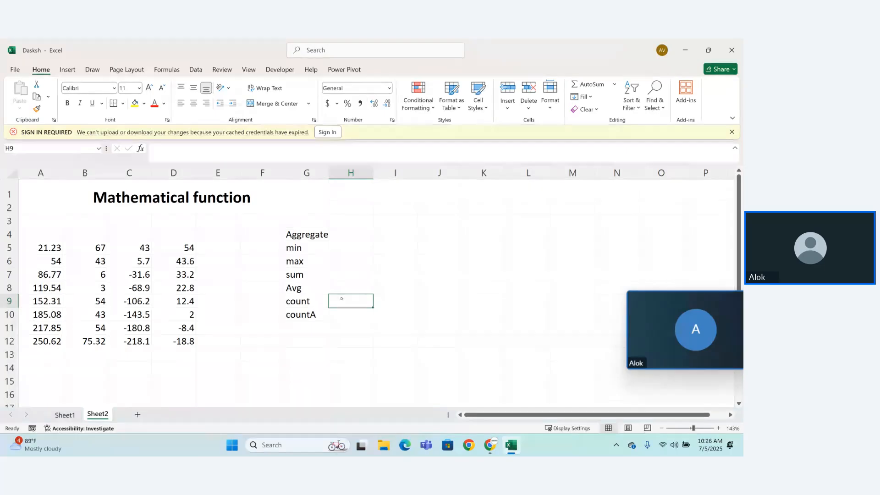
Step: Write a note starting with "it is" in cell H9 beside the "count" label
text(it is)
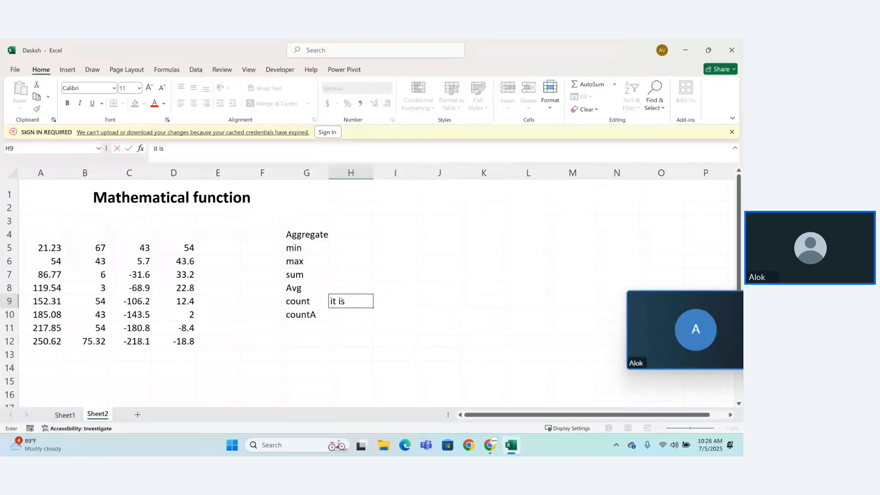
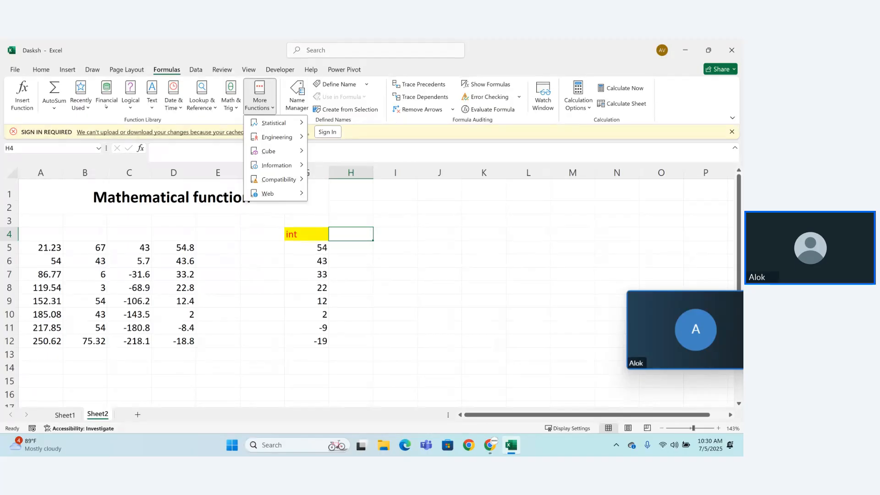
click(82, 97)
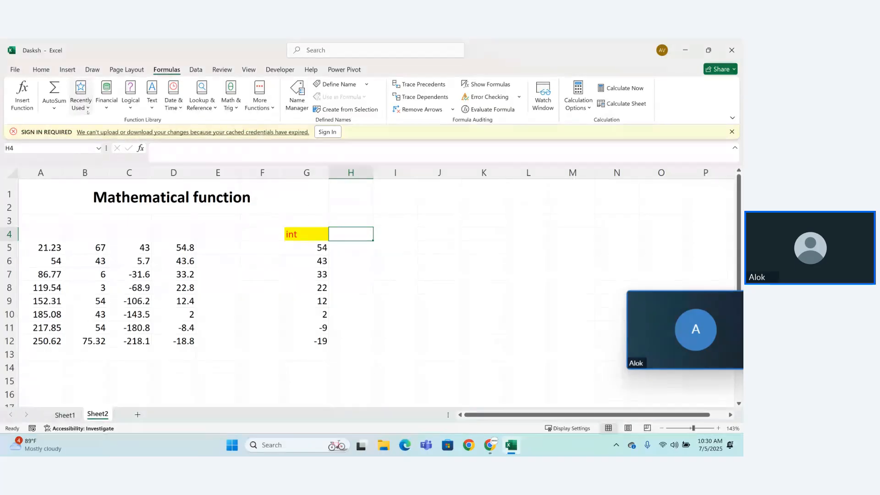
click(82, 97)
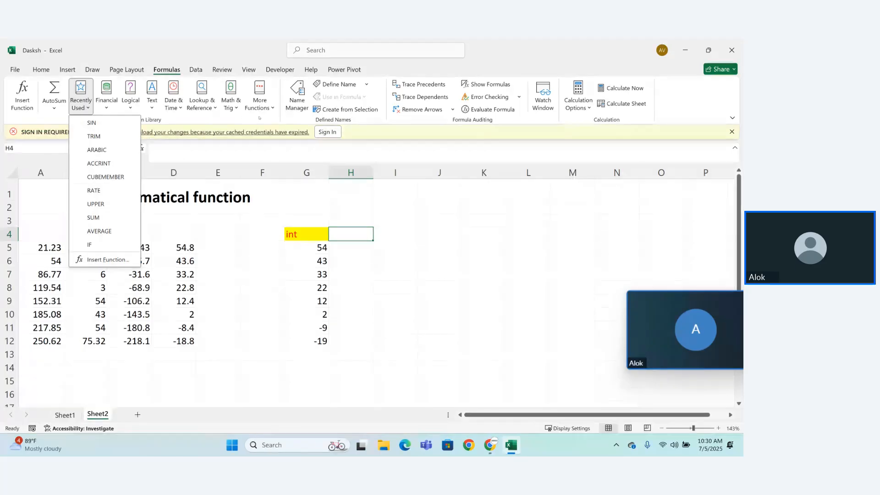
key(Escape)
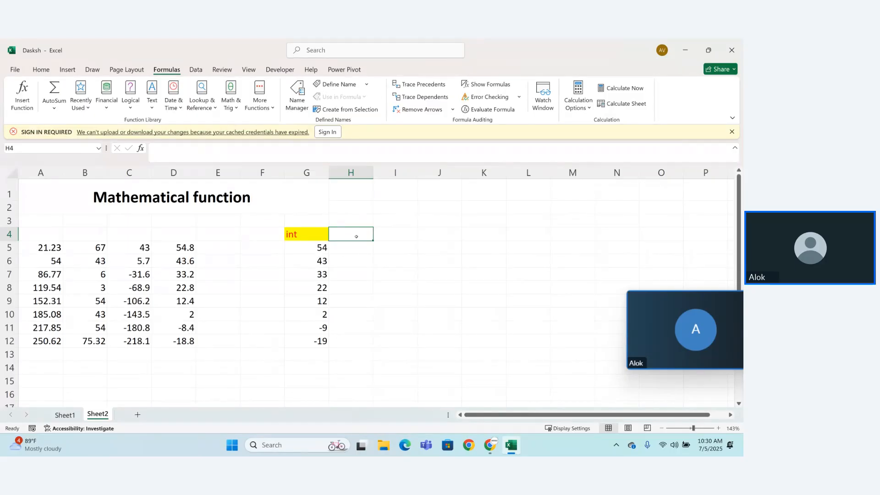
Step: Enter the heading "Roman" in cell H4 and give it a yellow fill and red font like the "int" heading
text(Roman)
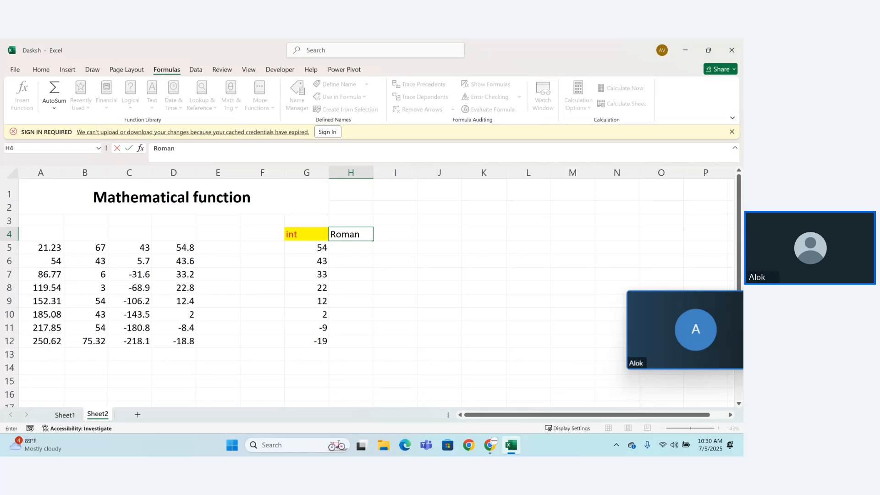
key(Return)
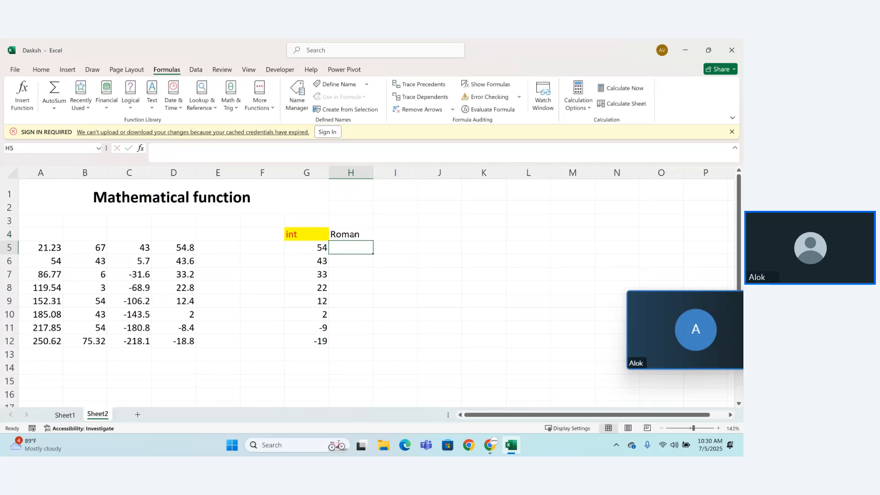
click(309, 238)
drag(317, 236, 346, 235)
click(346, 235)
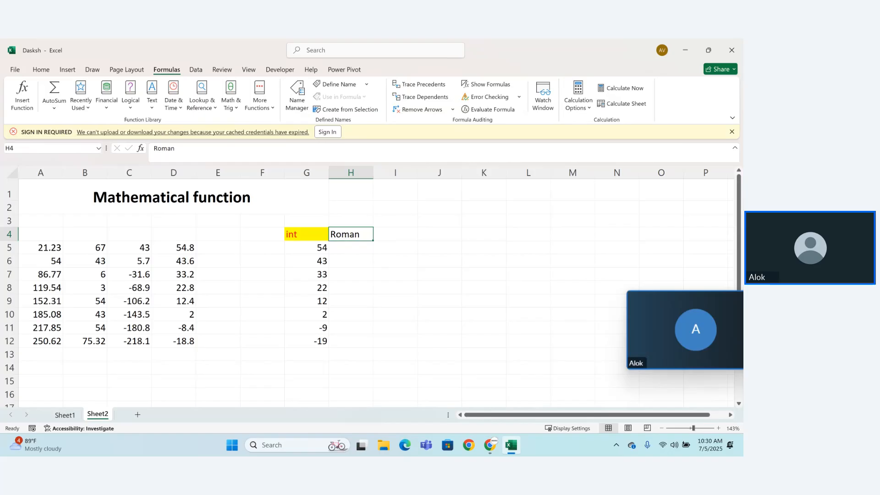
click(41, 69)
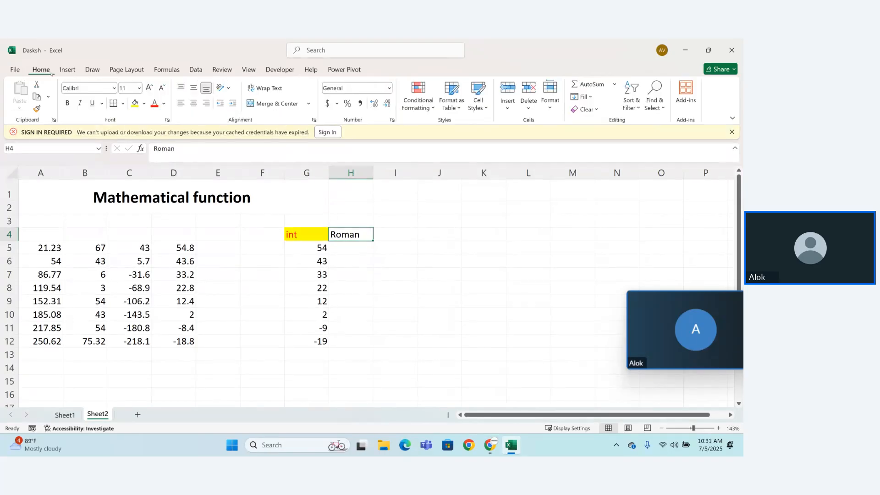
click(135, 103)
click(154, 103)
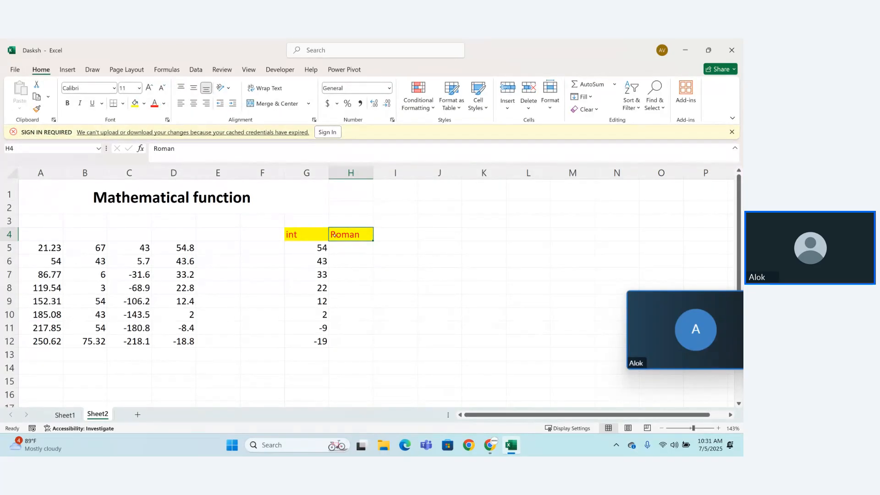
Step: Enter the formula =ROMAN(D5) in cell H5 to convert the first number in column D to a Roman numeral
click(349, 243)
text(=r)
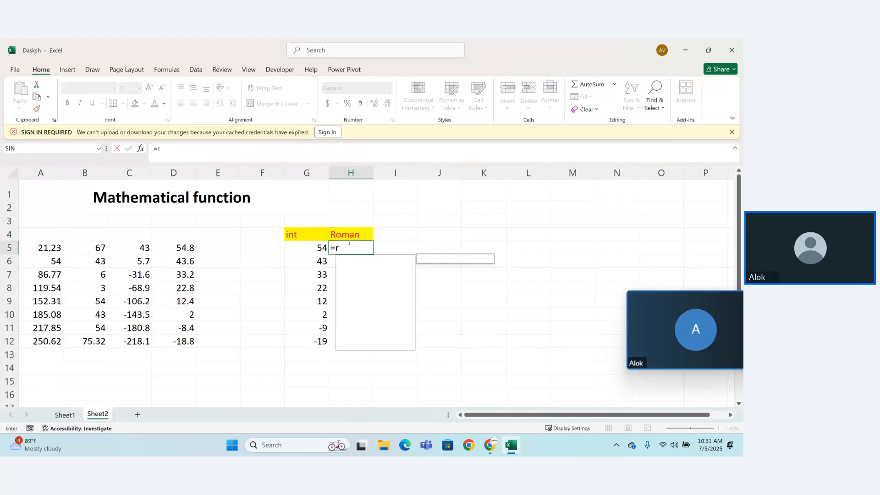
text(oman)
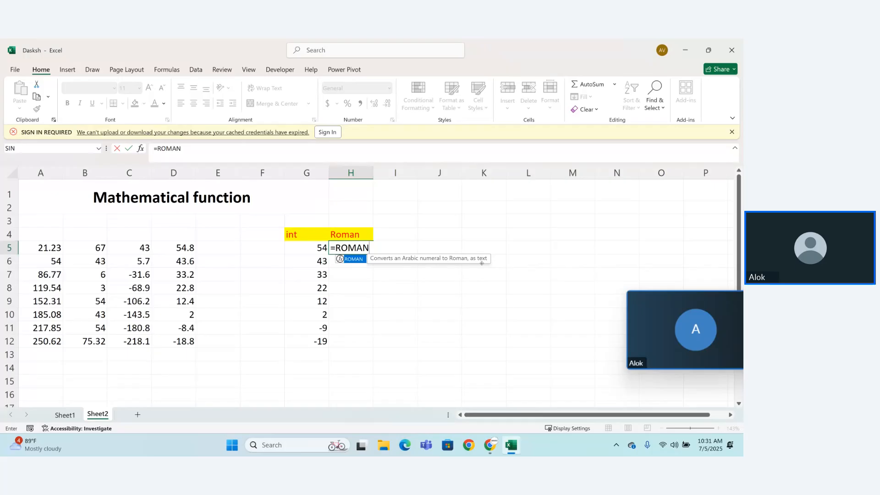
text(()
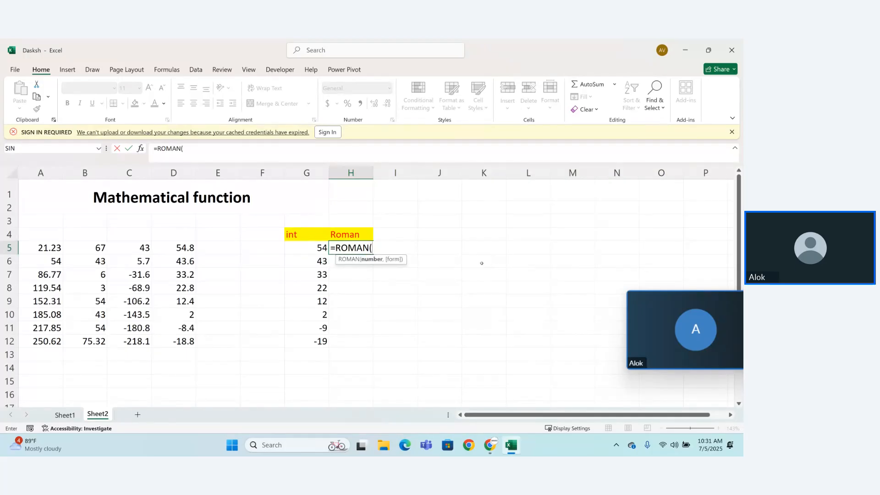
click(177, 249)
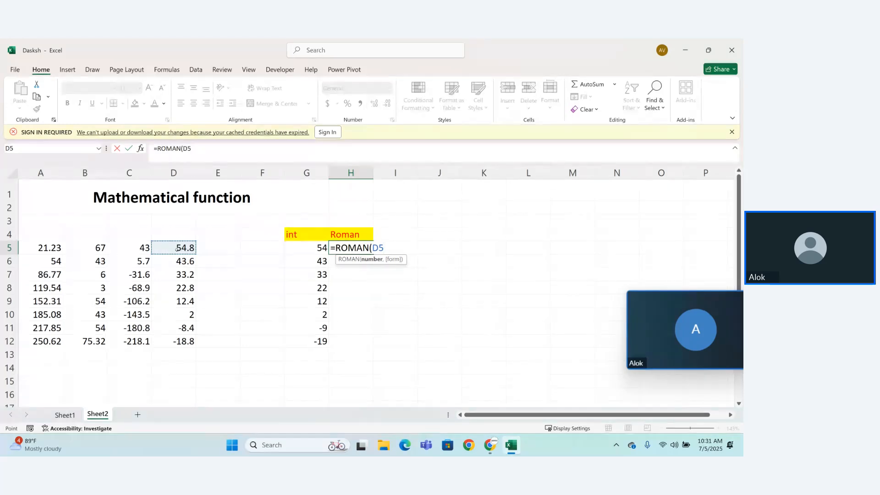
text())
key(Return)
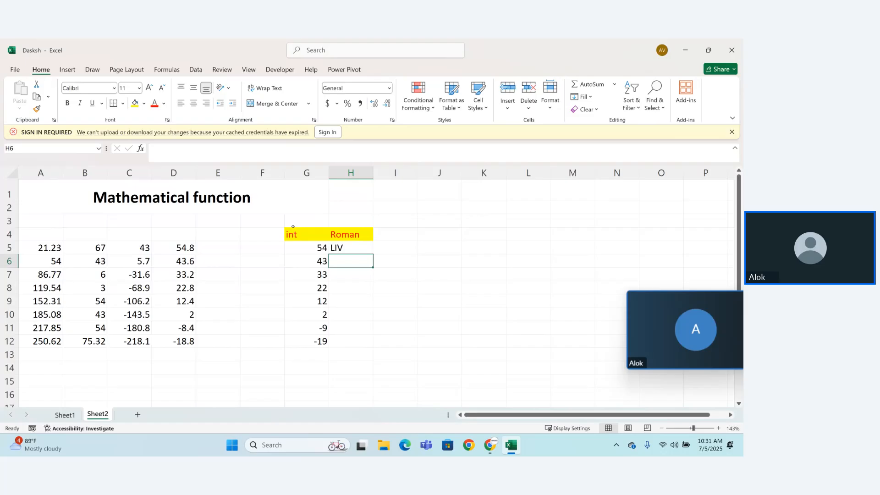
Step: Copy the ROMAN formula from H5 down through H12
click(343, 249)
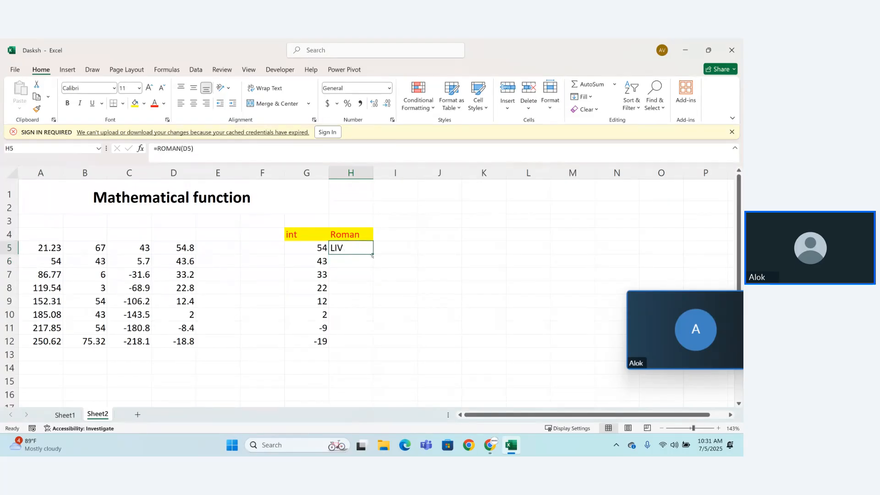
drag(373, 254, 368, 348)
click(376, 371)
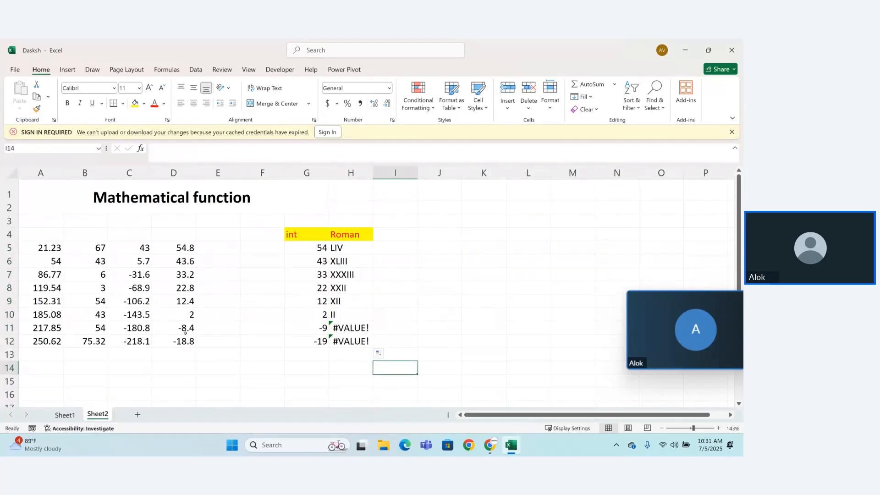
Step: Fit column G to its contents and widen it again to slightly less than the default column width
drag(185, 331, 186, 343)
click(246, 367)
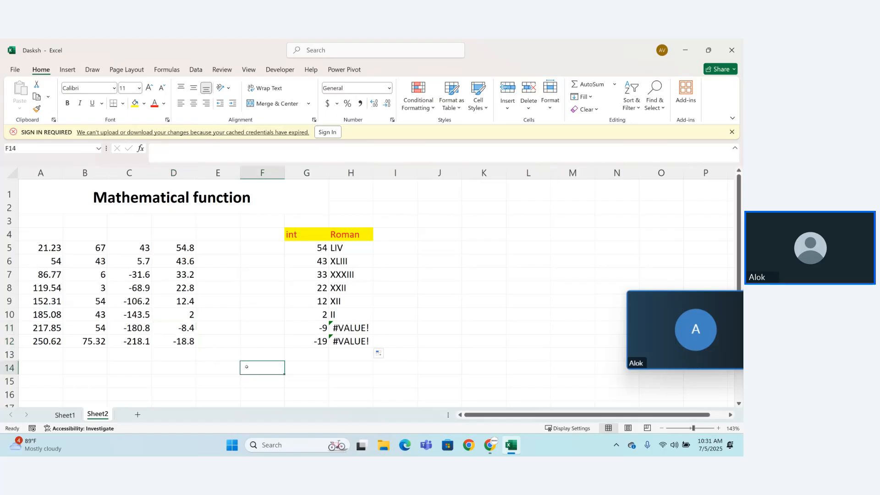
double_click(329, 173)
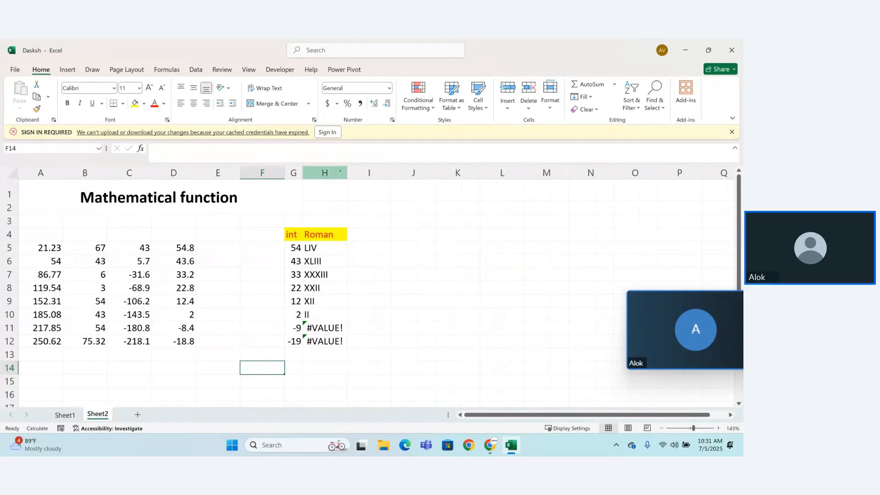
drag(303, 173, 321, 174)
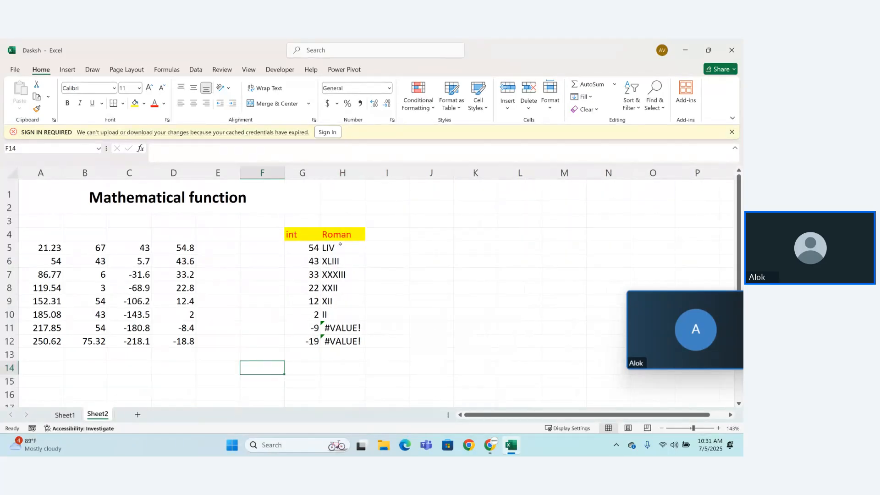
Step: Enter =ROMAN(G5) in cell I5 to convert the integer values and fill the formula down through I12
click(380, 236)
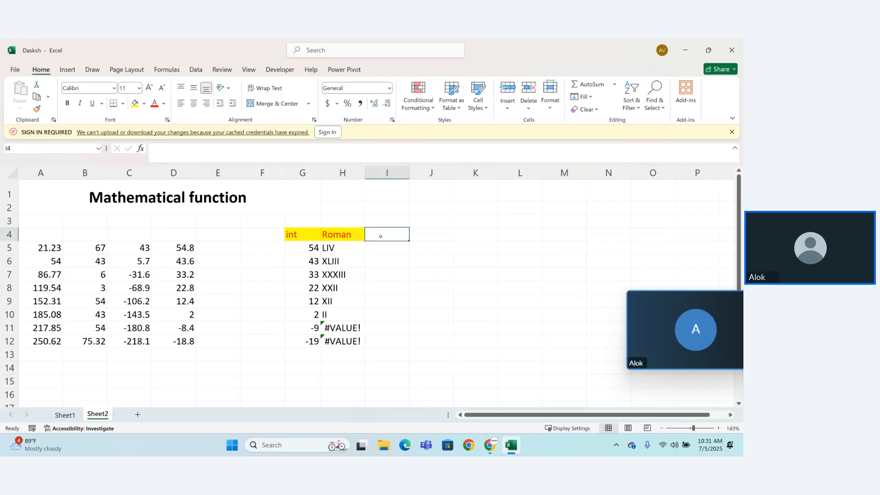
key(Down)
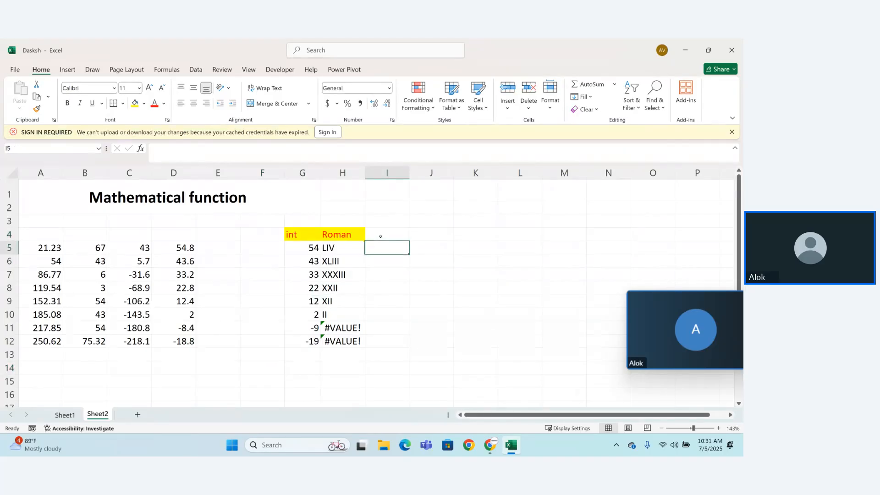
text(=)
click(336, 248)
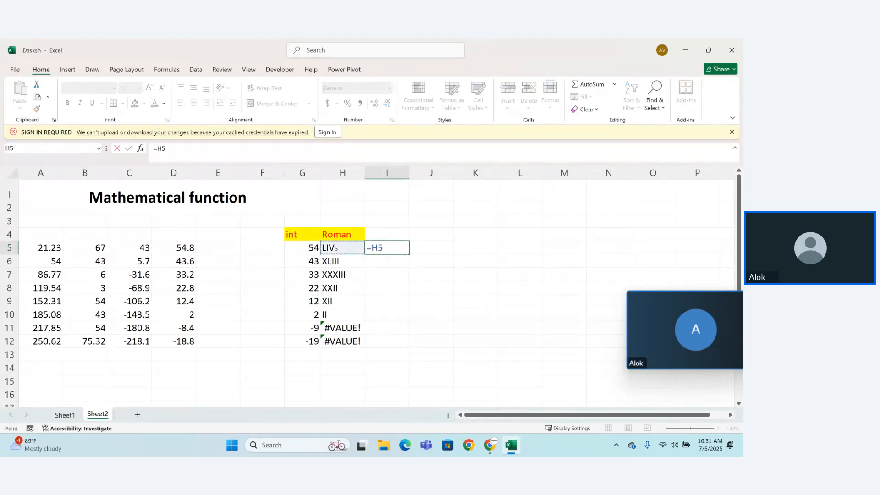
key(BackSpace)
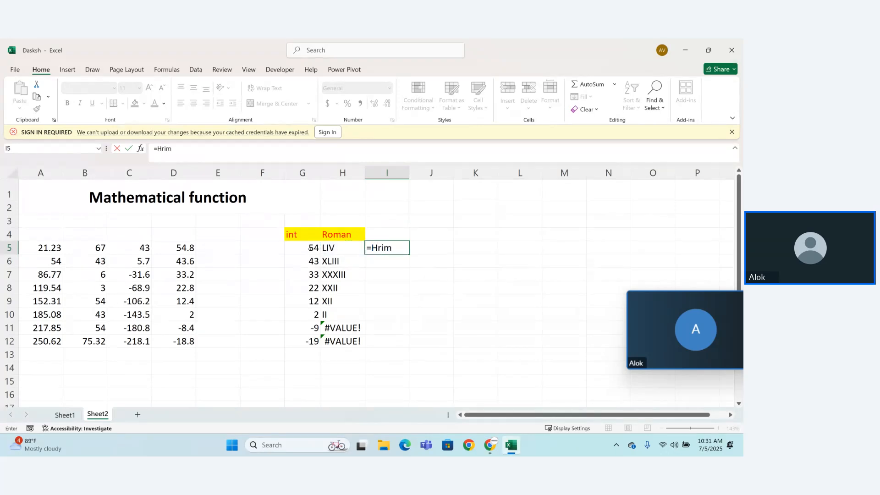
key(BackSpace)
text(rom)
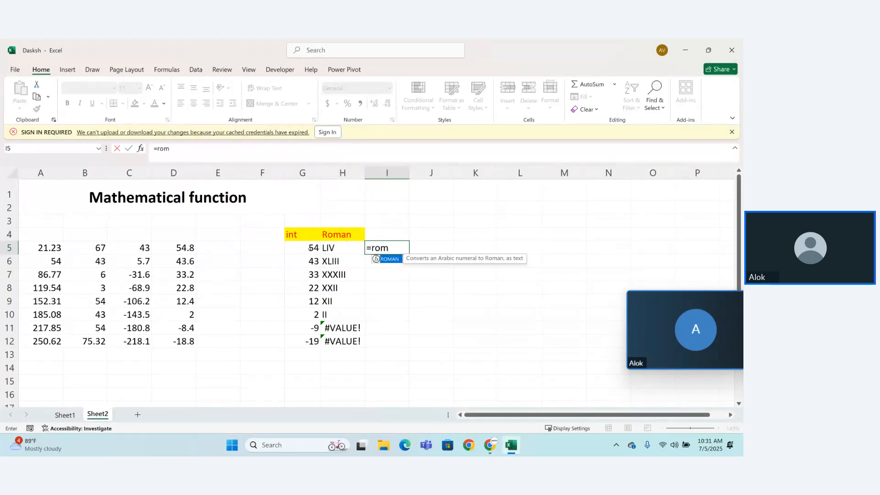
double_click(376, 259)
click(313, 248)
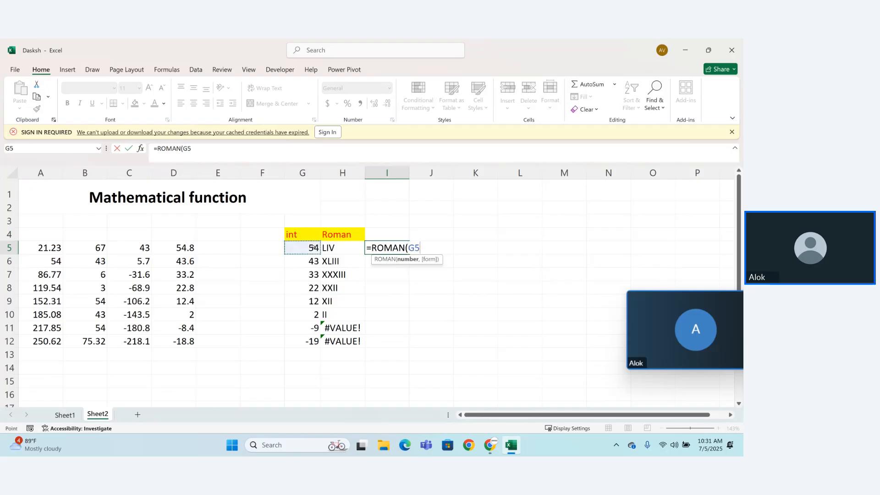
text())
key(Return)
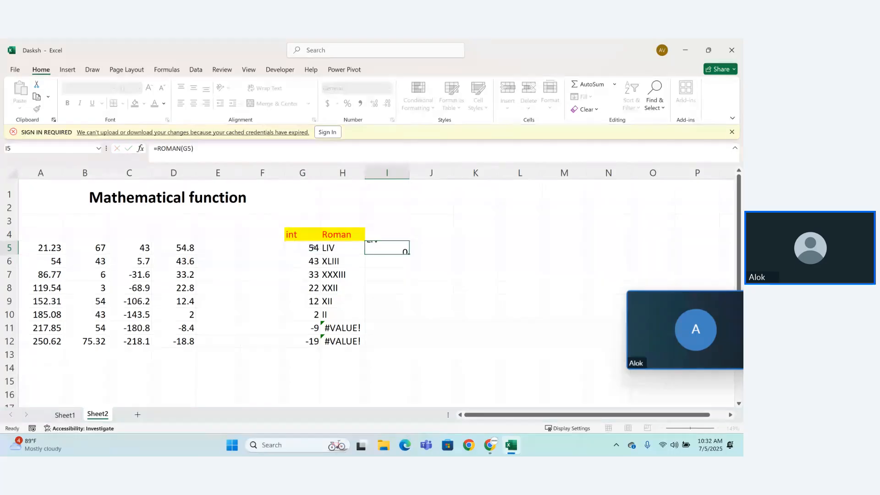
click(403, 252)
drag(409, 254, 412, 346)
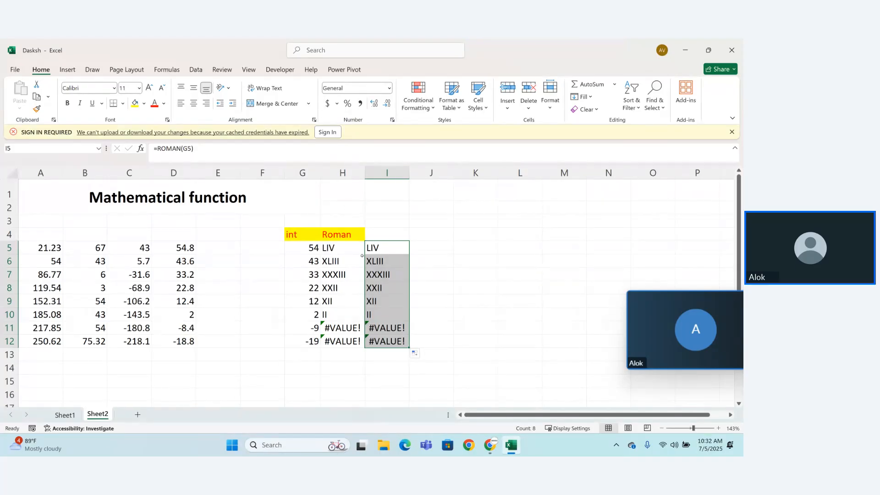
Step: Enter the heading "Roman" in cell I4 and format it with a yellow fill and red font
click(372, 233)
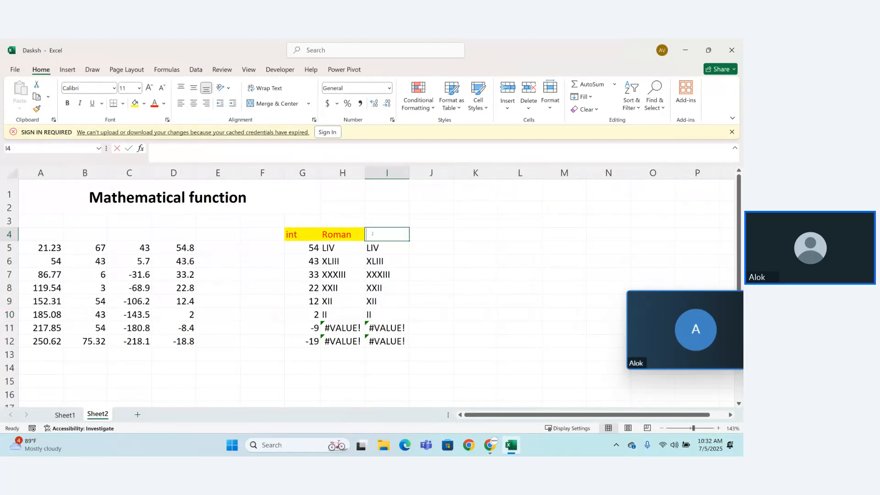
text(Roman)
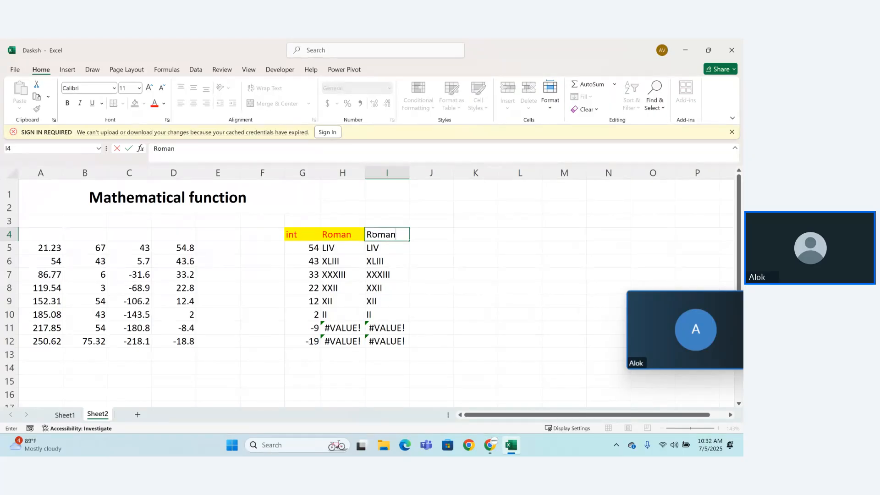
key(Return)
click(377, 234)
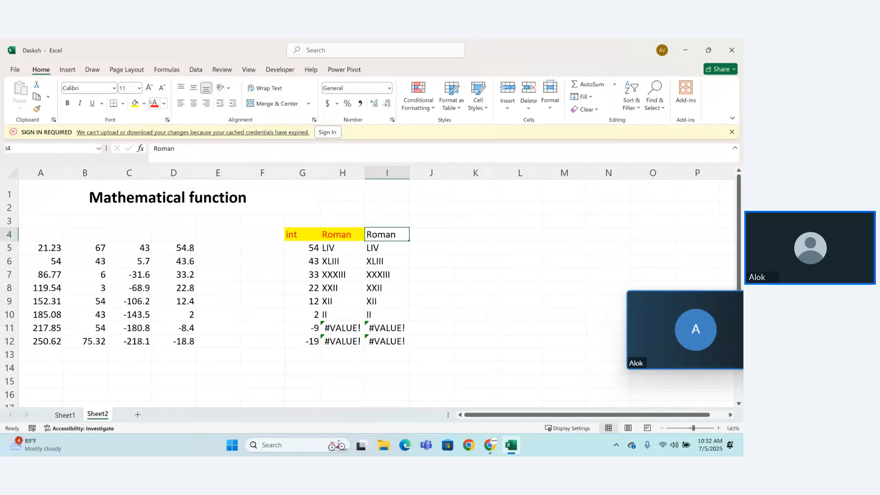
click(135, 103)
click(155, 104)
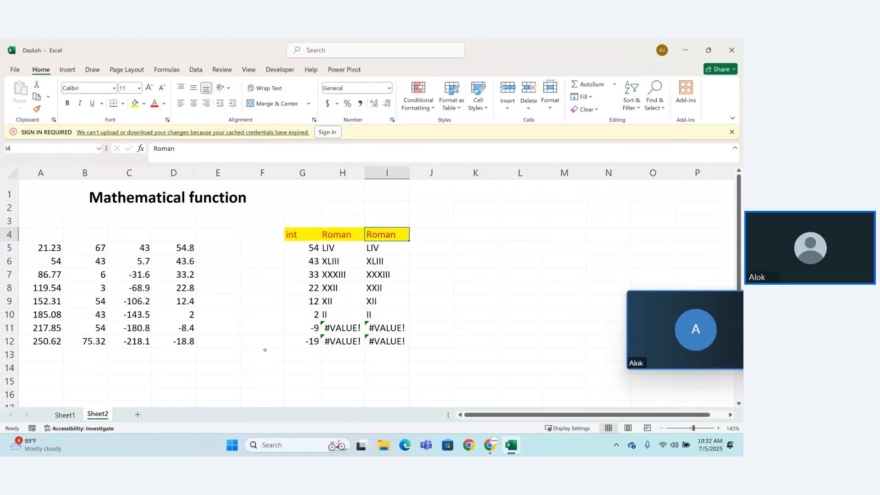
click(313, 380)
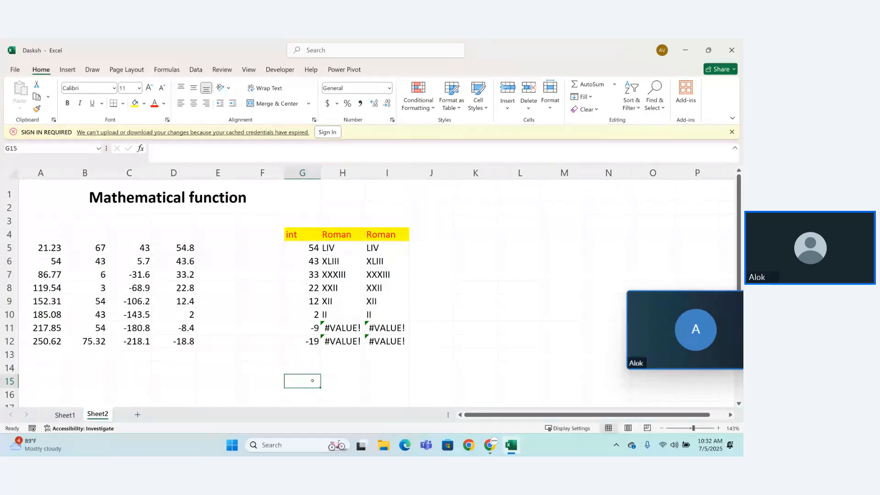
Step: Enter `-+ as a text heading in cell J4, beside the second Roman heading
click(419, 230)
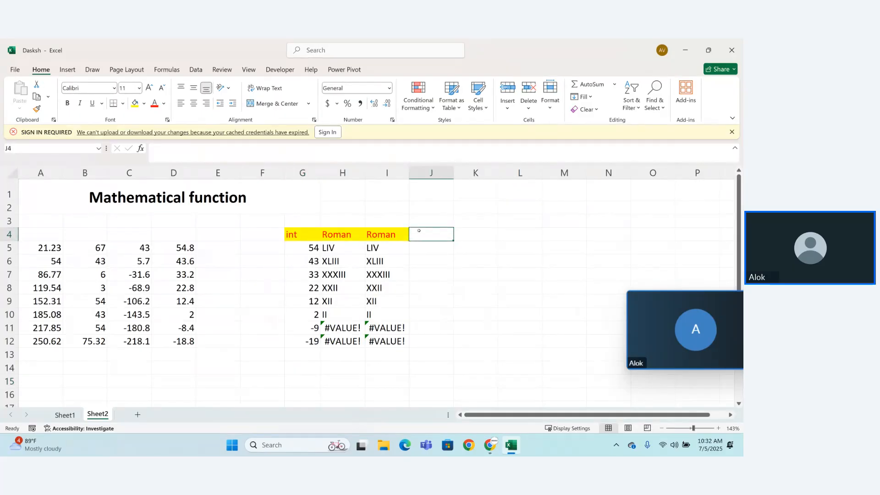
text(=)
key(BackSpace)
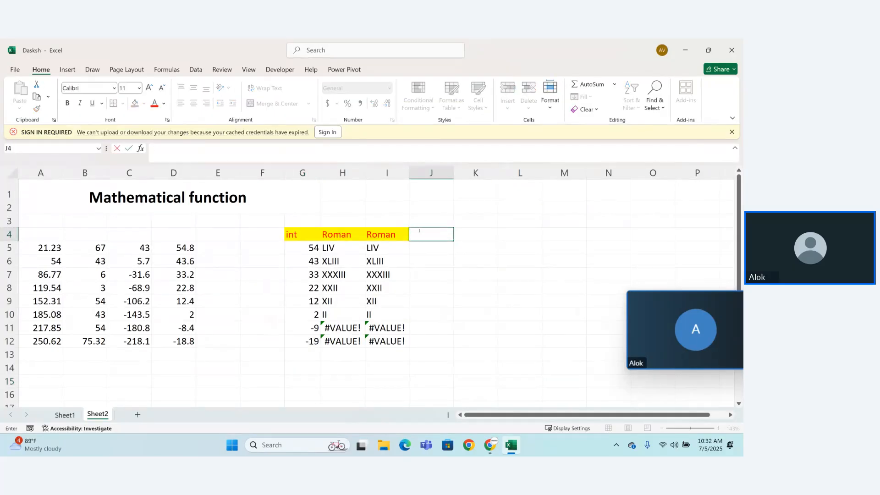
text(-+)
key(Return)
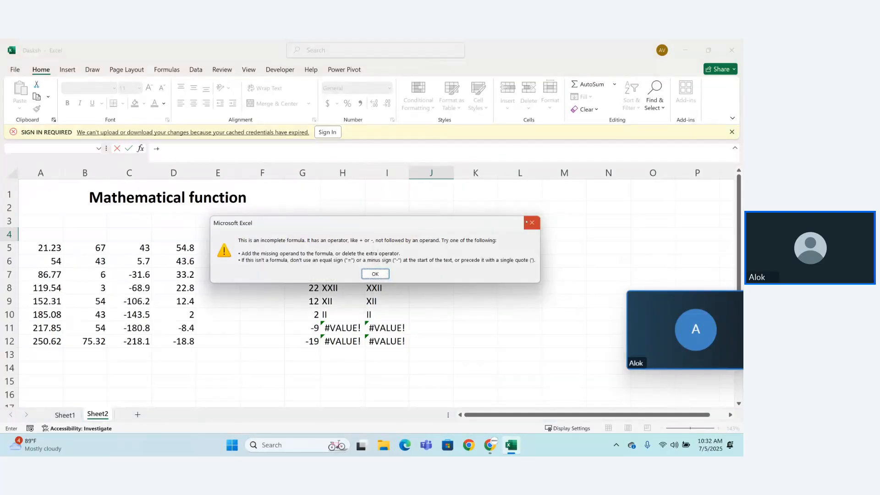
click(527, 223)
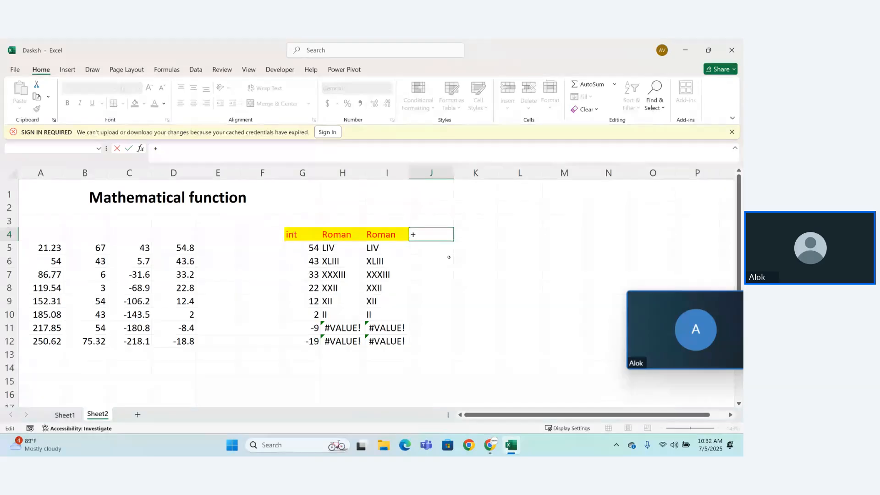
key(Home)
text(`)
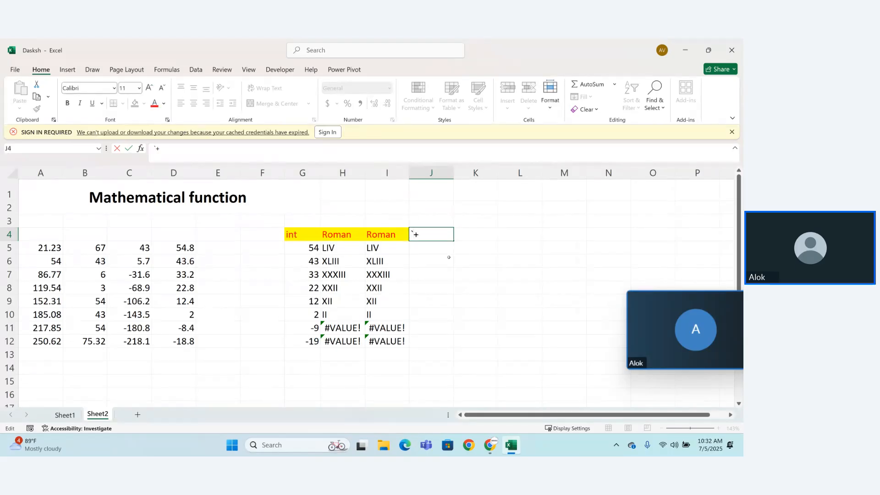
text(-)
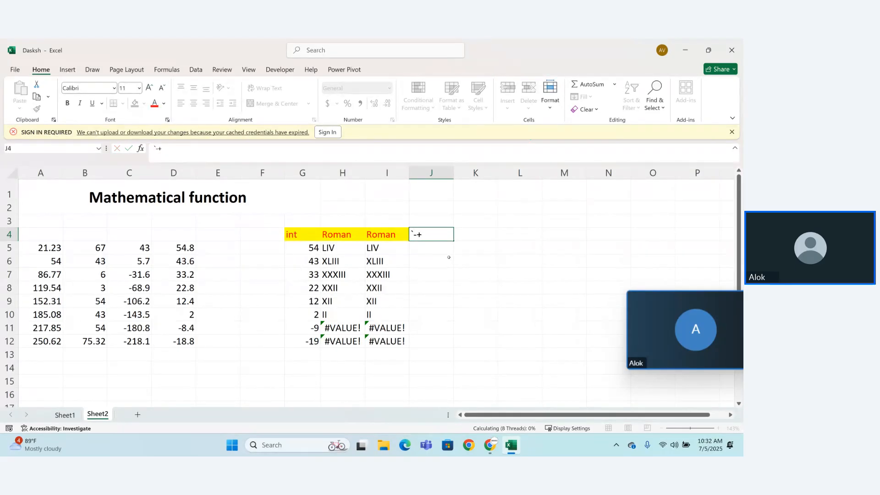
key(Return)
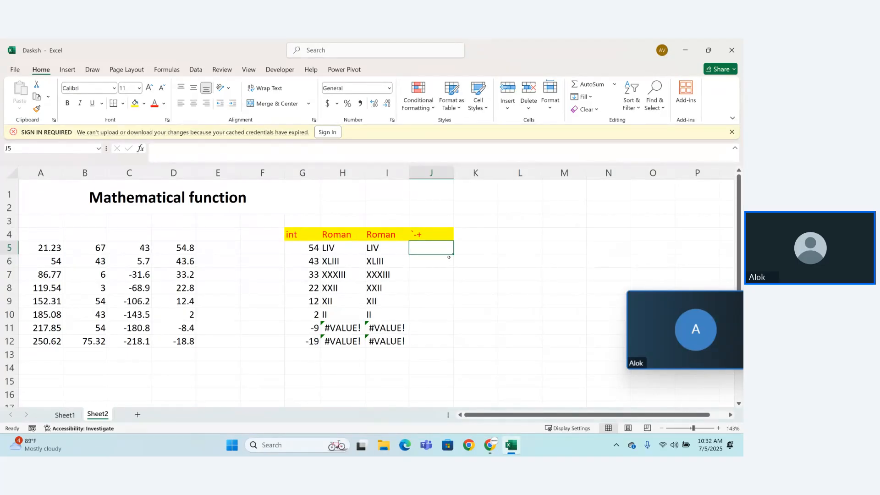
Step: Enter the heading "round" in cell K4
click(458, 239)
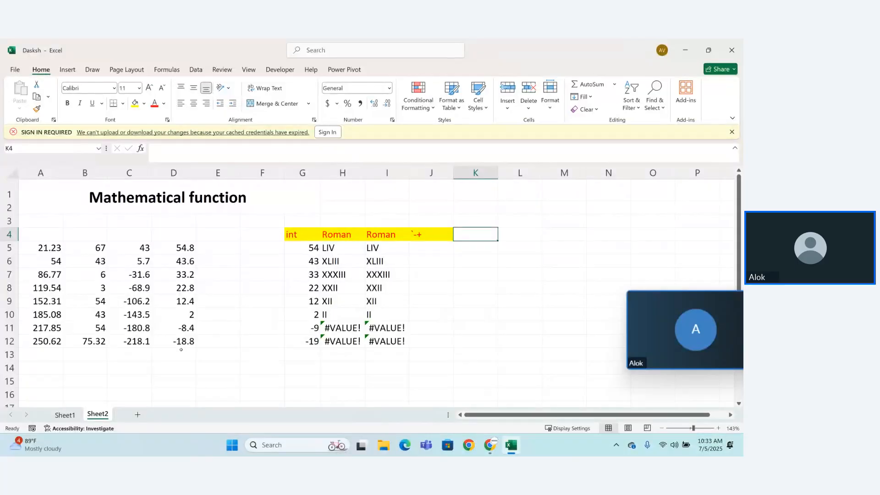
text(rowu)
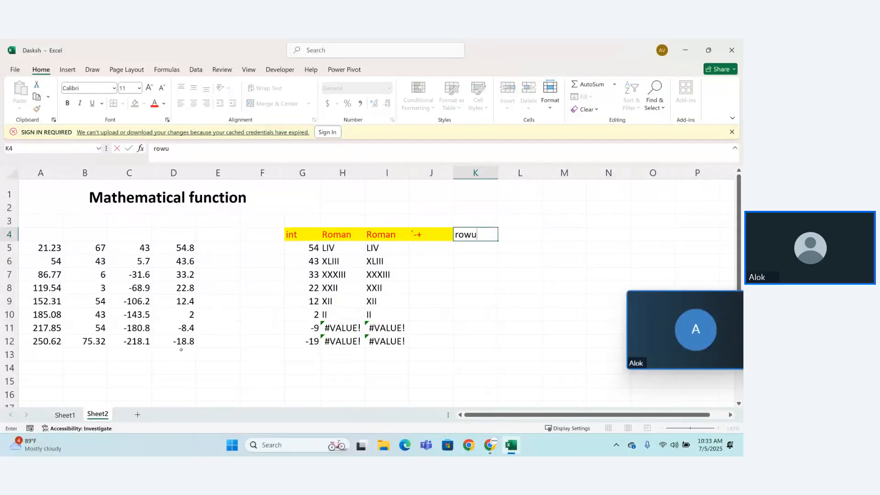
key(BackSpace)
key(BackSpace)
text(und)
key(Return)
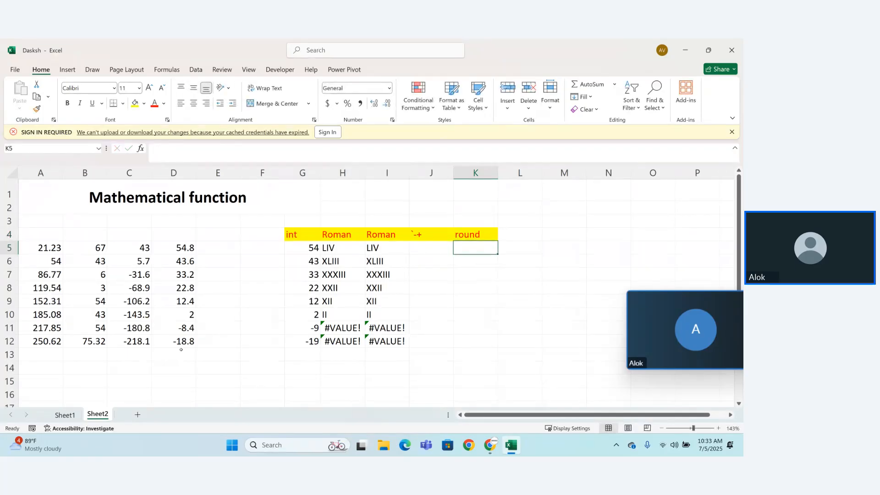
Step: Enter the bare function name =ROUND in cell K5, without arguments
text(=rou)
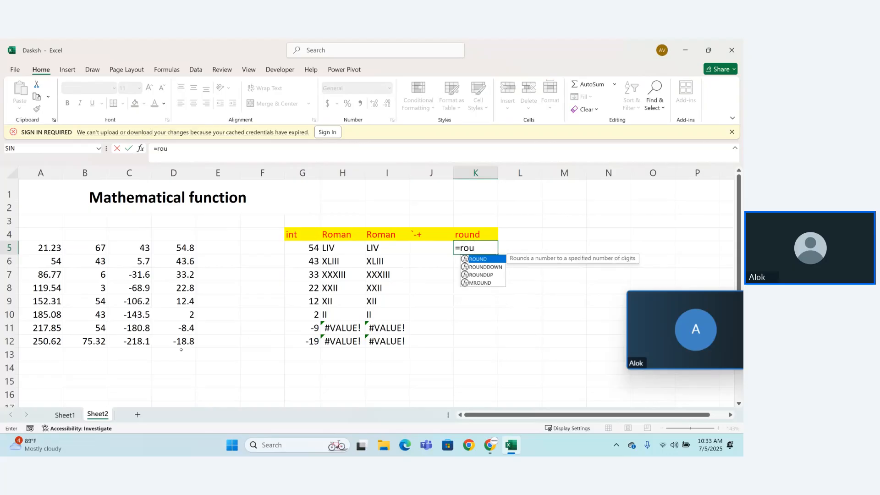
key(Tab)
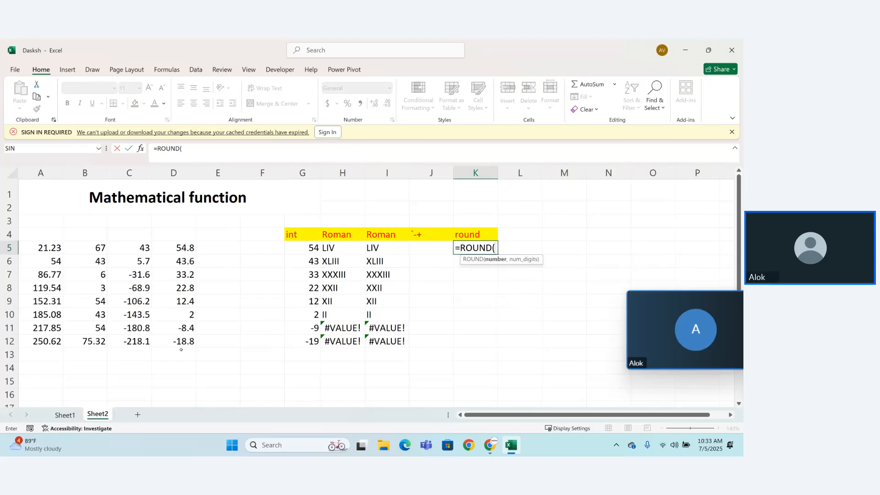
click(45, 249)
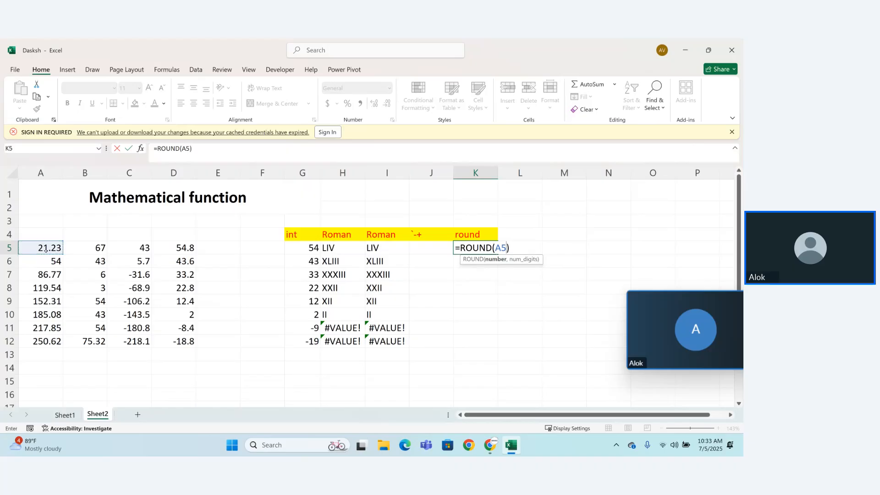
key(BackSpace)
key(BackSpace)
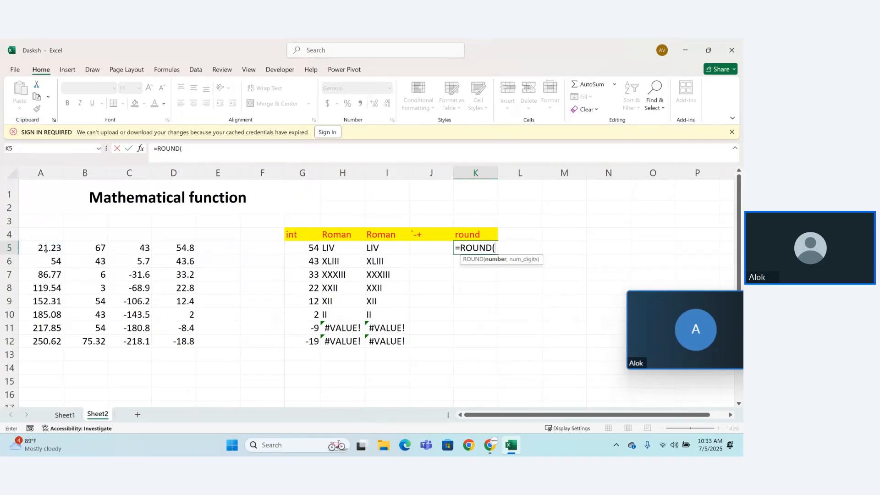
key(BackSpace)
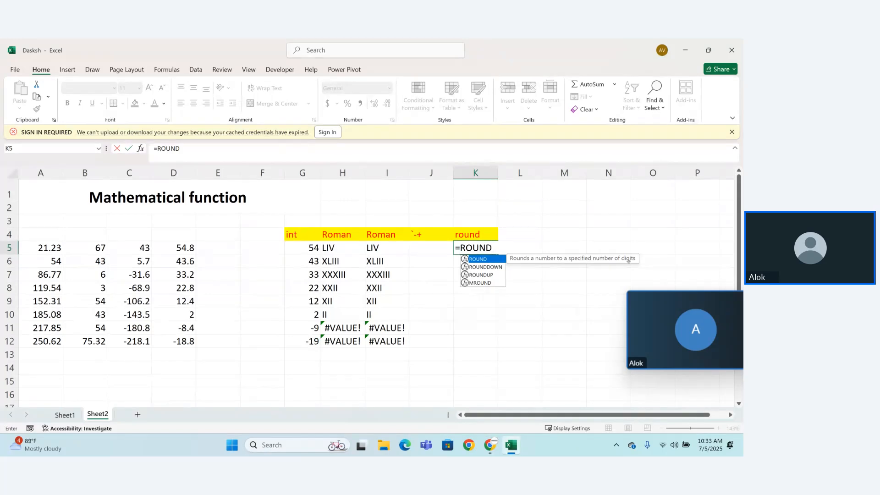
click(40, 249)
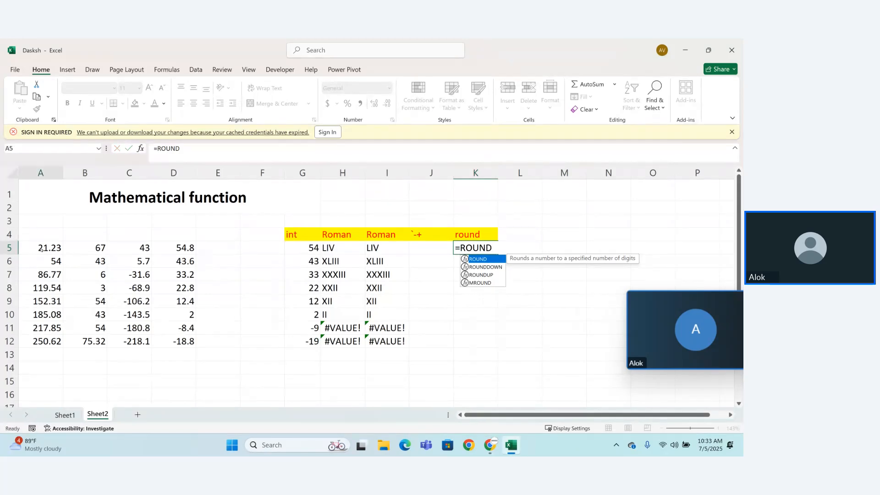
Step: Complete the formula in K5 as =ROUND(A5,1) and fill it down through K12
double_click(485, 252)
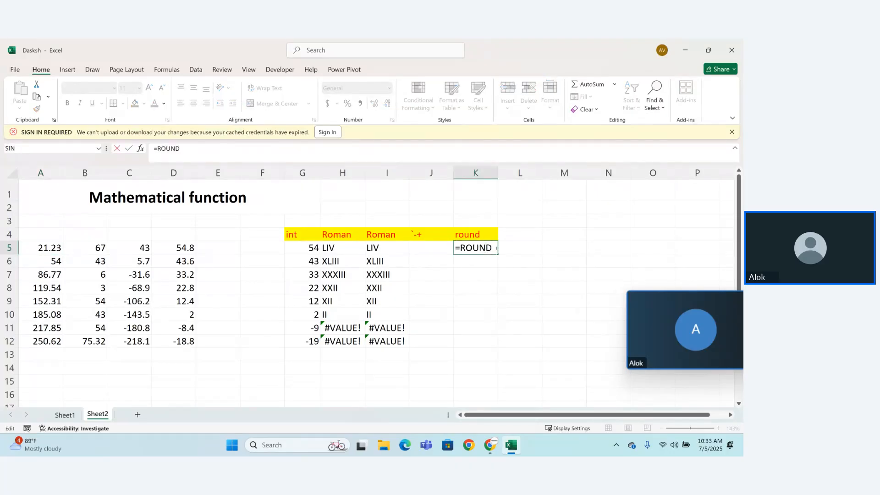
text(()
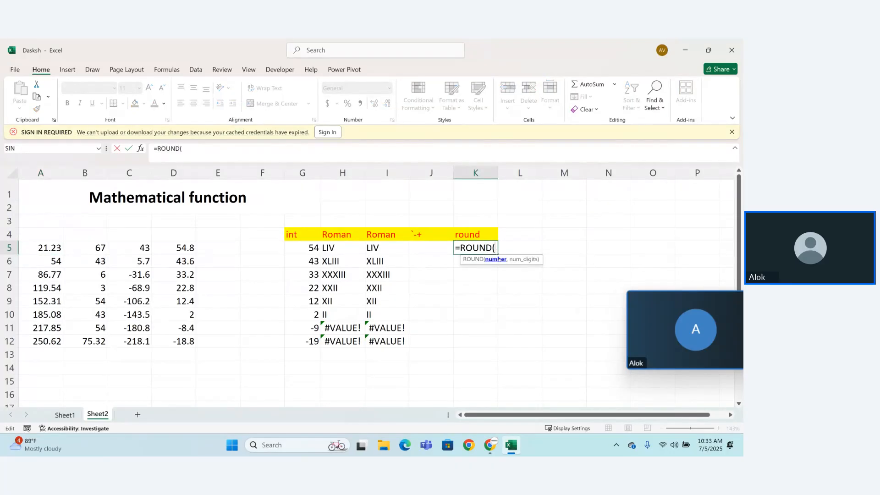
click(42, 248)
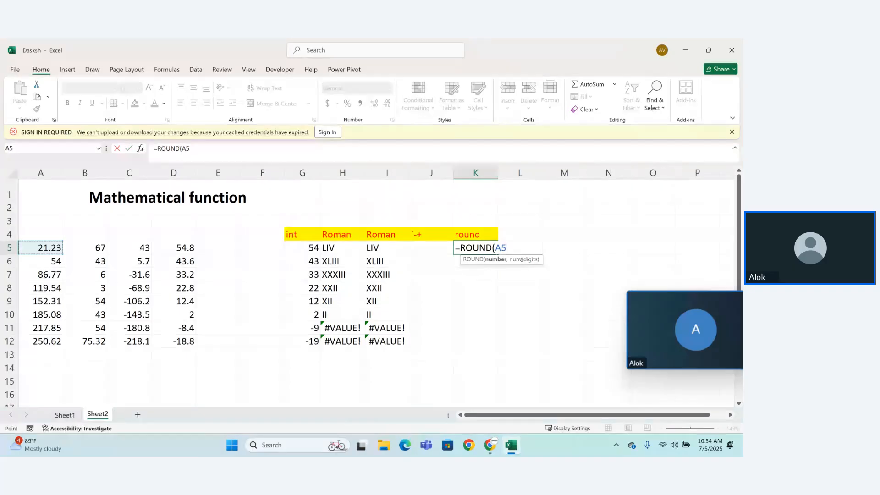
text(,)
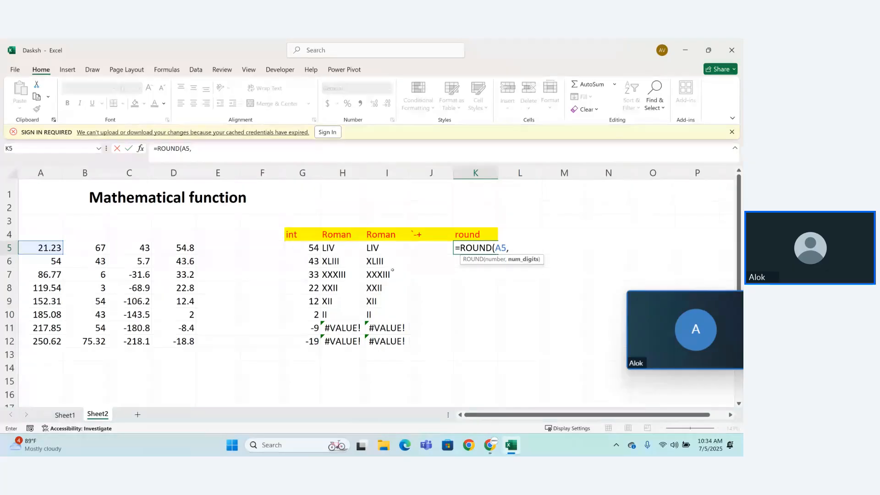
text(1))
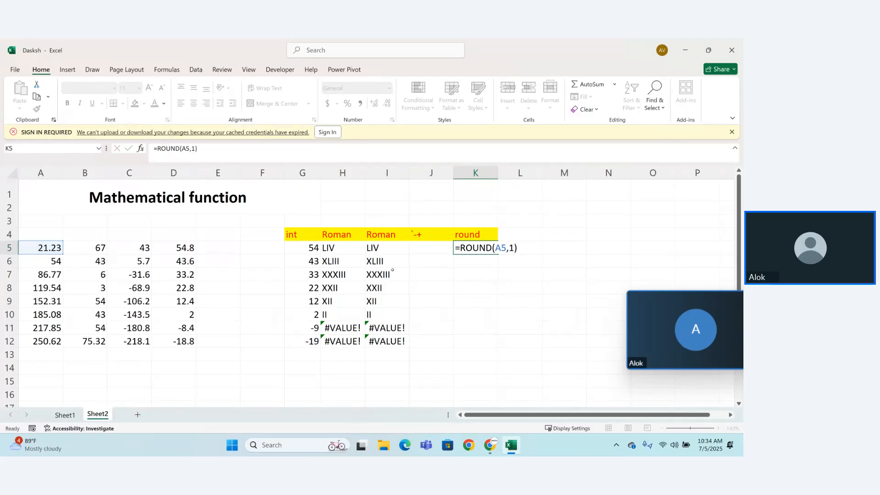
key(Return)
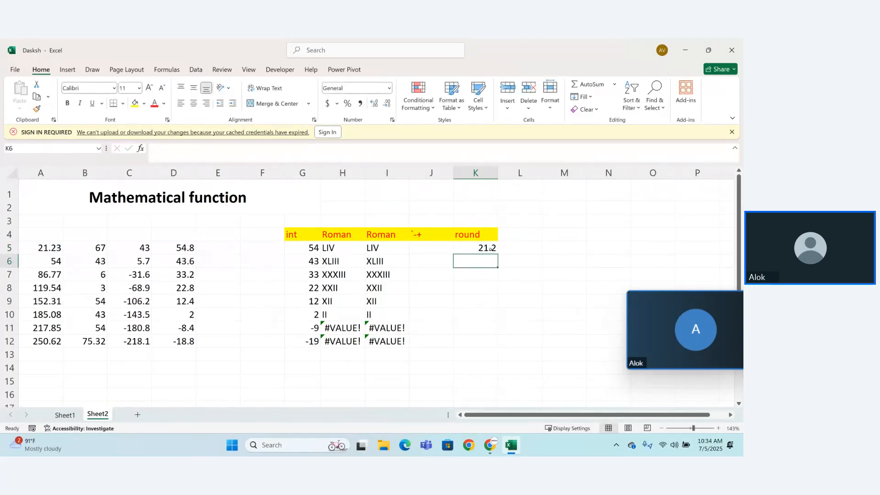
click(494, 253)
drag(497, 253, 493, 347)
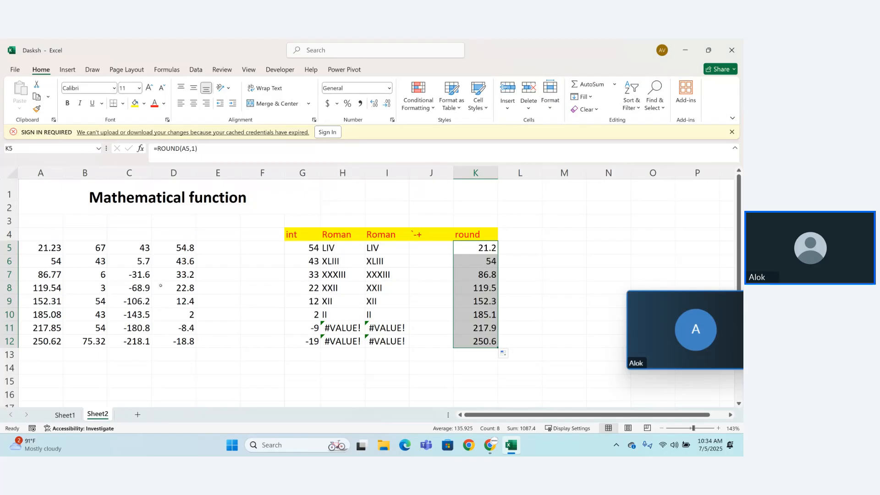
Step: Change the rounding in K5 to two decimals with =ROUND(A5,2) and fill the formula down through K12
double_click(495, 249)
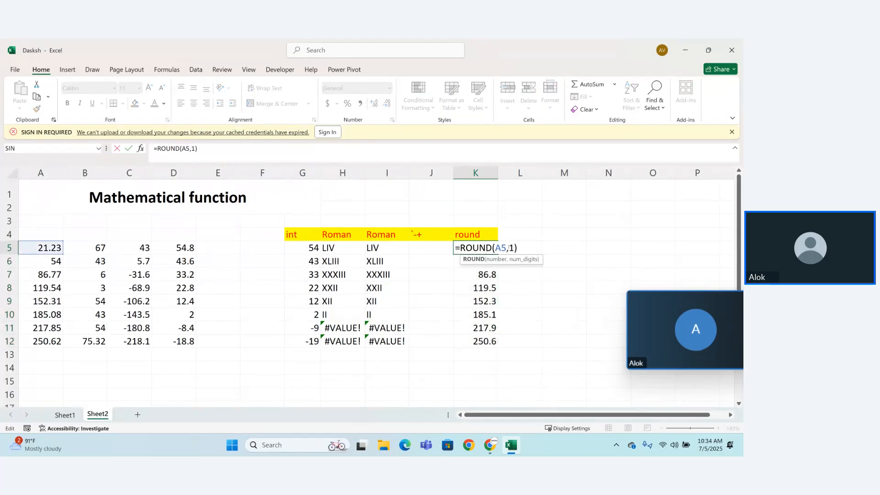
key(BackSpace)
text(2)
key(Return)
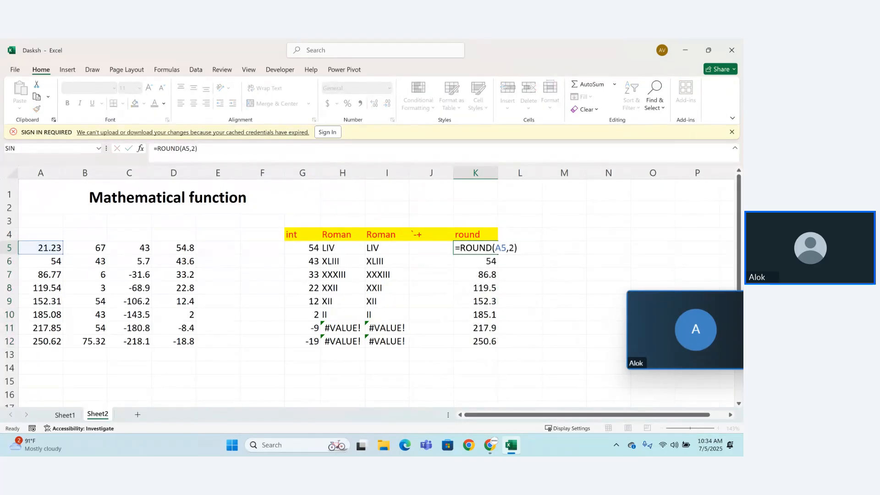
click(495, 251)
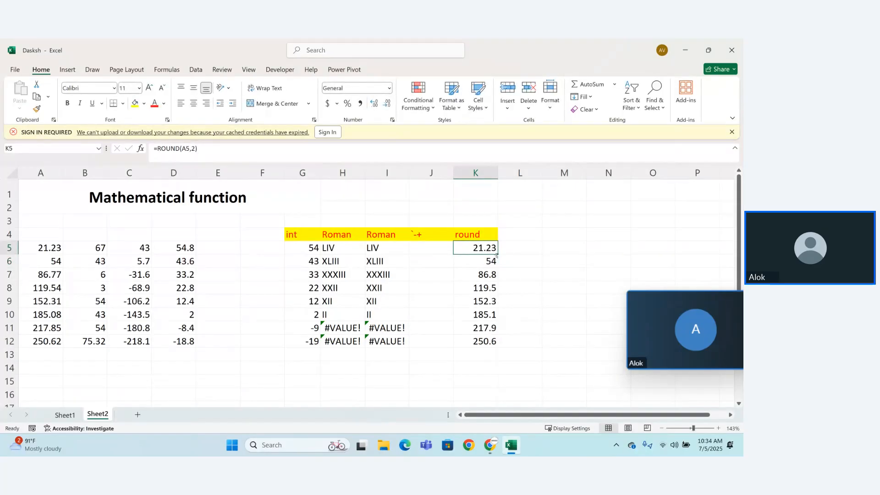
drag(498, 255, 500, 348)
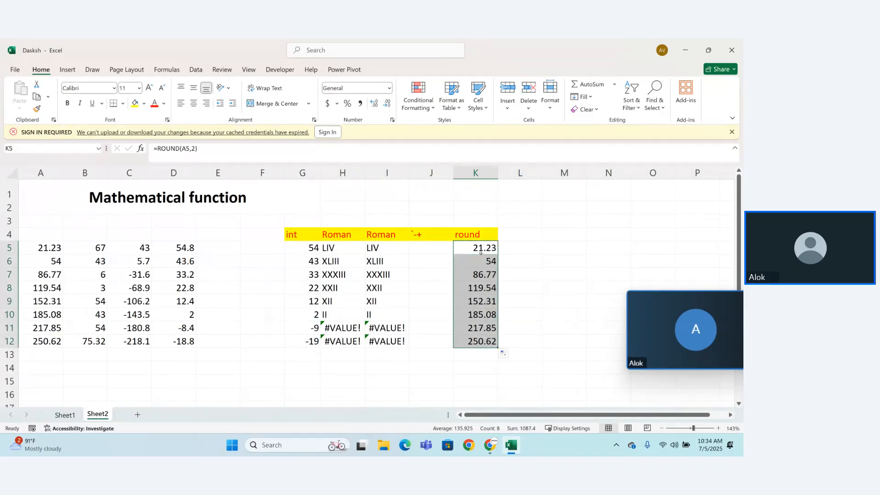
Step: Set the K5 formula's number of digits to 3, giving =ROUND(A5,3), and fill it down through K12
double_click(485, 248)
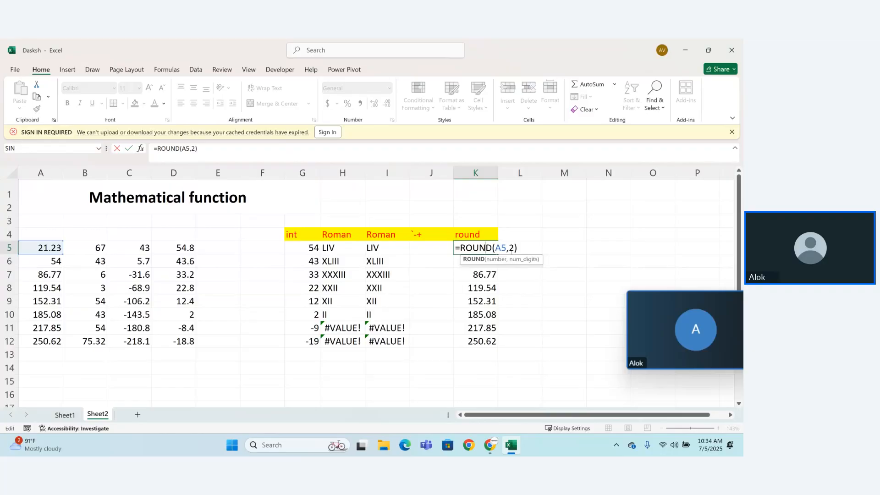
click(513, 248)
key(BackSpace)
text(3)
key(Return)
click(495, 248)
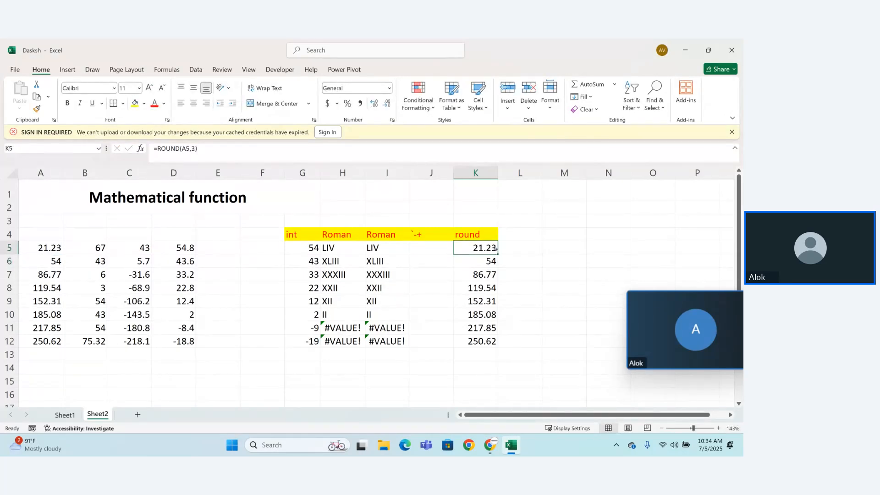
mouse_move(498, 254)
mouse_down()
mouse_move(498, 356)
mouse_move(499, 344)
mouse_up()
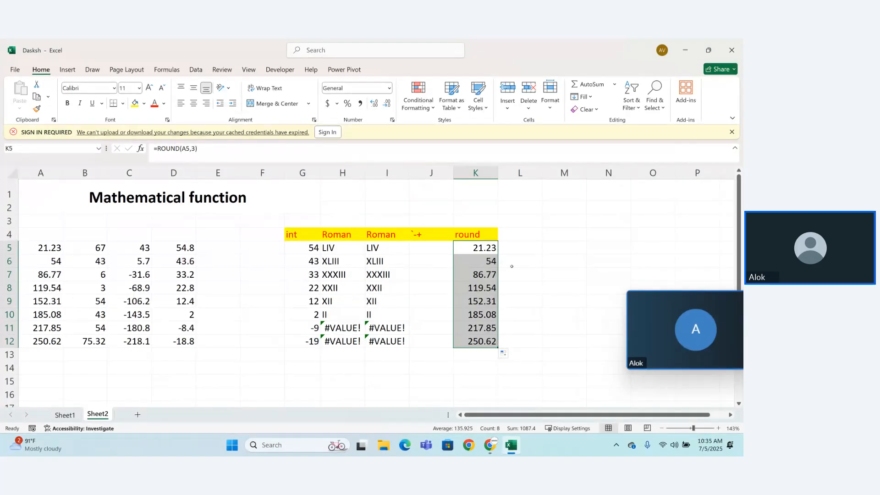
Step: Enter =ROUND(A5,) in cell L5, leaving the number of digits empty
click(514, 239)
click(513, 249)
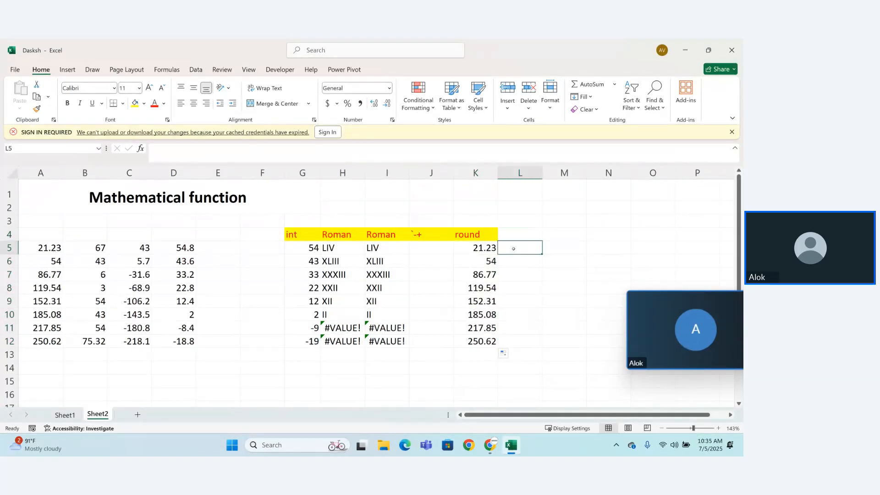
text(=ro)
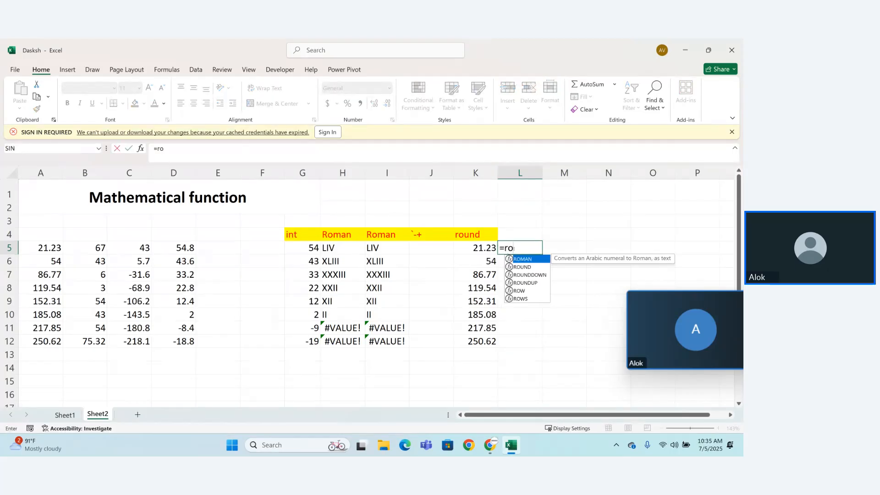
key(Tab)
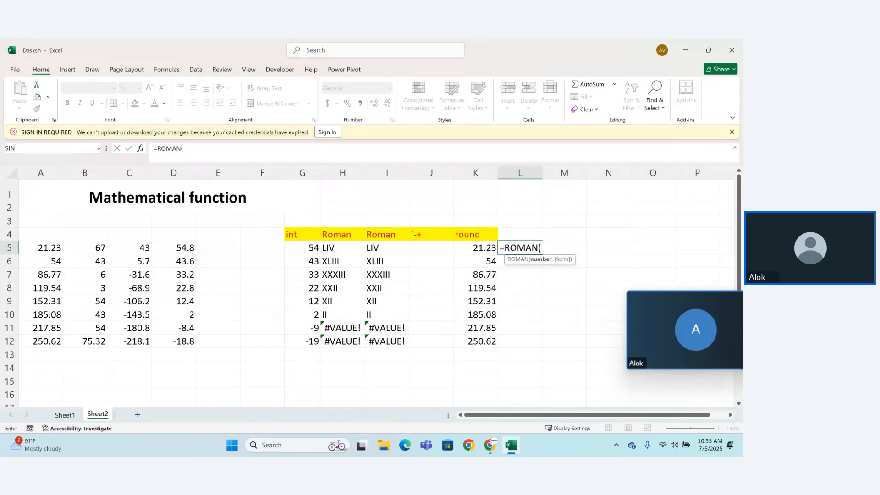
key(BackSpace)
key(BackSpace)
key(BackSpace)
key(BackSpace)
text(u)
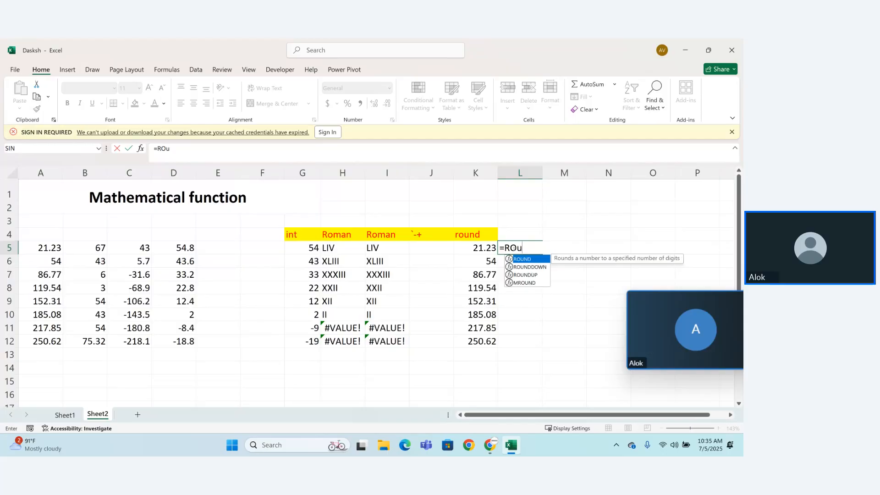
key(Tab)
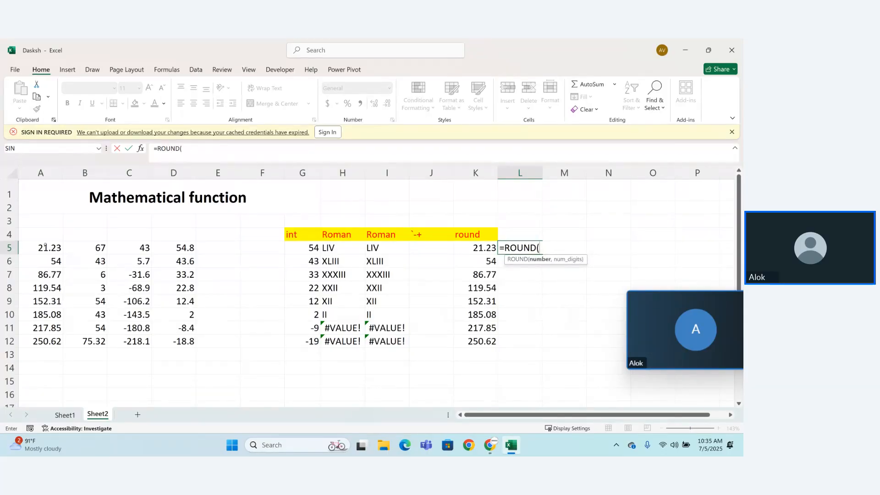
click(45, 246)
text(,)
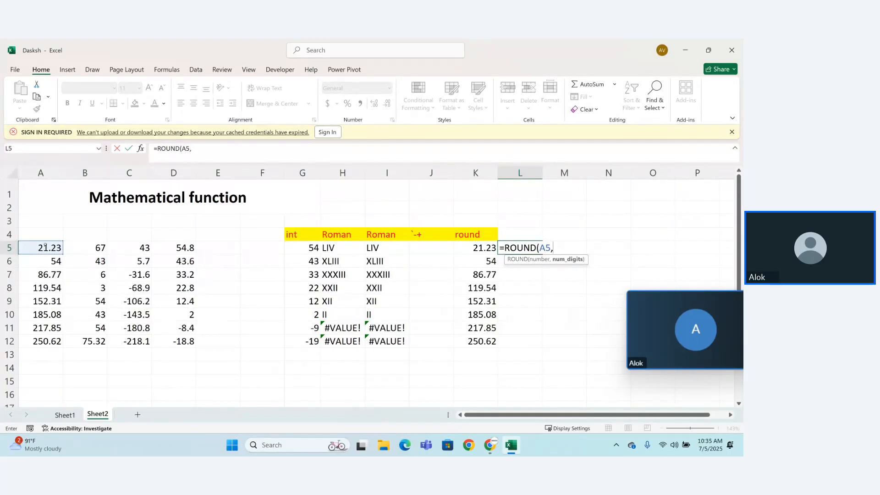
text())
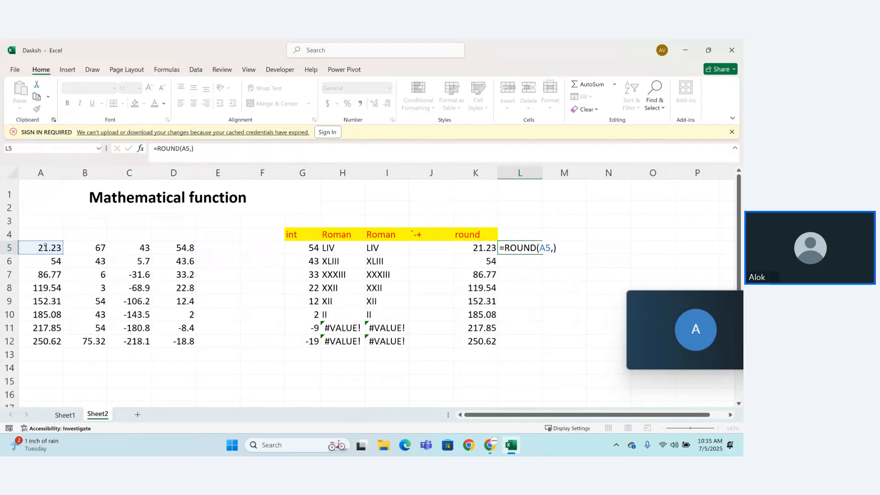
key(Return)
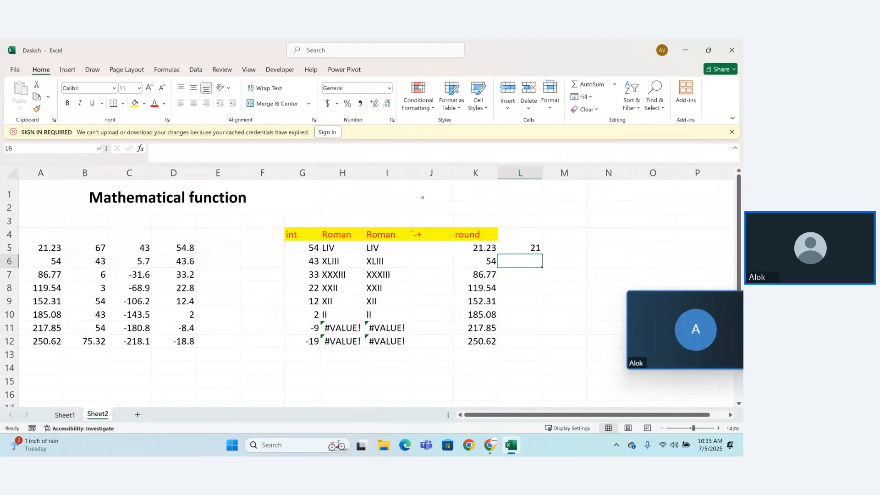
Step: Fill the L5 rounding formula down through L12
click(530, 246)
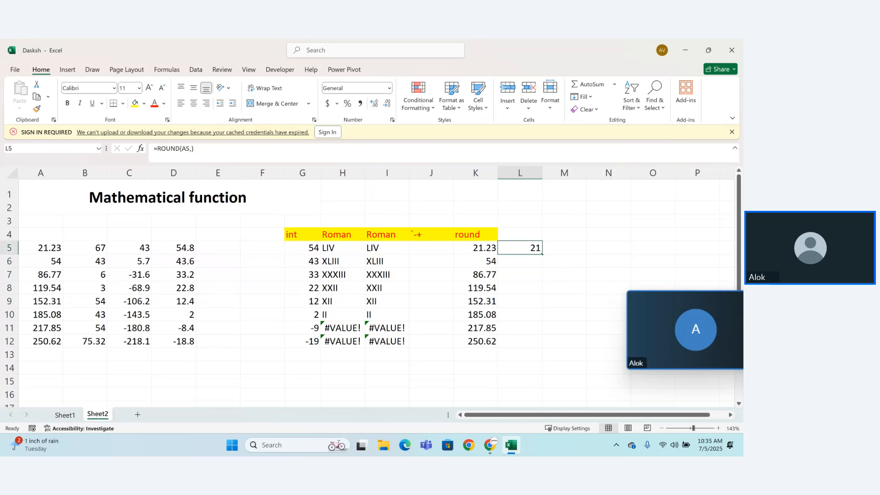
drag(543, 253, 541, 342)
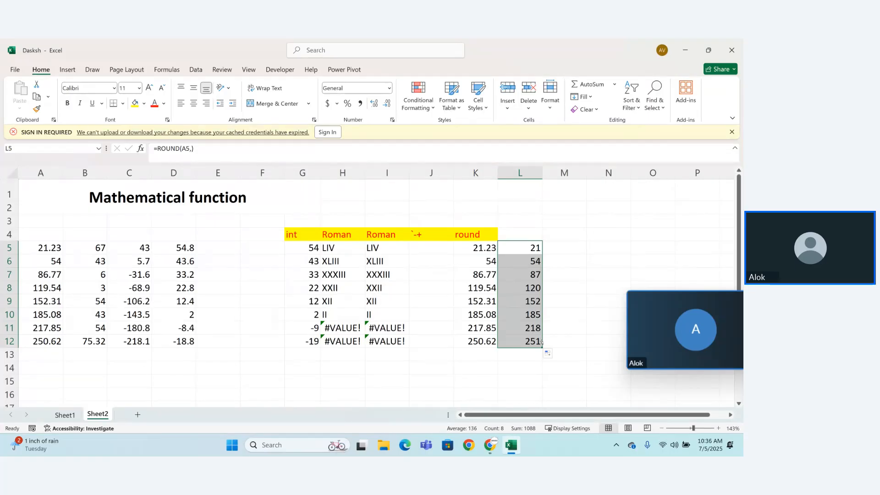
click(540, 367)
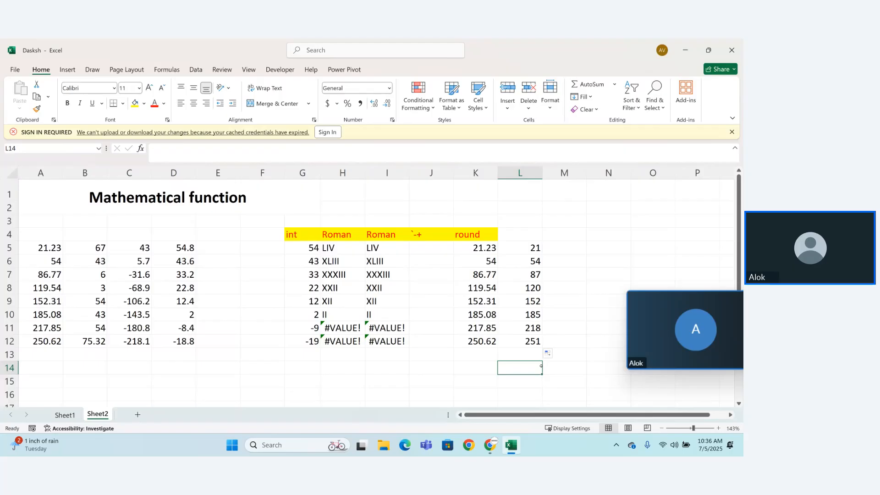
click(489, 341)
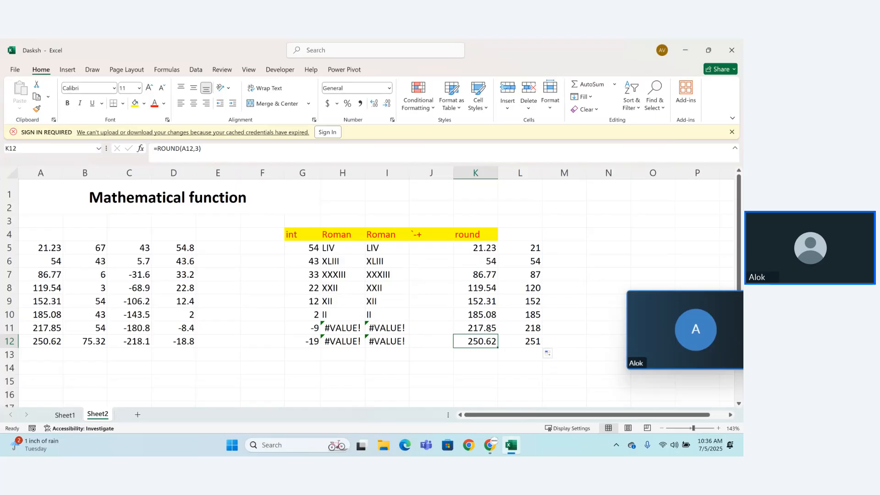
Step: Enter =ROUND(A5,0) in cell M5 to round the first sample number to zero decimals
click(567, 248)
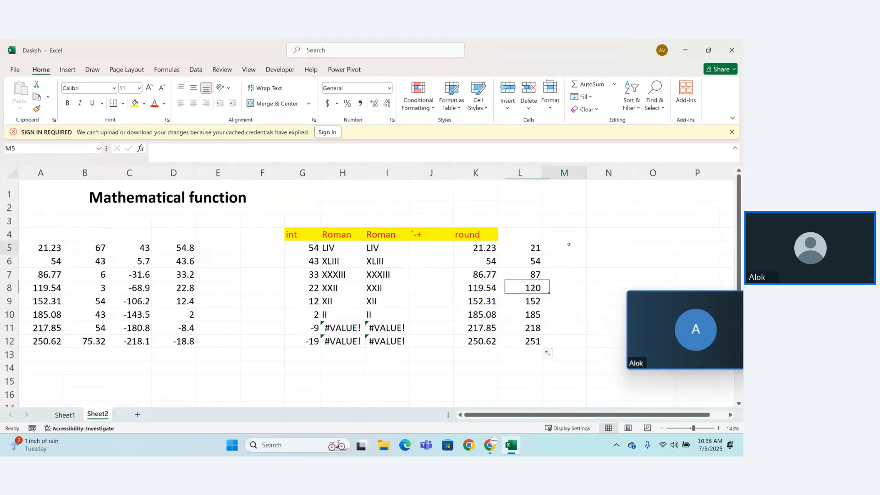
text(=)
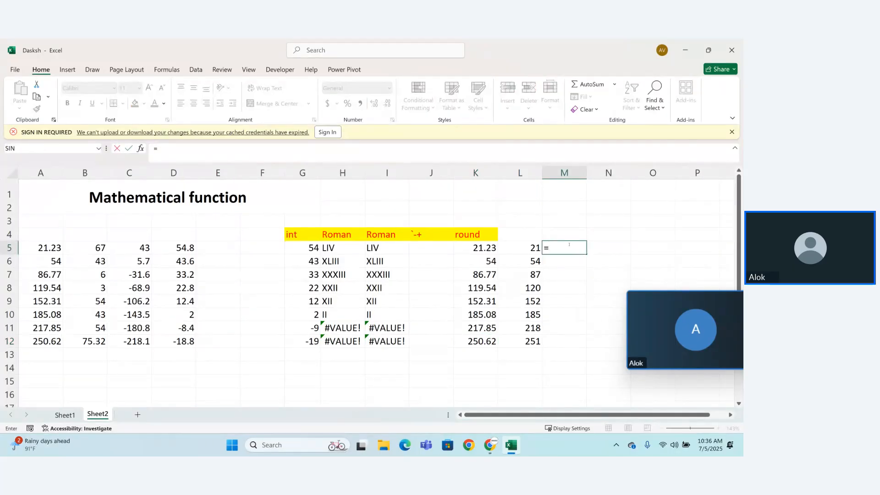
text(round)
key(Tab)
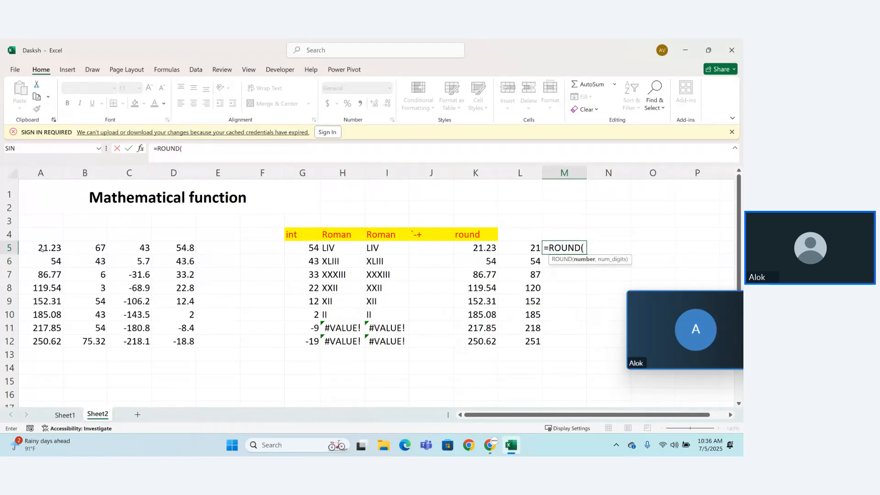
click(41, 249)
text(,o)
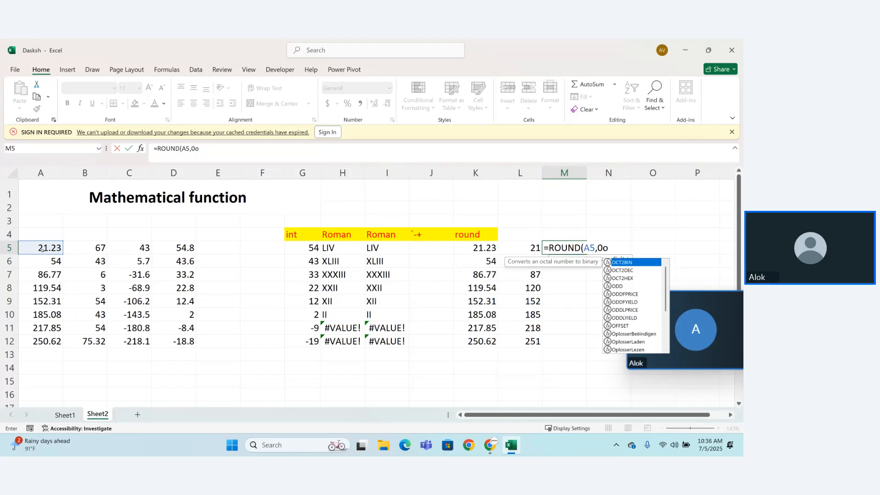
key(BackSpace)
text(0))
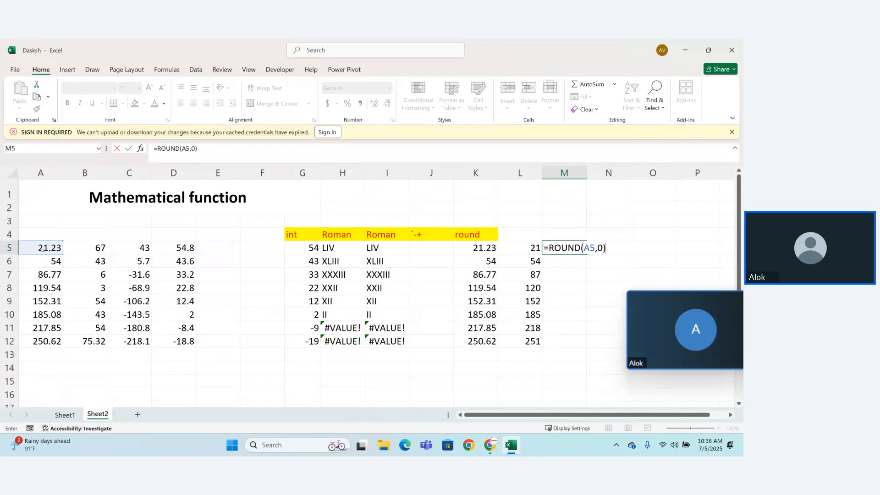
key(Return)
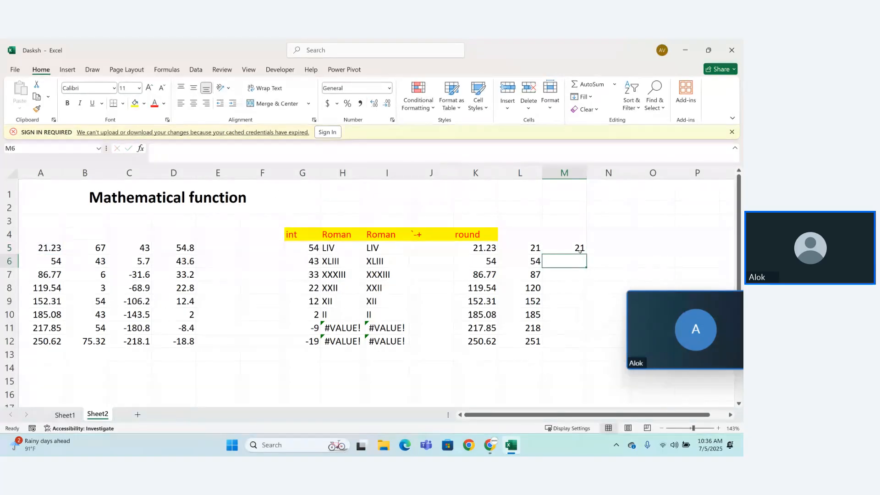
Step: Fill the M5 formula down through M12
click(580, 250)
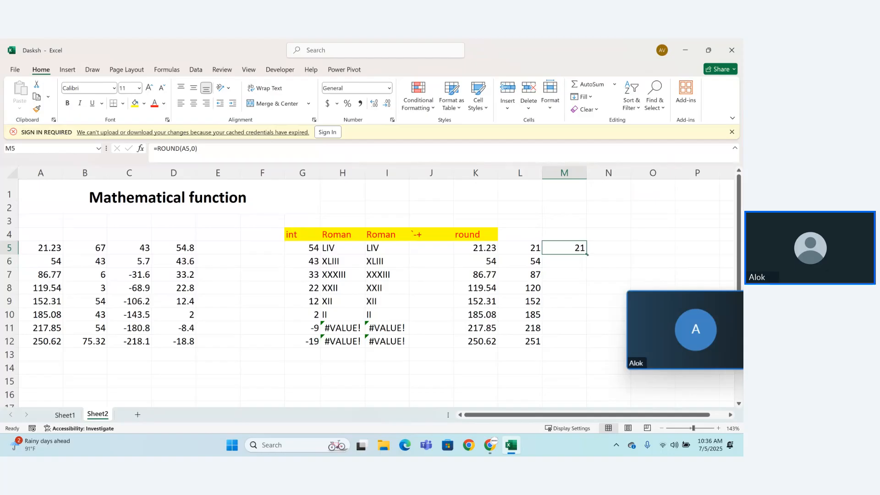
drag(586, 254, 598, 347)
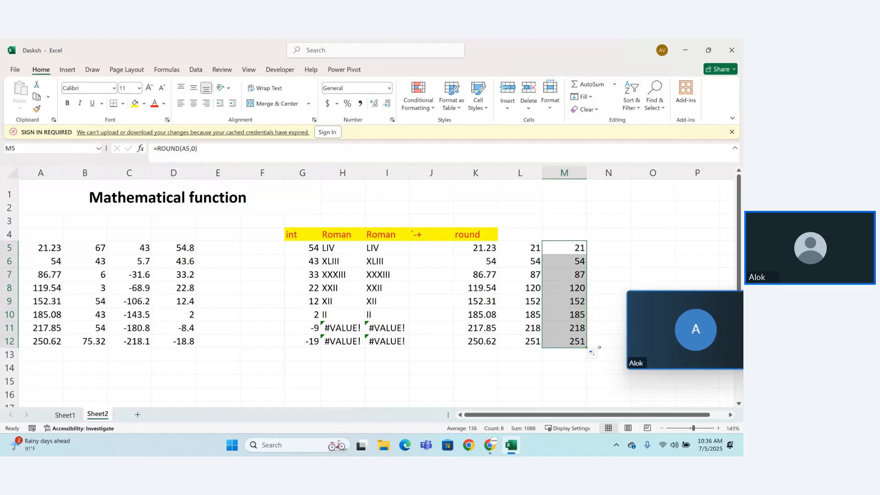
click(585, 369)
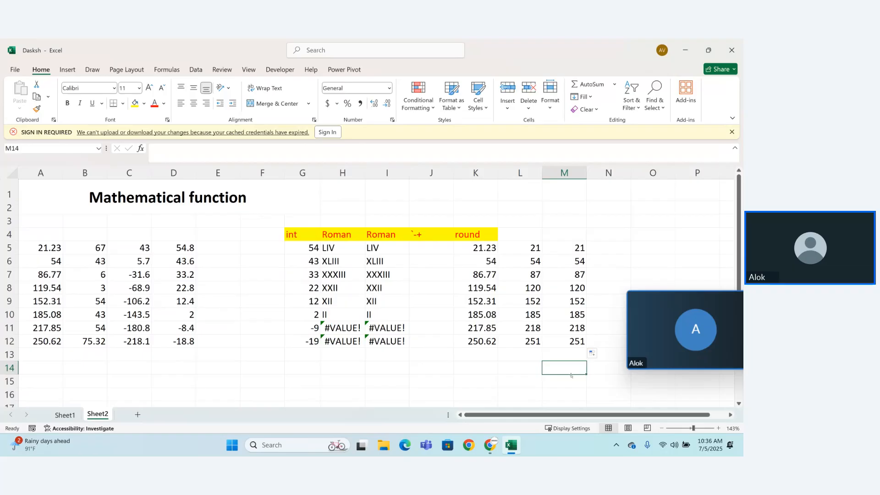
Step: Add the column heading "roundup" in cell N4, keeping O4 empty
drag(573, 412, 636, 414)
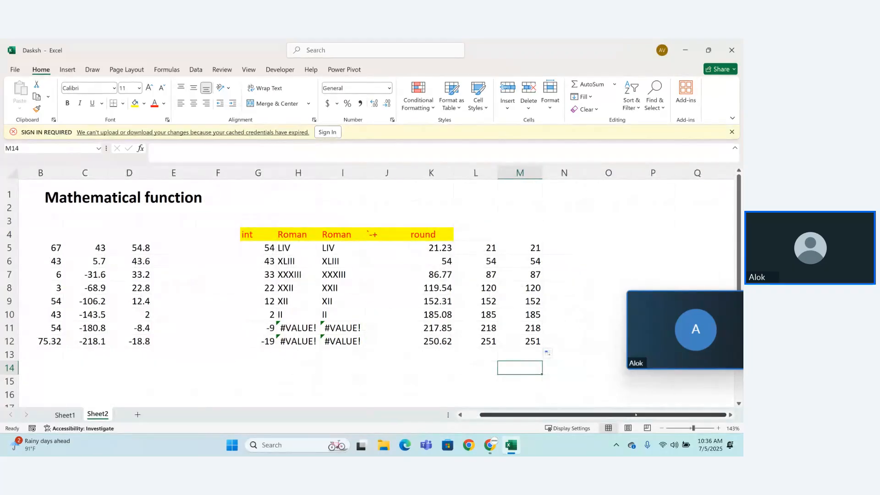
click(574, 234)
text(round)
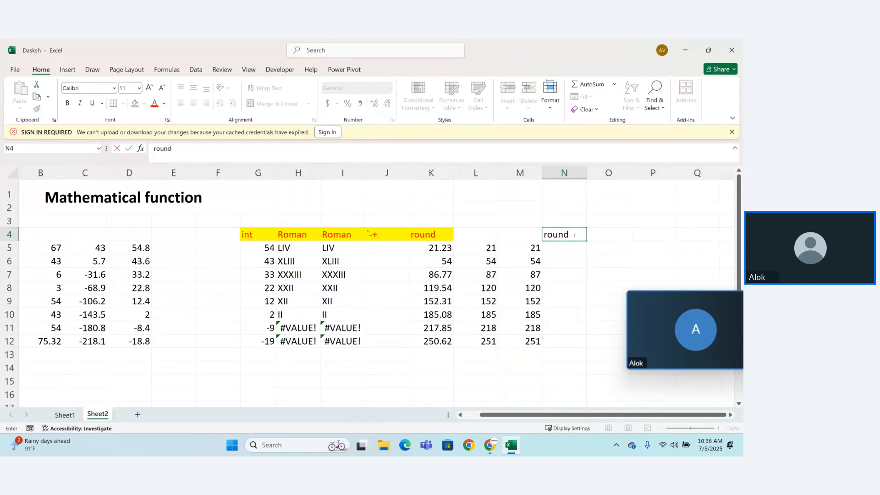
text(up)
key(ctrl+Return)
key(Right)
text(r)
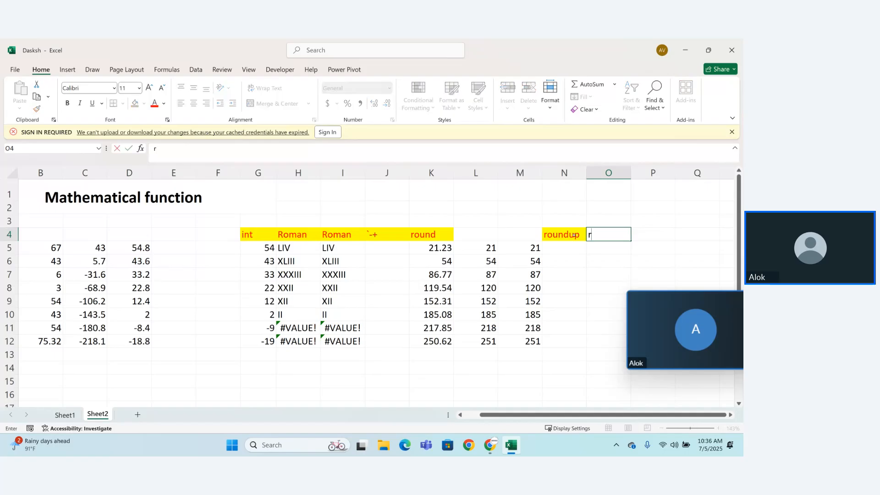
key(BackSpace)
Step: Enter =ROUNDUP(K5,2) in cell N5 under the roundup heading
click(575, 245)
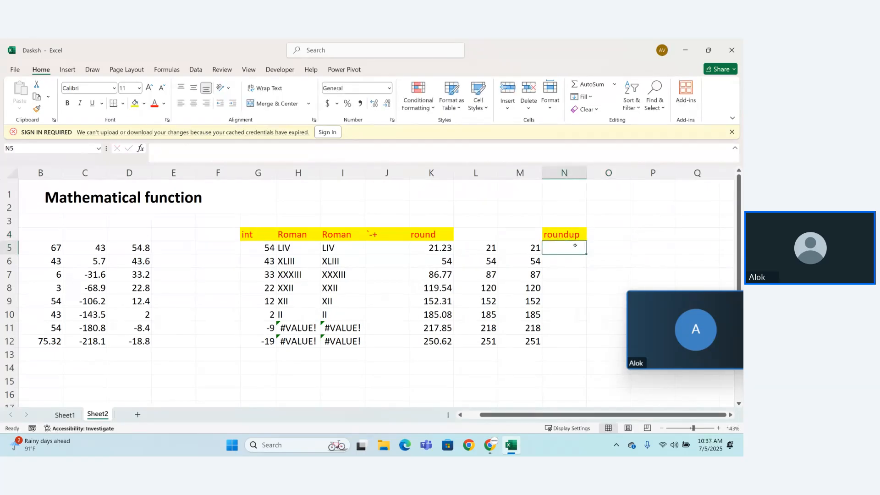
text(=rou)
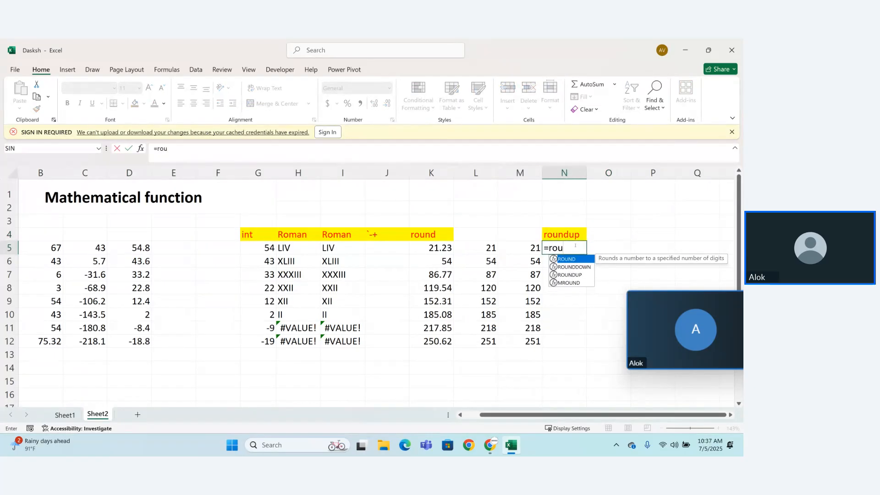
key(Down)
key(Down)
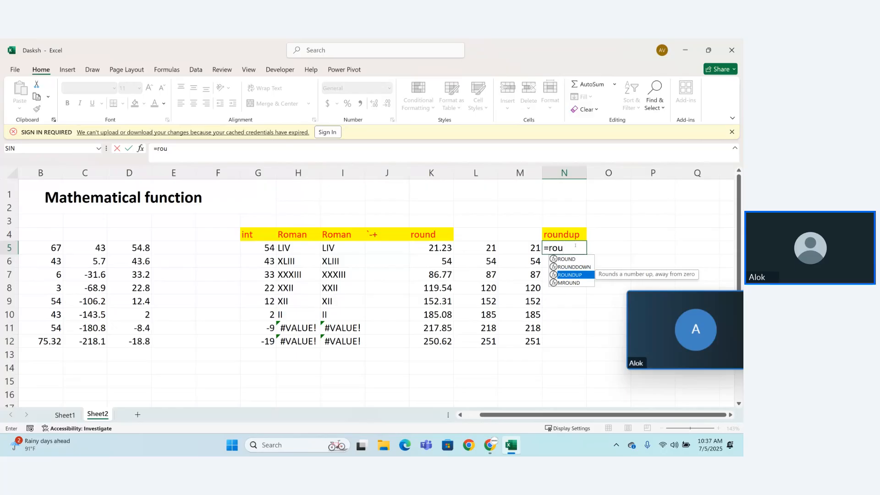
key(Tab)
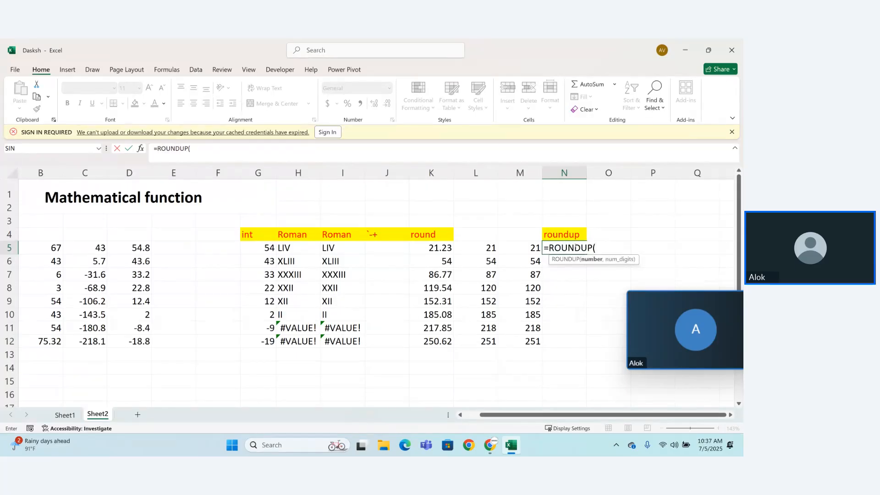
click(436, 249)
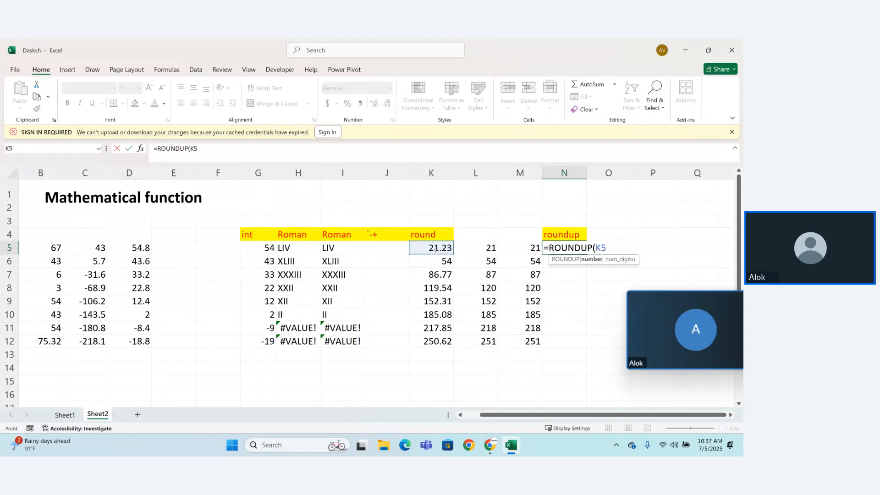
text(,2))
key(Return)
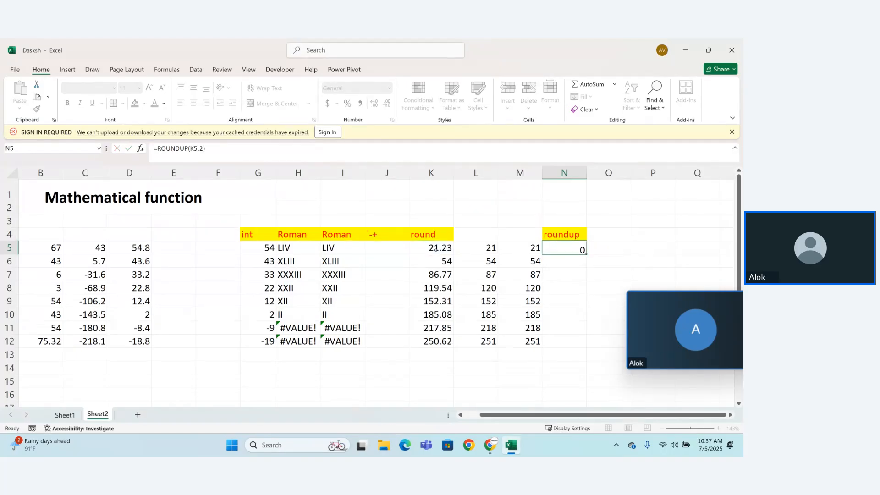
Step: Fill the ROUNDUP formula from N5 down through N12
click(576, 247)
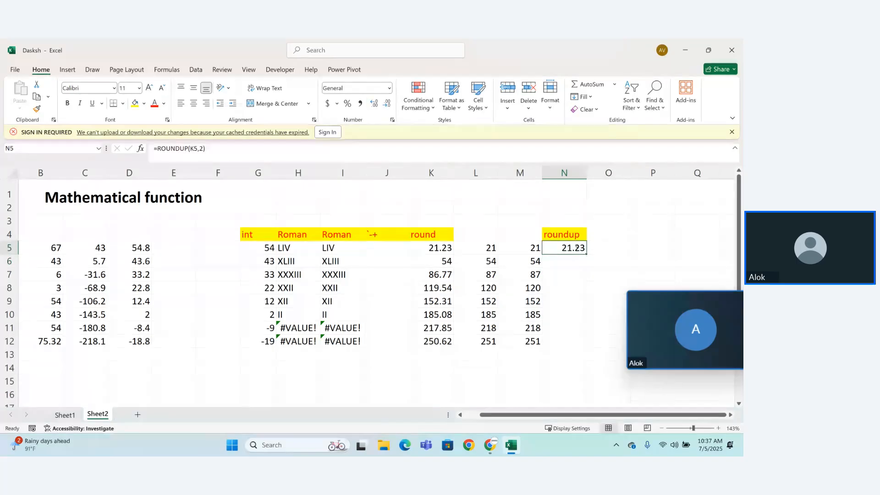
drag(586, 254, 591, 345)
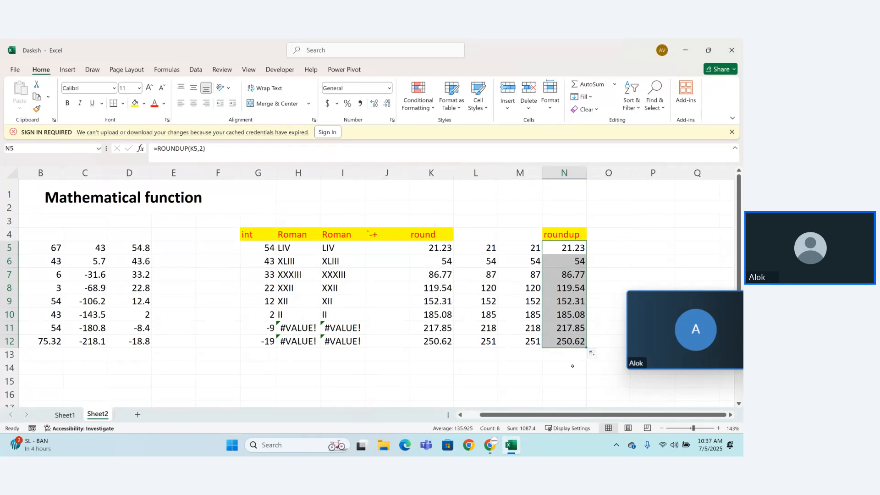
click(527, 376)
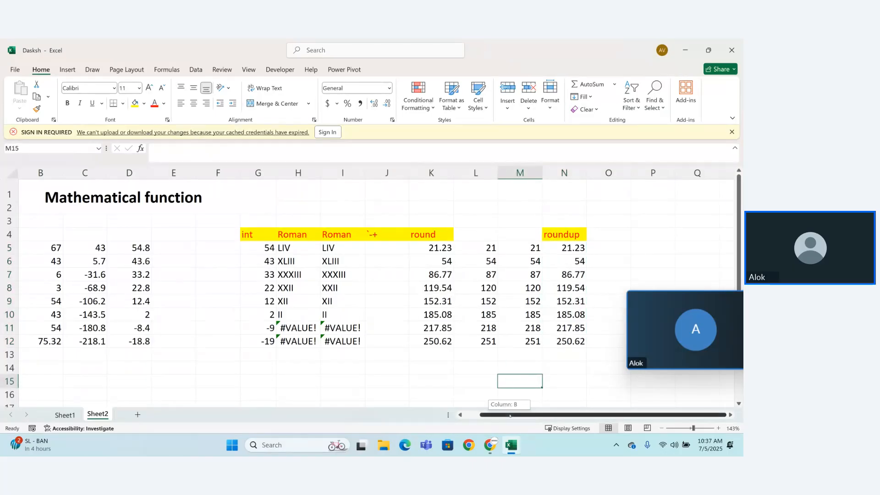
Step: Change the formula in N5 to =ROUNDUP(K5,1) and fill it down through N12
click(460, 415)
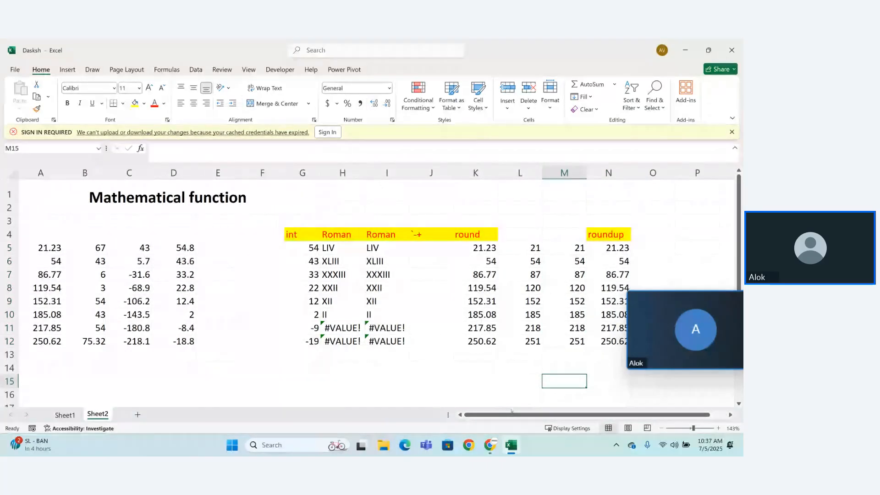
drag(550, 416, 567, 416)
double_click(581, 248)
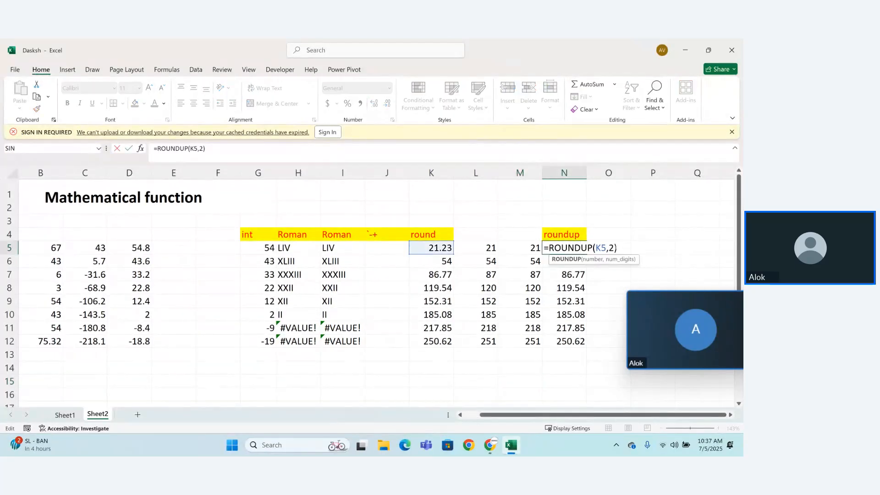
click(614, 247)
key(BackSpace)
text(1)
key(Return)
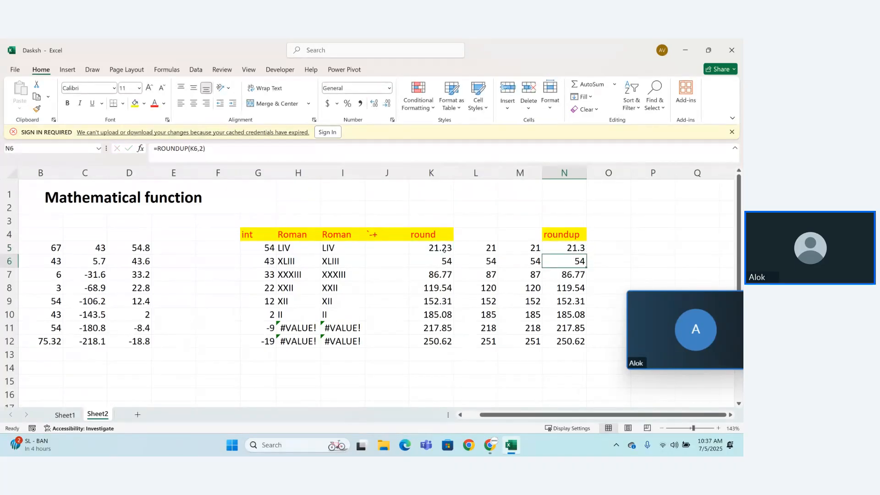
click(576, 248)
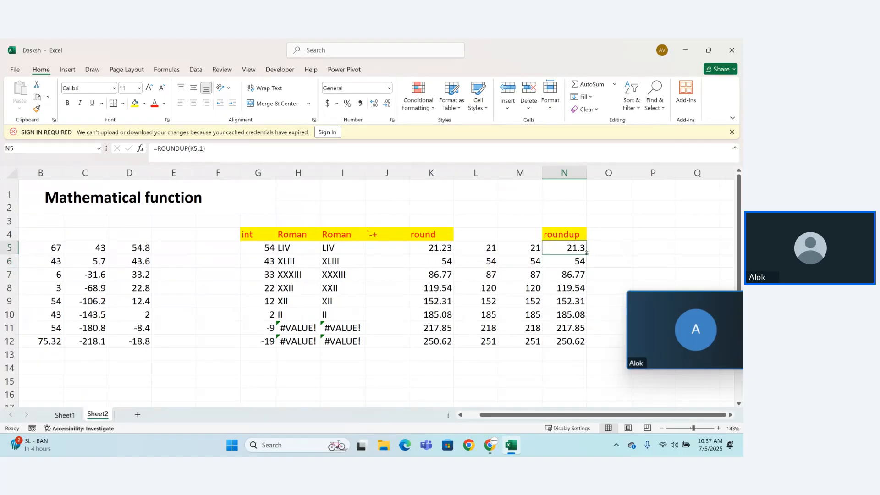
drag(575, 254, 587, 347)
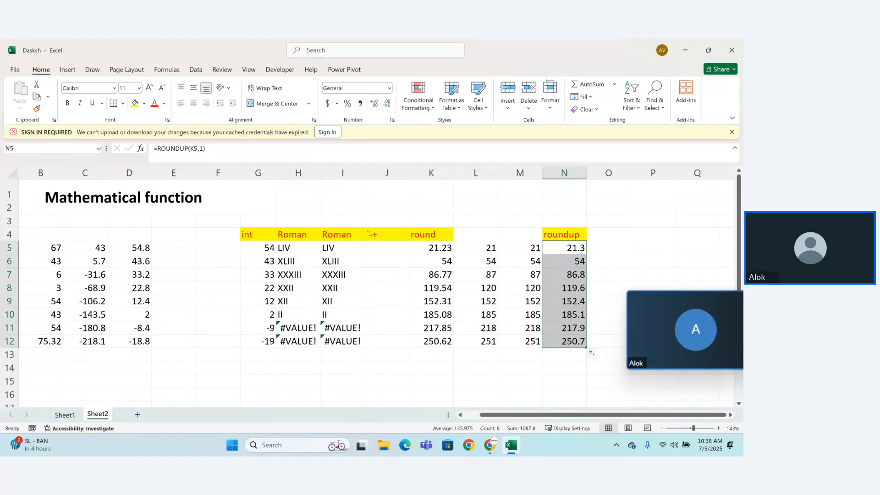
Step: Add the column heading "rounddowun" in cell O4 and autofit column O to its width
click(601, 233)
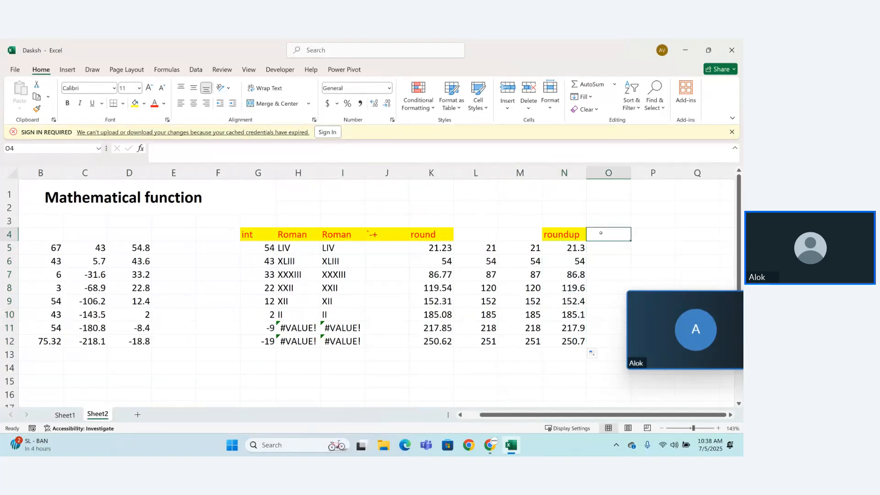
text(round)
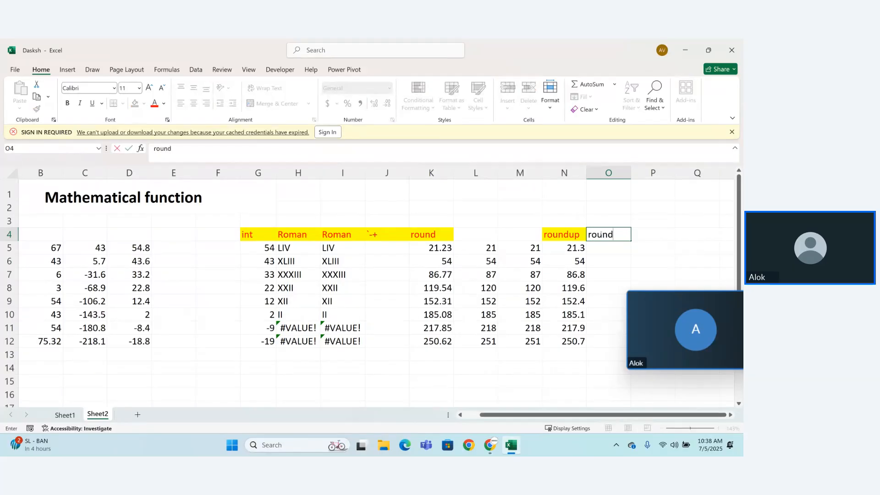
text(dowun)
key(Return)
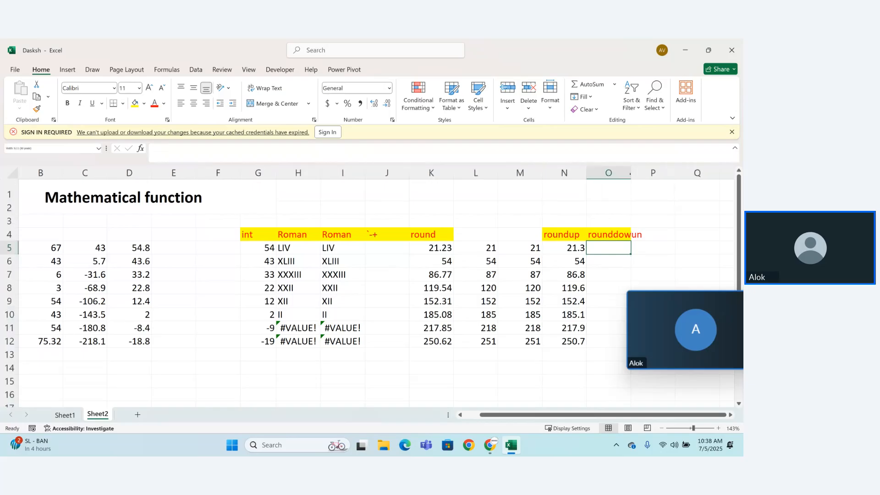
double_click(631, 173)
drag(702, 312, 684, 152)
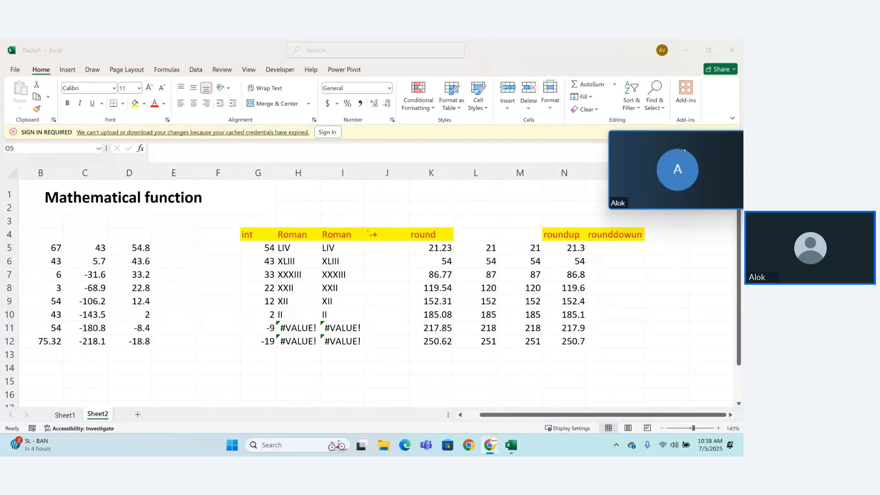
Step: Enter =ROUNDDOWN(K5,1) in cell O5 under the rounddowun heading
click(622, 245)
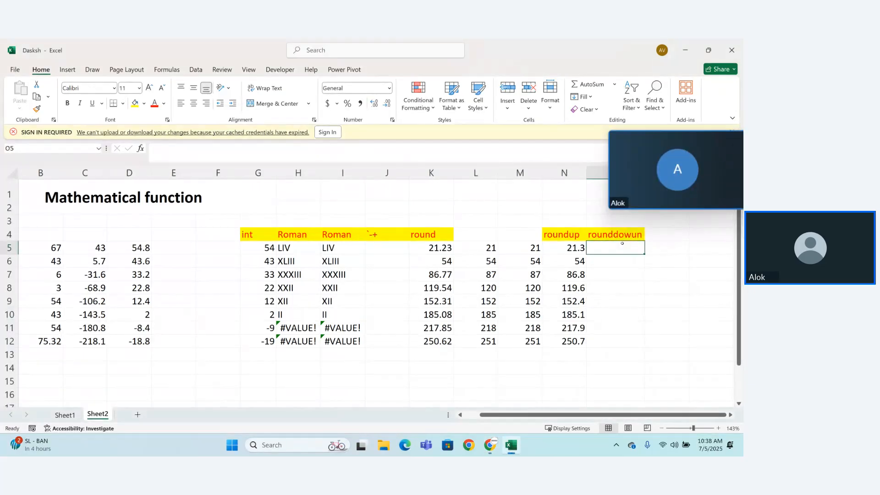
text(=ro)
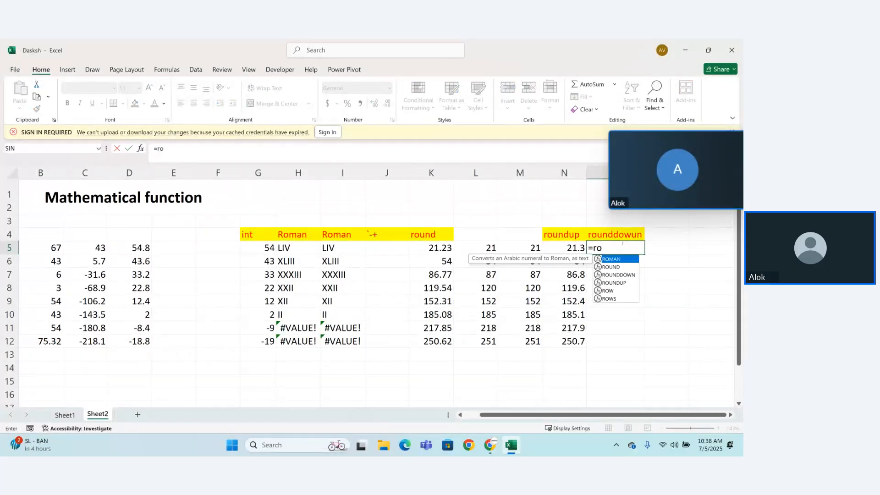
key(Down)
key(Down)
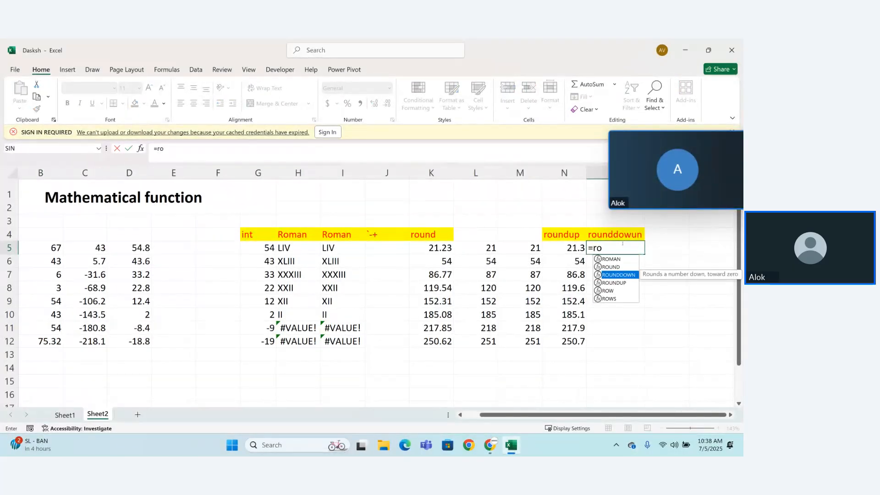
key(Tab)
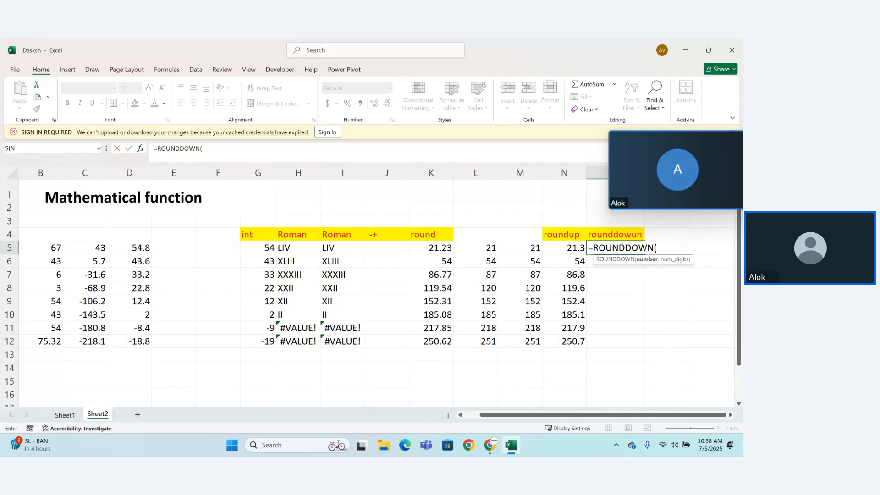
key(BackSpace)
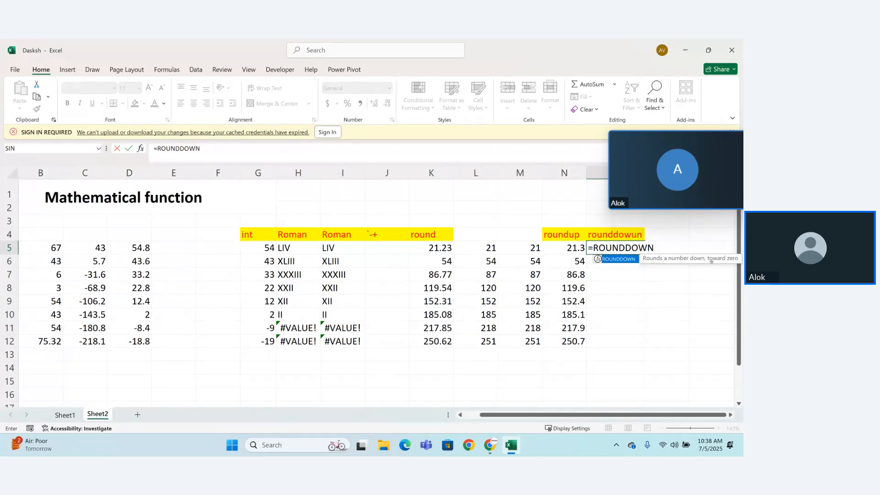
click(452, 249)
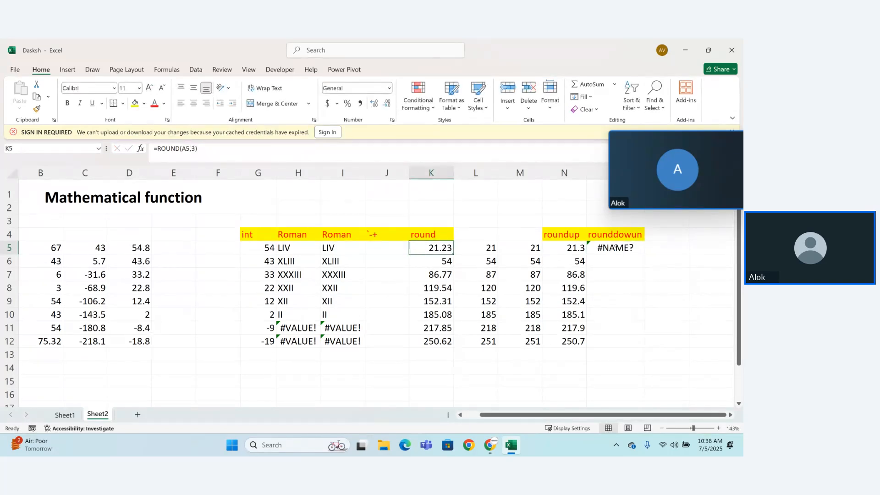
double_click(625, 248)
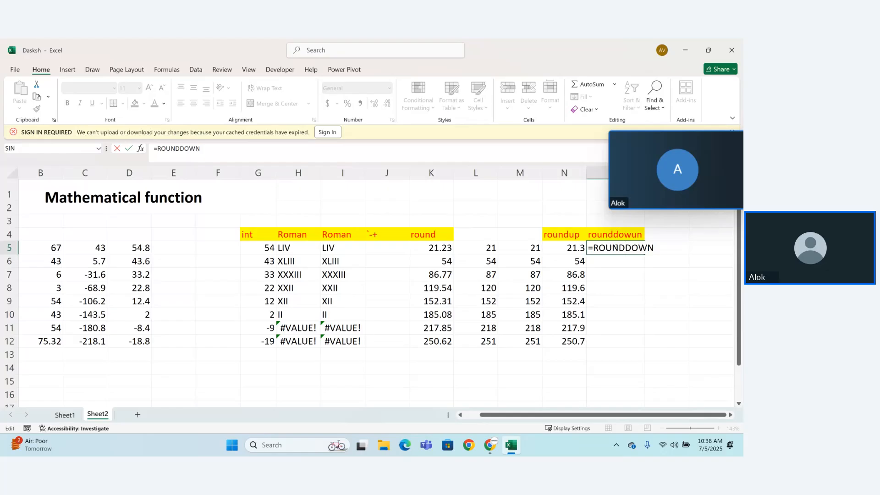
text(()
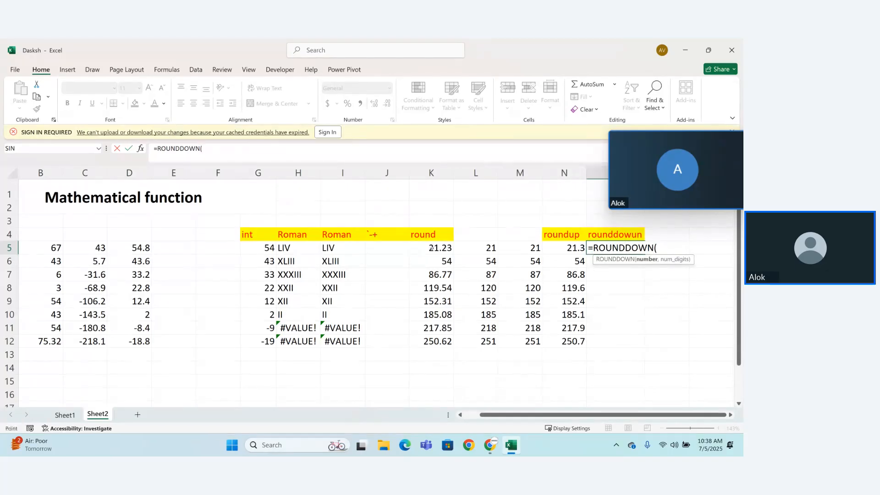
click(430, 248)
text(,)
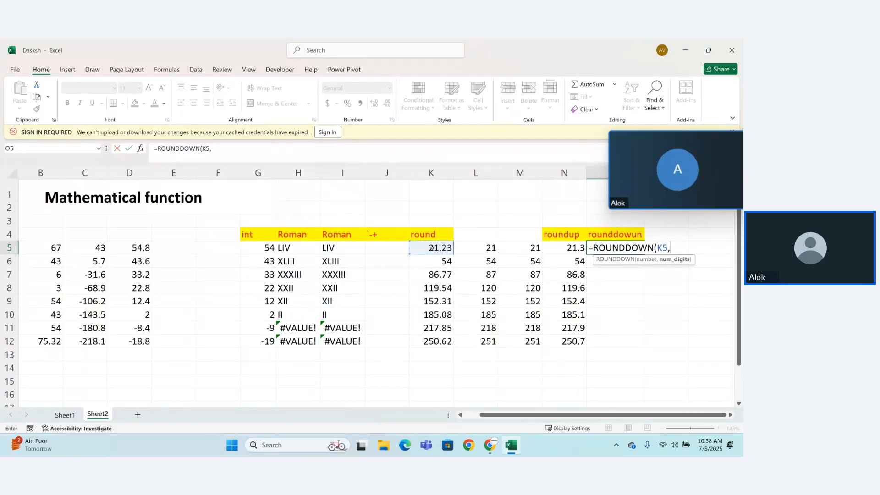
text(1))
key(Return)
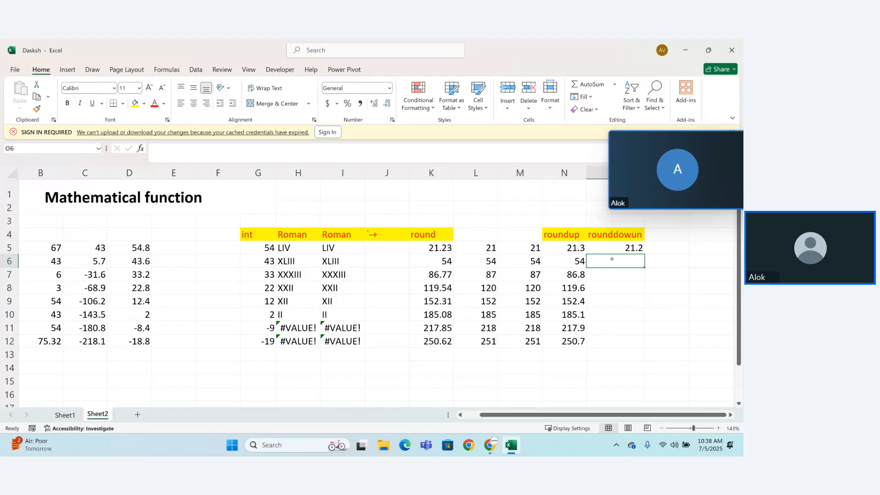
Step: Fill the one-digit ROUNDDOWN formula from O5 down through O12
click(633, 248)
drag(646, 252, 644, 299)
click(637, 248)
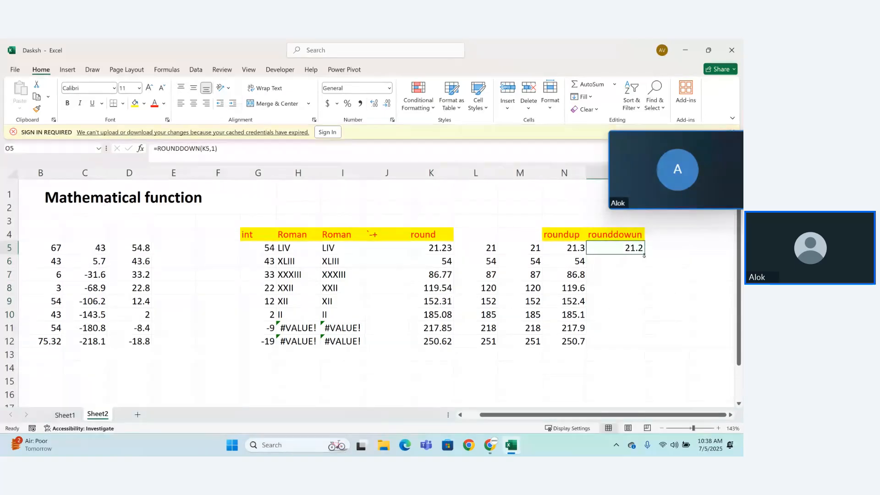
drag(644, 255, 641, 349)
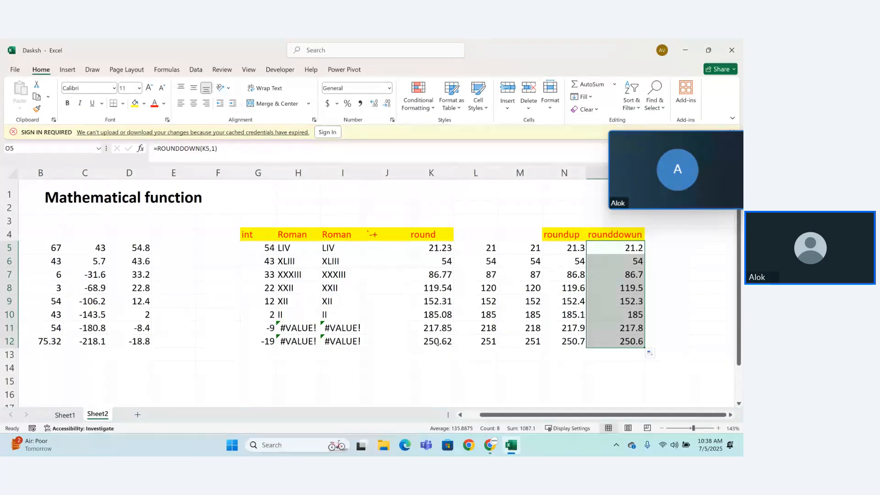
Step: Change the formula in O5 to =ROUNDDOWN(K5,2) and fill it down through O12
double_click(638, 247)
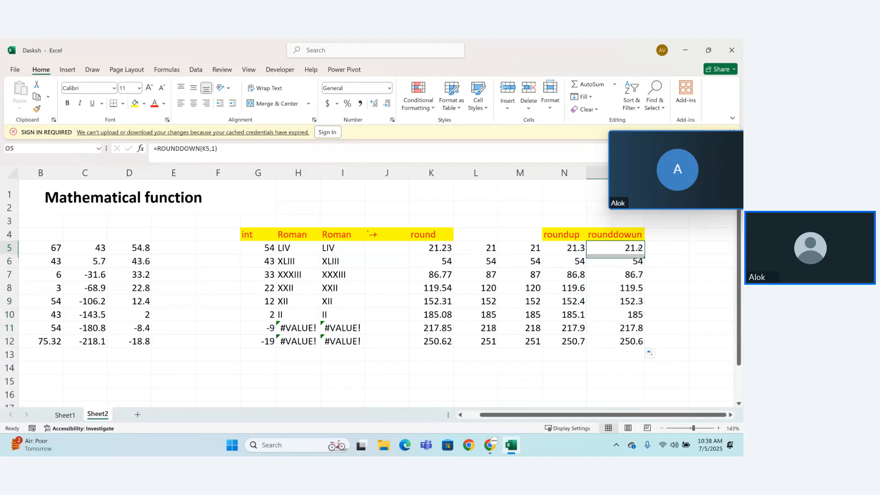
click(676, 247)
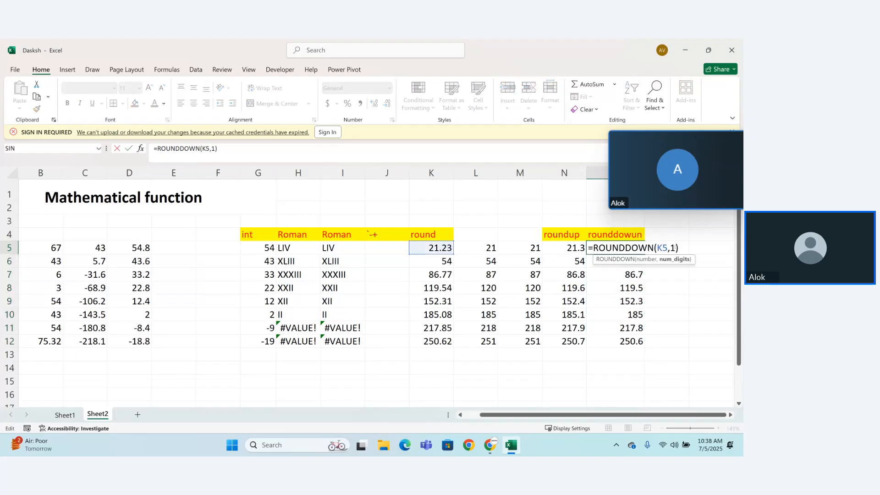
key(BackSpace)
text(2)
key(ctrl+Return)
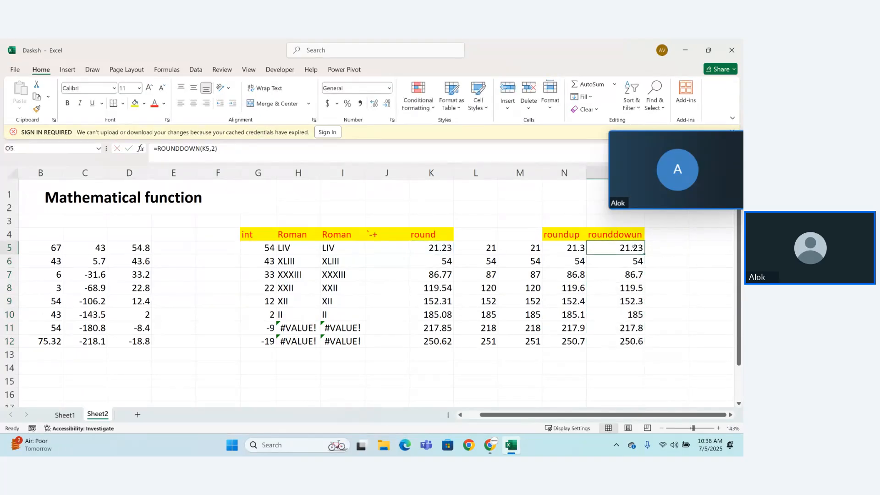
drag(644, 253, 645, 352)
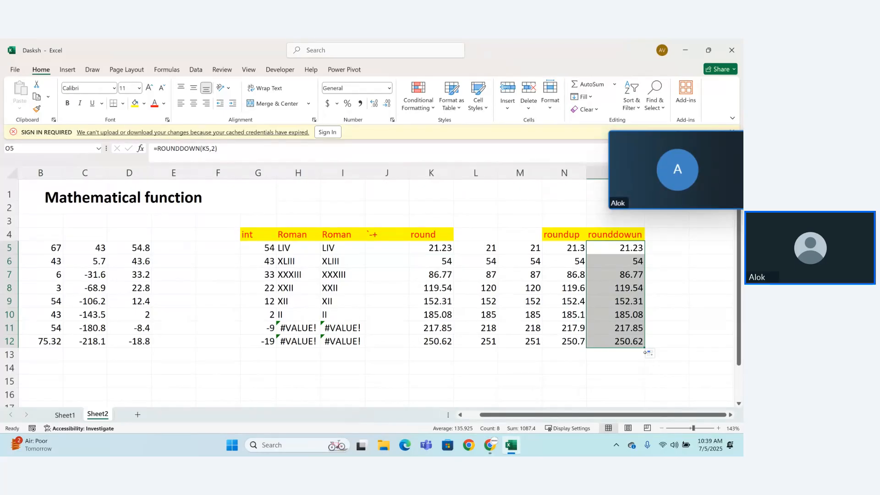
click(624, 380)
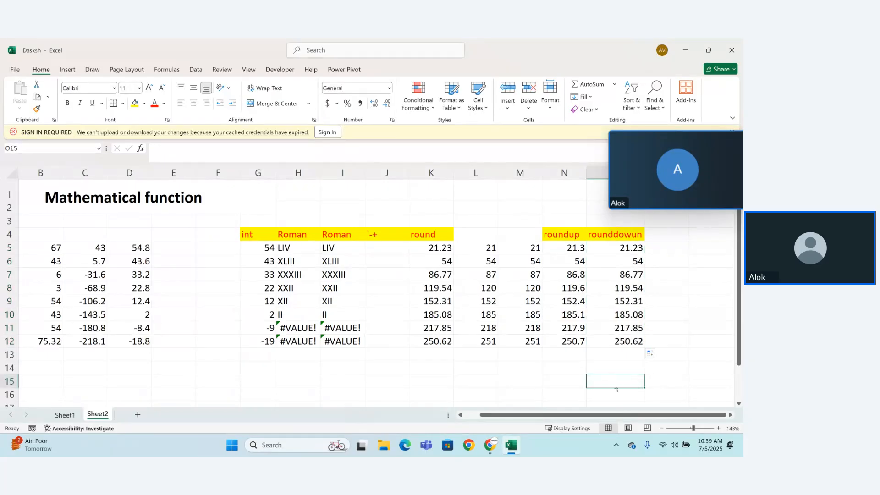
Step: Replace the stray characters in heading cell J4 with "Abs"
drag(489, 415, 472, 403)
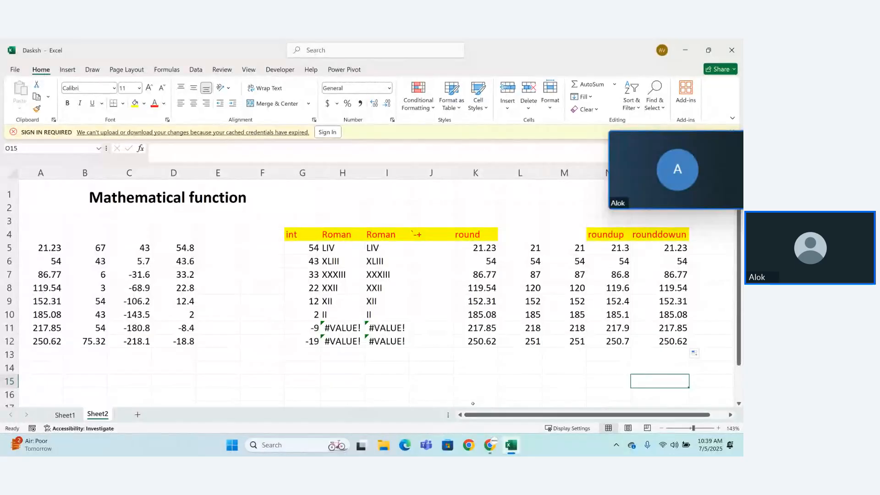
click(427, 243)
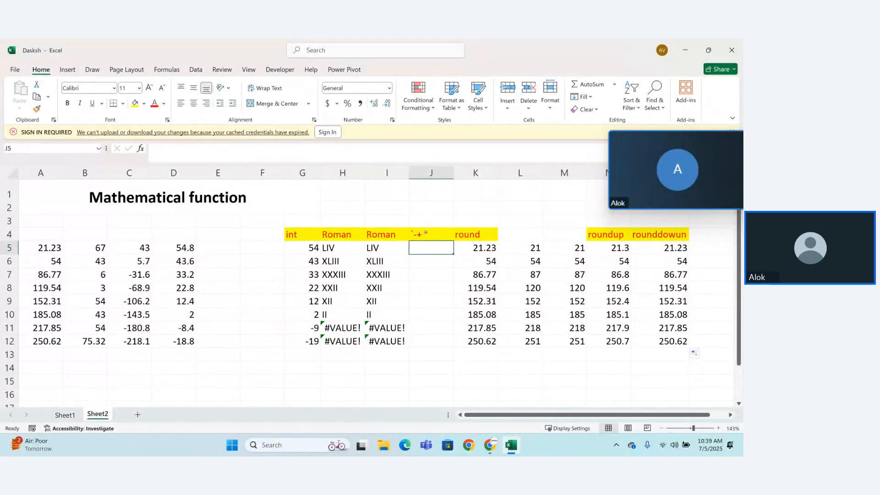
click(425, 232)
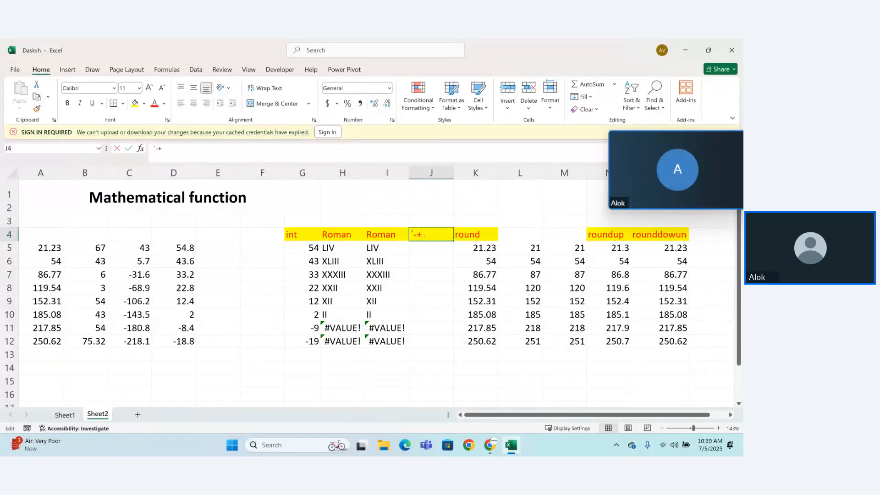
key(BackSpace)
text(Abs\)
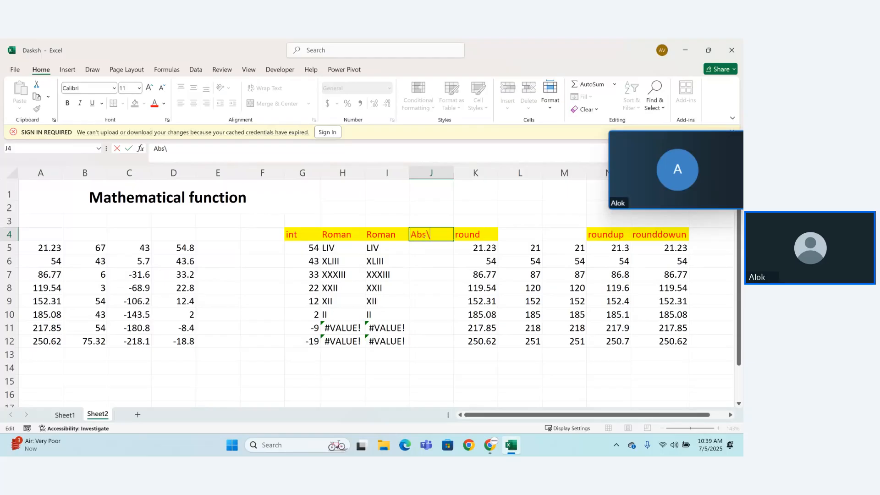
key(BackSpace)
key(Return)
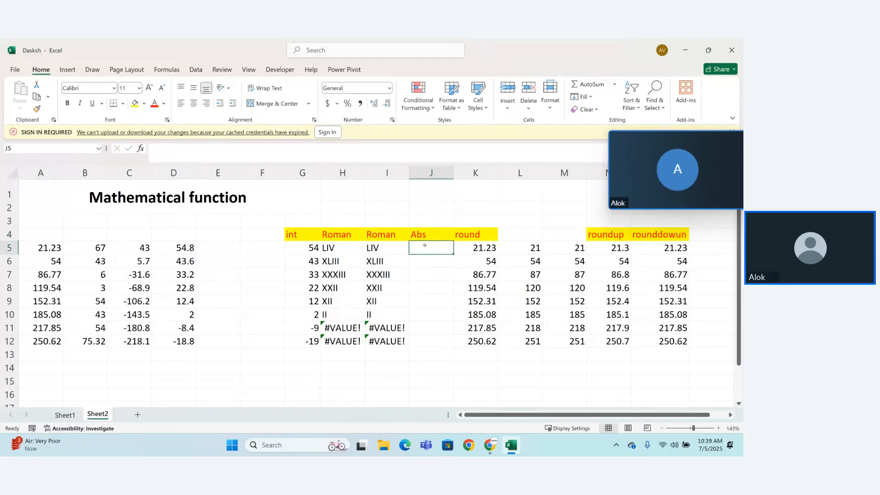
Step: Enter =ABS(A5) in cell J5 under the Abs heading
text(=abs)
key(Tab)
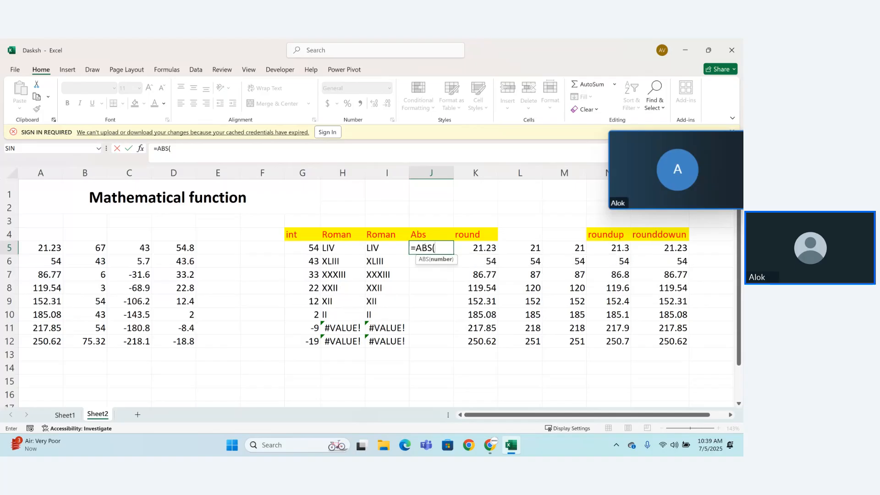
key(BackSpace)
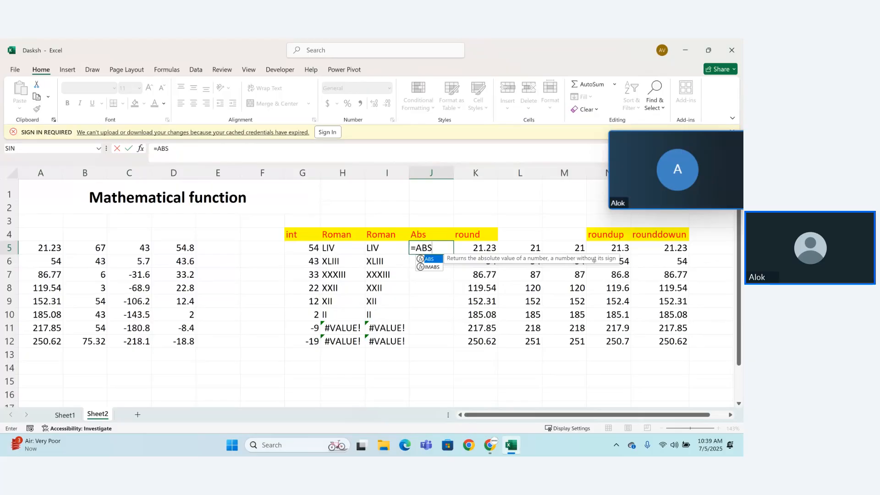
text(()
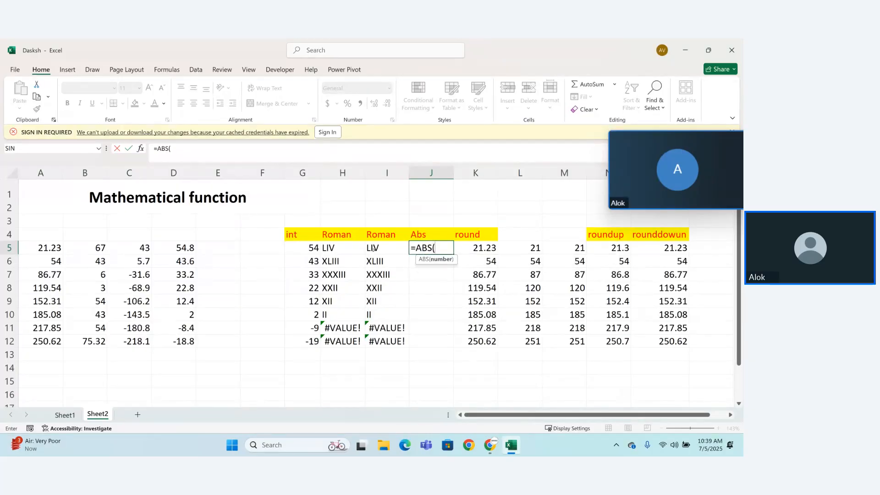
click(55, 248)
text())
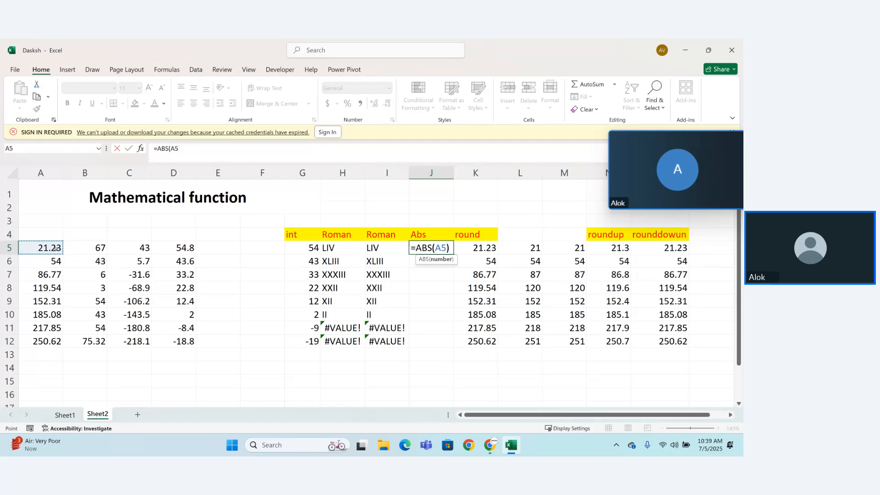
key(Return)
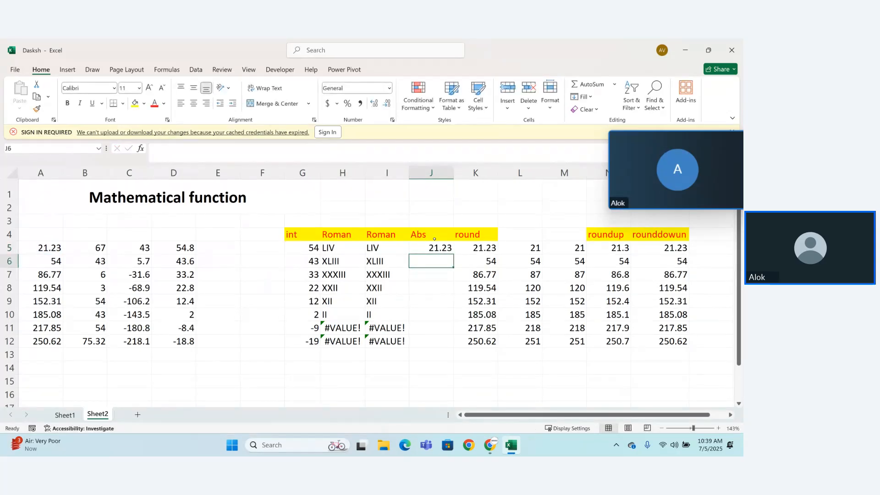
Step: Fill the ABS formula from J5 down through J12
click(431, 235)
click(441, 247)
double_click(441, 248)
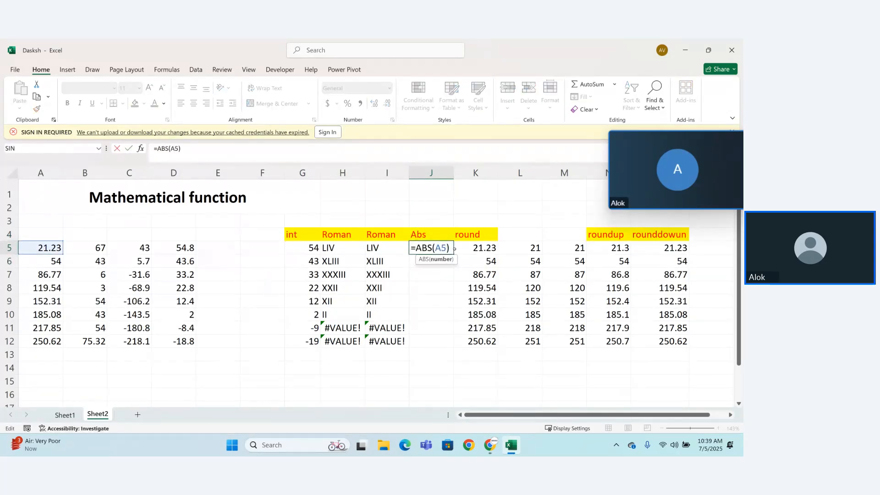
key(Return)
click(452, 248)
drag(454, 253, 452, 345)
click(443, 368)
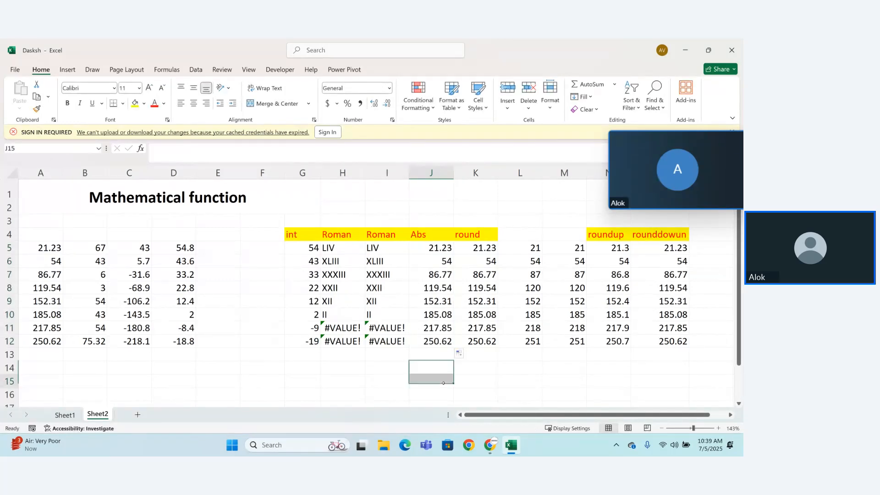
click(443, 384)
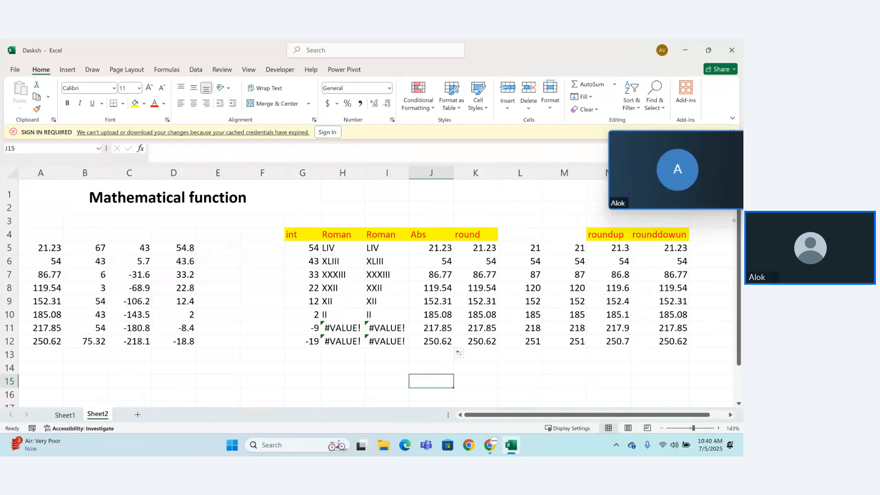
click(713, 234)
text(=)
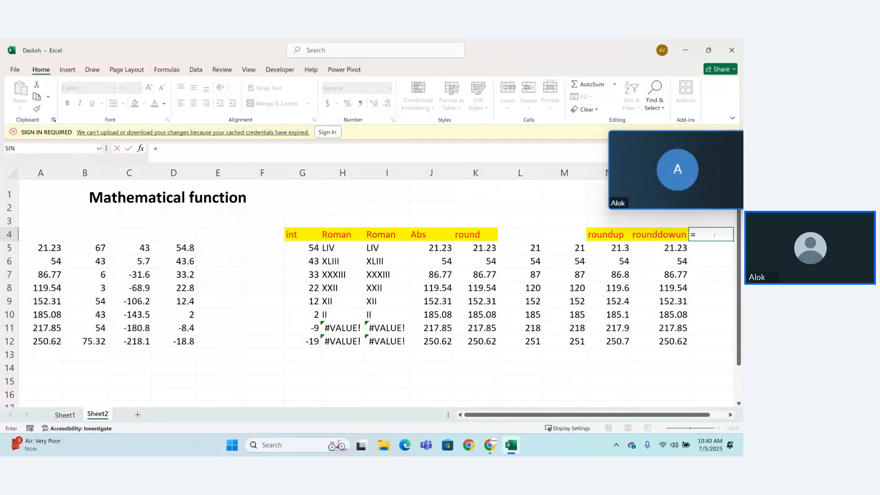
key(BackSpace)
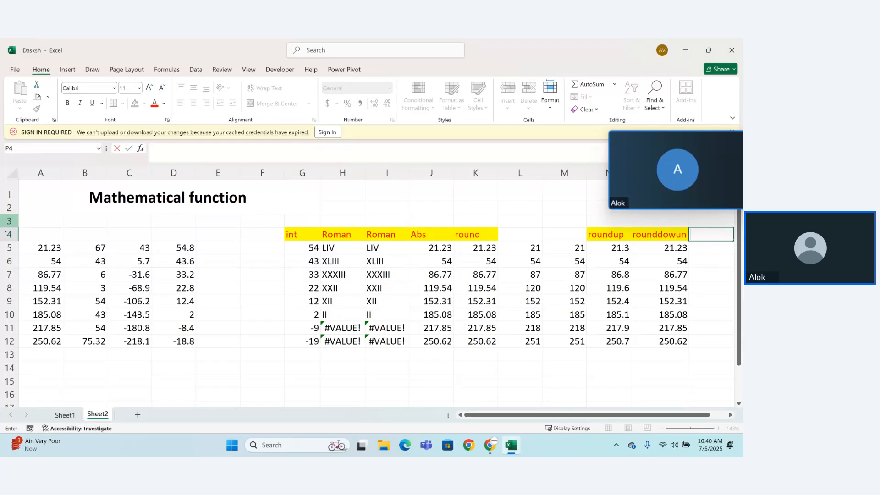
click(52, 250)
drag(53, 250, 53, 341)
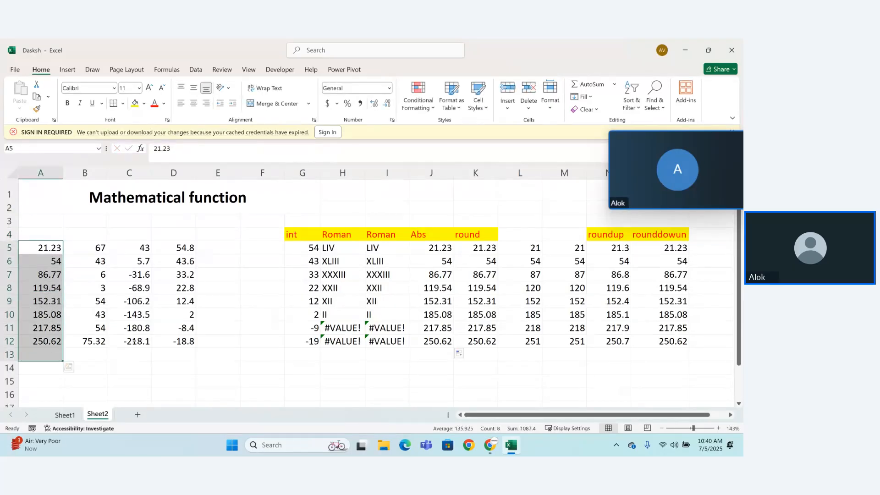
click(145, 330)
drag(141, 248, 131, 342)
click(136, 373)
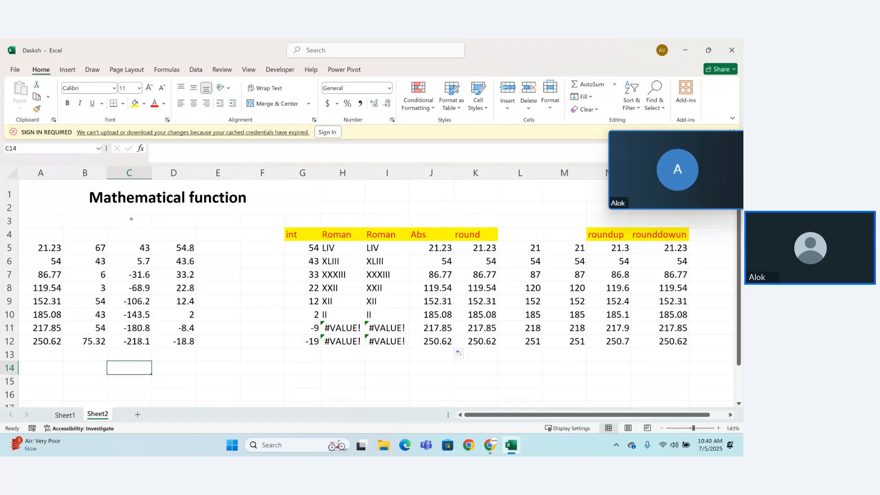
drag(139, 250, 138, 346)
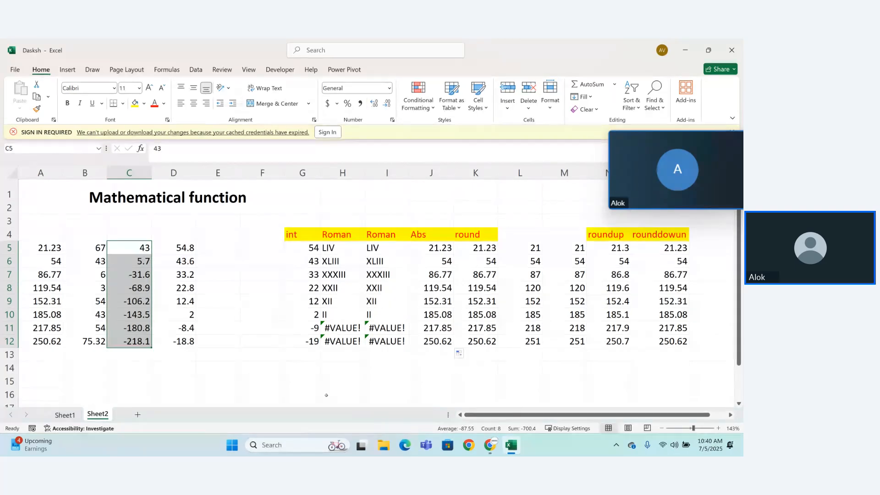
Step: Enter the heading "int" in cell P4, beside the rounddowun heading
drag(534, 414, 549, 419)
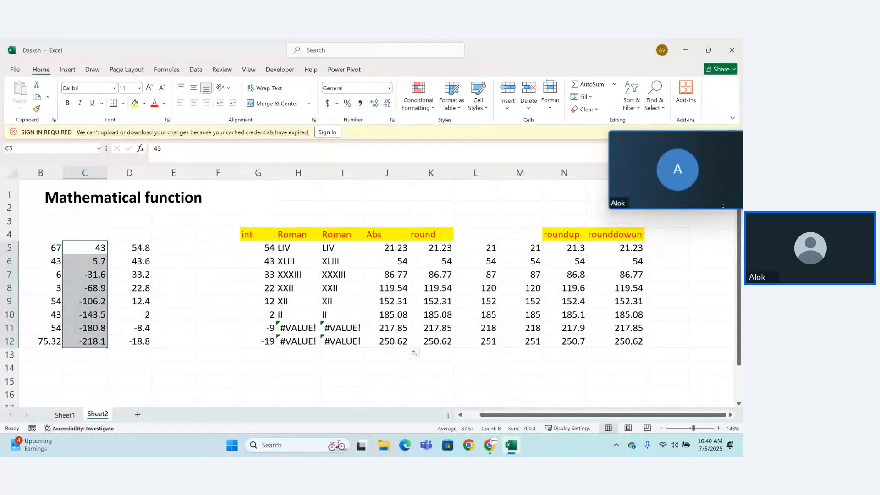
click(666, 234)
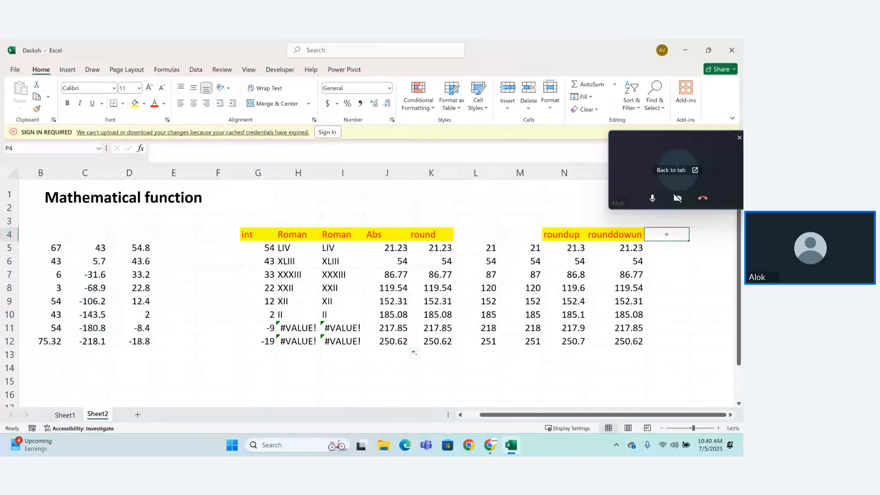
text(int)
key(Return)
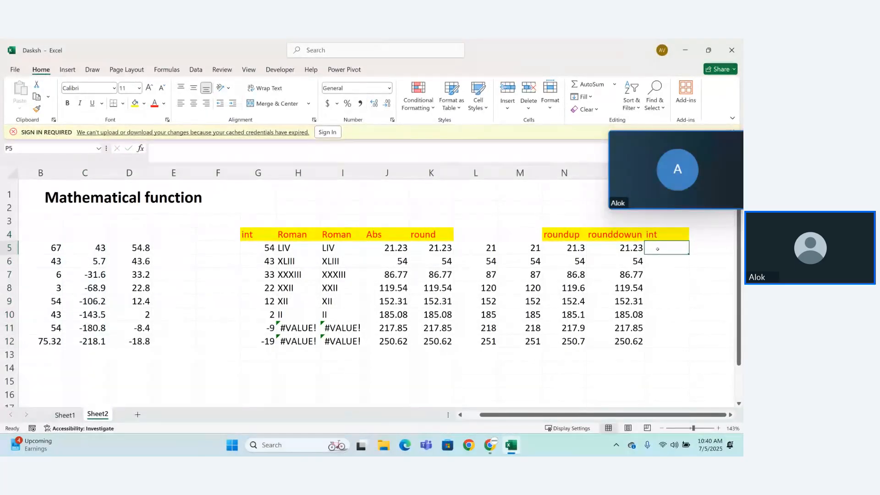
Step: Enter =INT(C5) in cell P5 and fill it down through P12
text(=int)
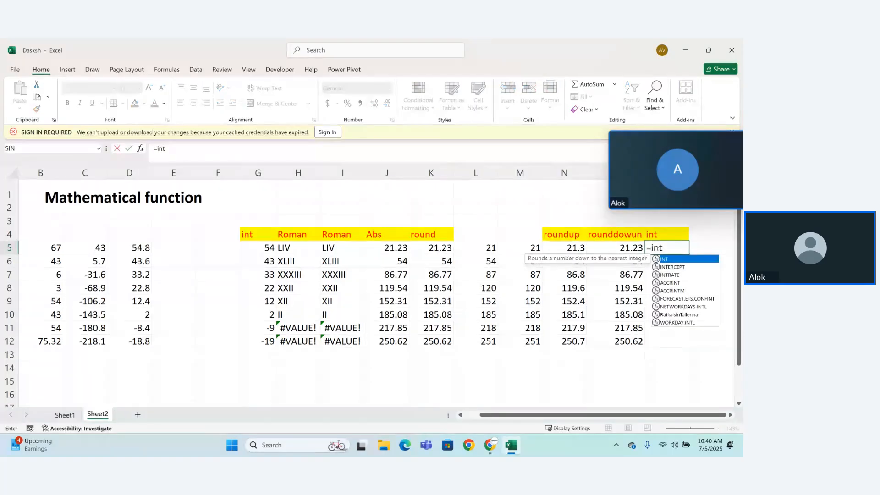
key(Tab)
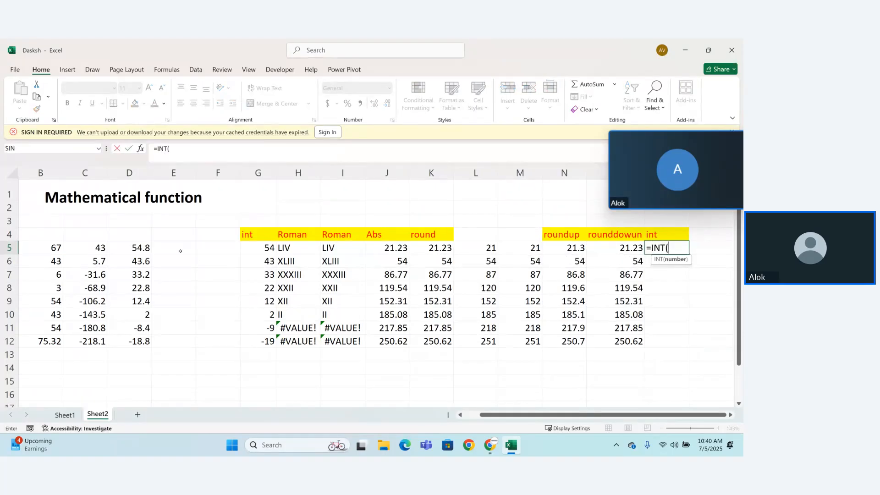
click(101, 248)
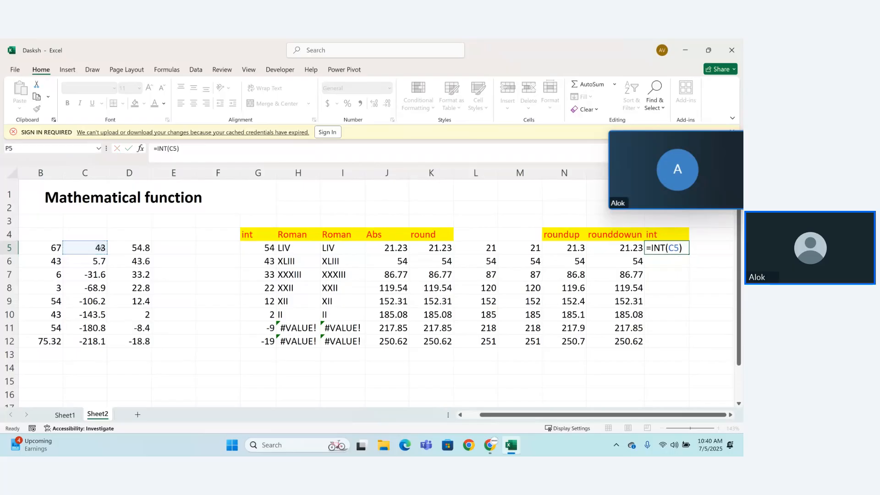
key(Return)
click(679, 248)
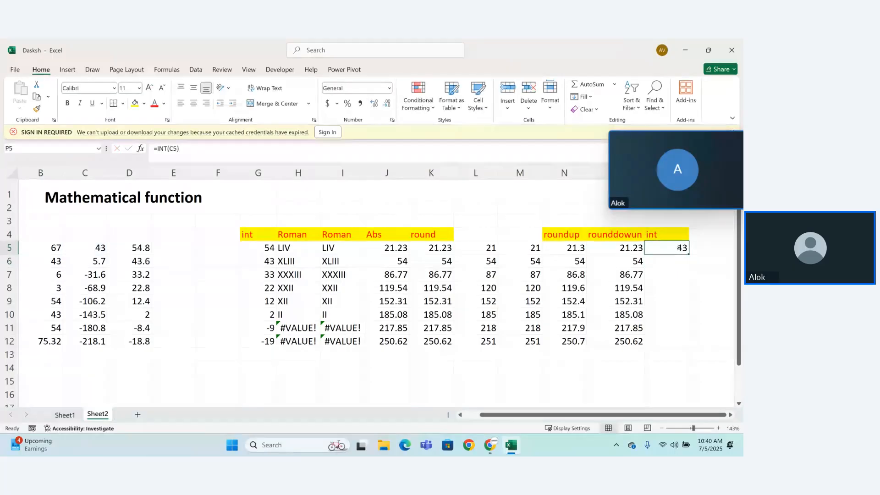
drag(690, 254, 687, 344)
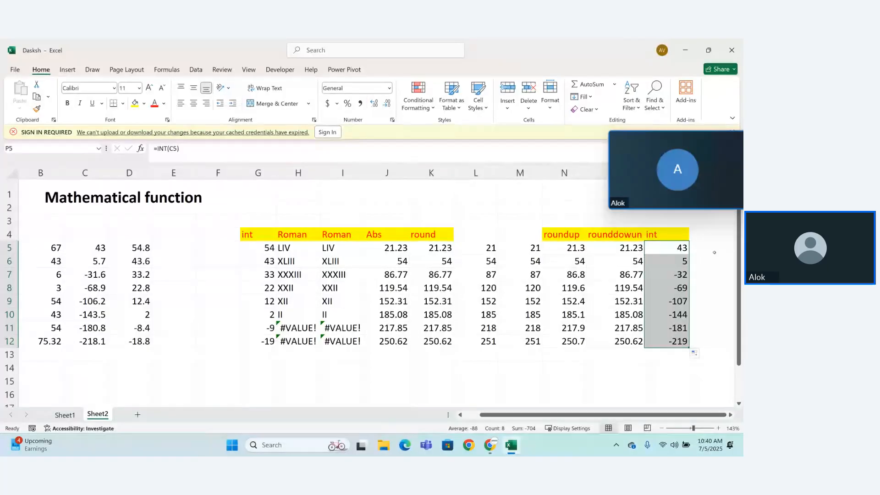
Step: Enter the heading "abs" in cell Q4
click(707, 233)
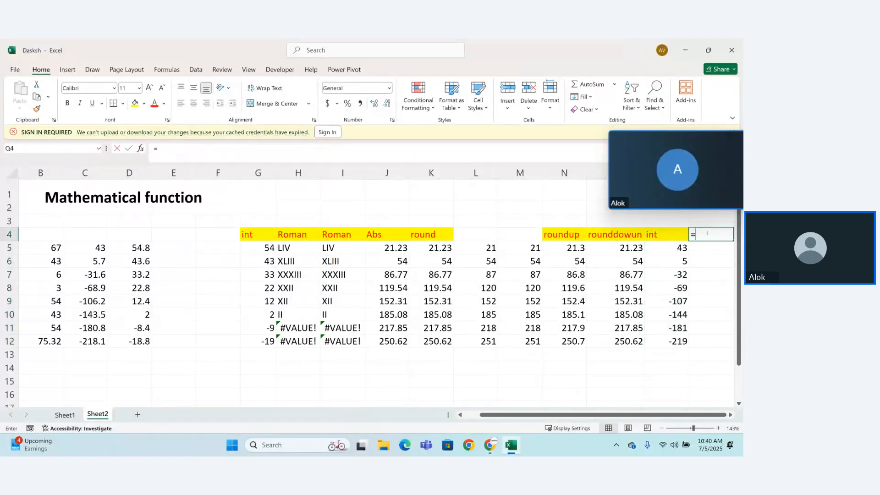
text(abs)
key(Return)
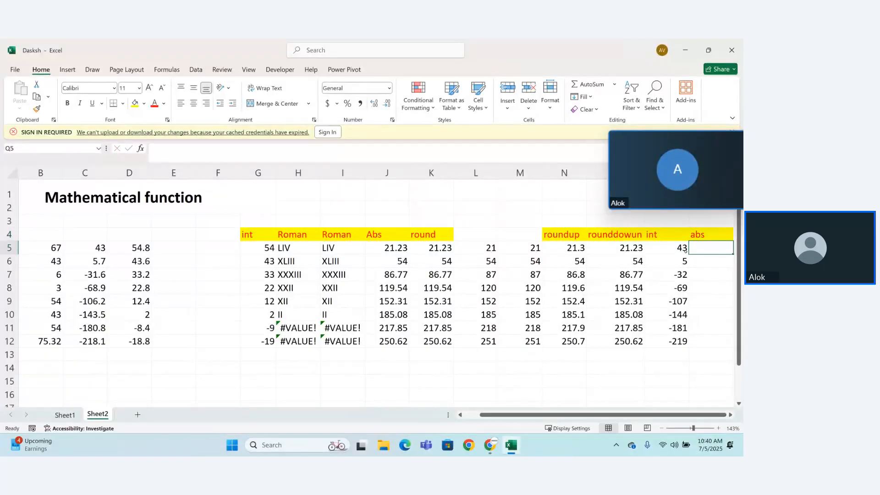
Step: Enter the plain reference =P5 in cell Q5 under the abs heading
text(=)
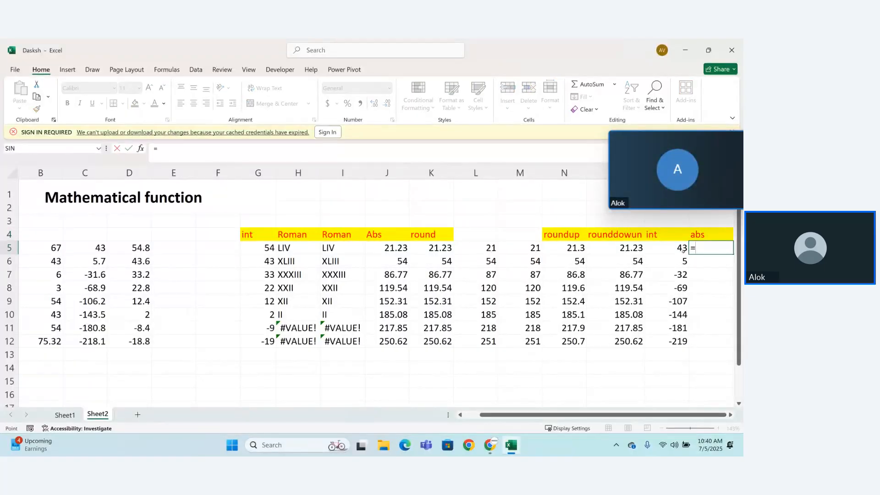
click(683, 250)
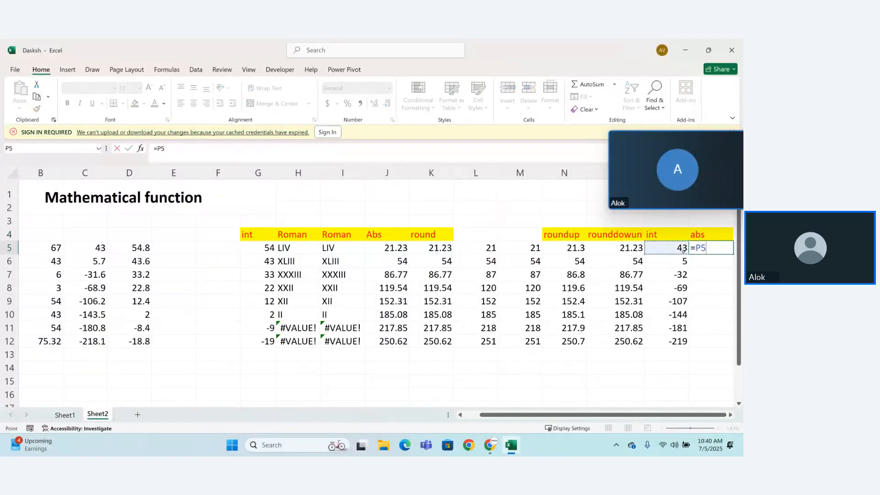
key(Tab)
click(681, 251)
drag(687, 256, 687, 329)
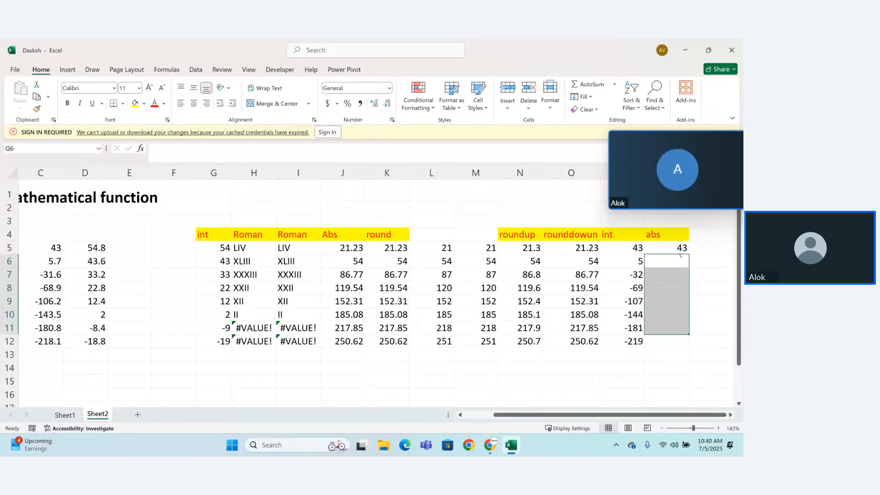
Step: Replace the formula in Q5 with =ABS(P5) and fill it down through Q12
click(675, 248)
double_click(674, 250)
key(BackSpace)
key(BackSpace)
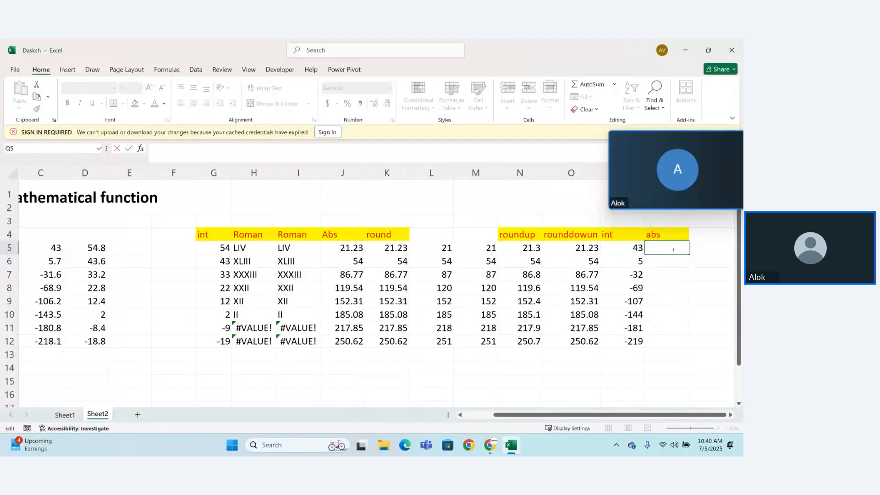
text(as)
key(BackSpace)
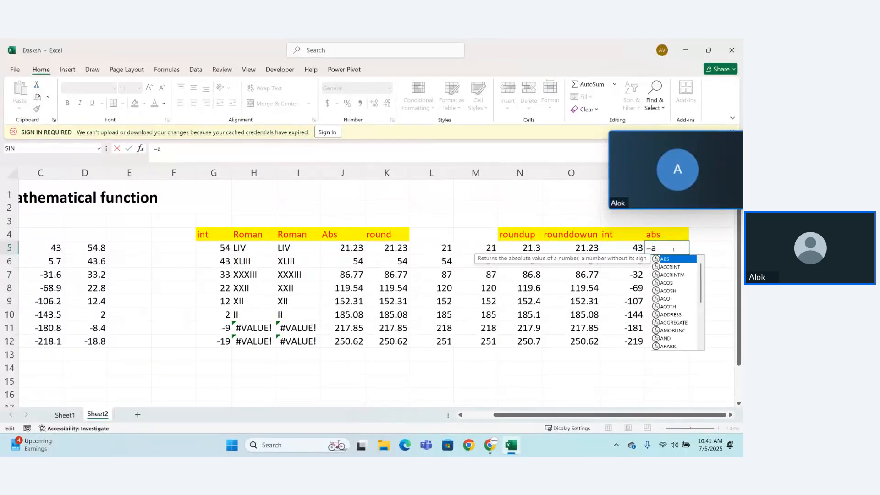
text(bs)
key(Tab)
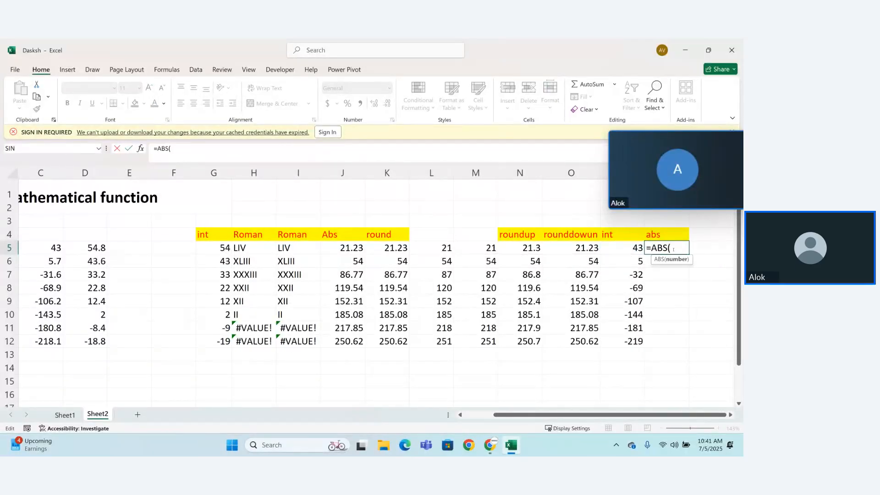
click(638, 248)
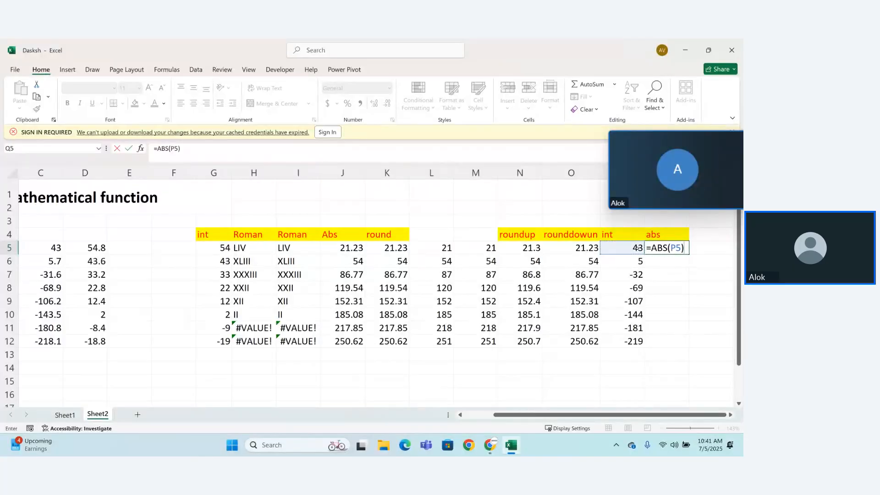
key(ctrl+Return)
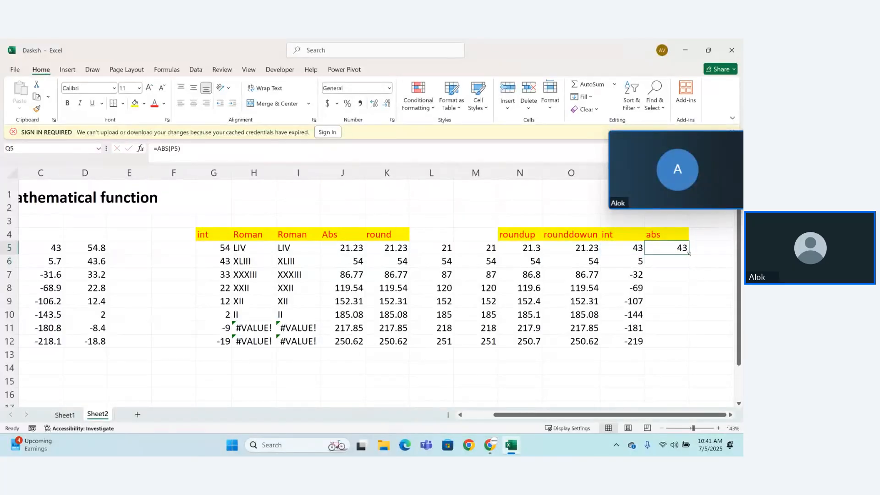
drag(689, 253, 690, 342)
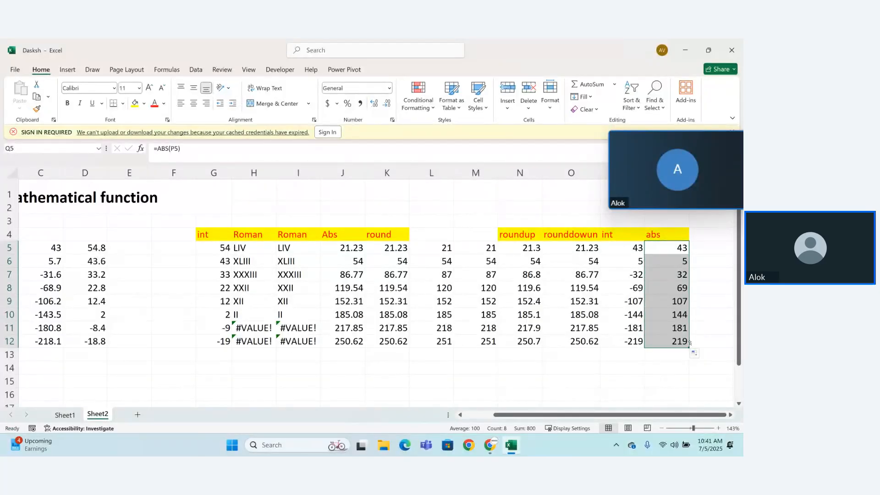
Step: Enter the heading "int" in cell R4, beside the abs heading
click(711, 232)
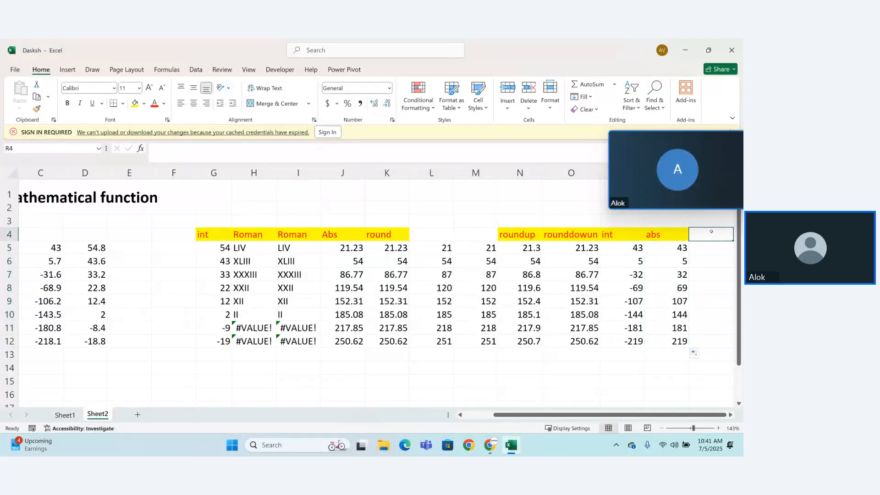
text(in)
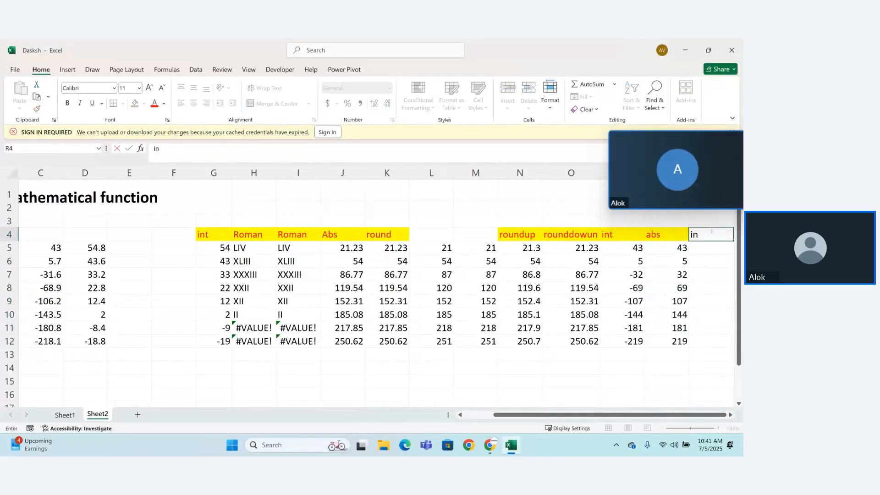
key(BackSpace)
key(BackSpace)
text(int)
key(Left)
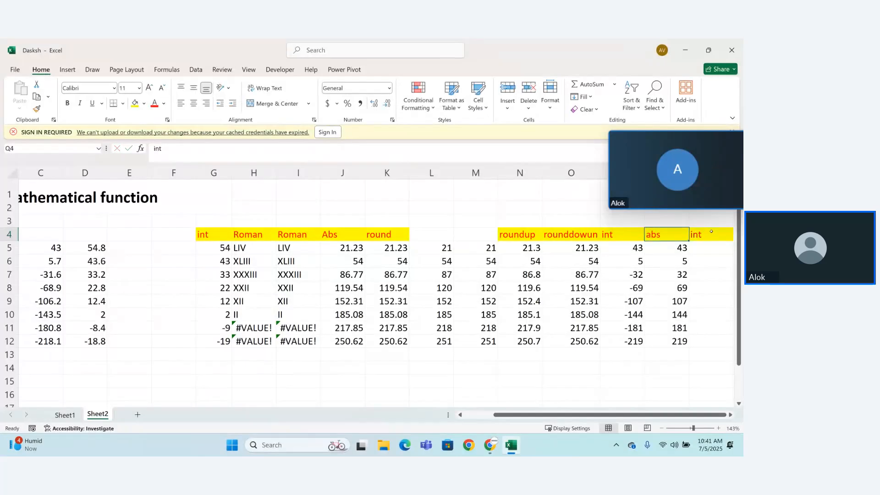
Step: Change the heading in cell R4 to "abs(int)"
key(Left)
key(Right)
key(Right)
key(F2)
key(Left)
key(Left)
key(Left)
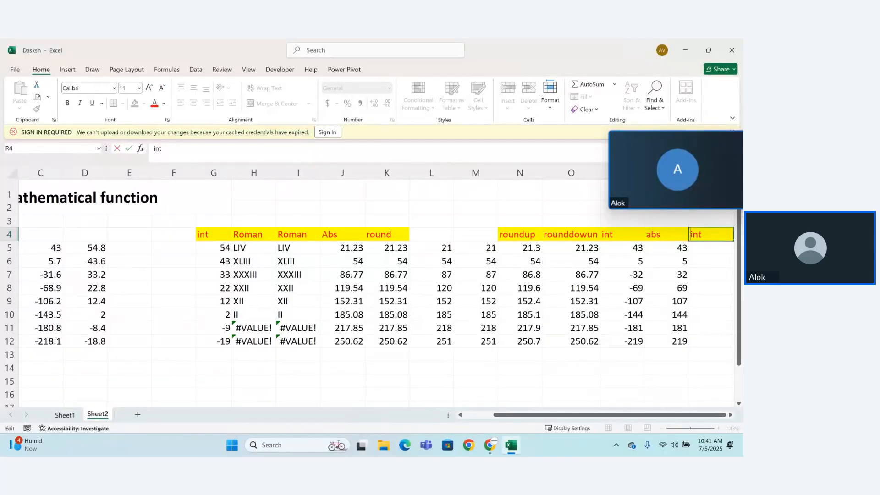
text(abs(int))
key(Return)
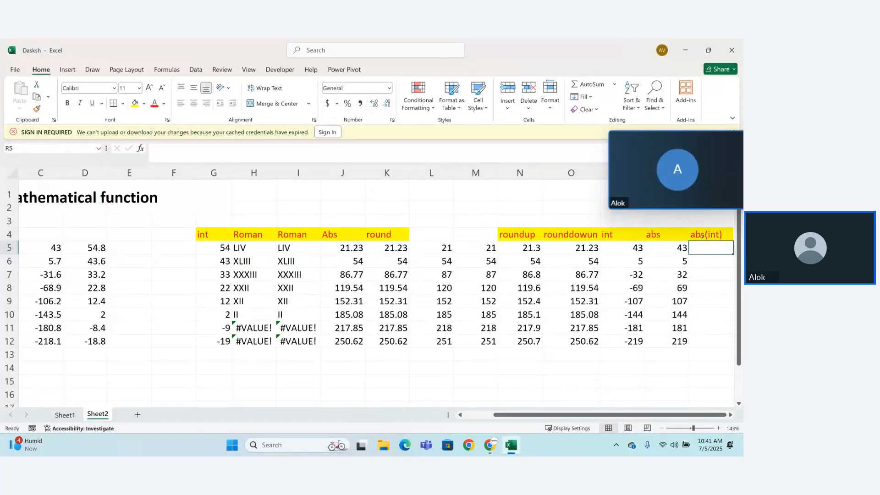
click(715, 236)
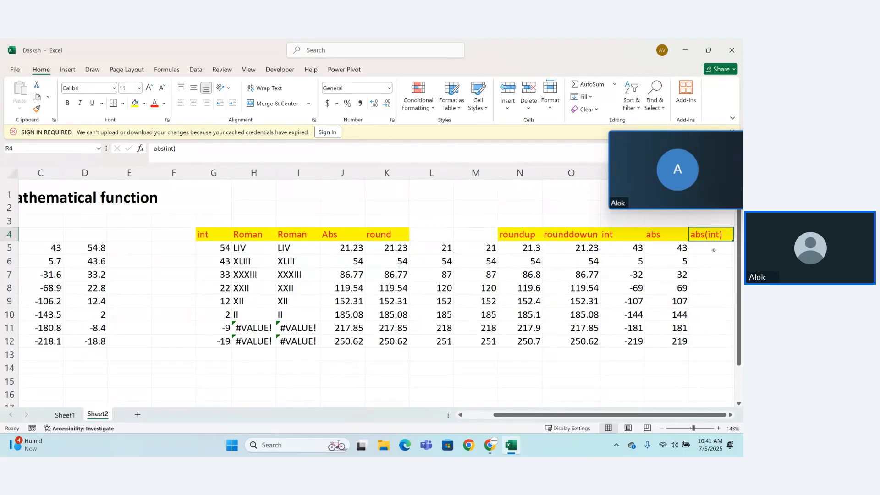
Step: Write the formula =int(C5) in cell R5 under the abs(int) heading
click(714, 250)
text(=)
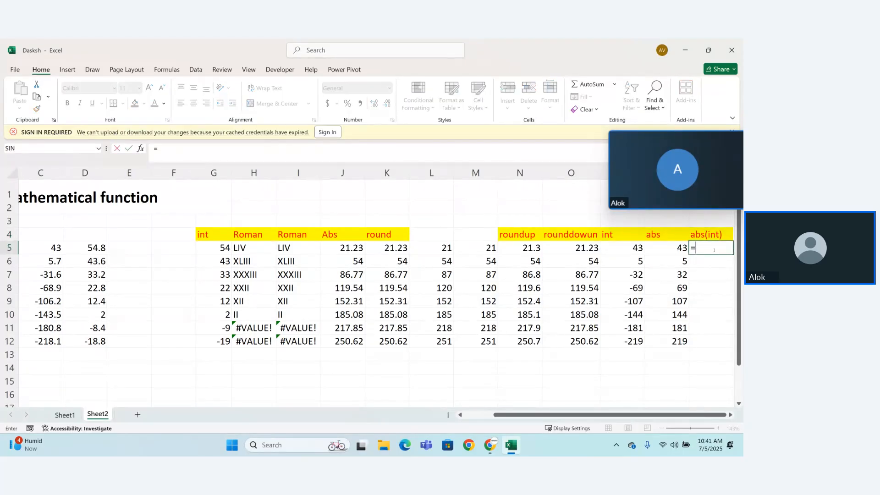
text(int)
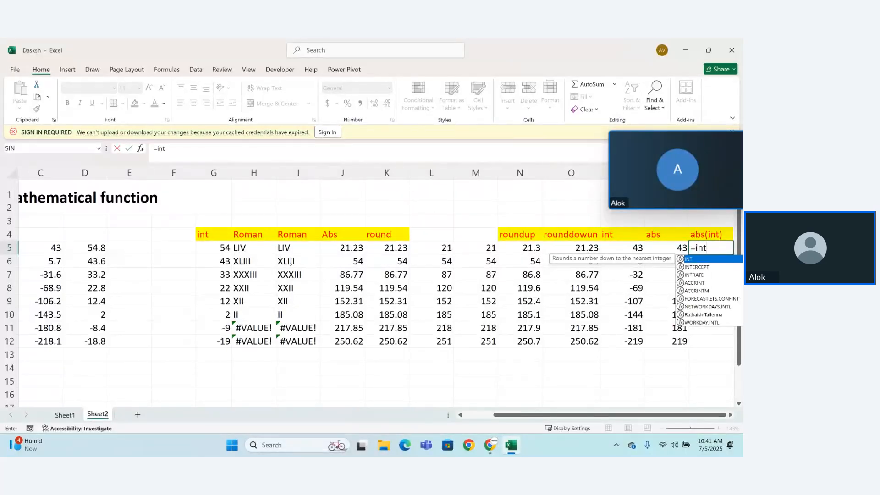
click(54, 247)
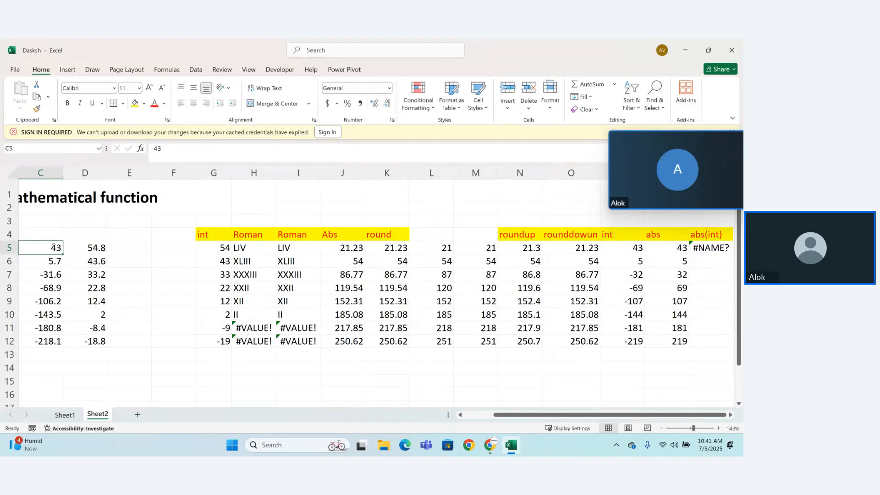
click(708, 252)
double_click(713, 245)
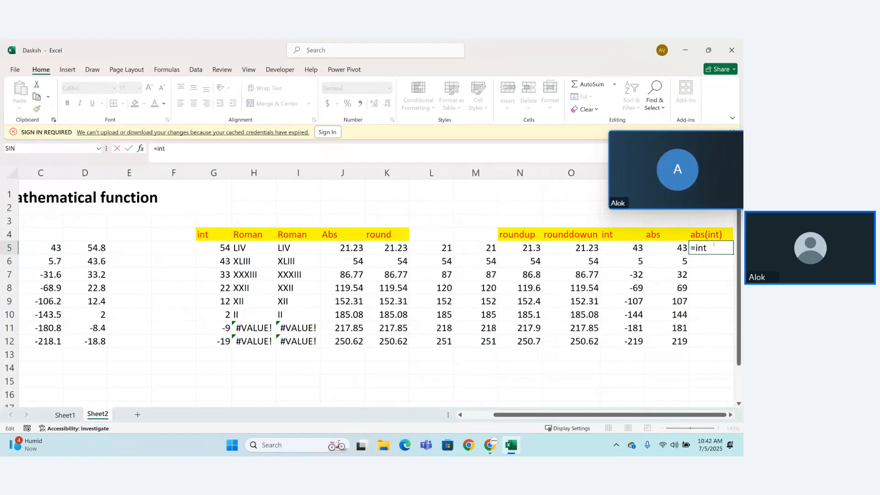
text(()
click(48, 248)
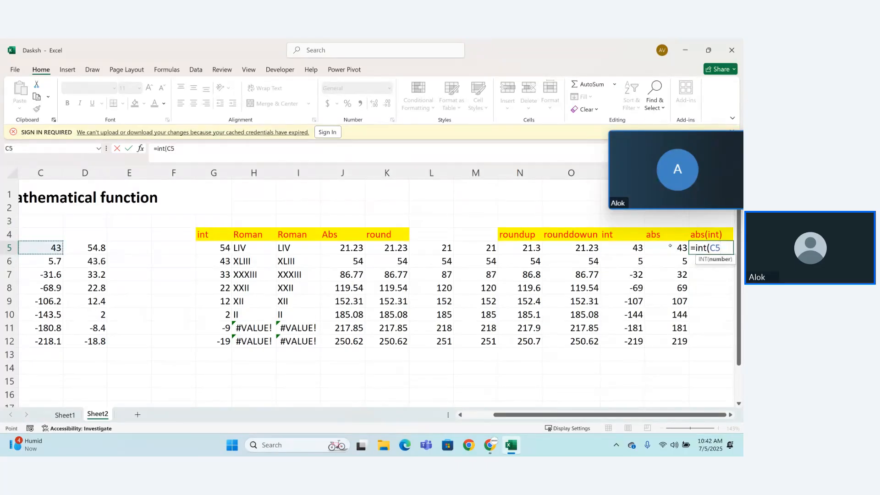
text())
Step: Wrap the INT formula in R5 in the ABS function so that it reads =ABS(INT(C5))
click(694, 247)
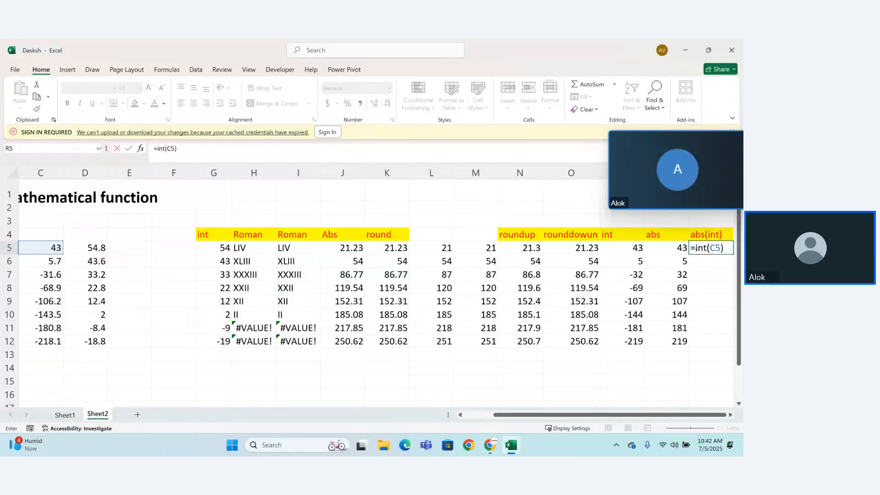
text(ab()
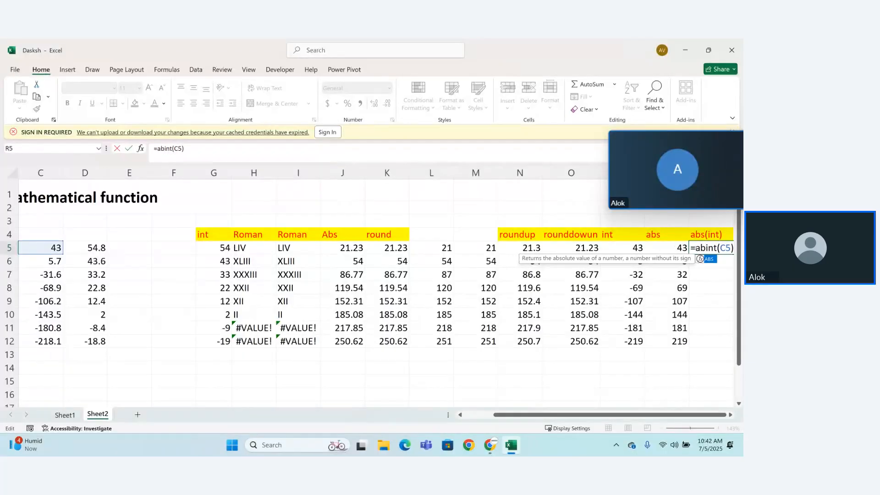
key(Return)
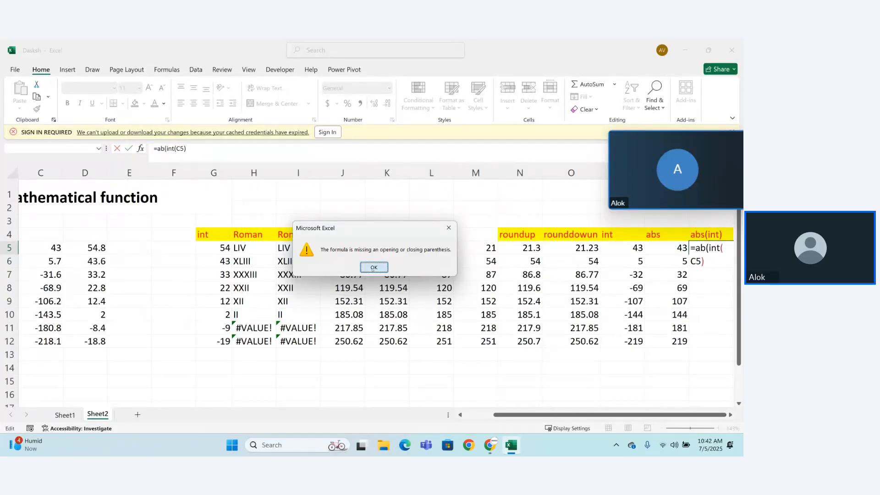
click(381, 268)
text())
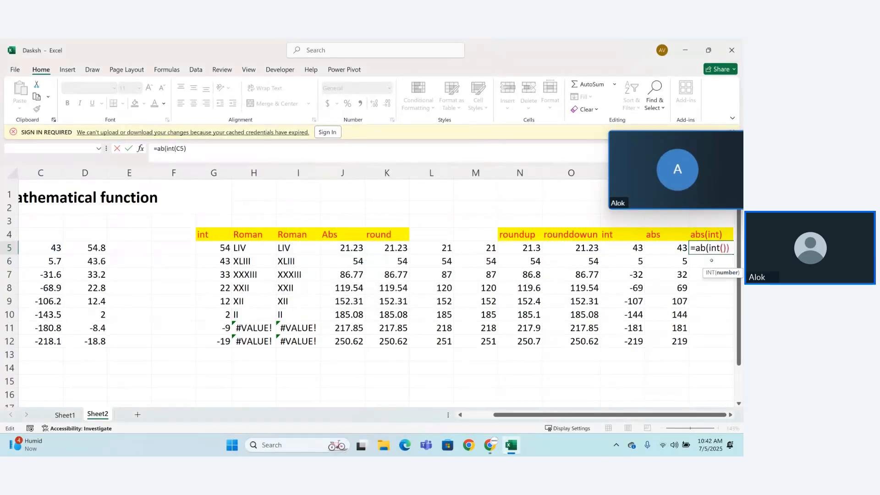
key(Left)
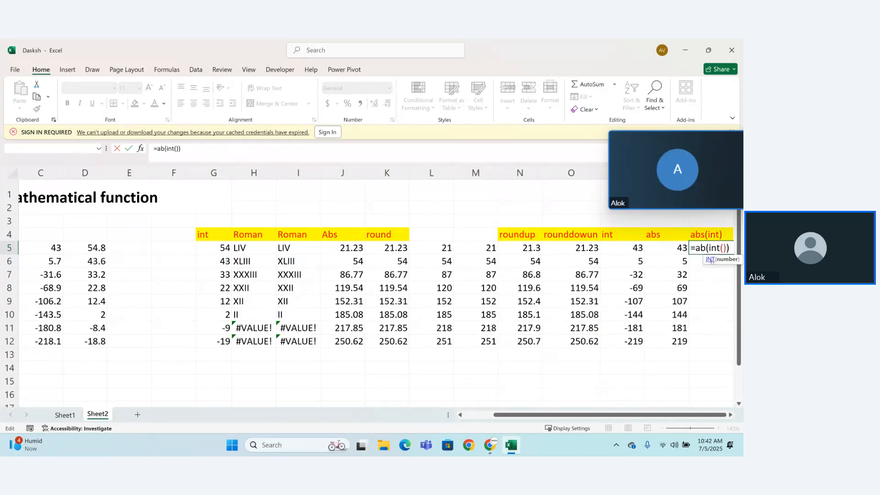
click(43, 248)
key(Return)
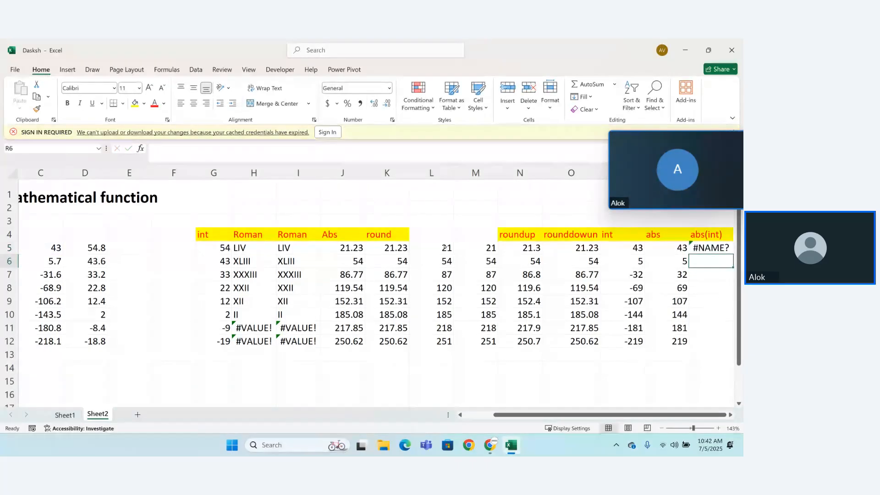
double_click(700, 243)
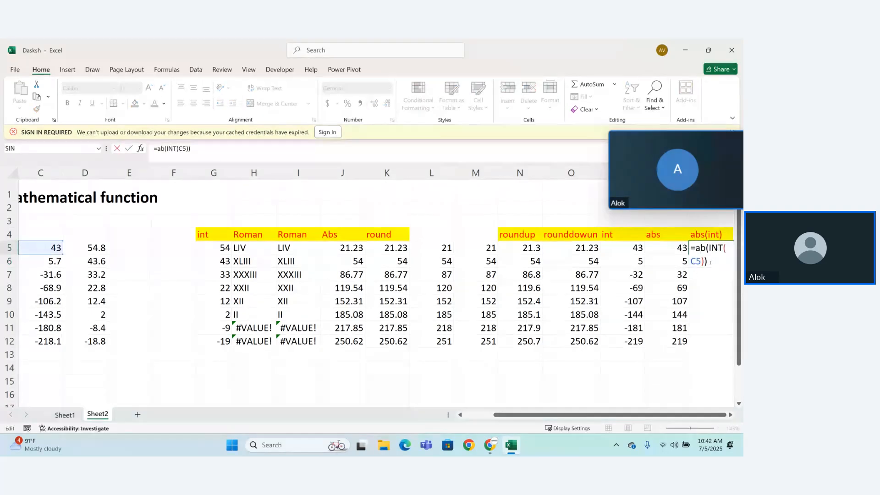
key(Right)
text(s)
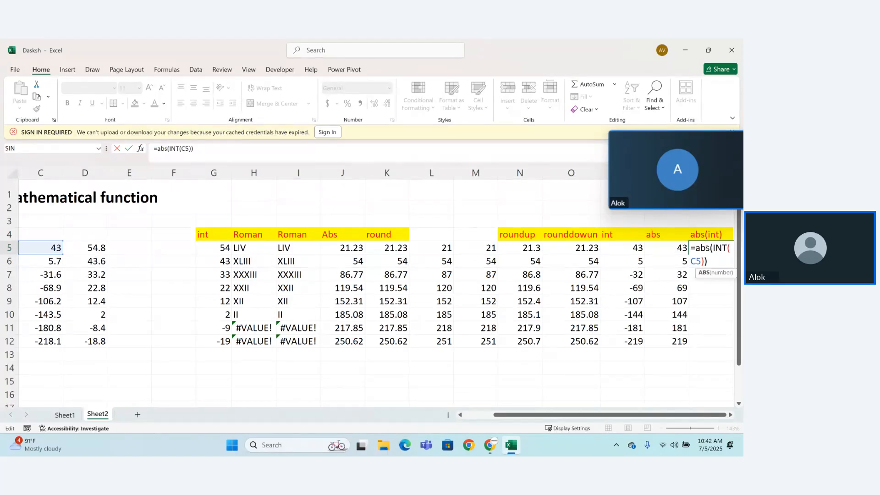
key(Return)
Step: Fill the abs(int) formula from R5 down through R12
click(721, 248)
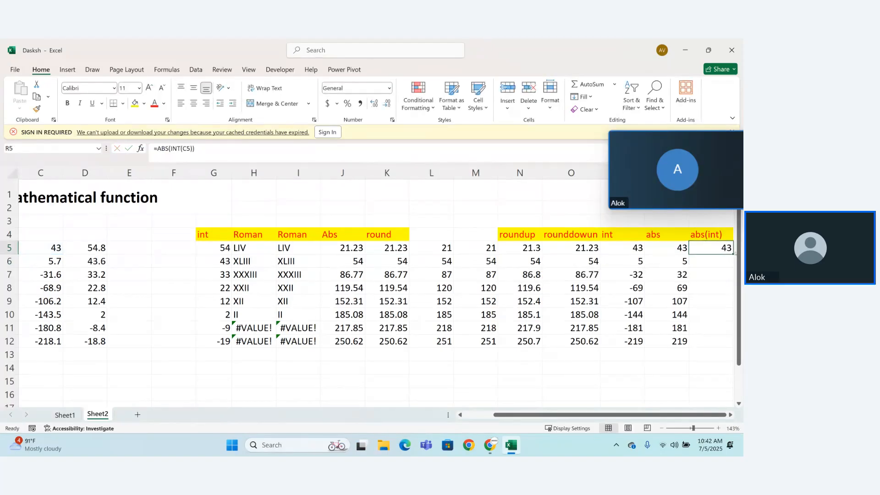
drag(733, 255, 644, 343)
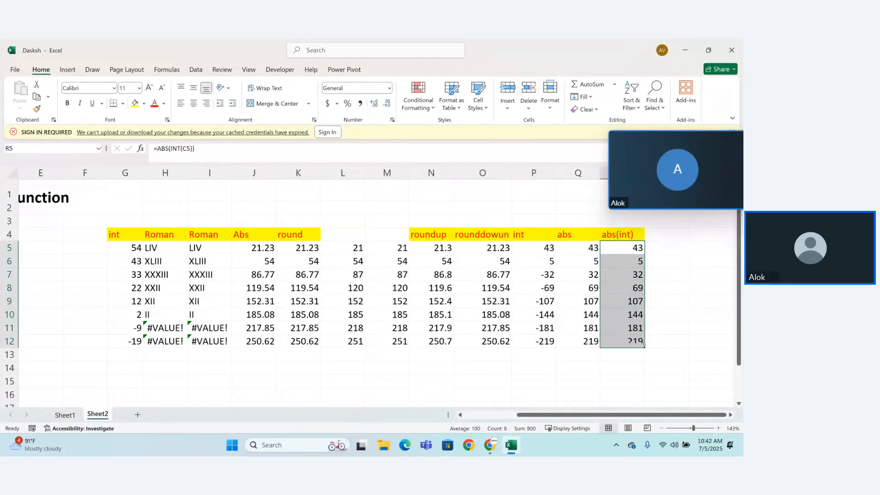
click(631, 377)
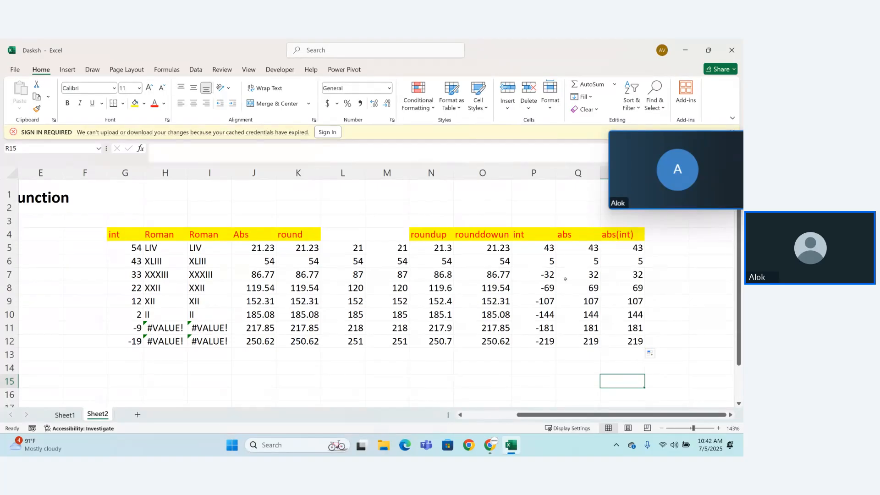
Step: Compare the int and abs columns with the abs(int) column and inspect R5's formula against its source cell in column C
drag(552, 260, 566, 357)
click(566, 358)
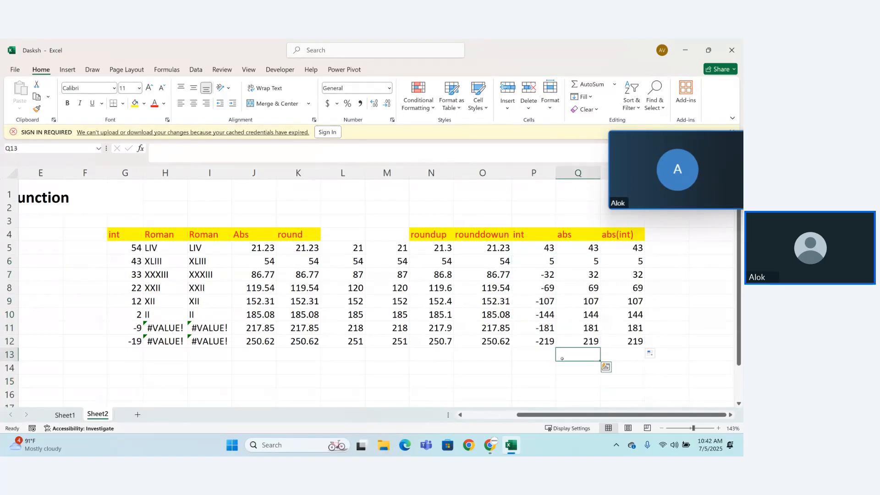
double_click(642, 248)
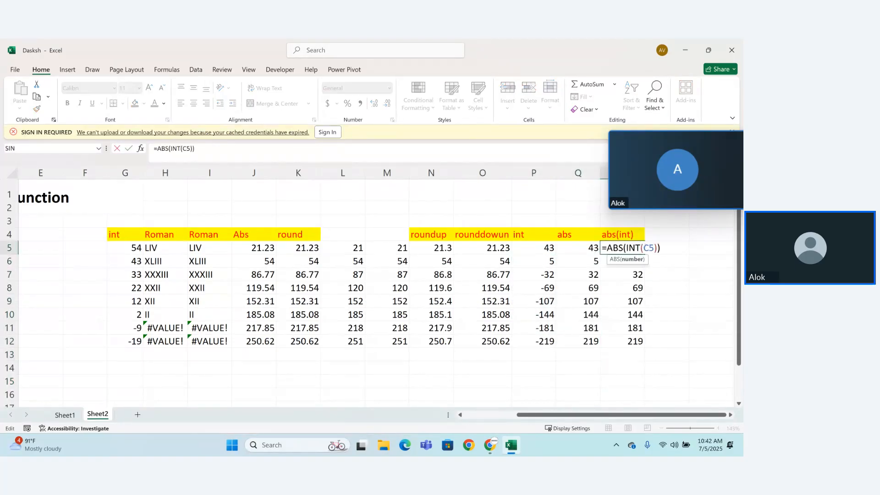
drag(572, 414, 174, 308)
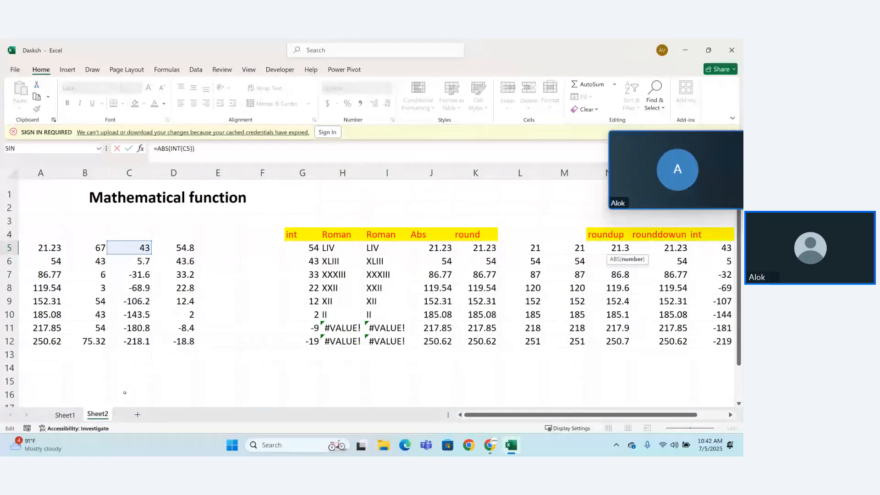
click(328, 372)
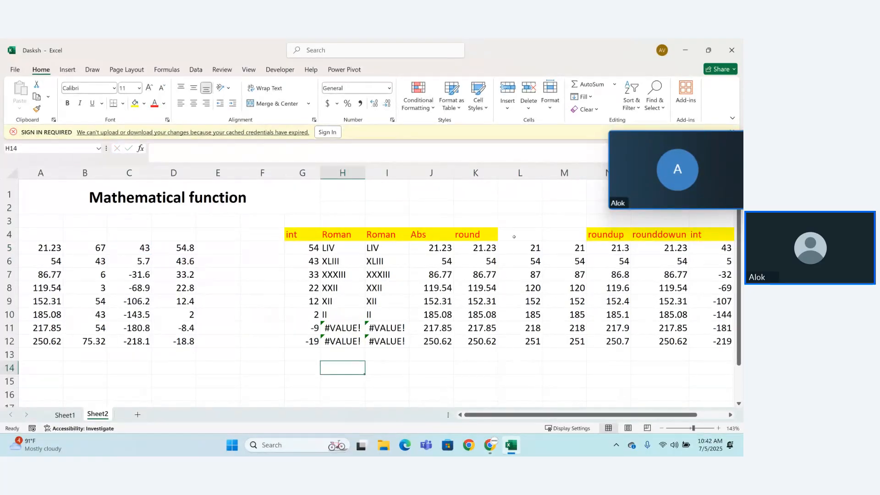
drag(575, 415, 626, 415)
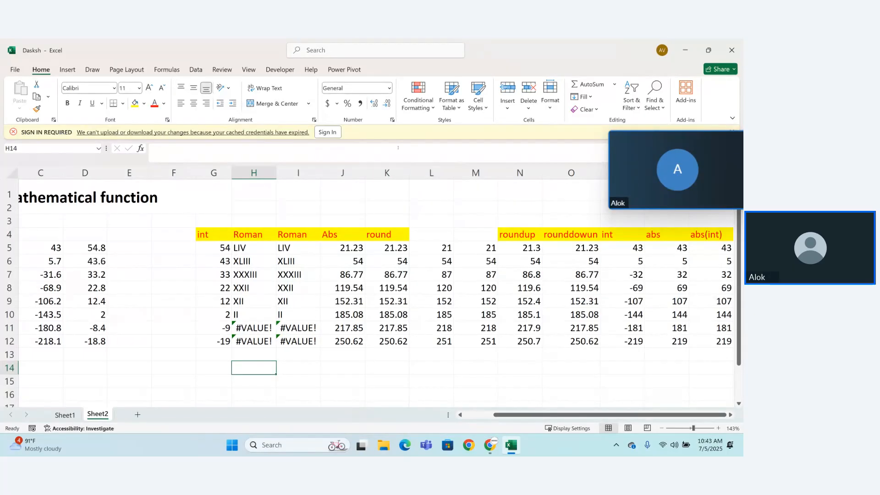
Step: Browse the Math & Trig functions and check the argument lists of AGGREGATE without inserting it
click(166, 70)
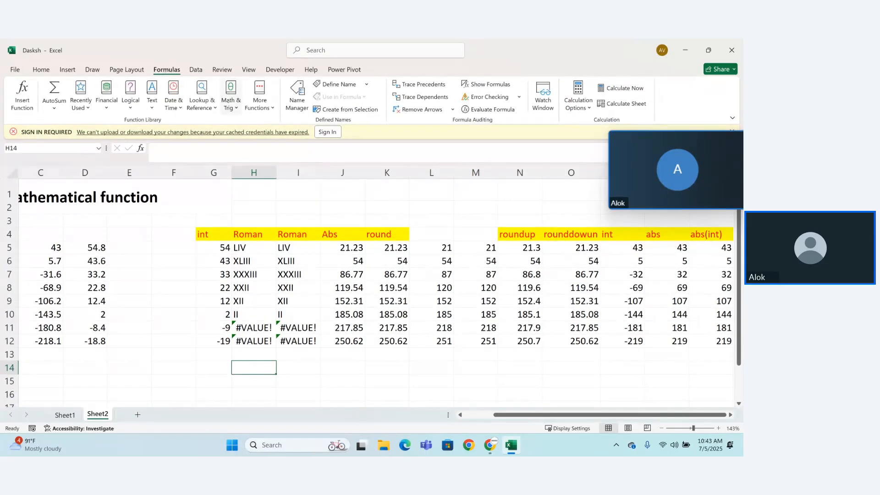
click(236, 105)
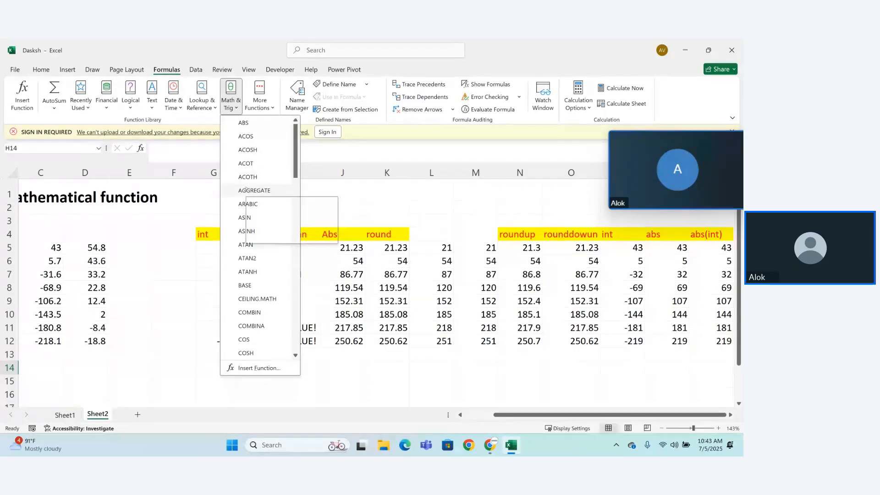
click(257, 192)
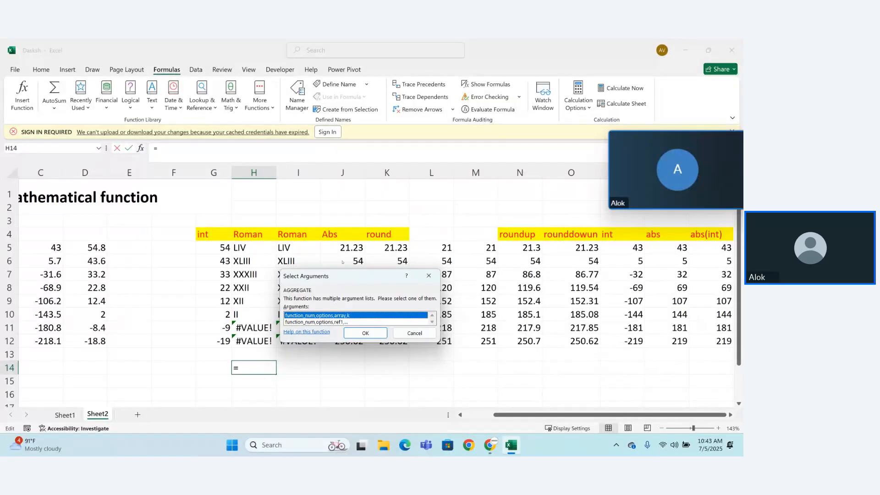
click(430, 275)
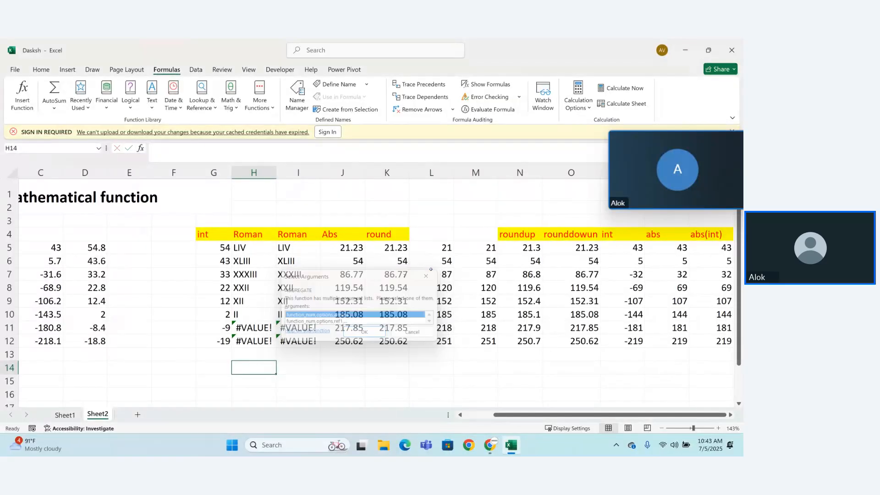
click(230, 95)
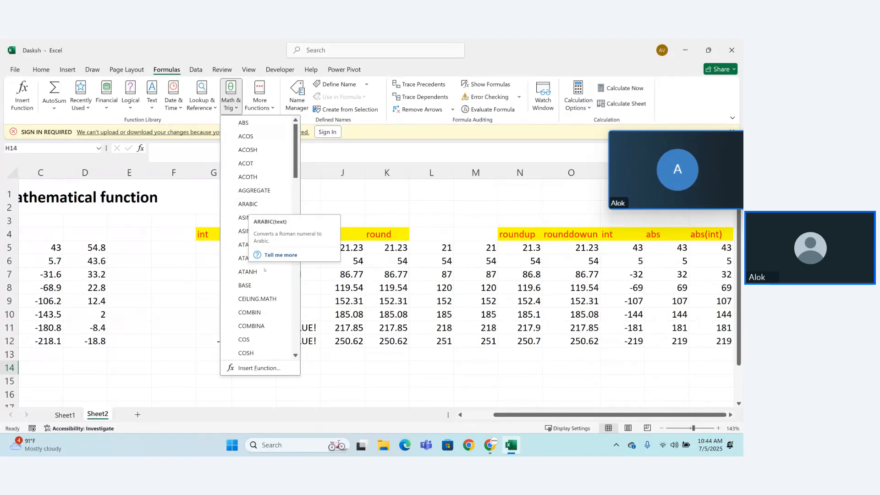
click(304, 410)
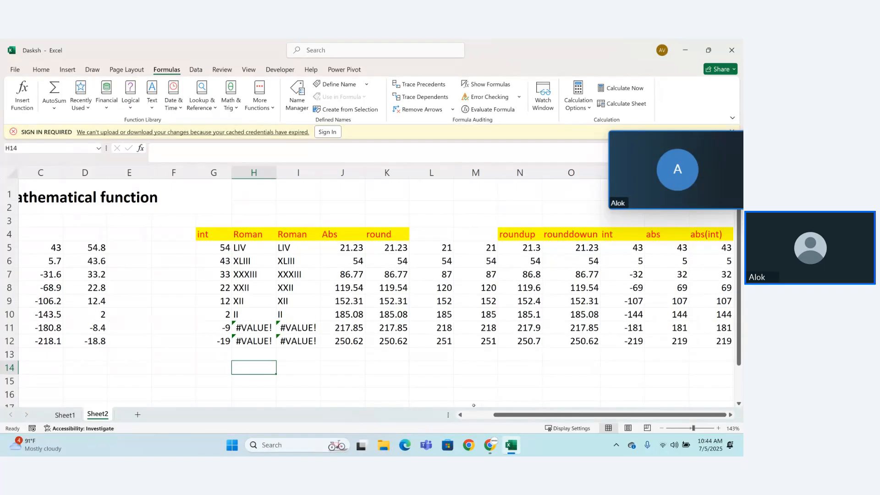
click(551, 375)
key(Right)
key(Right)
key(Right)
key(Right)
key(Right)
key(Right)
key(Right)
key(Right)
key(Right)
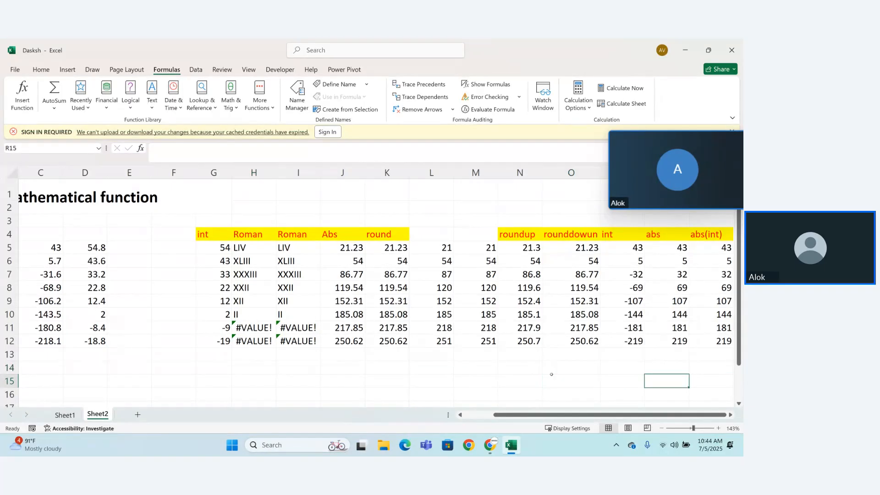
key(Left)
key(Left)
key(Left)
key(Left)
key(Left)
key(Left)
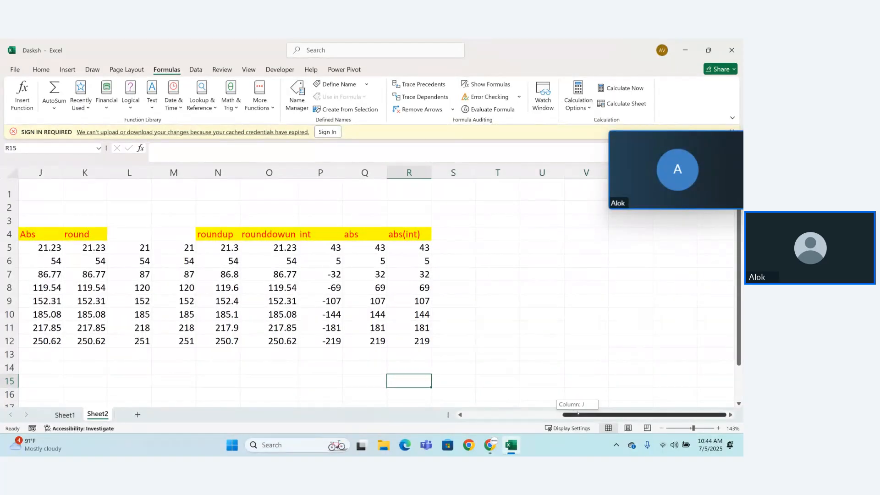
Step: Enter the heading "int" in cell S4, beside the abs(int) heading
drag(573, 414, 544, 411)
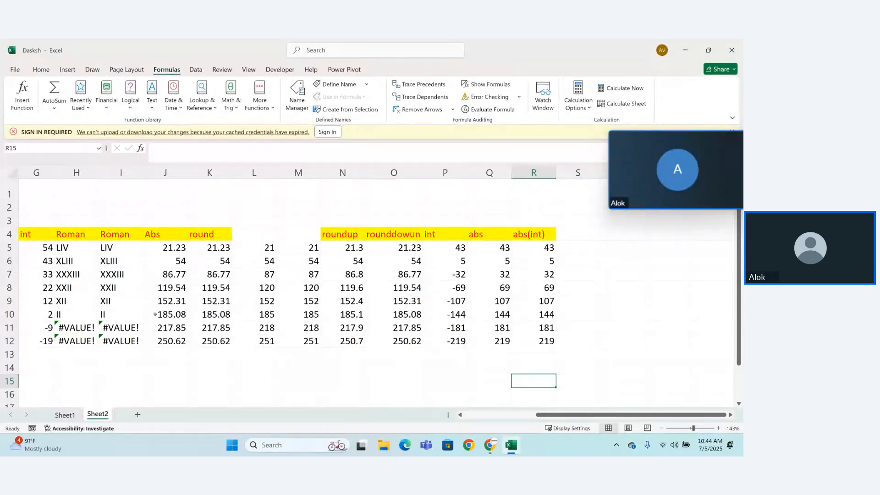
click(579, 240)
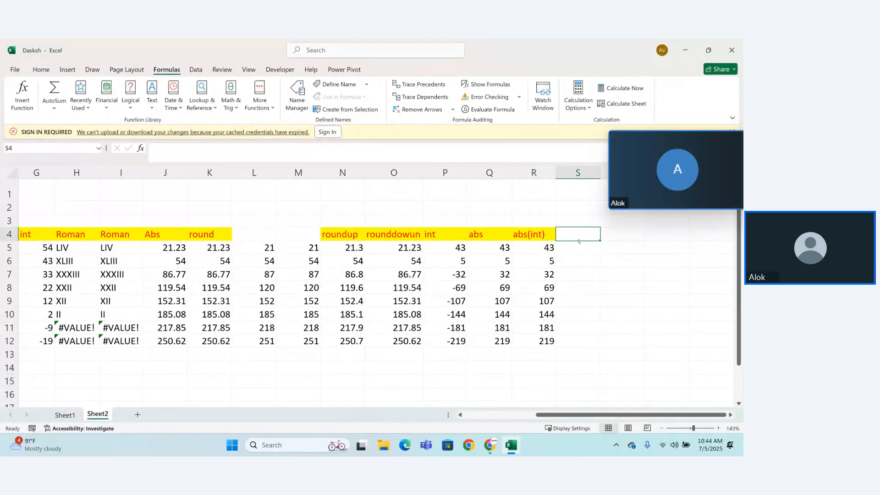
text(int)
key(Return)
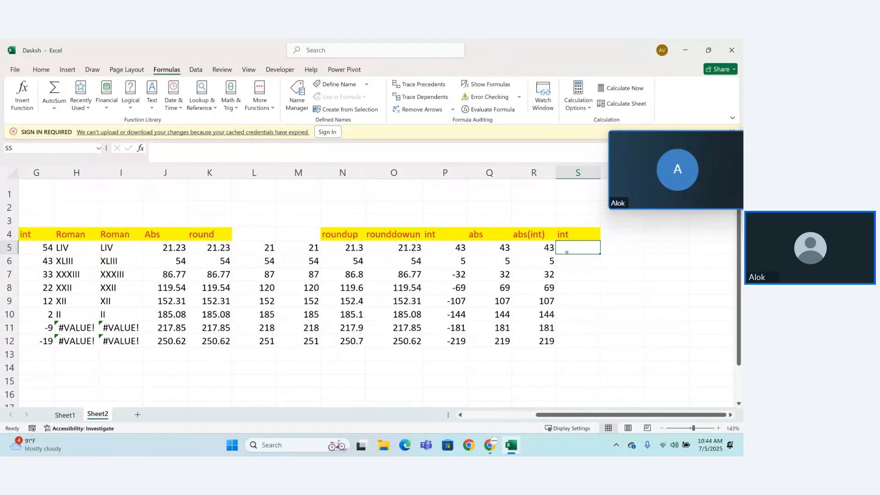
Step: Convert the Roman numeral in I5 with =ARABIC(I5) in S5 and fill the formula down through S12
text(=ar)
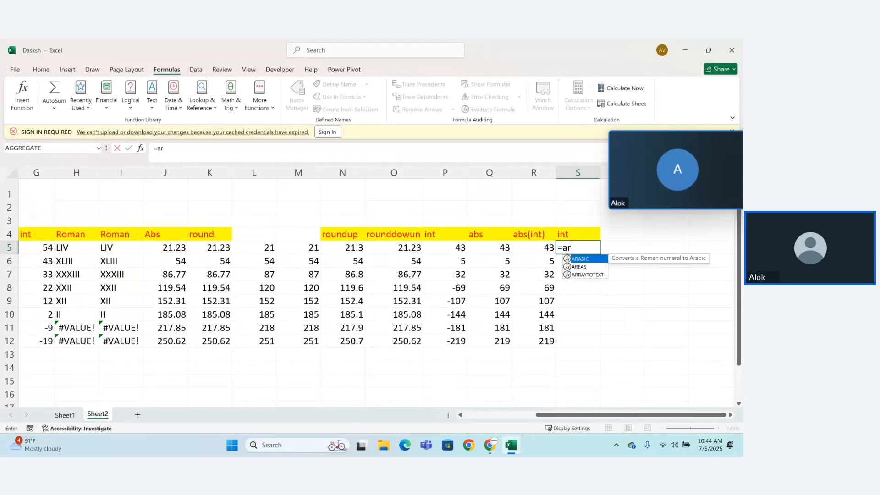
key(Tab)
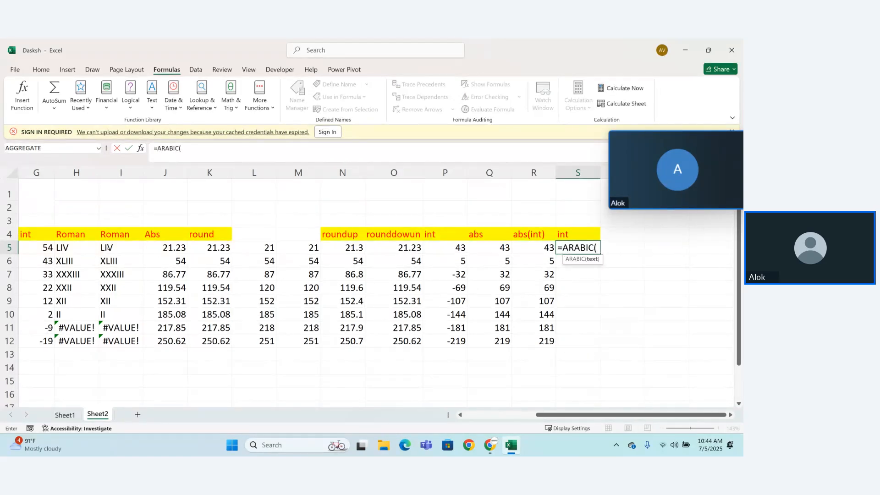
click(106, 248)
text())
key(Return)
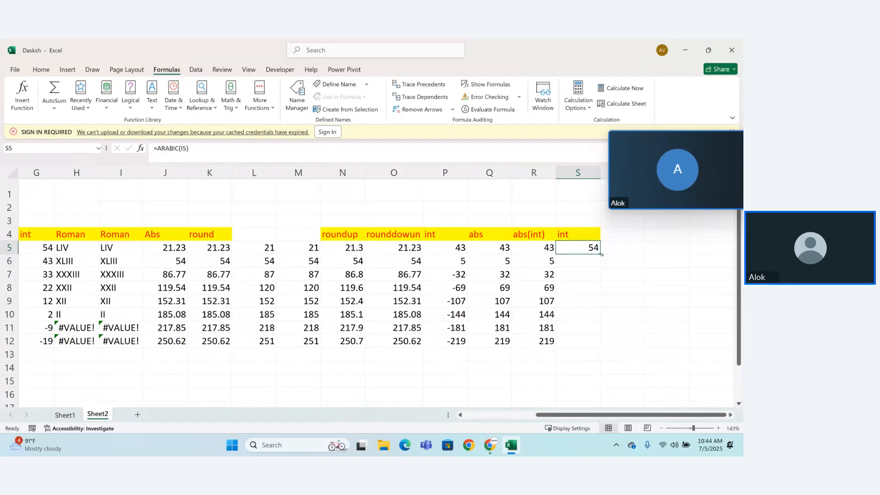
drag(601, 254, 598, 346)
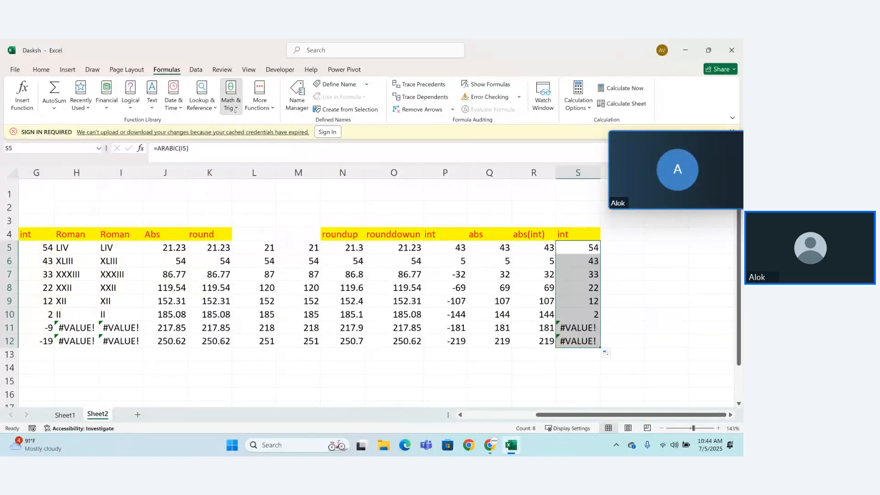
Step: Browse the Math & Trig functions and check the argument list of DECIMAL without inserting it
click(231, 93)
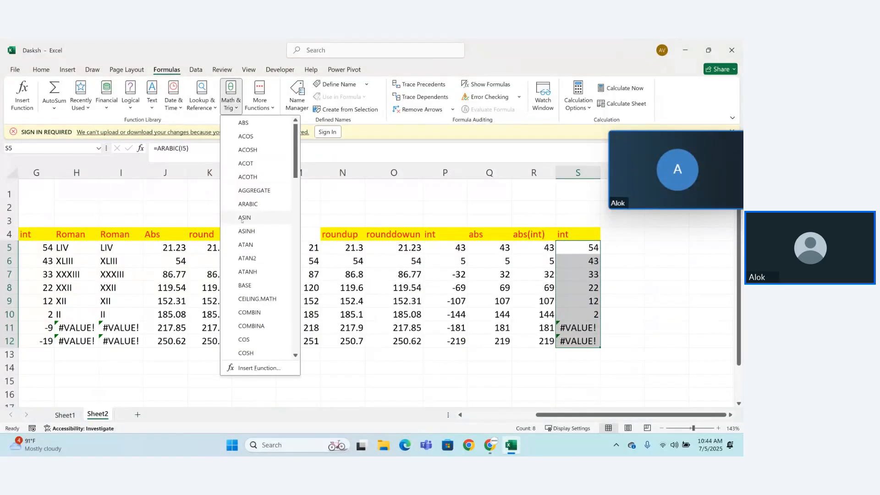
drag(295, 173, 296, 196)
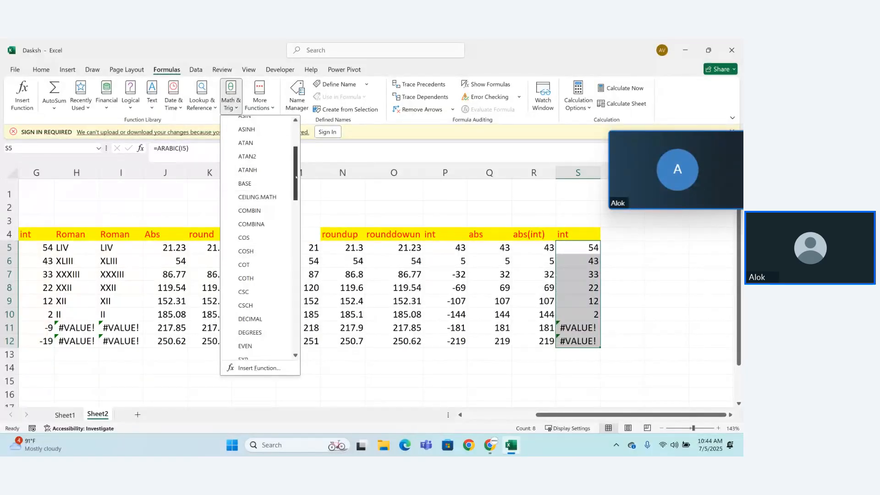
drag(297, 177, 296, 201)
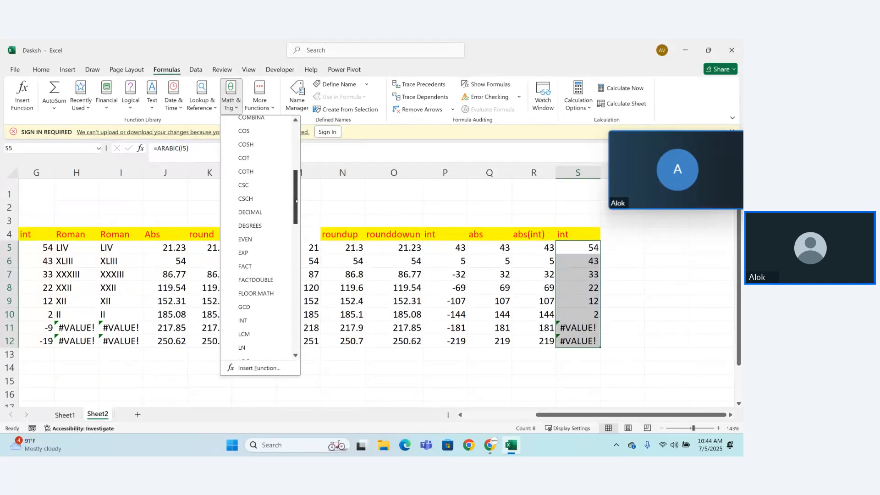
click(250, 212)
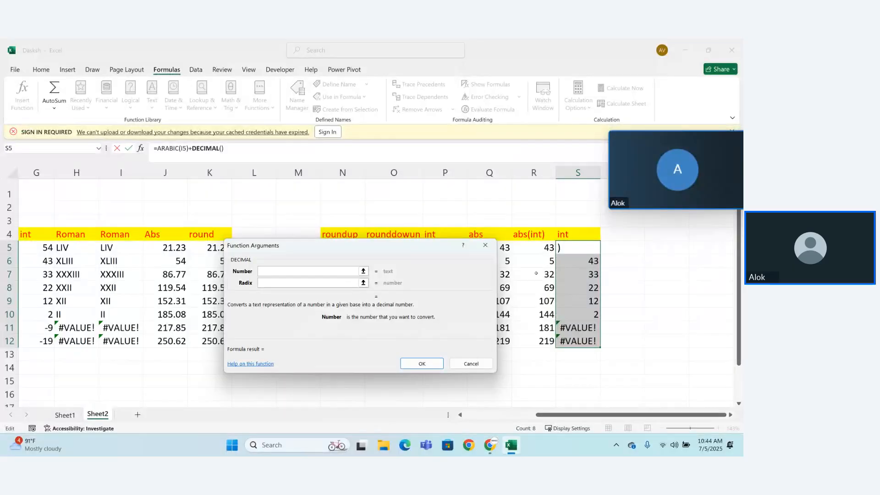
click(488, 250)
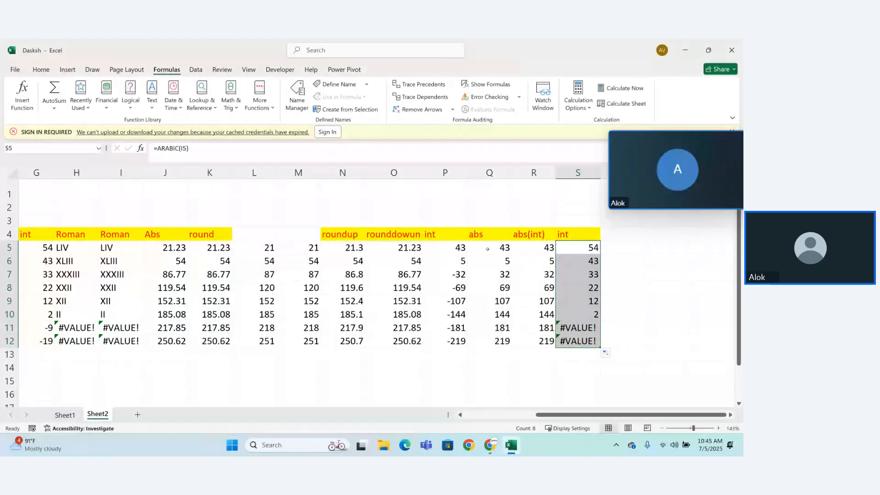
Step: Inspect the nested formula in R5 of the abs(int) column without changing it
click(587, 353)
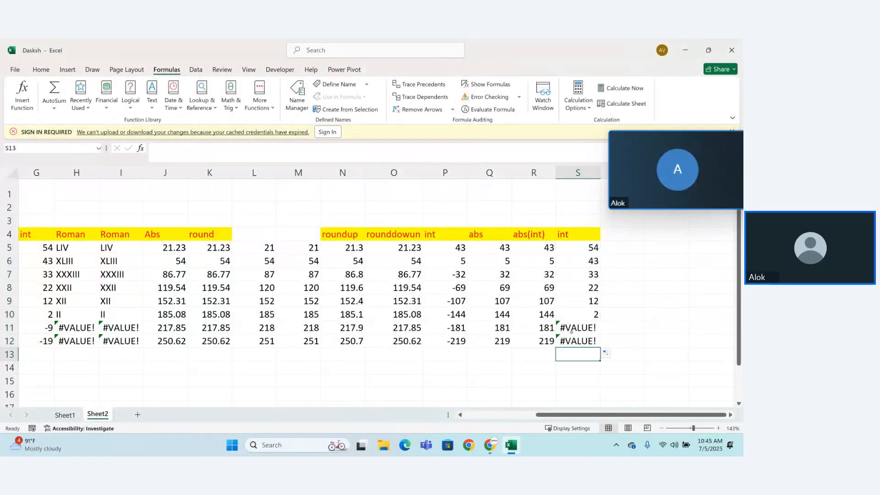
click(547, 250)
double_click(547, 250)
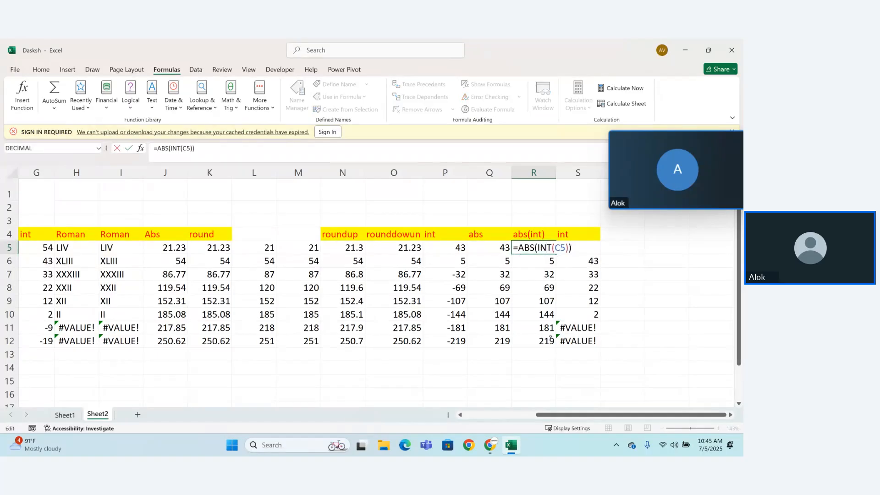
key(Return)
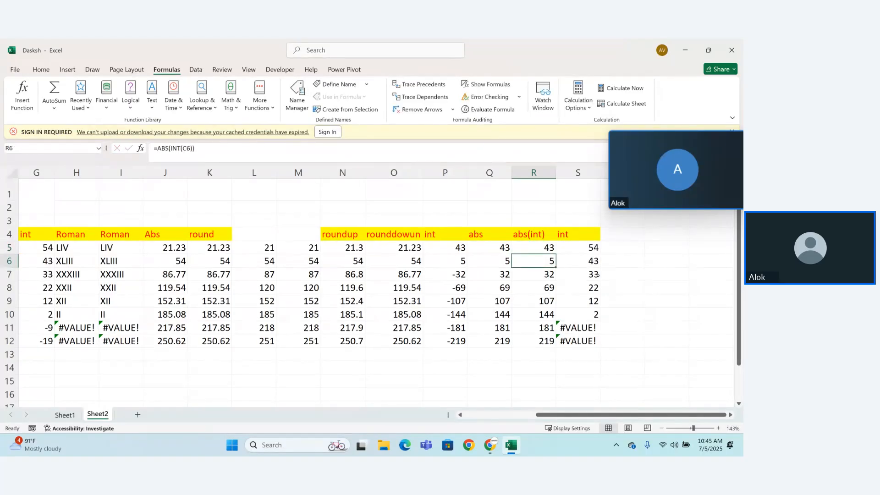
Step: Enter the heading "decimal" in cell T4, beside the ARABIC results column
click(618, 237)
text(de)
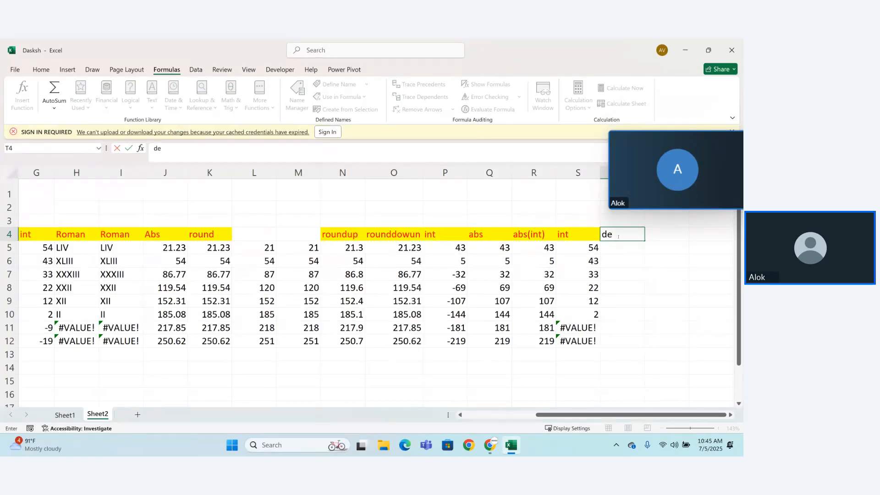
text(cimal)
key(Return)
text(=)
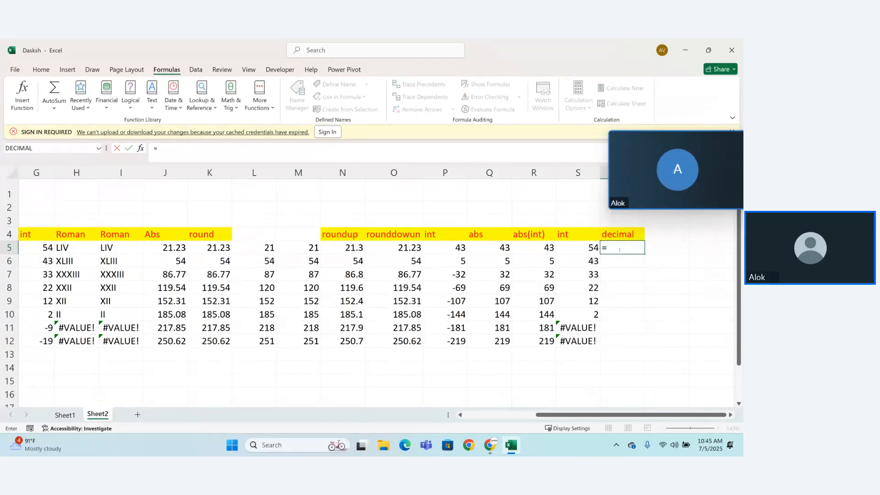
text(DEC2B)
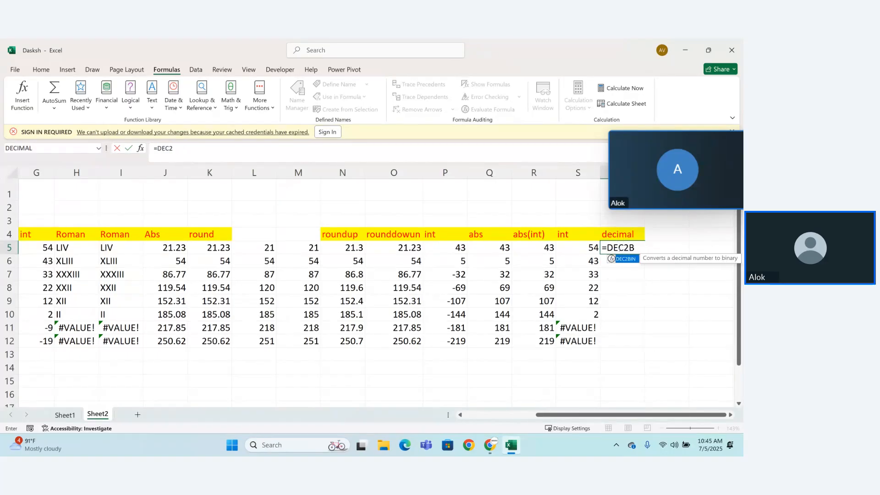
key(BackSpace)
key(BackSpace)
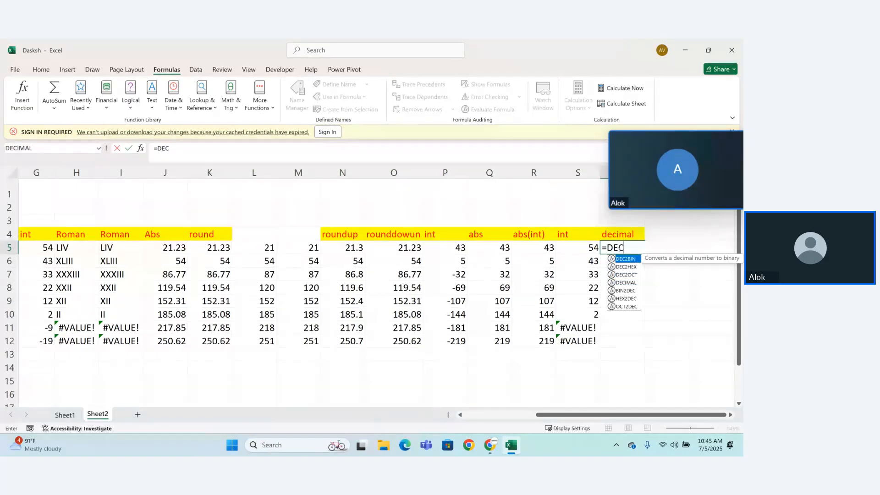
key(BackSpace)
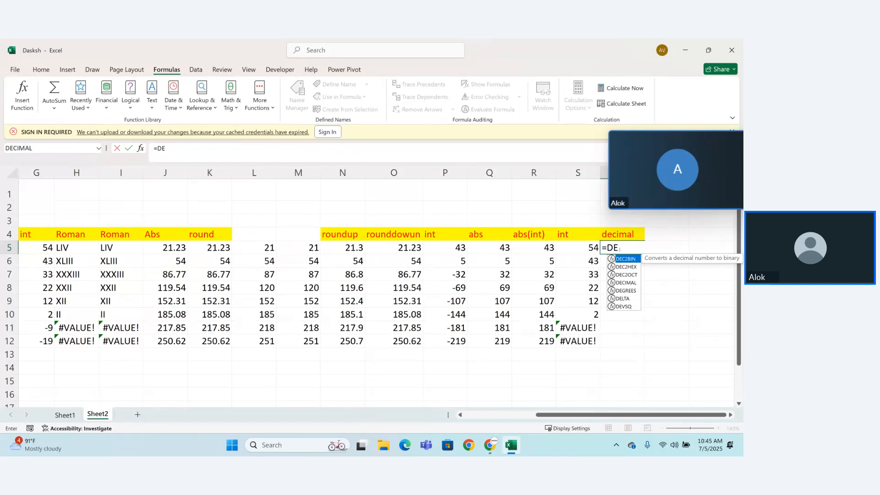
key(Down)
key(Down)
key(Down)
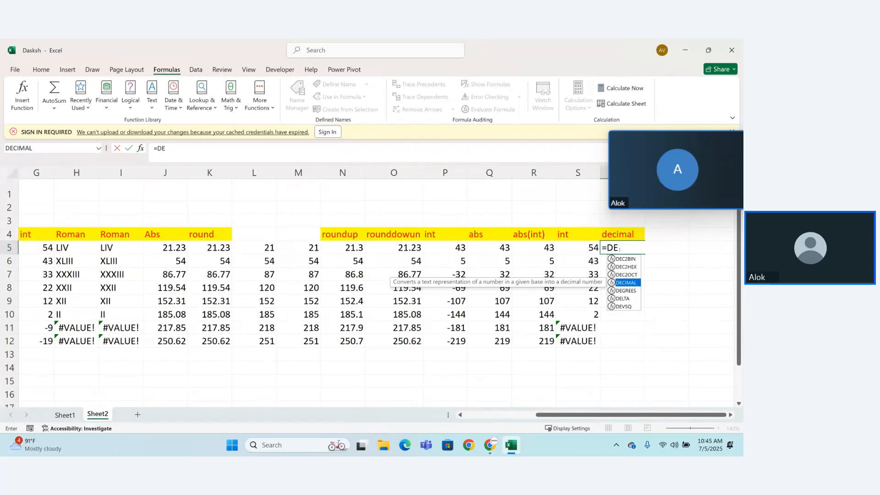
key(BackSpace)
key(BackSpace)
key(BackSpace)
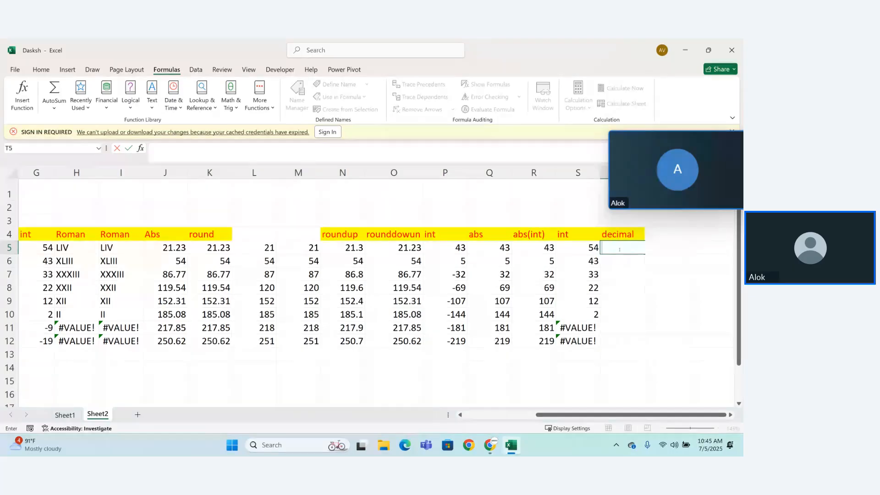
Step: Browse the Math & Trig function list down to the MOD and ROUND entries without inserting a function
click(202, 101)
click(233, 110)
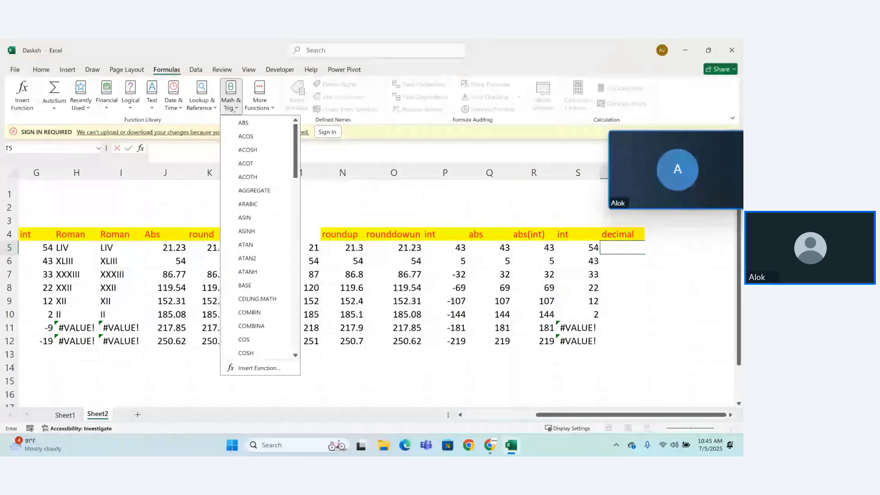
click(236, 109)
click(235, 108)
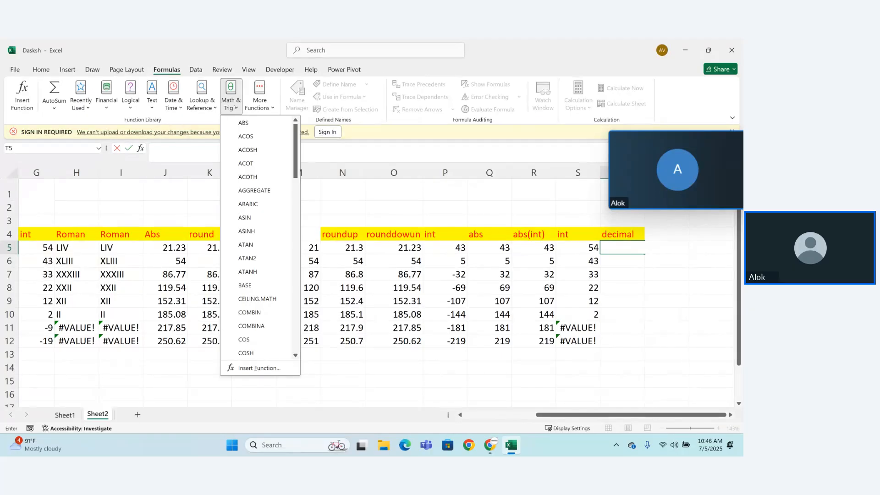
drag(296, 151, 298, 249)
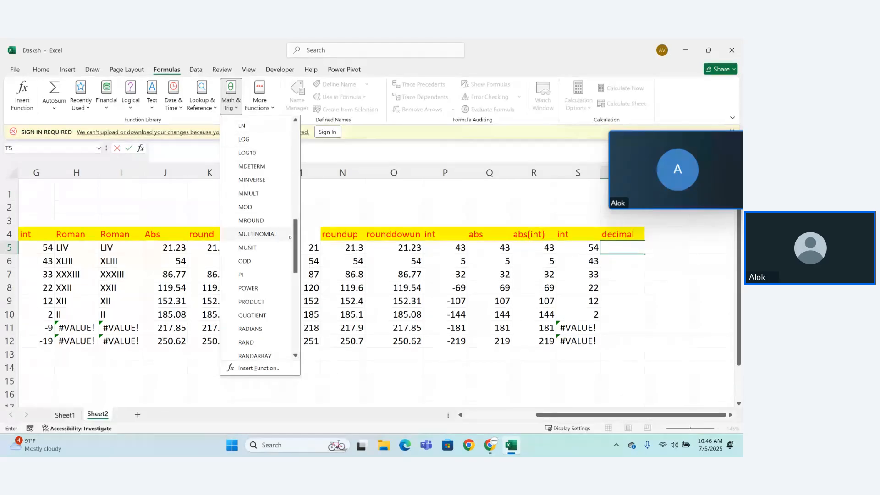
scroll(290, 237, down, 1)
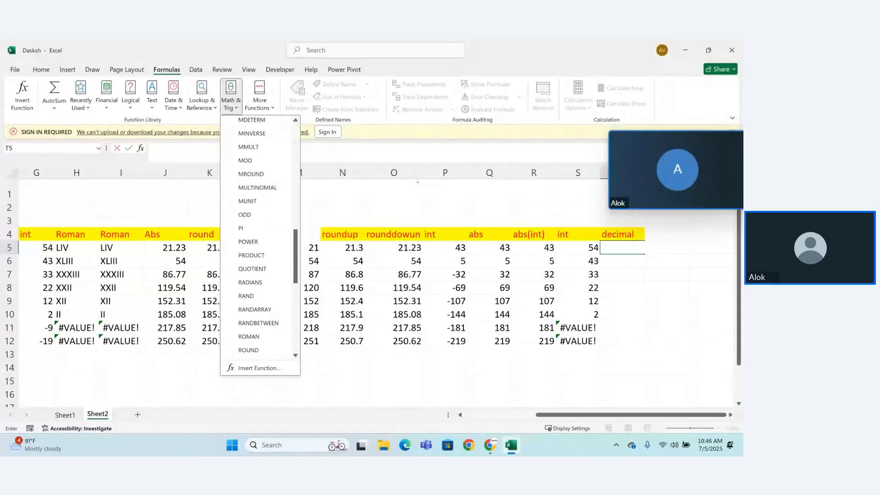
click(417, 203)
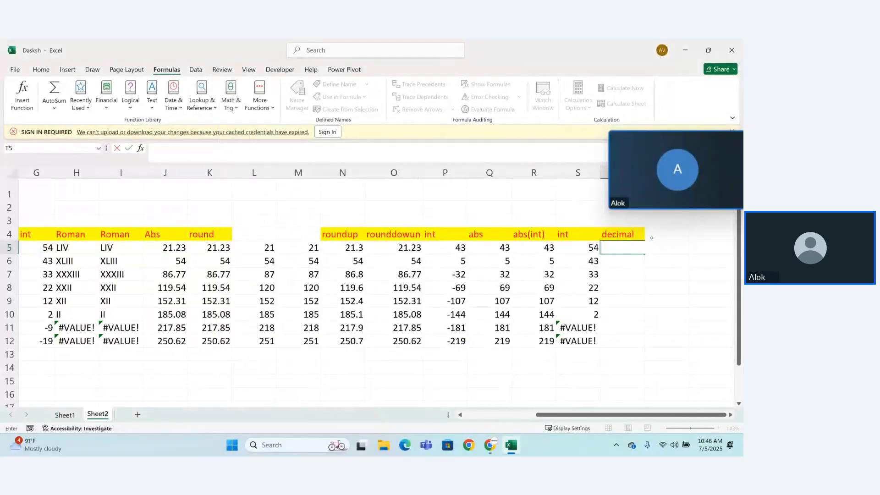
Step: Enter the heading "mod" in cell U4, beside the decimal heading
click(651, 236)
text(mod)
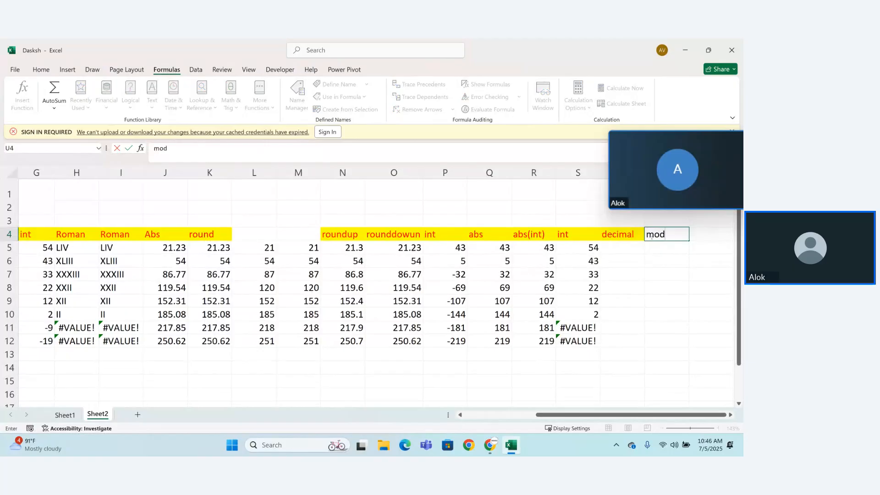
key(Return)
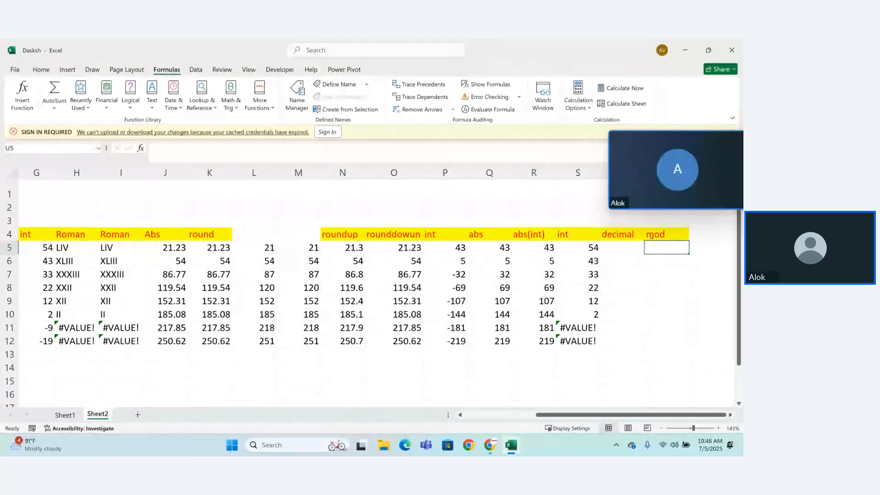
Step: Start a MOD formula in cell U5 under the mod heading
text(=)
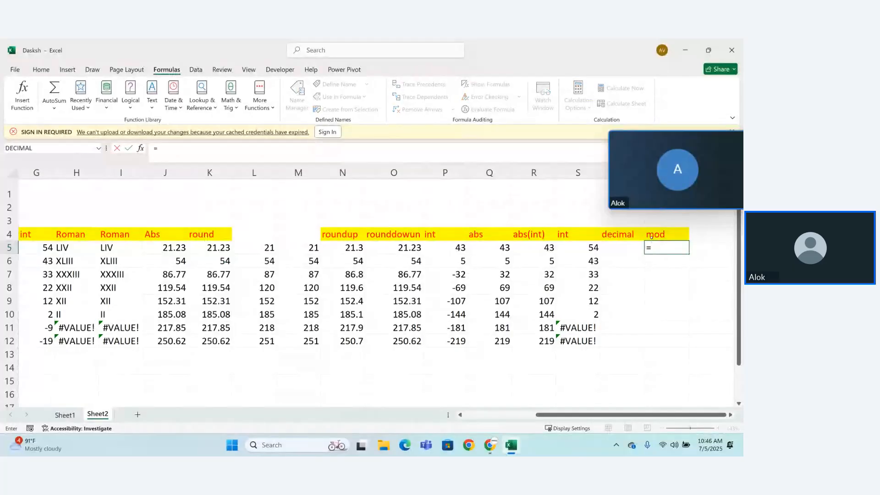
text(mode)
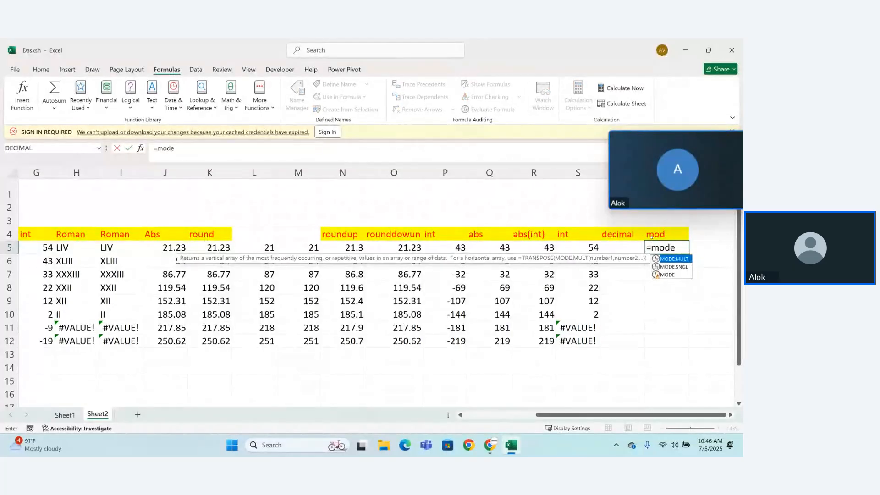
key(BackSpace)
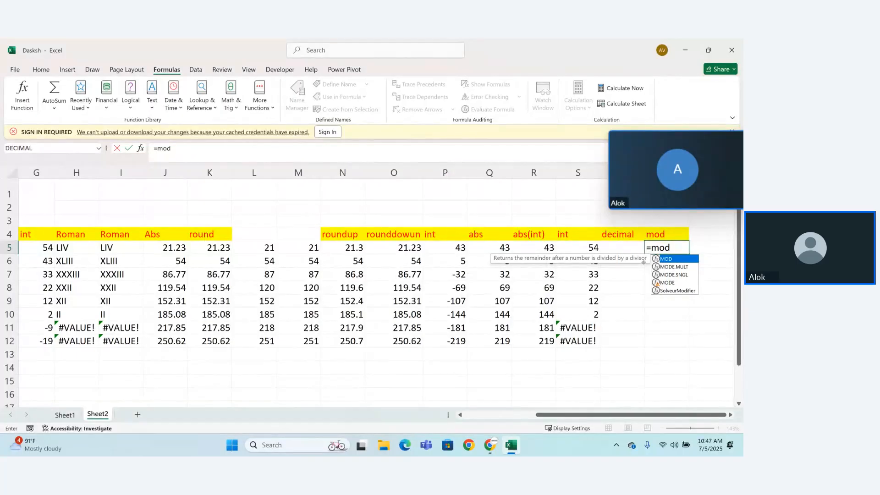
Step: Complete the MOD formula in cell U5 with number 23 and divisor 3
text((2)
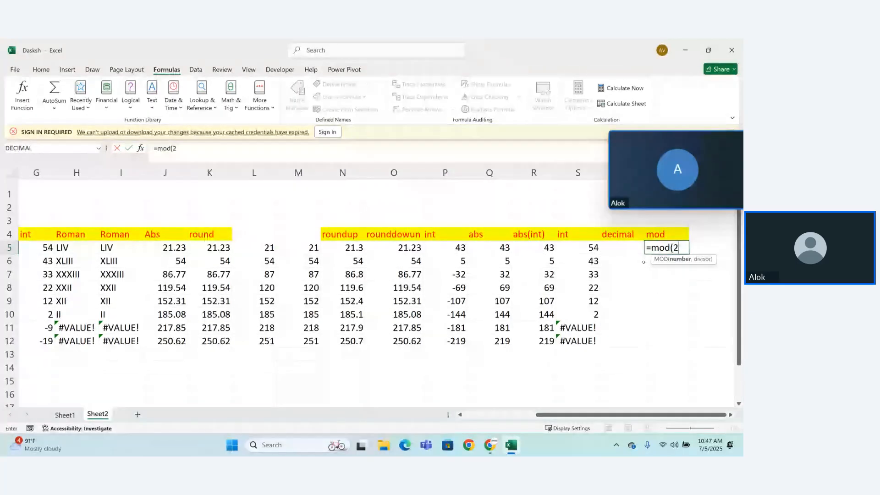
text(3,)
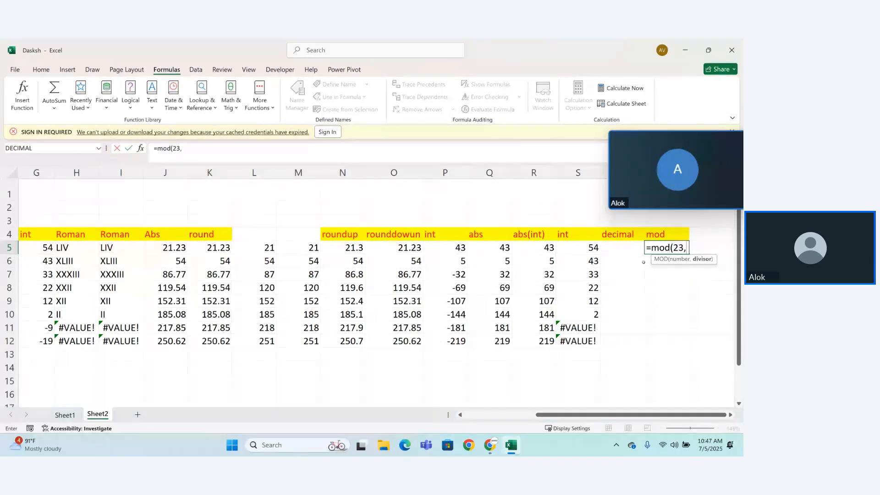
text(3))
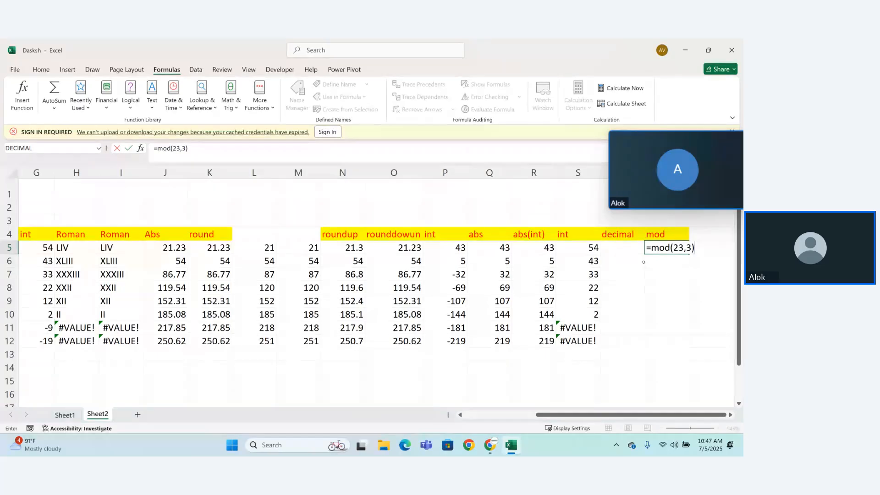
key(Return)
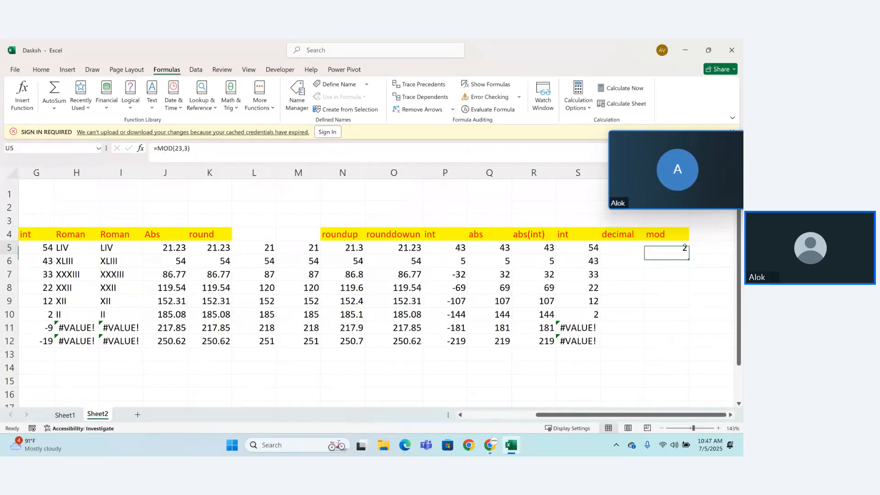
Step: Change the formula in U5 to =MOD(Q5,3), using the abs value as the number
double_click(686, 248)
key(Right)
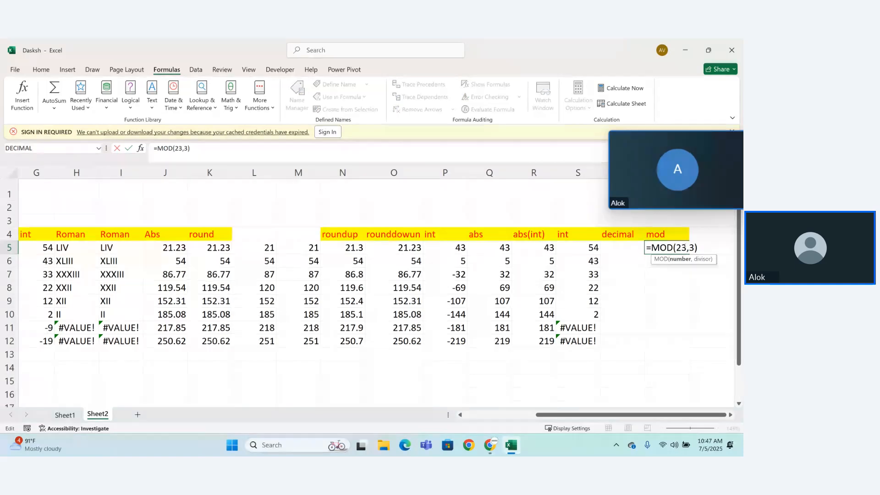
key(BackSpace)
key(BackSpace)
key(BackSpace)
key(BackSpace)
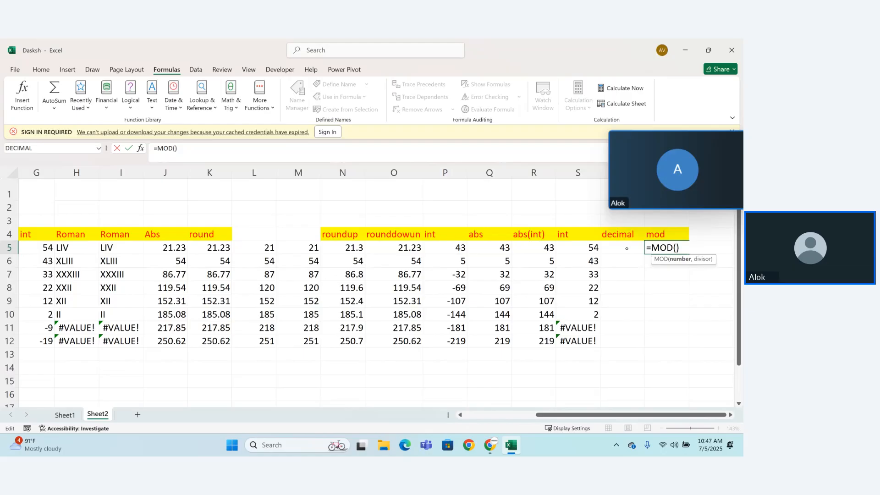
click(507, 248)
text(,)
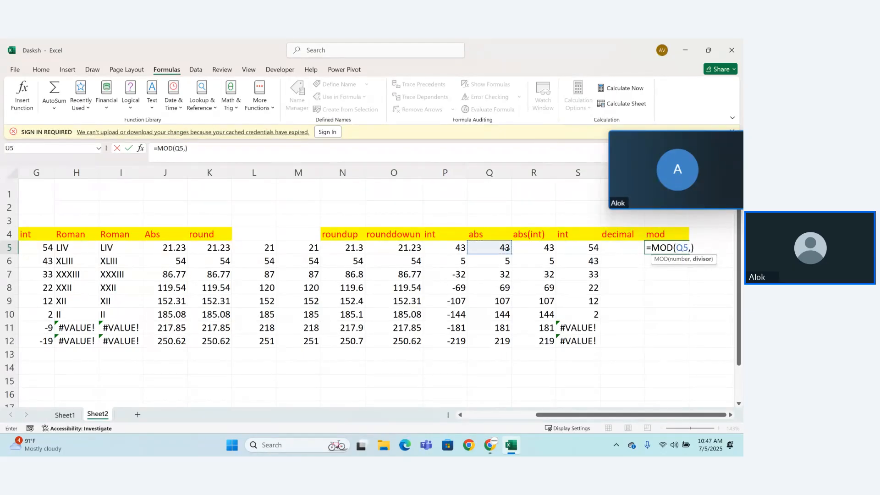
text(3))
key(Return)
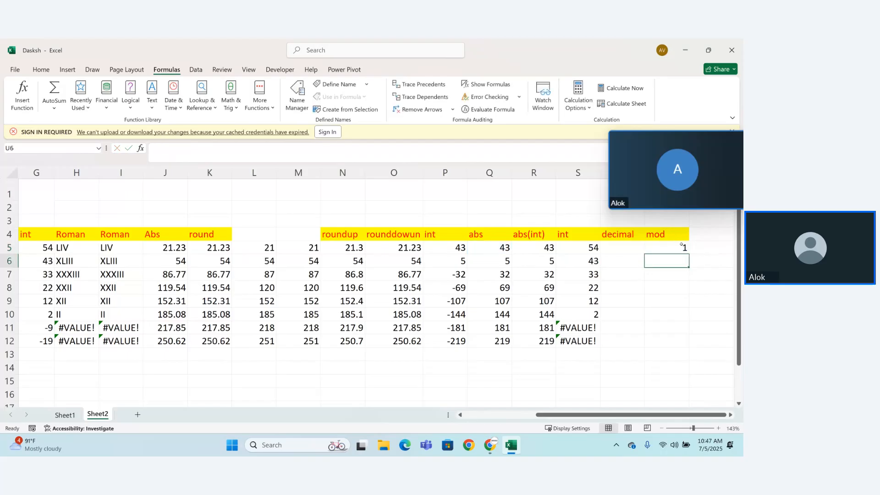
Step: Fill the MOD formula from U5 down through U12
click(686, 249)
drag(692, 253, 681, 287)
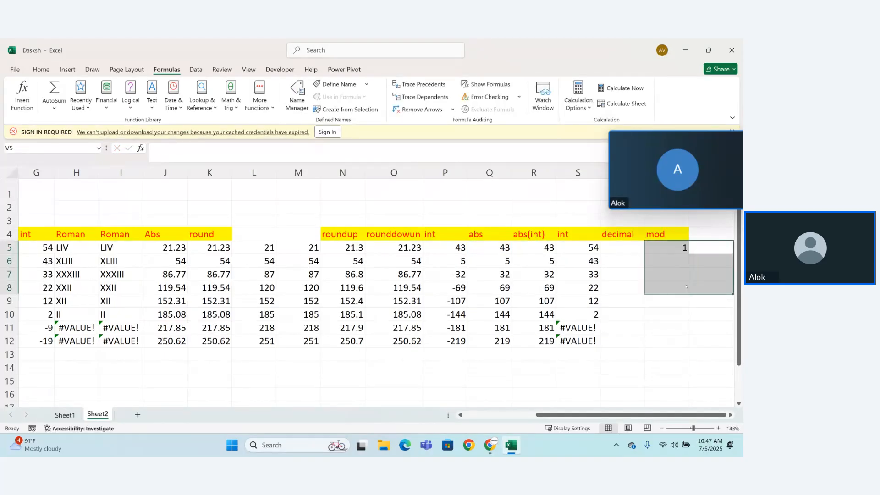
double_click(680, 248)
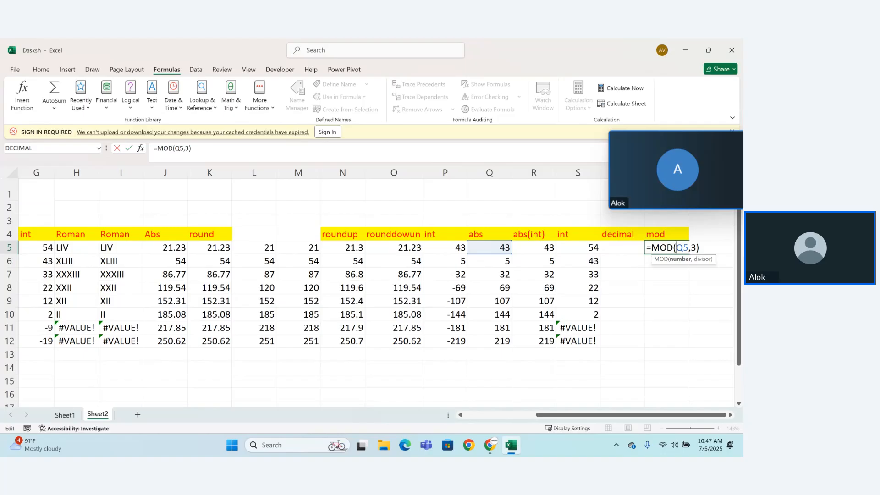
key(ctrl+Return)
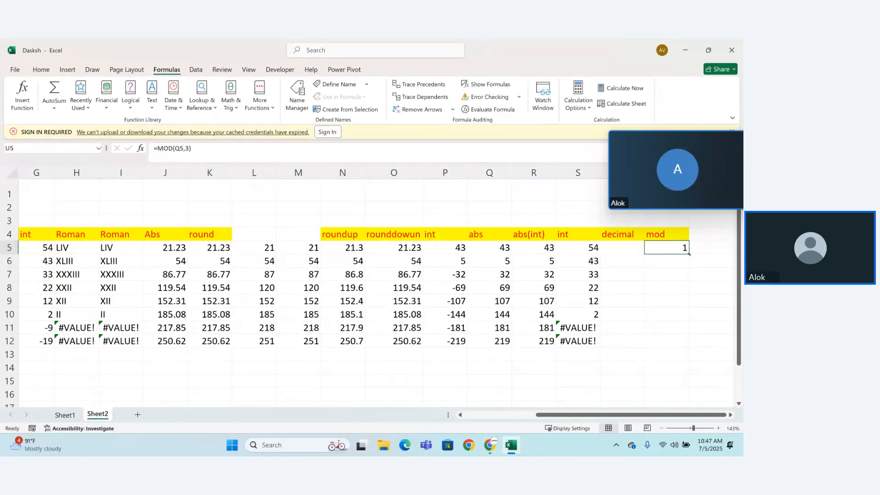
drag(689, 254, 690, 350)
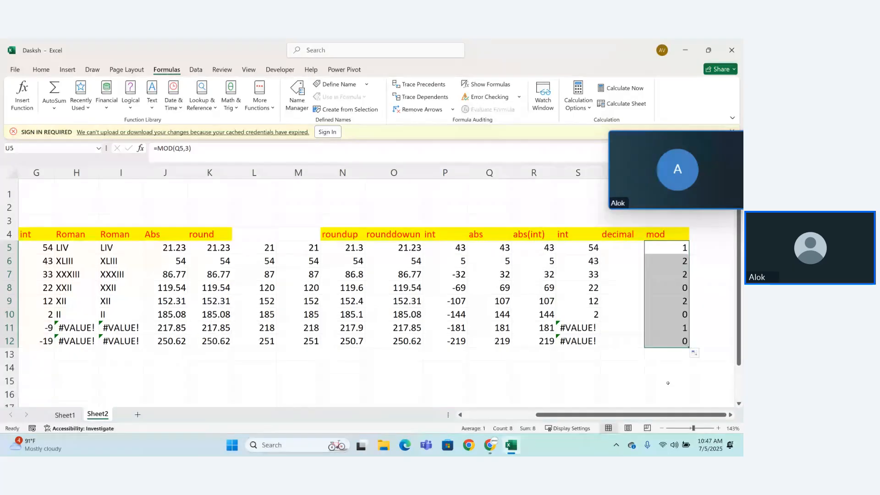
click(668, 383)
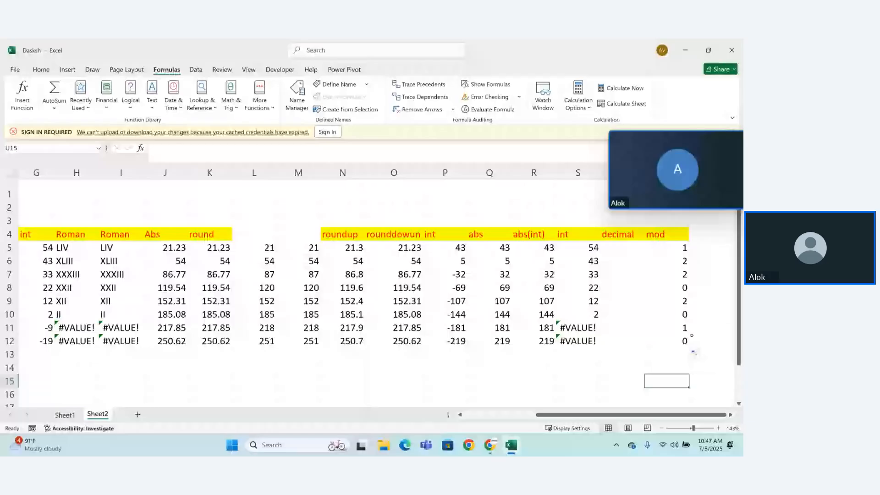
Step: Enter the heading "pi" in cell V4, beside the mod heading
click(712, 242)
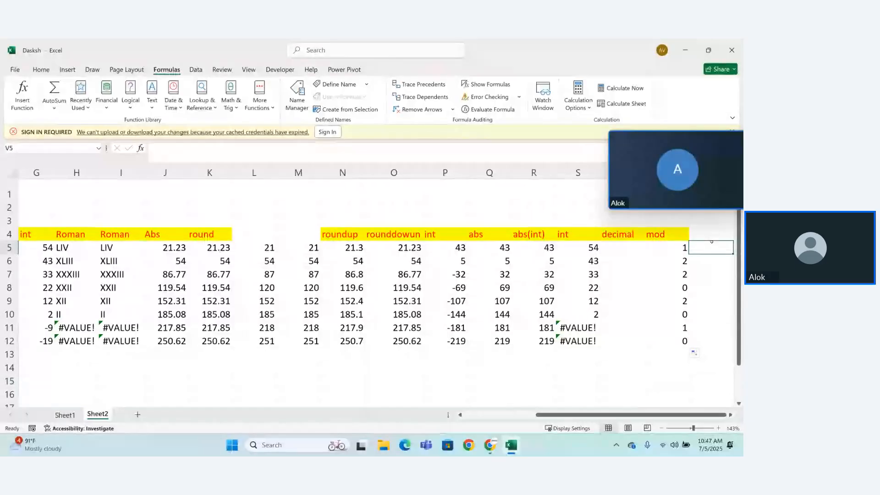
key(Up)
text(pi)
key(Return)
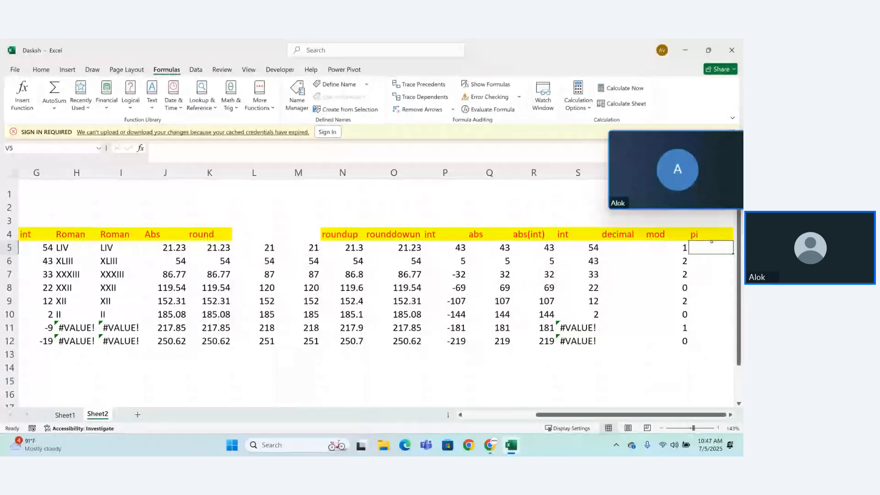
Step: Enter the formula =PI() in cell V5 under the pi heading
text(=)
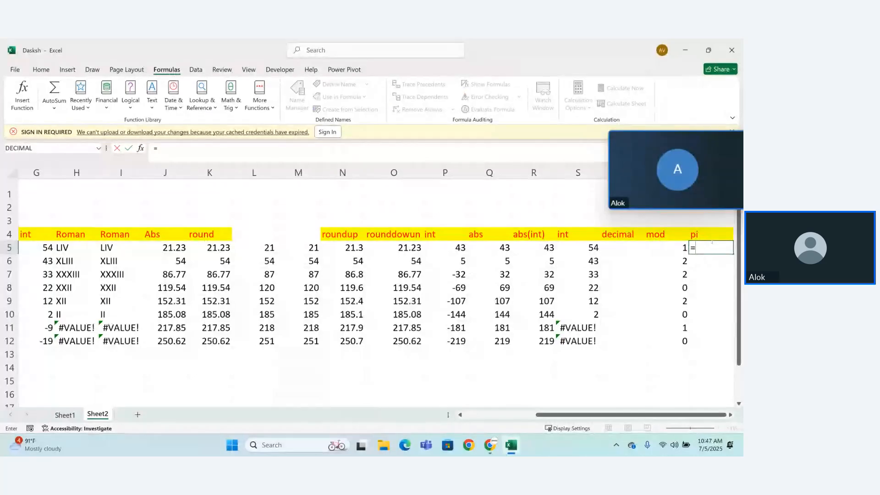
text(pi)
key(Tab)
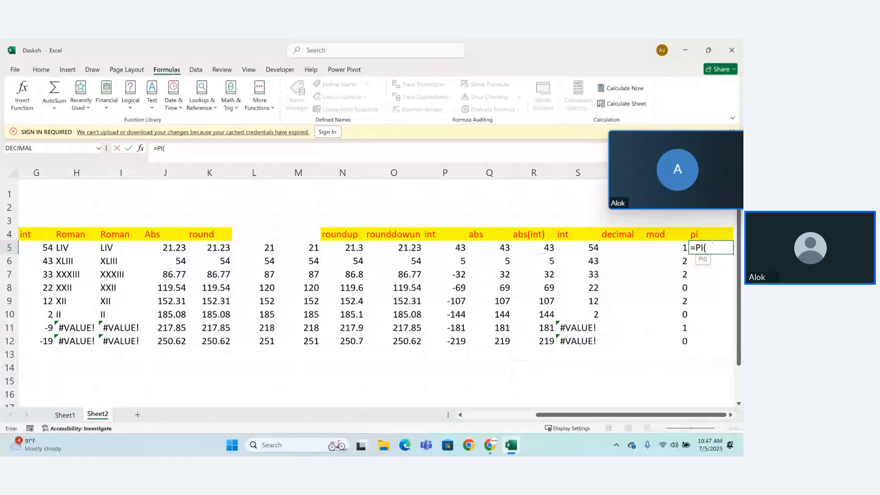
text())
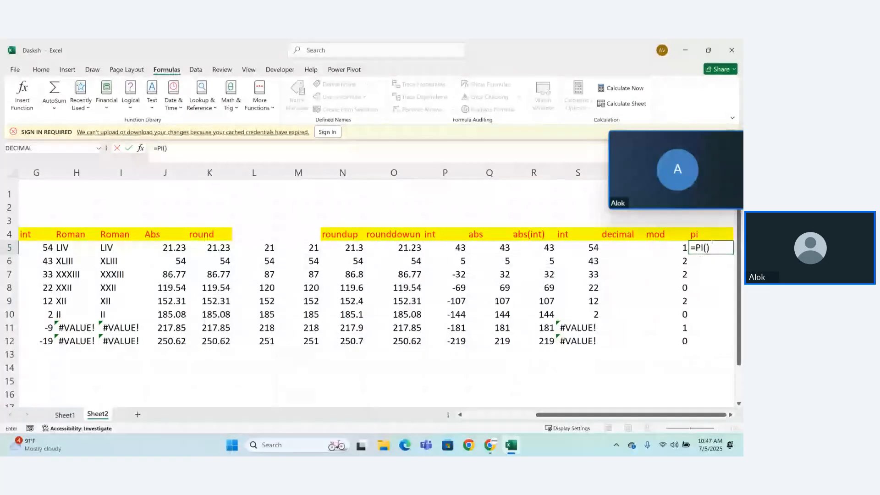
key(Return)
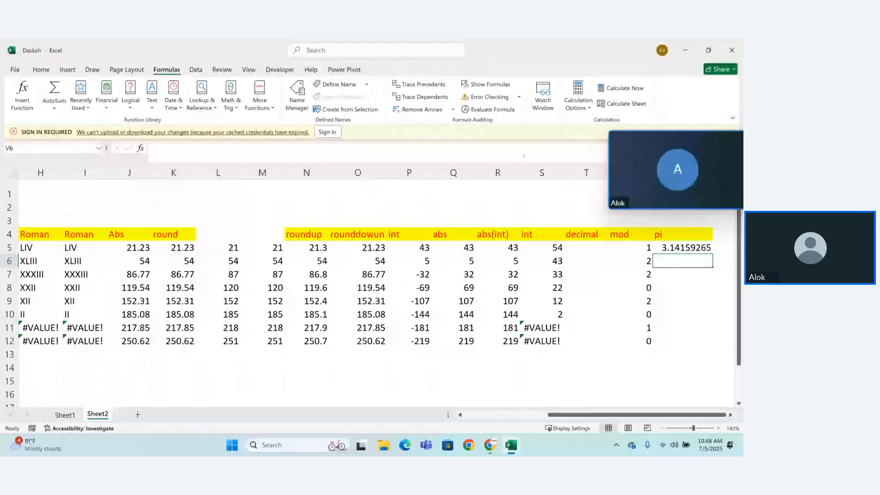
Step: Check the available Math & Trig functions and enter the heading "Power" in cell F14, below the data rows
click(231, 106)
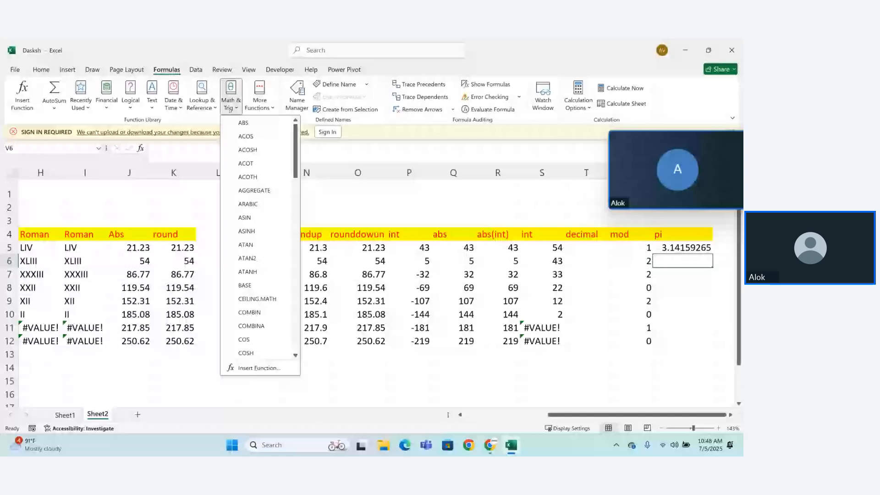
drag(296, 152, 295, 275)
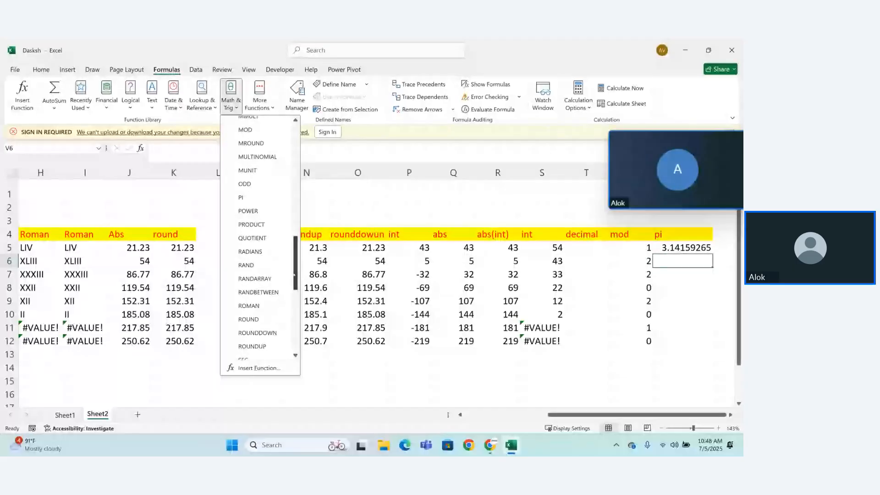
drag(295, 275, 370, 357)
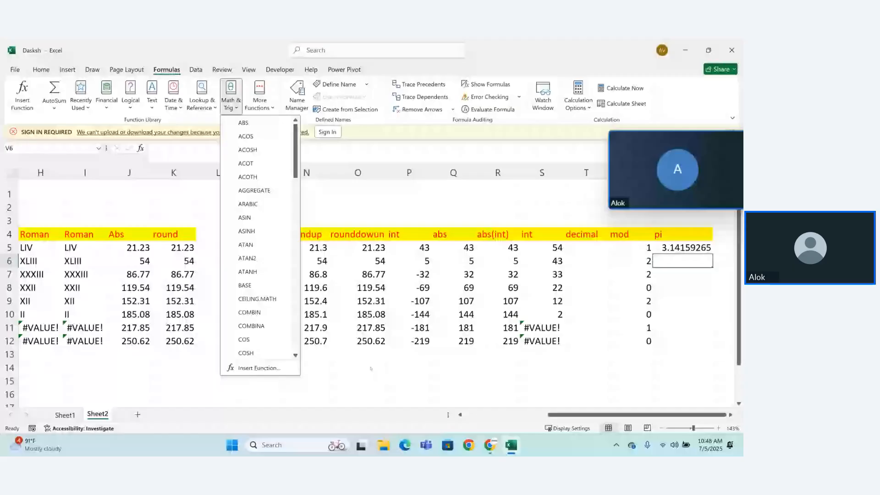
click(371, 368)
scroll(371, 368, left, 3)
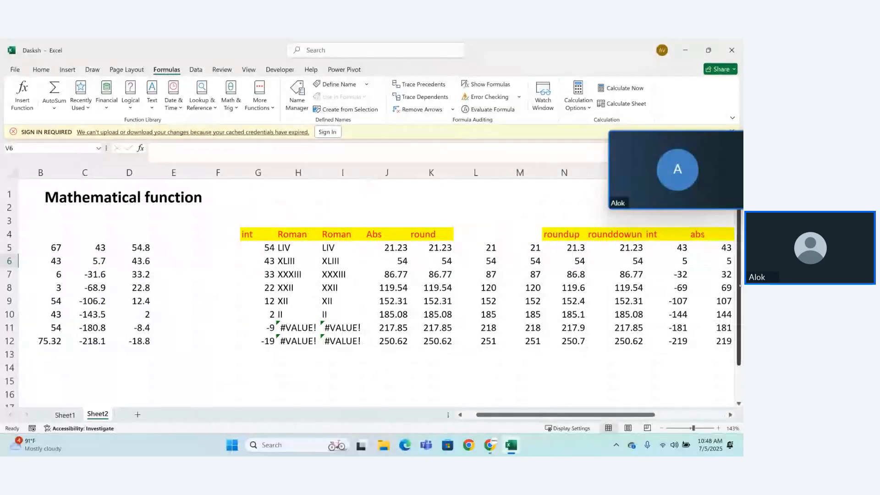
drag(739, 285, 738, 288)
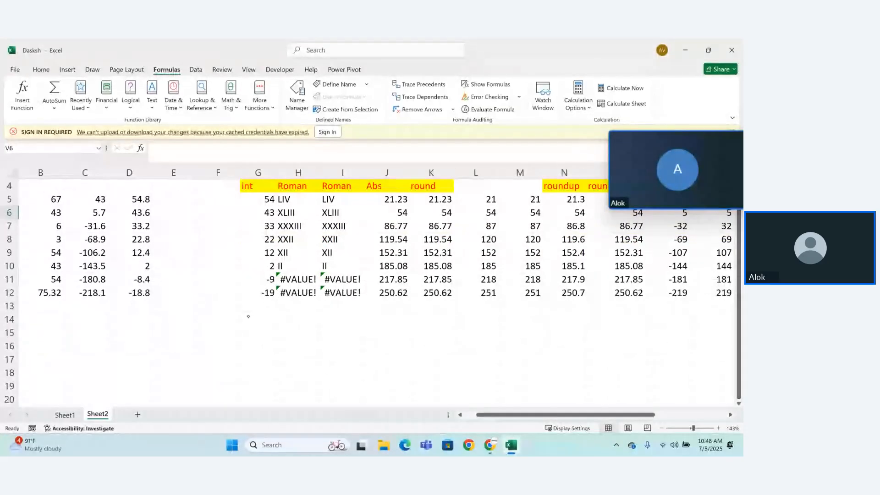
click(214, 318)
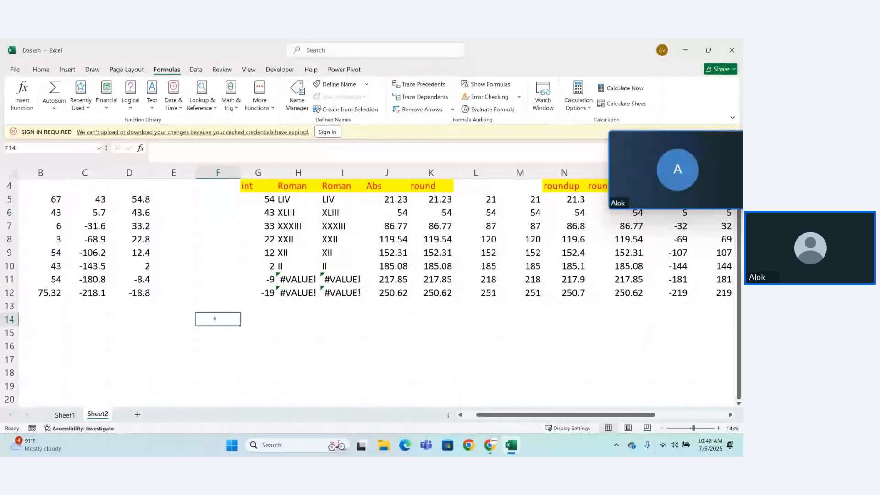
text(Power)
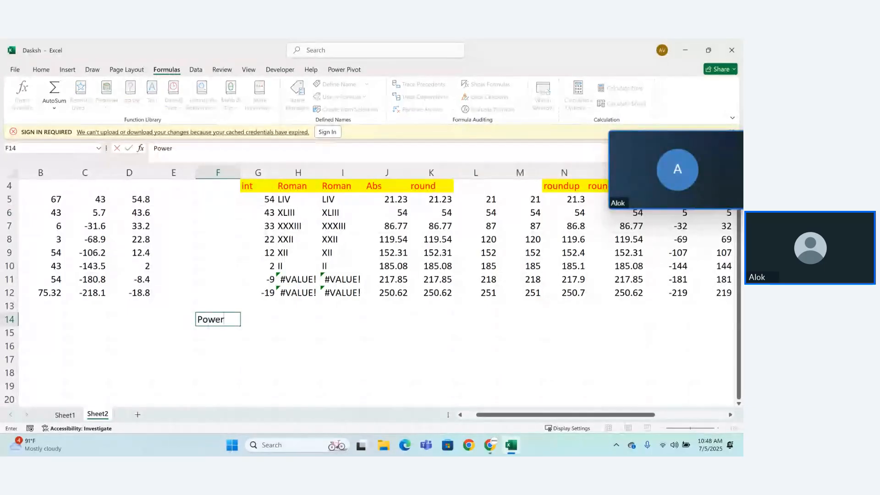
key(Return)
Step: Format the Power heading in F14 with yellow fill and red text
click(215, 319)
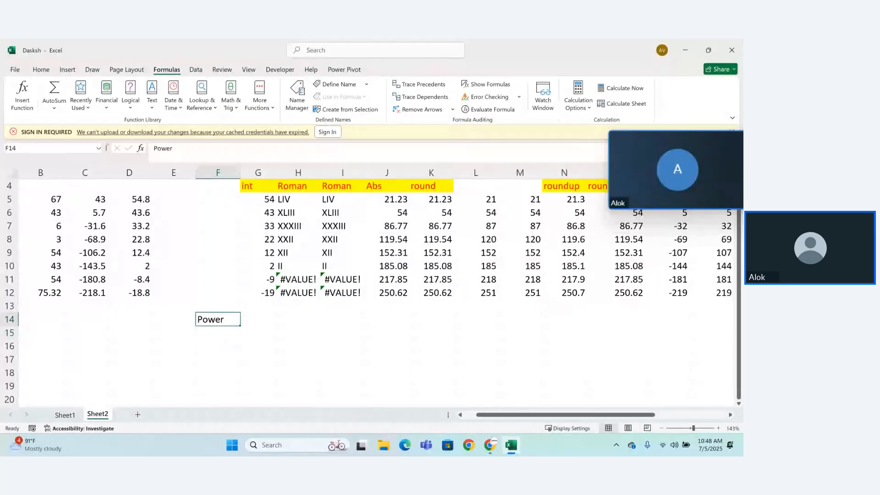
click(47, 69)
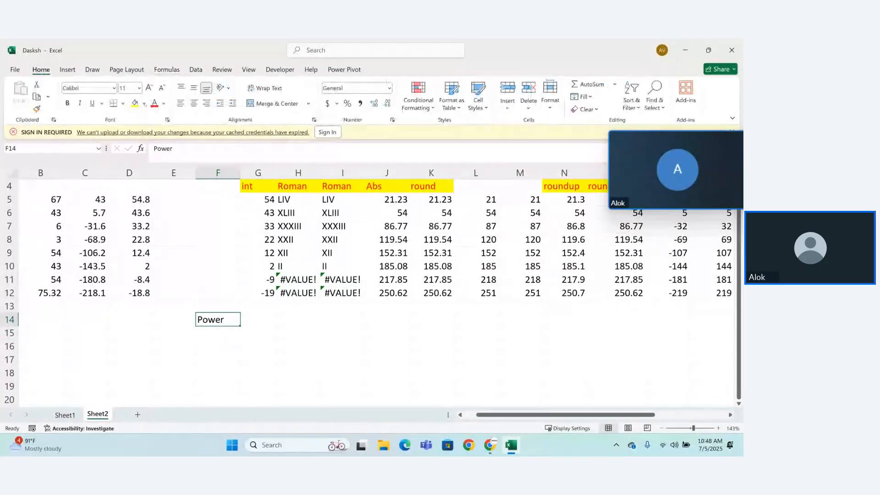
click(135, 103)
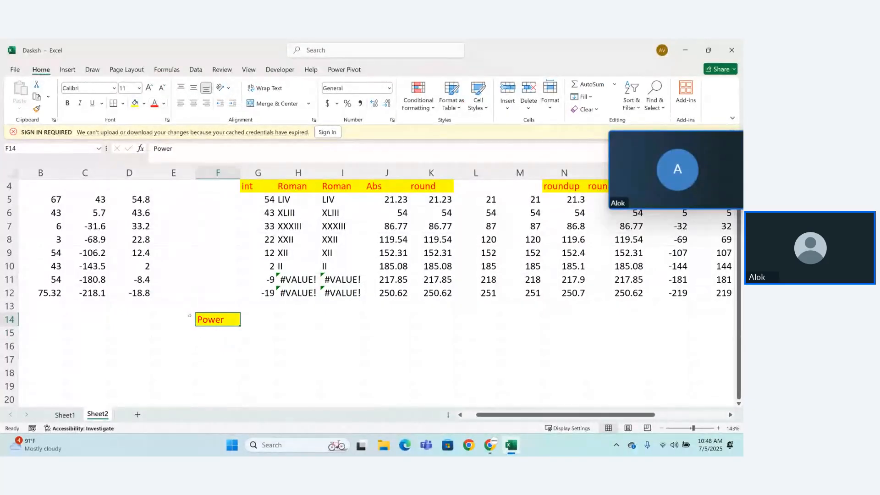
Step: Enter the formula =POWER(3,2) in cell F16, under the Power heading
click(206, 351)
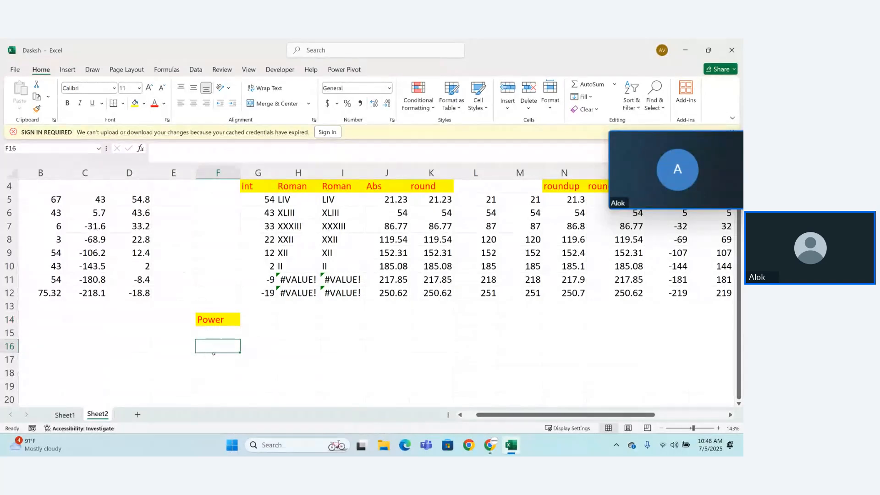
text(=powe)
double_click(215, 357)
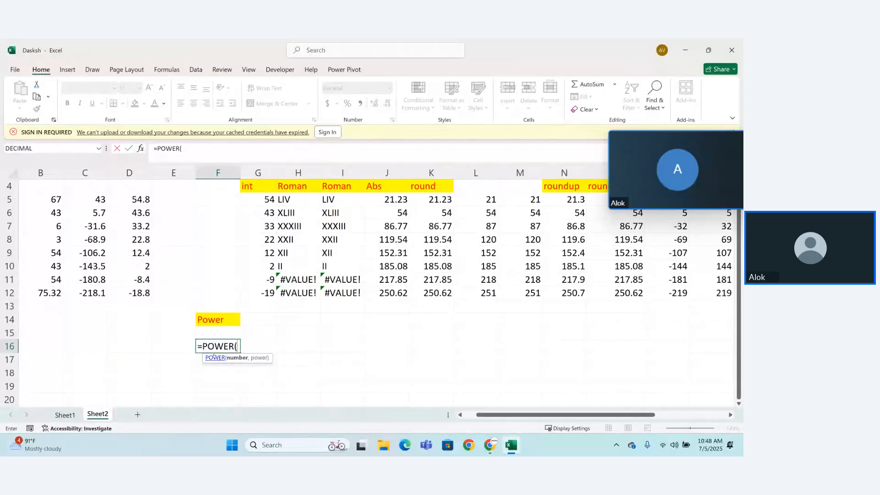
text(3,2))
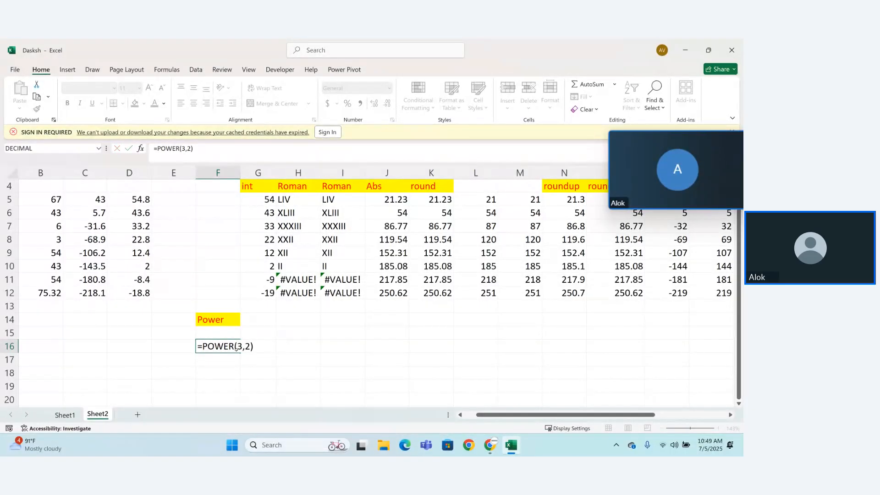
key(Return)
Step: Enter the formula =POWER(5,5) in cell F17, below the first power formula
text(=power)
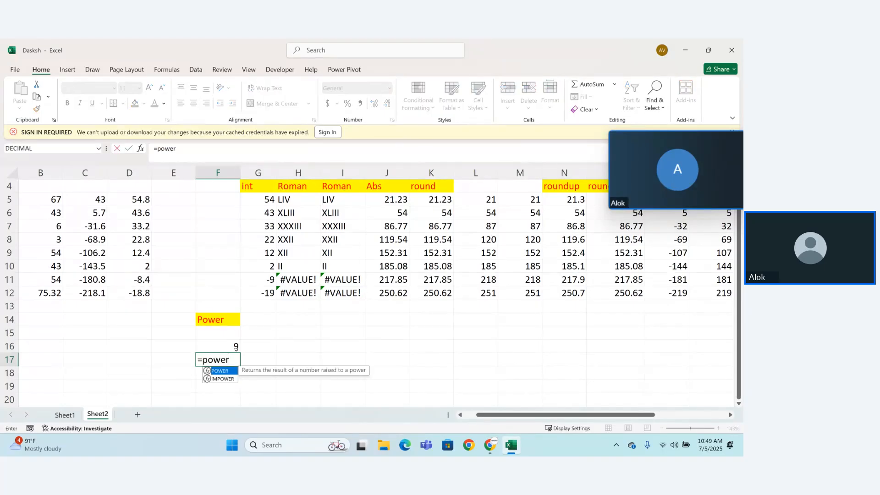
key(Tab)
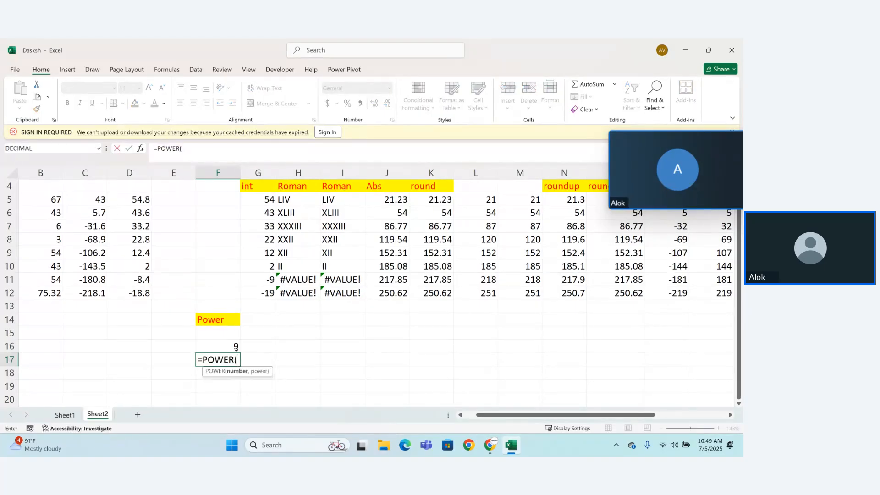
text(5,5))
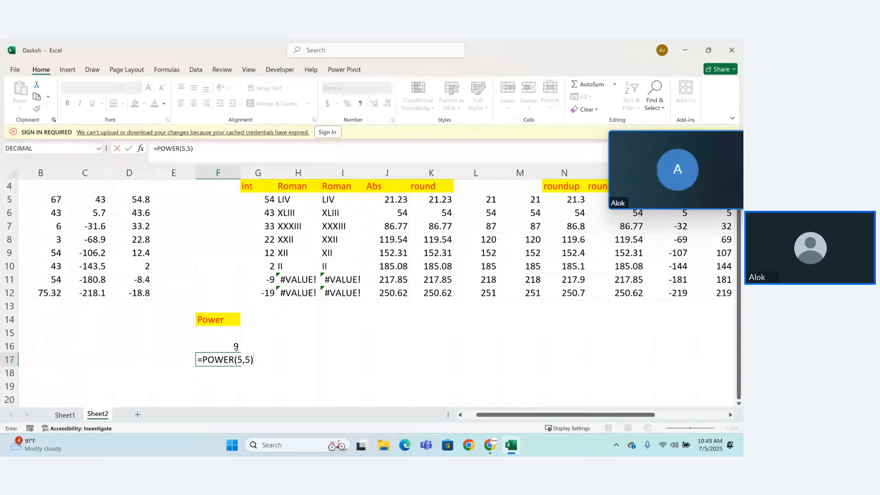
key(Return)
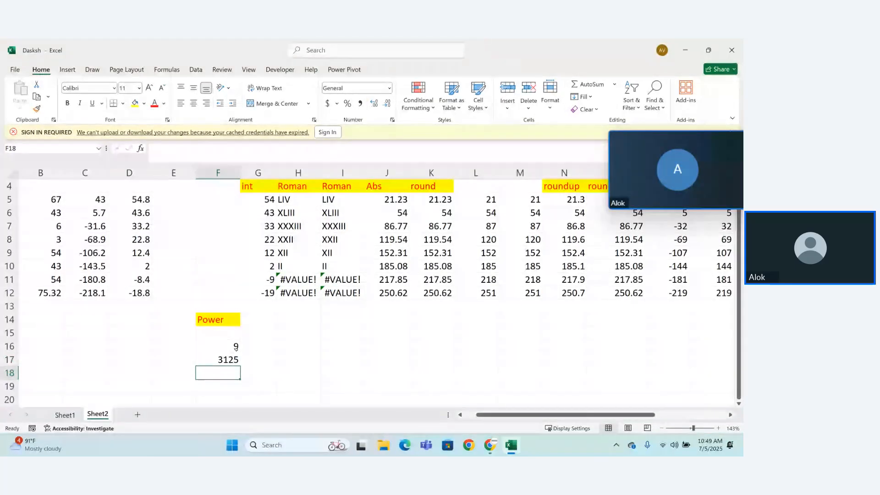
Step: Enter the formula =POWER(25,2) in cell F18 of the Power column
text(=)
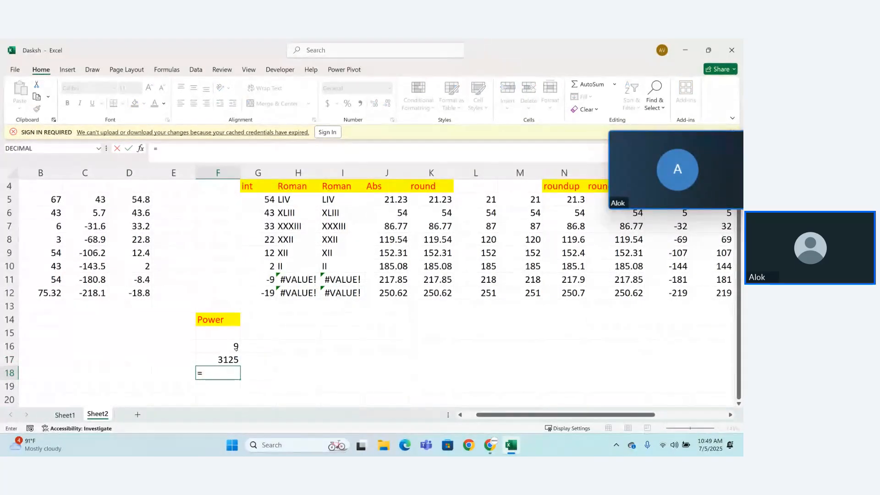
text(power)
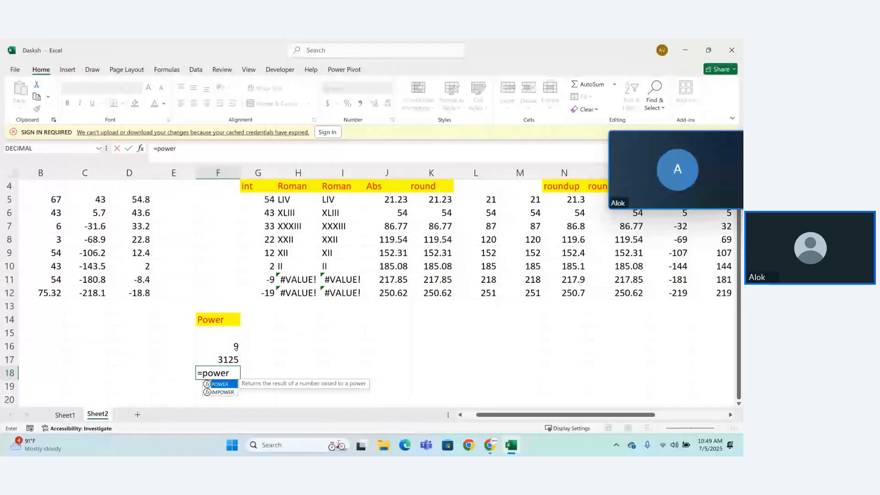
key(Tab)
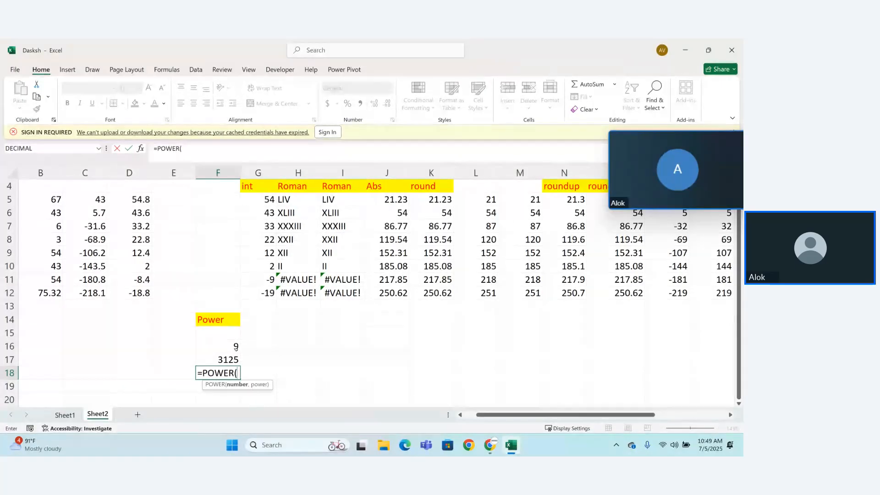
text(25,20)
key(BackSpace)
text())
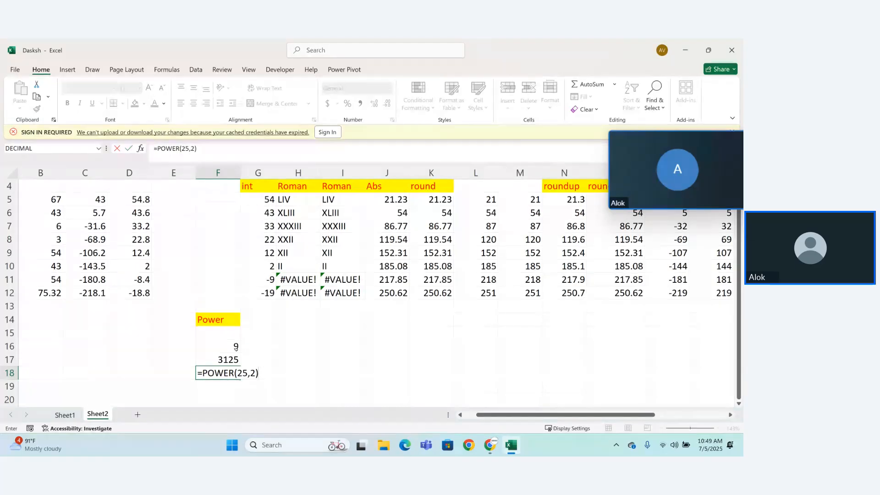
key(Return)
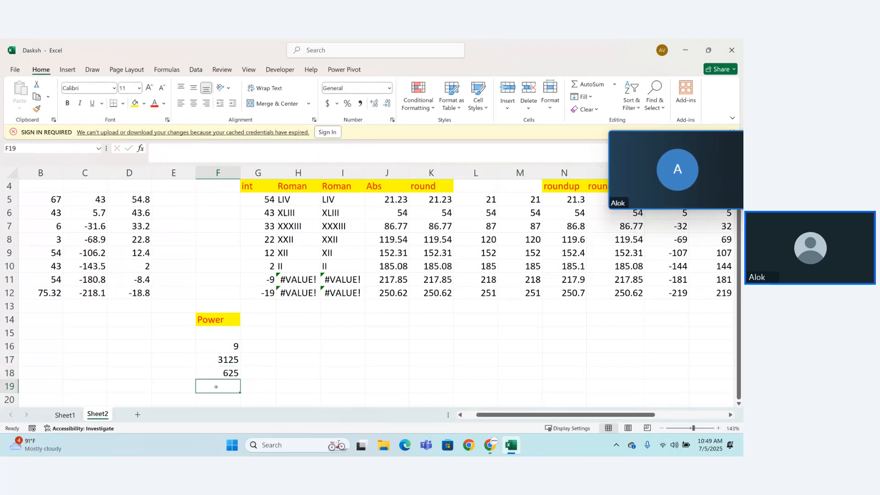
Step: Enter the formula =POWER(2,2) in cell F19 of the Power column
text(=power)
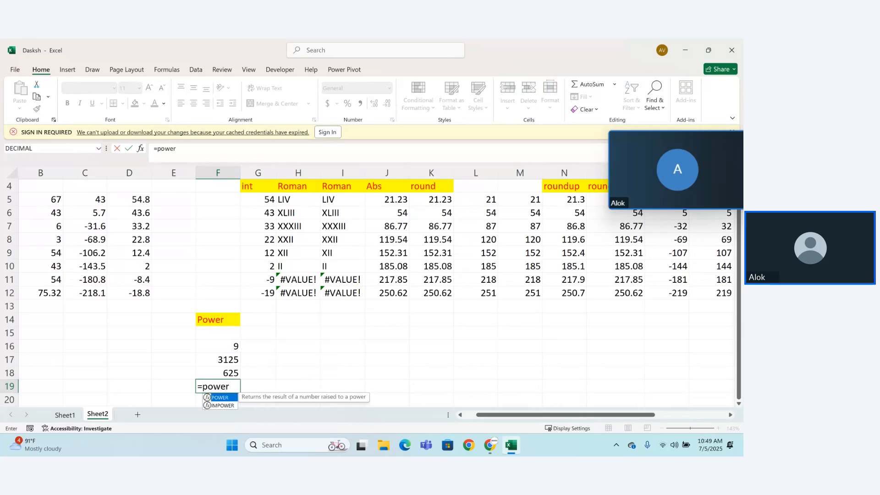
text((2,2)
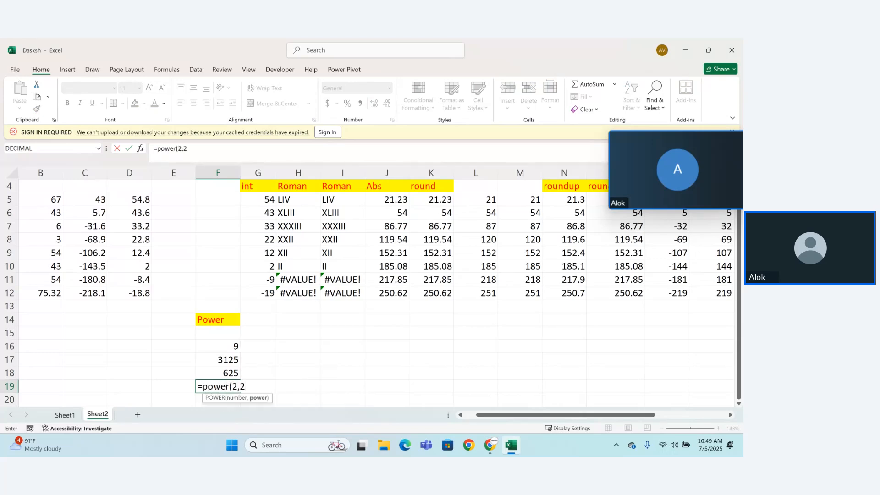
text())
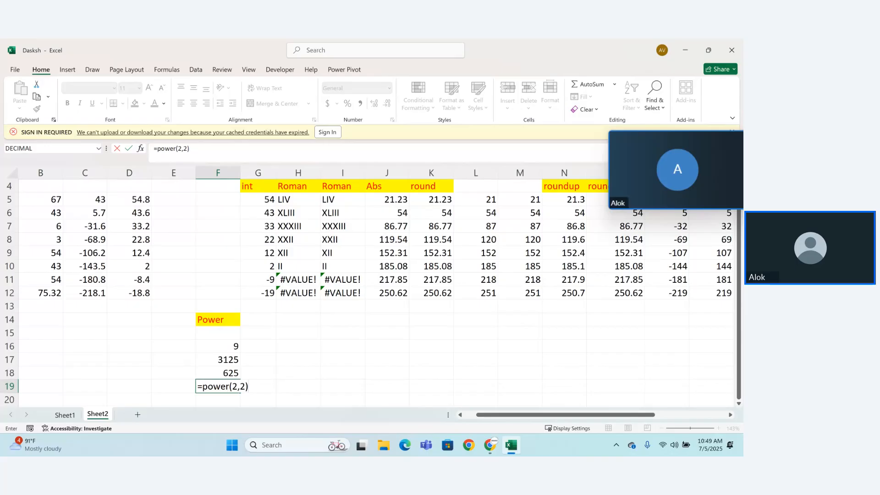
key(Return)
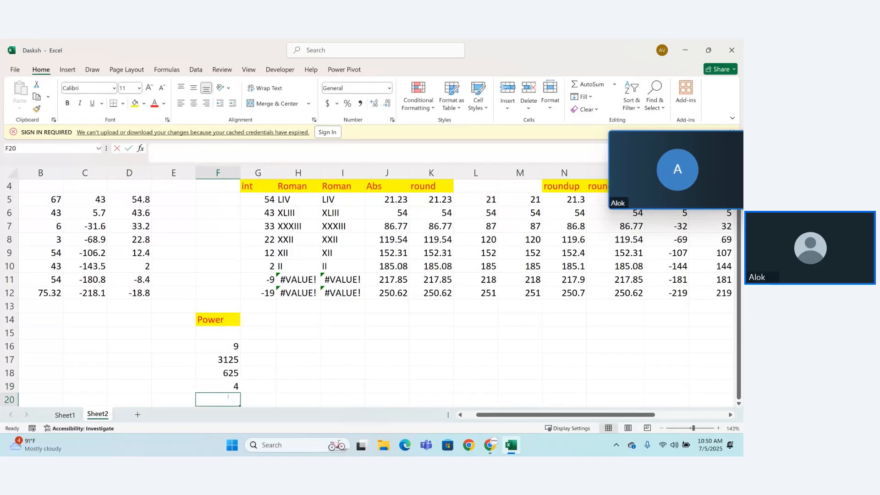
Step: Enter the formula =POWER(2,4) in cell F20 of the Power column
text(=power)
text(()
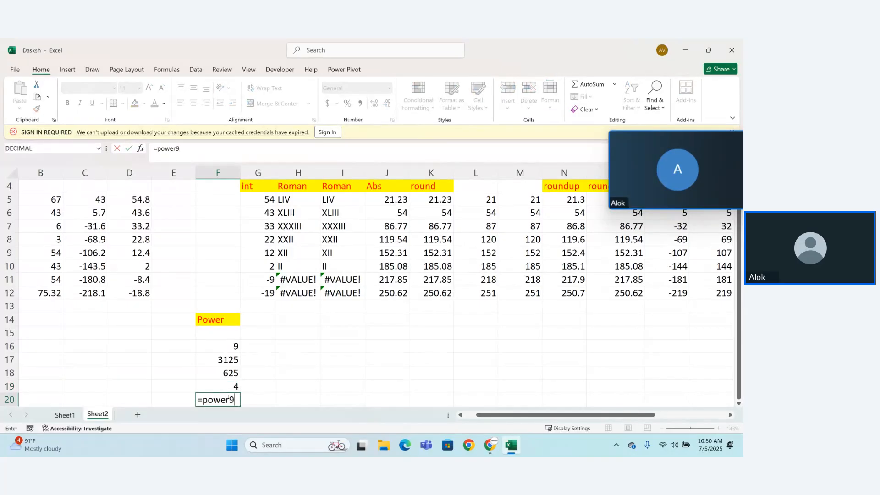
text(2,4))
key(Return)
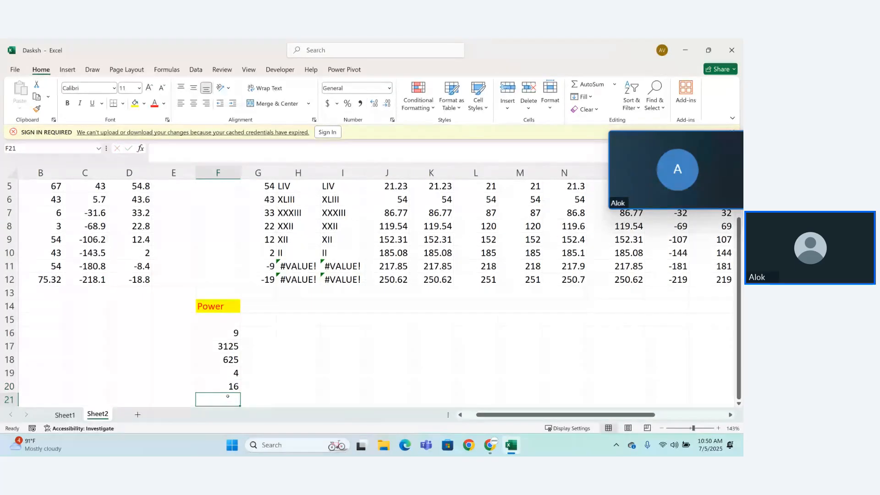
Step: Enter the heading "factorial" in cell G14, beside Power, and format it with yellow fill and red text
click(258, 311)
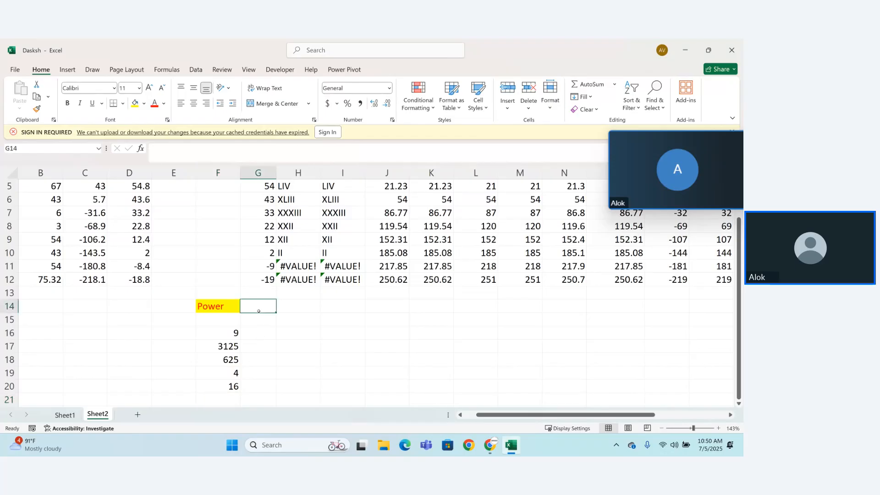
text(facto)
text(rial)
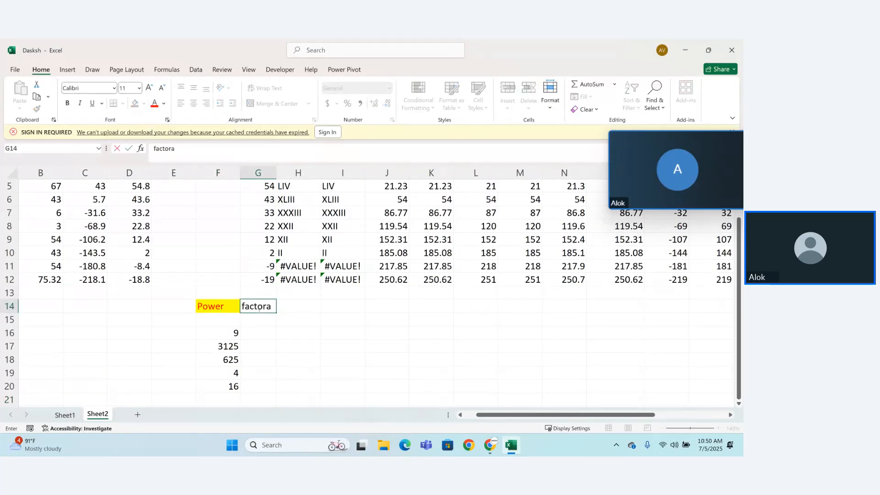
key(ctrl+Return)
key(Return)
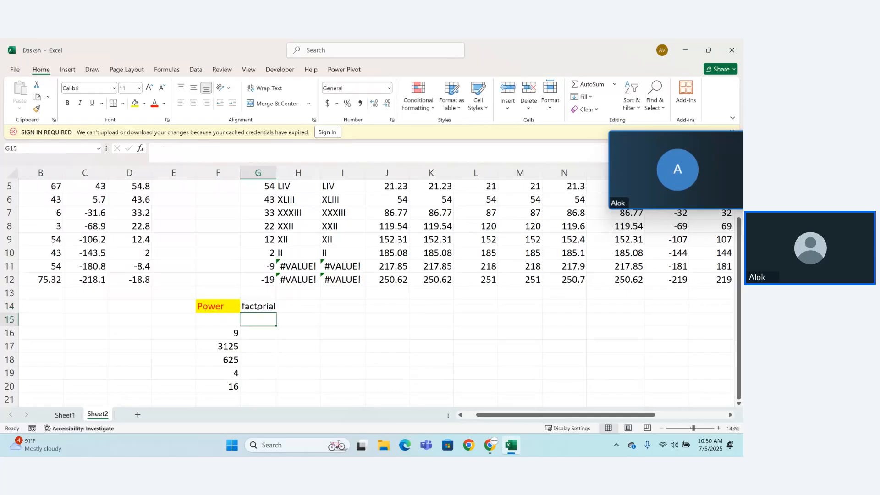
click(258, 307)
click(135, 103)
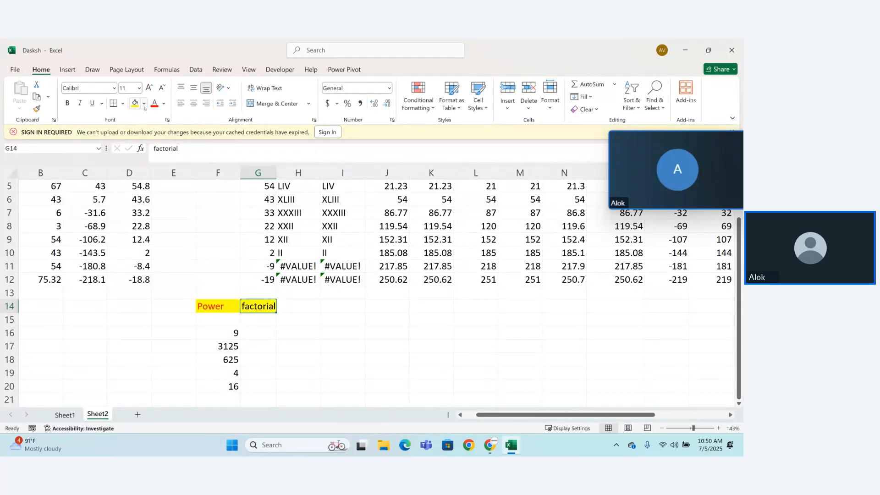
click(155, 102)
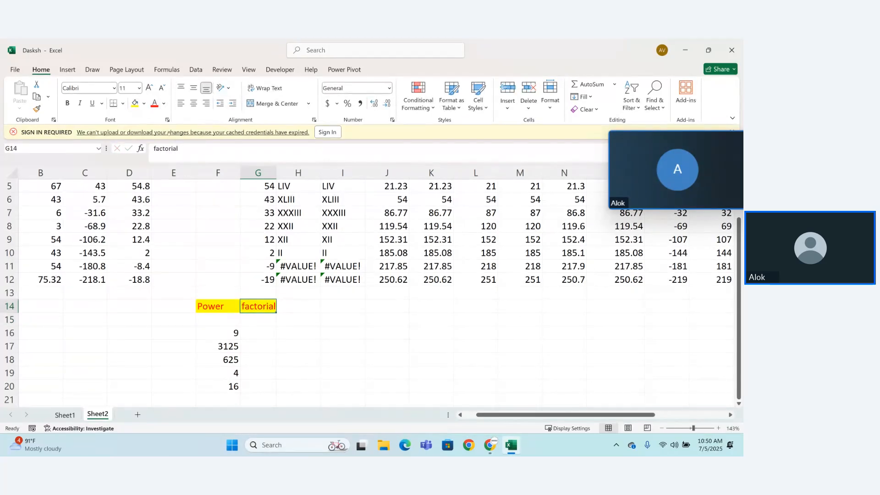
double_click(263, 333)
text(=facto)
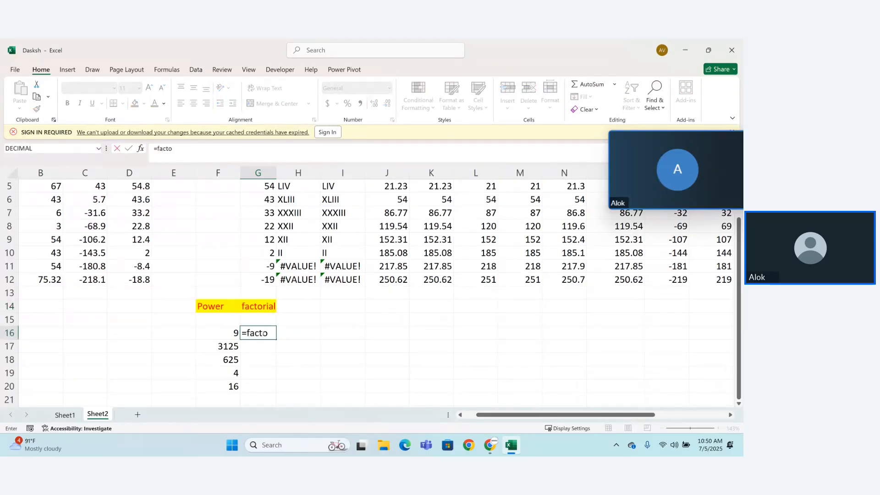
key(BackSpace)
key(Tab)
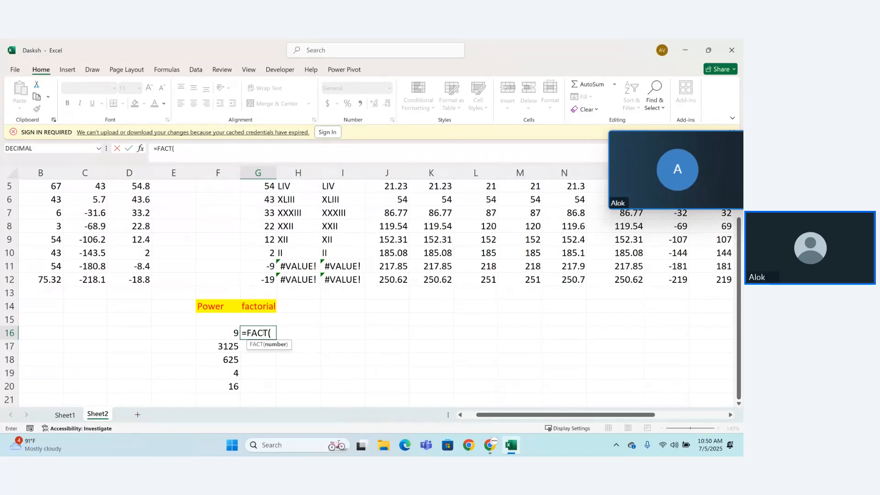
text(5))
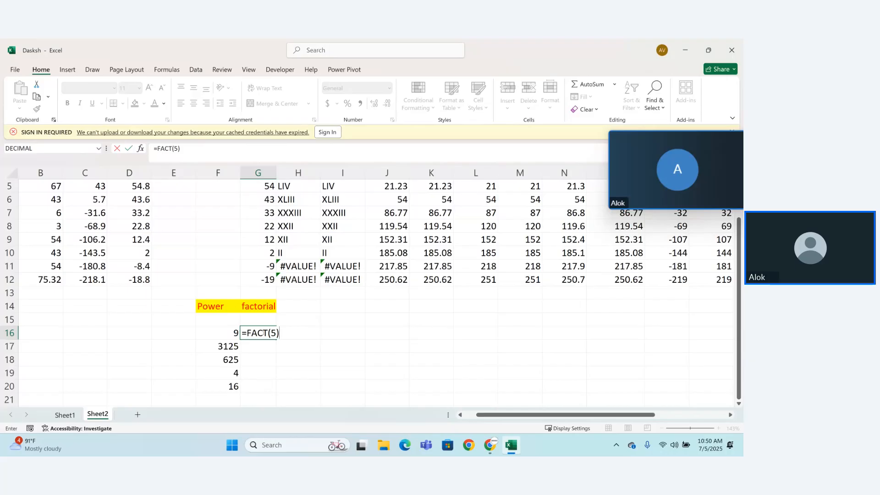
key(BackSpace)
key(BackSpace)
key(BackSpace)
key(BackSpace)
key(BackSpace)
key(BackSpace)
key(BackSpace)
Step: Enter the explanatory text "5 = 4*3*2*1" in cell G16 under the factorial heading
key(BackSpace)
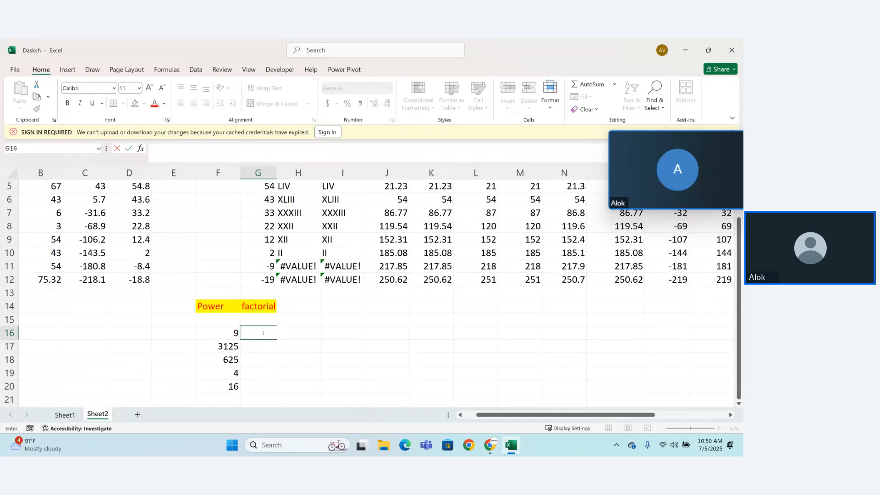
text(5 =)
text(5)
key(BackSpace)
text(4*)
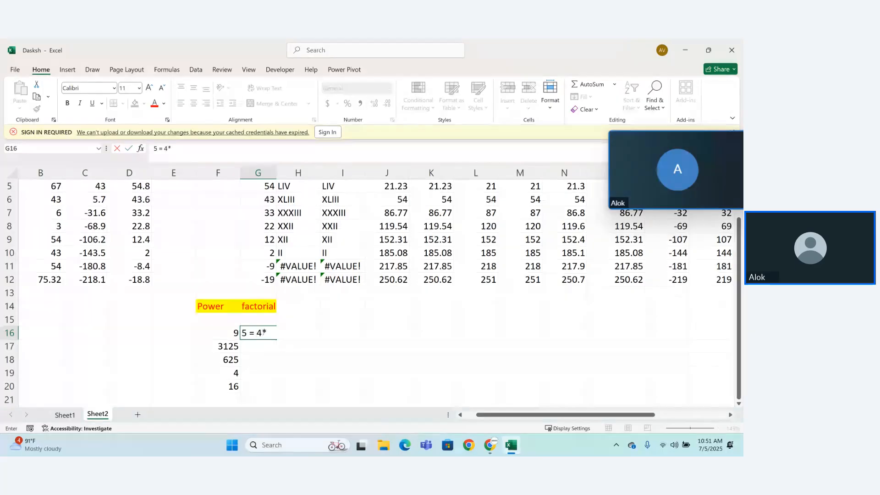
text(3*2*1)
key(Return)
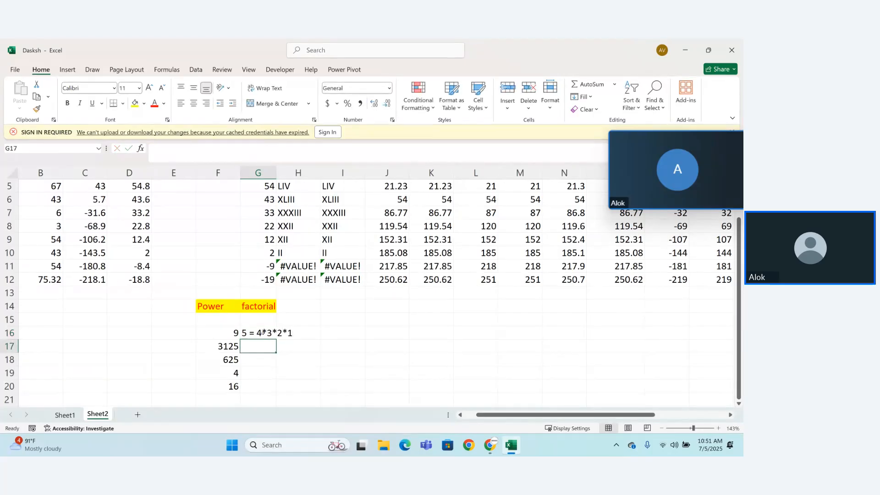
Step: Enter the formula =FACT(5) in cell G17, below the factorial explanation
text(=p)
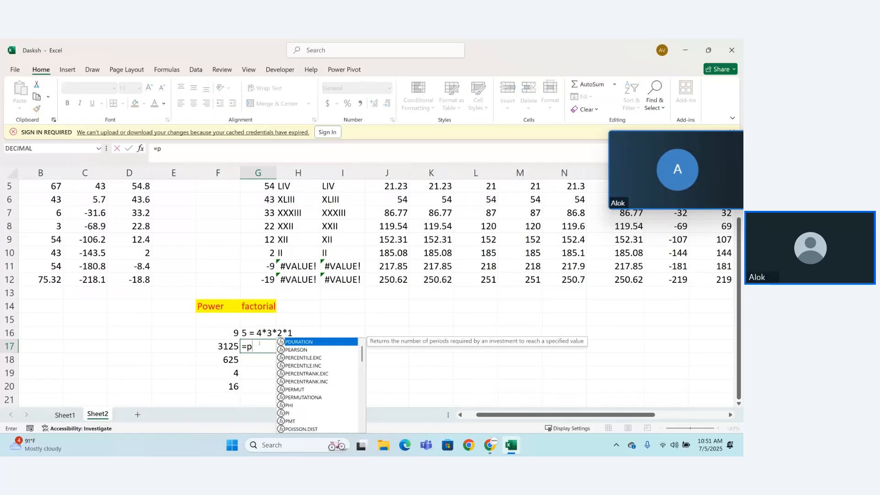
key(BackSpace)
text(fact)
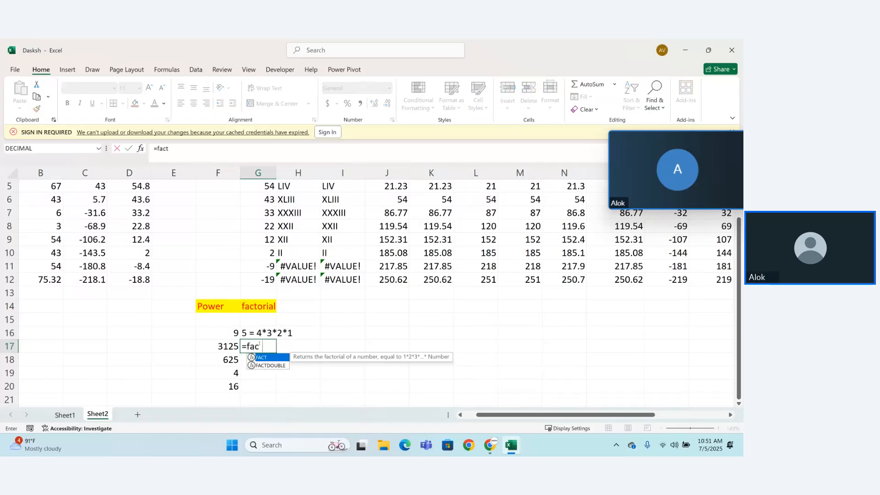
key(Tab)
text(5)
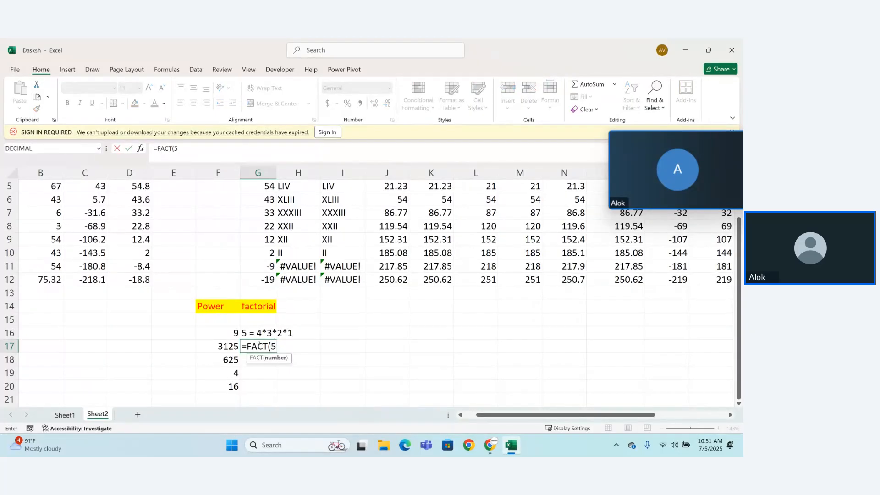
text())
key(Return)
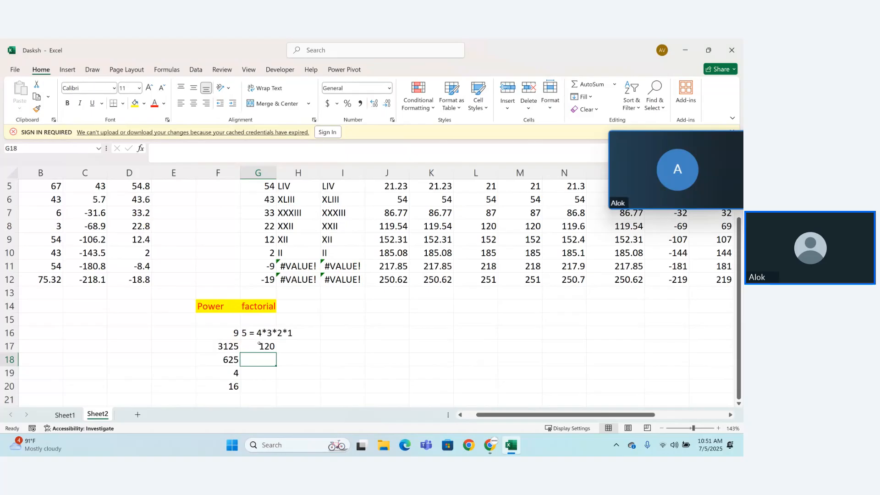
drag(265, 334, 292, 336)
click(293, 336)
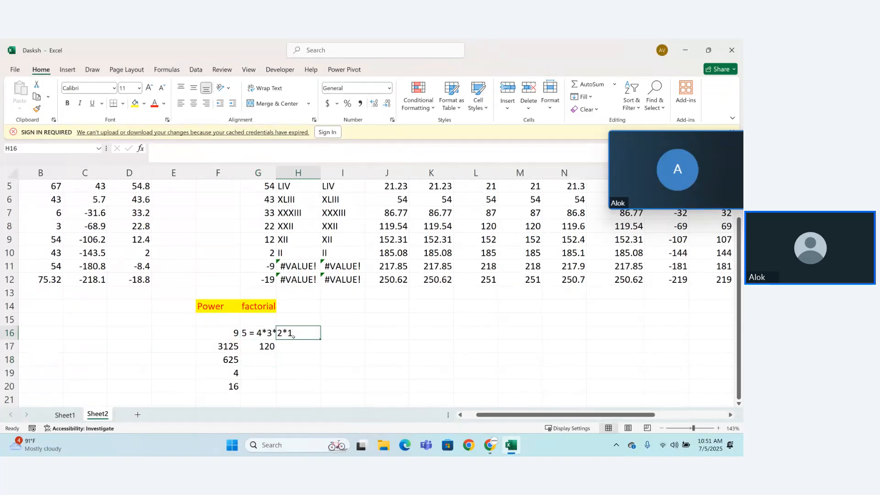
click(265, 347)
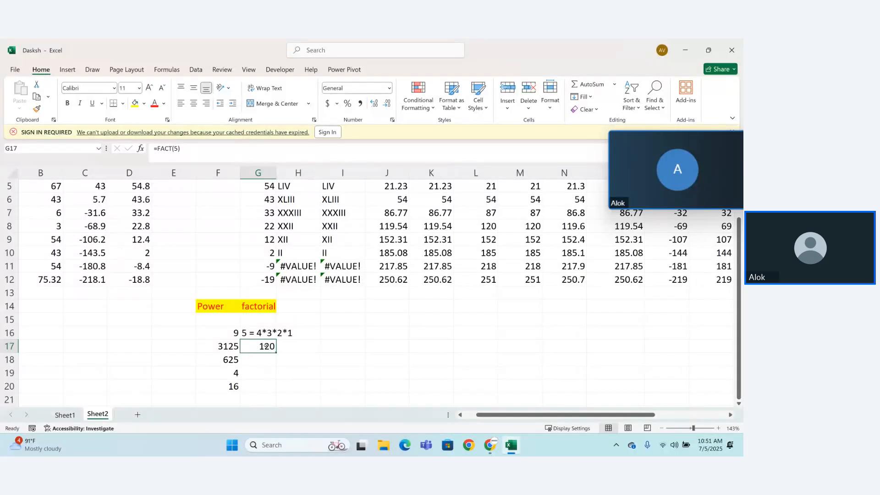
Step: Enter the formula =FACT(12) in cell G18 and widen column G to fit the full result
click(265, 360)
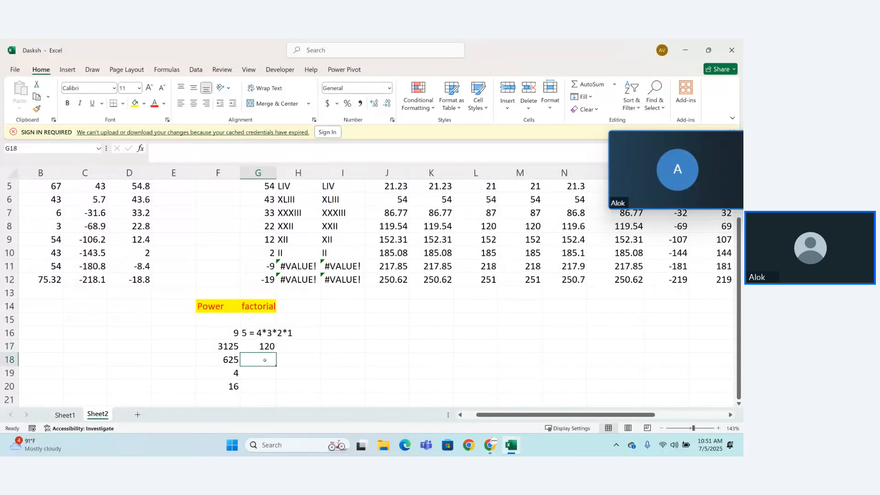
text(=EXACT)
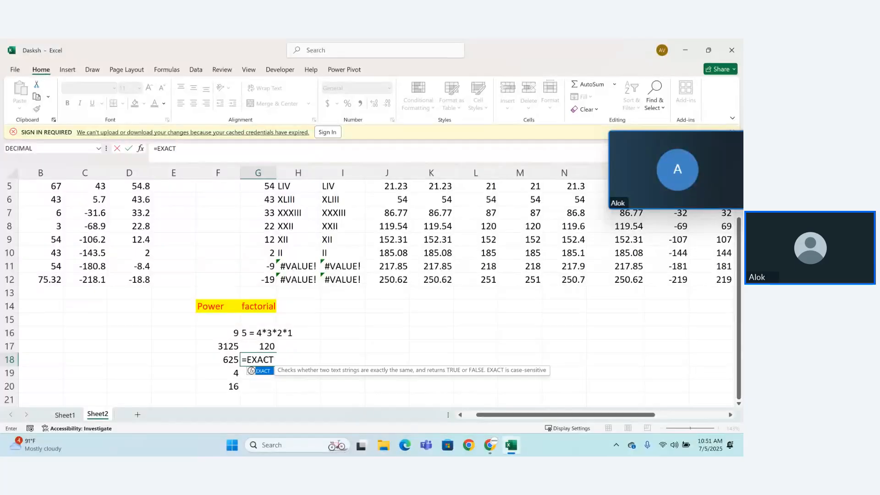
key(BackSpace)
key(BackSpace)
key(BackSpace)
key(BackSpace)
key(BackSpace)
text(fa)
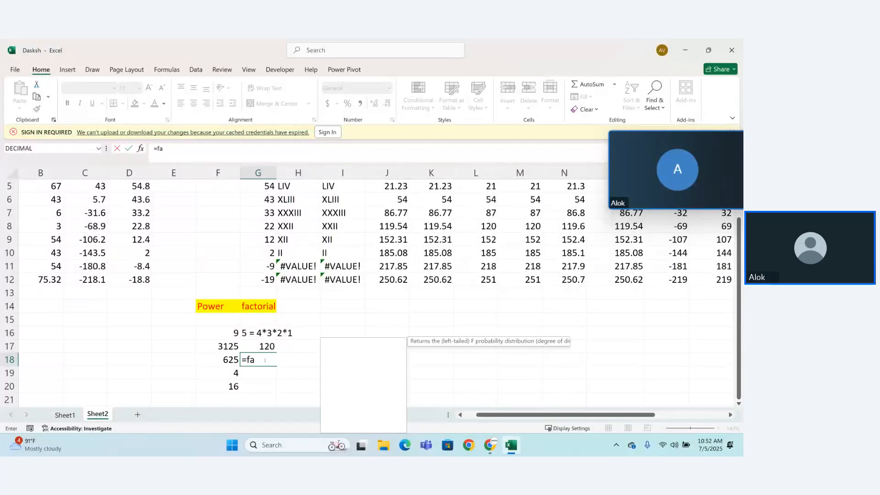
text(c)
key(Tab)
text(1)
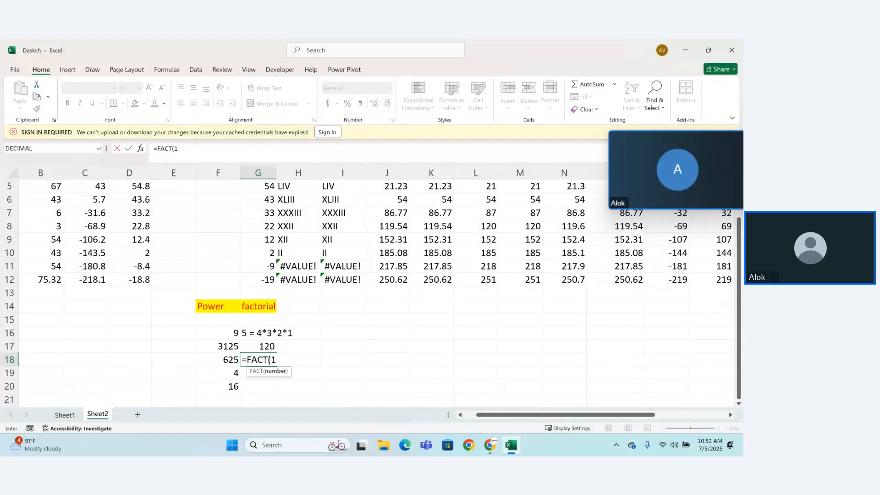
text(2))
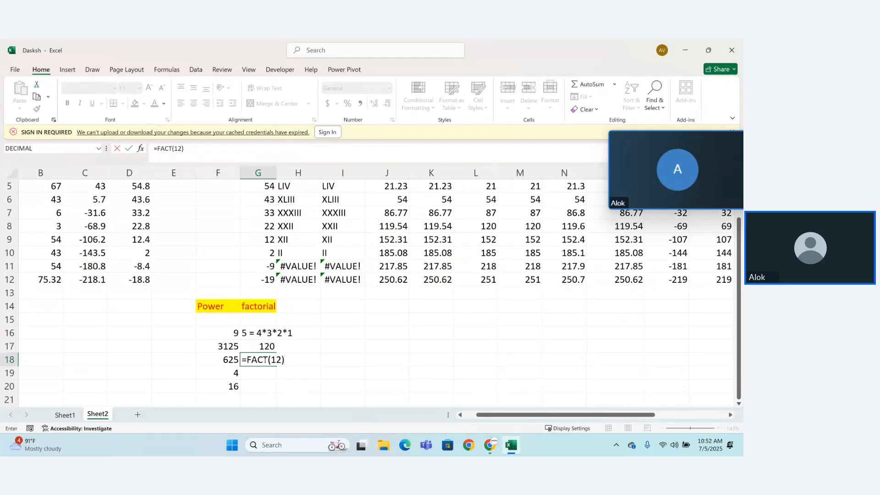
key(Return)
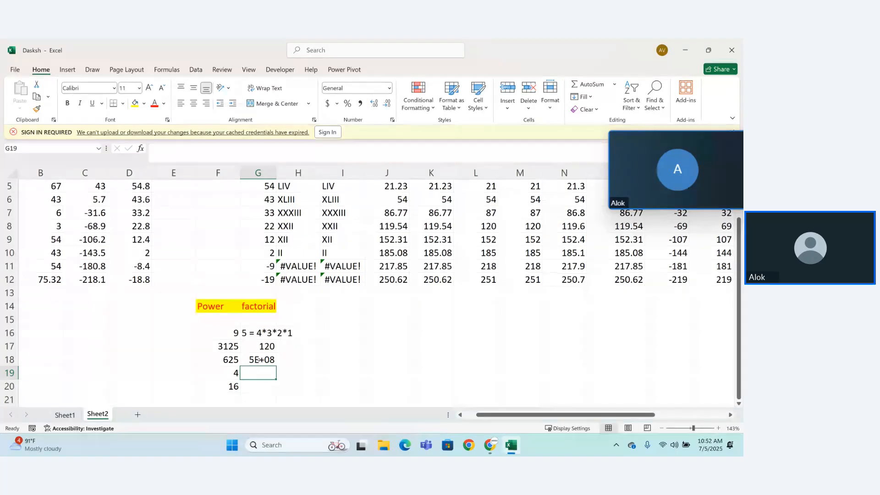
click(258, 360)
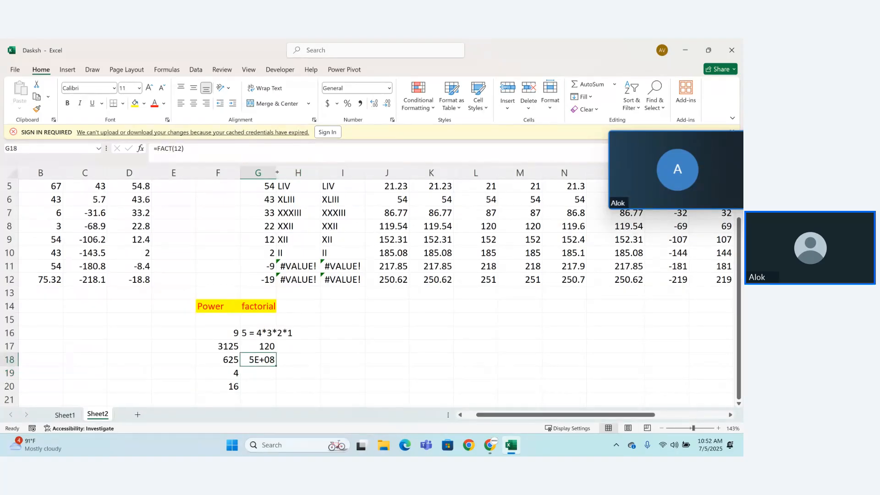
drag(276, 173, 296, 173)
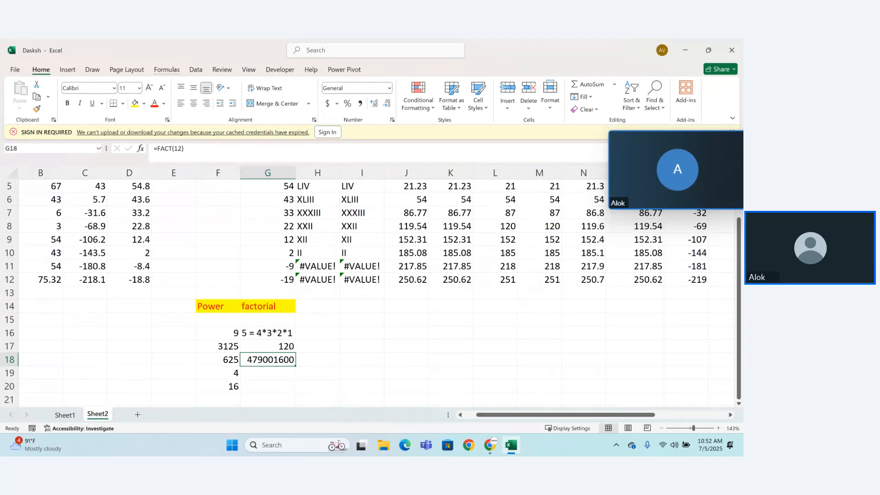
click(166, 69)
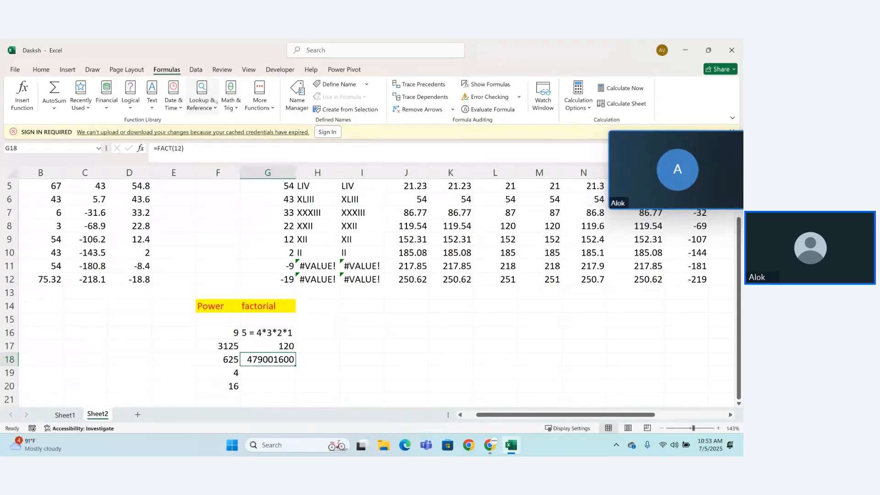
click(230, 102)
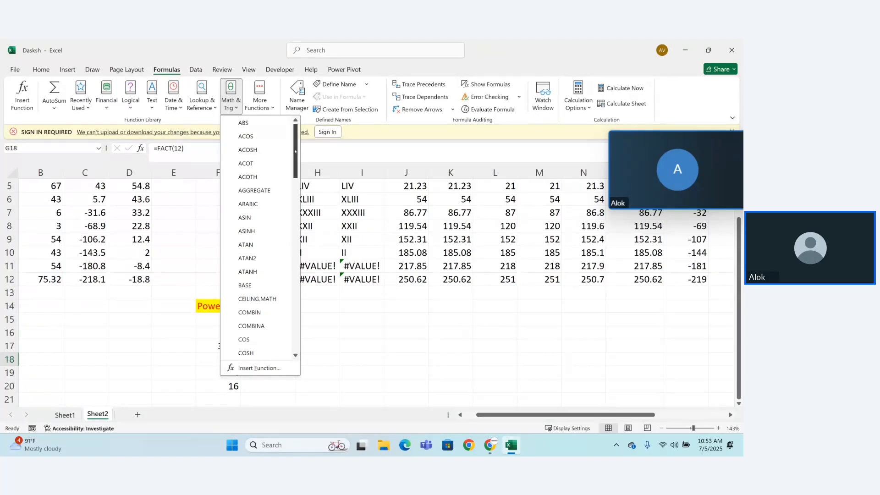
drag(295, 151, 298, 282)
click(323, 309)
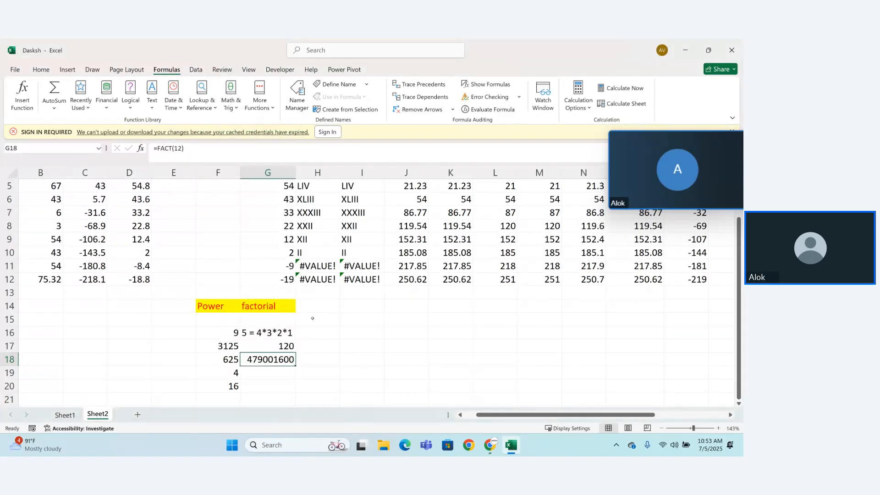
Step: Turn the explanatory text in cell G16 into the formula = 4*3*2*1 by removing the leading 5
double_click(248, 333)
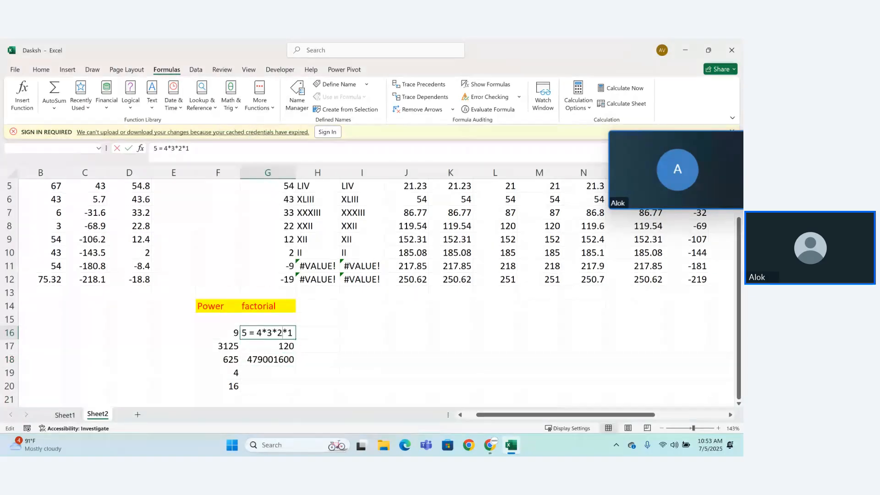
key(Home)
key(Delete)
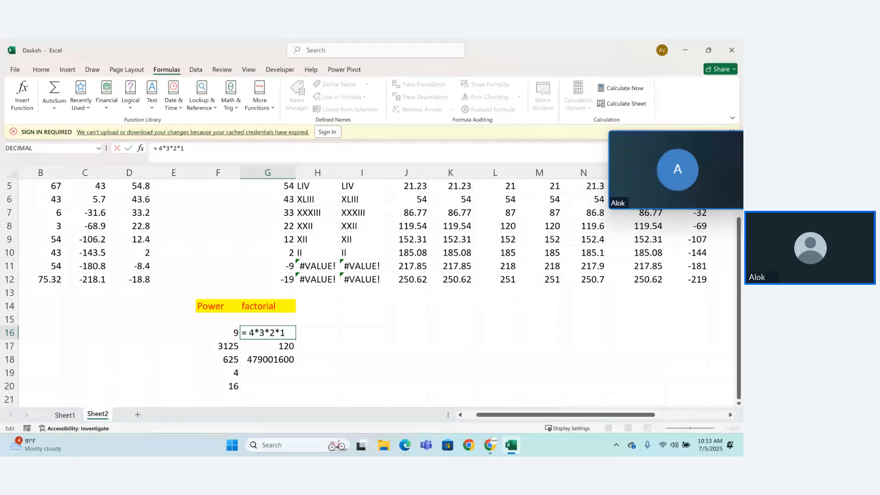
key(Return)
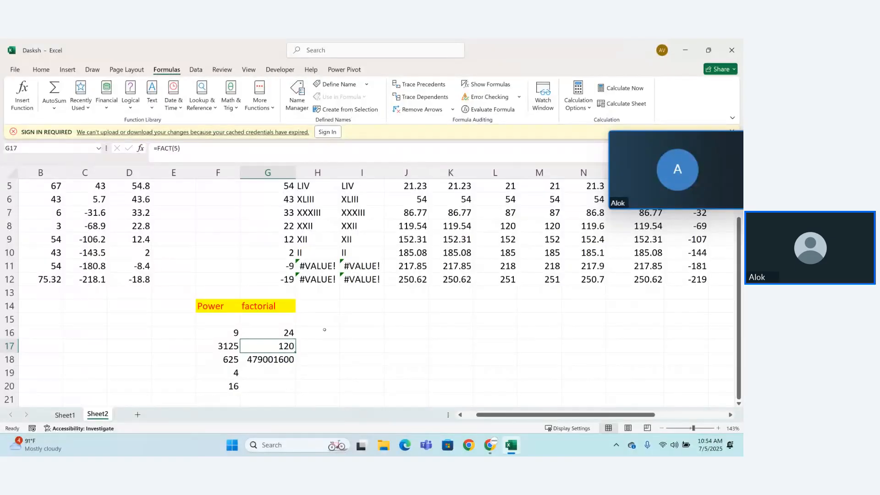
click(325, 329)
text(fact)
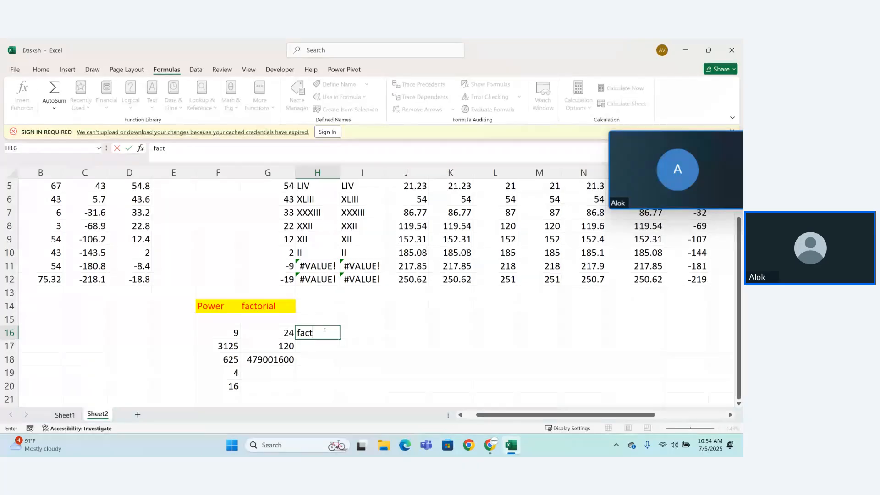
click(324, 329)
key(BackSpace)
key(BackSpace)
key(BackSpace)
key(BackSpace)
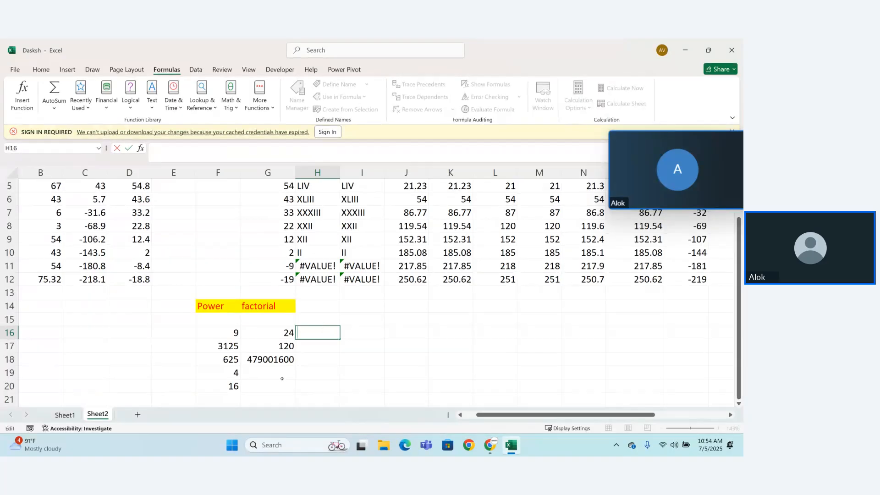
Step: Enter the formula =FACT(2) in cell G19 of the factorial column
click(282, 378)
text(=fact(2)
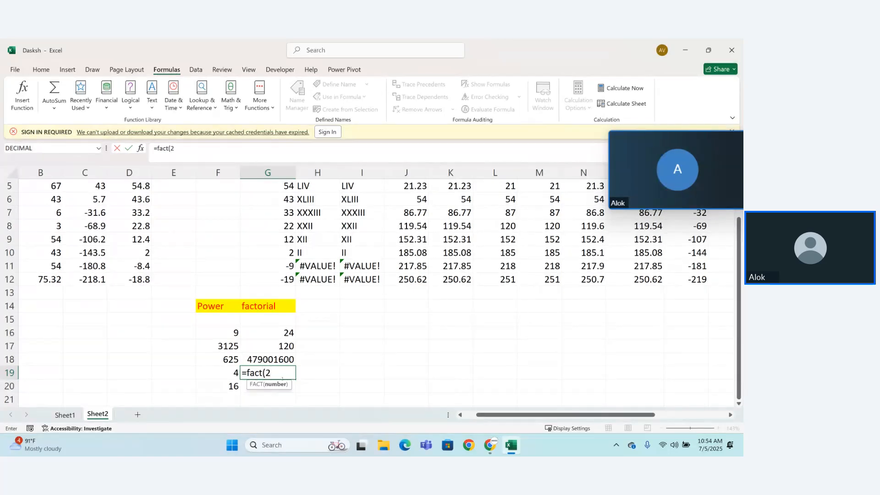
text())
key(Return)
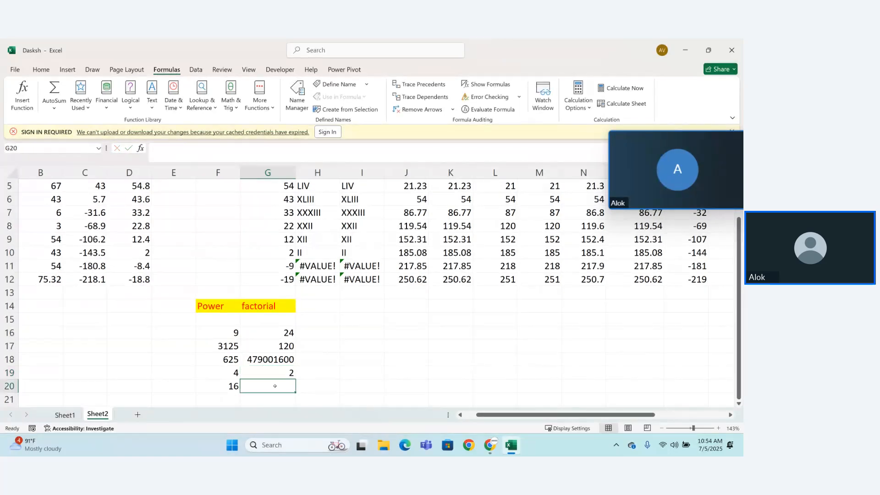
Step: Enter the formula =FACT(1) in cell G20 of the factorial column
text(=fact)
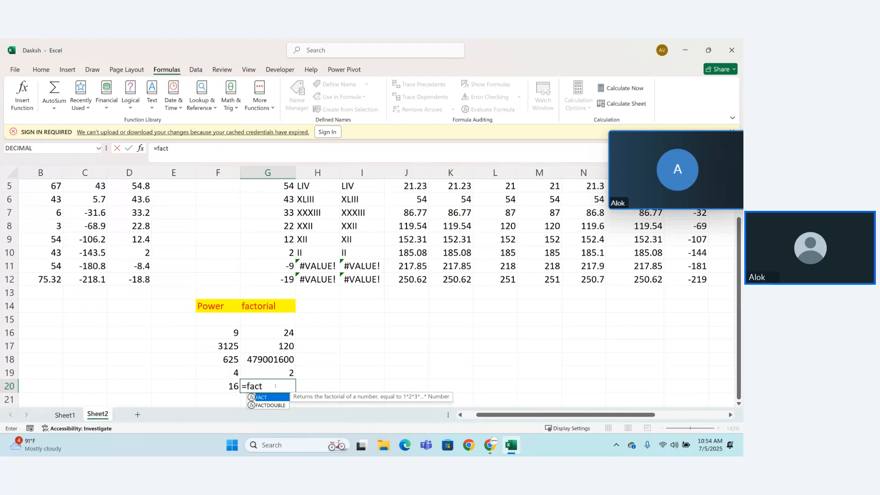
text((1)
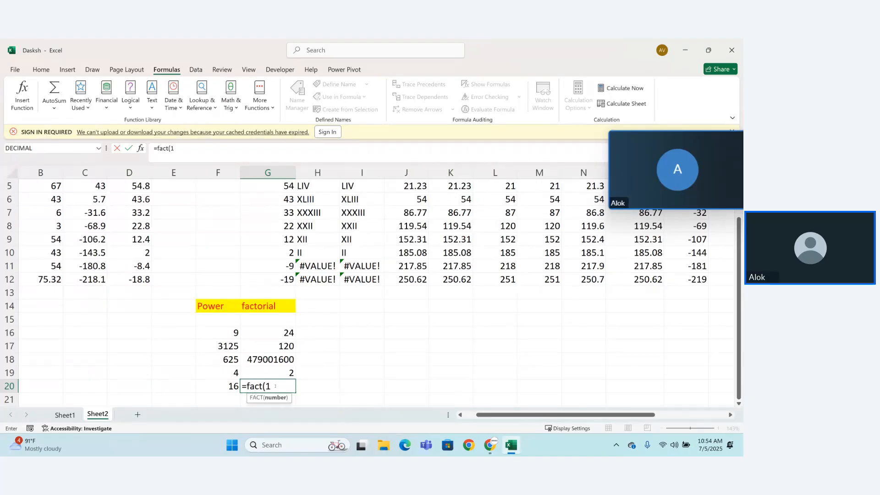
text())
key(Return)
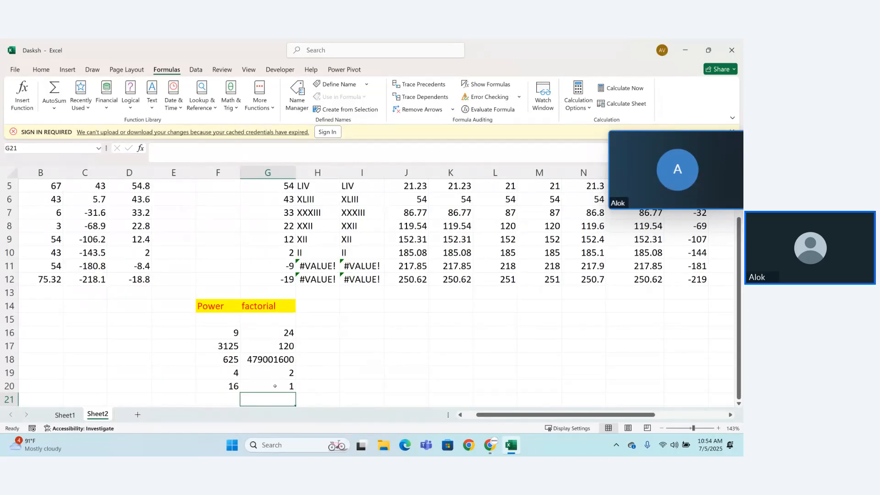
click(320, 305)
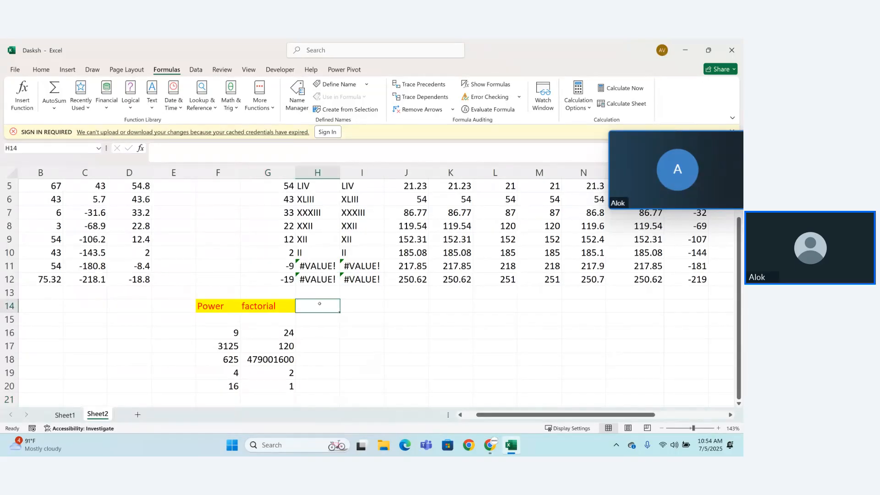
text(p)
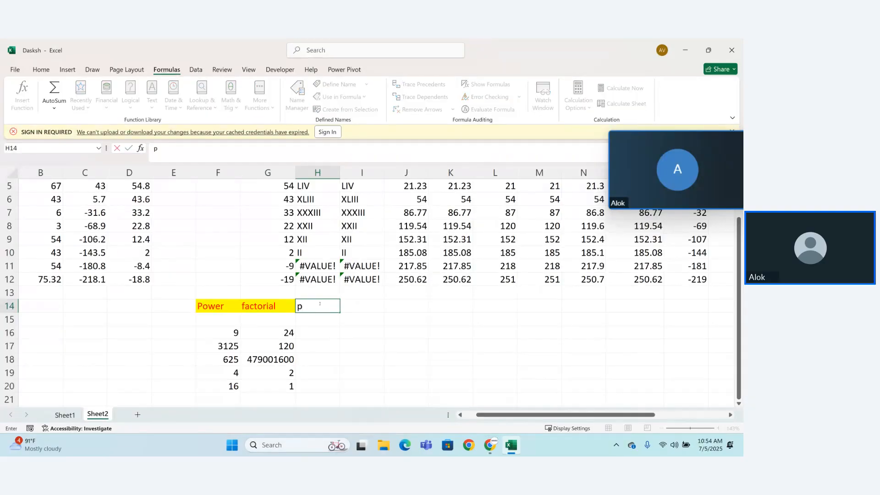
key(BackSpace)
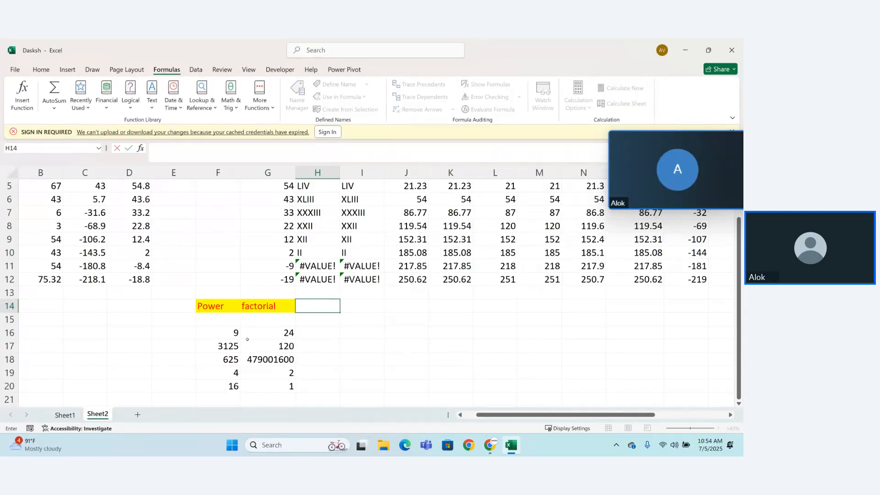
click(230, 335)
click(280, 331)
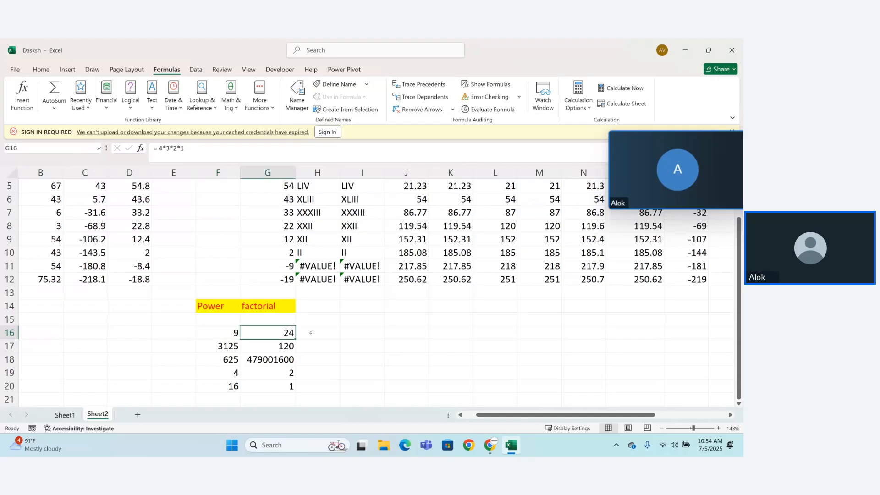
Step: Enter the formula =G16*F16 in cell H16 to multiply the factorial and Power values
click(319, 333)
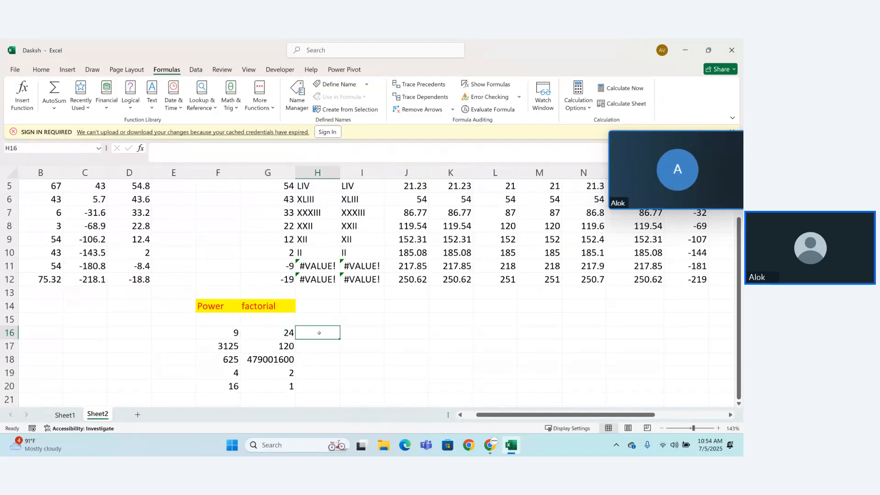
text(=)
click(278, 333)
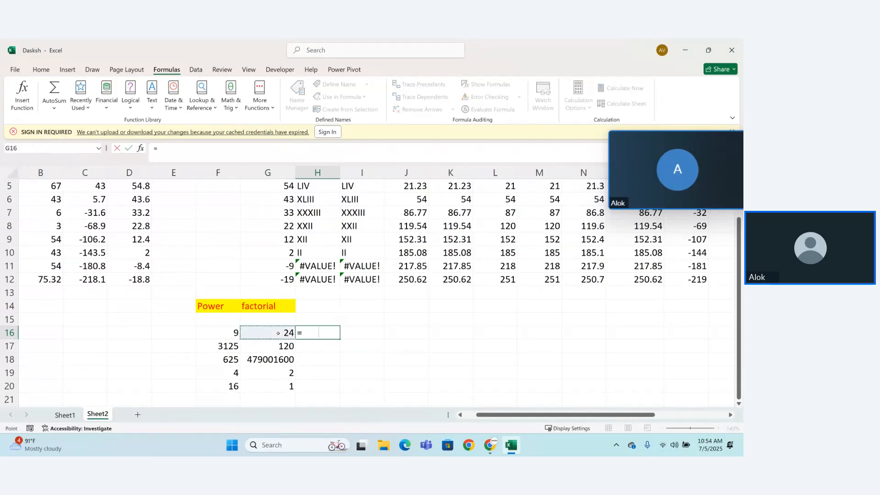
text(*)
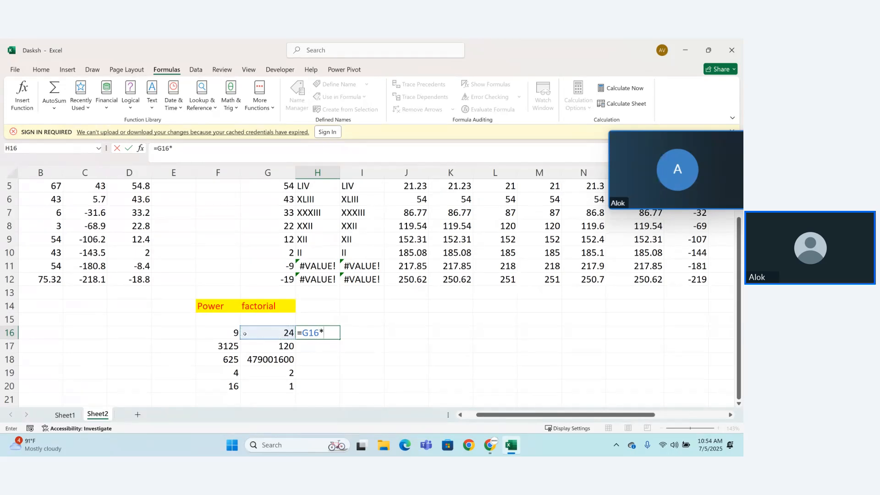
click(235, 334)
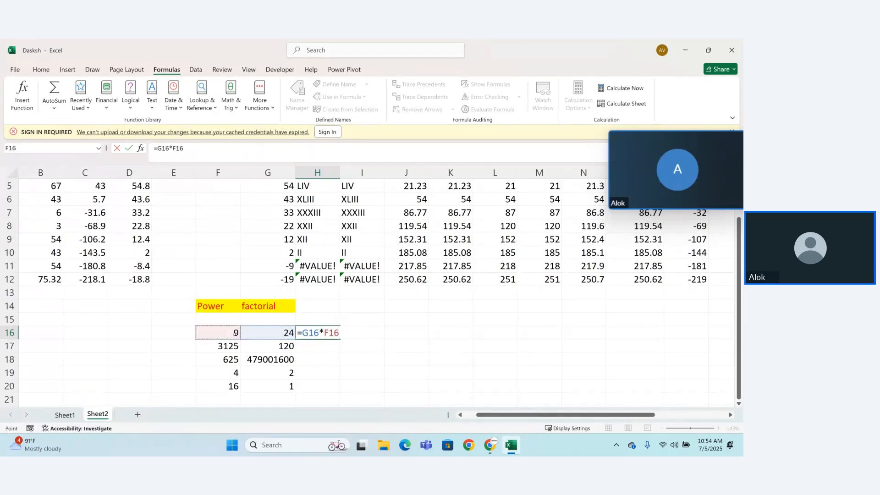
key(Return)
Step: Fill the product formula from H16 down to H20 and widen column H to show the larger numbers
click(320, 333)
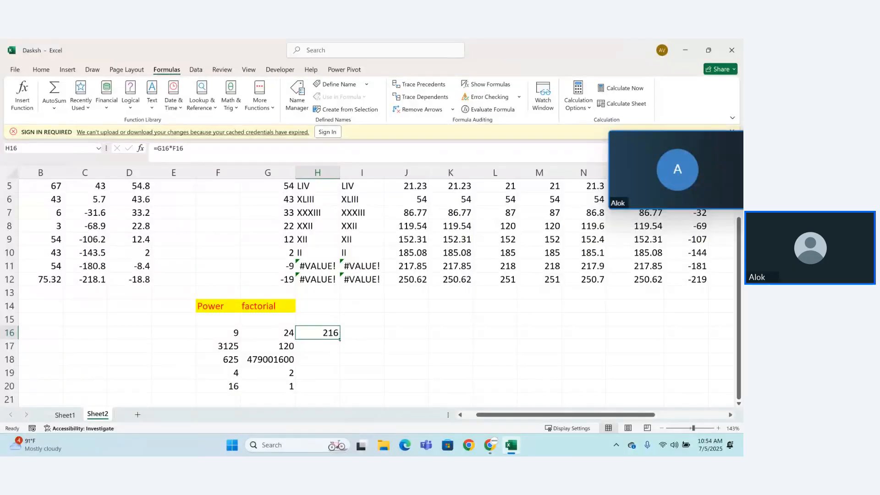
drag(340, 340, 340, 390)
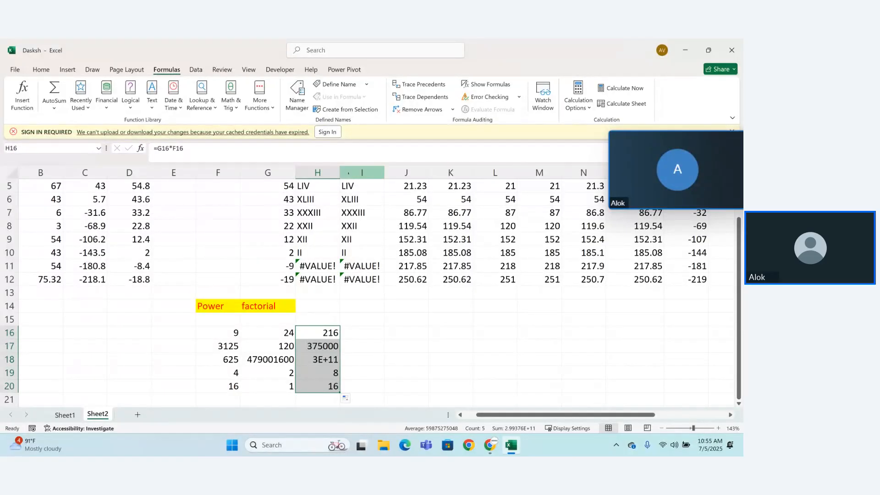
drag(340, 172, 371, 172)
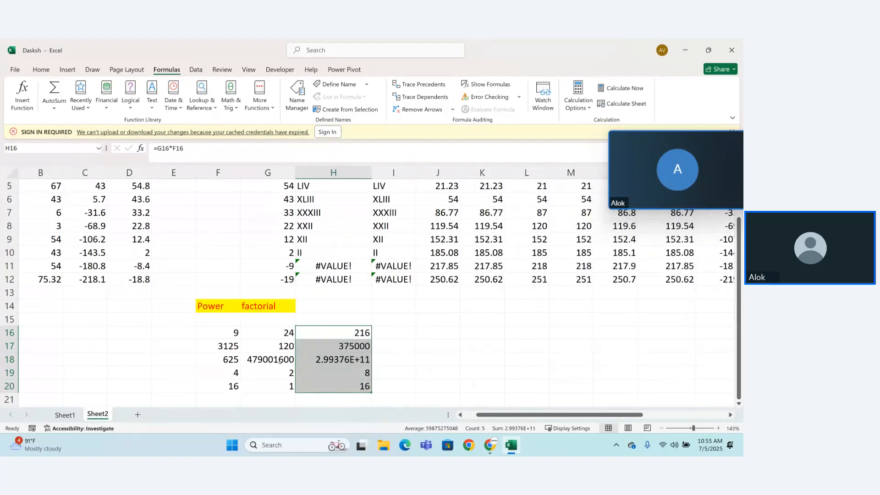
Step: Inspect the formula and its referenced cells in H18 without changing it
click(338, 361)
key(F2)
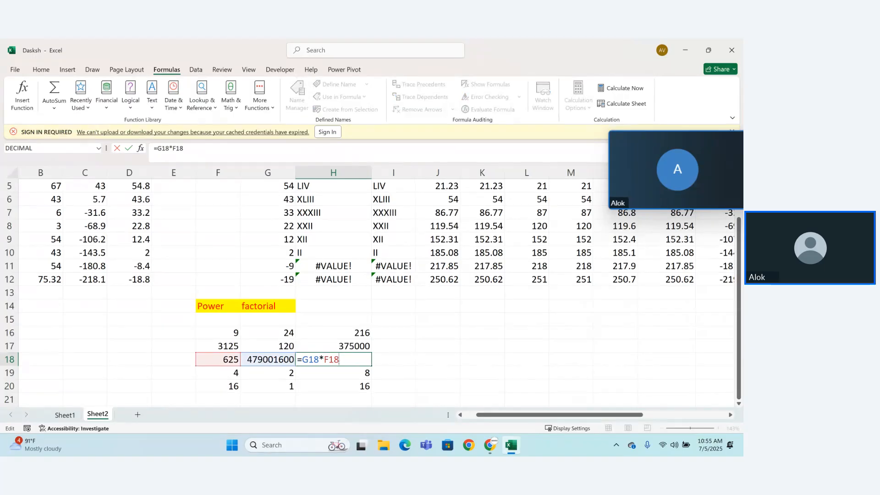
key(Escape)
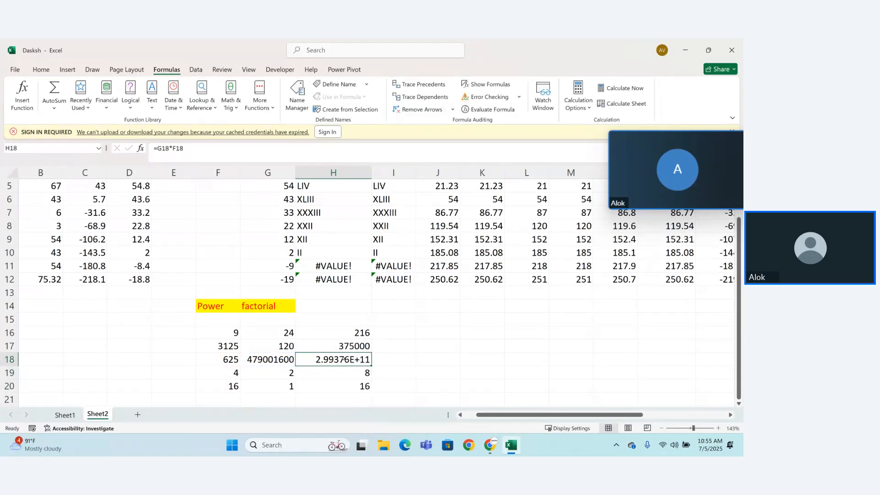
Step: Format cell H18 as Number and widen column H so the full value fits
click(43, 69)
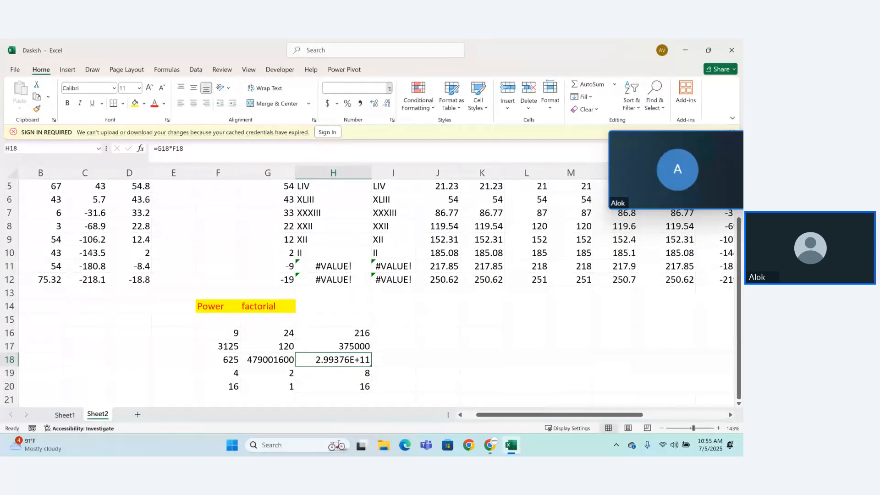
click(389, 88)
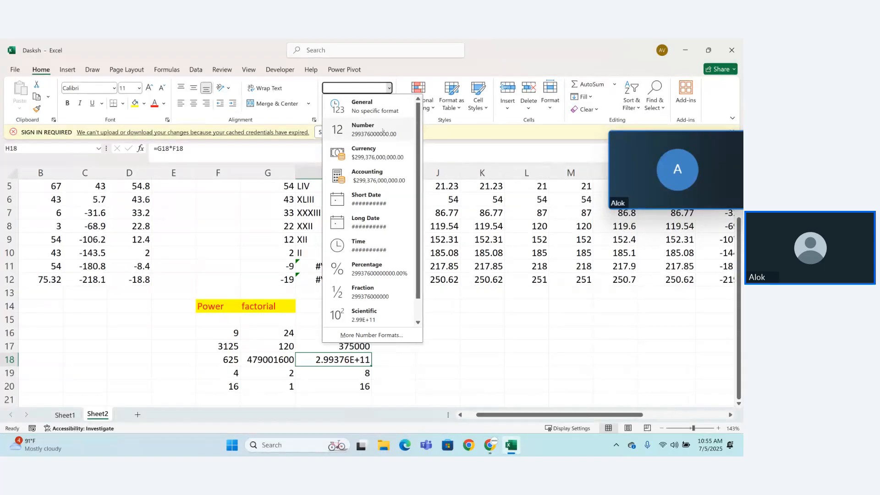
click(383, 130)
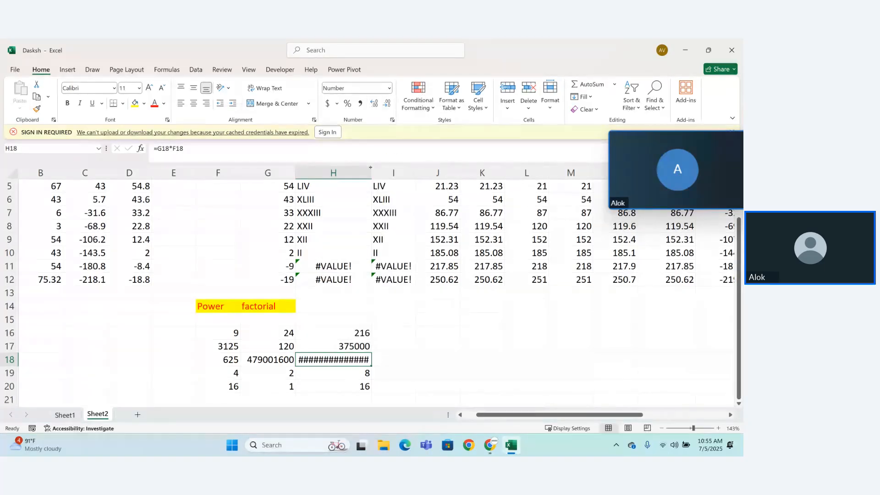
drag(370, 168, 408, 170)
Step: Enter the formula =PRODUCT(F16,G16) in cell I16 and fill it down to I20
click(435, 338)
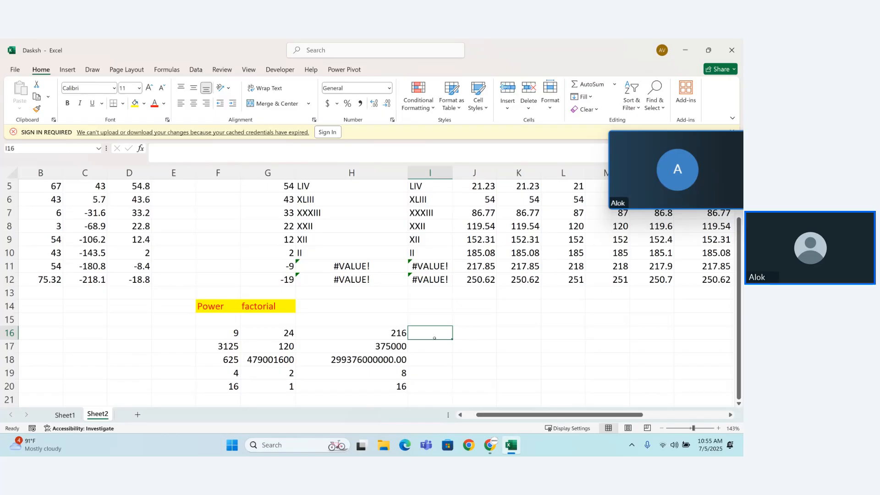
text(=pr)
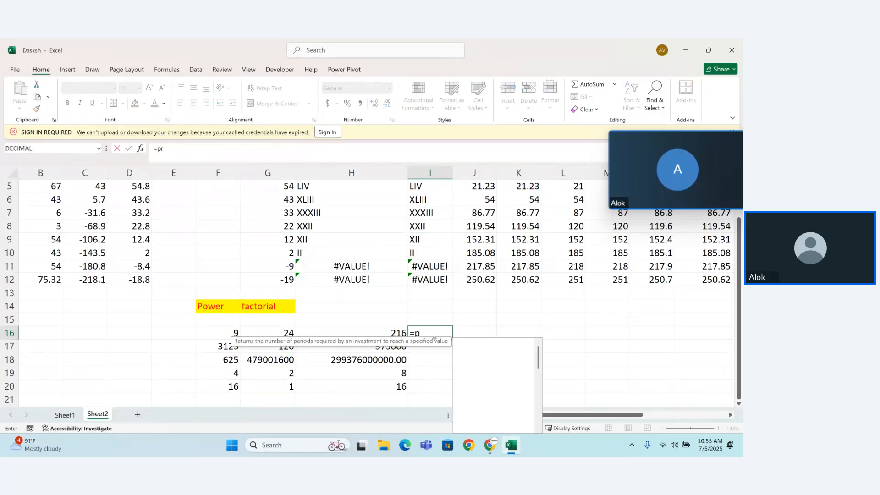
text(od)
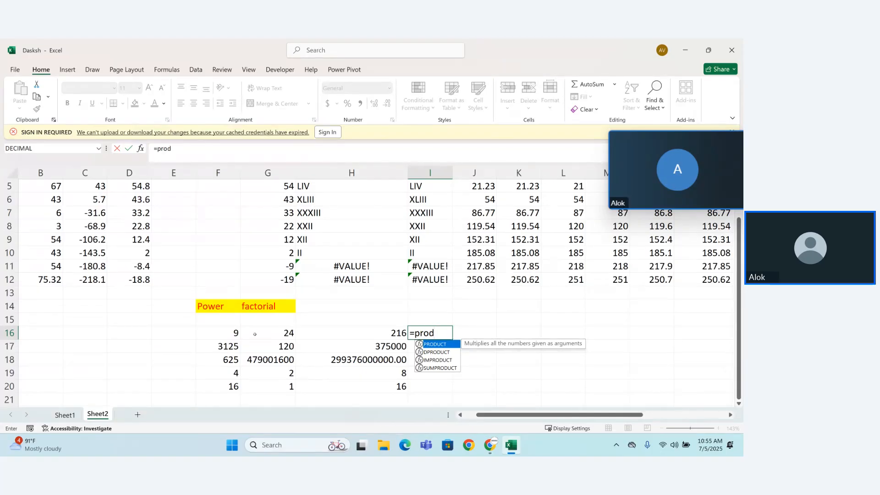
key(Tab)
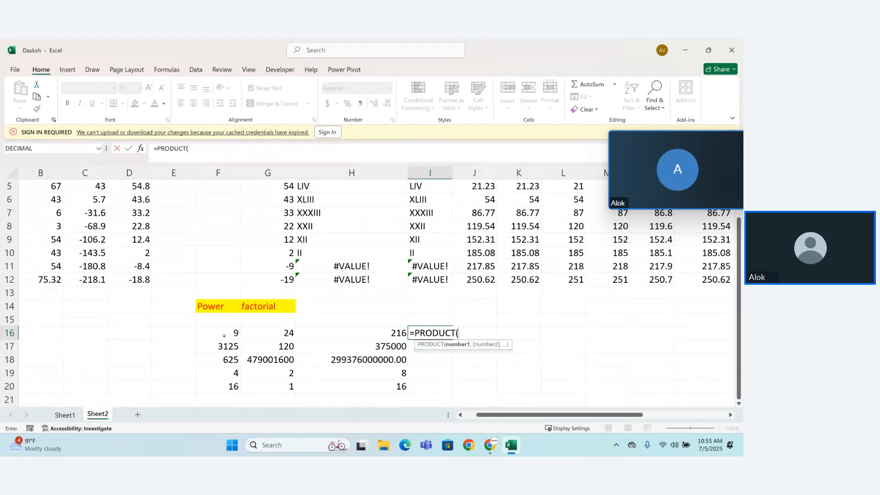
click(224, 335)
text(,)
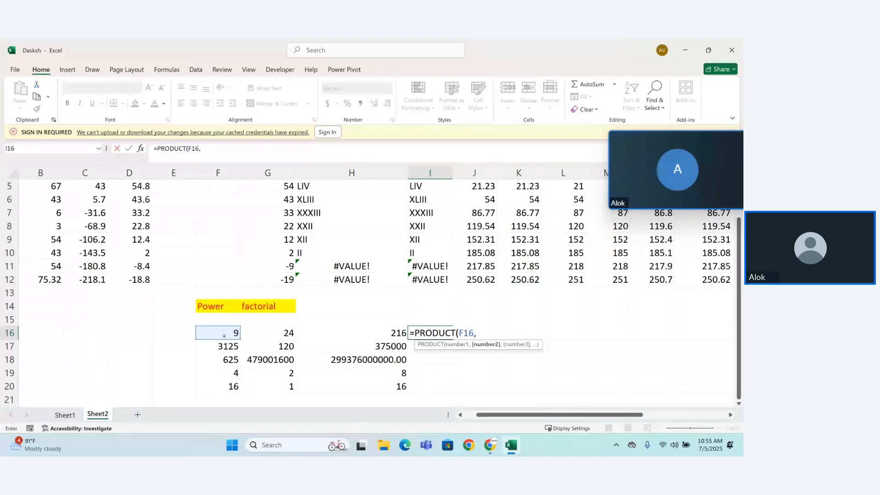
click(262, 333)
text())
key(Return)
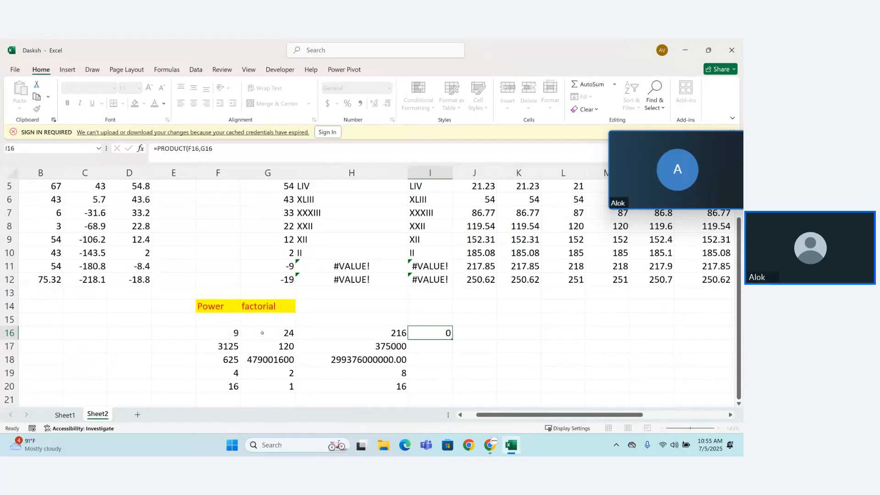
click(443, 336)
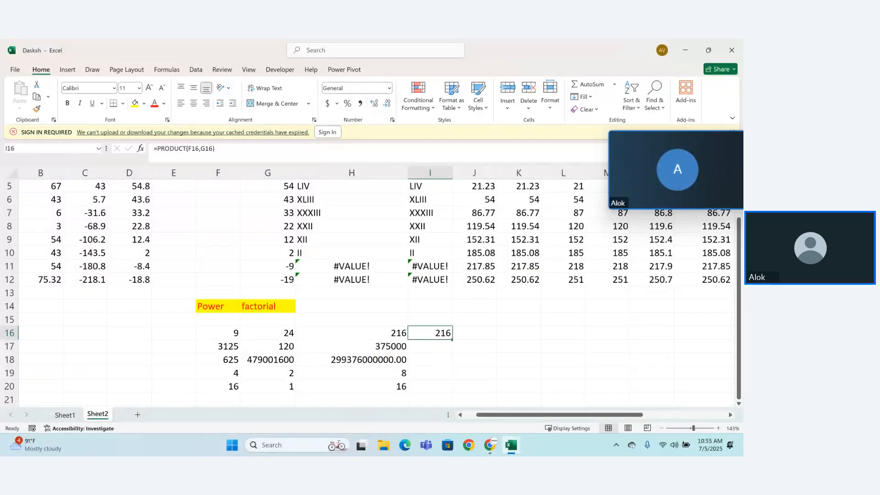
drag(452, 340, 450, 389)
Step: Enter the heading "Product" in cell I14 and give it a yellow fill with red text
click(427, 308)
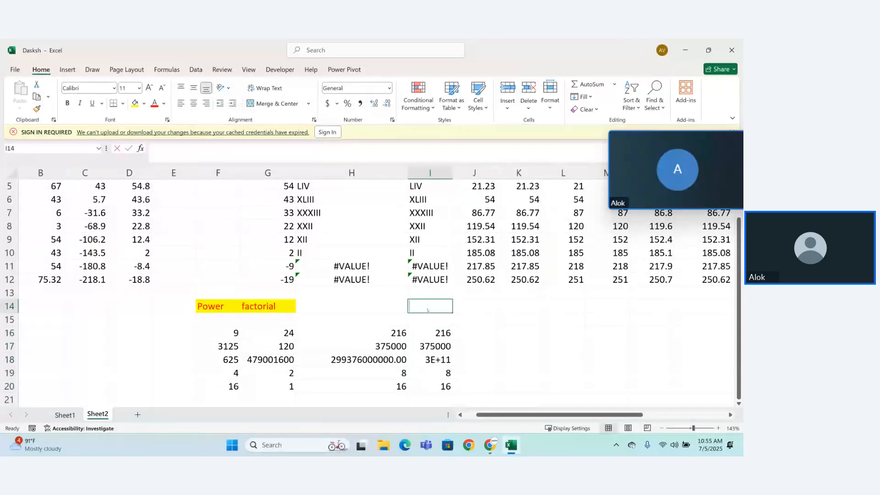
text(Product)
key(Return)
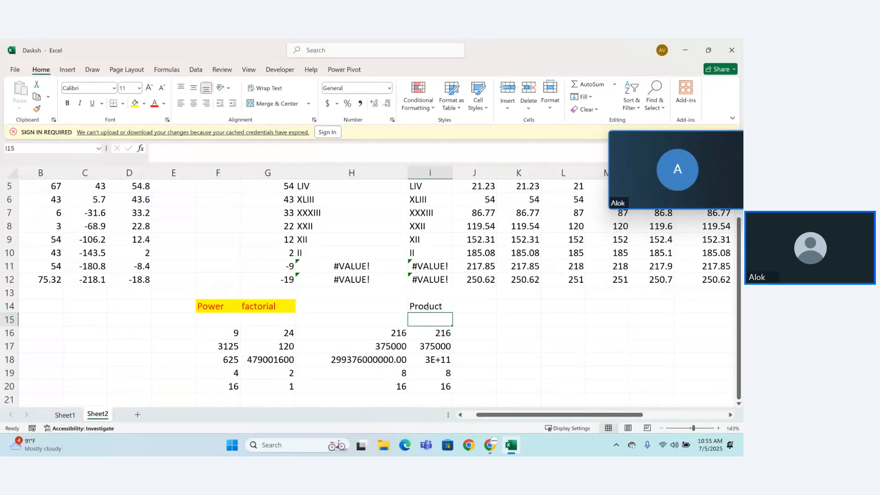
click(427, 308)
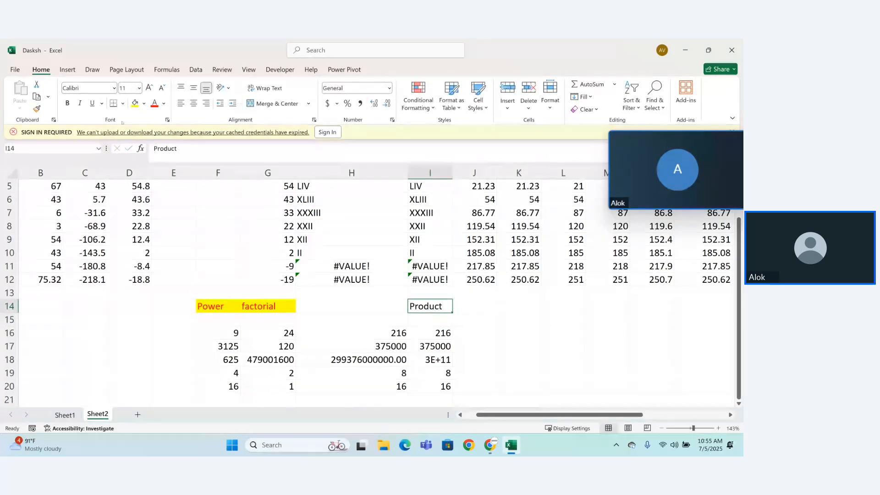
click(134, 104)
click(151, 105)
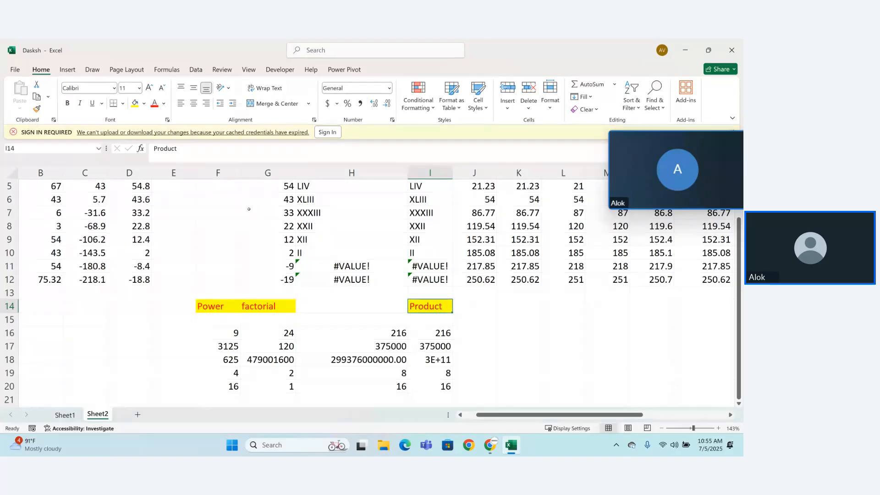
Step: Enter a second heading "product" in cell J14
click(479, 309)
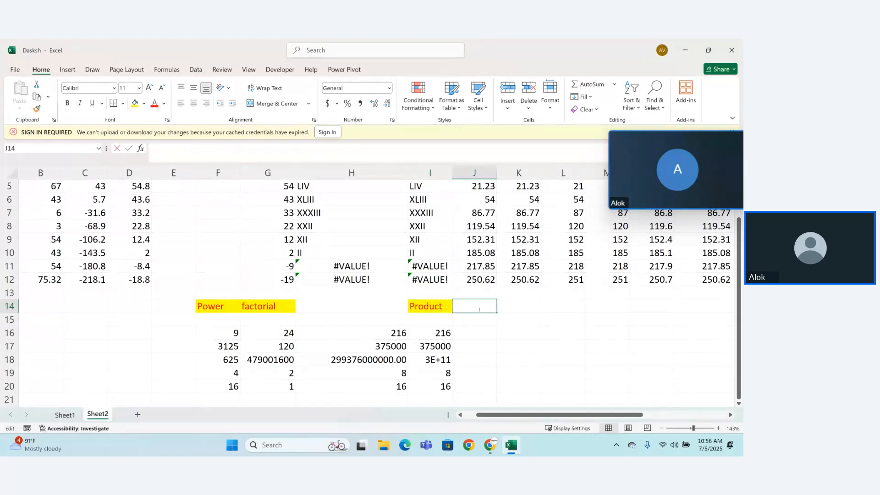
text(pro)
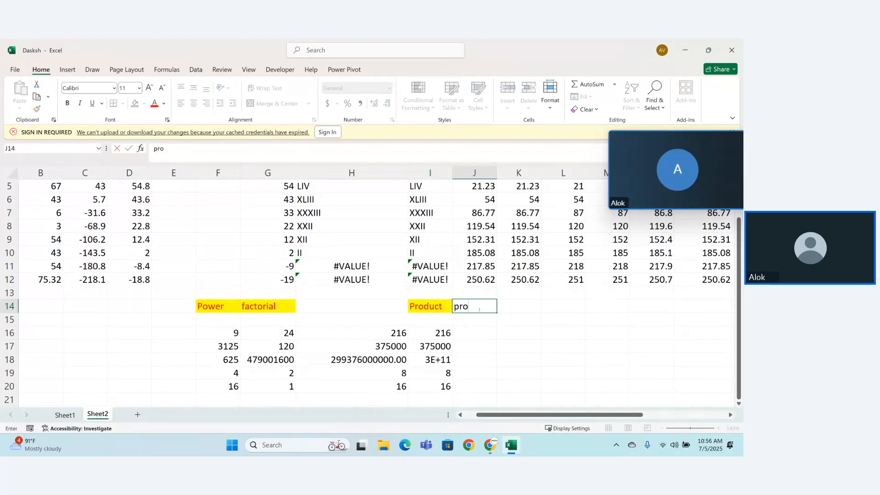
text(duct)
key(Return)
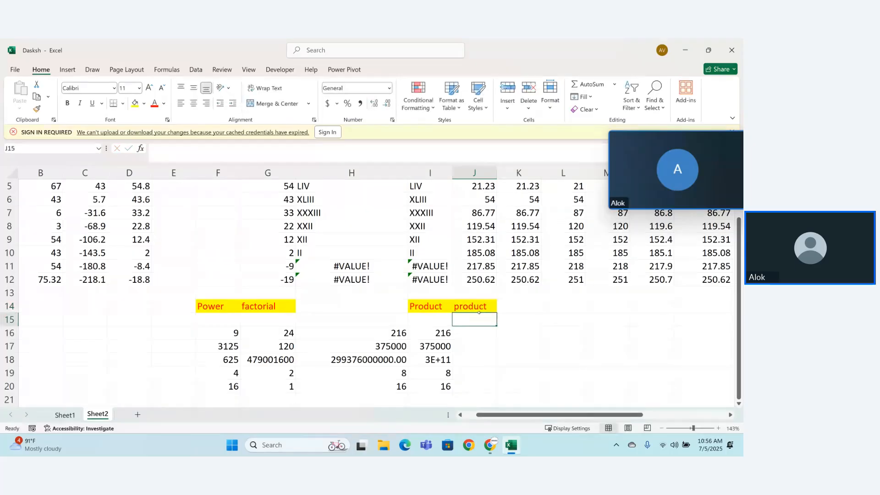
Step: Enter the formula =PRODUCT(F16:G16) in cell J16, using the cell range as its argument
click(482, 329)
text(=)
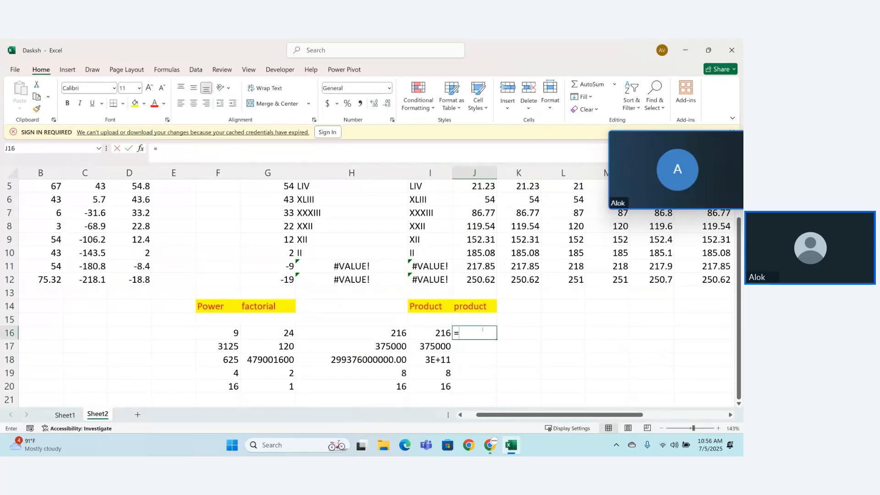
text(pri)
key(BackSpace)
text(od)
key(Tab)
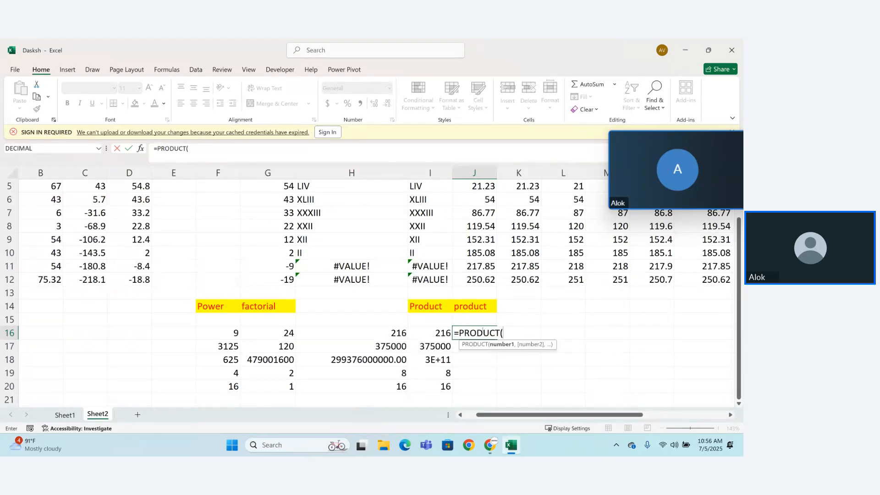
click(398, 334)
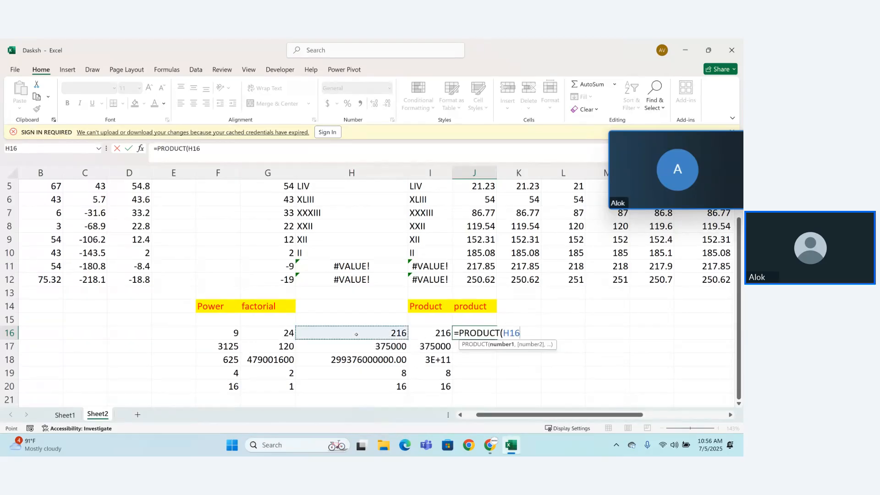
click(253, 334)
drag(253, 334, 273, 334)
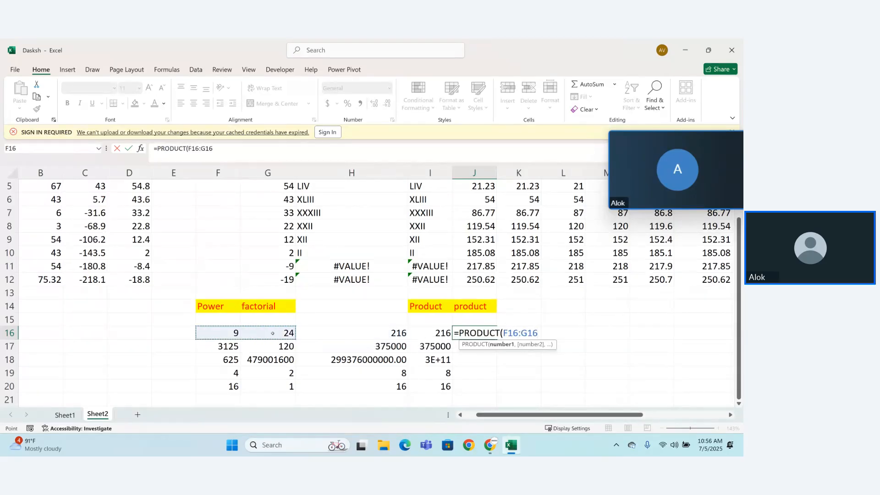
text())
key(Return)
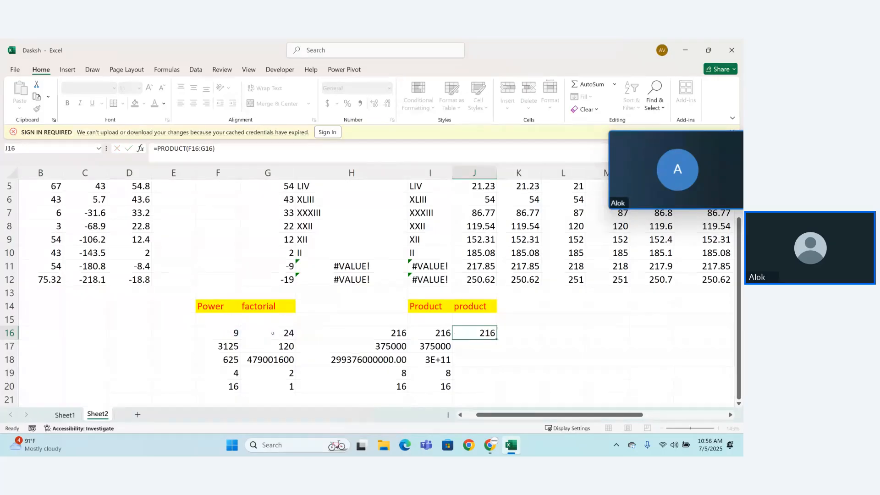
Step: Fill the range-based PRODUCT formula from J16 down to J20
click(492, 331)
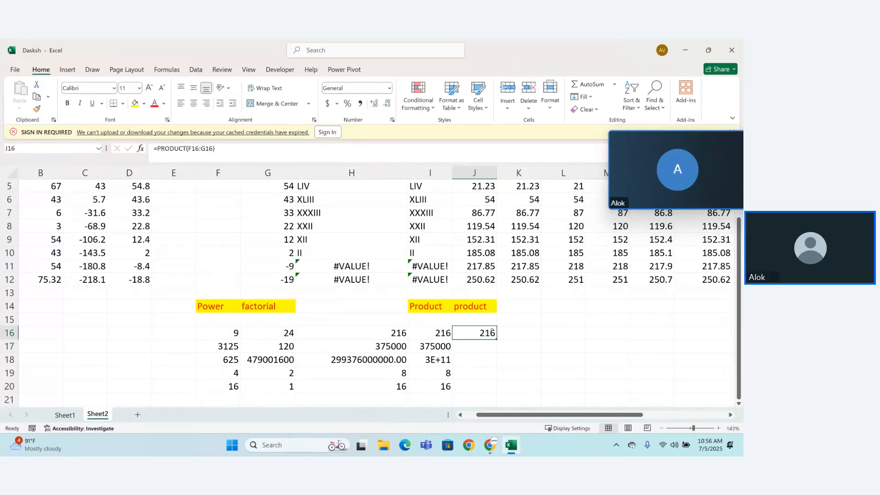
drag(497, 339, 491, 391)
click(524, 386)
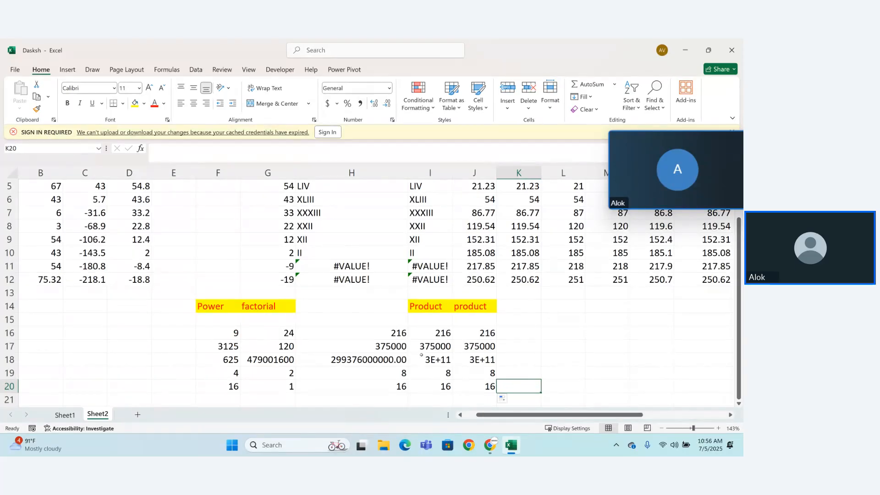
Step: Look up the ODD function among the Math & Trig functions and enter the heading "odd" in cell K14
click(167, 69)
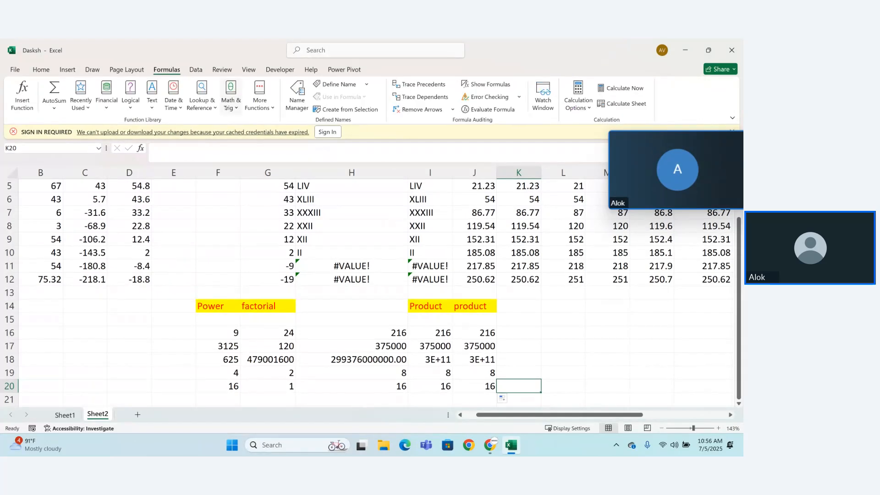
click(230, 98)
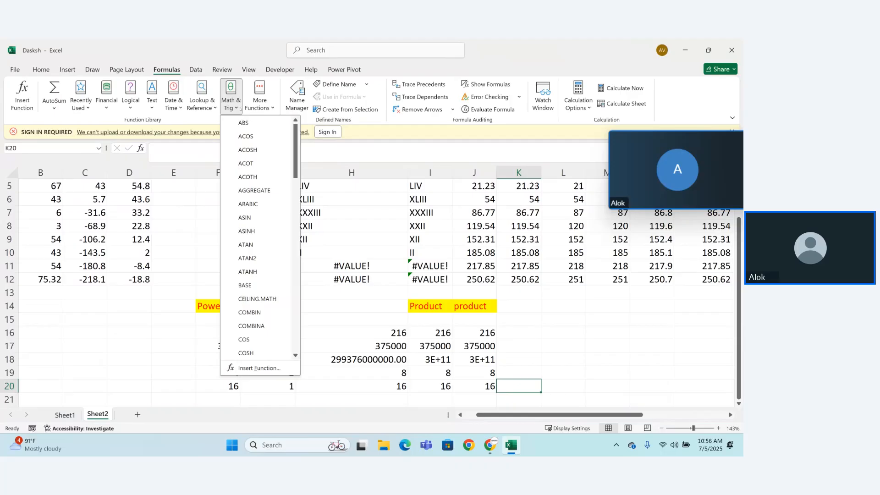
drag(296, 167, 304, 338)
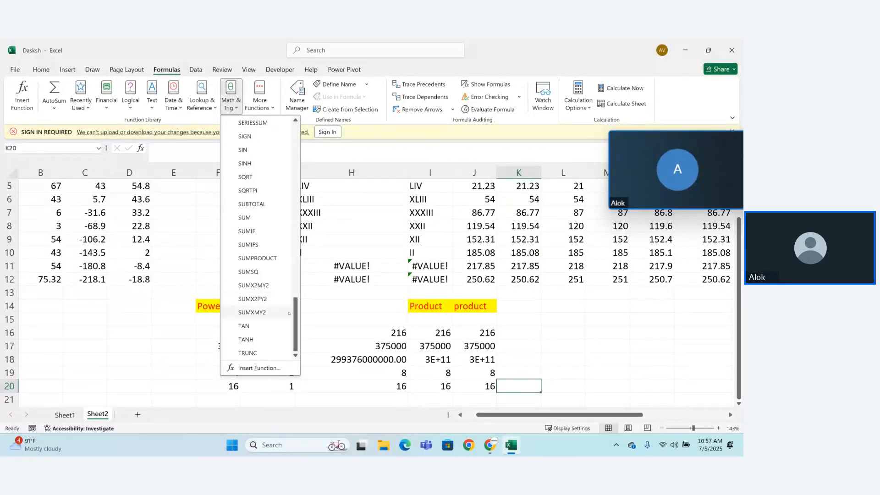
drag(296, 329, 296, 313)
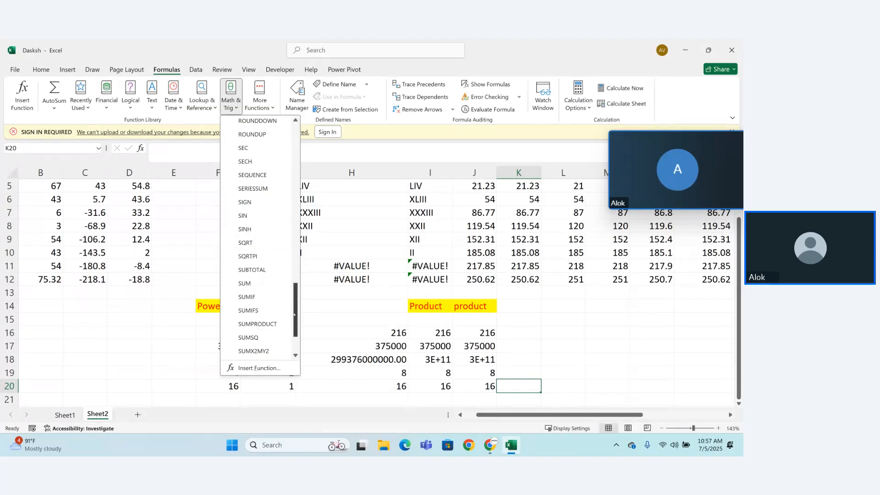
drag(295, 314, 297, 264)
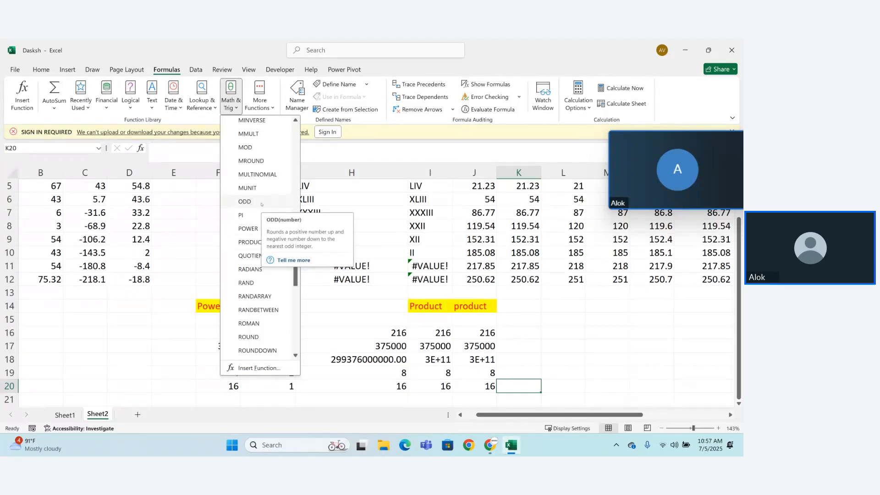
click(534, 335)
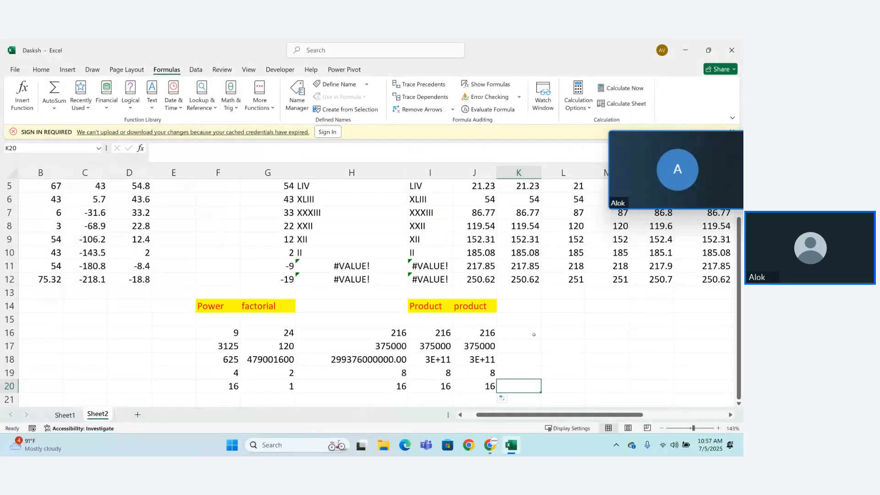
click(518, 312)
text(odd)
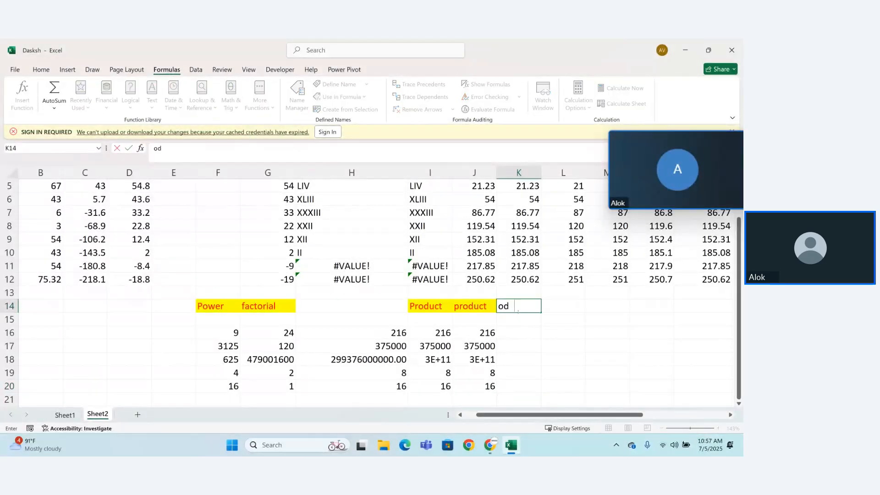
key(Return)
Step: Enter the formula =ODD(J16) in cell K16 under the odd heading
click(509, 331)
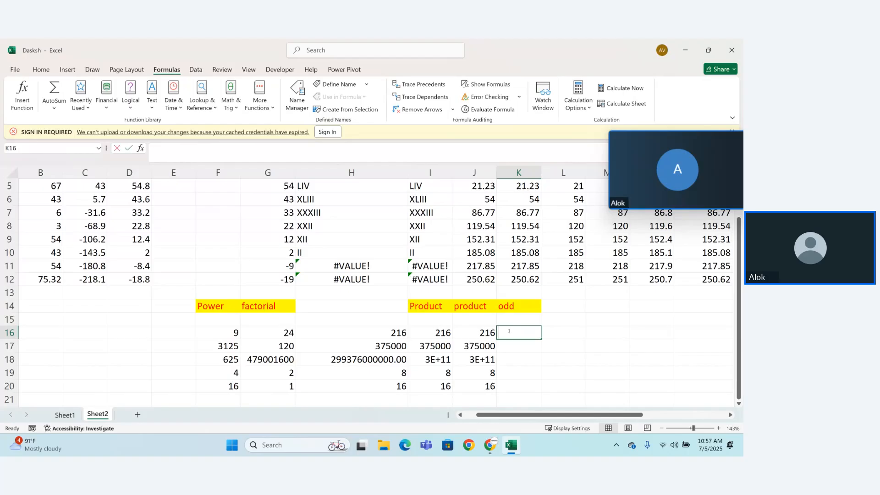
text(=odd)
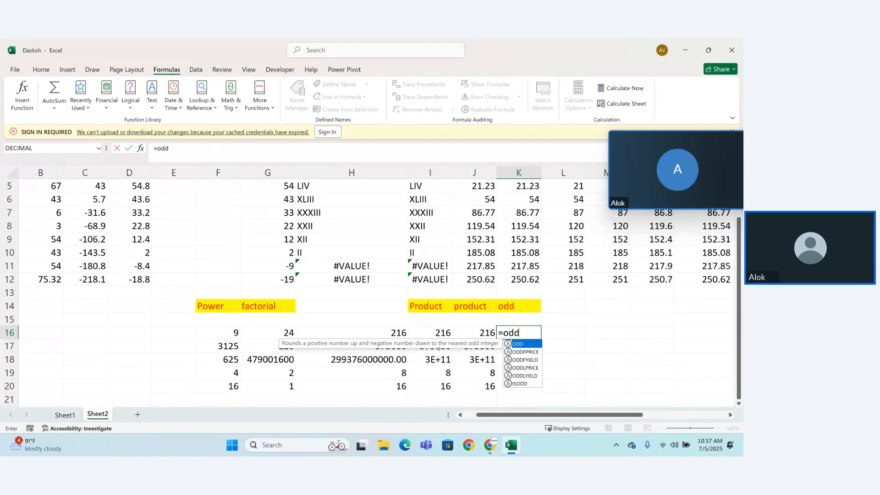
key(Tab)
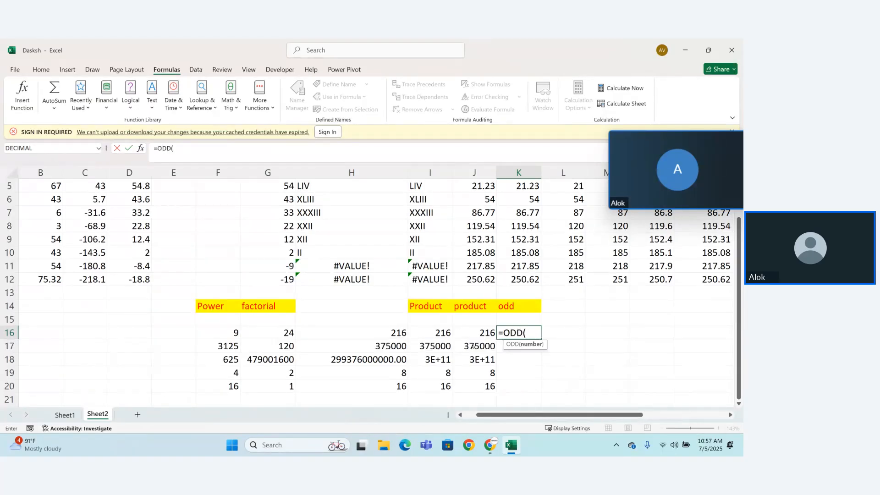
click(479, 334)
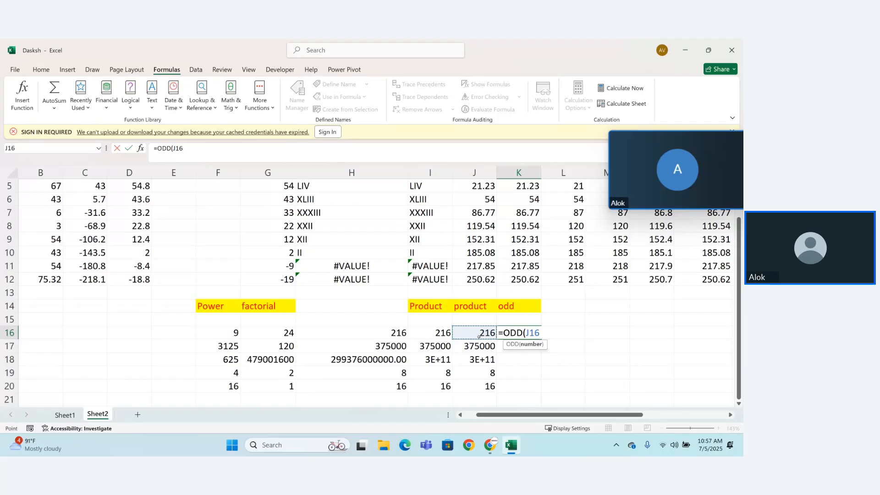
text())
key(Return)
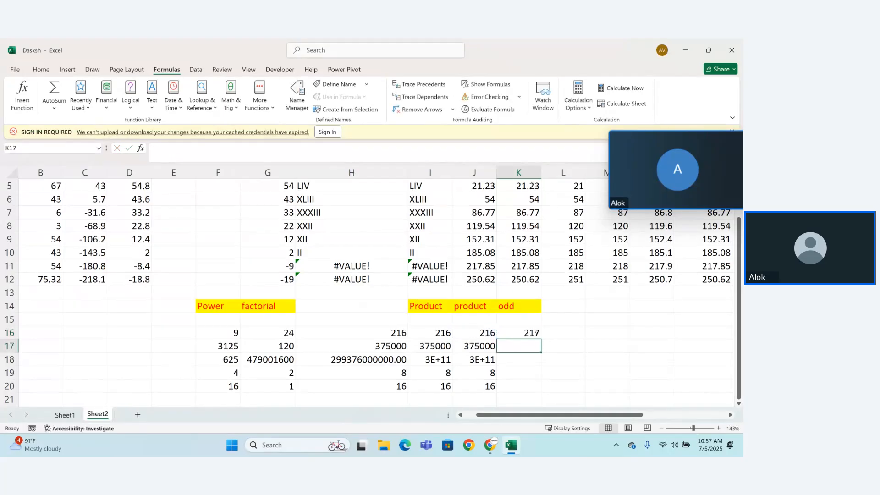
Step: Fill the ODD formula from K16 down to K20
click(536, 336)
drag(546, 337, 563, 374)
click(531, 335)
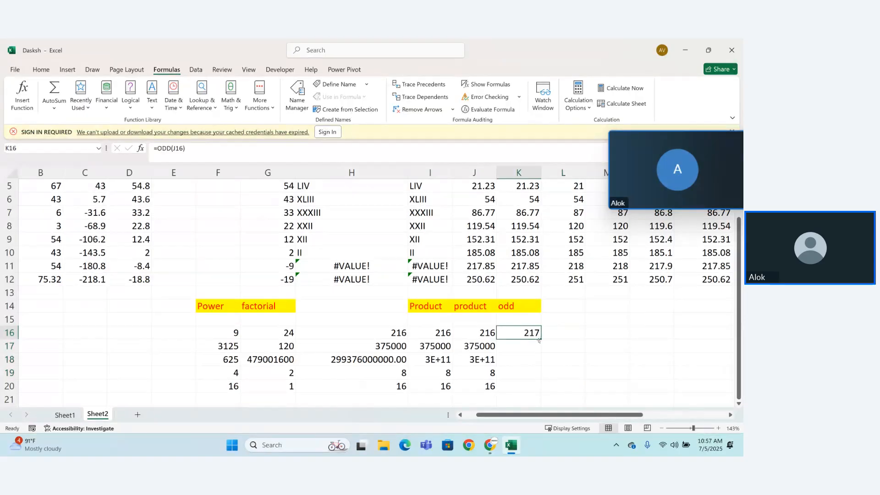
drag(541, 339, 537, 393)
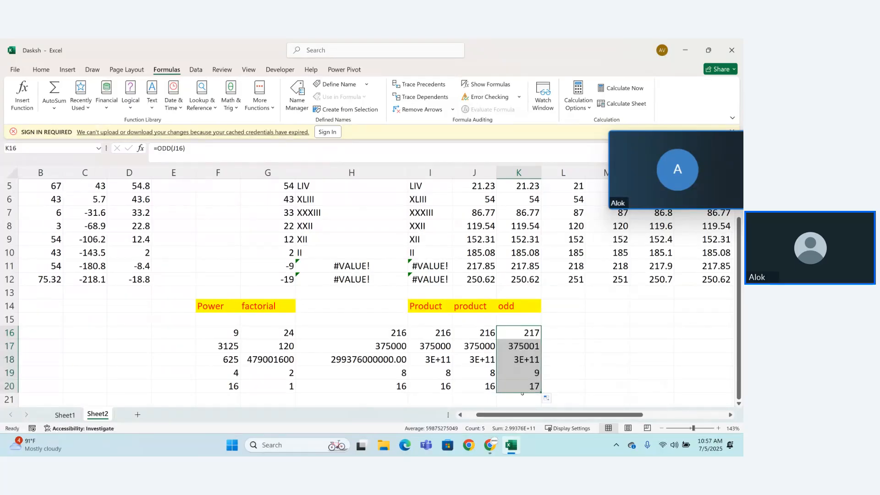
Step: Enter the test numbers 1, 2, -3 and 4 in cells L16 to L19
click(566, 333)
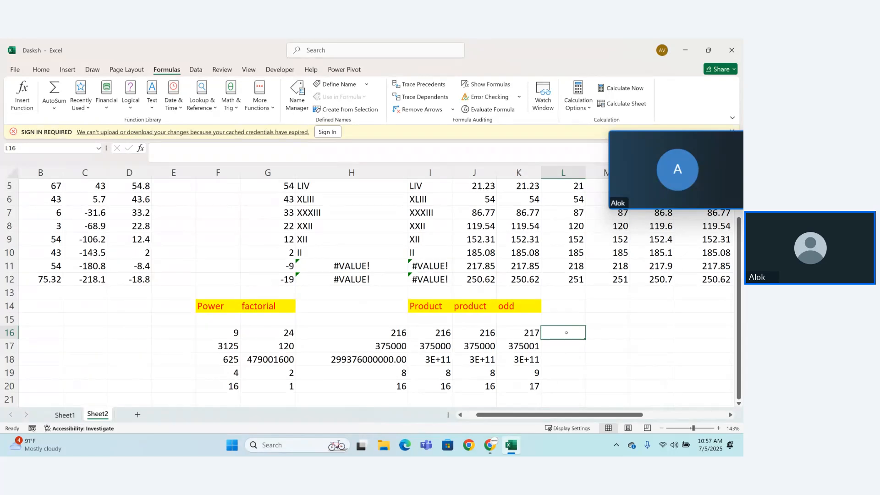
text(1)
key(Return)
text(2)
key(Return)
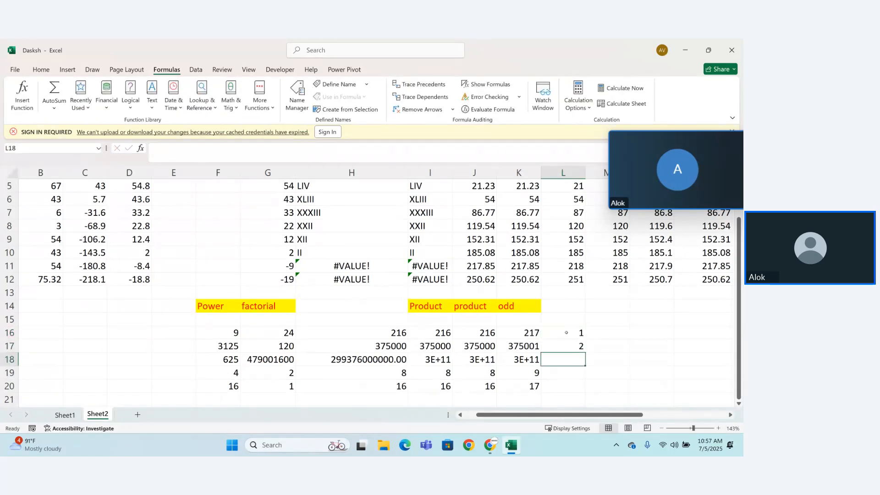
text(-3)
key(Return)
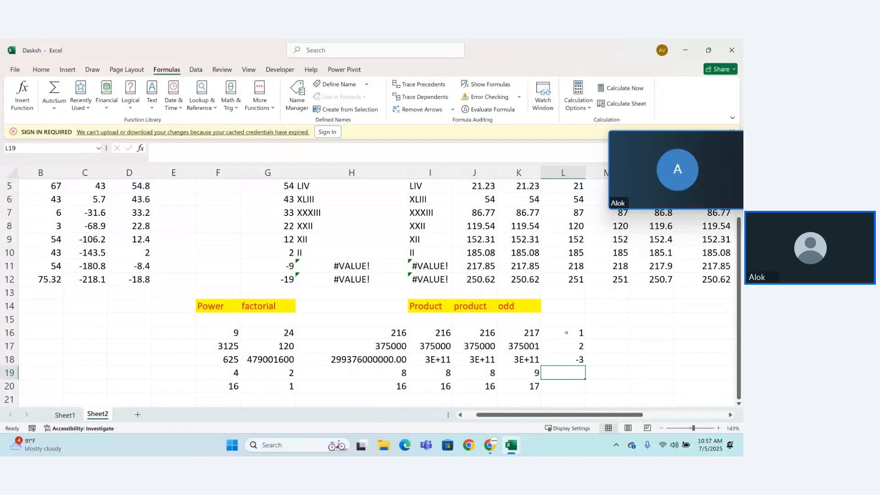
text(4)
key(Return)
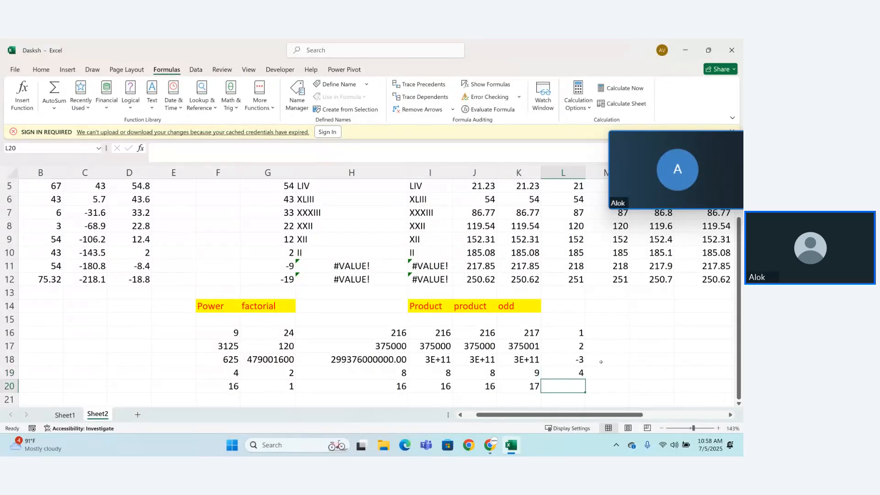
Step: Enter the formula =ODD(L16) in cell M16, beside the first test number
click(595, 329)
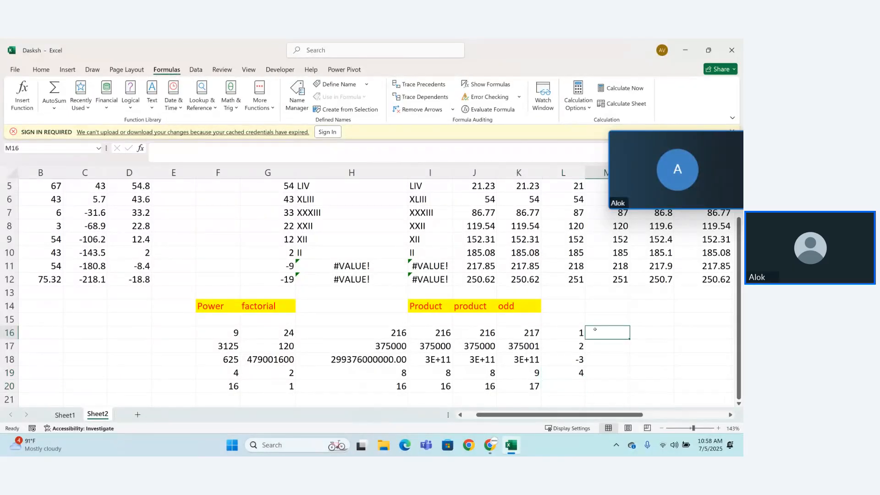
text(=odd)
key(Tab)
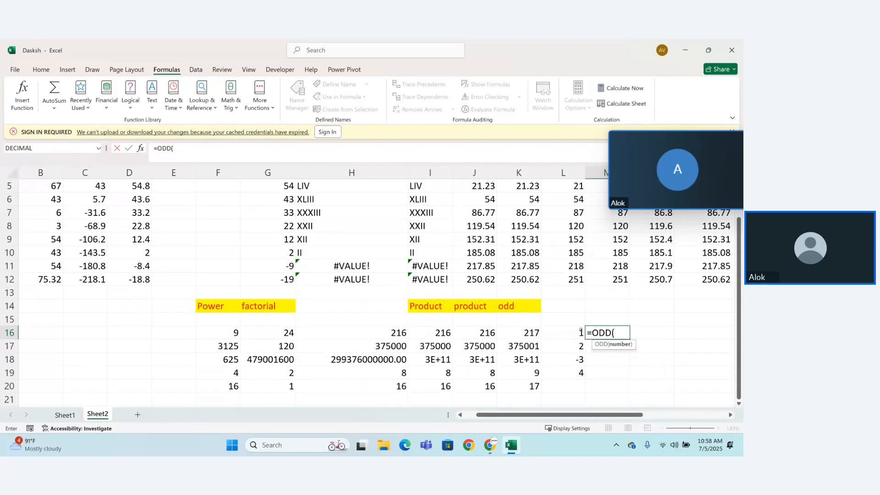
click(580, 330)
text())
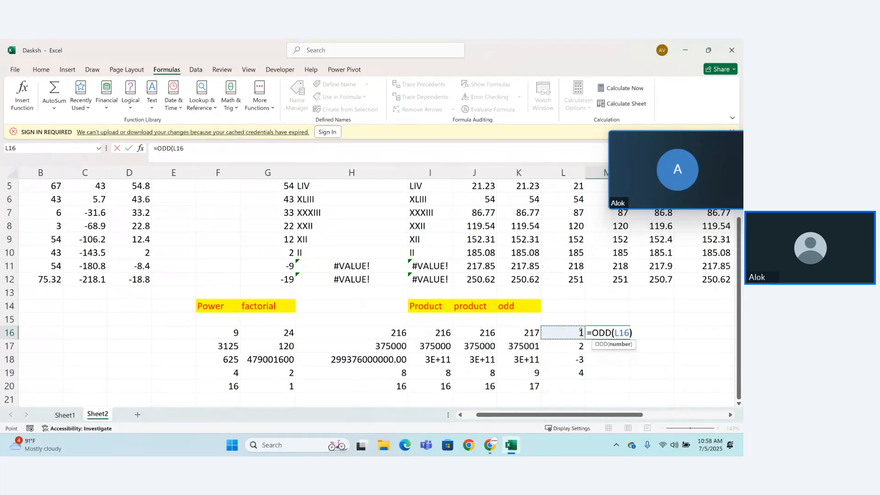
key(Return)
Step: Enter the formula =ODD(L17) in cell M17 for the second test number
text(=odd)
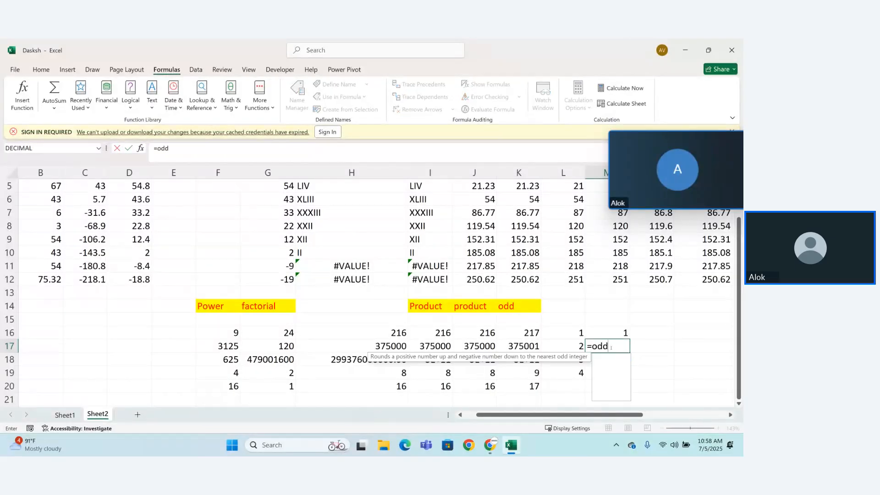
key(Tab)
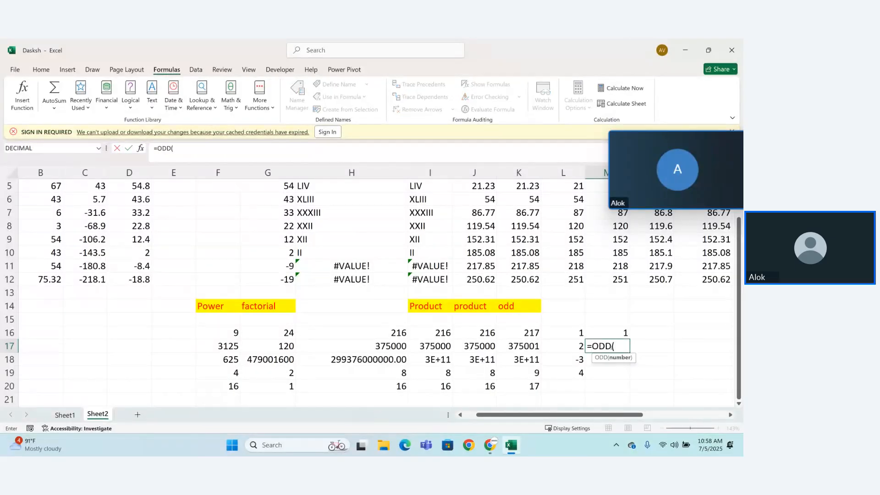
click(575, 342)
text())
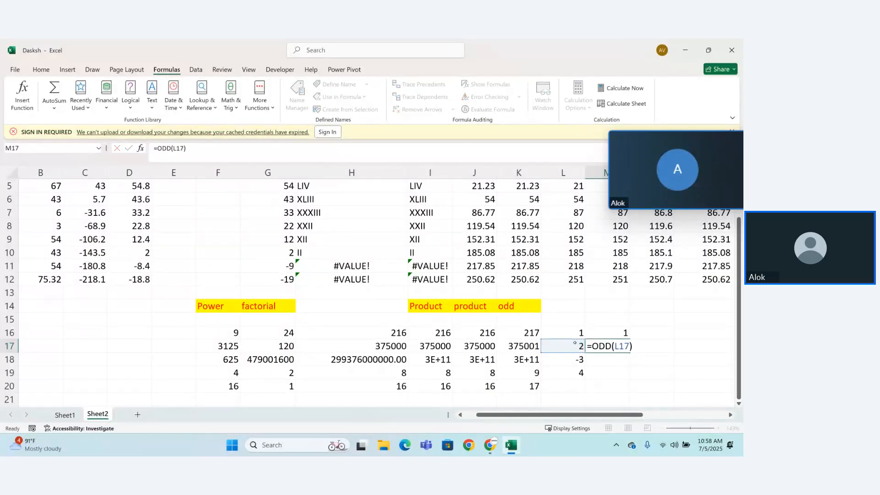
key(Return)
Step: Enter the formula =ODD(L18) in cell M18 for the negative test number
text(=odd)
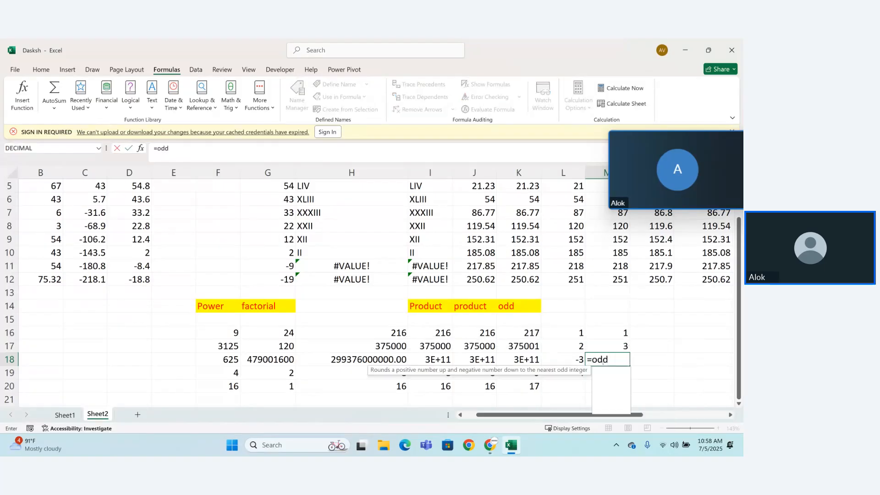
key(Tab)
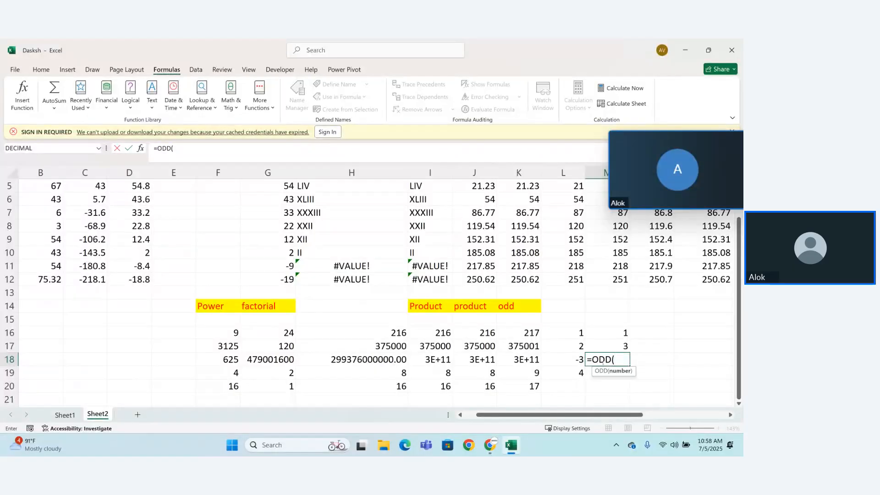
click(579, 359)
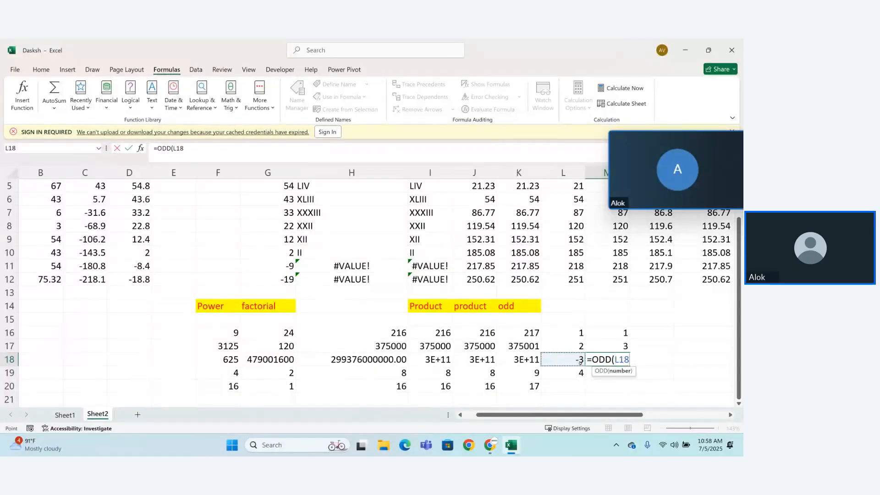
text())
key(Return)
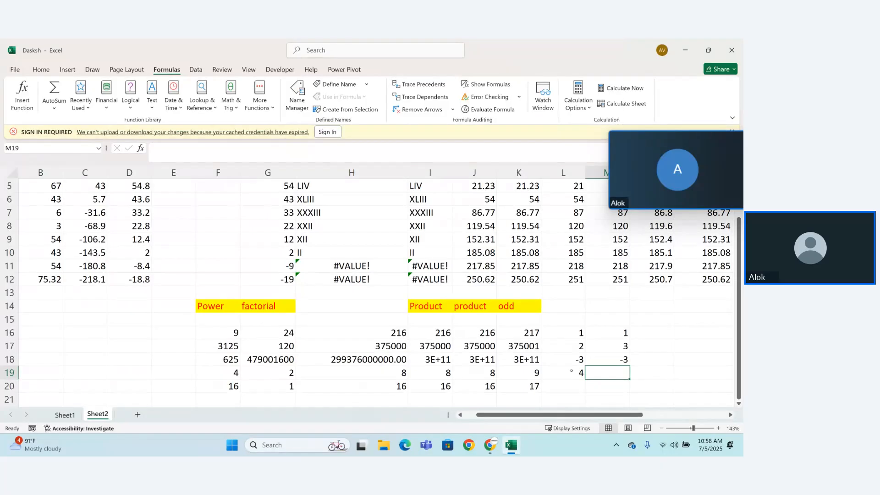
Step: Change the test number in cell L19 to -4
double_click(580, 373)
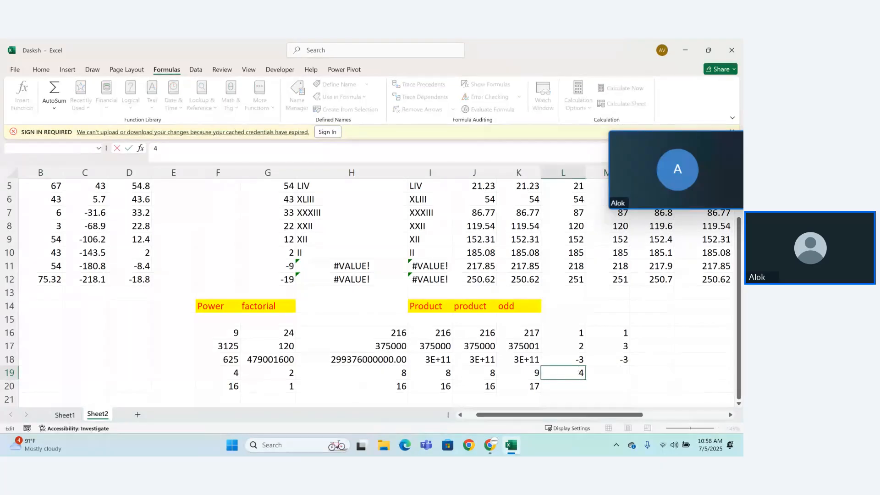
text(-)
key(Return)
Step: Enter the formula =ODD(L19) in cell M19 for the last test number
click(614, 371)
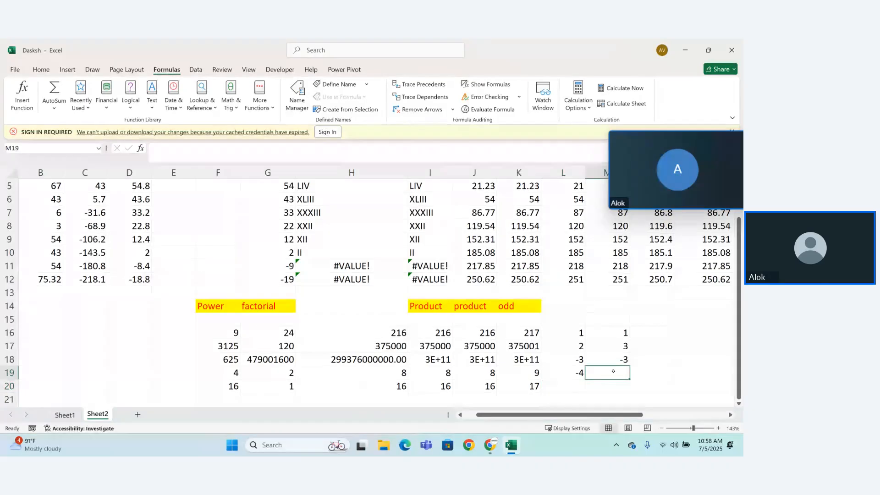
text(=)
key(BackSpace)
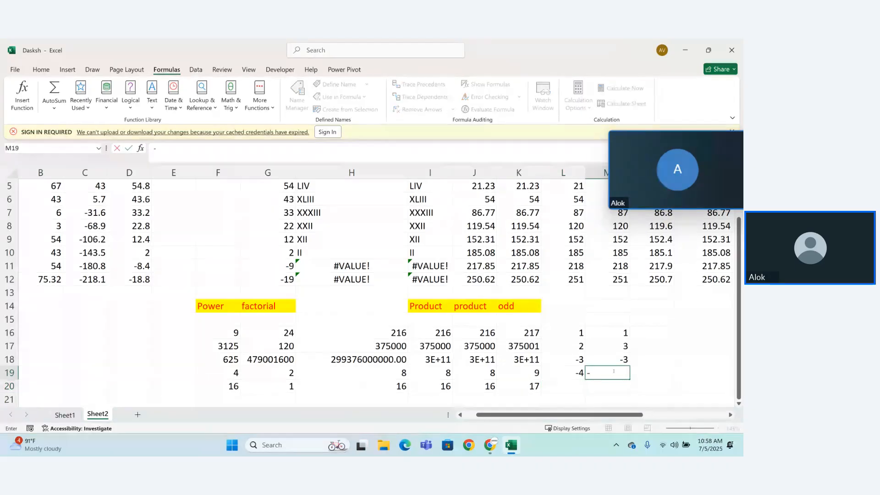
text(=)
key(BackSpace)
text(=odd)
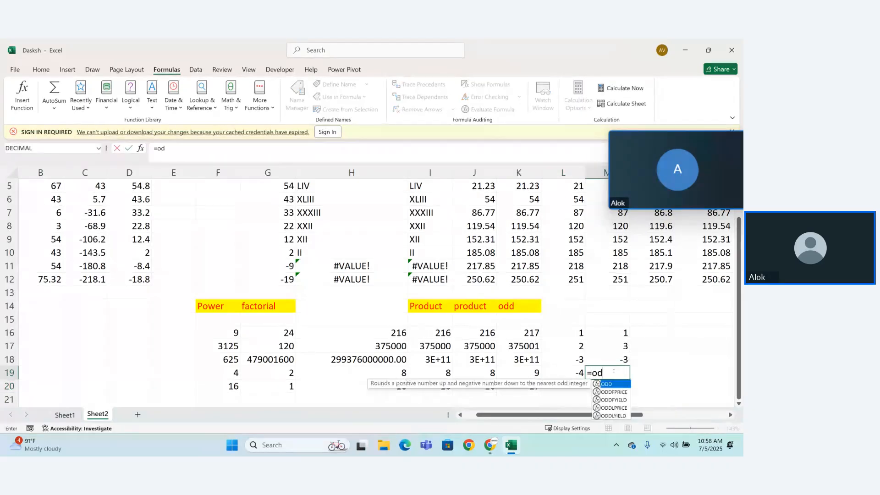
key(Tab)
click(578, 375)
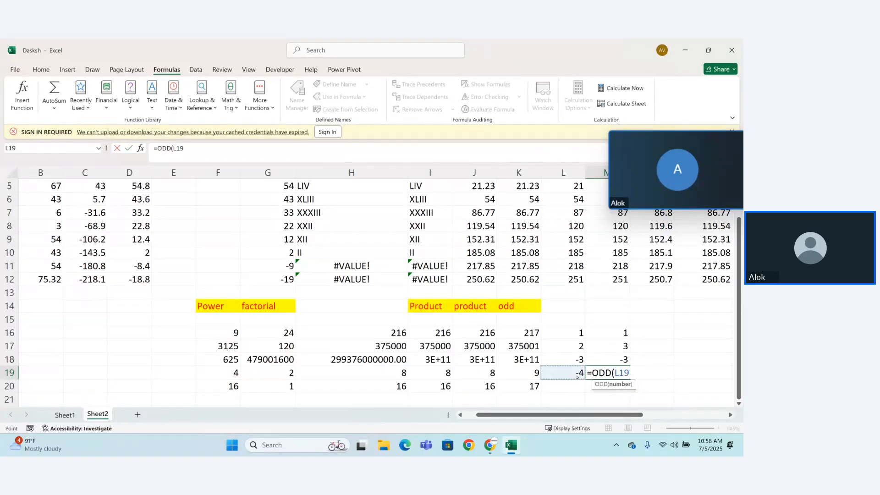
text())
key(Return)
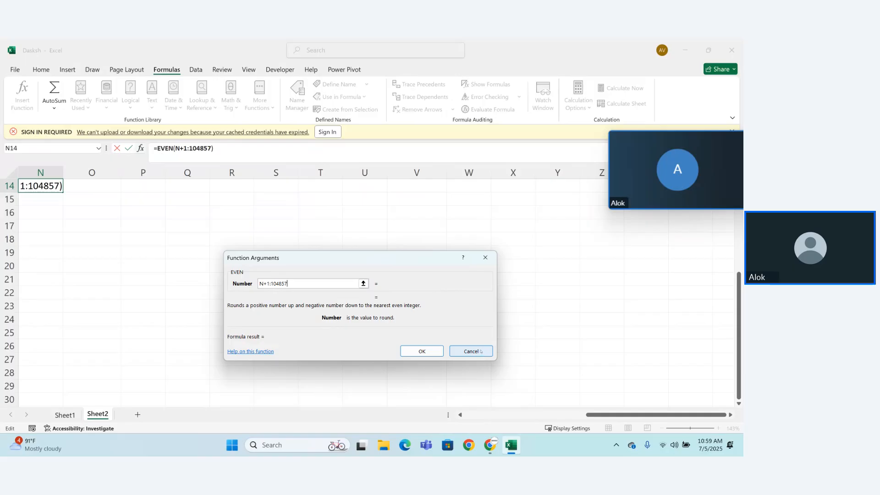
Step: Cancel the EVEN function arguments and enter the heading "even" in cell N14
click(481, 351)
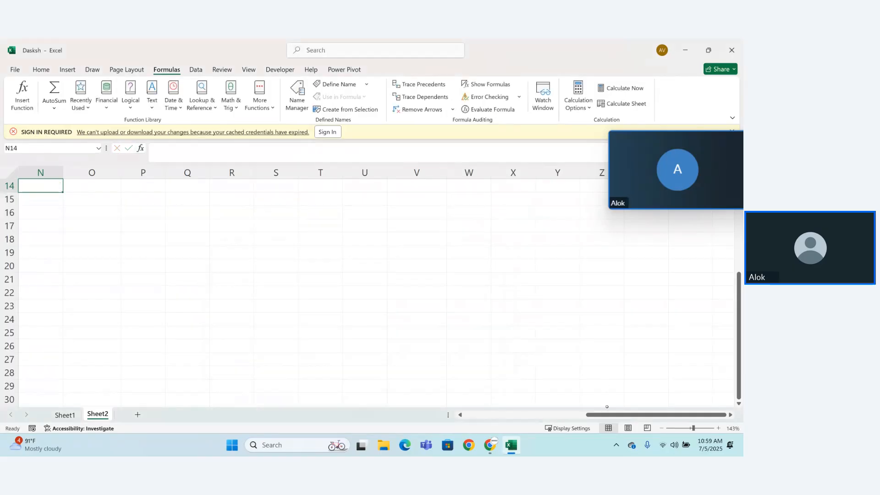
click(580, 414)
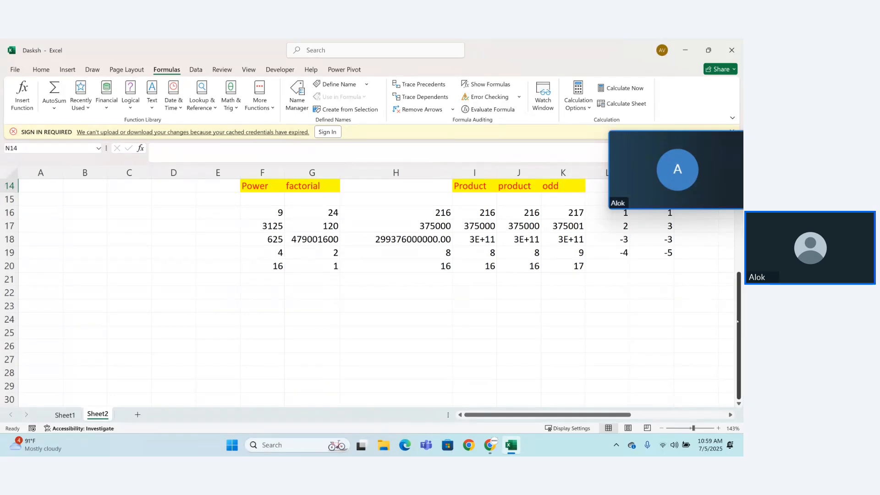
drag(738, 321, 738, 296)
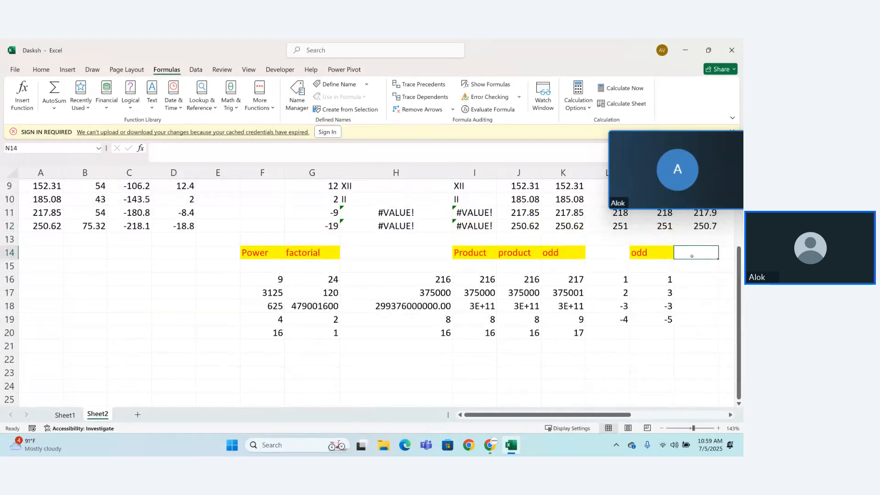
text(even)
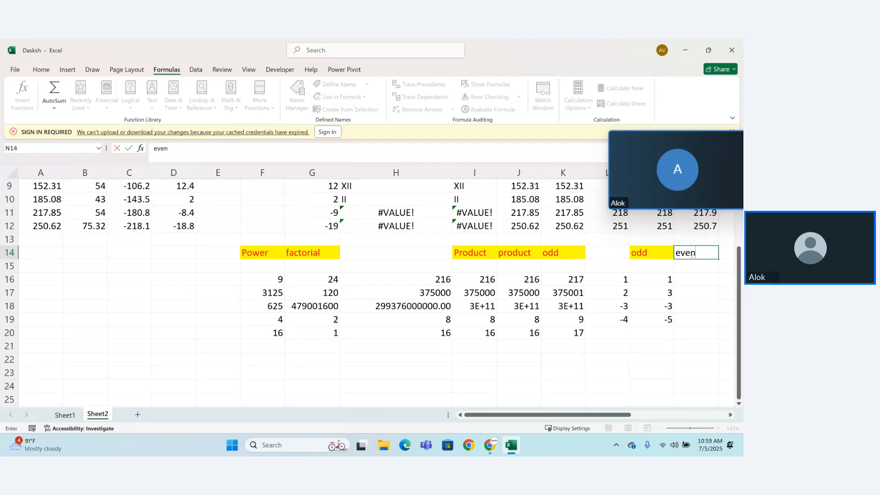
key(Return)
Step: Enter the formula =EVEN(L16) in cell N16 under the even heading
click(692, 280)
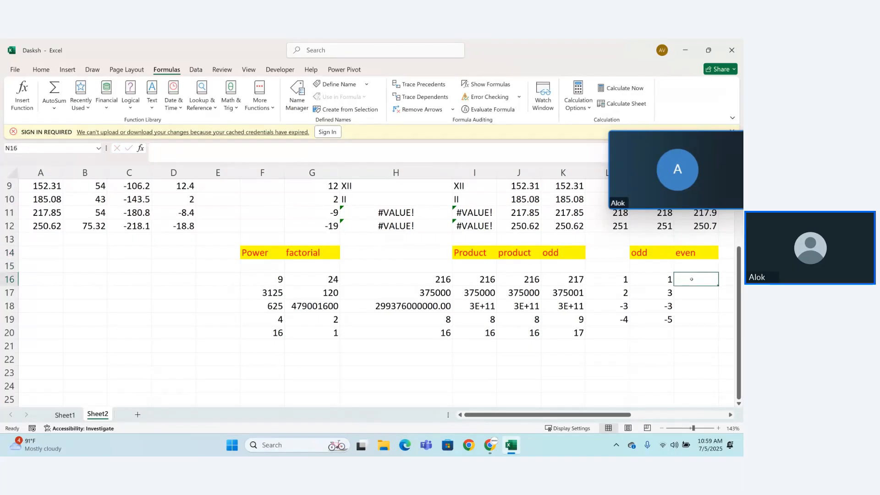
text(=EVEN()
key(Tab)
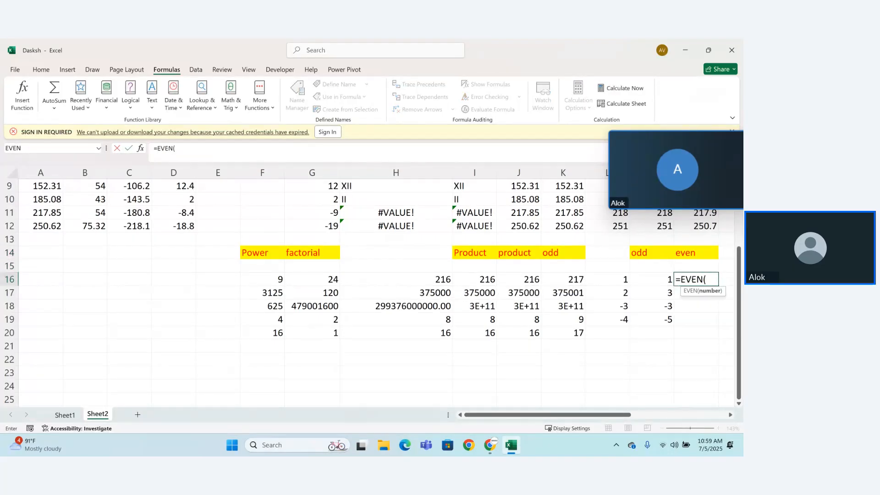
click(624, 281)
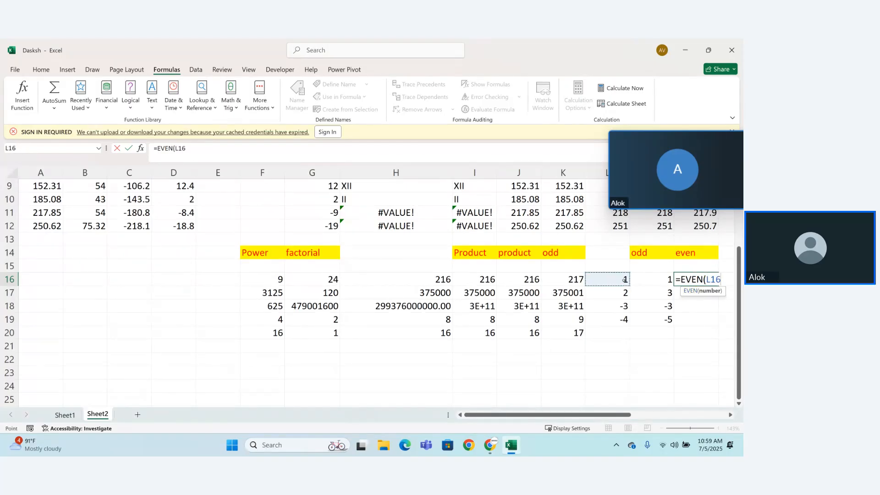
key(Return)
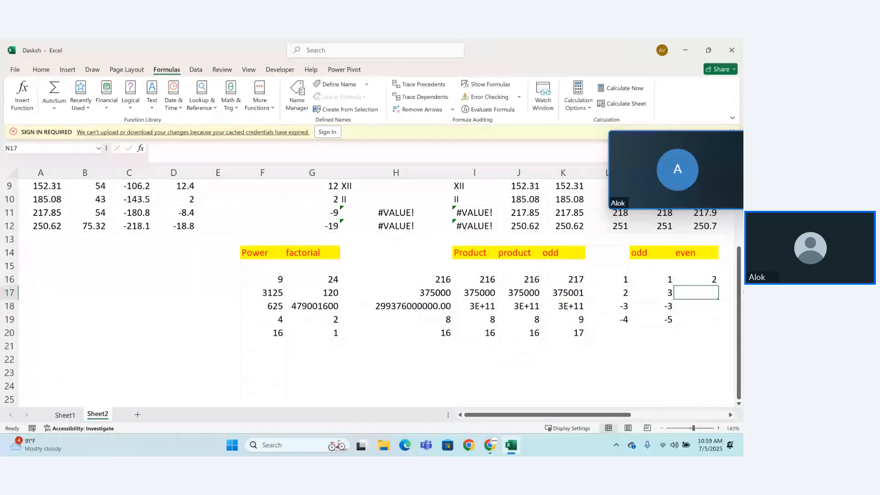
Step: Fill the EVEN formula in cell N16 down to N19
click(715, 283)
drag(716, 284, 720, 327)
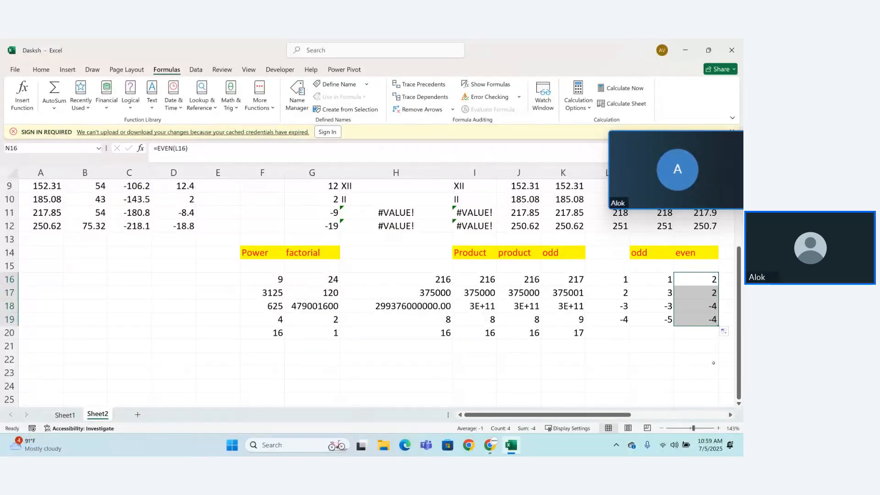
Step: Look through the math and trig functions and enter the heading "rand" in cell O14
drag(581, 416, 624, 421)
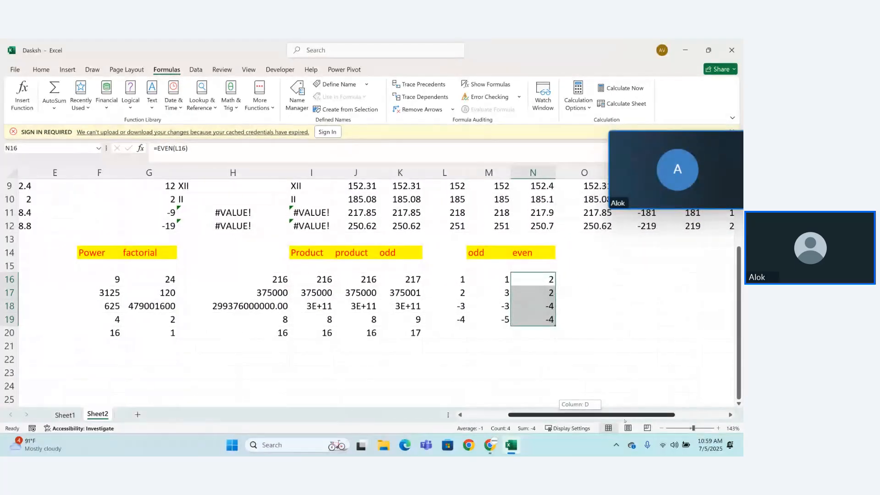
click(567, 250)
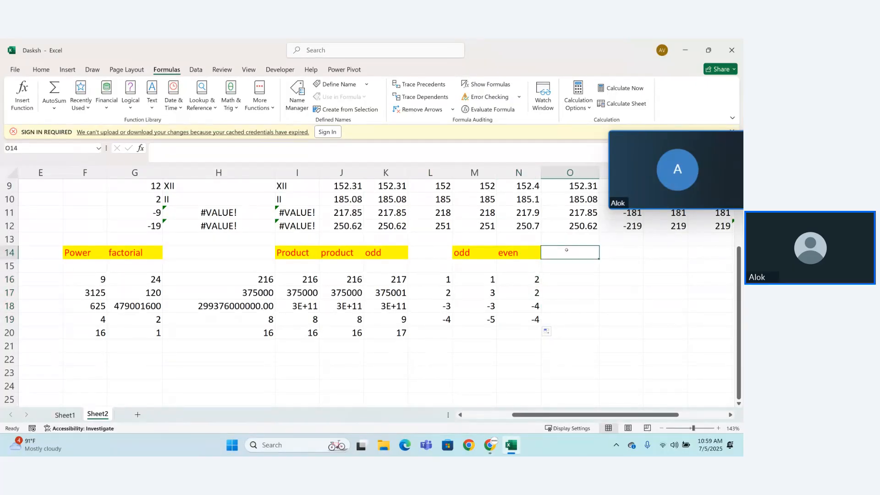
click(237, 108)
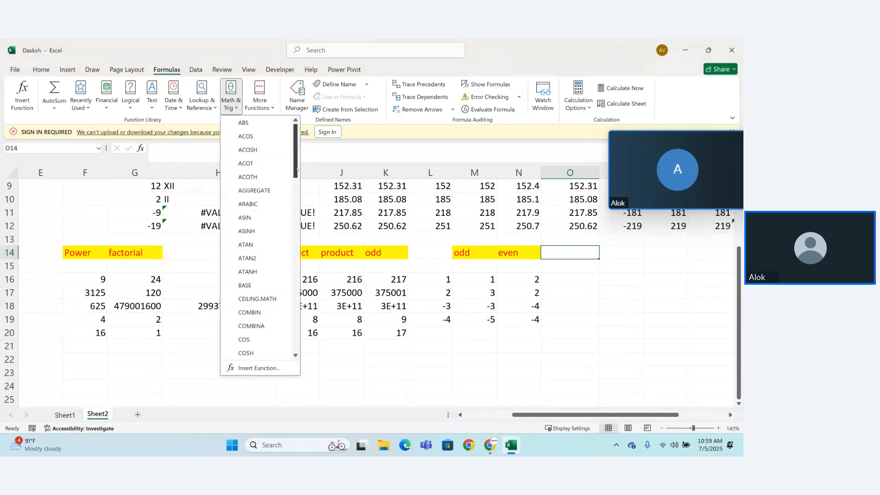
drag(297, 170, 295, 223)
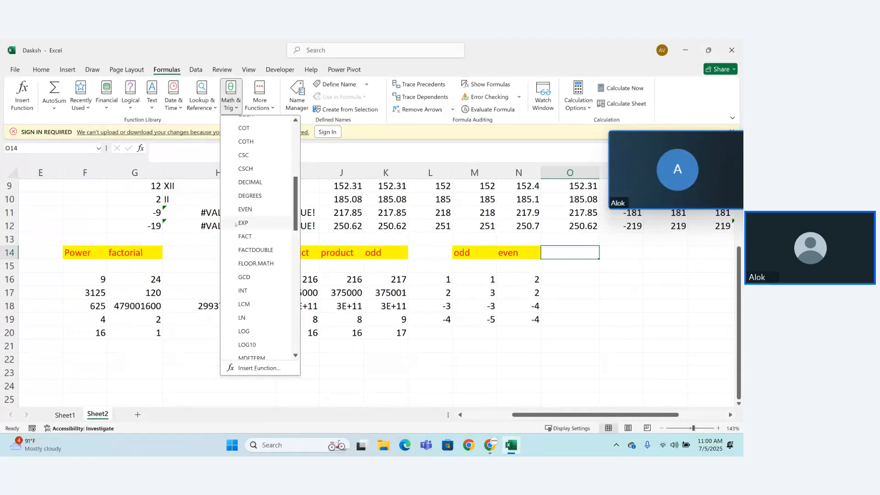
mouse_move(236, 224)
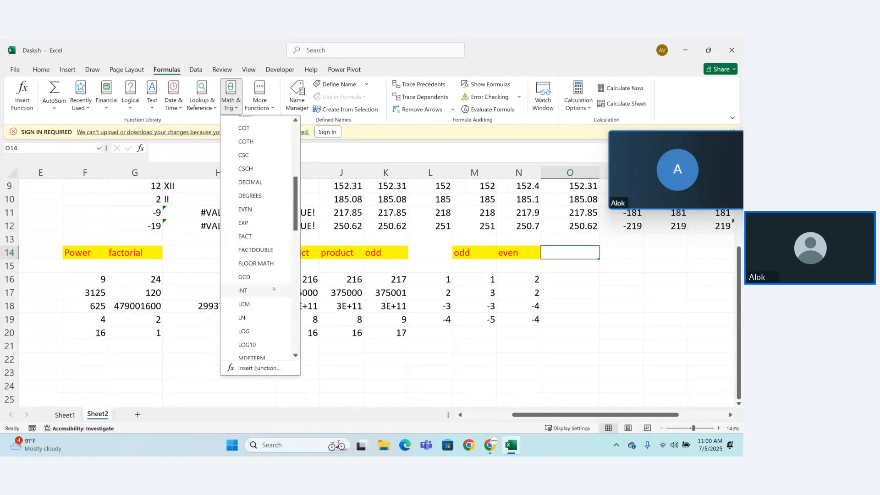
click(571, 249)
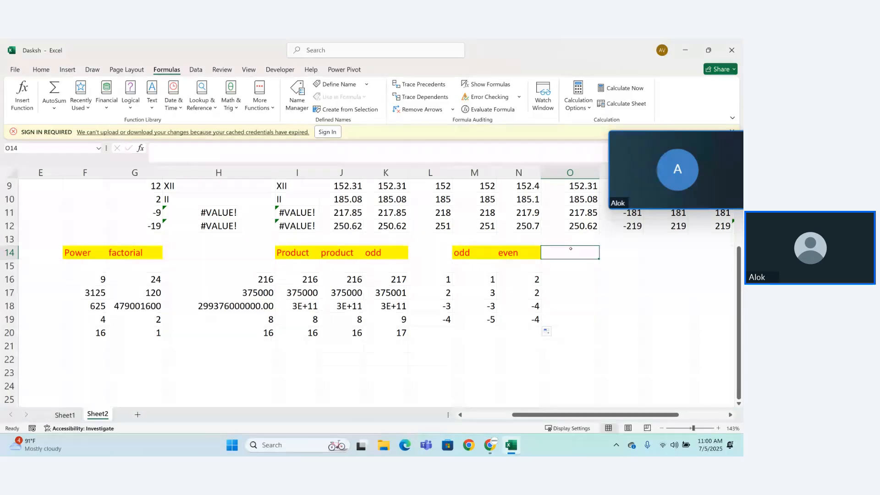
text(row)
key(BackSpace)
key(BackSpace)
key(BackSpace)
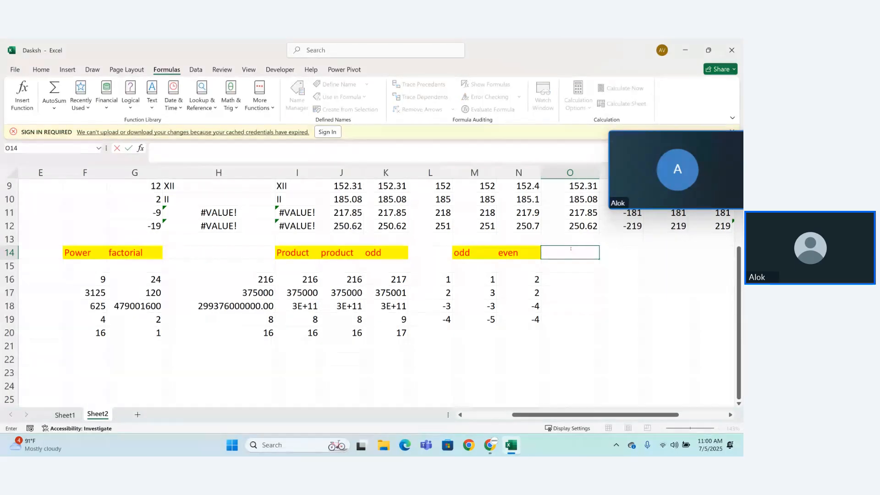
text(rand)
click(566, 268)
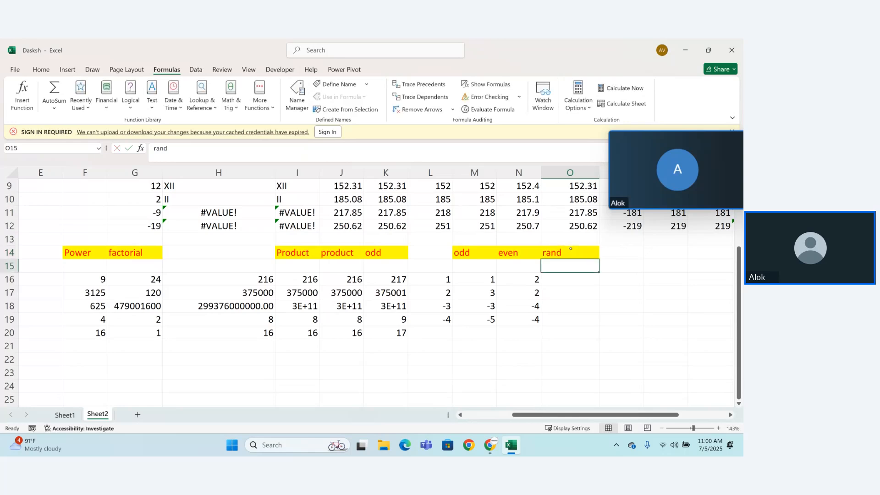
Step: Enter the formula =RAND() in cell O16 and fill it down to O19
click(567, 281)
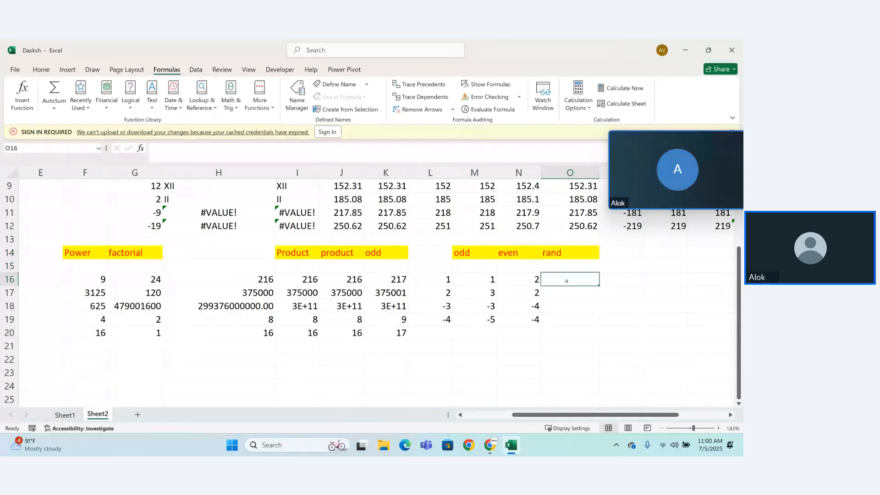
text(=rand)
key(Tab)
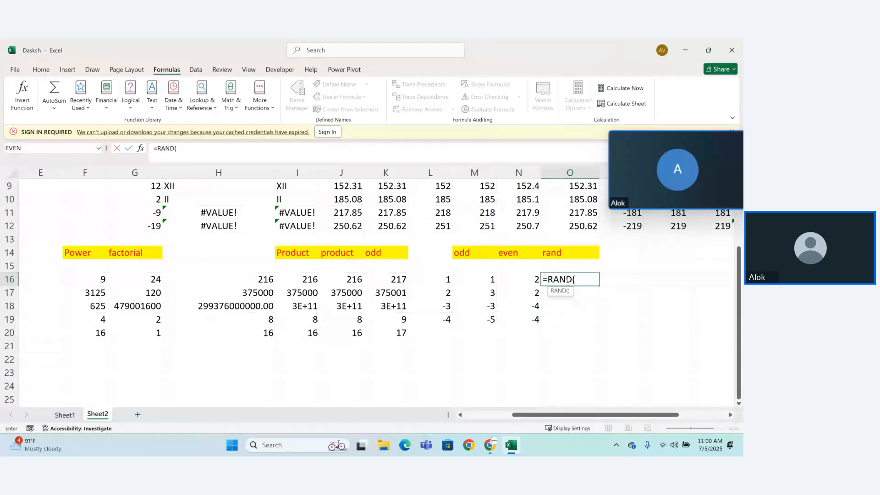
key(BackSpace)
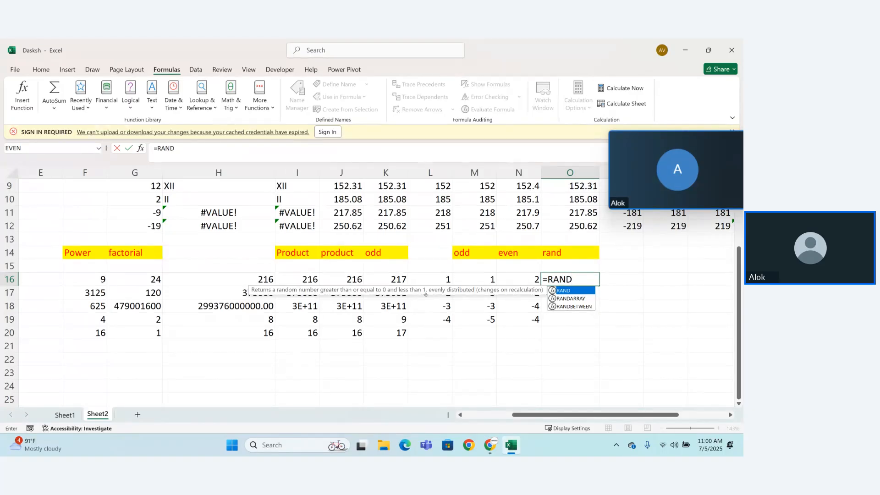
text())
key(BackSpace)
text(())
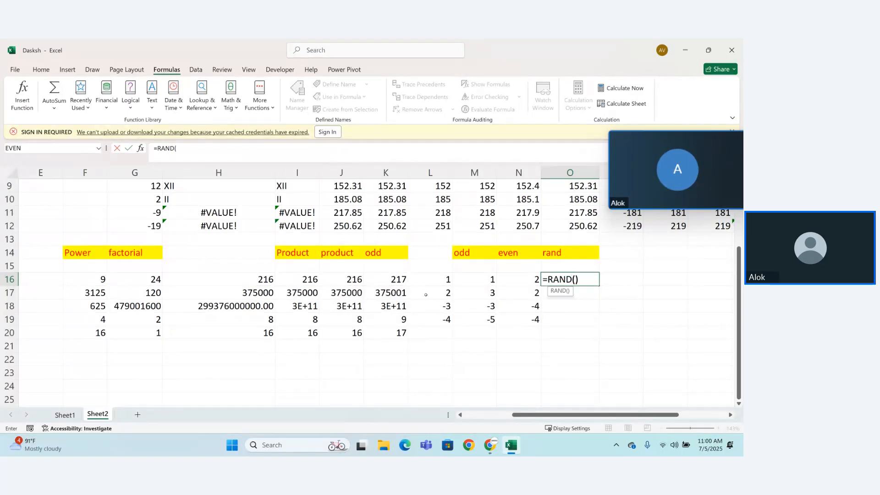
key(Return)
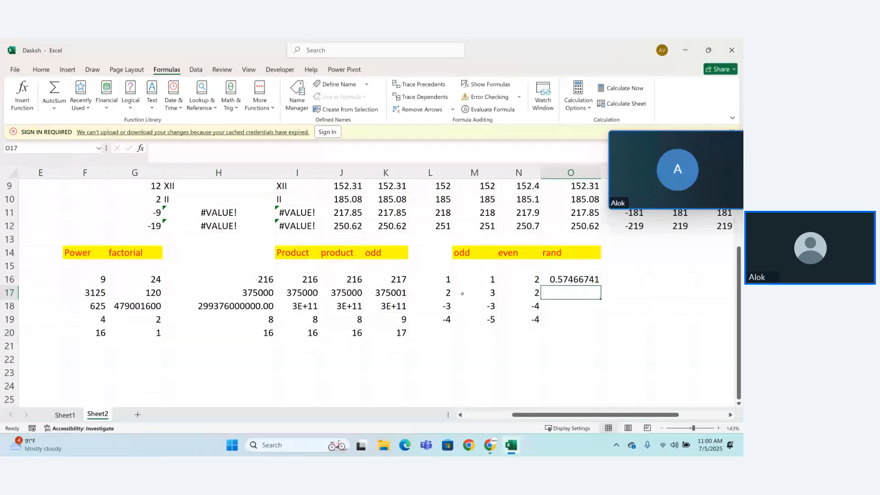
click(594, 285)
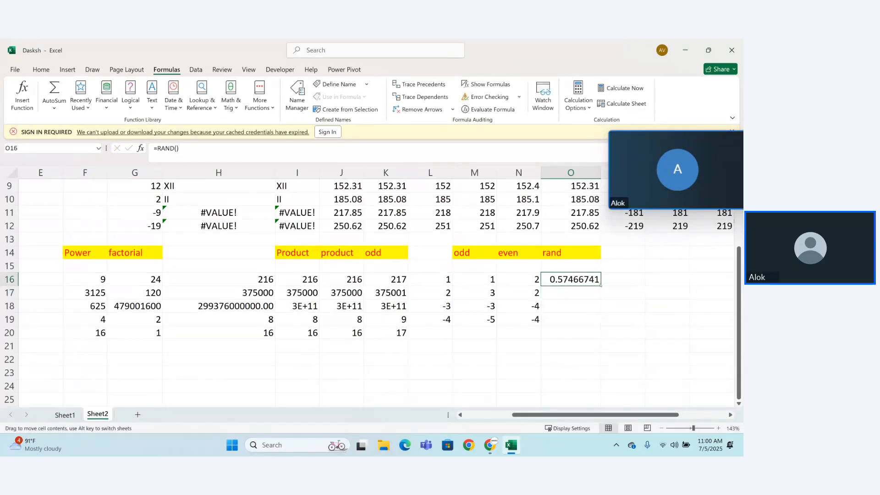
drag(600, 285, 598, 323)
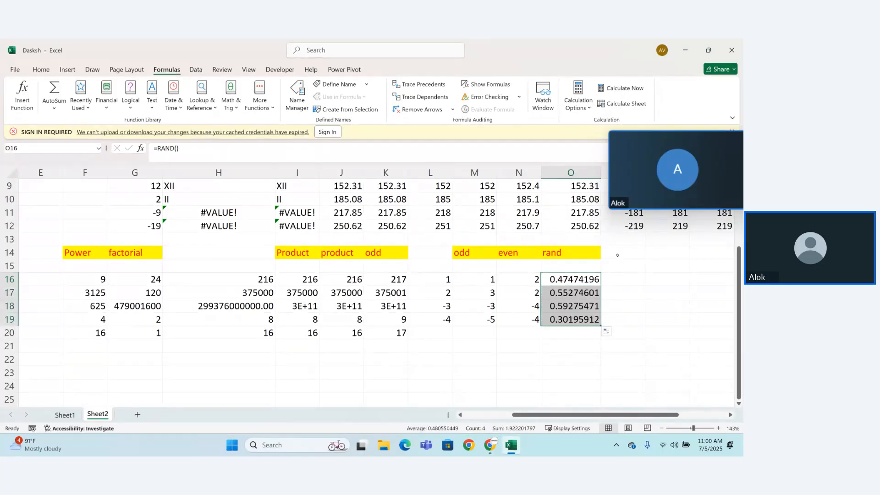
Step: Enter the heading "randbetween" in cell P14
click(618, 255)
text(ra)
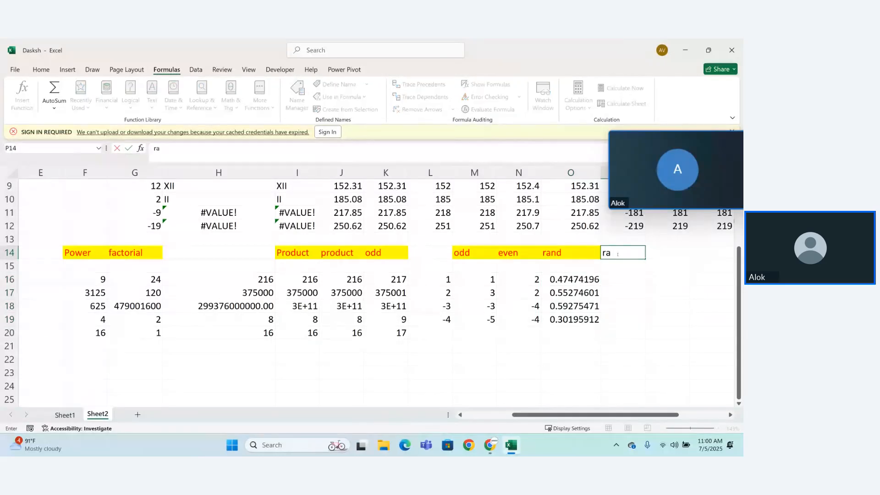
key(BackSpace)
text(and)
text(bf)
key(BackSpace)
text(e)
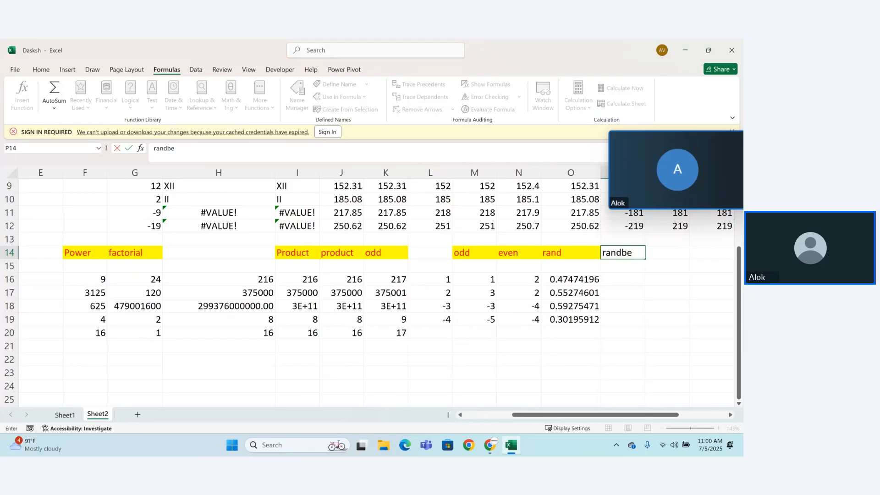
text(tween)
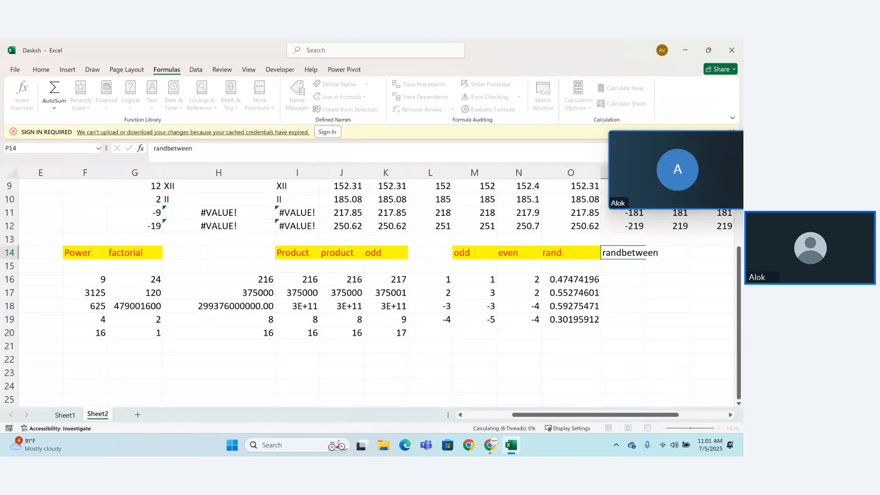
key(Return)
Step: Move the floating meeting window off column P and autofit the column's width to its heading
mouse_move(670, 153)
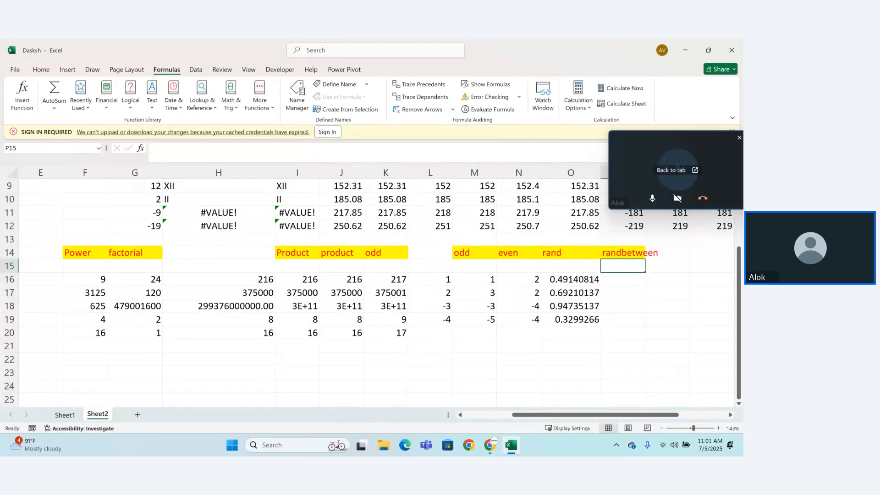
drag(671, 153, 506, 141)
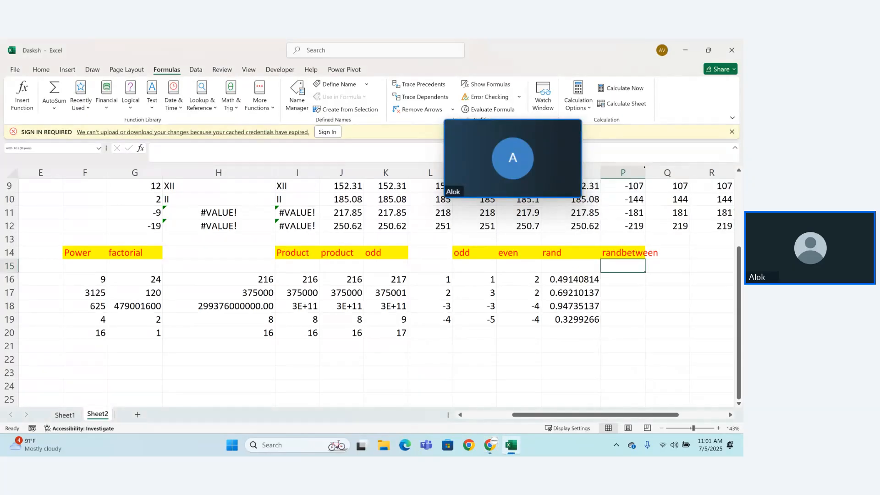
double_click(645, 172)
Step: Enter the formula =RANDBETWEEN(10,15) in cell P16 and fill it down to P19
click(618, 278)
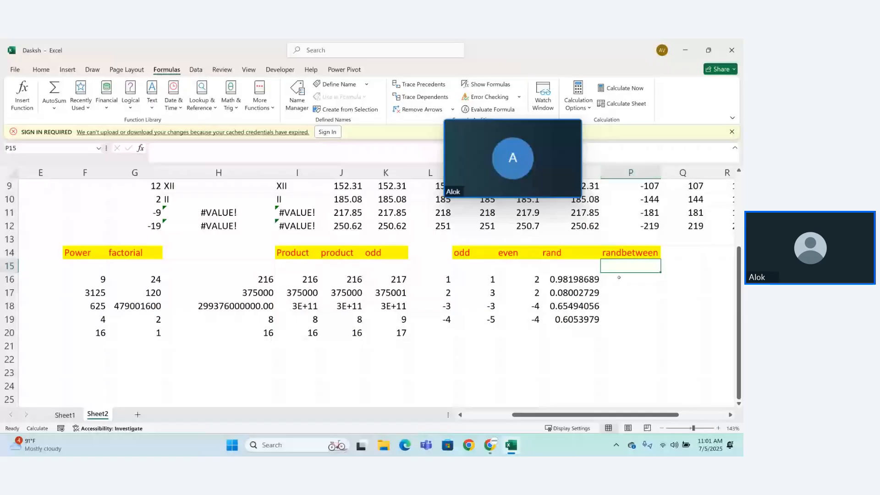
text(=rand)
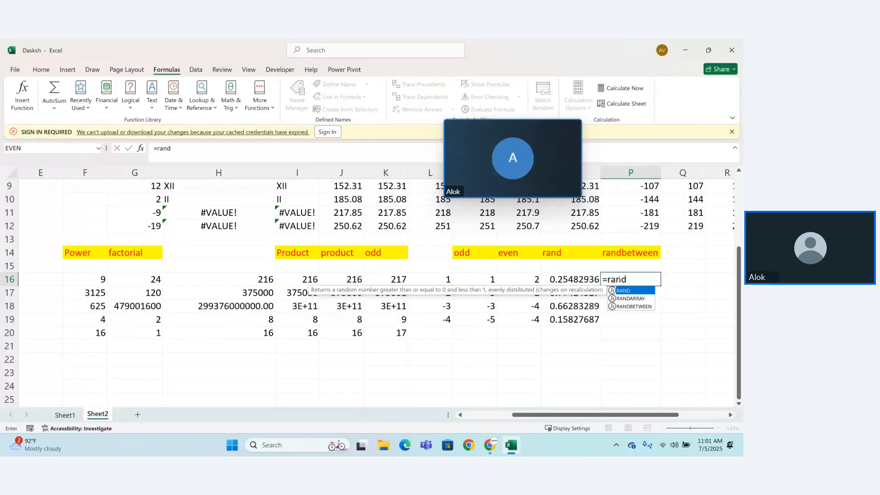
key(Down)
key(Down)
key(Tab)
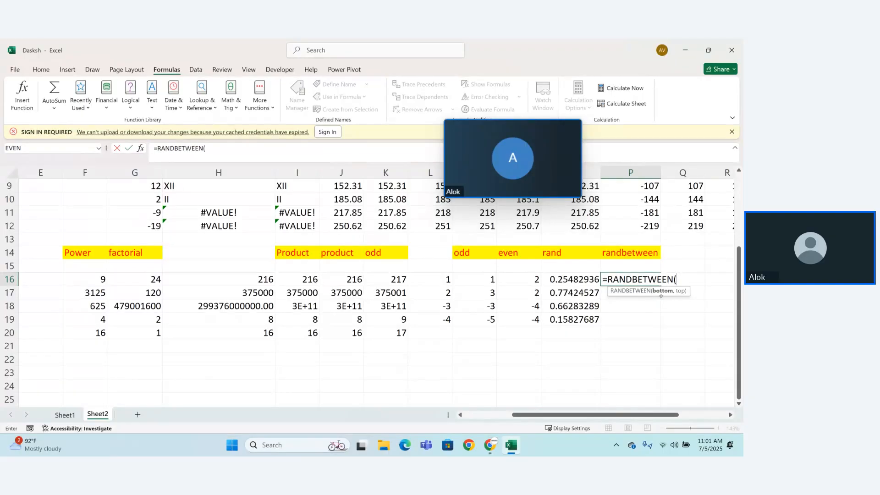
text(10,15))
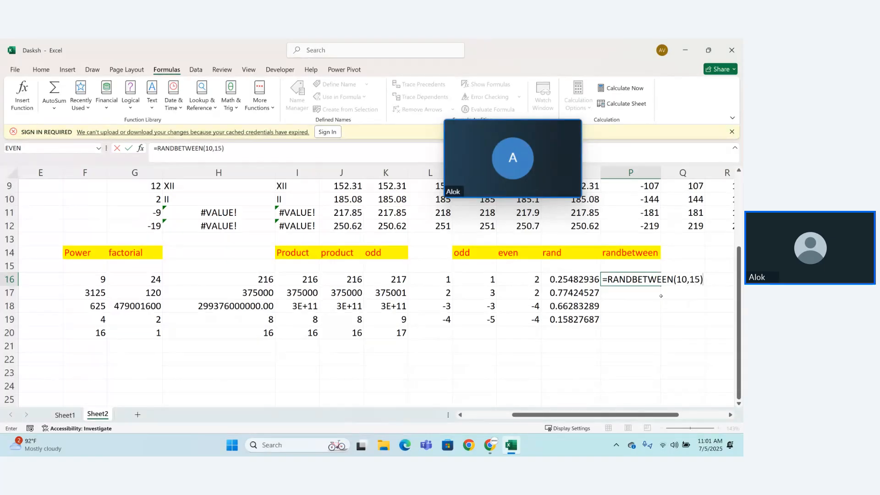
key(Return)
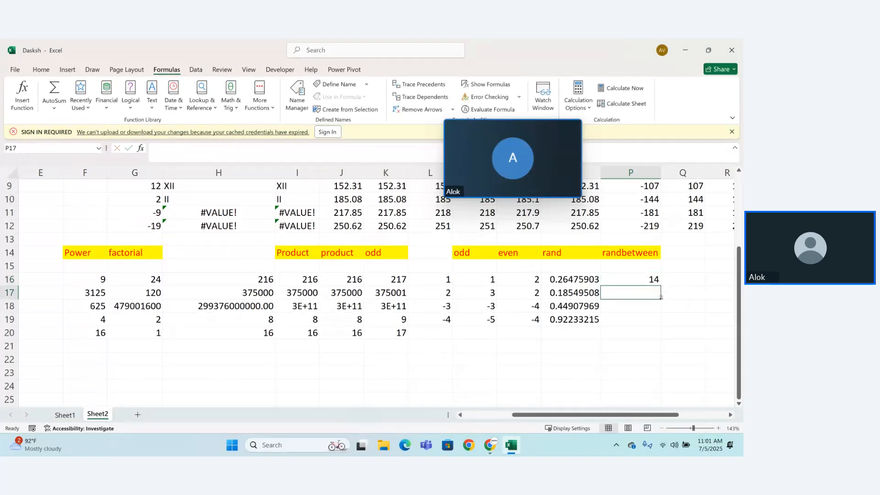
click(651, 282)
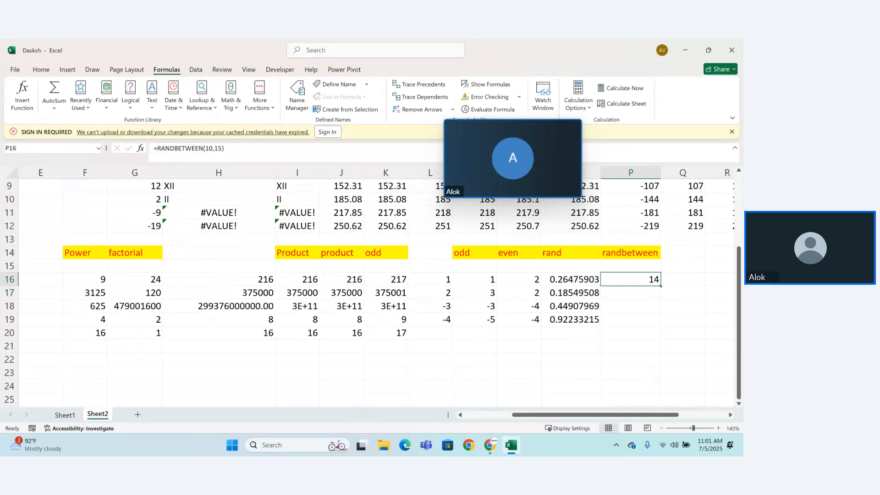
drag(661, 286, 665, 331)
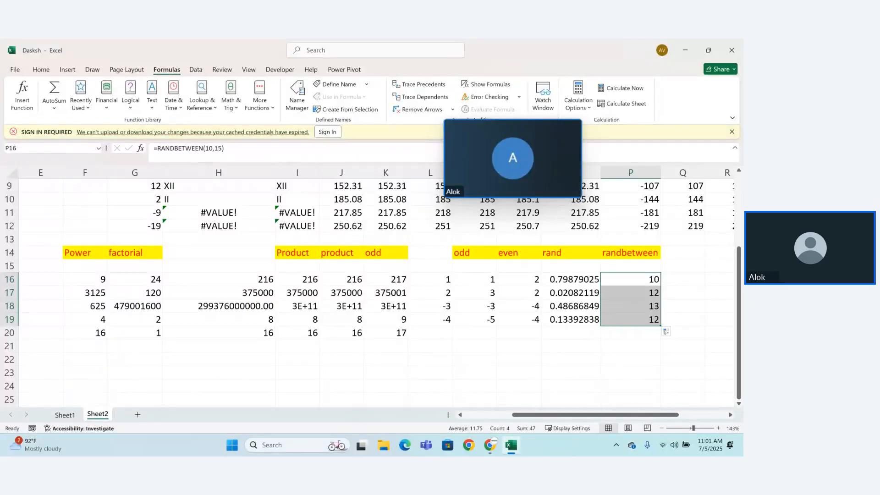
Step: Re-enter the unchanged RANDBETWEEN formulas in P16, P19 and P16 again to watch the random numbers recalculate
click(642, 290)
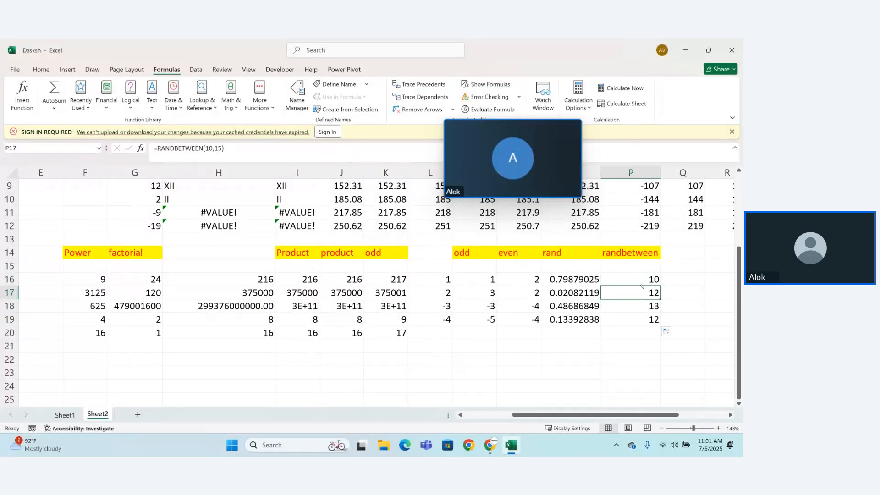
click(643, 280)
double_click(643, 279)
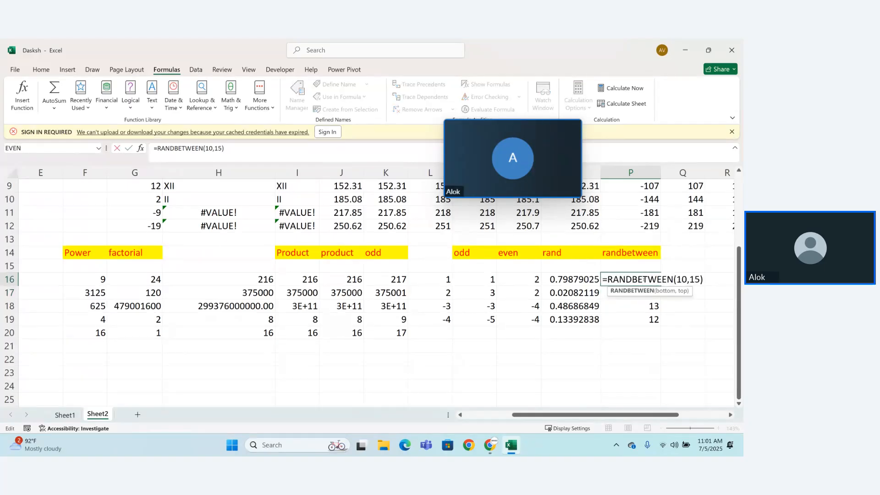
key(Return)
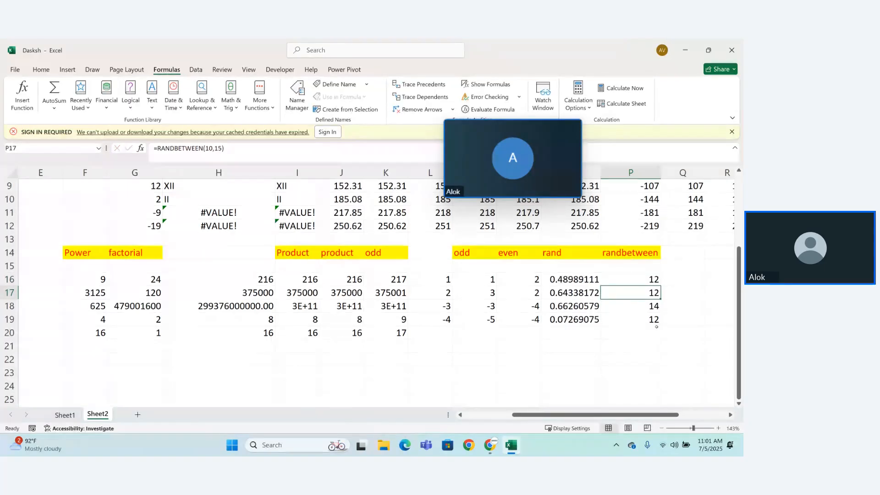
click(650, 317)
double_click(650, 316)
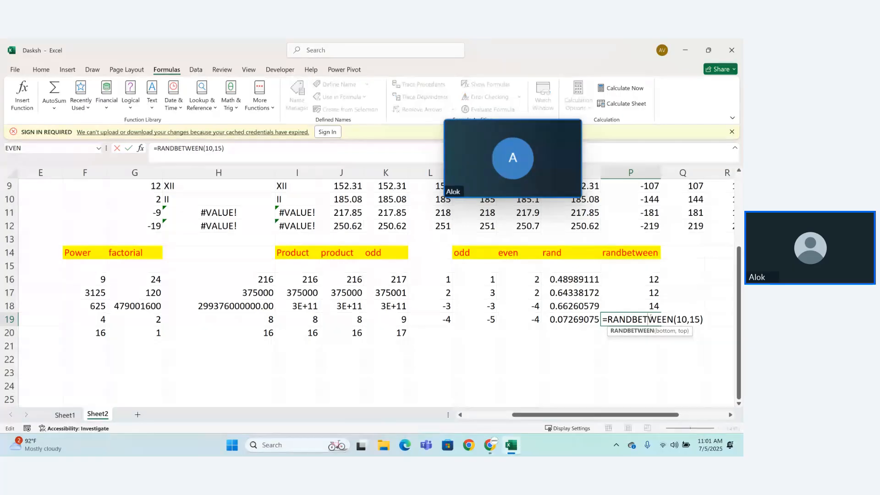
key(Return)
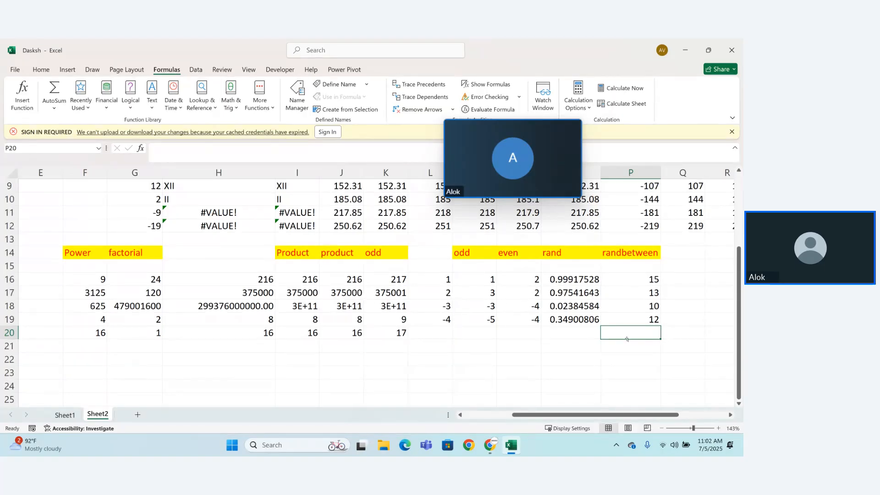
click(631, 277)
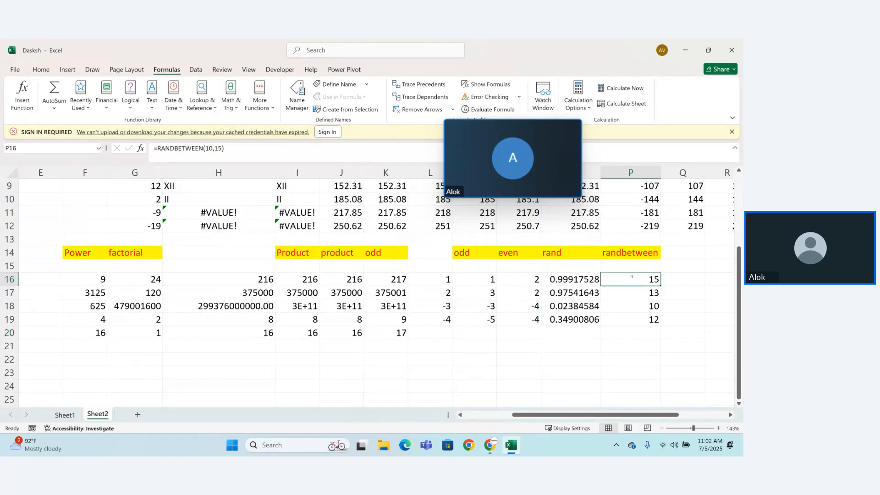
double_click(632, 277)
key(Return)
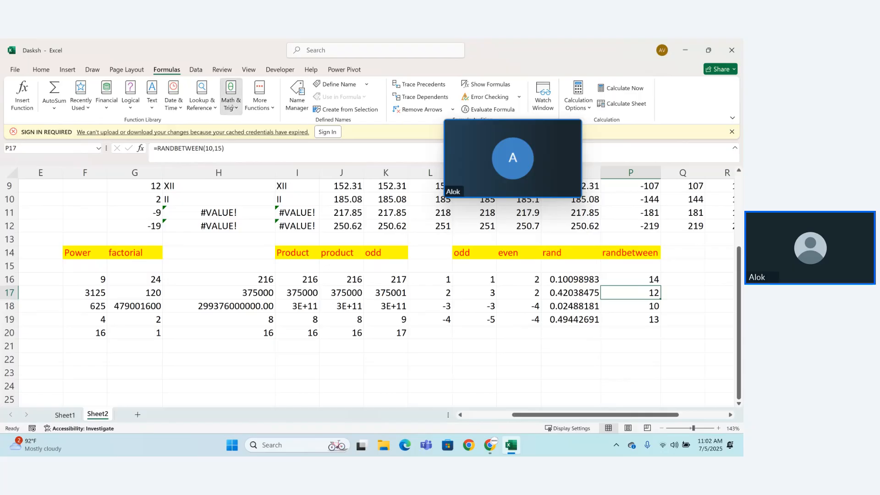
Step: Look through the list of Math & Trig functions for the next function to demonstrate
click(232, 106)
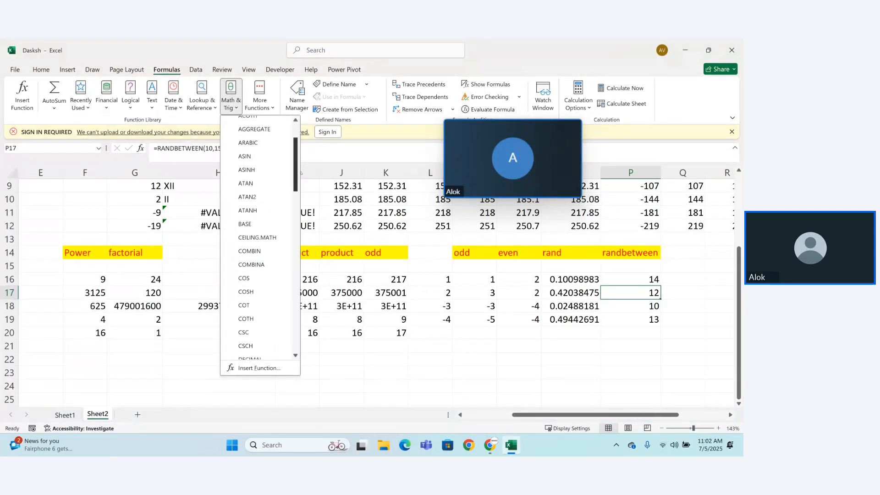
drag(301, 173, 292, 235)
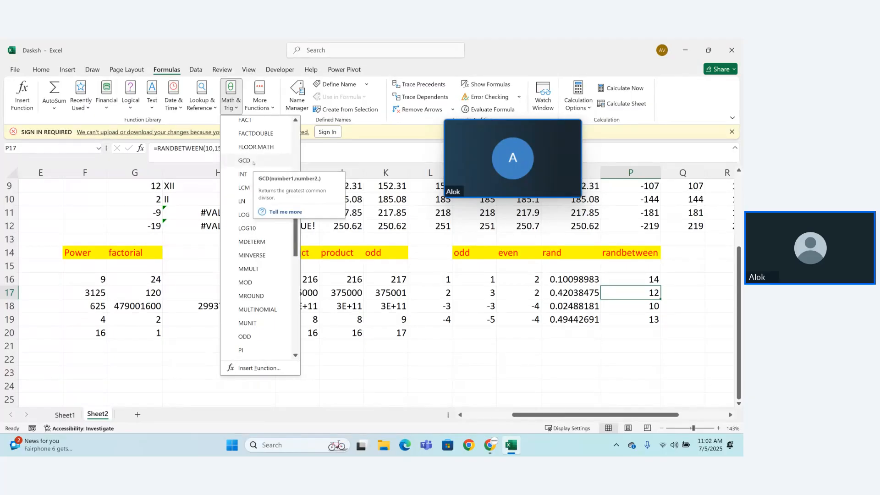
drag(295, 235, 295, 236)
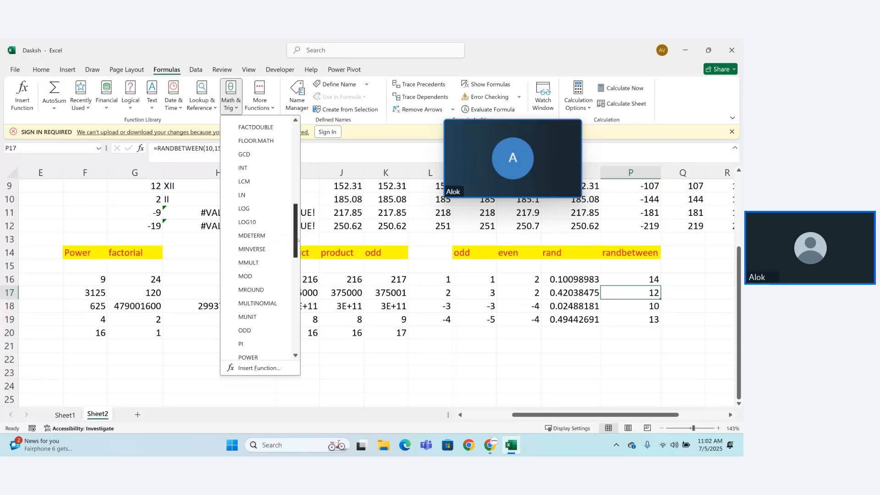
drag(297, 239, 294, 298)
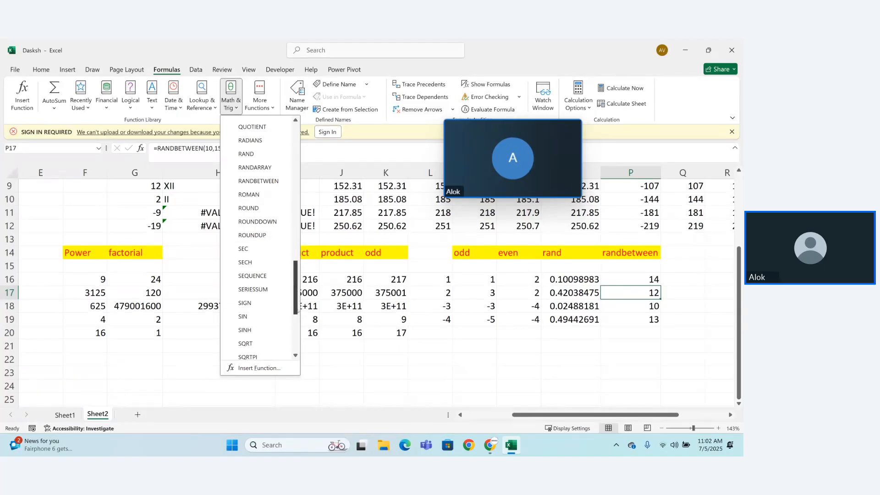
drag(297, 311, 298, 325)
click(700, 187)
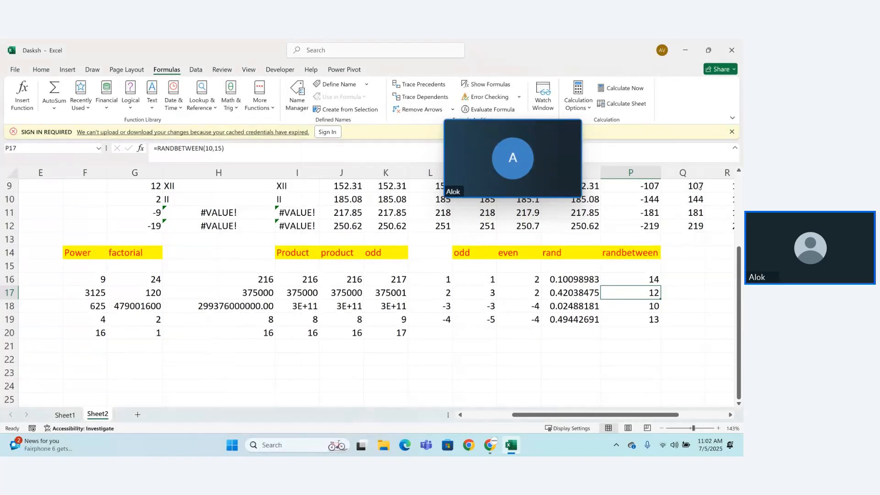
Step: Enter the heading "sqrt" in cell Q14
click(680, 258)
text(s)
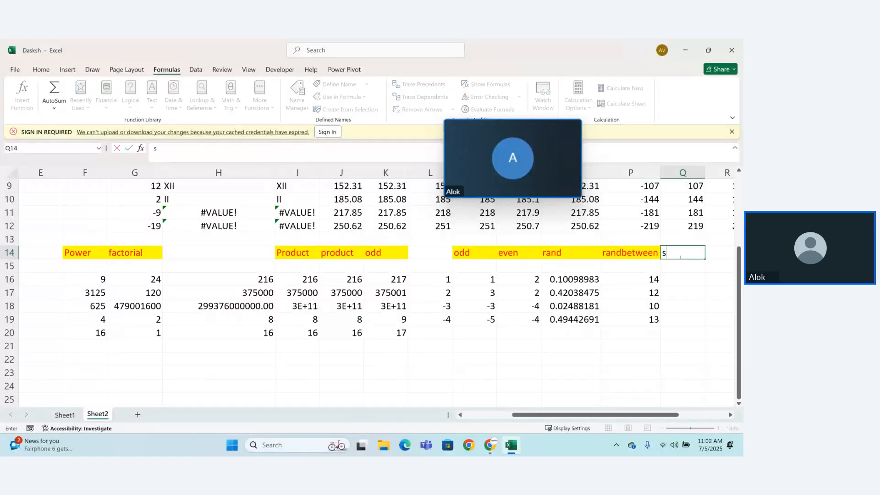
text(qrt)
key(Return)
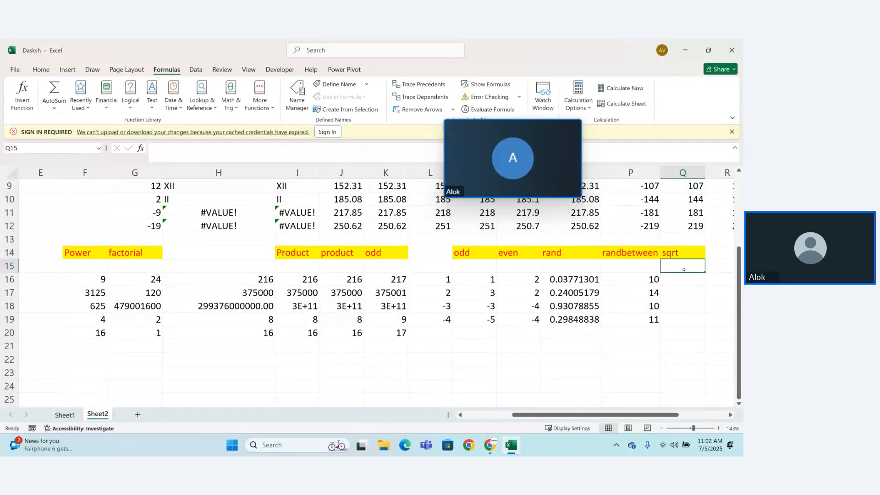
Step: Begin a SQRT formula in cell Q16, up to its number argument
click(686, 278)
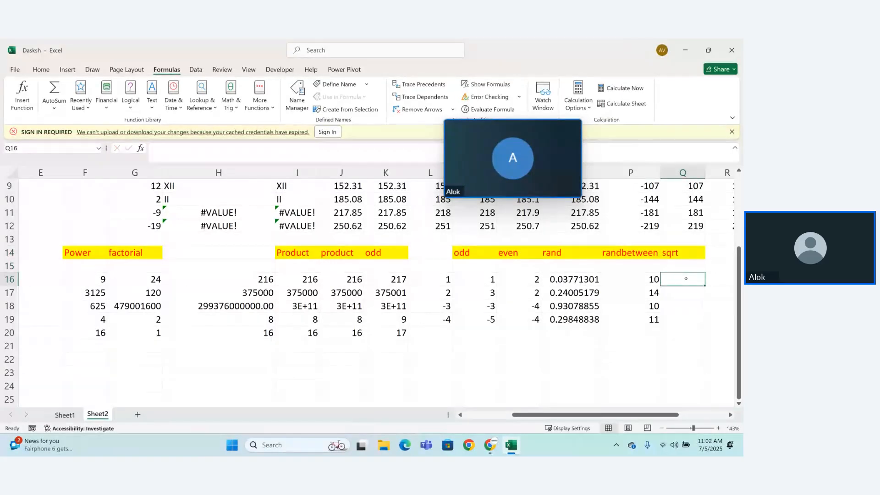
text(=s)
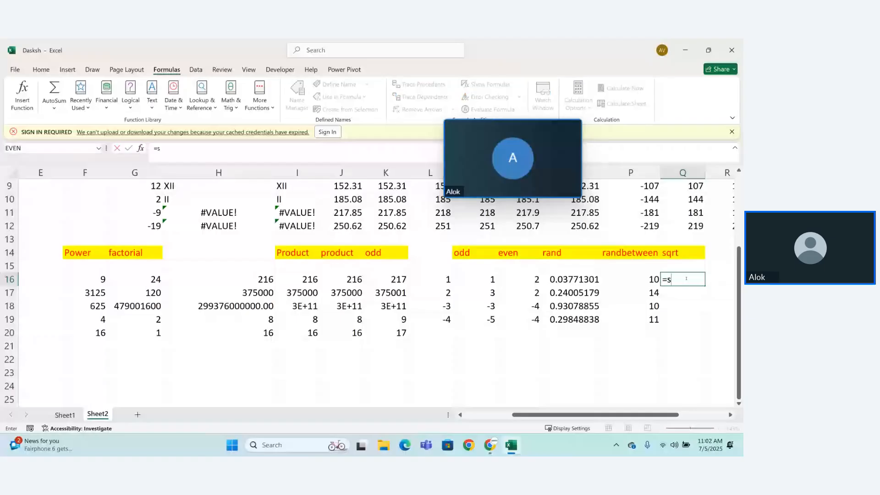
text(qrt)
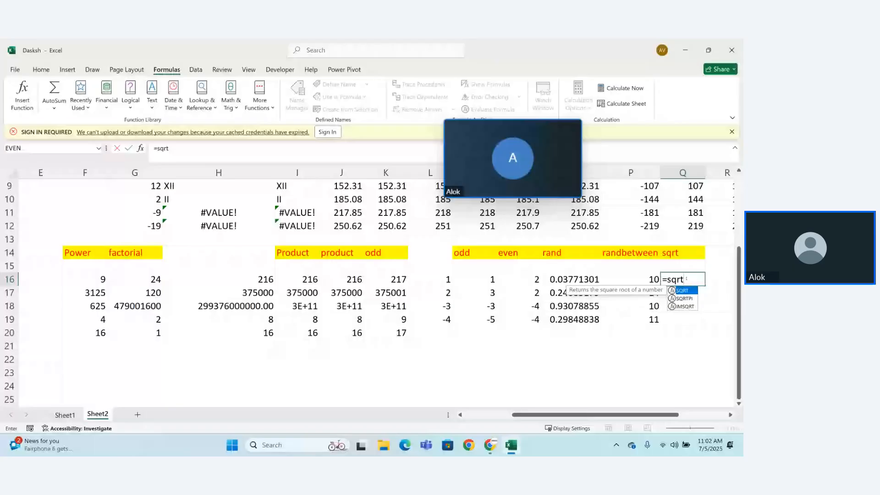
key(Tab)
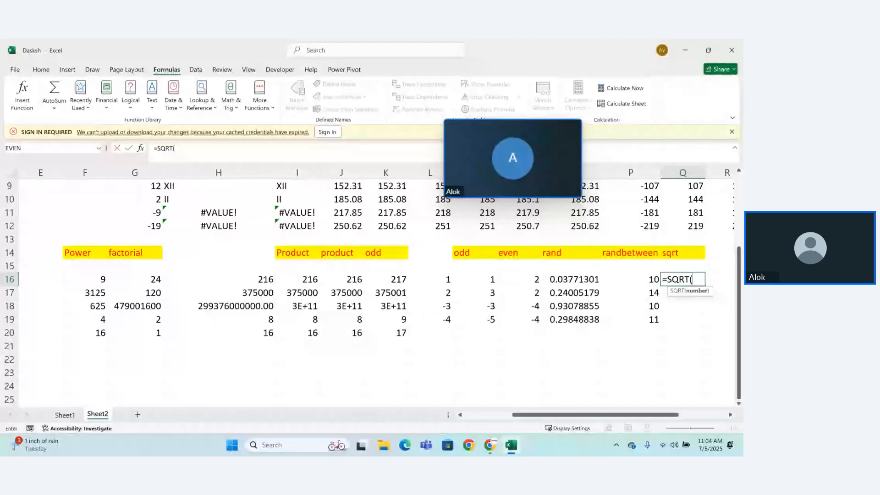
Step: Complete the SQRT formula in cell Q16 with the number 4
text(4))
key(Return)
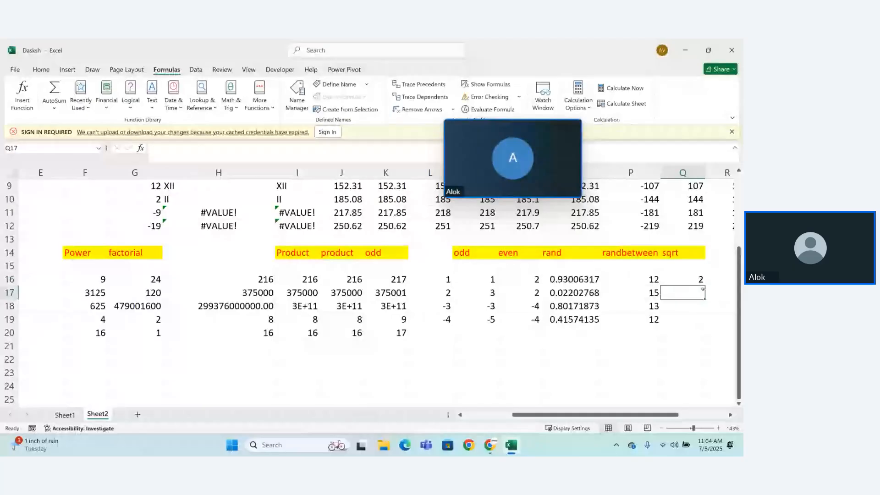
Step: Enter a SQRT formula in cell Q17 for the number 9
text(=)
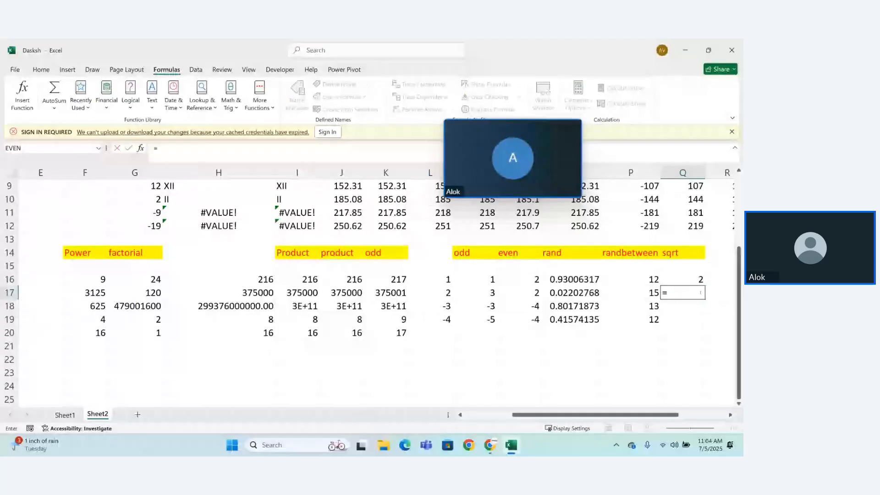
text(sqrt)
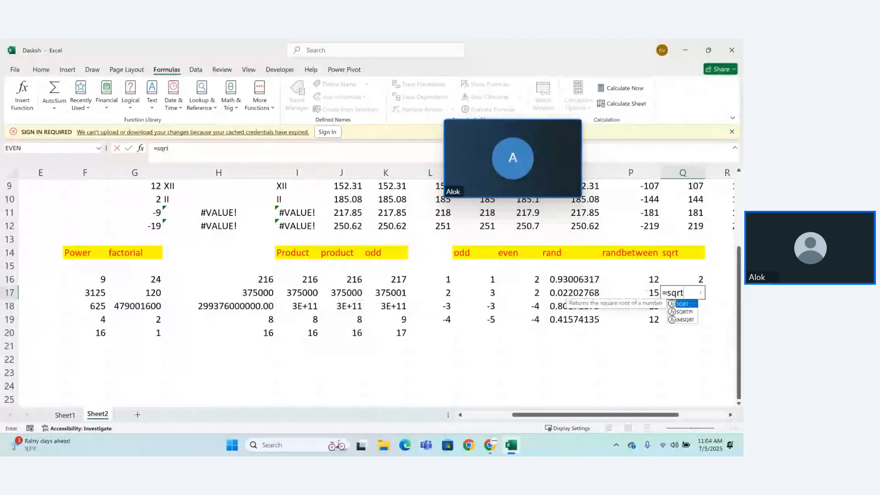
text((()
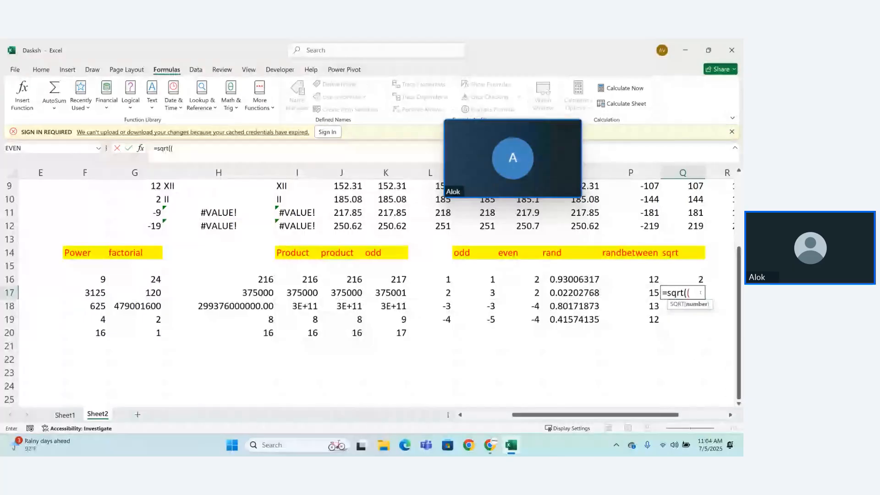
key(BackSpace)
key(BackSpace)
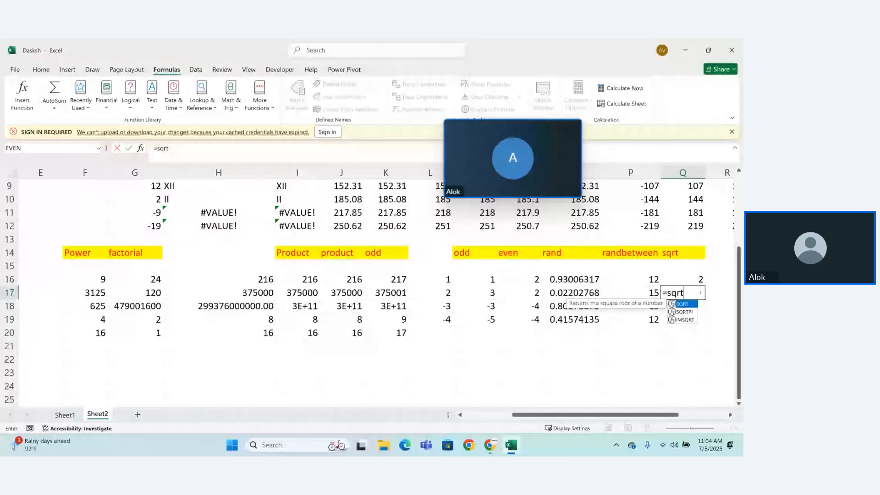
text((9))
key(Return)
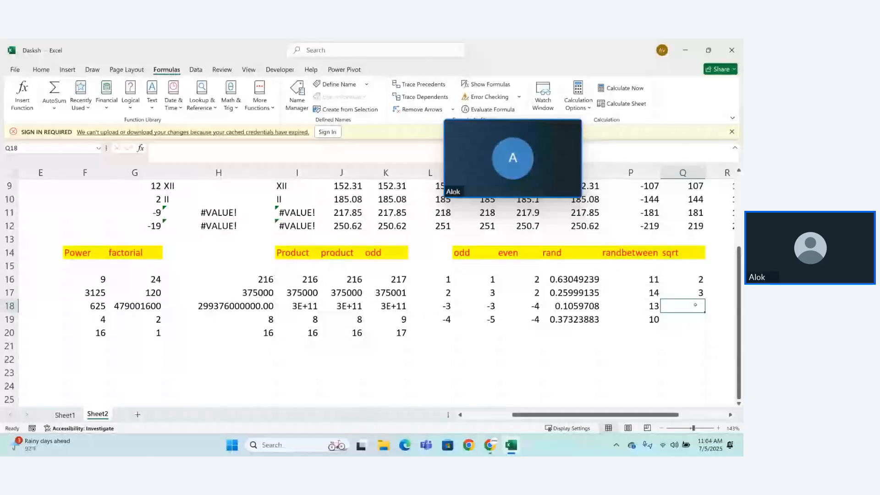
Step: Enter a SQRT formula in cell Q18 and set its number to 16
text(=sqrt()
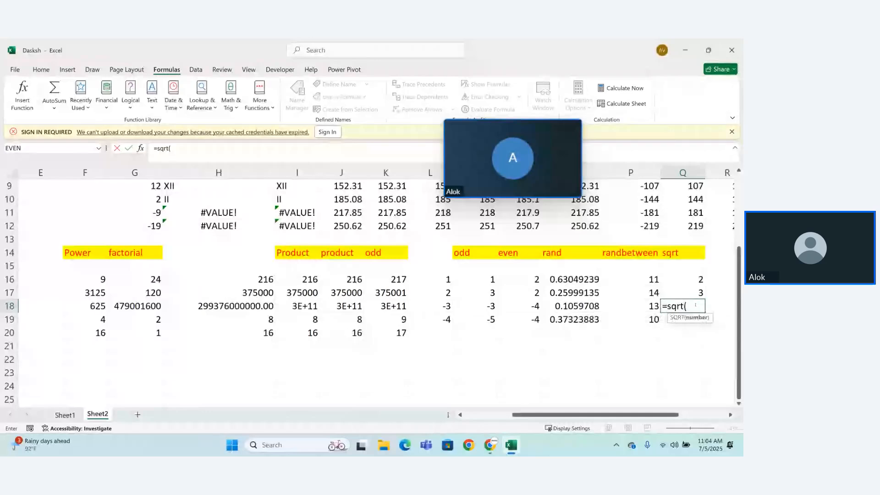
text(4))
key(Return)
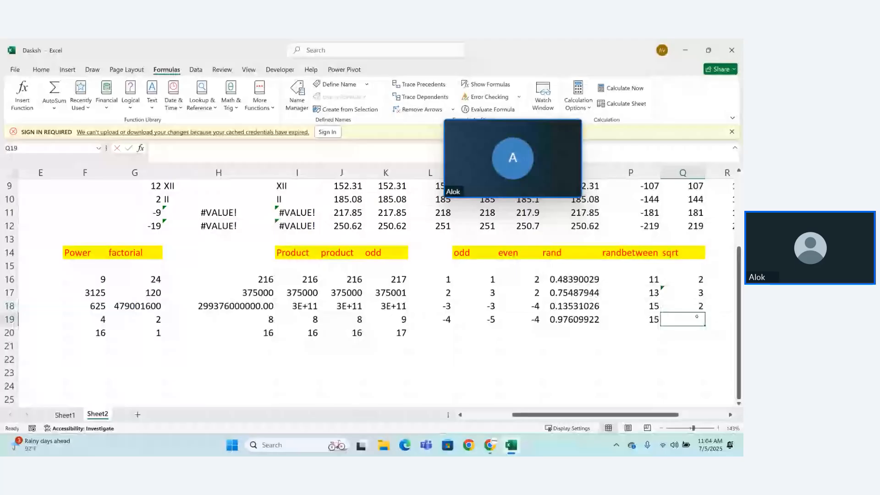
double_click(694, 306)
key(BackSpace)
text(16)
key(Return)
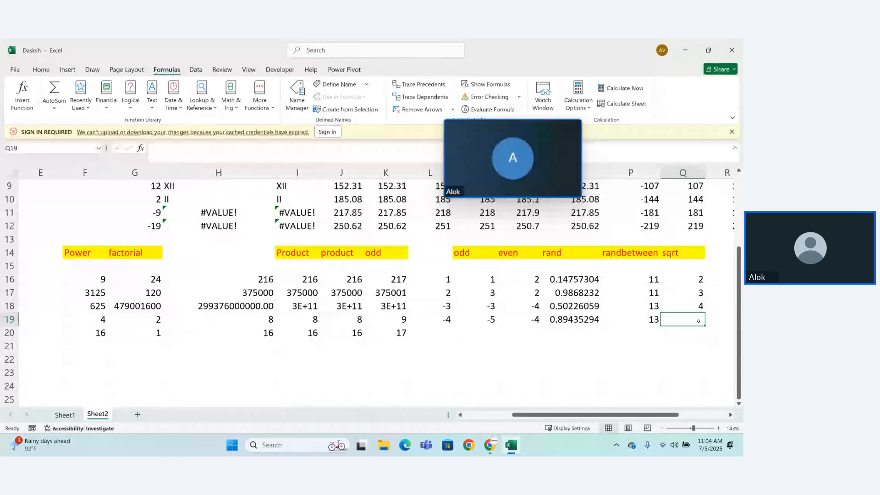
Step: Enter the heading "std.dev" in cell R14, beside the sqrt heading
scroll(699, 321, right, 3)
click(584, 256)
text(div)
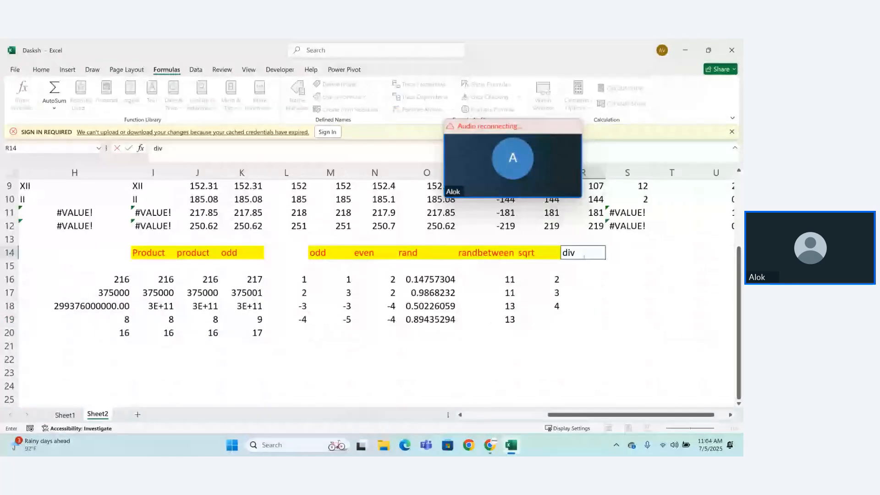
key(BackSpace)
key(BackSpace)
key(BackSpace)
text(st)
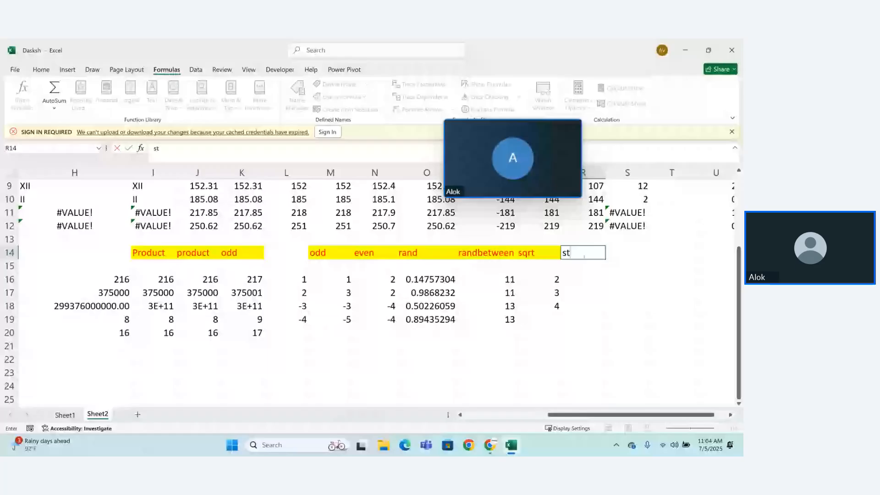
text(d.d)
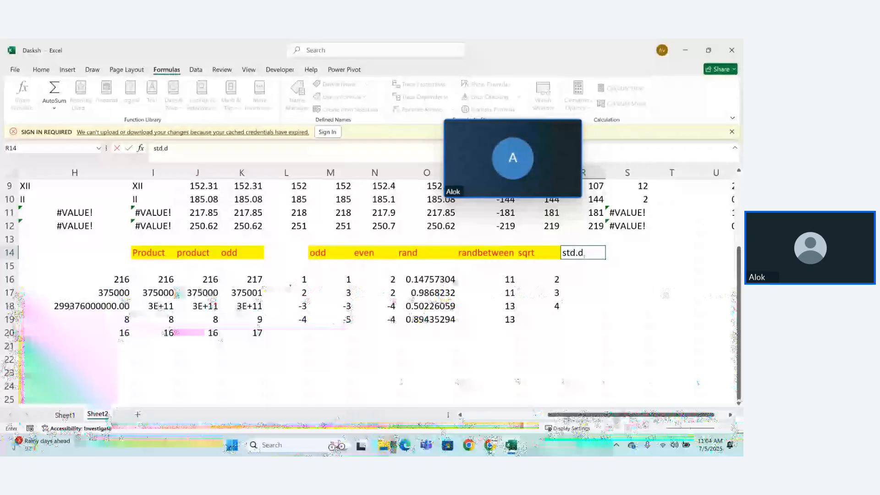
text(ev)
key(Return)
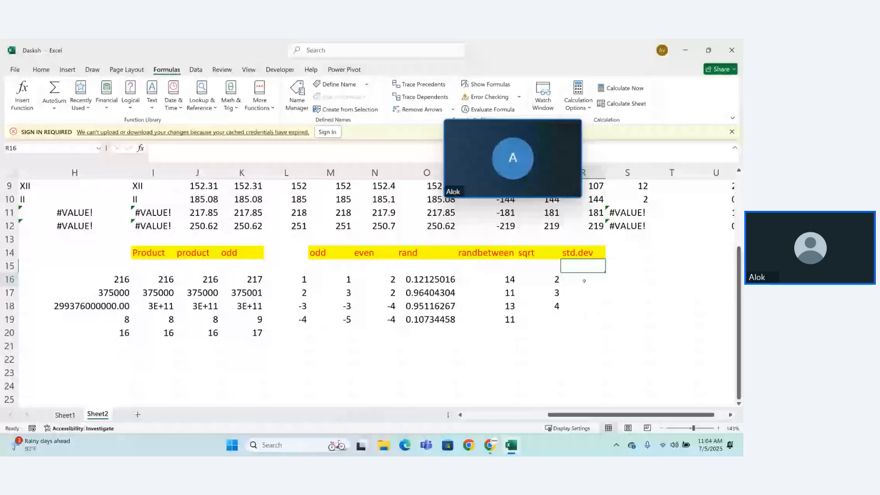
text(=std)
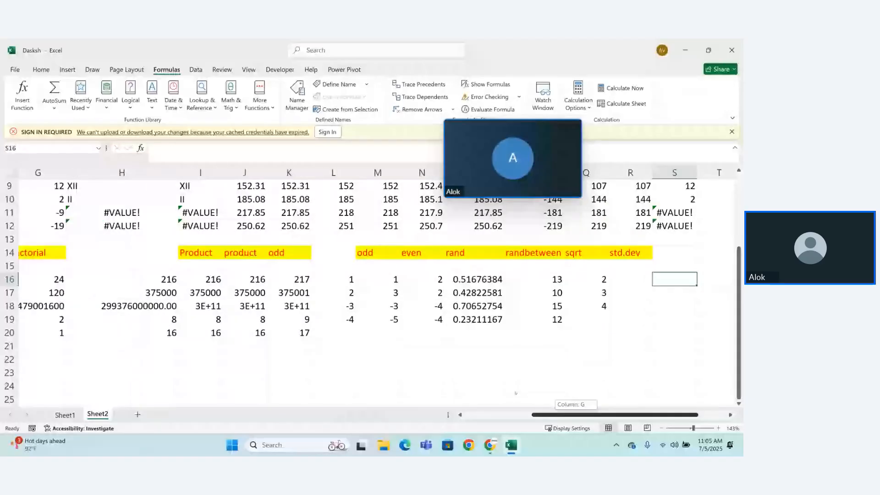
drag(516, 394, 448, 399)
drag(739, 298, 739, 224)
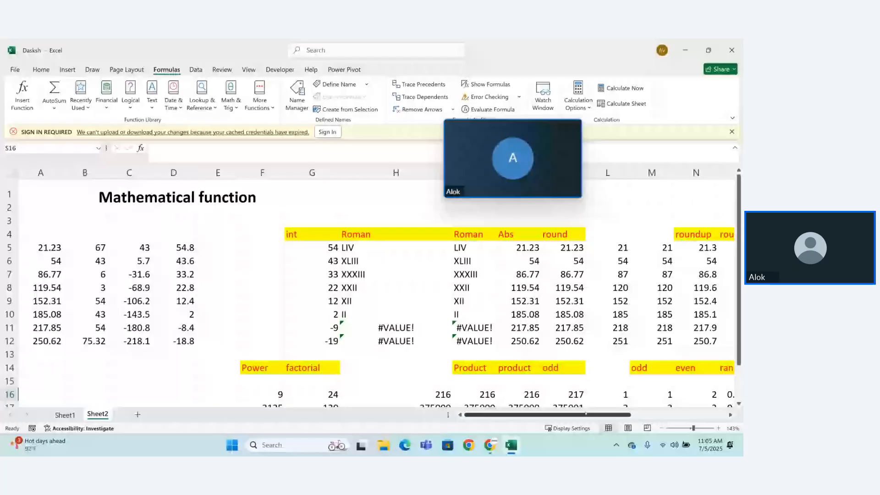
drag(586, 414, 576, 397)
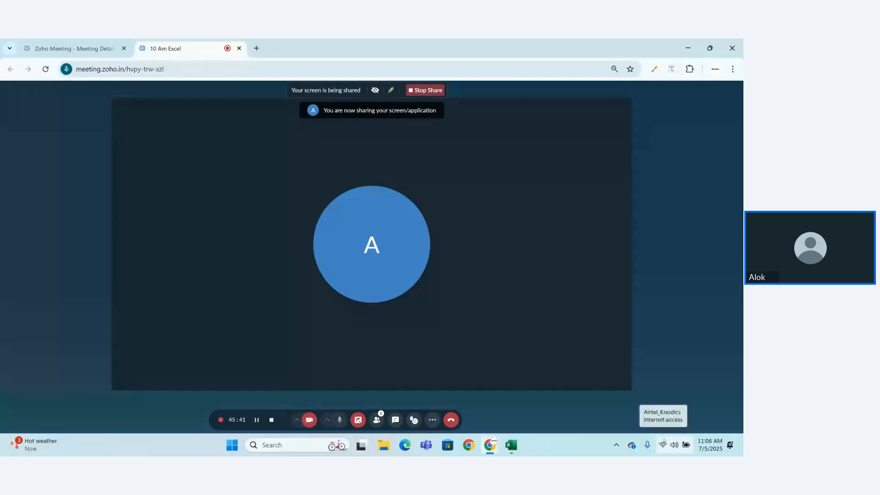
Step: Check the computer's Wi-Fi quick settings, and switch back to the Excel workbook
click(663, 446)
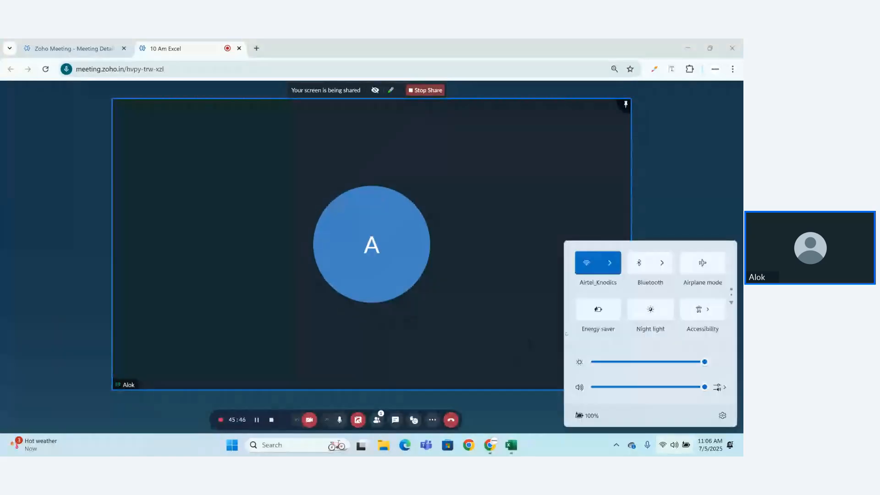
click(519, 425)
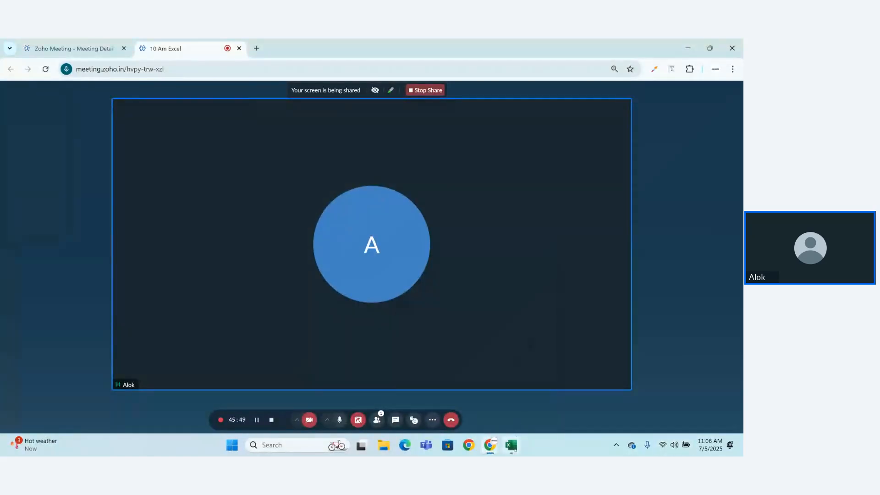
click(512, 447)
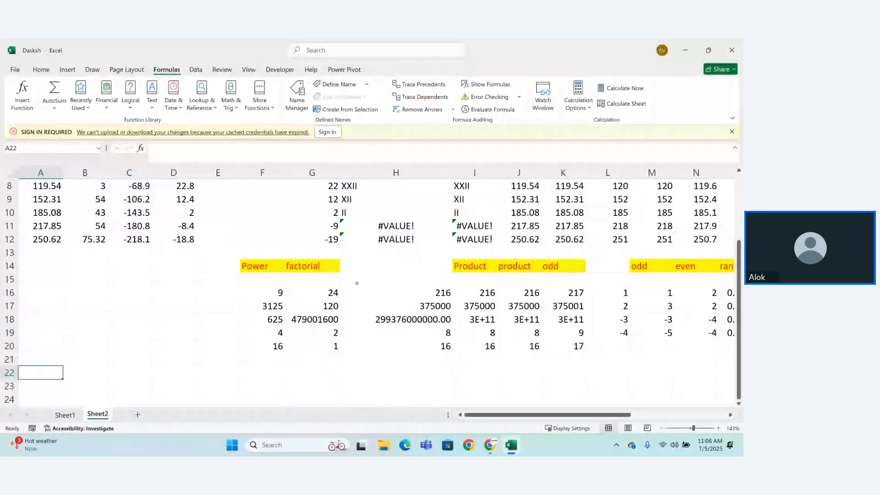
click(57, 298)
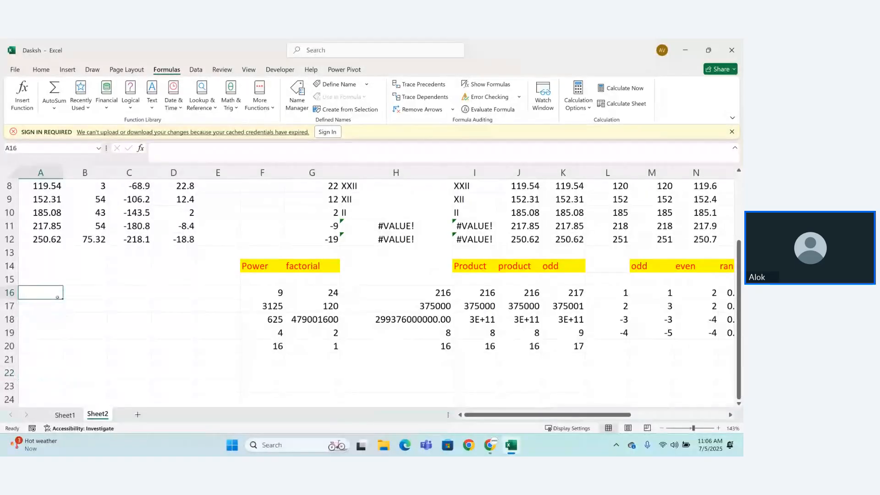
drag(268, 284, 326, 316)
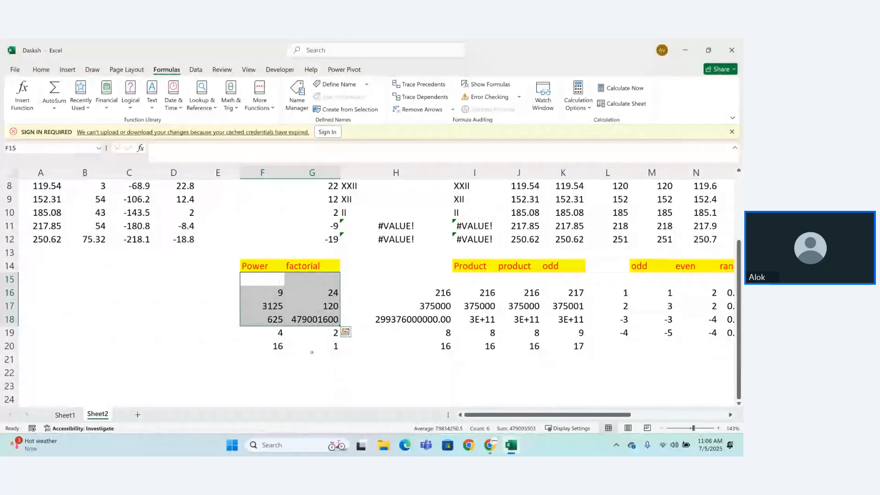
click(34, 364)
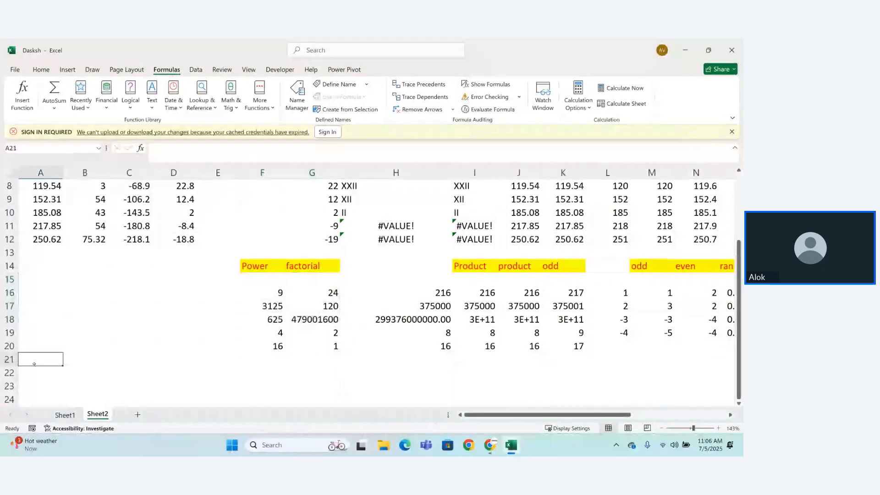
text(p)
key(Return)
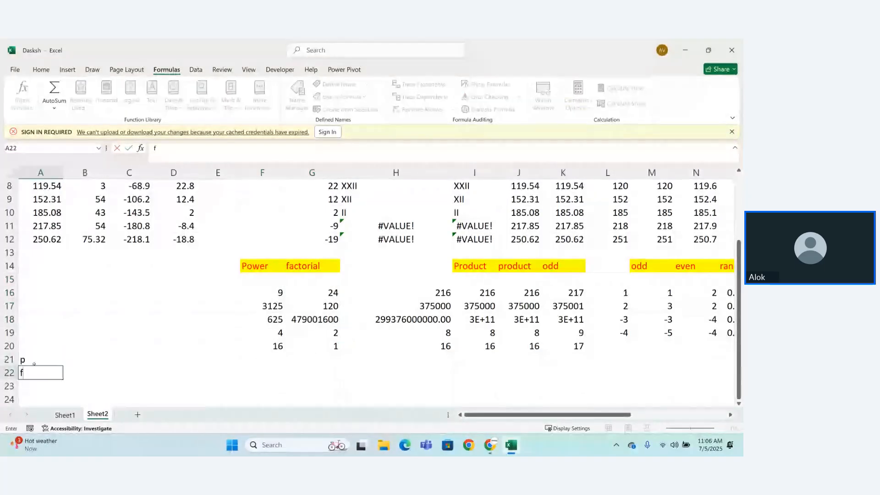
text(f)
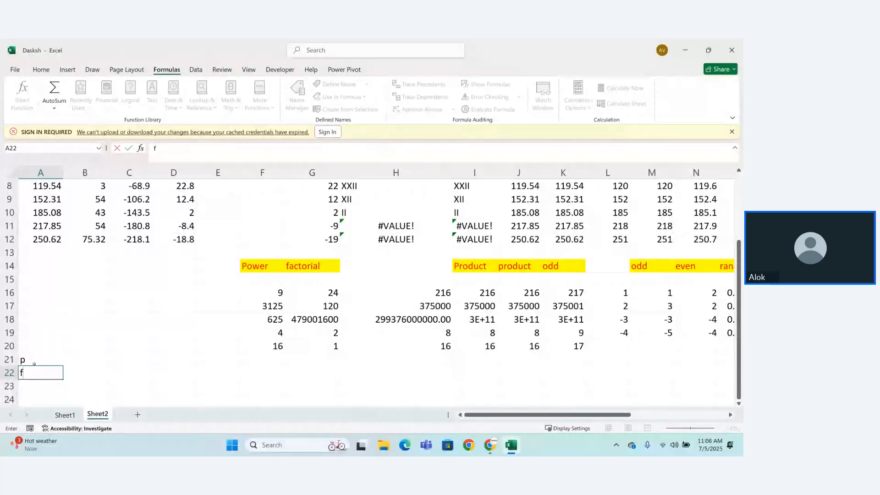
key(BackSpace)
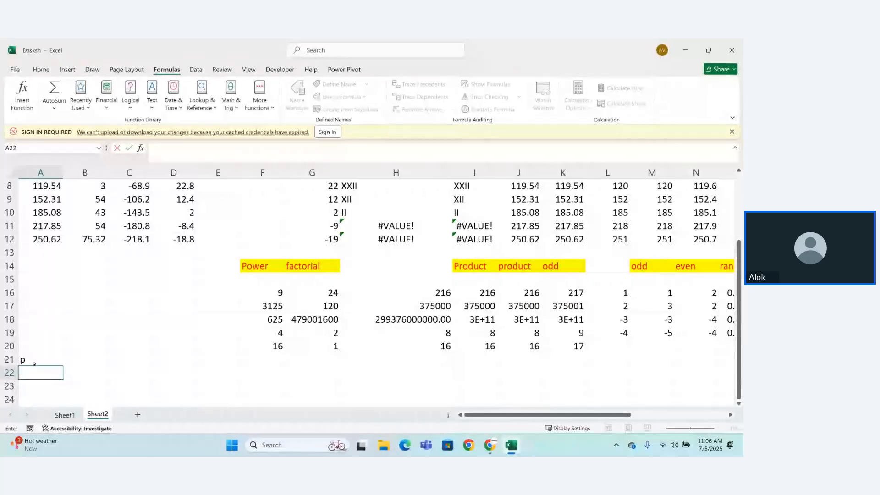
click(34, 363)
key(BackSpace)
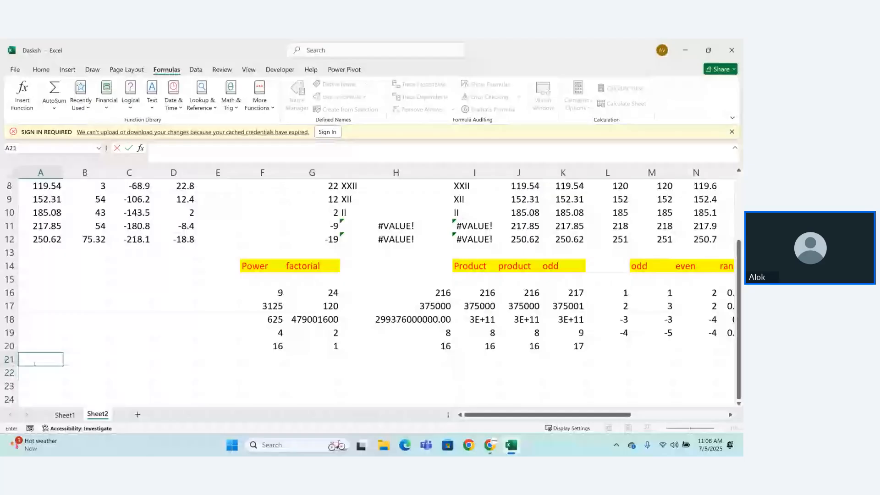
Step: Enter a TRANSPOSE formula in cell A21 that flips the Power and factorial table F14:G20 into rows
text(=tra)
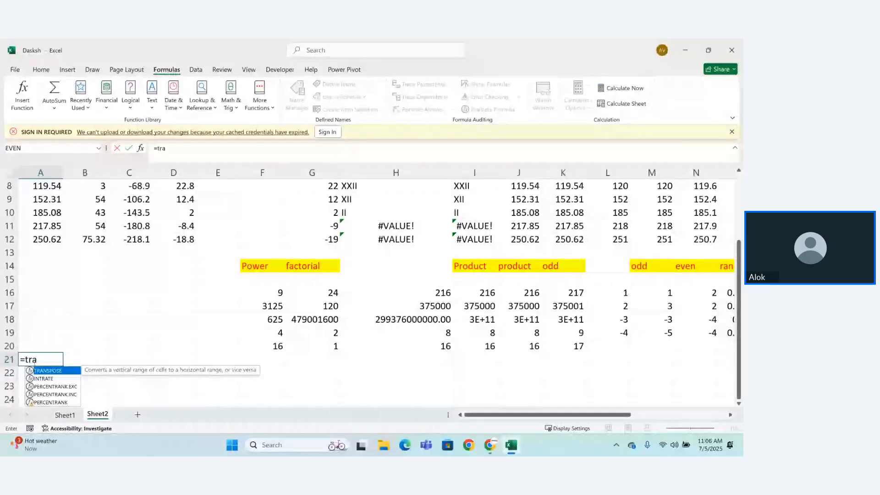
key(Tab)
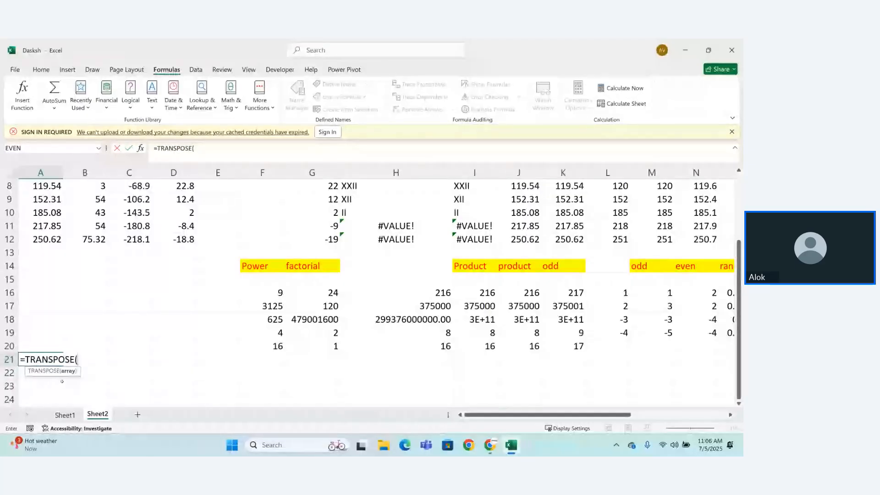
drag(251, 266, 322, 346)
text())
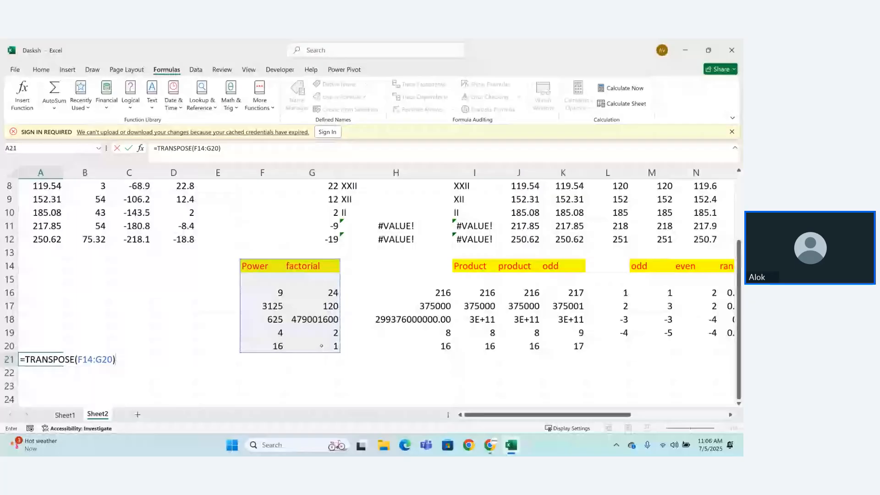
key(Return)
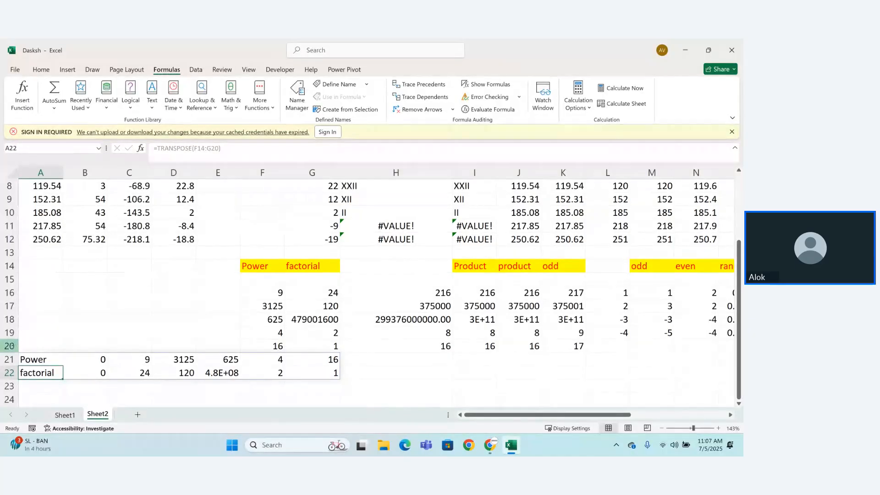
Step: Insert a blank row above row 20
click(9, 346)
right_click(11, 347)
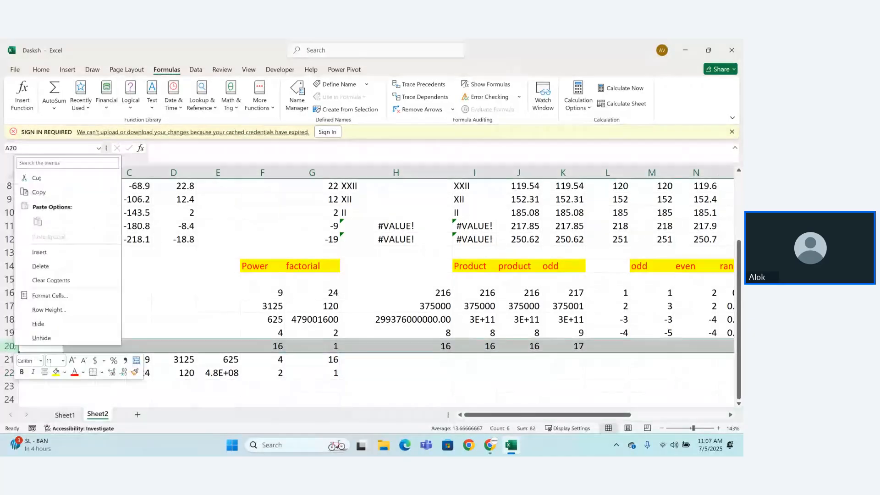
click(47, 258)
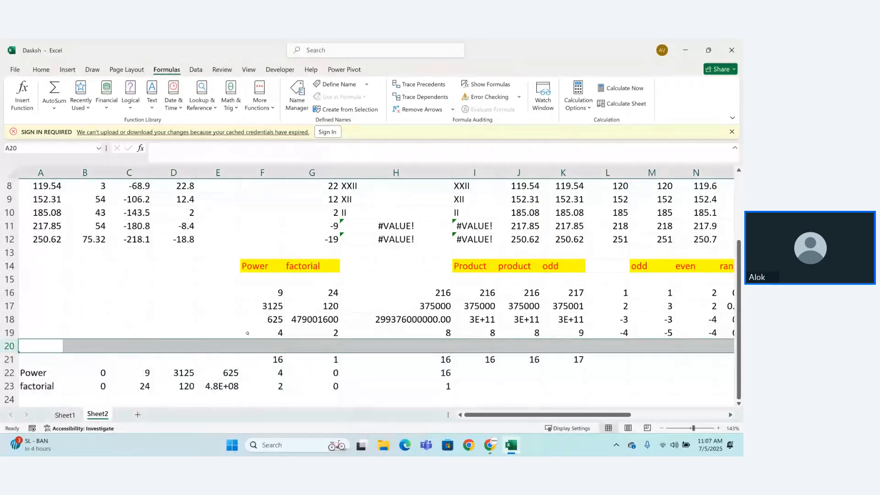
Step: Delete the blank row 20 that splits the Power and factorial values
click(174, 346)
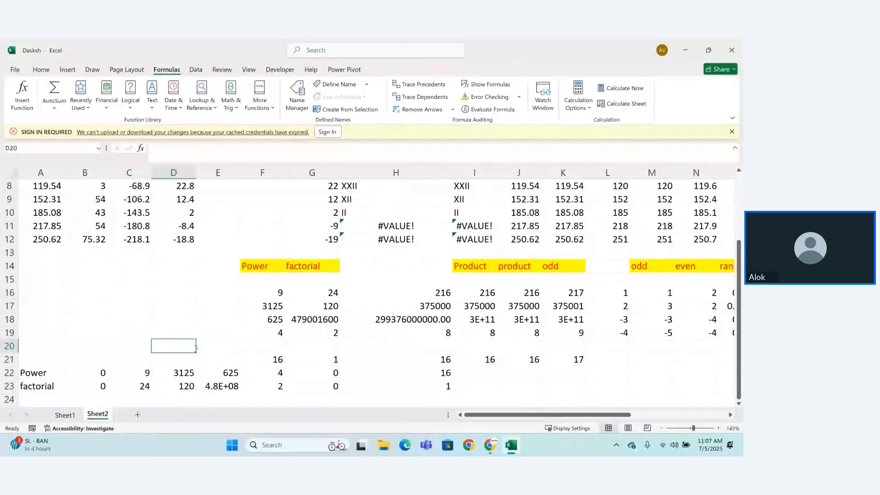
click(10, 346)
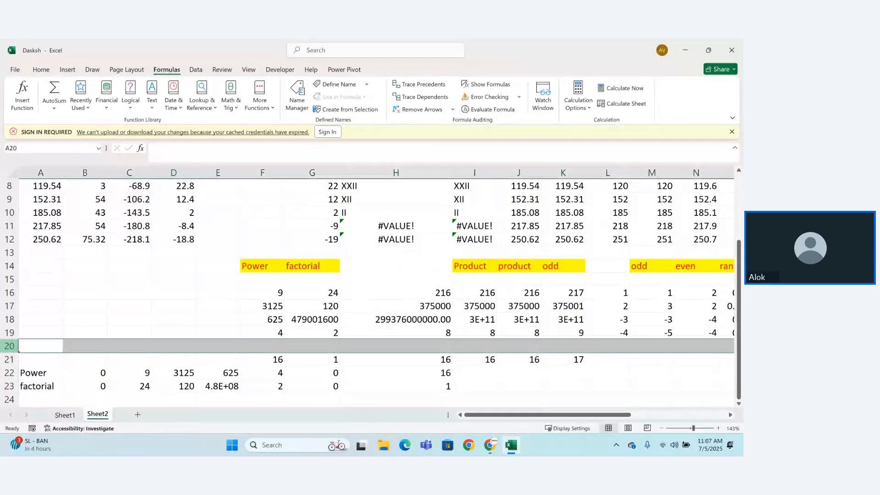
right_click(9, 346)
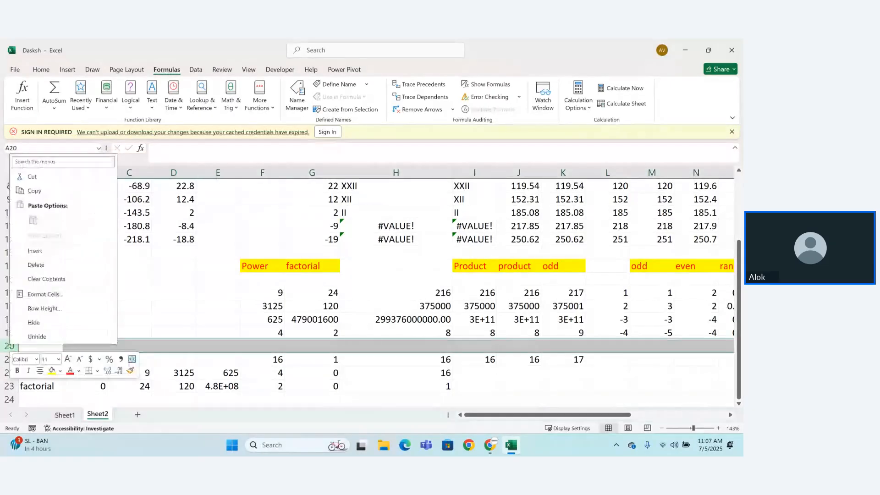
click(36, 265)
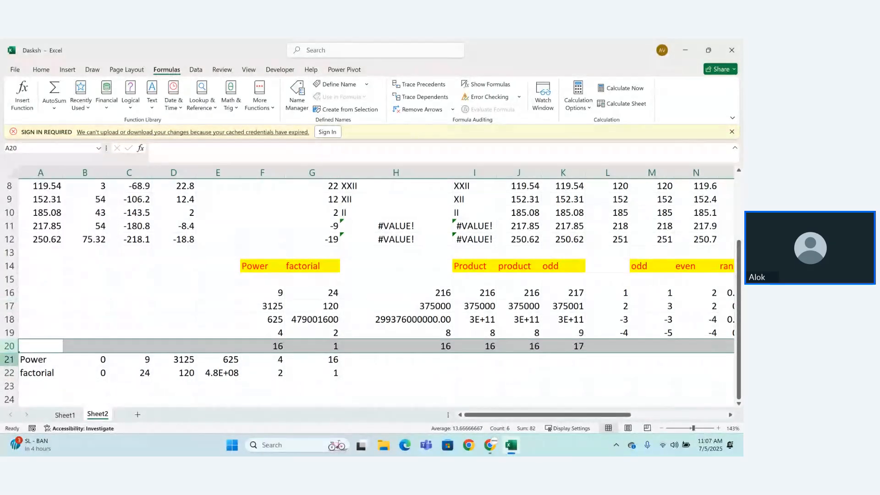
Step: Insert a blank row above row 21 to separate the transposed table from the data above it
click(12, 359)
right_click(11, 359)
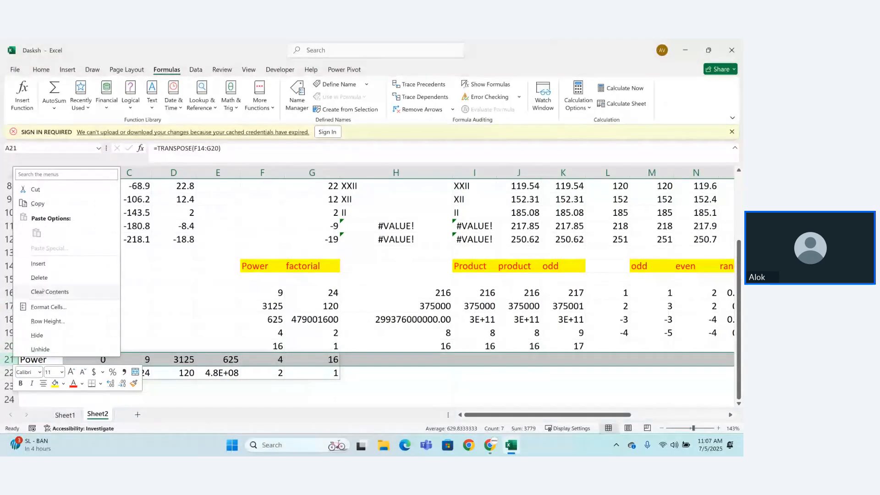
click(50, 265)
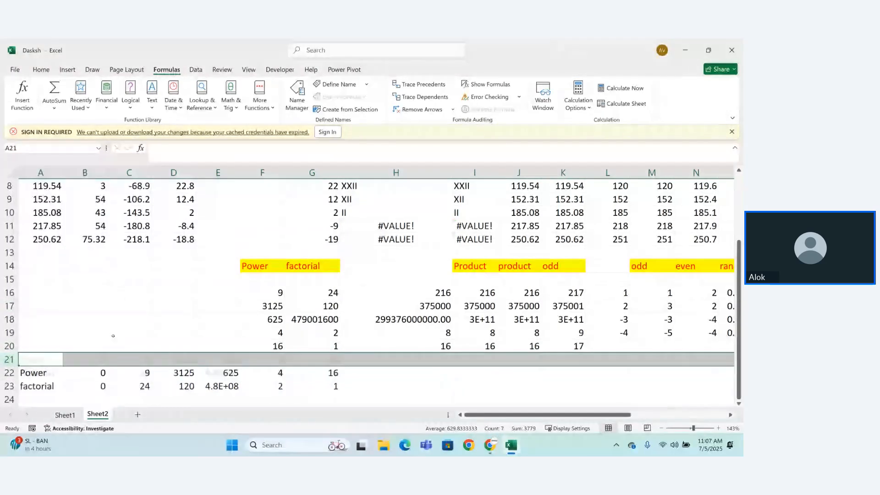
click(129, 319)
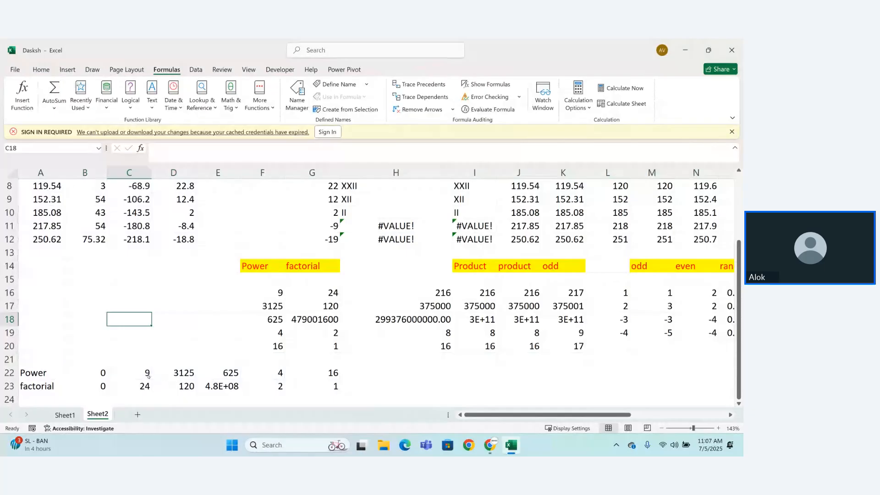
Step: Fill the transposed headings Power and factorial in A22:A23 with yellow
drag(37, 373, 47, 386)
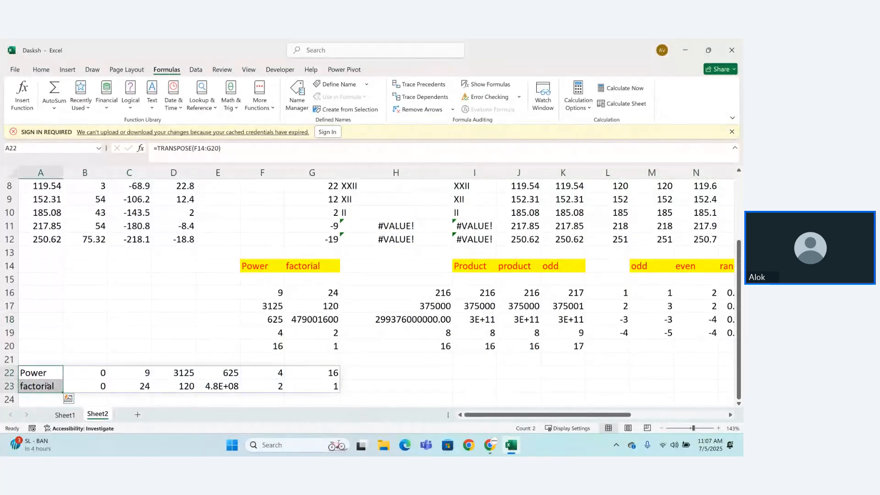
click(41, 69)
click(134, 104)
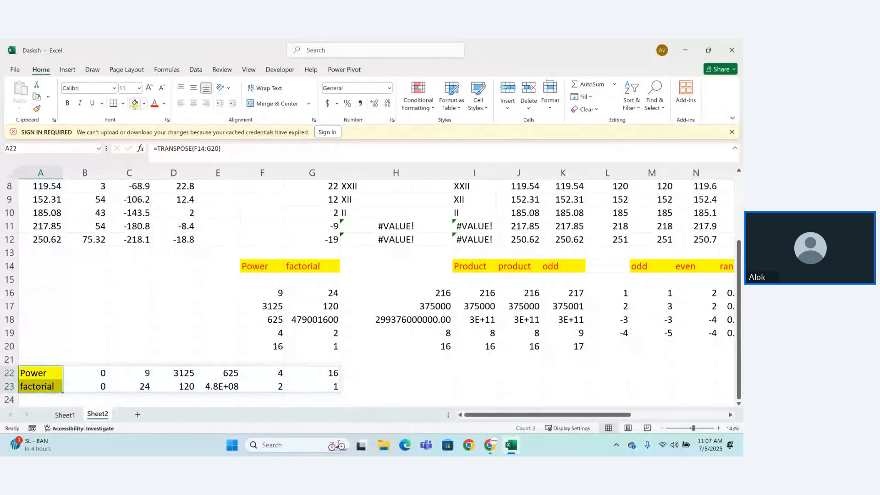
click(179, 313)
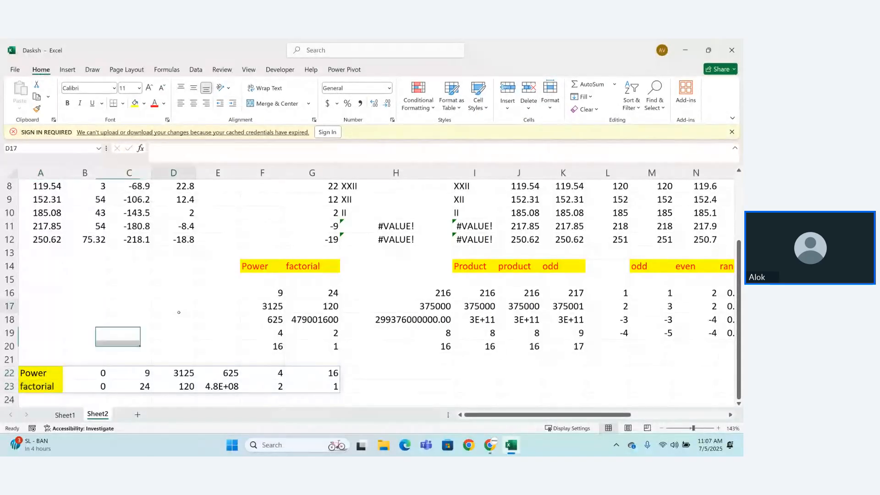
click(419, 376)
key(Down)
key(Down)
key(Down)
key(Down)
key(Down)
key(Down)
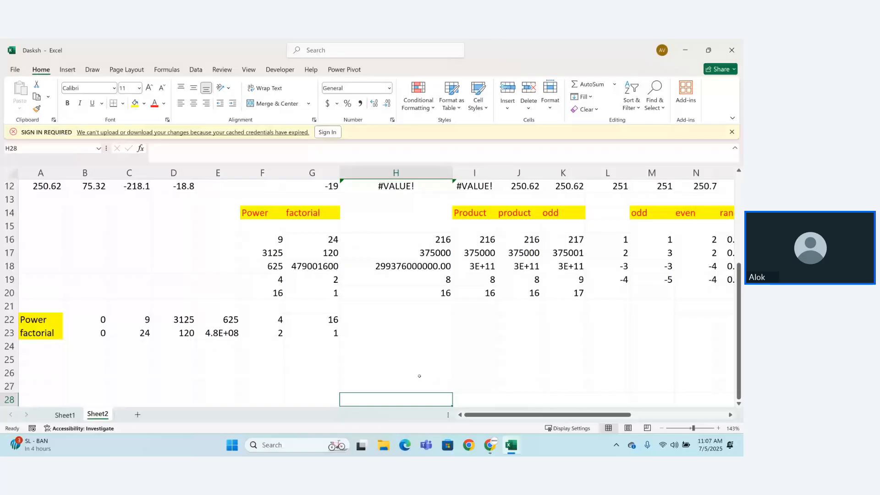
text(Trigo)
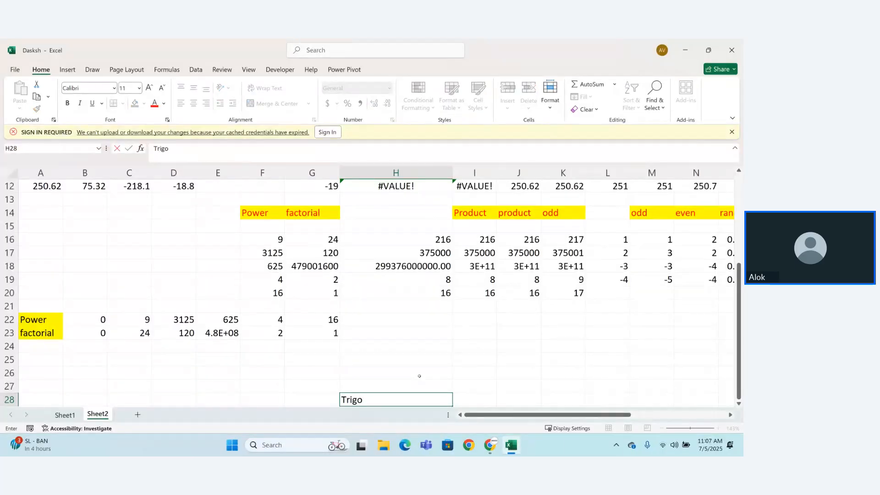
text(mat)
key(BackSpace)
key(BackSpace)
key(BackSpace)
key(BackSpace)
key(BackSpace)
key(BackSpace)
key(BackSpace)
key(BackSpace)
key(Escape)
Step: Merge and center the range A26:D27 below the transposed table
key(Left)
key(Left)
key(Left)
key(Left)
key(Left)
key(Left)
key(Left)
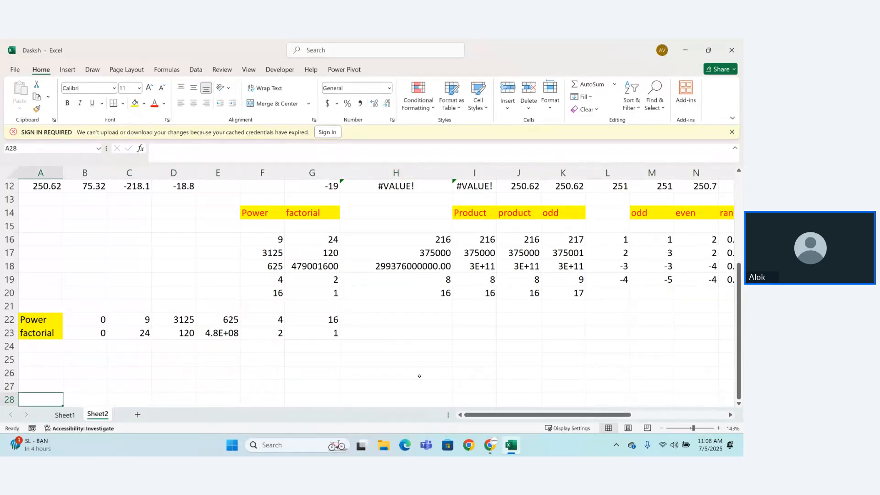
key(Up)
key(Up)
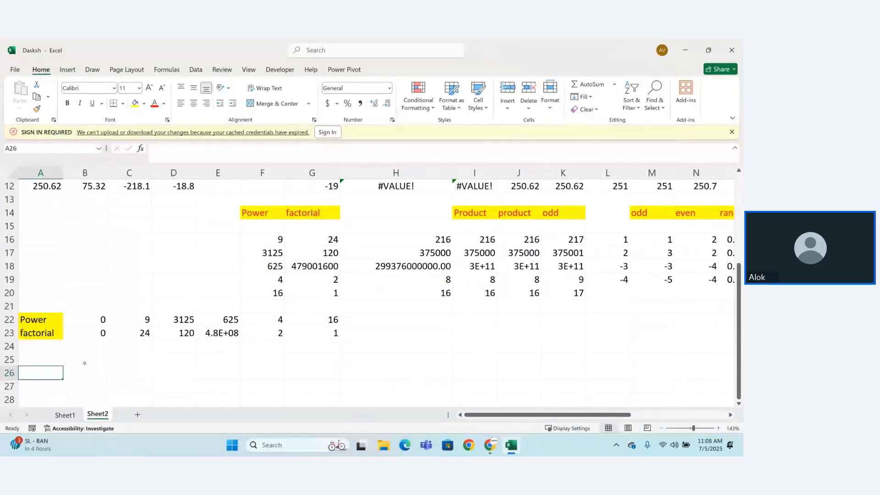
key(shift+Right)
key(shift+Right)
key(shift+Right)
key(shift+Down)
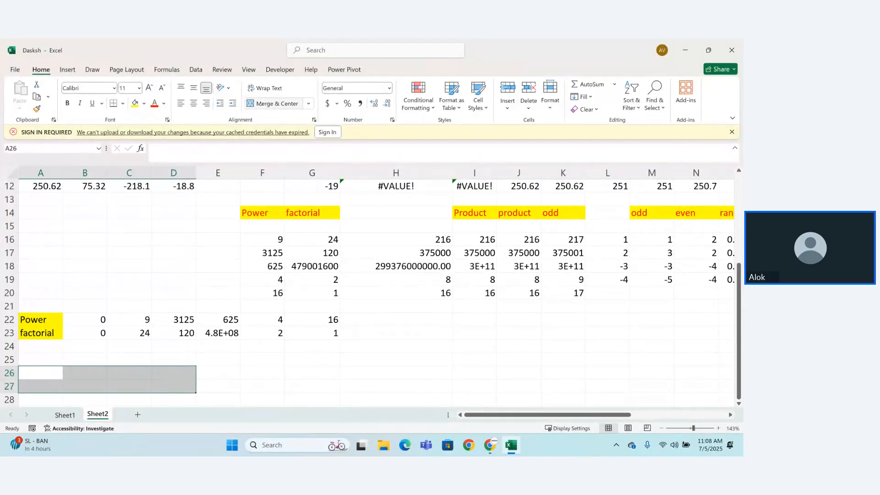
click(260, 104)
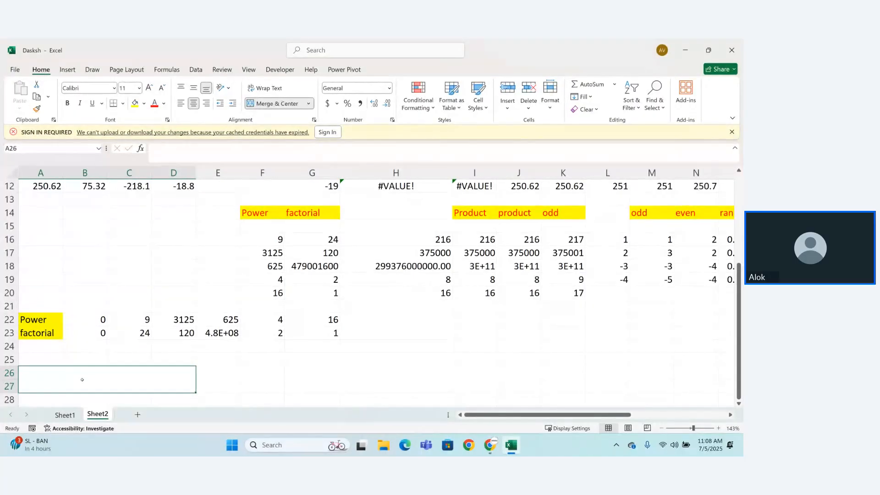
Step: Enter the heading "Tring. Function" in the merged cell A26:D27
text(Tr)
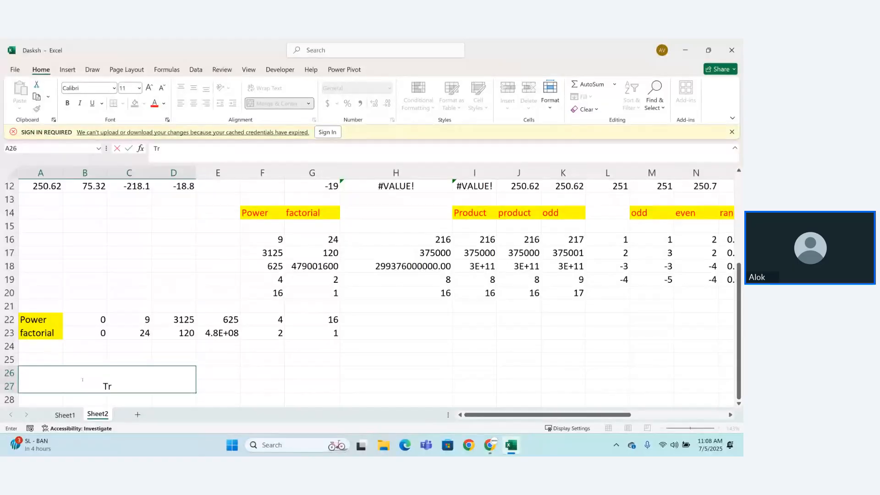
text(ing. function)
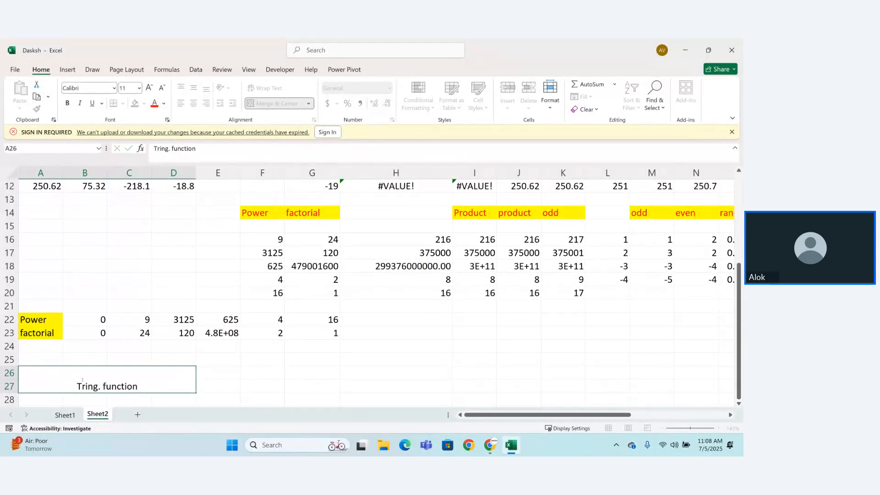
key(Return)
Step: Make the "Tring. Function" heading text bold and set its font size to 18
click(74, 382)
double_click(74, 382)
drag(75, 385, 140, 386)
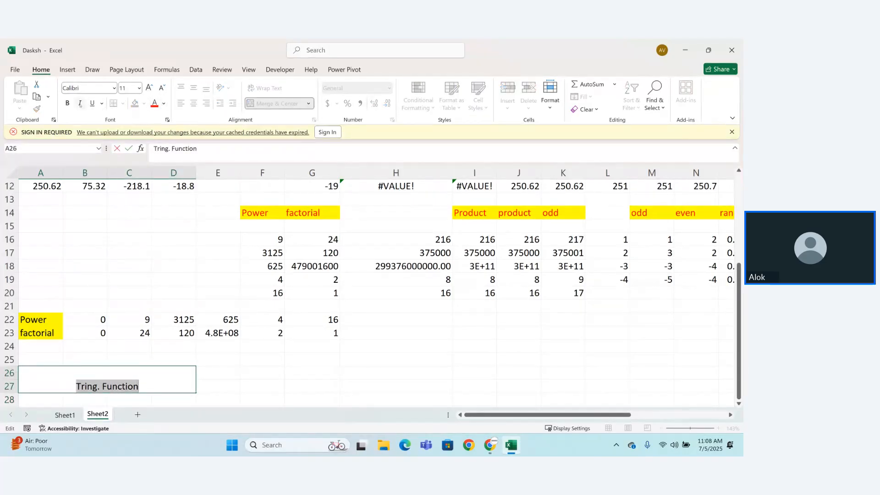
click(67, 103)
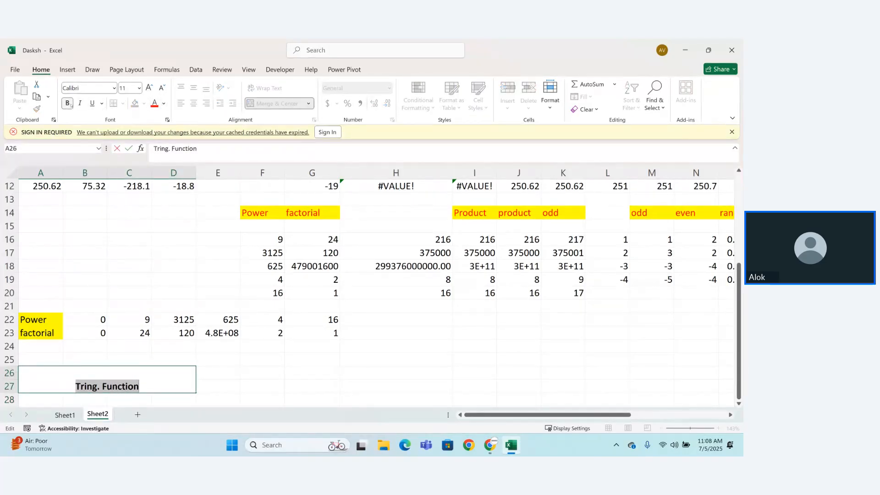
click(149, 88)
click(149, 87)
click(149, 88)
click(149, 88)
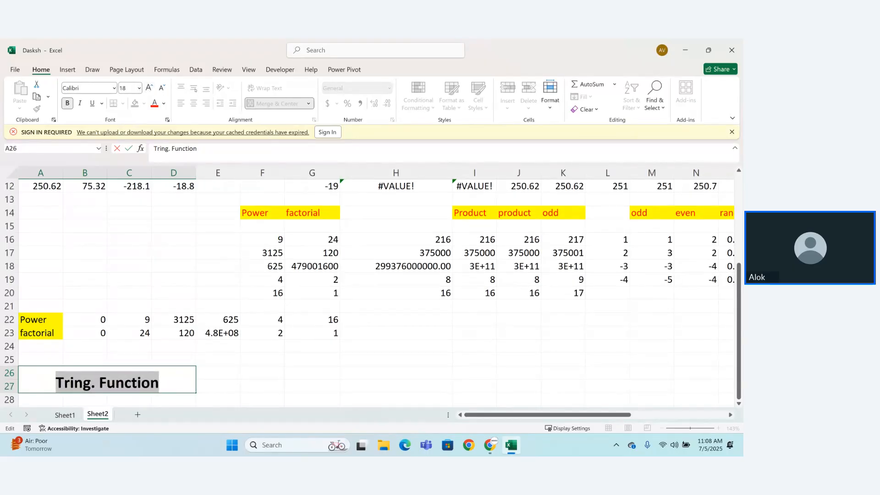
click(176, 369)
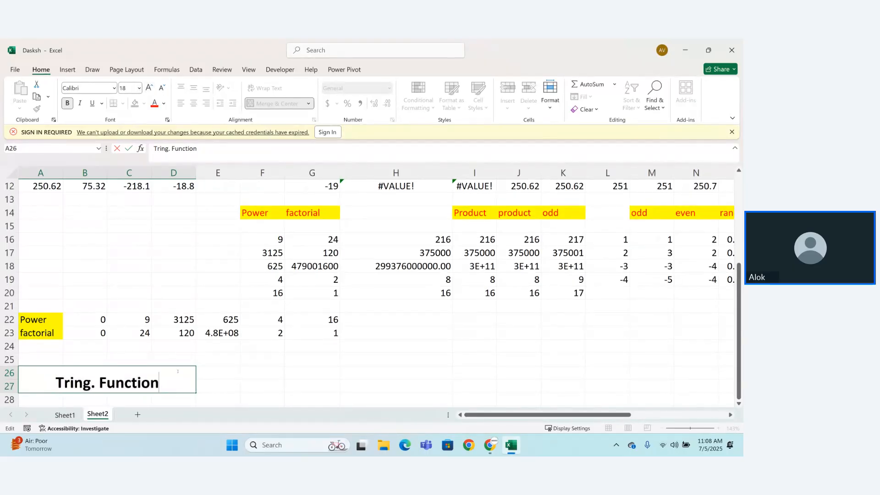
click(207, 380)
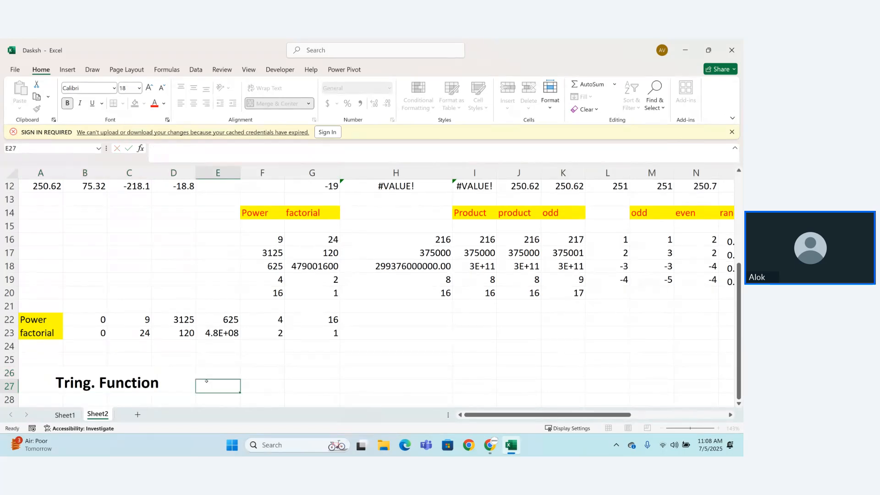
Step: Align the "Tring. Function" heading vertically to the middle of its merged cell
click(178, 386)
click(193, 88)
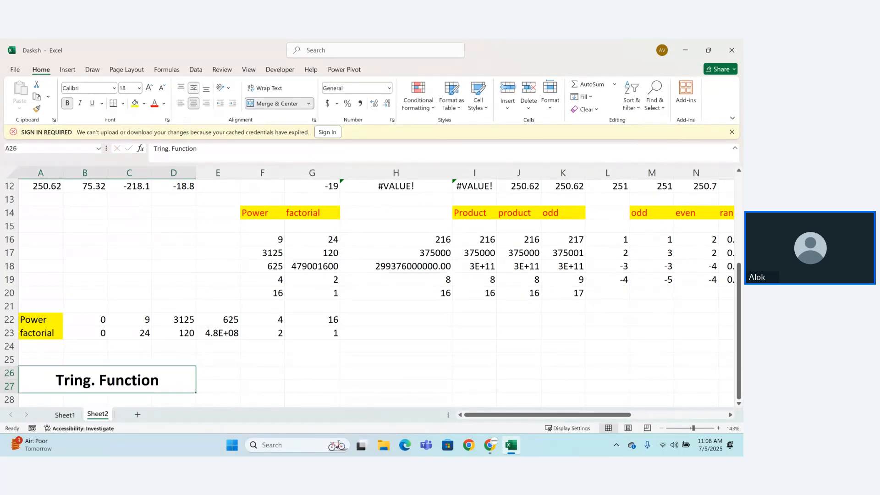
click(227, 382)
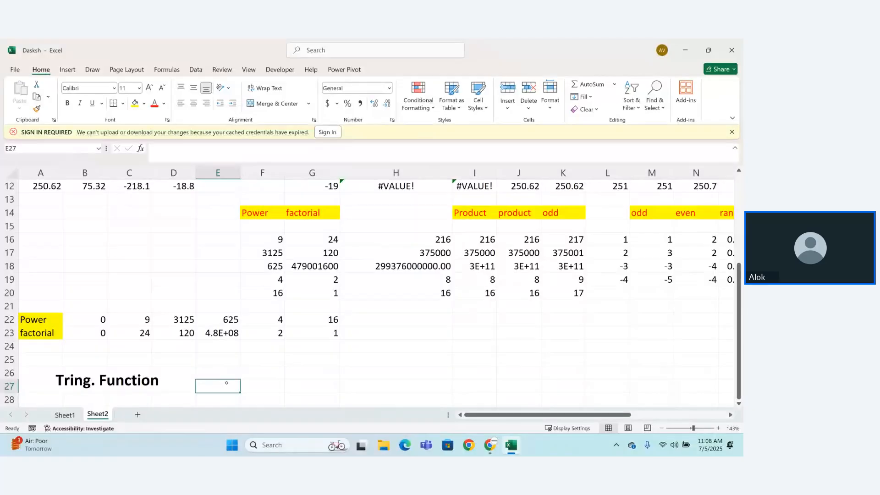
Step: Enter the formula =SIN(90) in cell E27 beside the "Tring. Function" heading
key(Down)
key(Down)
key(Down)
key(Down)
key(Down)
key(Down)
key(Down)
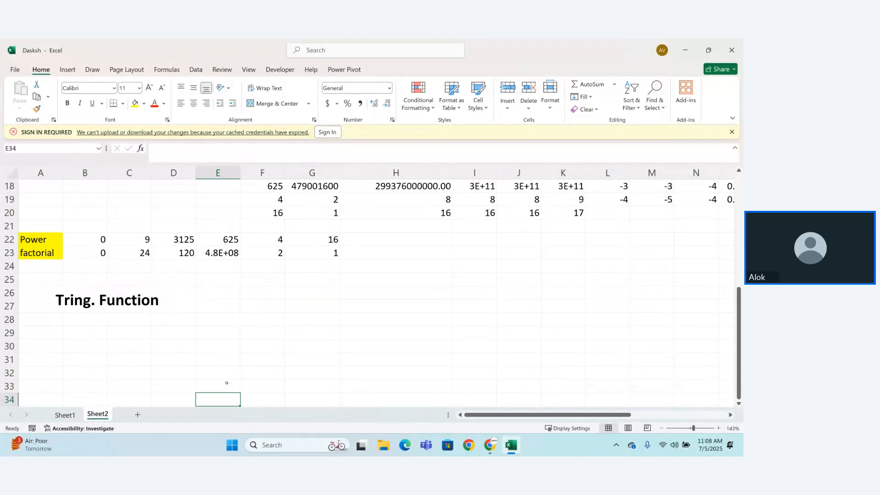
click(207, 307)
text(=)
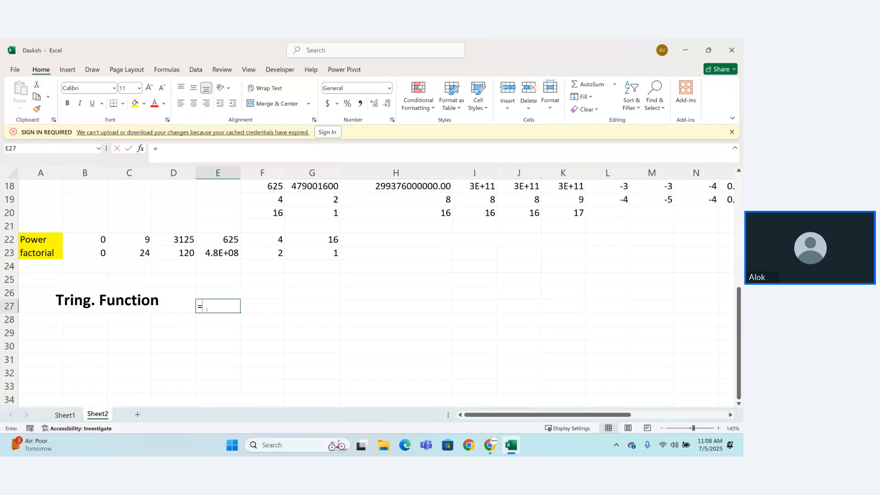
text(sing)
key(BackSpace)
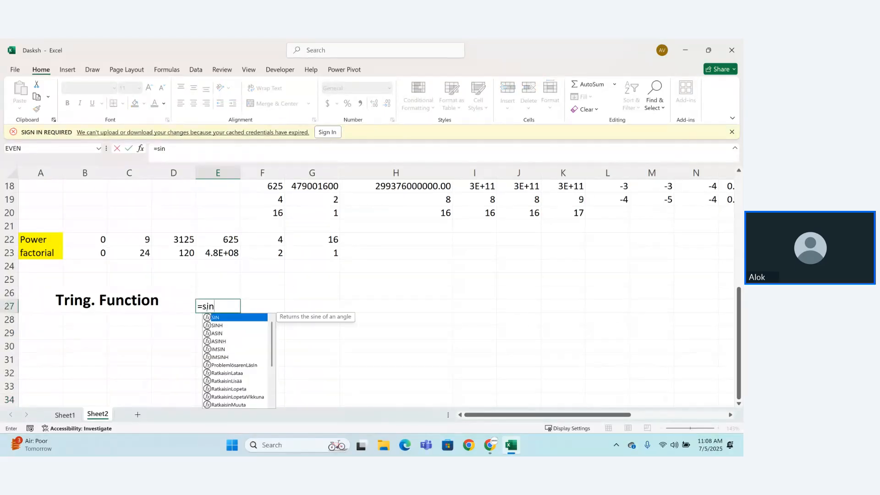
key(Tab)
text(9)
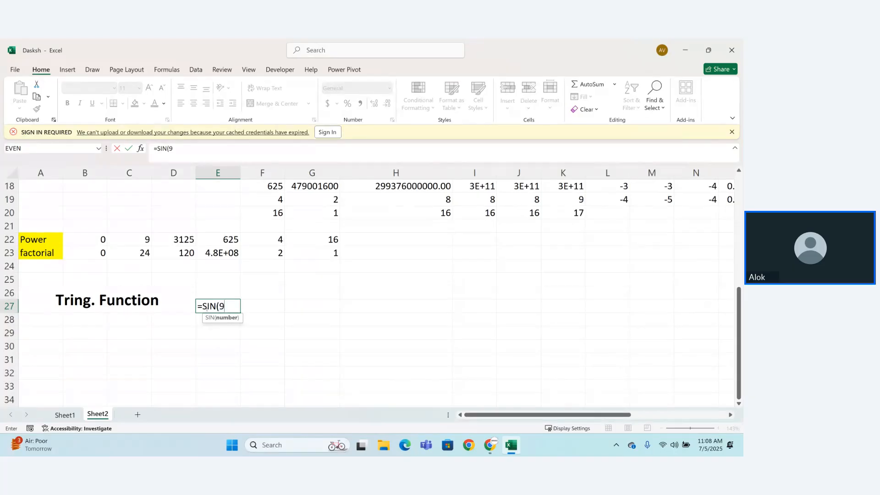
text(0))
key(Return)
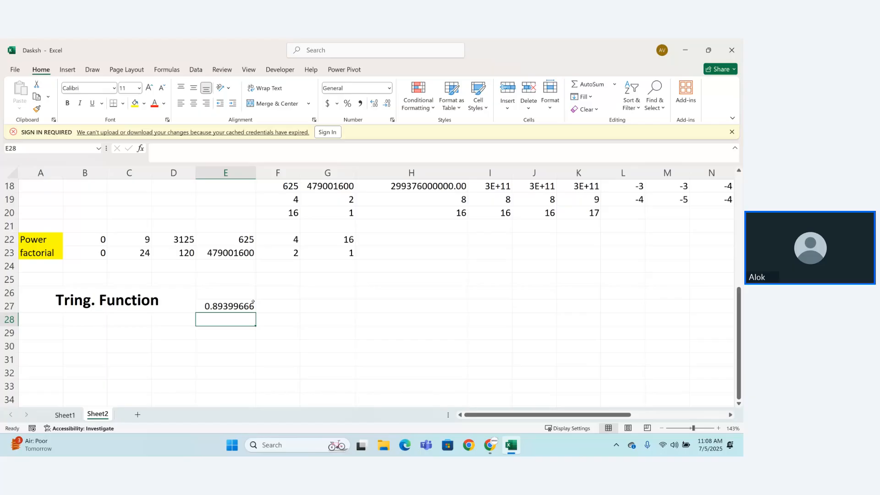
Step: Enter the text labels "cos()" in E28 and "tan()" in E29
text(cos)
key(BackSpace)
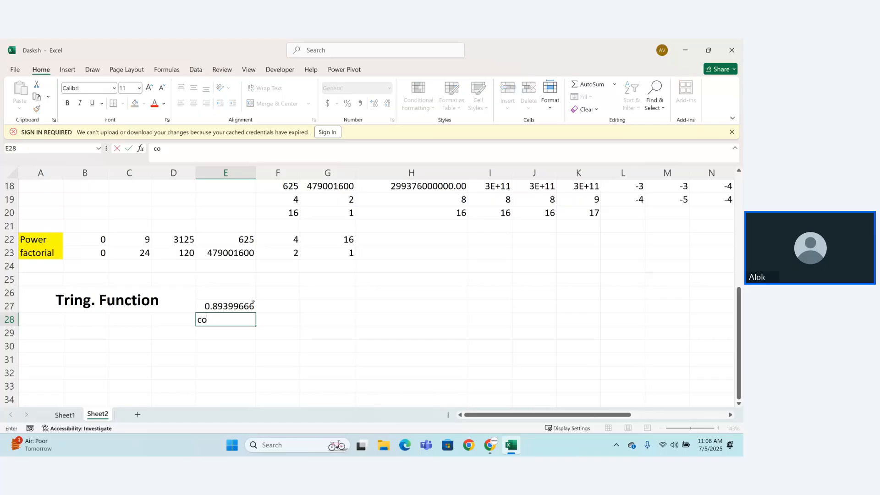
text(s())
key(Return)
text(tan)
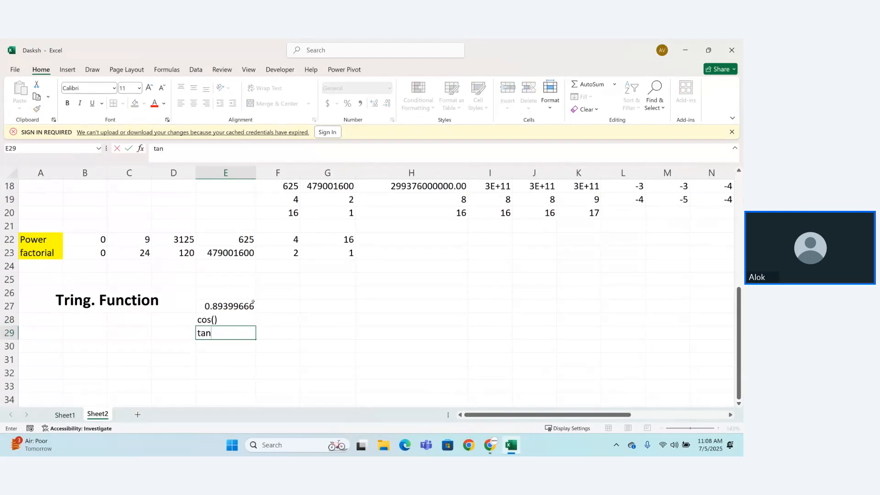
text(())
key(Return)
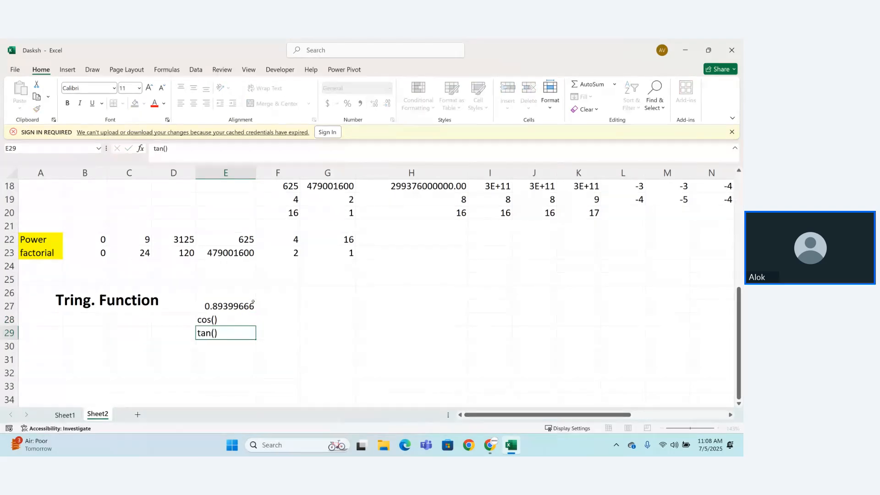
Step: Enter the formula =COS(90) in cell F28 beside the "cos()" label
click(265, 321)
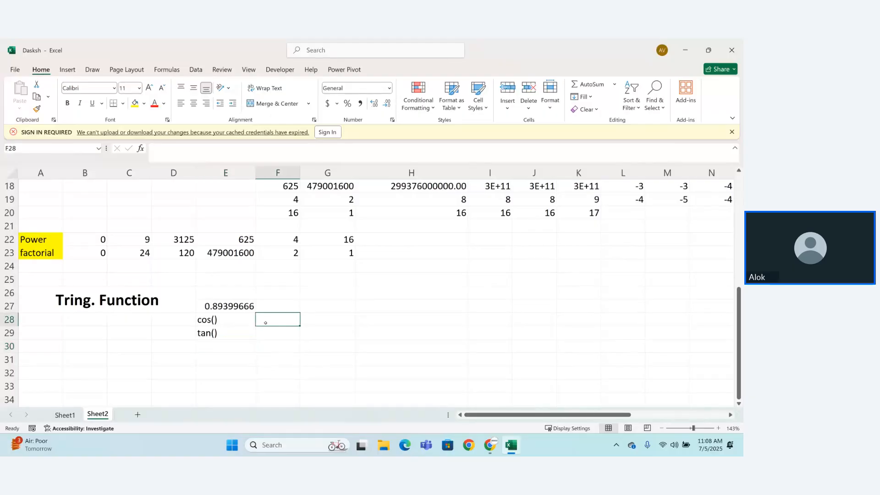
text(=cos)
key(Tab)
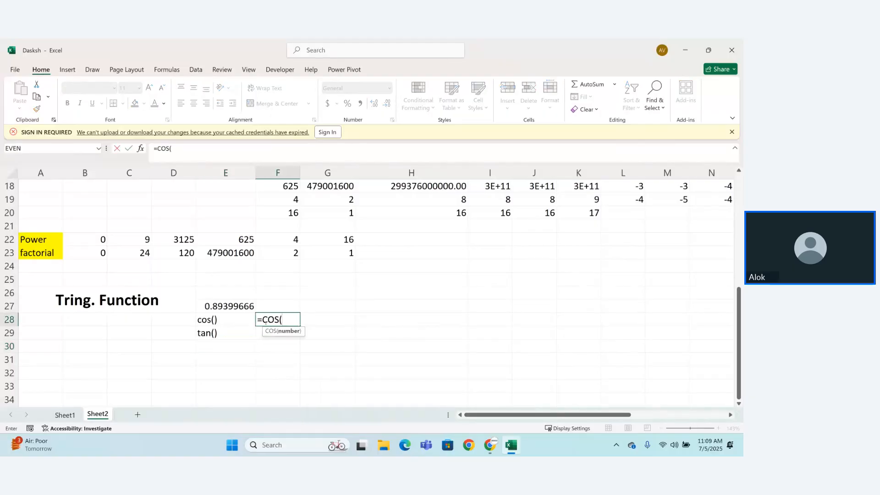
text(90)\)
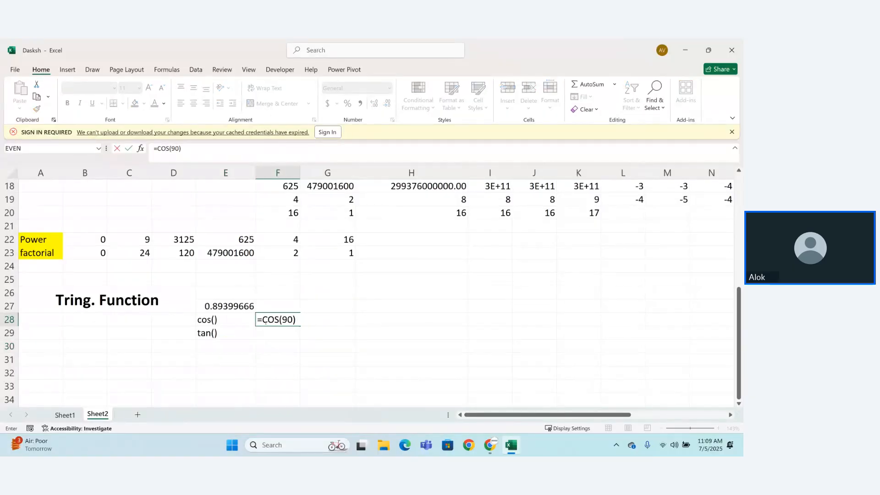
key(Return)
click(305, 321)
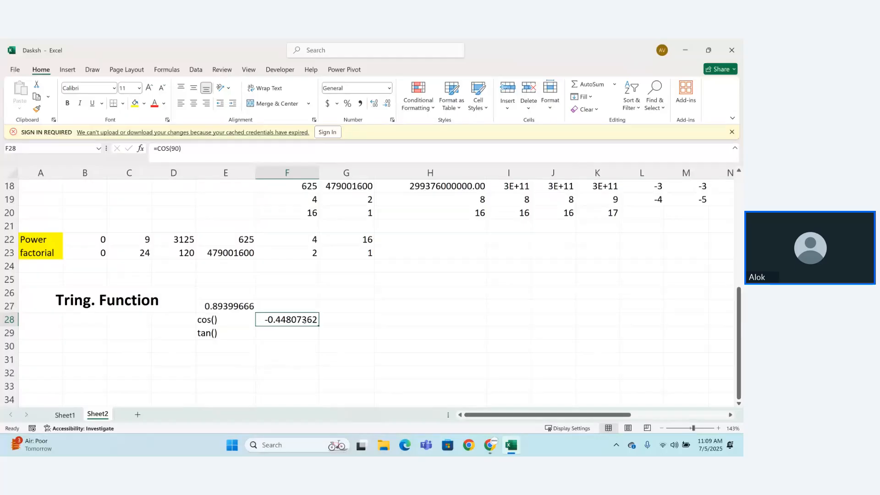
Step: Enter the text labels "log10" in G27 and "log2" in G28
click(348, 302)
text(log)
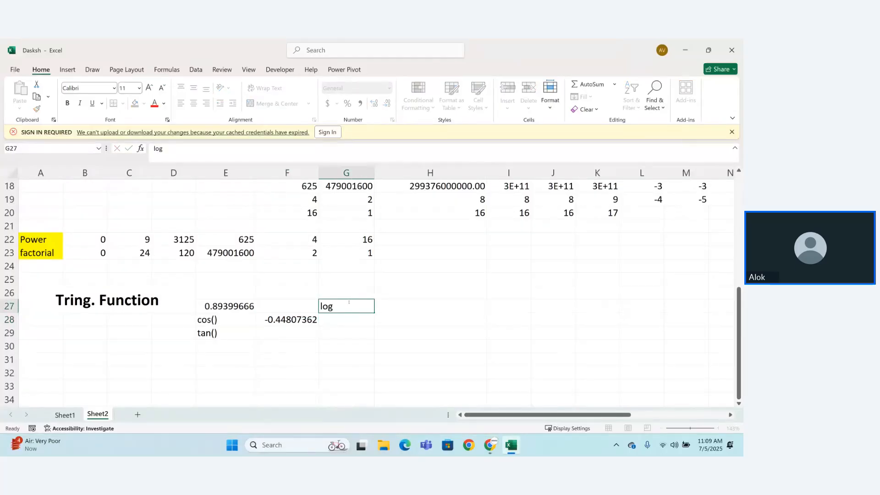
key(Return)
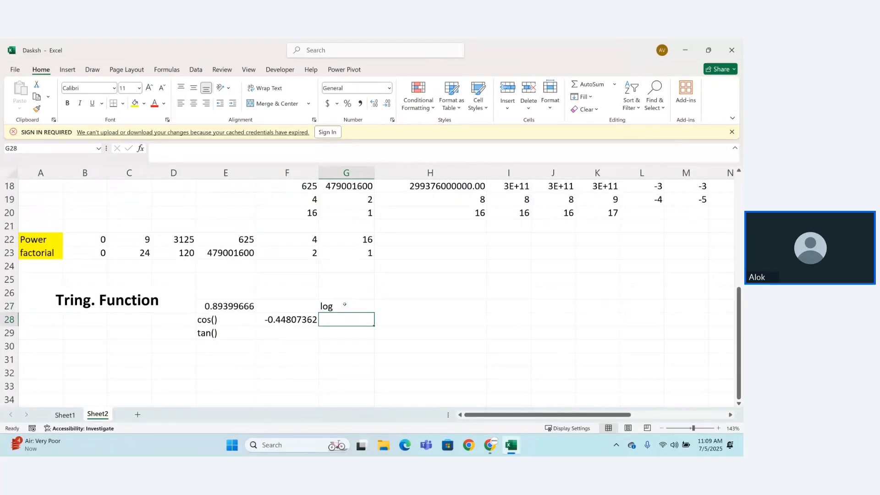
click(346, 304)
double_click(345, 304)
text(10)
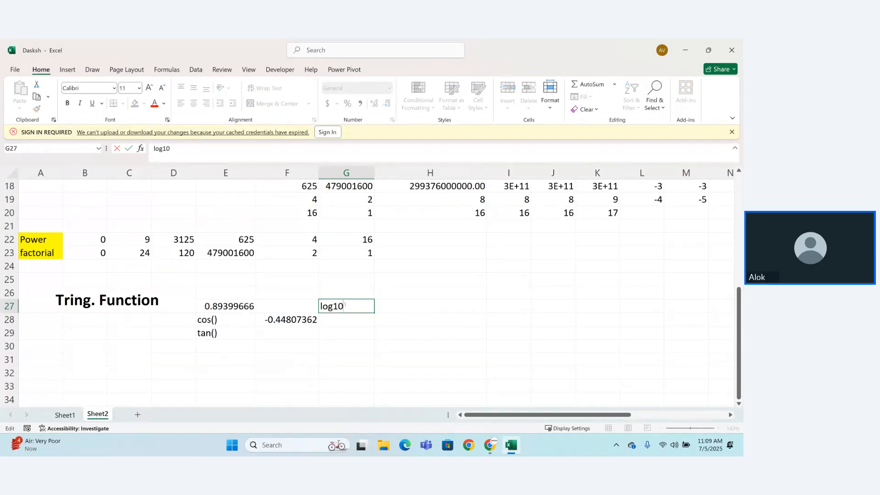
key(Return)
text(log2)
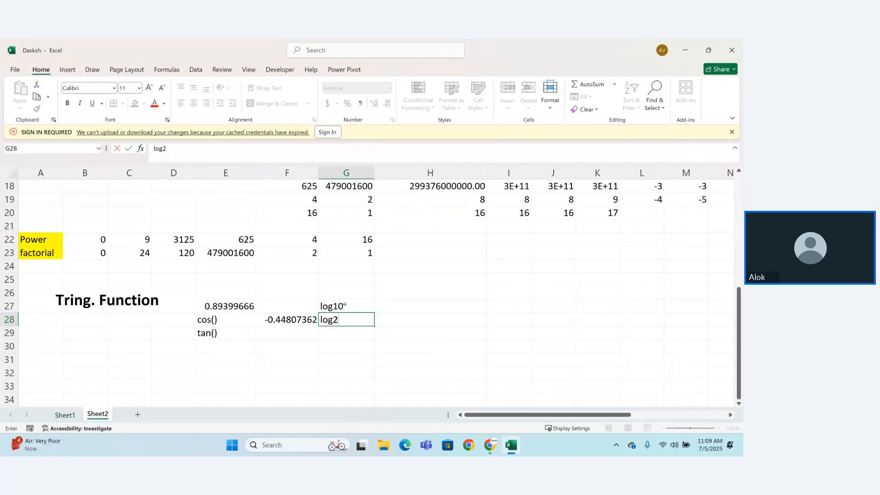
key(Return)
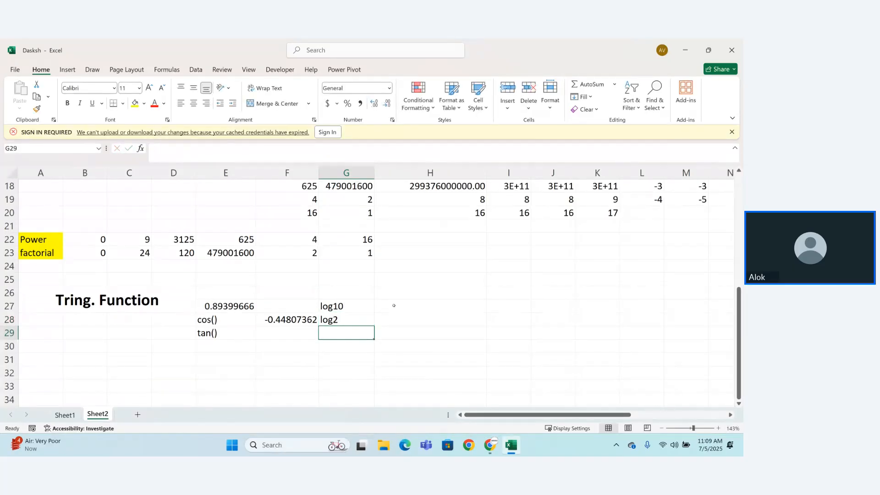
Step: Enter the formula =LOG(10,2) in cell H27 beside the "log10" label
click(394, 306)
text(=lo)
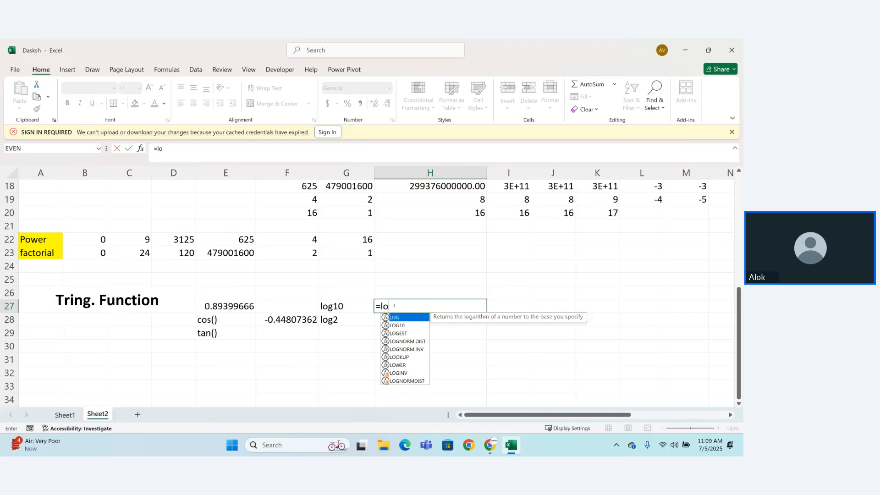
key(Down)
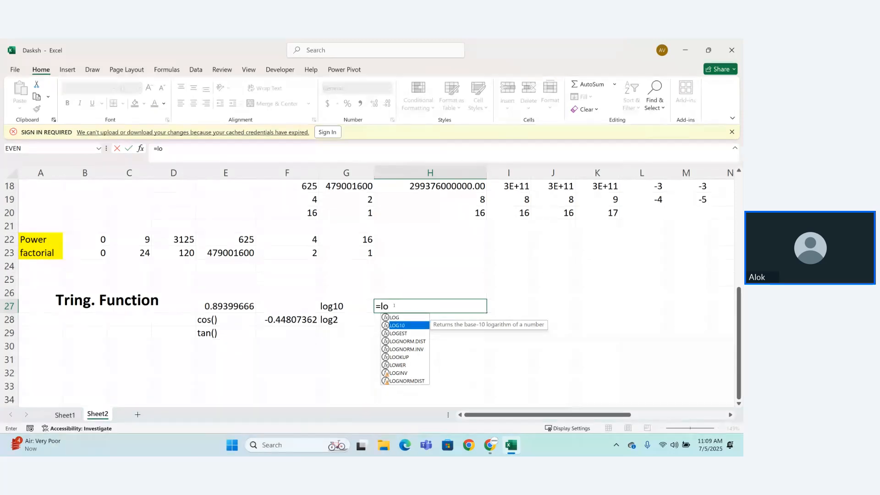
key(Up)
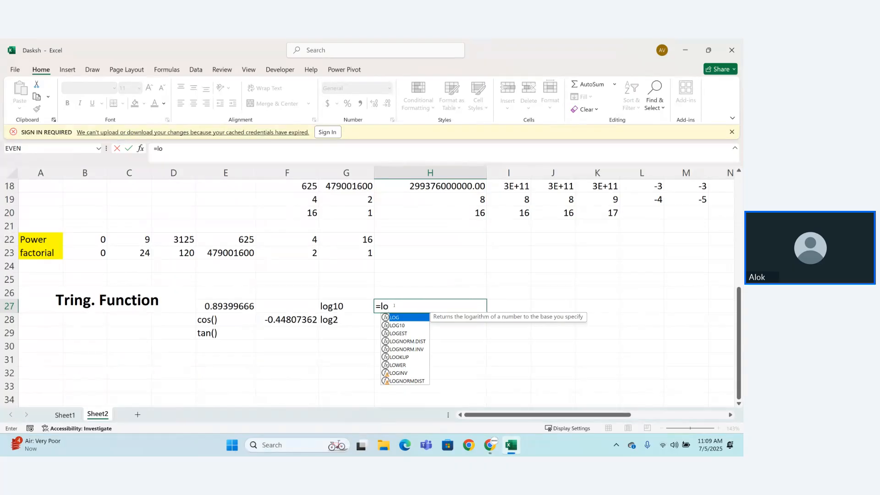
key(Tab)
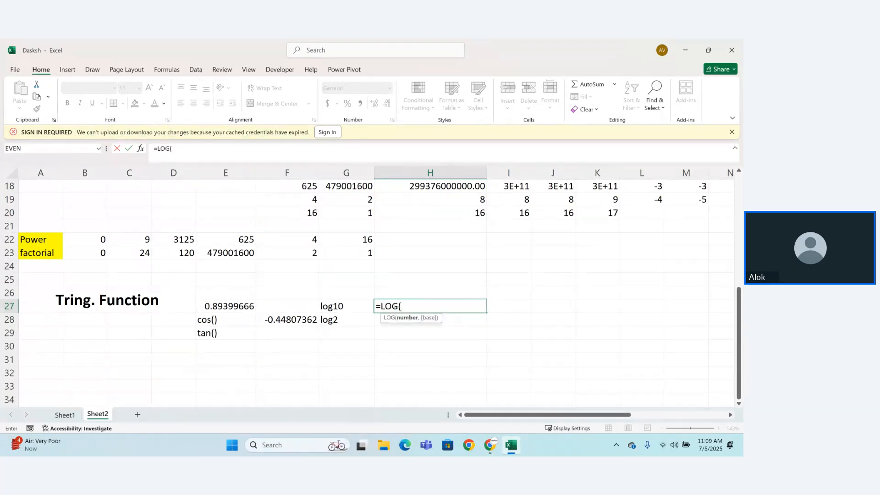
text(10,2))
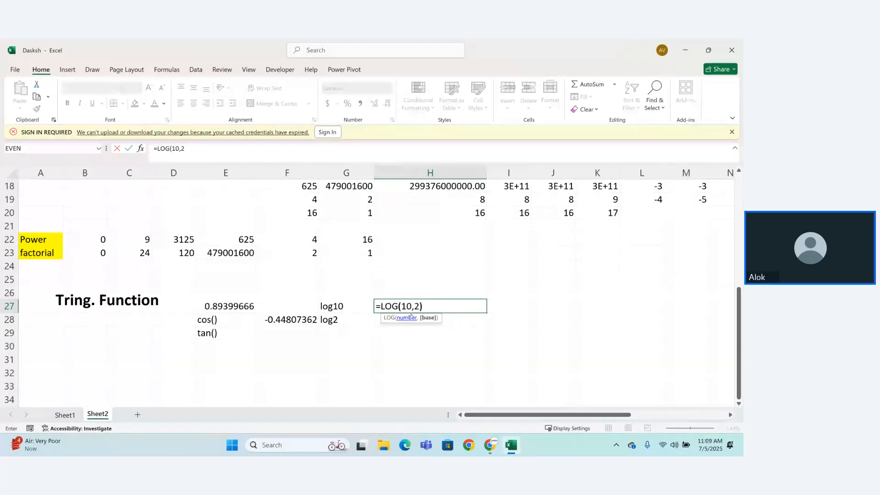
key(Return)
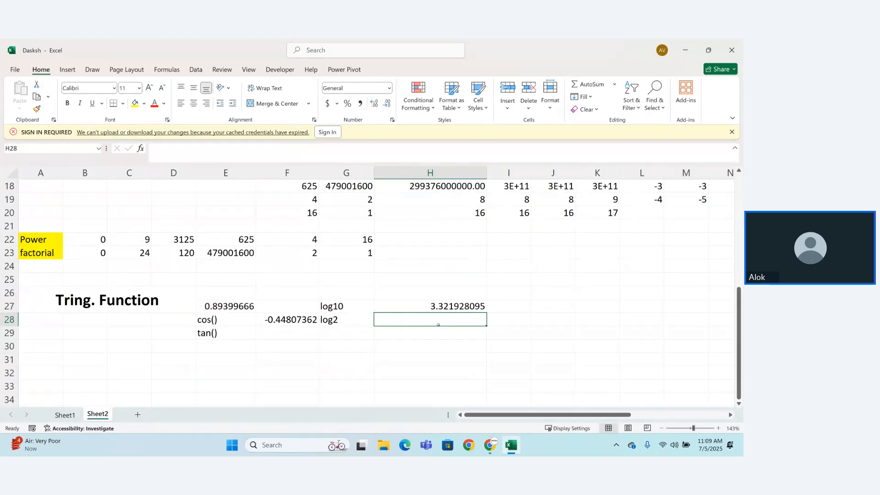
Step: Change the base in the H27 formula to 10 so it reads =LOG(10,10)
double_click(442, 306)
key(Left)
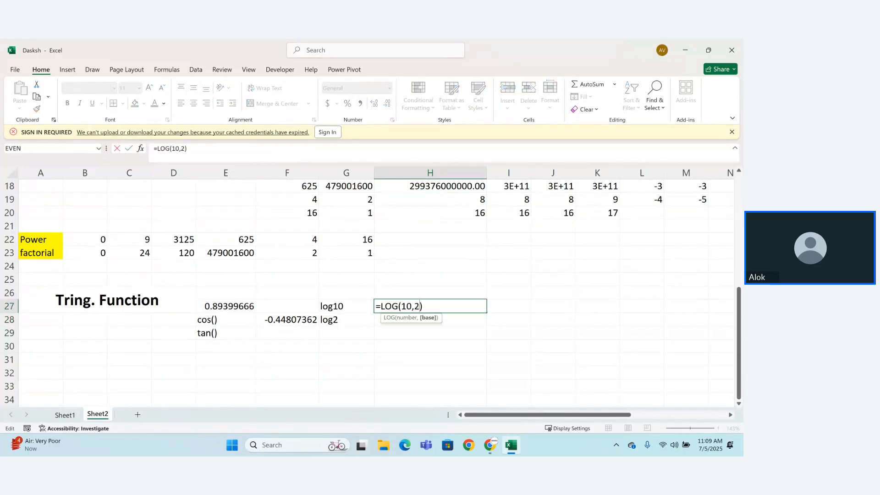
key(BackSpace)
text(10)
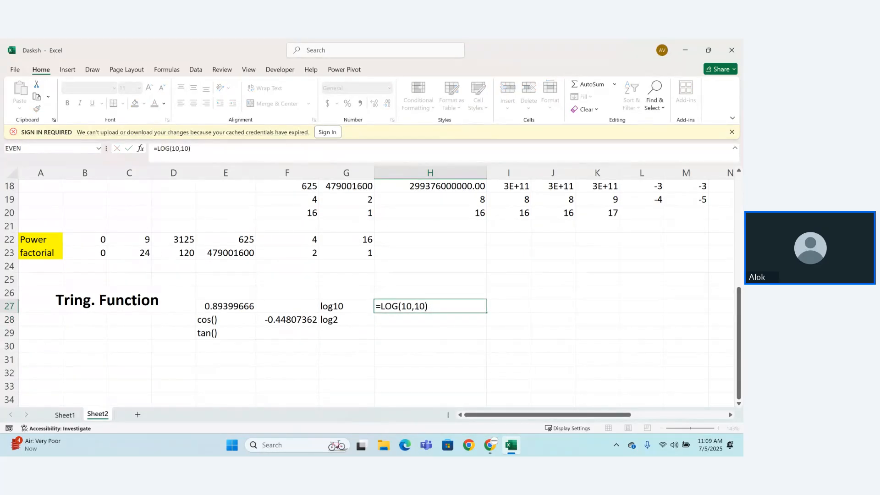
key(Return)
Step: Enter the formula =LOG(10,2) in cell H28 beside the "log2" label
text(=log)
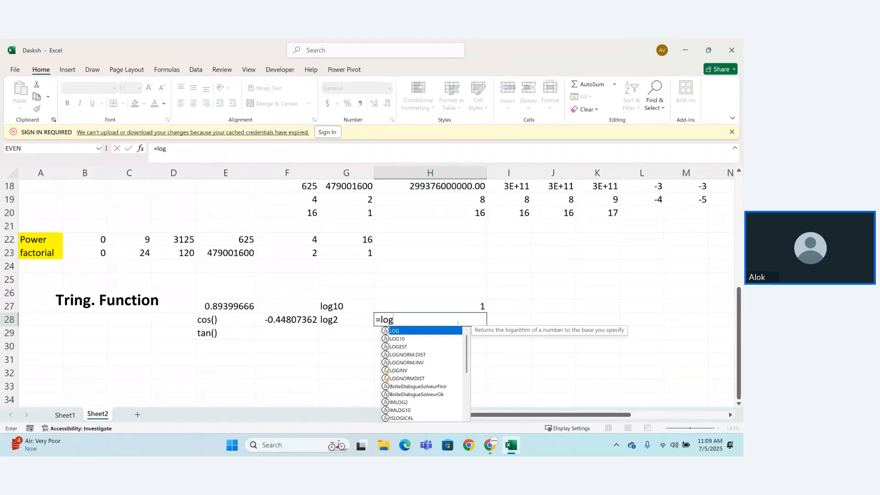
text((10,2)
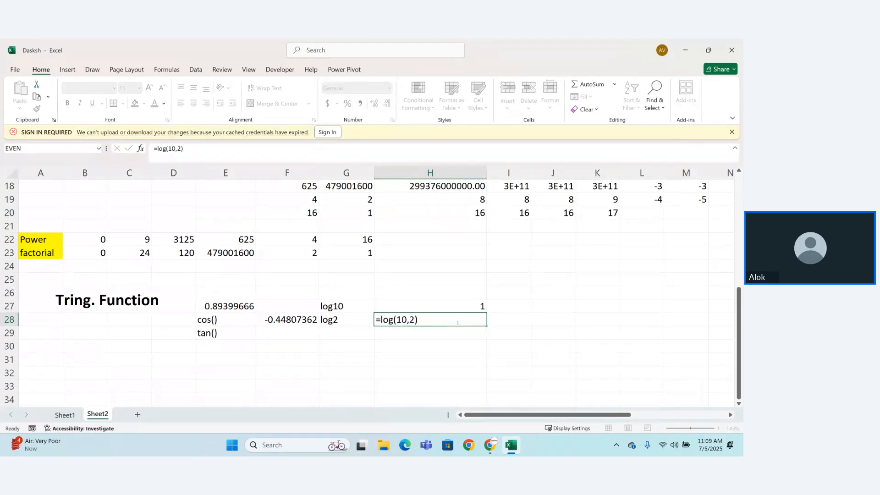
key(Return)
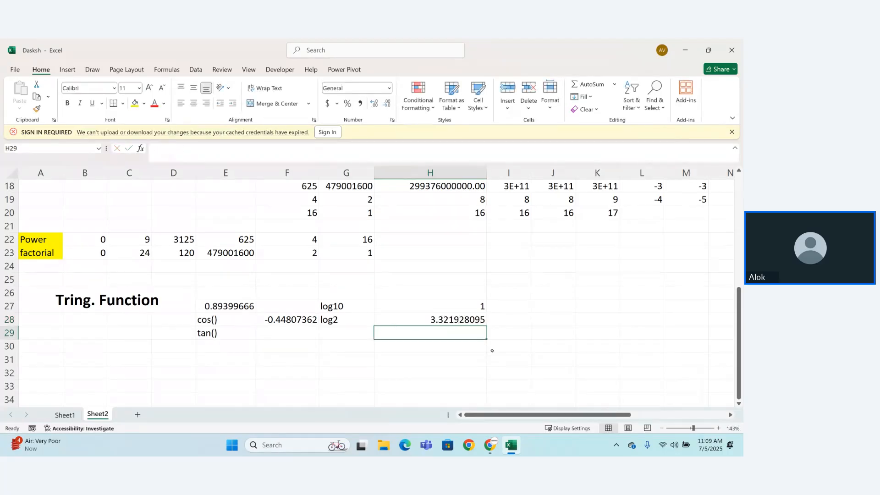
Step: Enter the formula =LOG(1,10) in cell I27 on the "log10" row
click(498, 306)
text(=log)
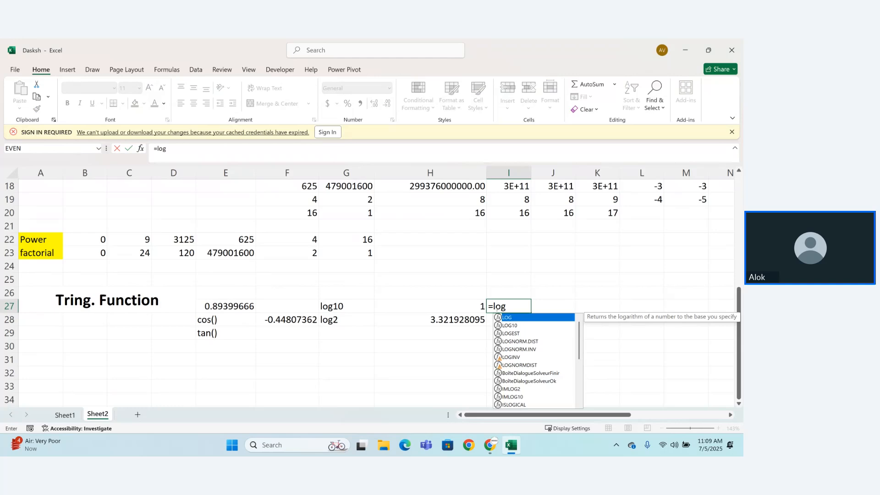
key(Tab)
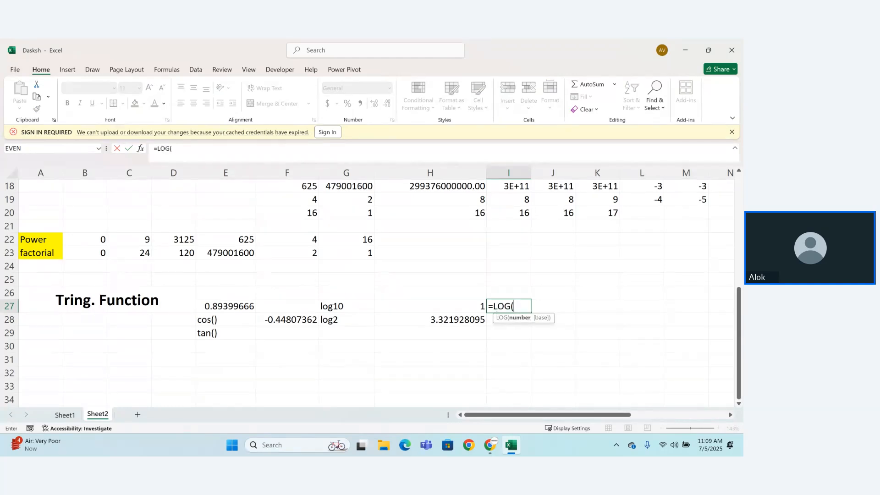
text(1,10))
key(Return)
Step: Enter the formula =LOG(1,2) in cell I28 on the "log2" row
text(=)
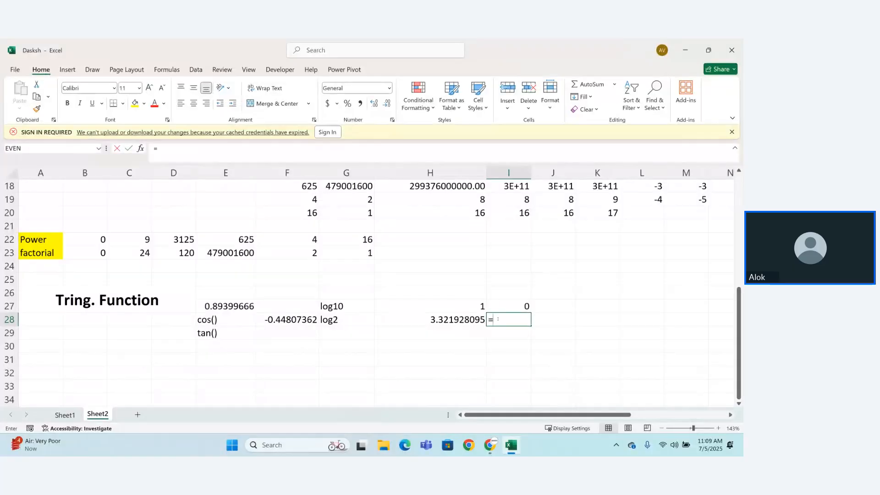
text(log`)
key(BackSpace)
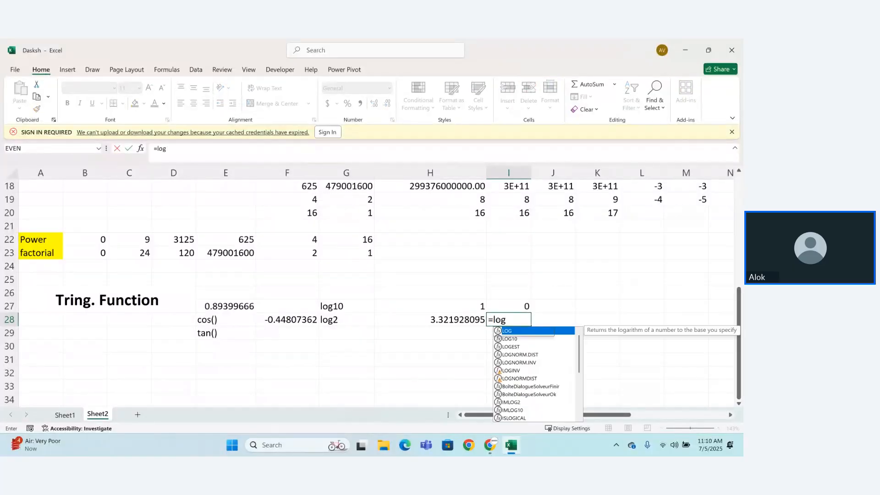
key(Tab)
text(1,2))
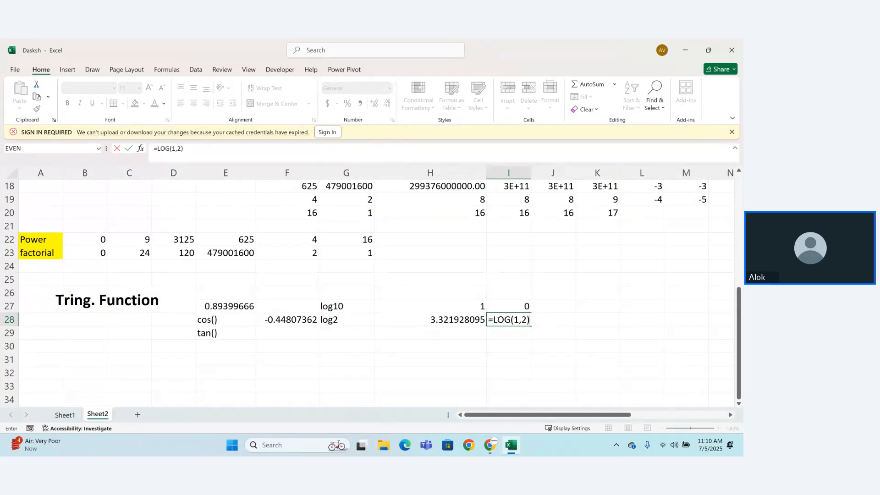
key(Return)
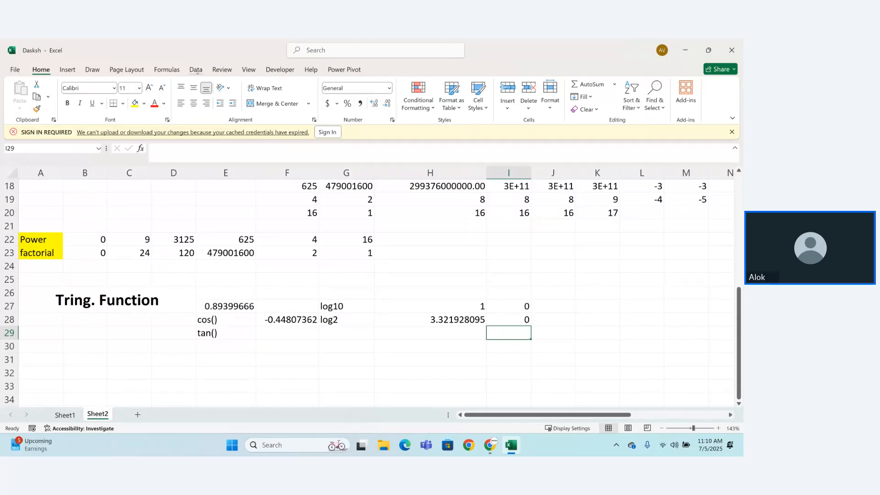
Step: Look through the full list of available Math & Trig functions without inserting any
click(160, 67)
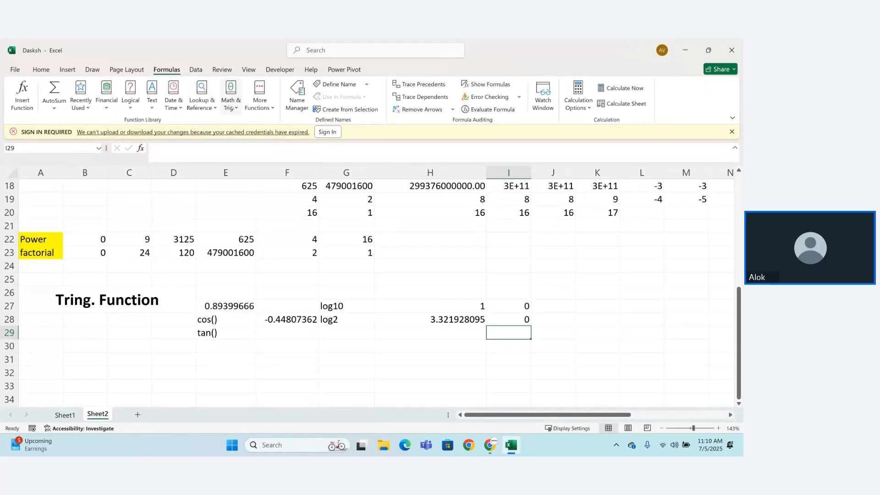
click(232, 107)
scroll(298, 164, down, 2)
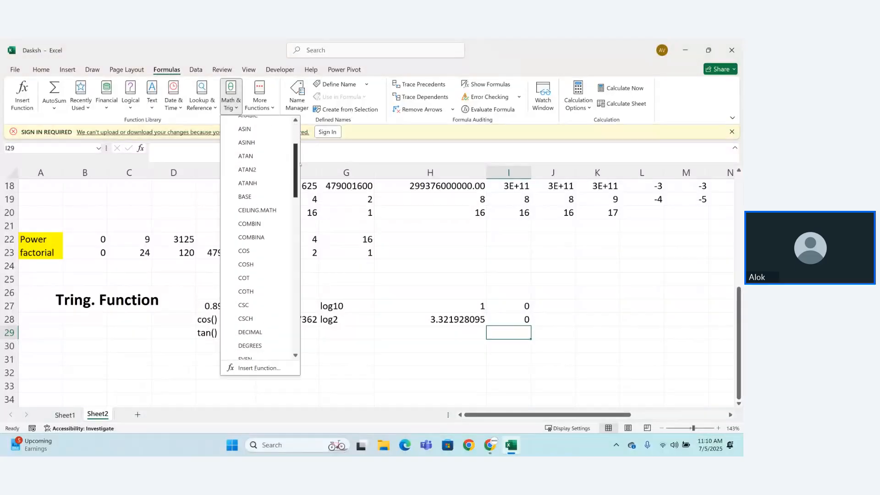
scroll(298, 165, down, 2)
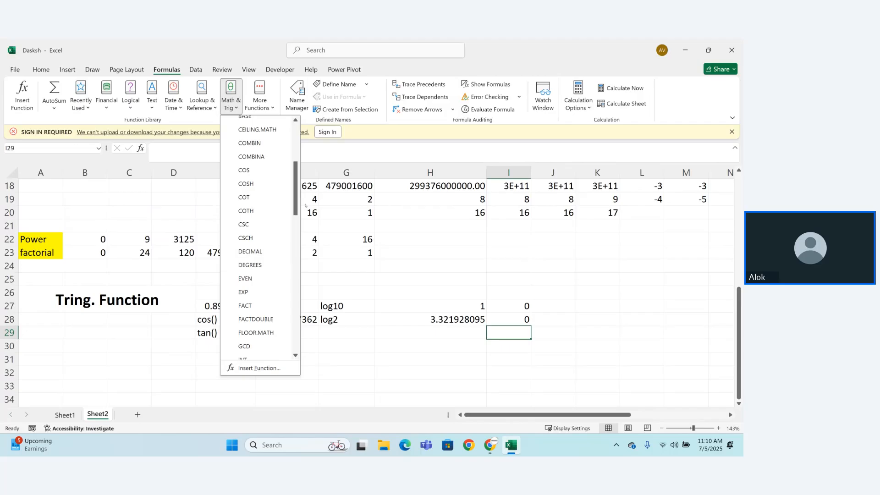
drag(296, 207, 293, 249)
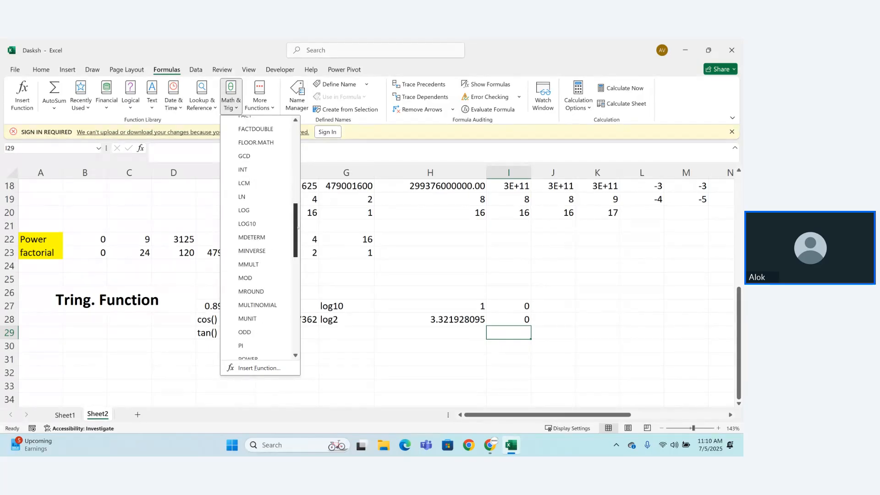
scroll(275, 171, down, 9)
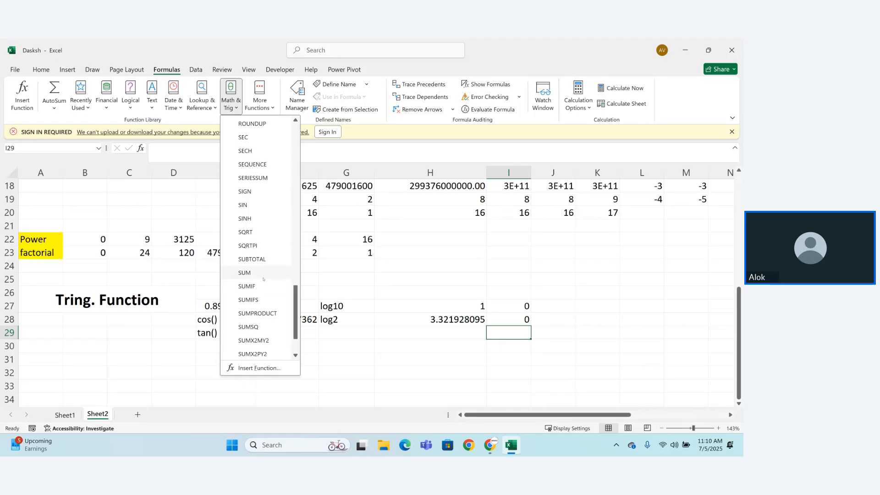
scroll(263, 239, down, 2)
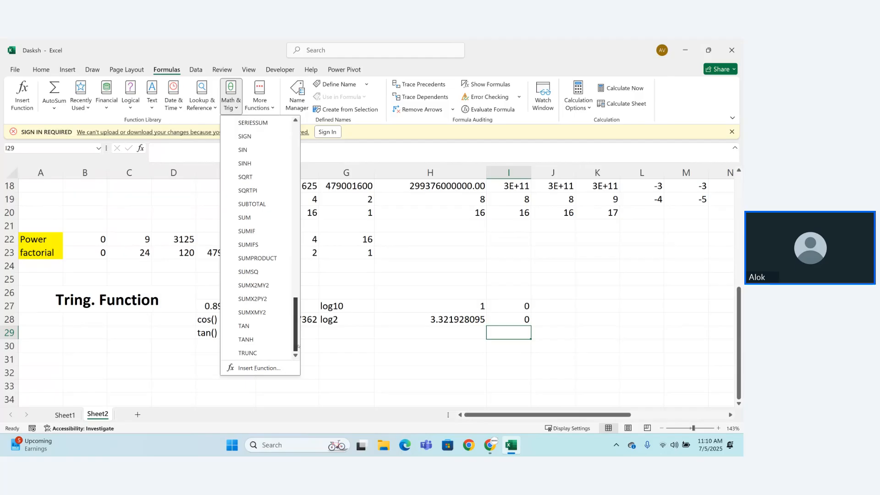
click(347, 345)
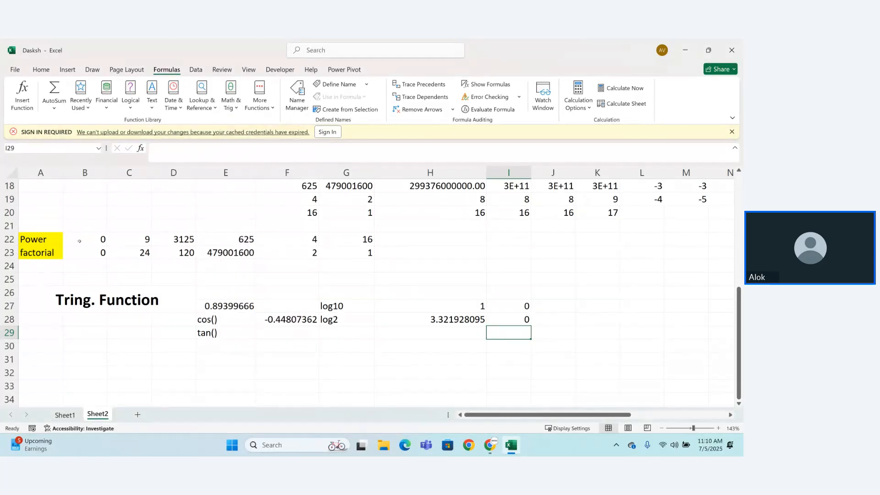
Step: Enter the formula =SUMPRODUCT(B22:F22,B23:F23) in cell H22 beside the Power row
drag(118, 240, 369, 253)
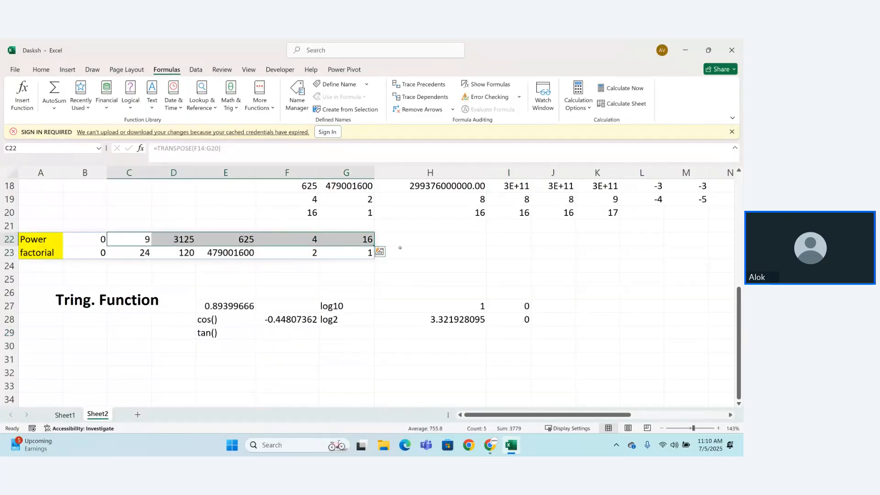
click(400, 240)
text(=)
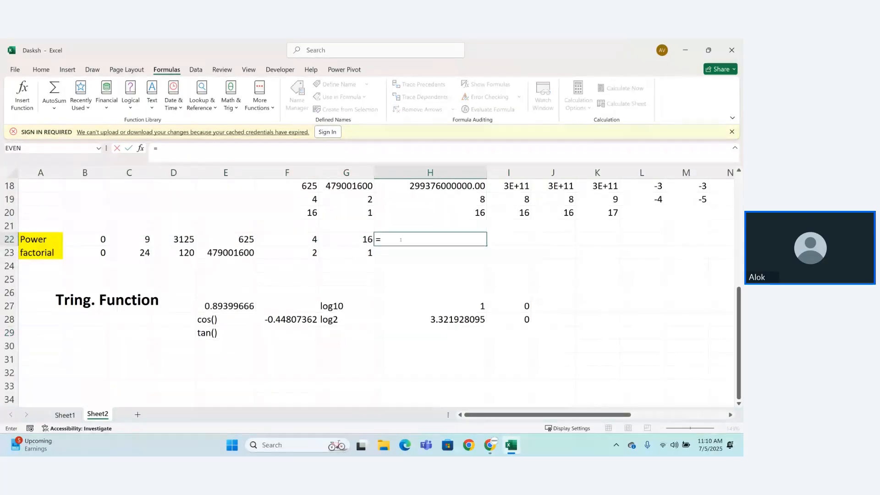
text(sumpr)
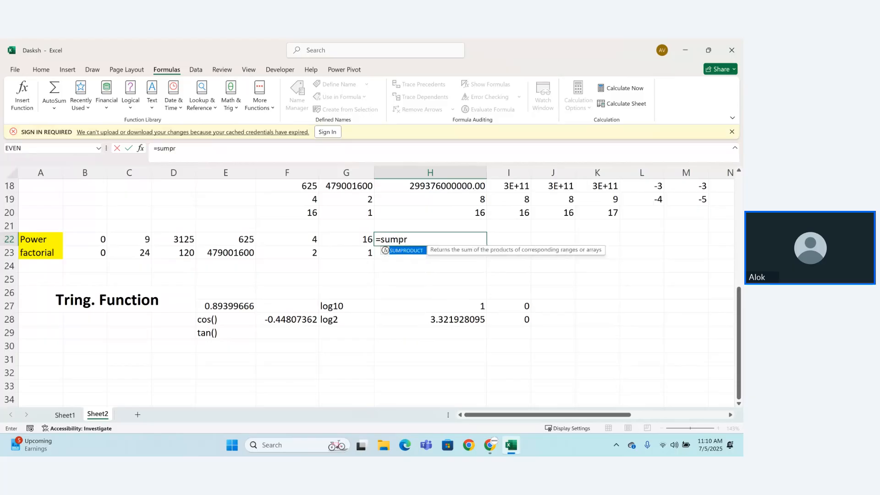
key(Tab)
key(BackSpace)
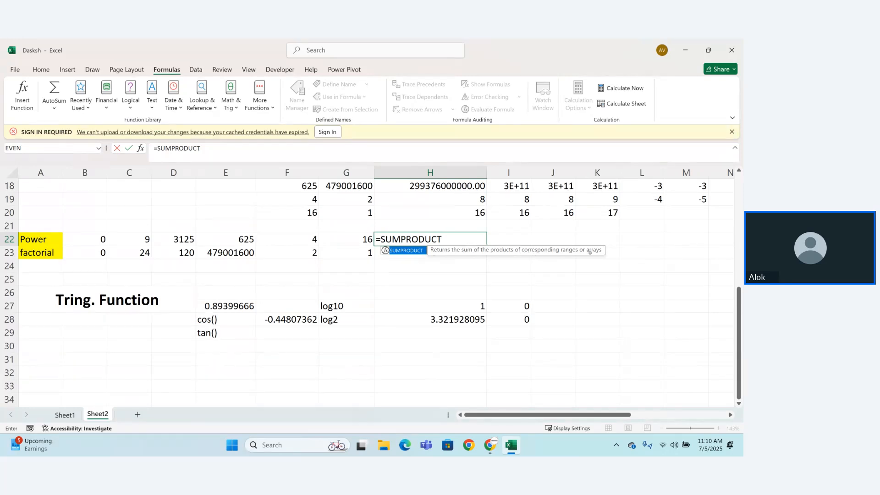
text(()
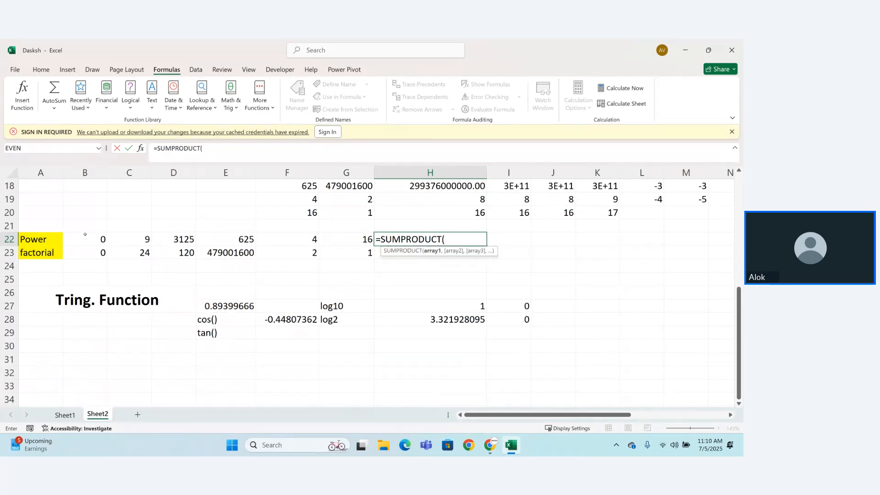
drag(104, 240, 303, 243)
text(,)
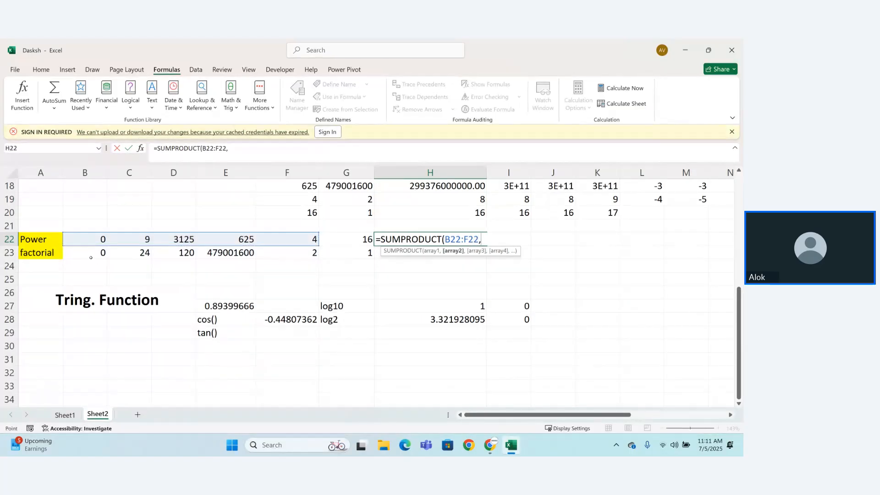
drag(92, 258, 298, 257)
text())
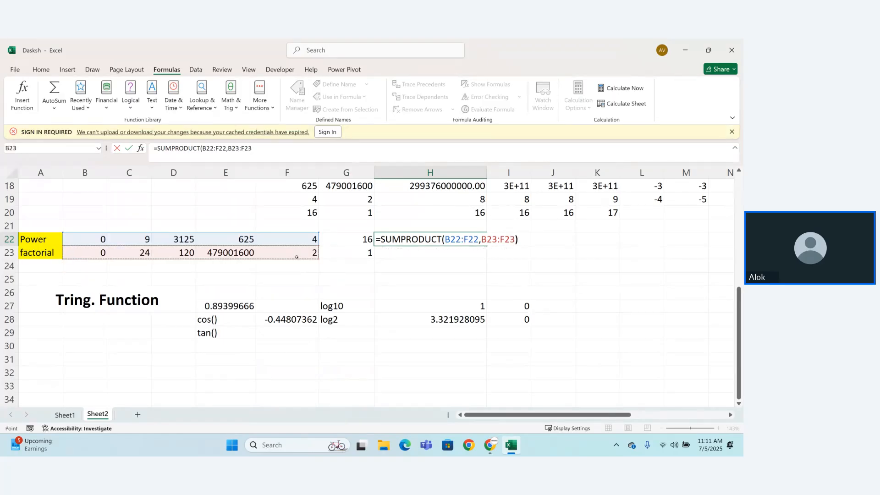
key(Return)
click(442, 236)
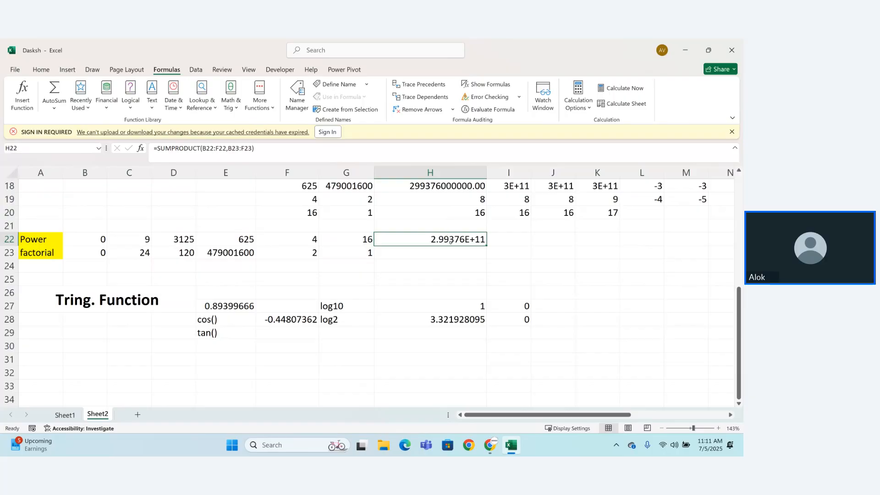
Step: Remove the second array from the formula in H22, leaving =SUMPRODUCT(B22:F22)
double_click(451, 242)
drag(480, 238, 516, 239)
key(BackSpace)
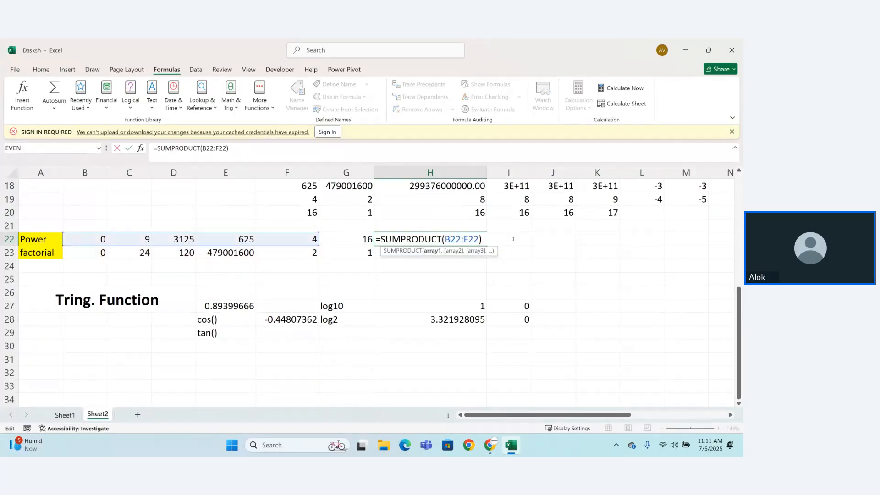
key(Return)
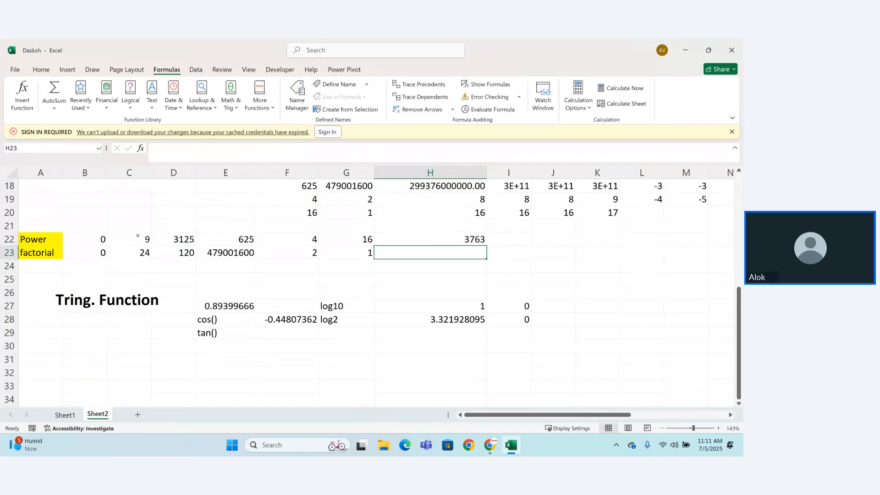
drag(138, 236, 362, 239)
click(396, 243)
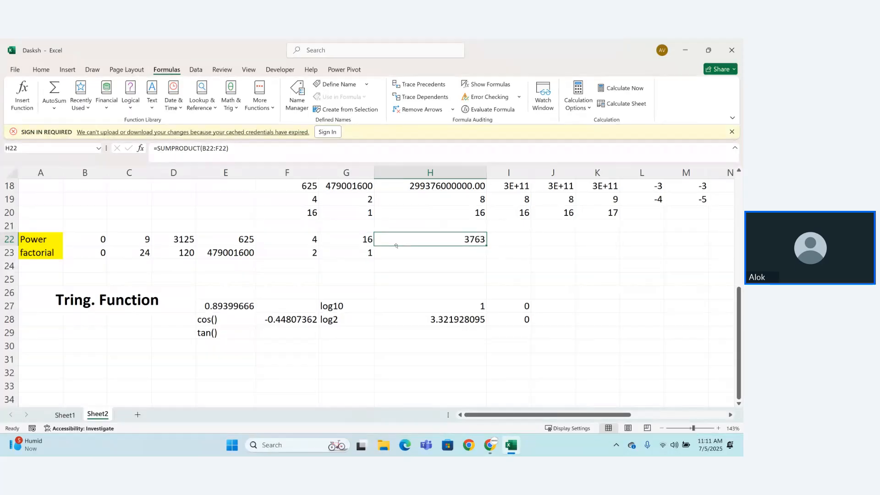
Step: Try to sum the values greater than 100 in C22:G22 with a SUMIF formula in cell H23
click(406, 259)
text(=SUM()
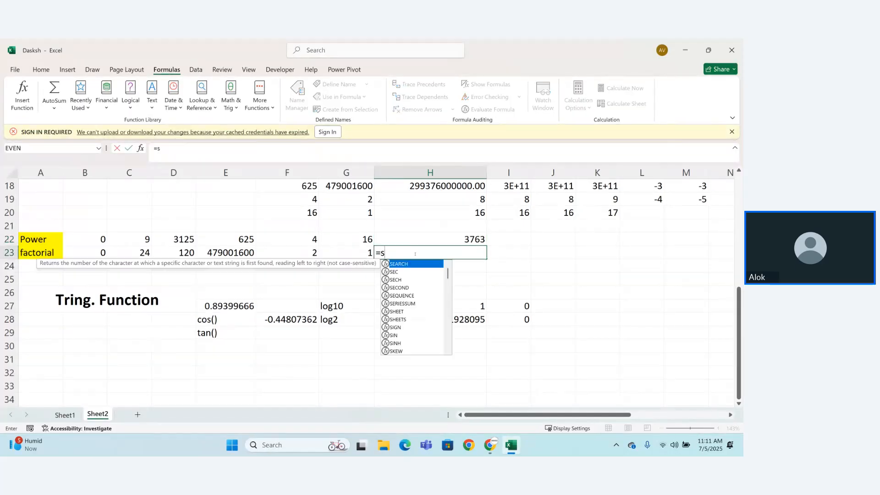
key(BackSpace)
text(IF()
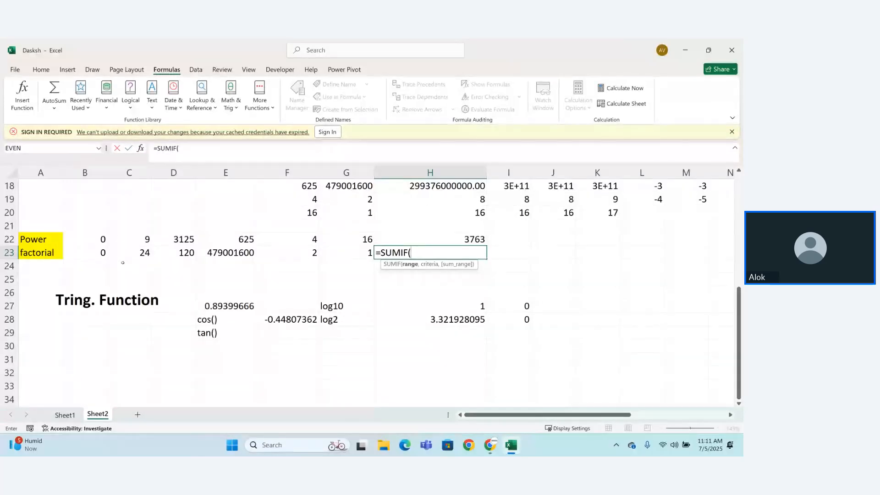
drag(138, 228, 354, 239)
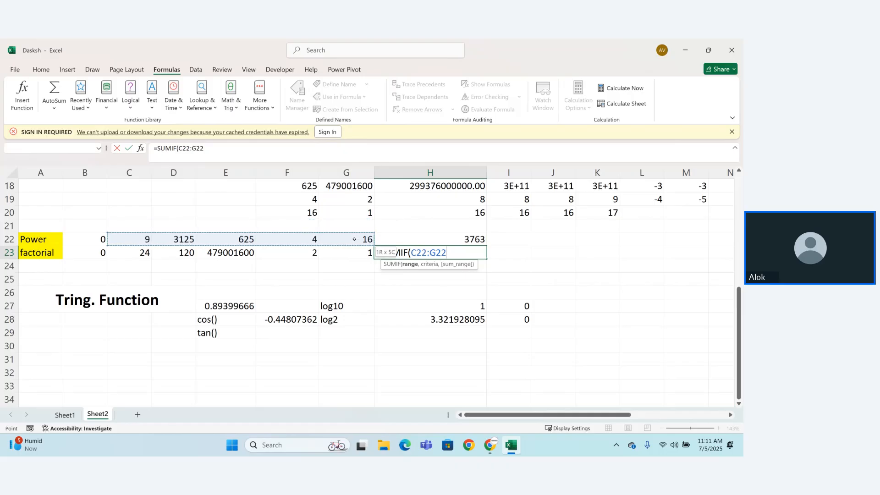
text(,)
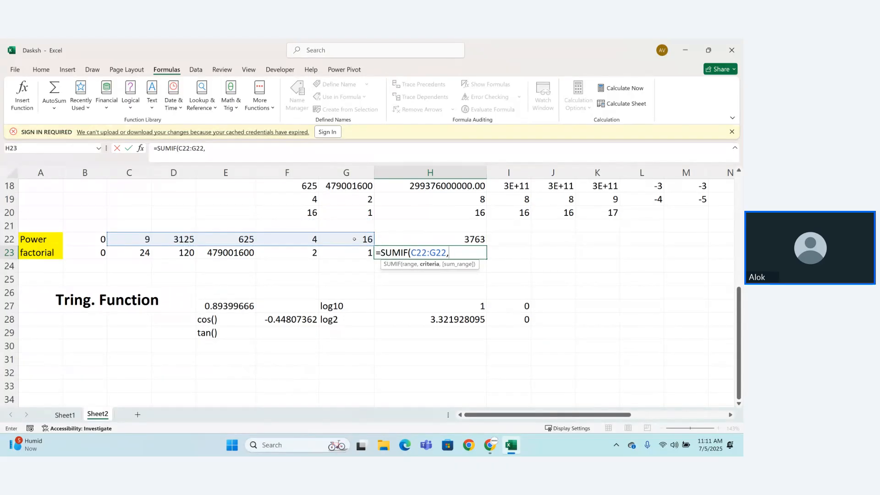
text(">100))
key(Return)
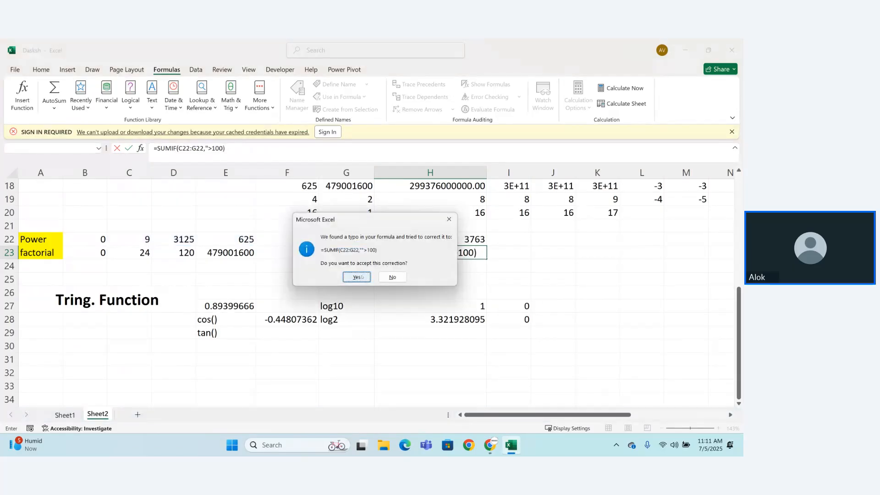
click(358, 277)
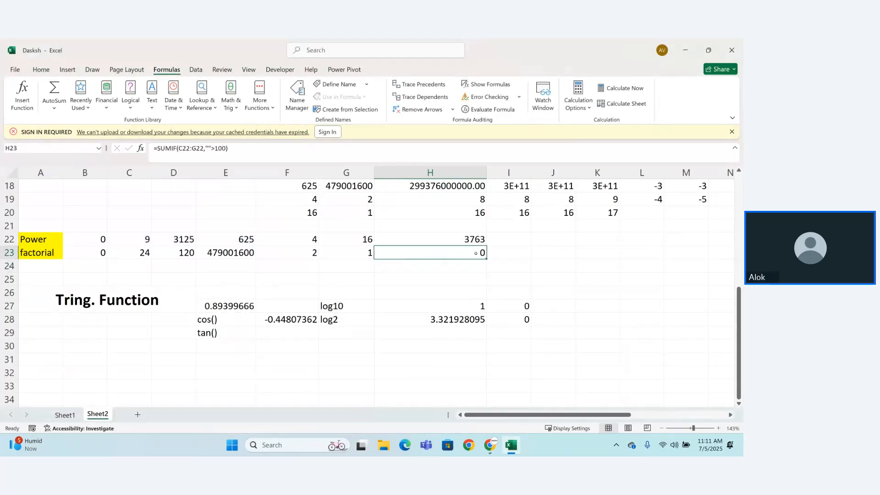
Step: Try the SUMIF criterion in H23 without quotation marks, and clear the cell's formula
double_click(476, 253)
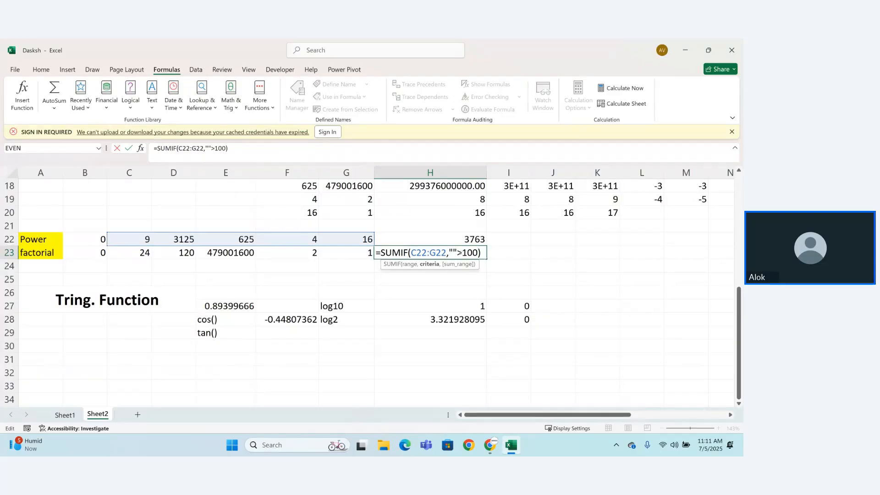
click(458, 252)
key(BackSpace)
key(BackSpace)
key(Return)
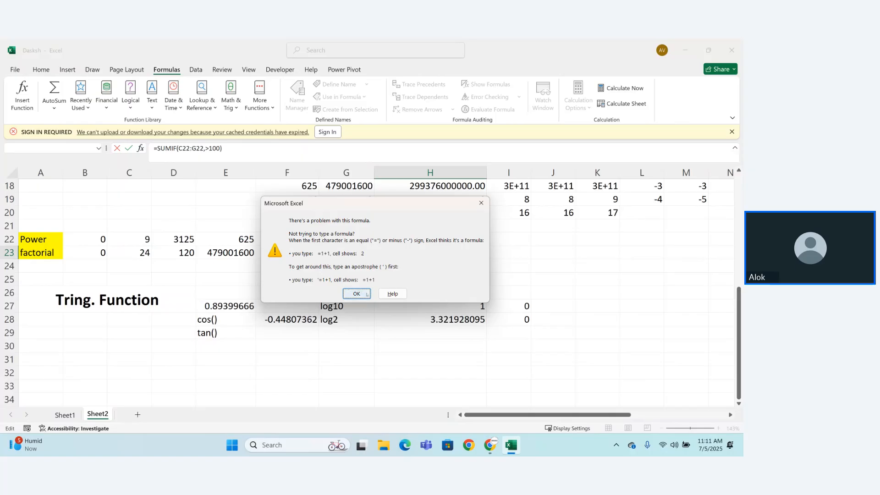
click(356, 294)
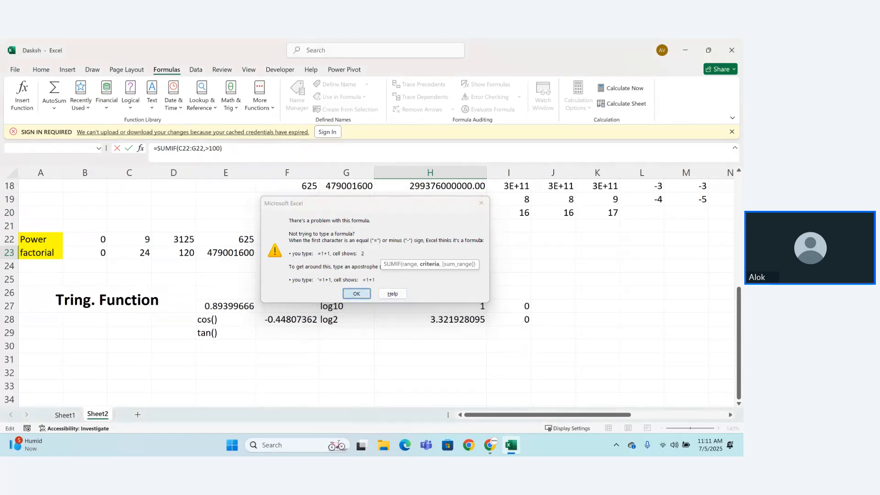
drag(482, 251, 375, 253)
key(BackSpace)
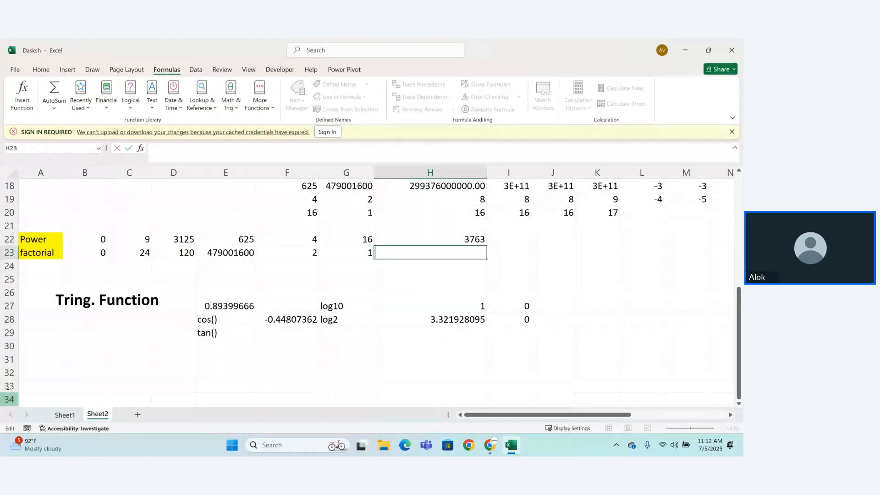
click(40, 373)
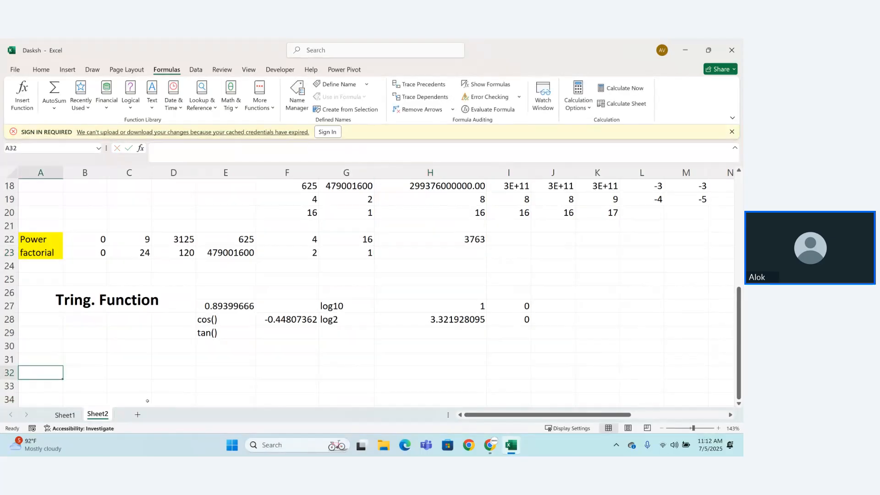
Step: Add a new worksheet and merge and center its cells A1:F3
click(138, 415)
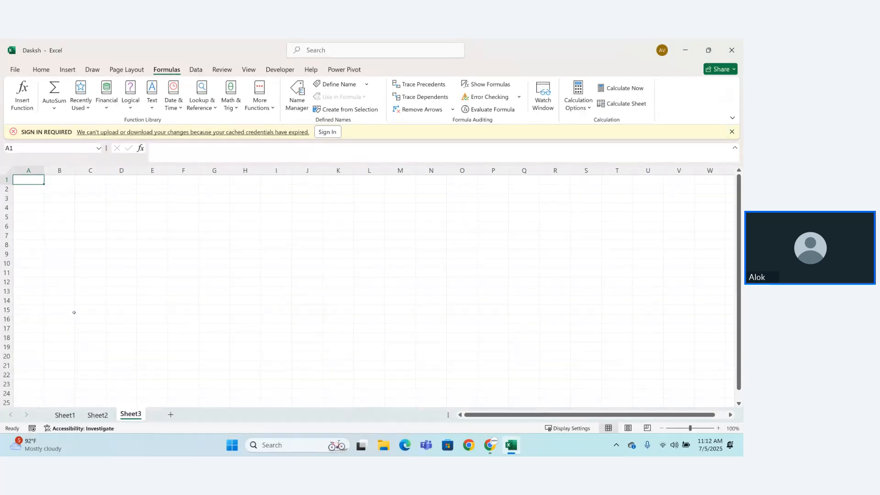
drag(27, 182, 194, 197)
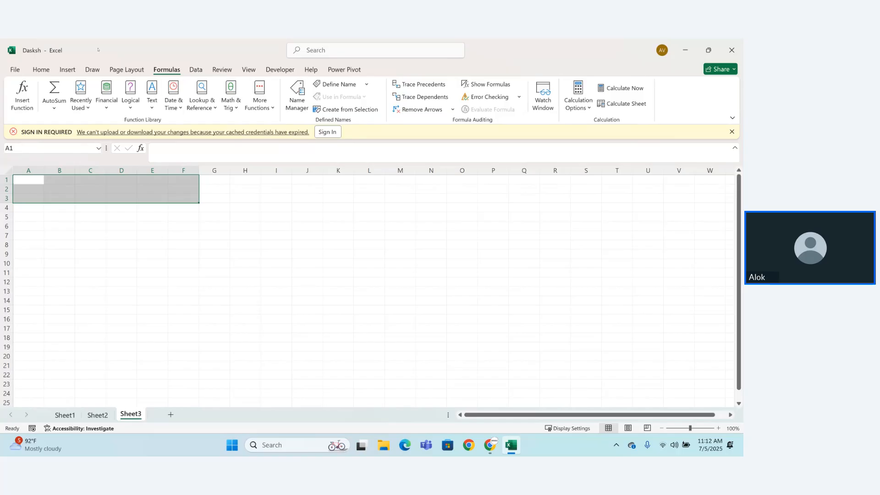
click(42, 69)
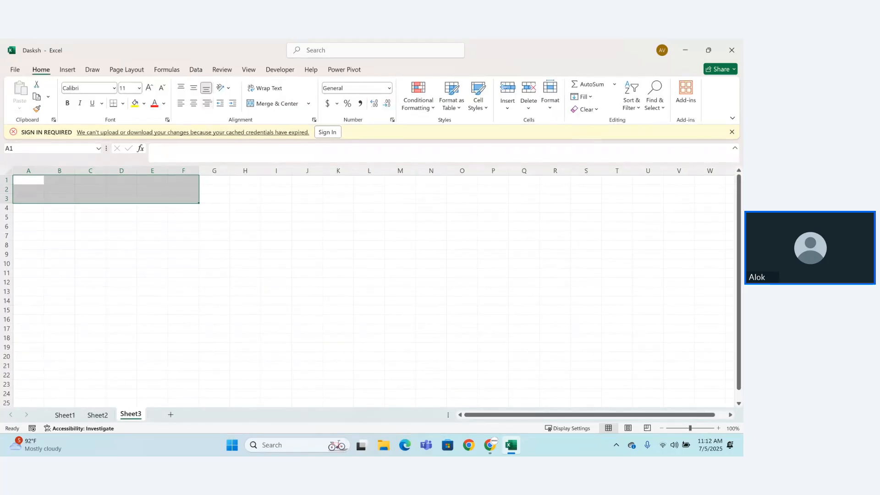
click(273, 104)
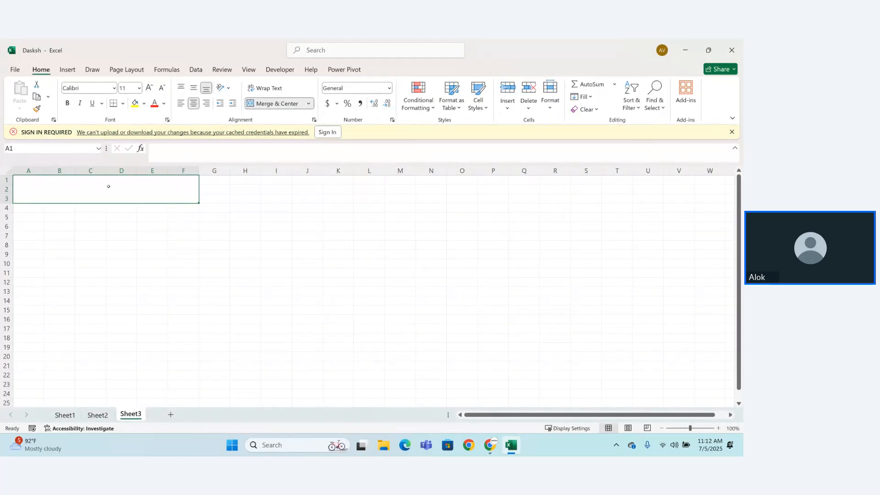
Step: Enter the title "Text Function" in the merged cell A1:F3
text(Text)
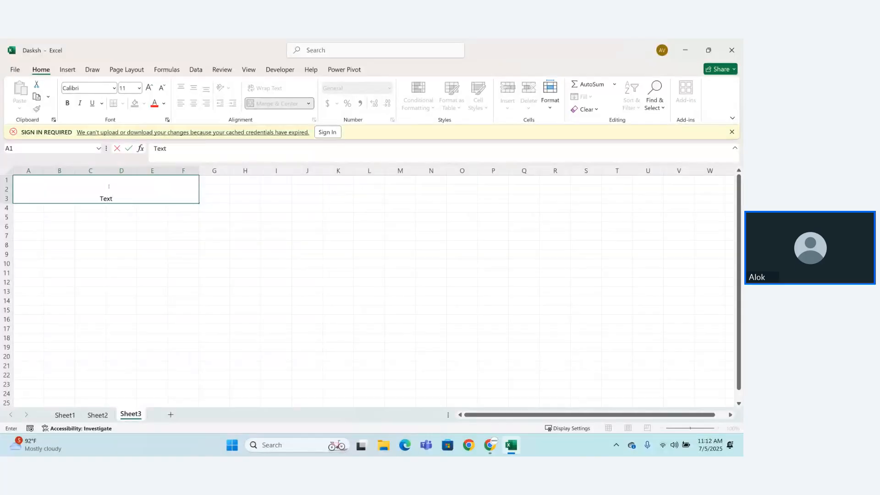
text( Function)
key(Return)
Step: Make the "Text Function" title bold and enlarge its font to size 24
click(128, 195)
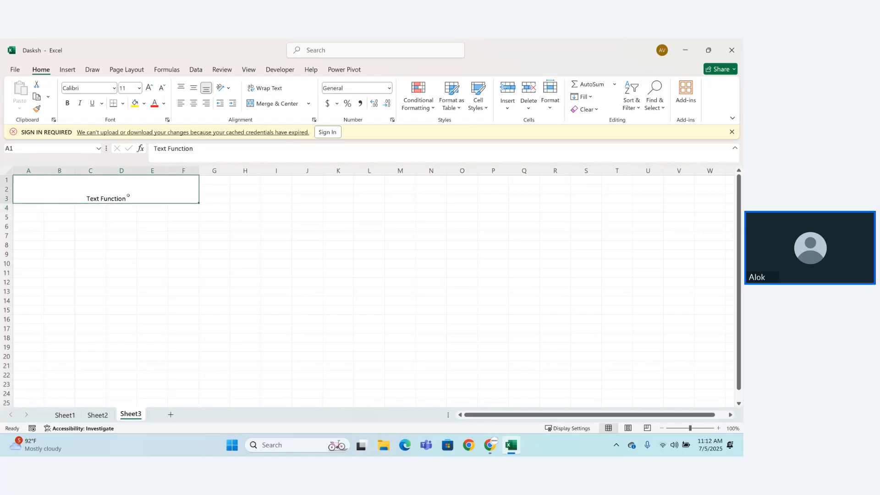
double_click(127, 196)
drag(102, 192, 11, 197)
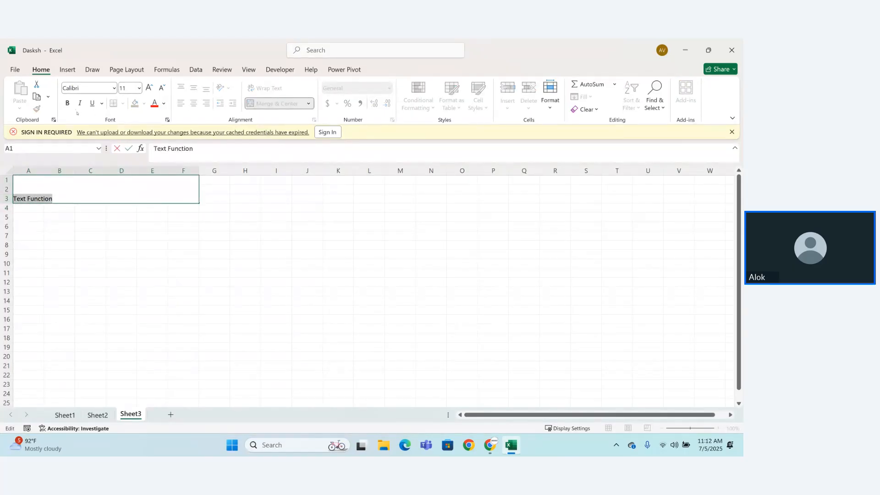
click(67, 104)
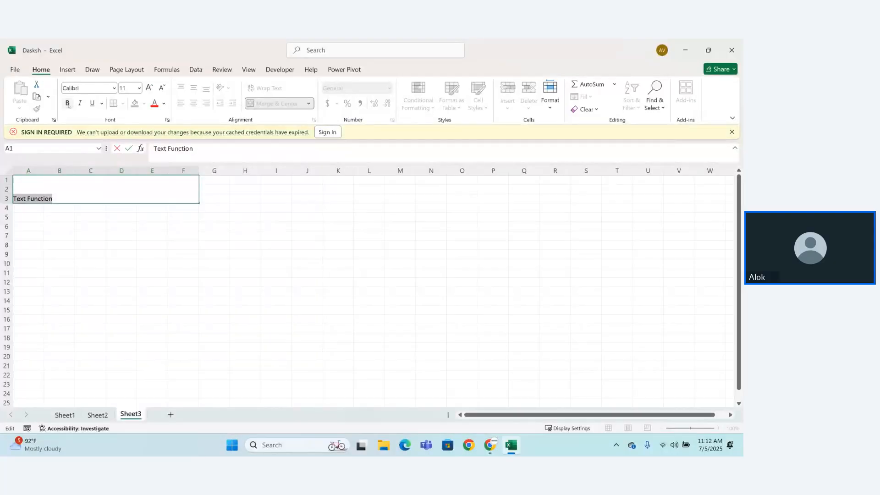
click(149, 87)
click(150, 88)
click(149, 88)
click(149, 87)
click(150, 87)
click(150, 87)
click(149, 87)
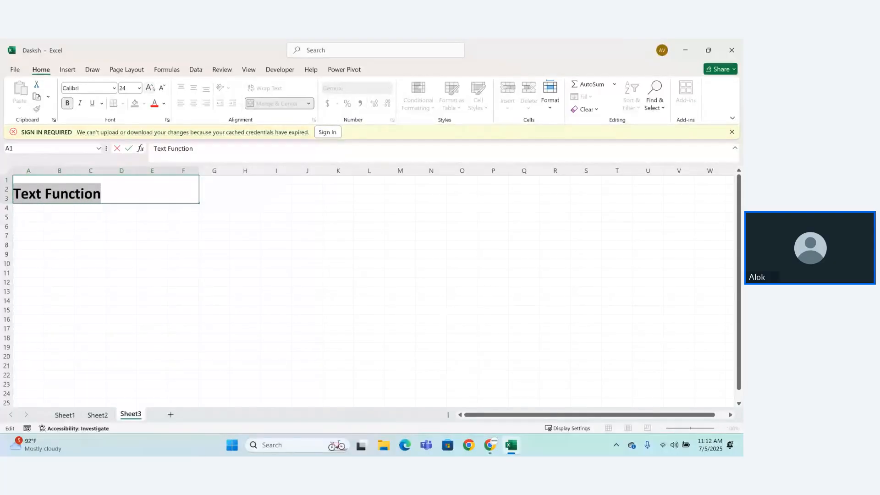
click(187, 246)
double_click(160, 190)
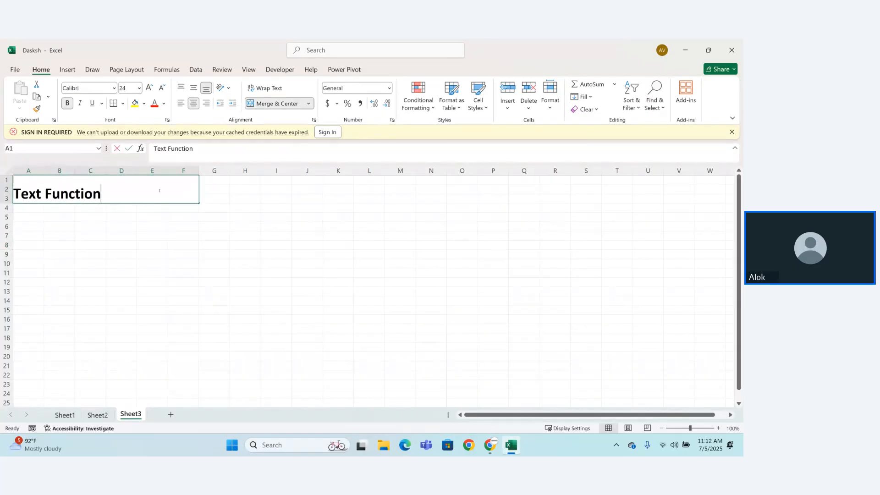
key(Return)
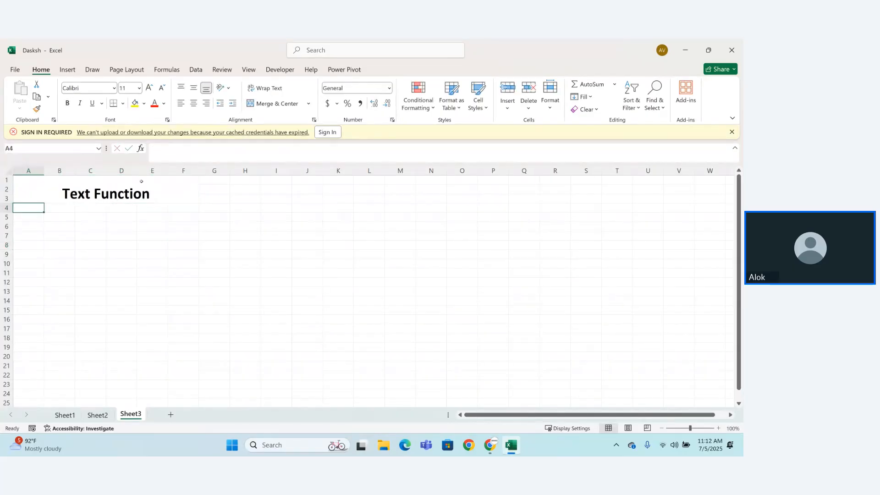
Step: Middle-align the "Text Function" title cell vertically and fill it with yellow
click(142, 182)
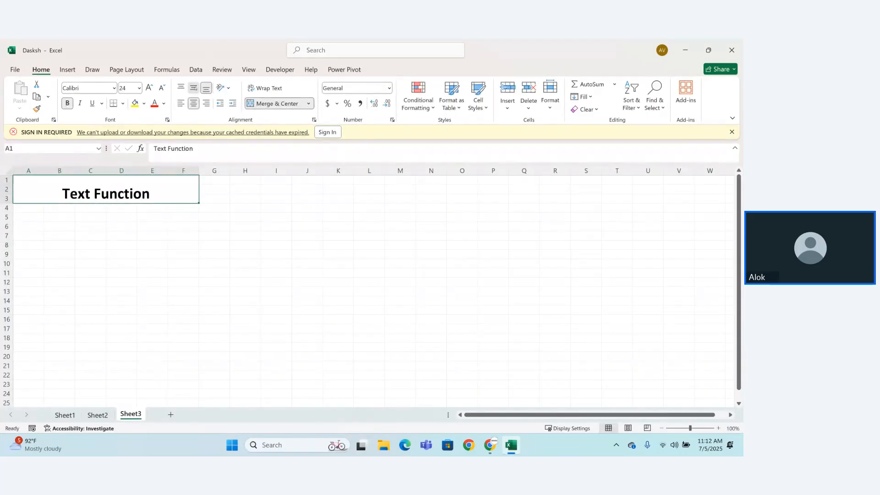
click(194, 88)
click(135, 103)
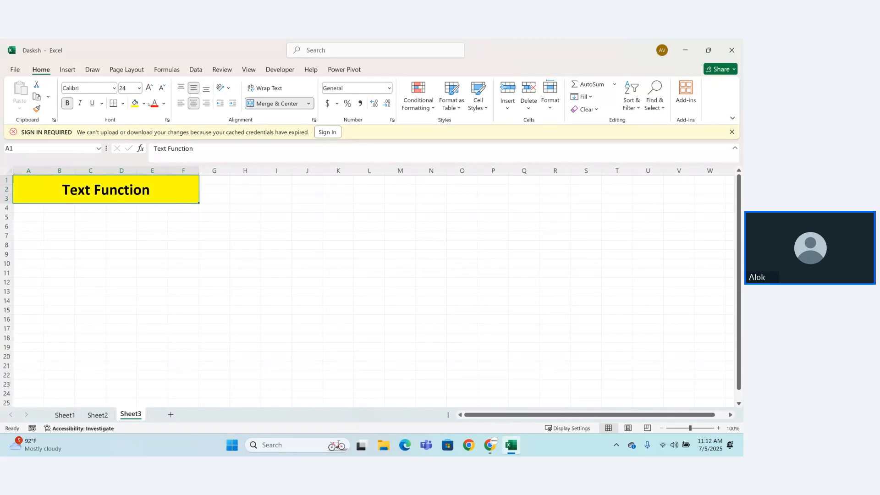
Step: Change the font color of the "Text Function" title to red
click(150, 104)
click(111, 291)
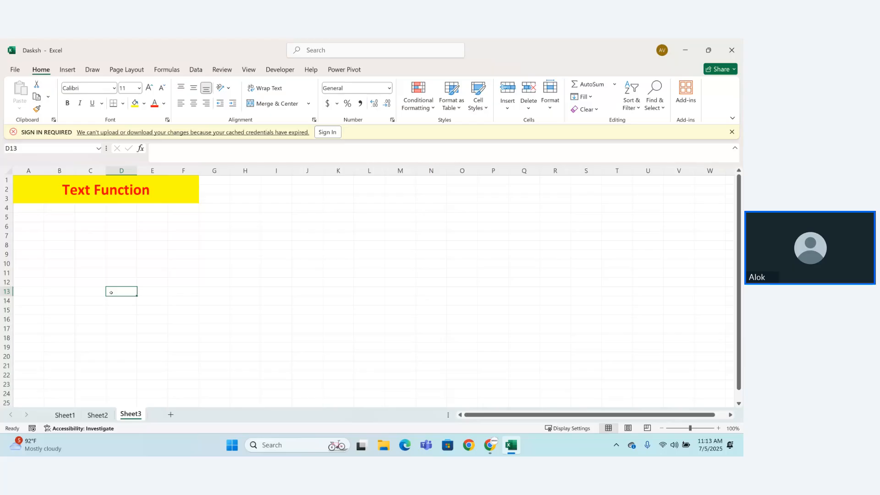
Step: Look through the Statistical functions available in the function library
click(164, 71)
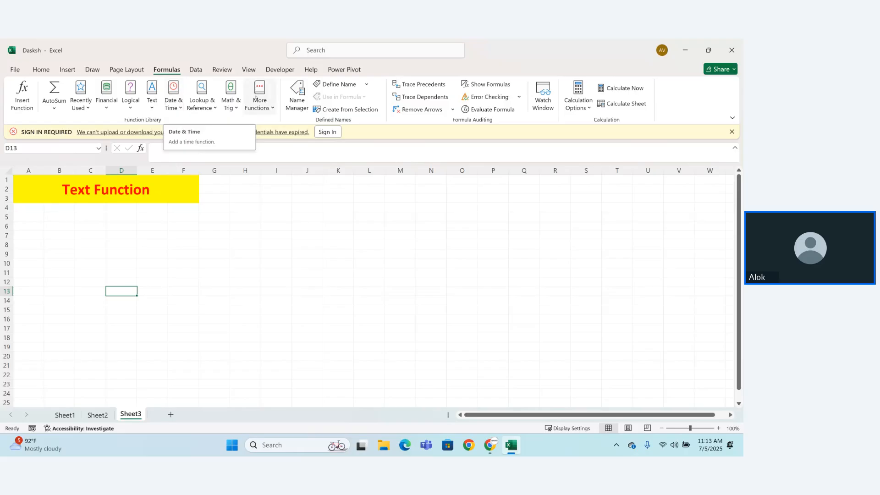
click(267, 103)
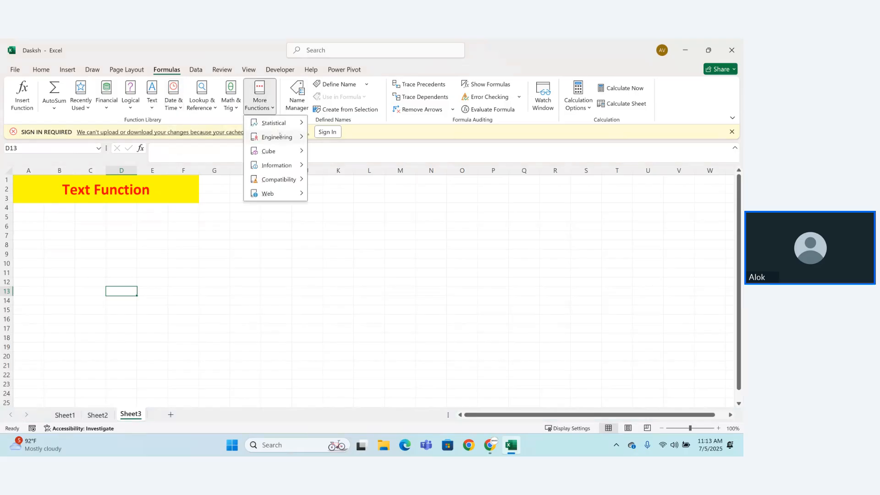
mouse_move(284, 167)
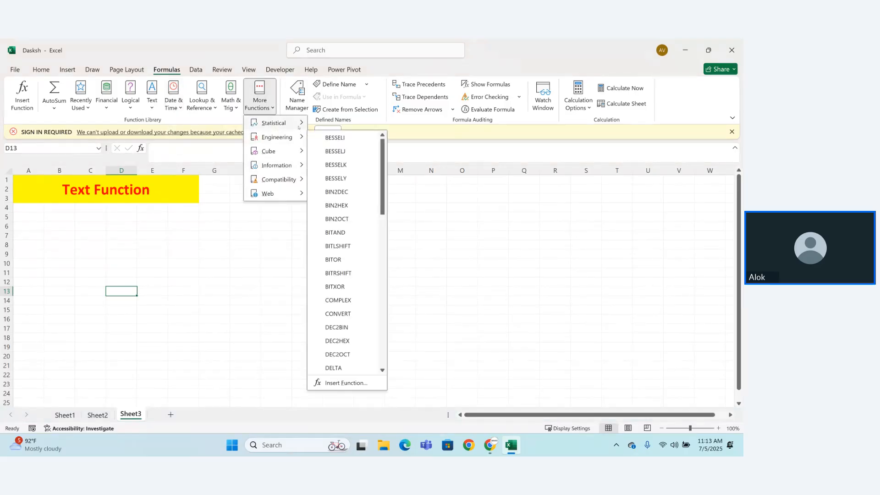
mouse_move(303, 126)
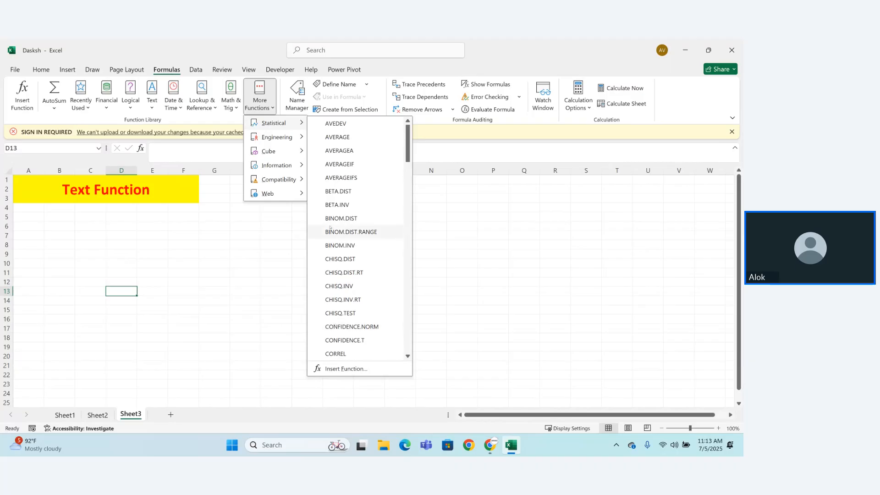
drag(410, 148, 401, 255)
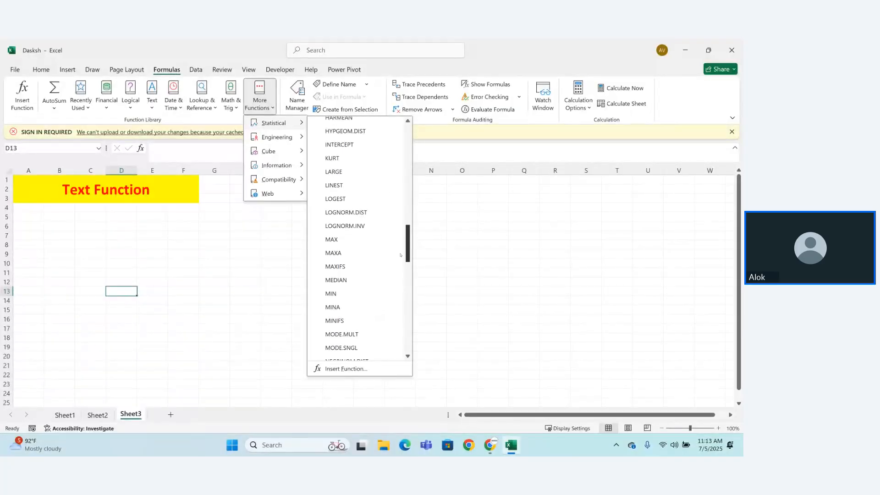
click(266, 268)
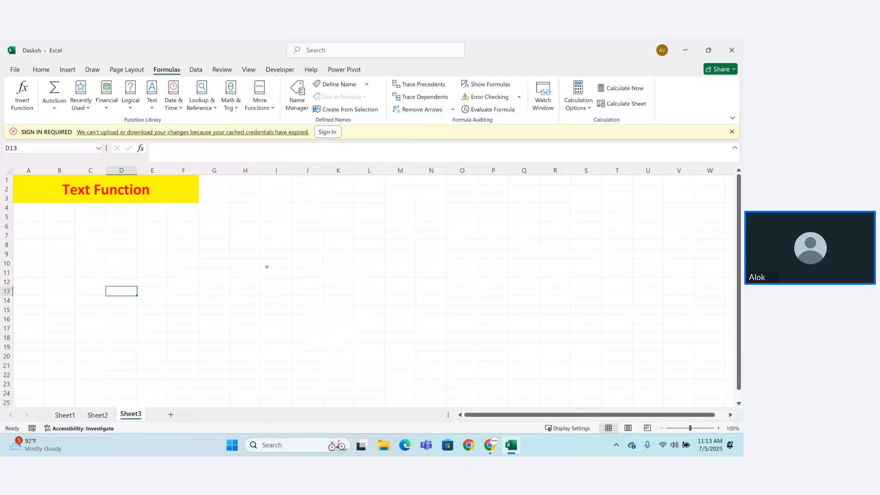
Step: Enter the header "max" in cell E4 of Sheet2
click(95, 419)
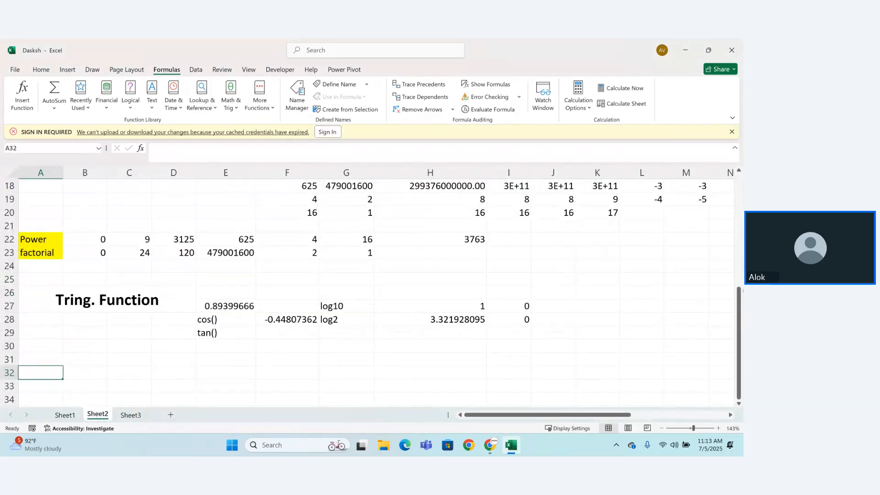
drag(739, 339, 740, 226)
click(289, 228)
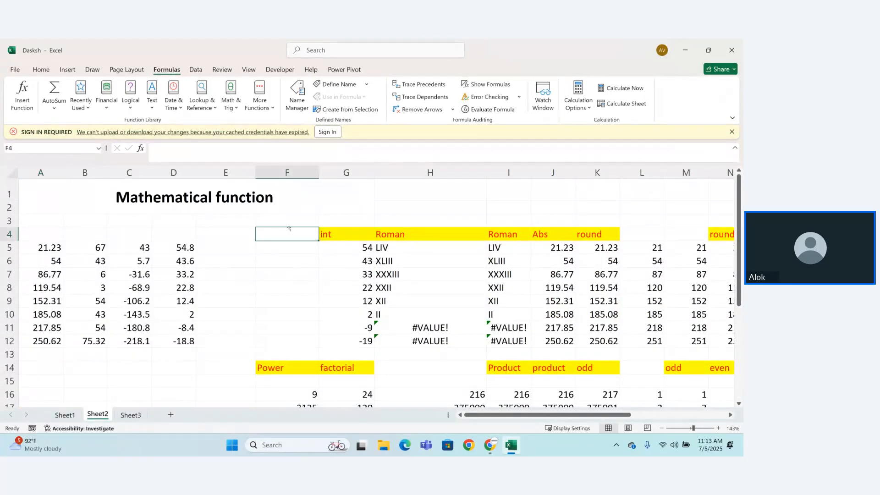
click(236, 235)
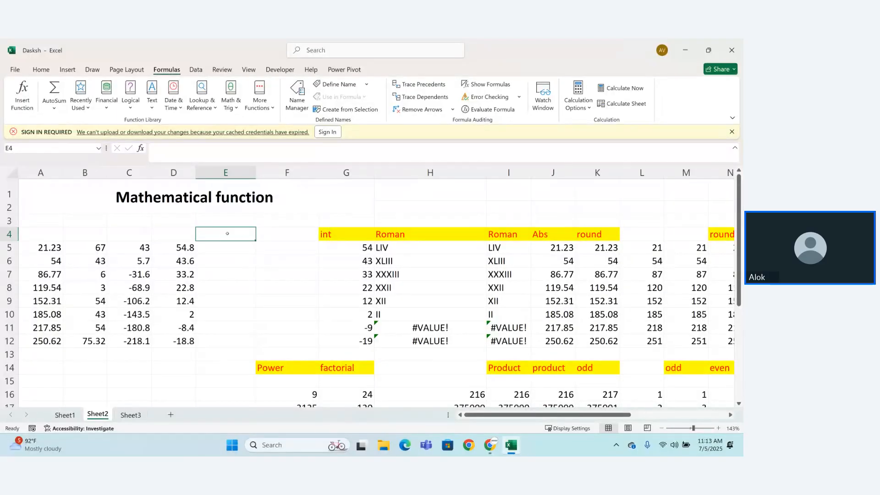
text(max)
key(Return)
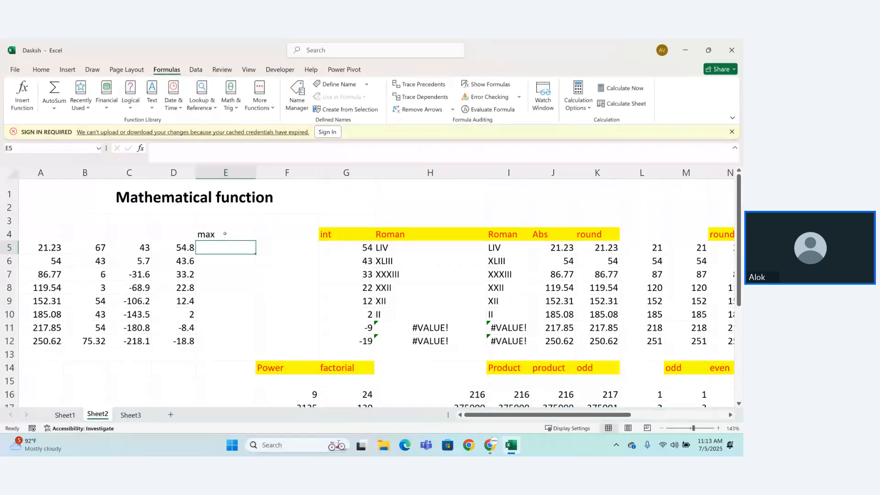
Step: Fill the "max" header cell with yellow and make its text red
click(224, 234)
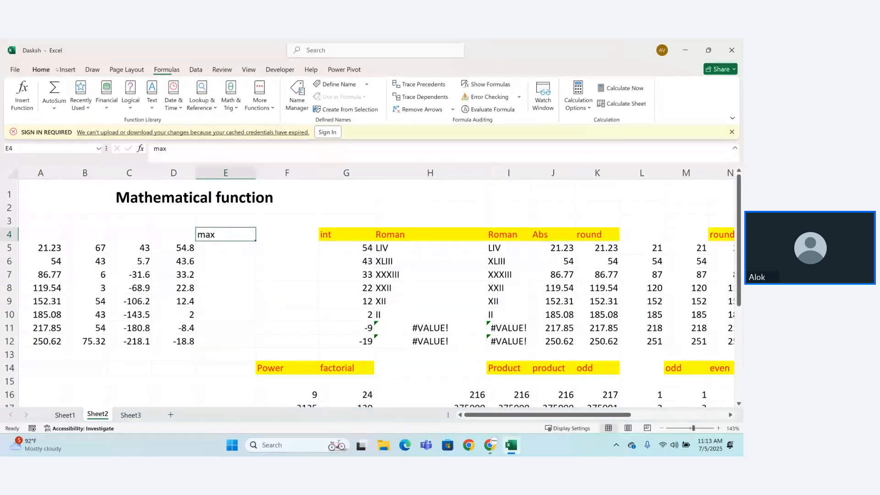
click(42, 70)
click(135, 104)
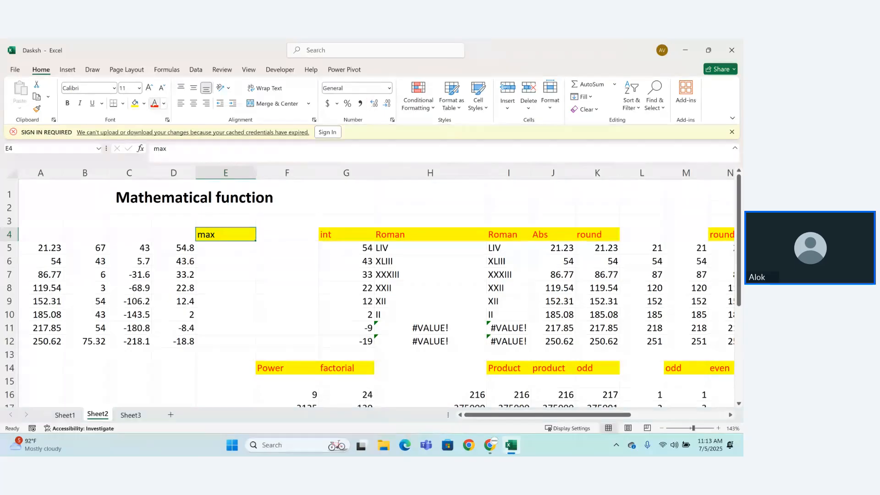
click(155, 104)
Step: Calculate the maximum of A5:D12 in cell E5 with the MAX function and check it against the data
click(229, 248)
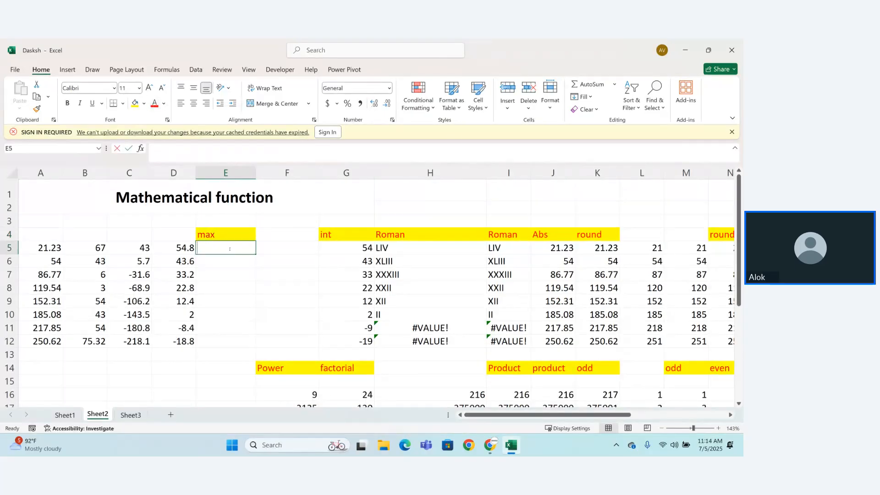
text(=MAX()
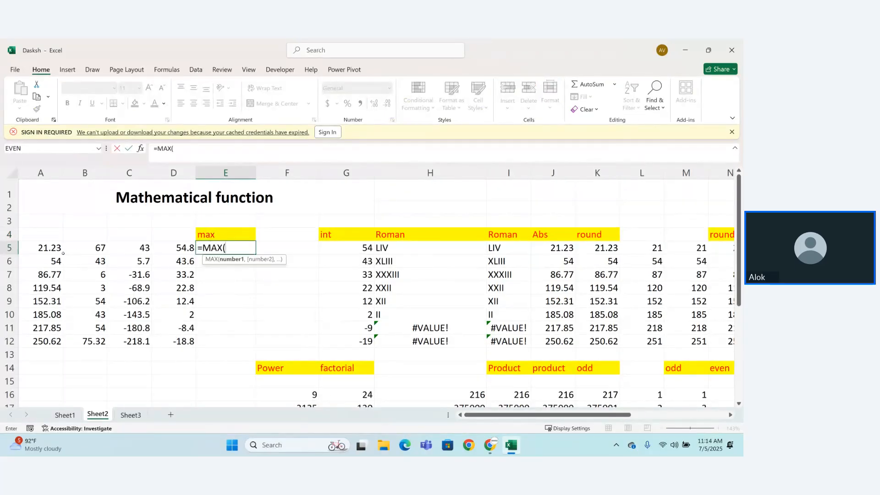
drag(62, 252, 177, 338)
text())
key(Return)
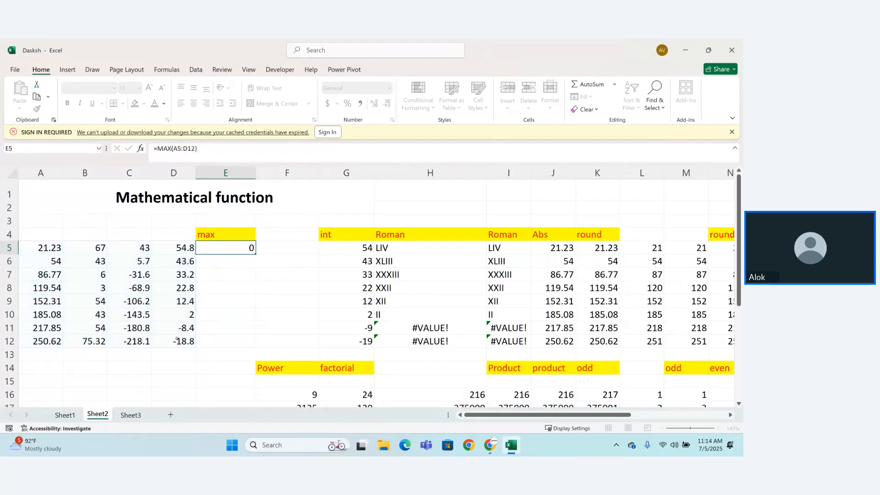
click(42, 342)
click(84, 354)
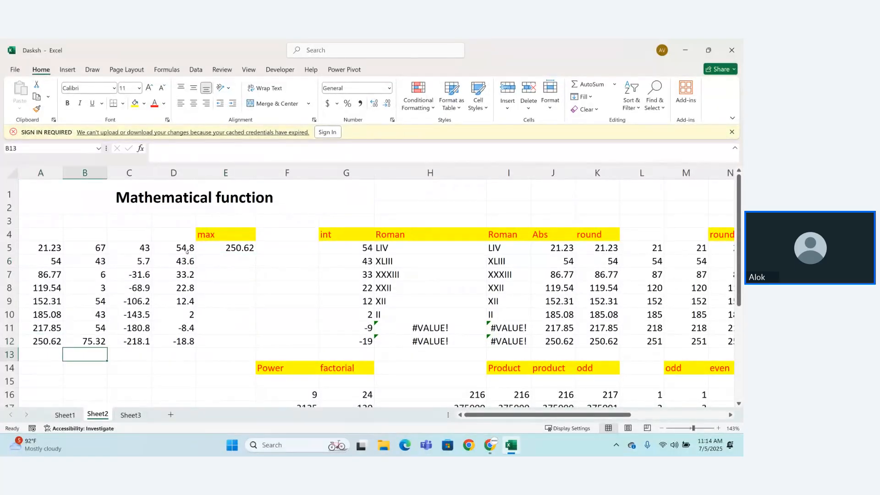
Step: Enter the header "min" in cell F4 and format it with yellow fill and red text
click(278, 232)
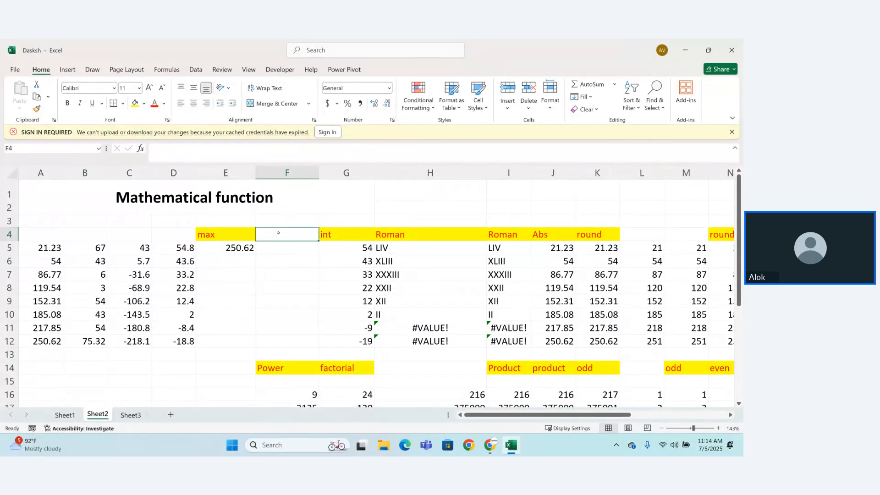
text(min)
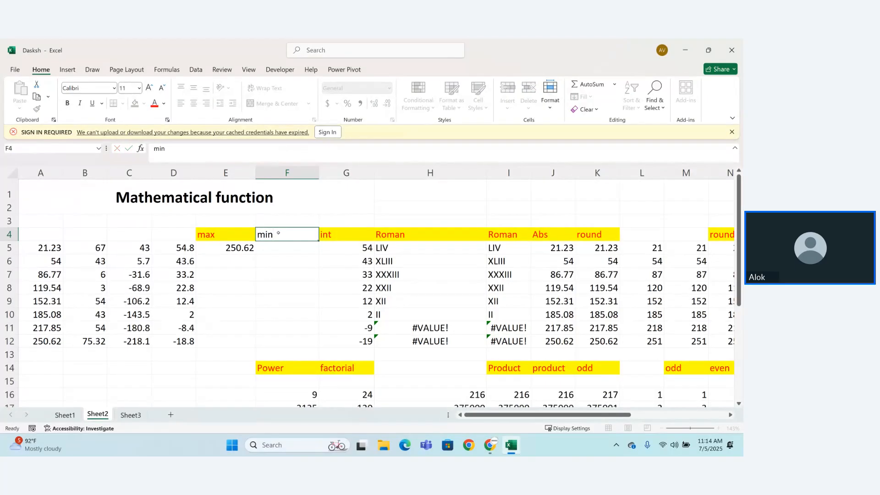
click(275, 234)
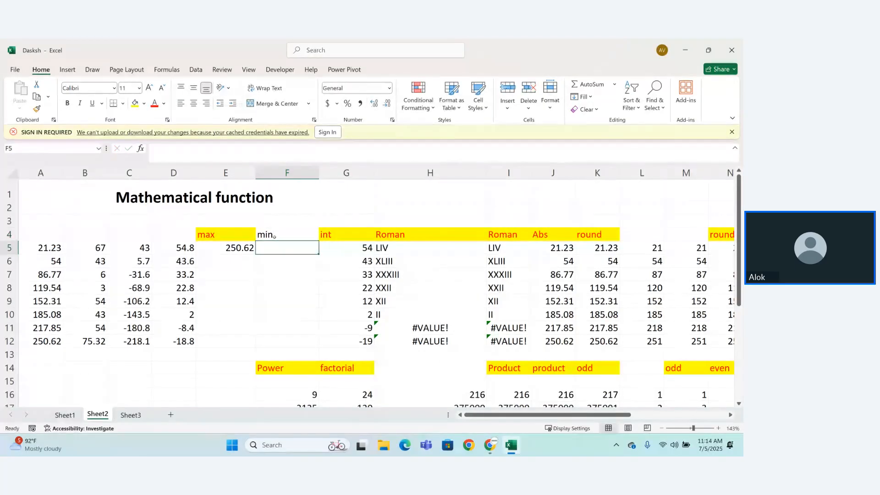
click(134, 103)
click(154, 103)
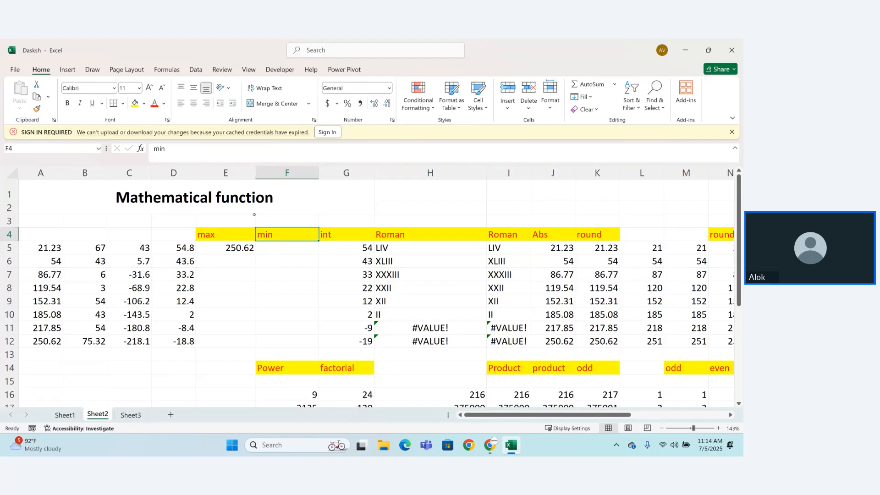
Step: Calculate the minimum of A5:D12 in cell F5 with the MIN function and check it against the data
click(279, 252)
text(=min)
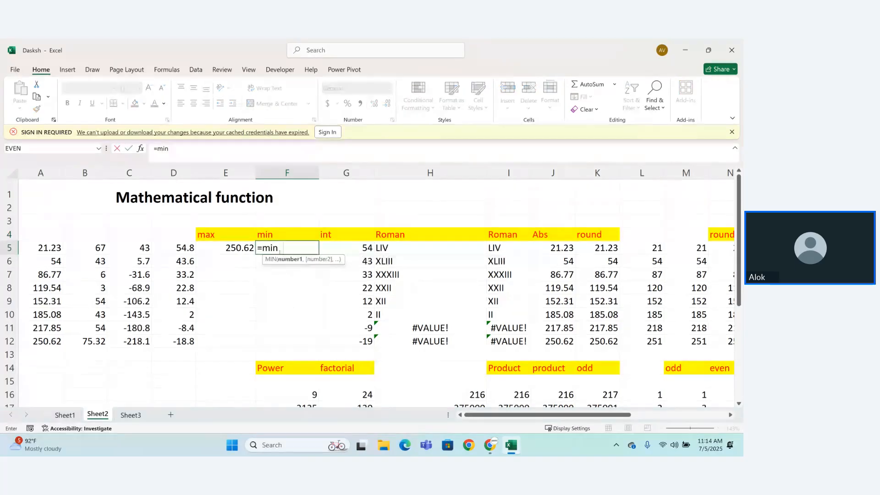
key(Tab)
drag(46, 247, 182, 339)
text())
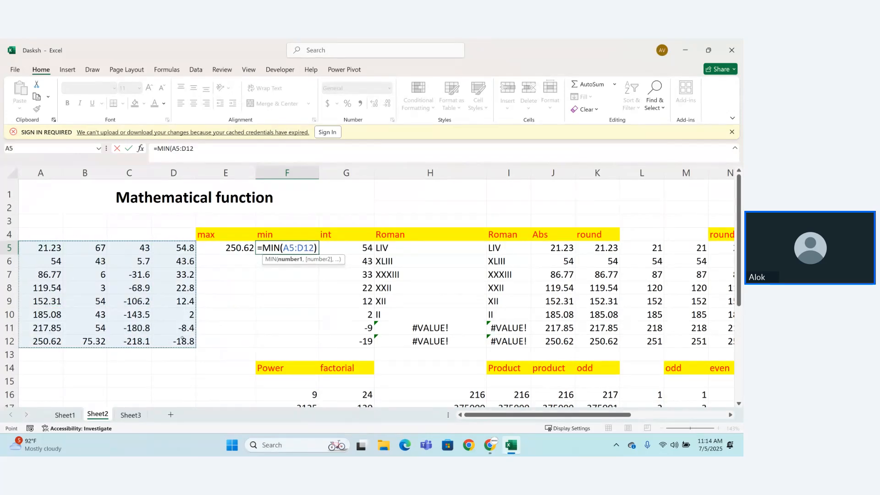
key(Return)
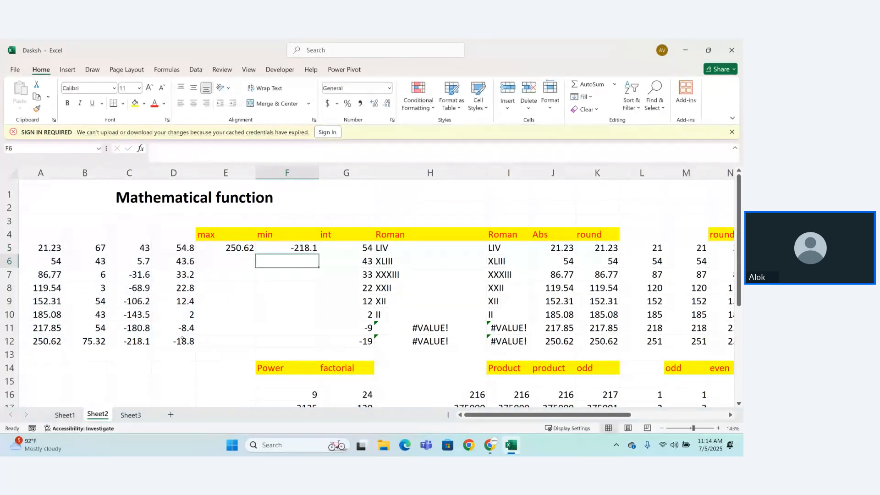
click(143, 344)
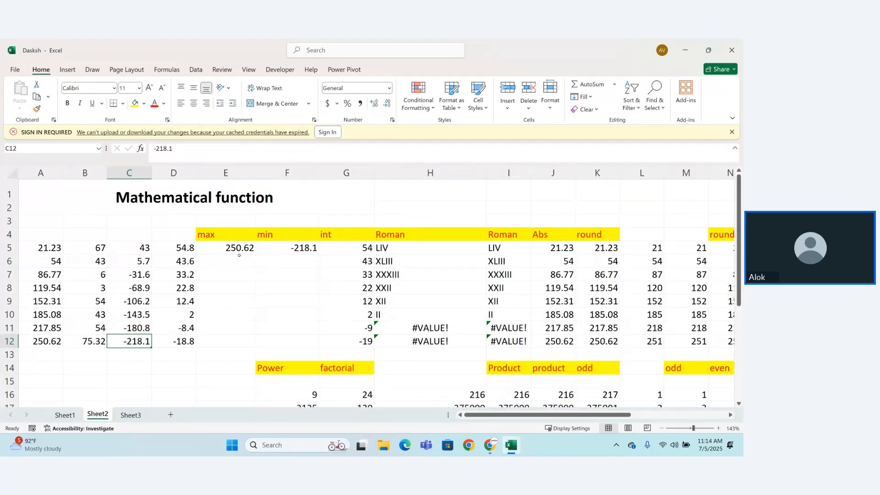
click(236, 270)
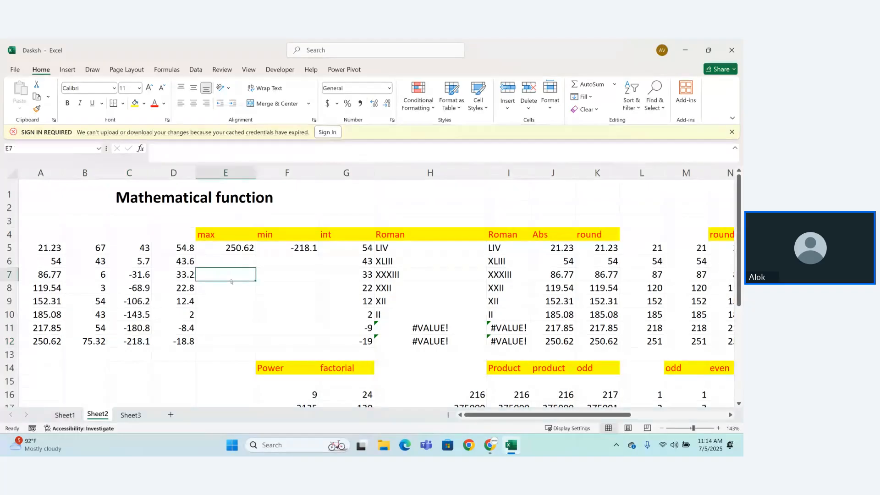
text(secnd)
key(BackSpace)
key(BackSpace)
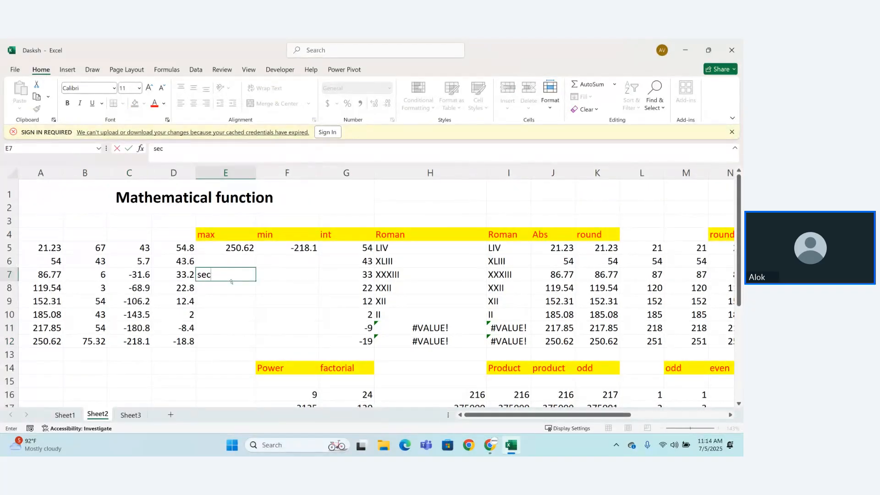
key(Return)
text(nd)
key(BackSpace)
key(BackSpace)
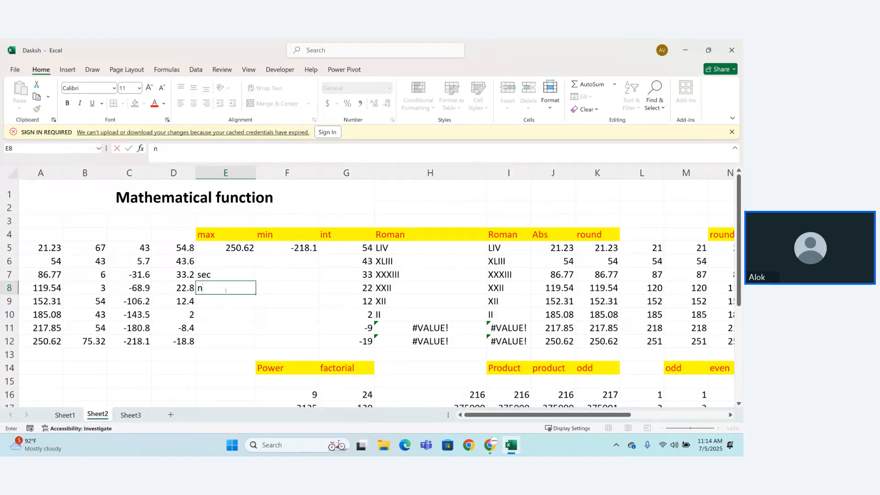
Step: Enter the label "second max" in cell E8
text(second)
key(BackSpace)
key(BackSpace)
text(ond max)
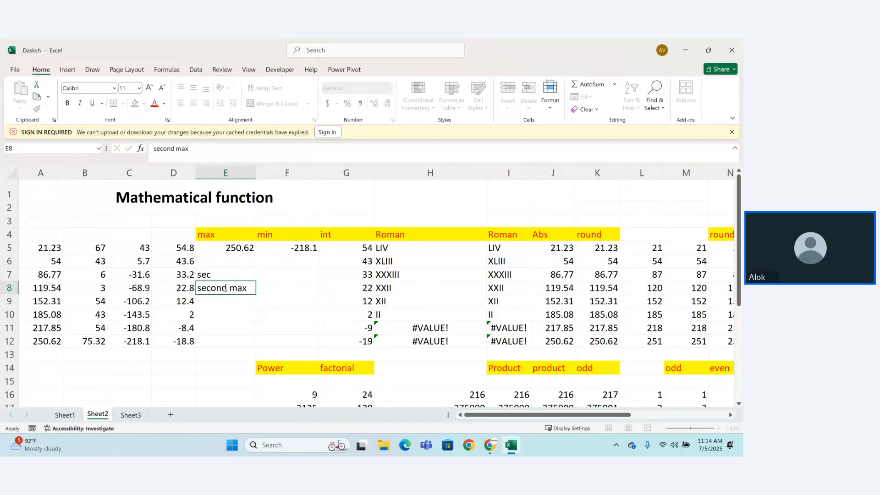
key(Return)
Step: Make the "second max" label red and fill its cell with yellow
click(228, 290)
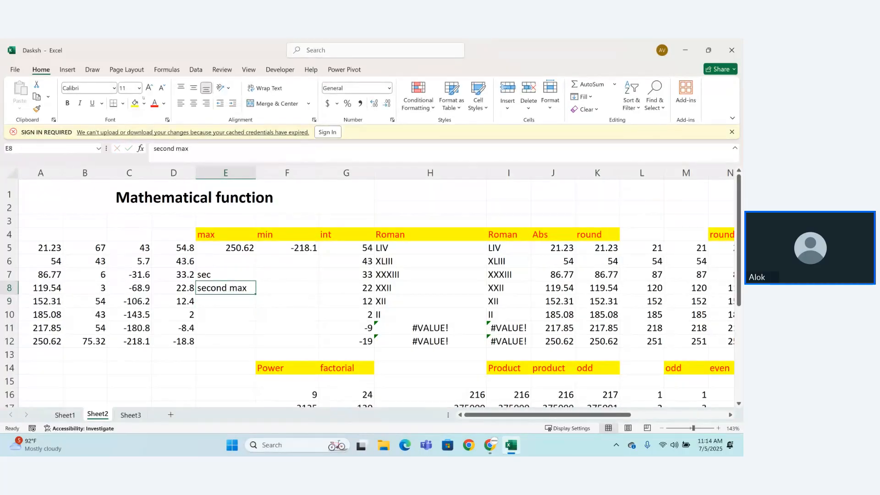
click(164, 103)
click(145, 249)
click(123, 104)
click(135, 104)
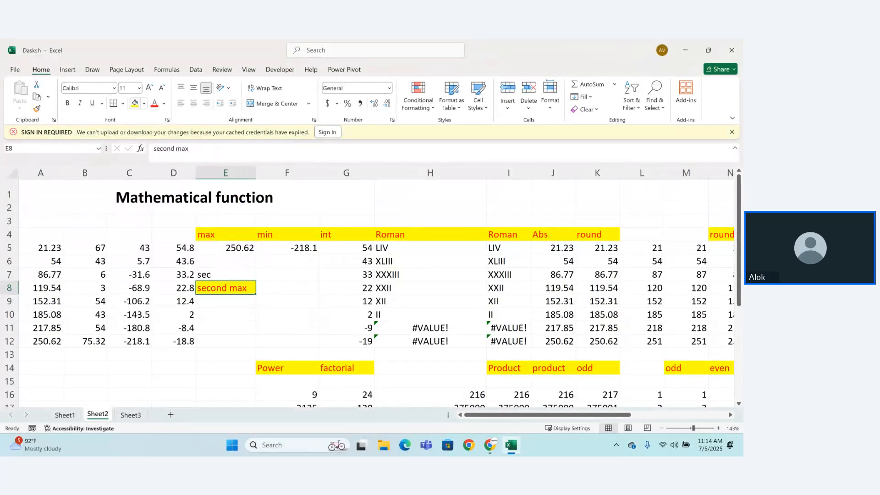
Step: Clear the stray "sec" text from cell E7
click(236, 273)
text(sec)
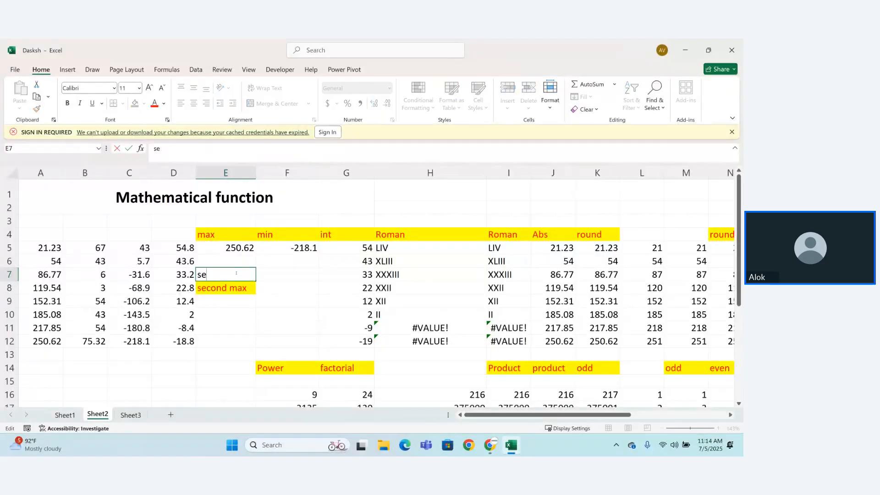
key(BackSpace)
key(BackSpace)
key(BackSpace)
key(Return)
click(228, 339)
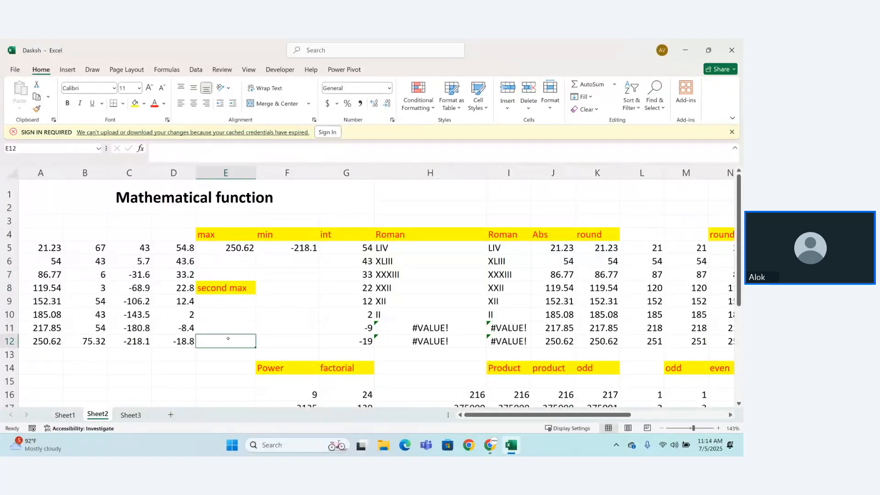
click(243, 248)
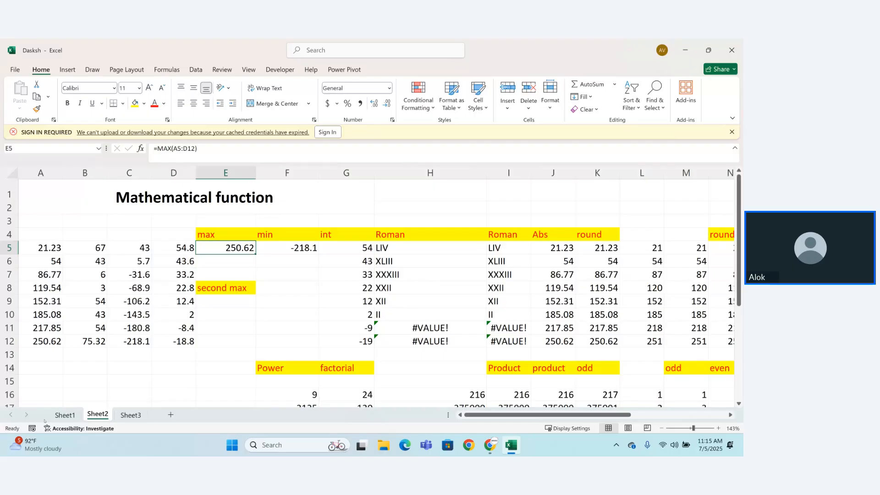
text(=ma)
key(Down)
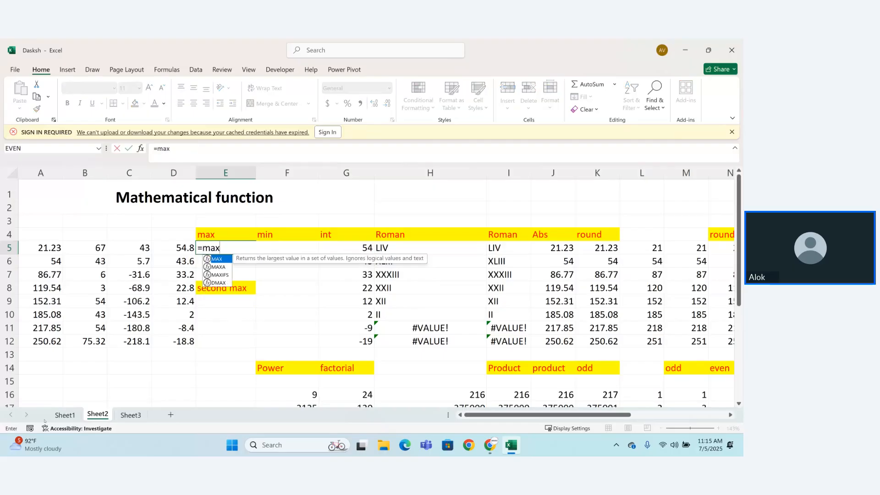
key(Tab)
key(BackSpace)
key(BackSpace)
key(Escape)
key(Escape)
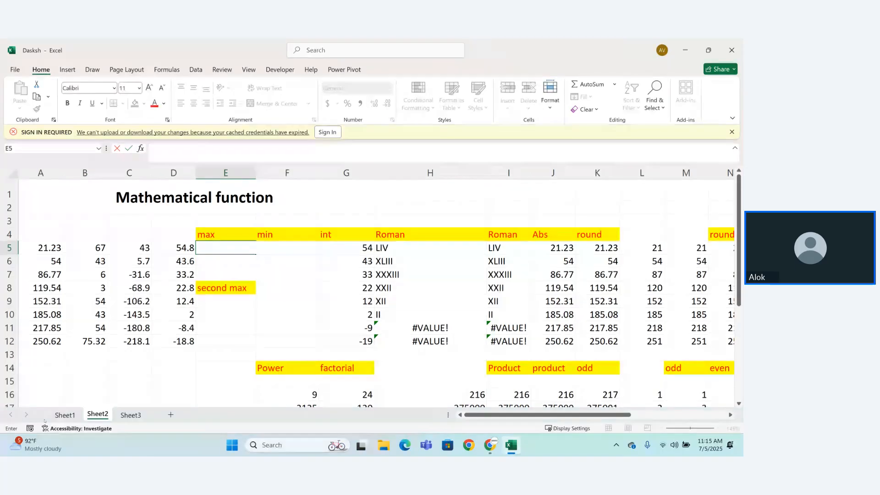
Step: Try to re-enter the MAX formula for A5:D12 in cell E5
text(=ma)
key(Tab)
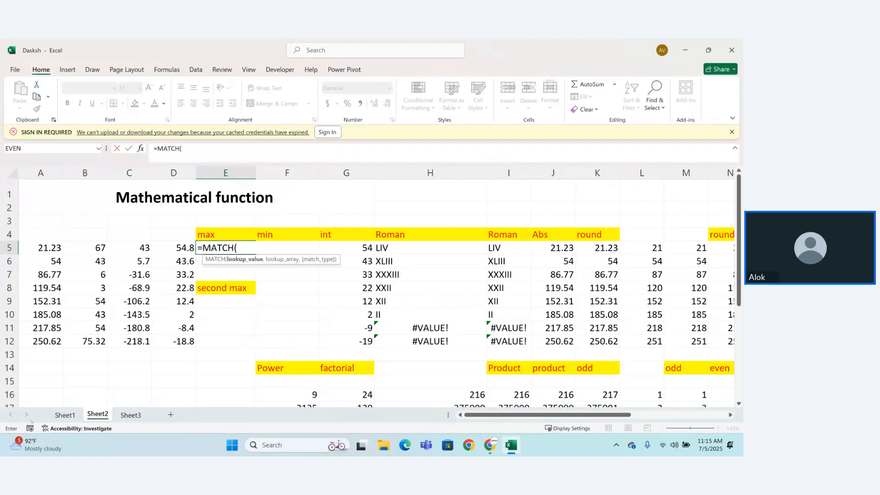
key(BackSpace)
key(BackSpace)
key(BackSpace)
key(BackSpace)
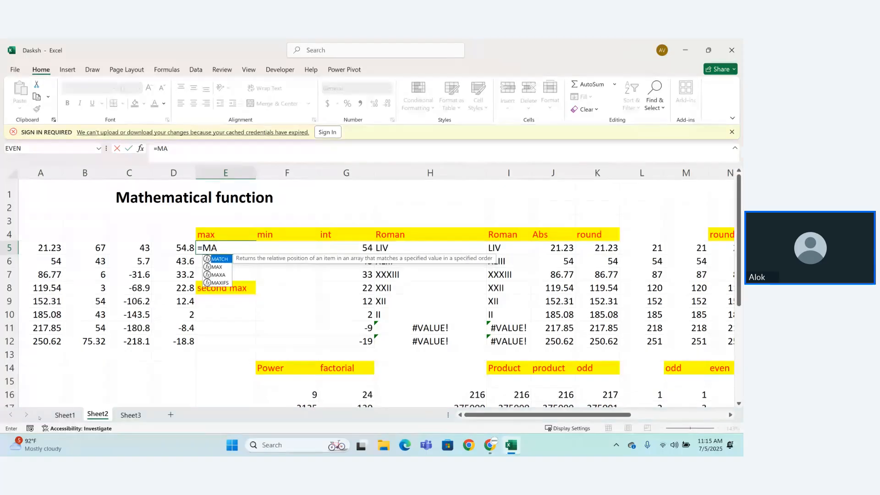
text(x)
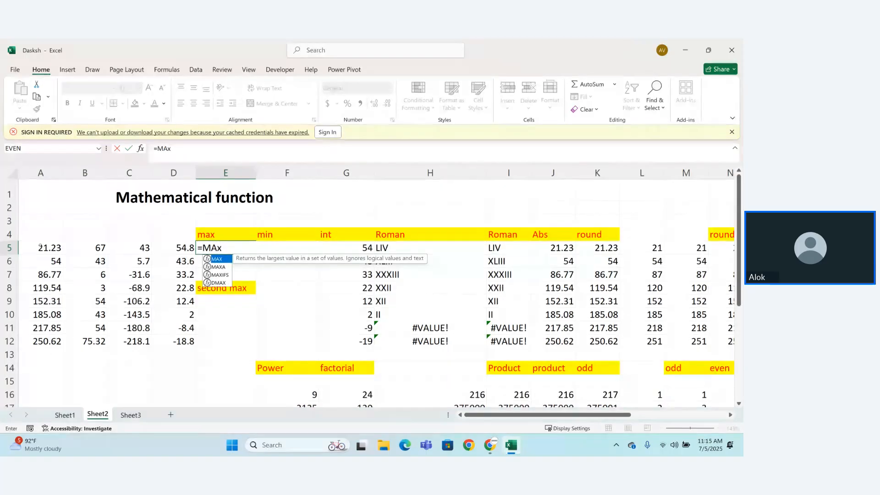
drag(41, 248, 171, 339)
text())
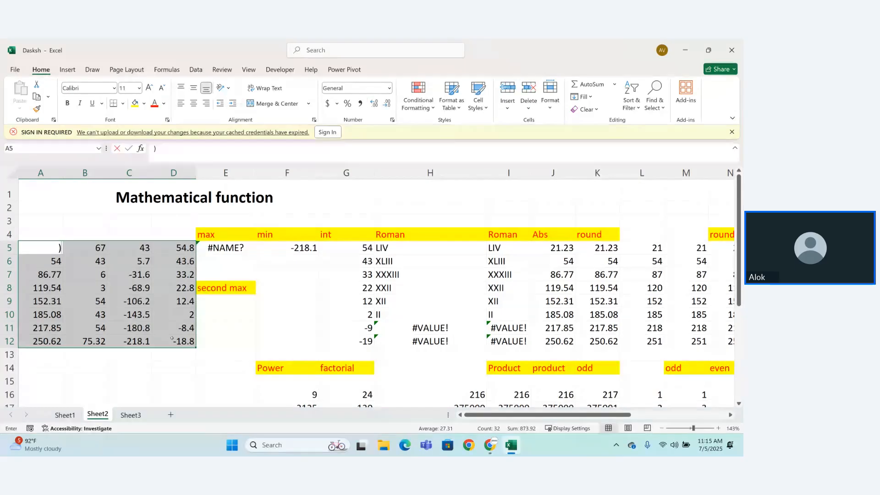
key(Return)
Step: Try to repair the formula in cell E5 by adding an opening parenthesis and the range A5:D12
click(233, 255)
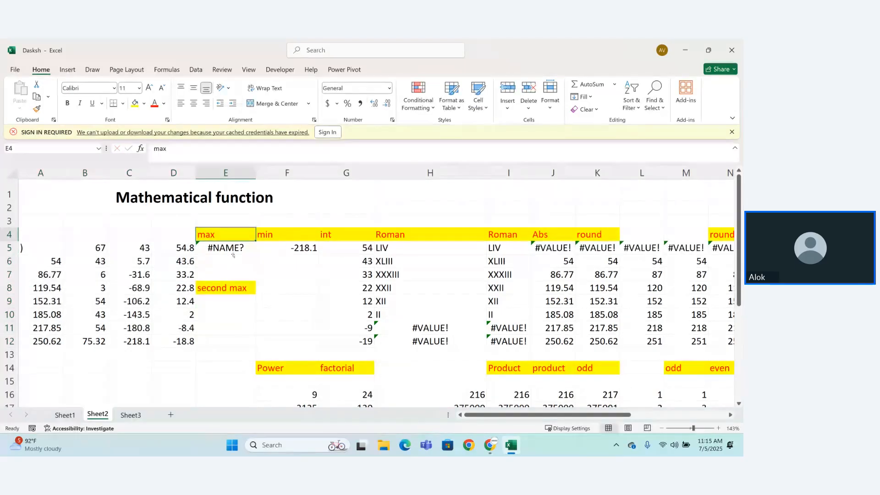
double_click(233, 247)
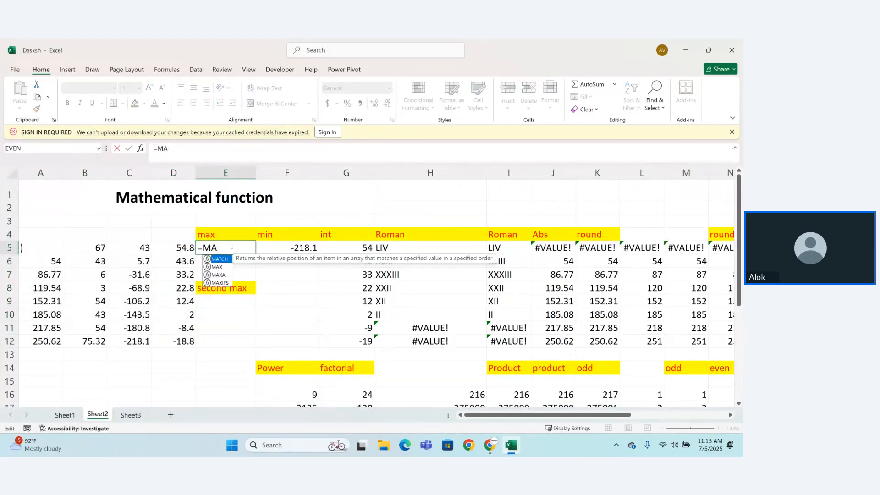
text(()
key(Return)
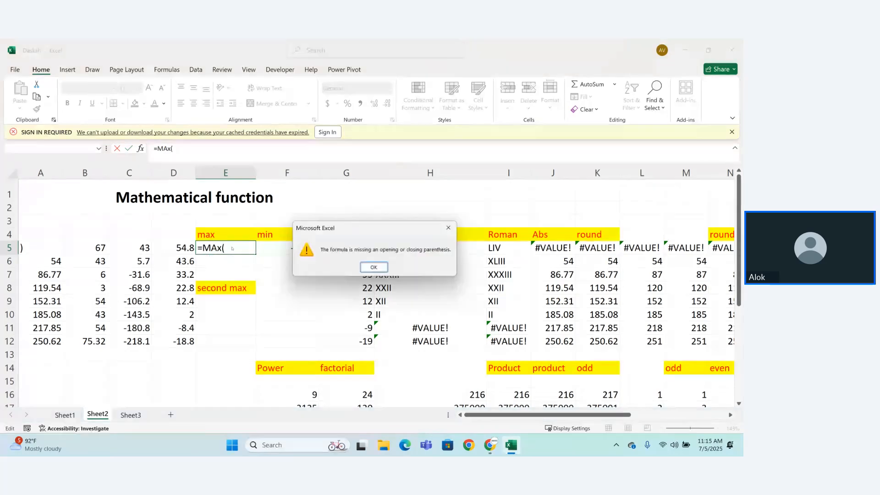
click(383, 266)
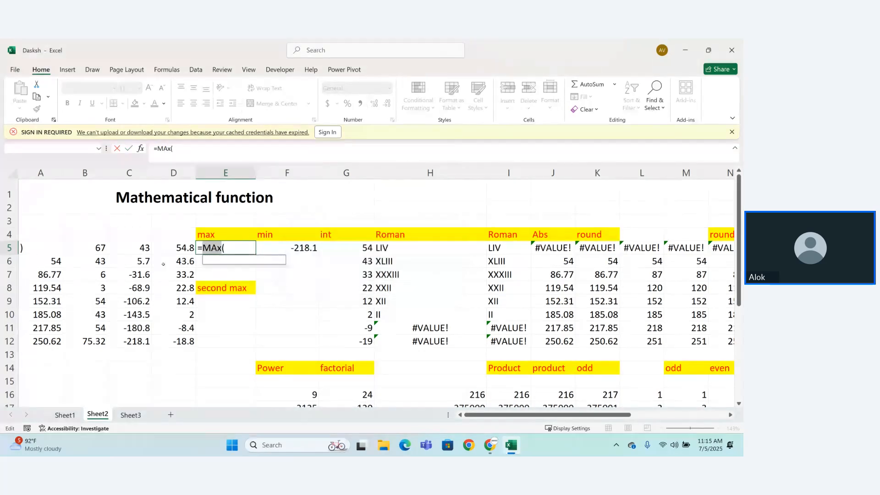
drag(31, 249, 175, 332)
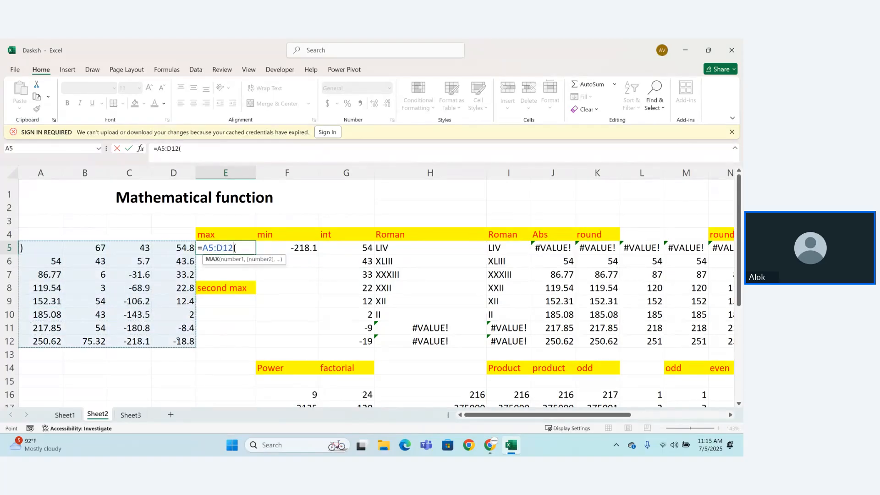
key(Return)
Step: Replace the stray parenthesis in cell A5 with the value 21
click(47, 241)
text(21)
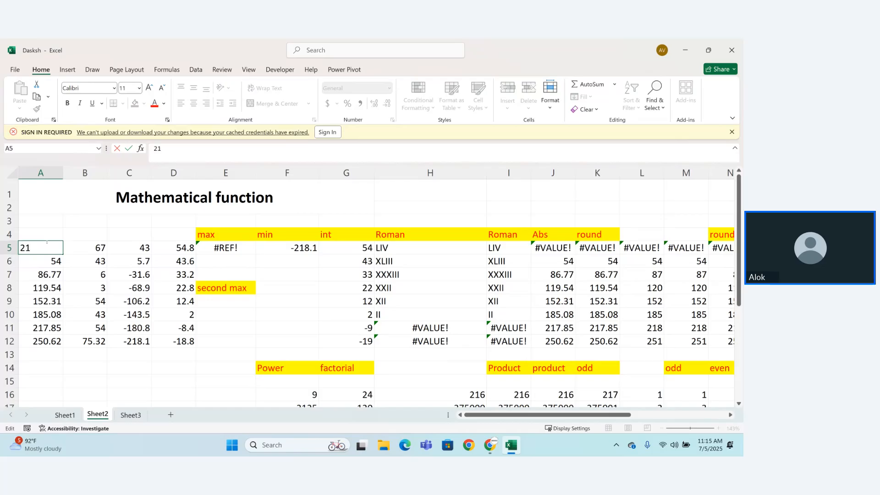
key(Return)
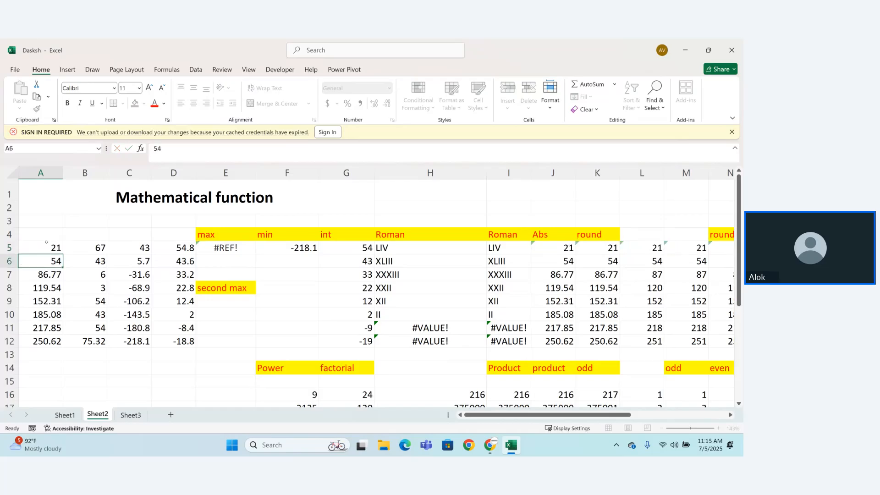
Step: Correct the formula in cell E5 to =MAX(A5:D12)
double_click(238, 249)
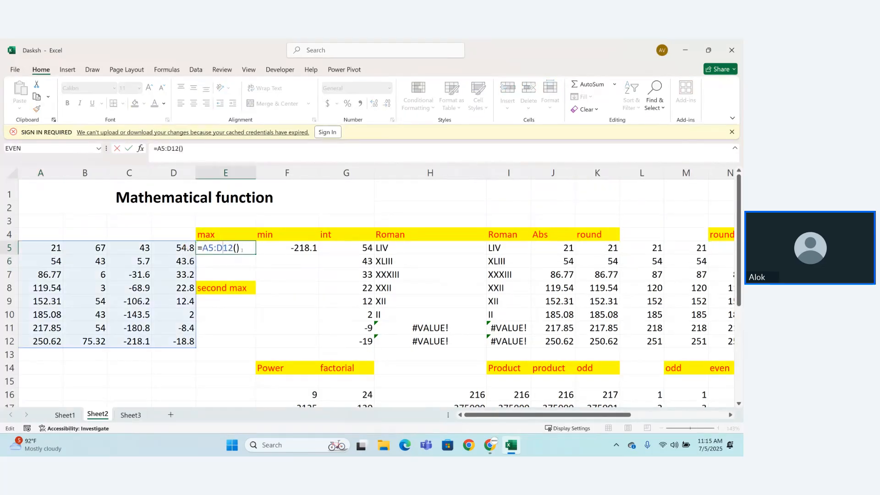
key(BackSpace)
key(BackSpace)
key(Return)
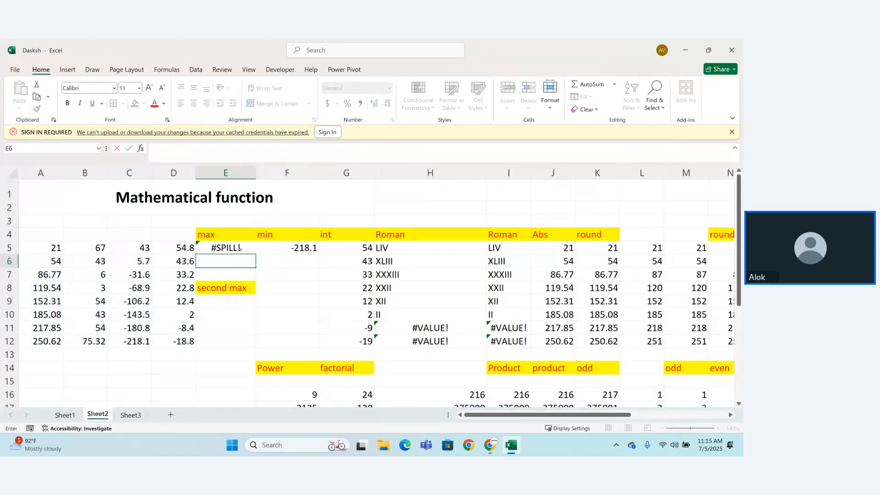
key(Up)
key(F2)
click(202, 248)
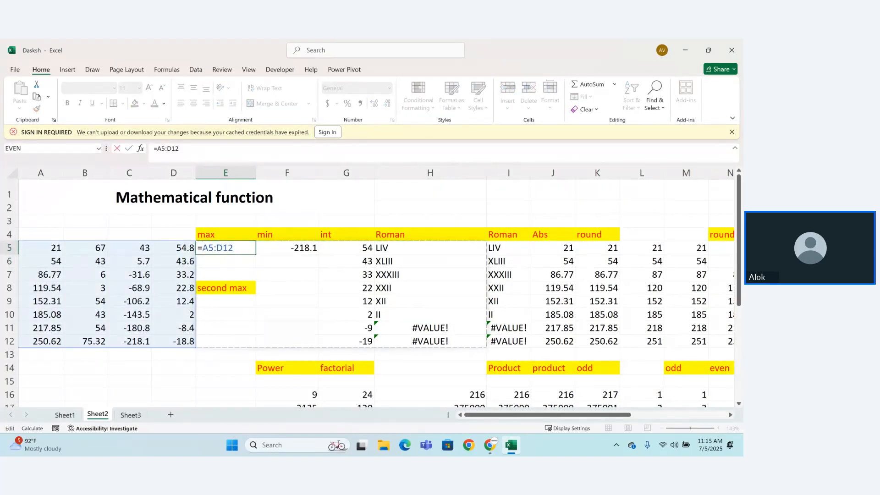
text(max()
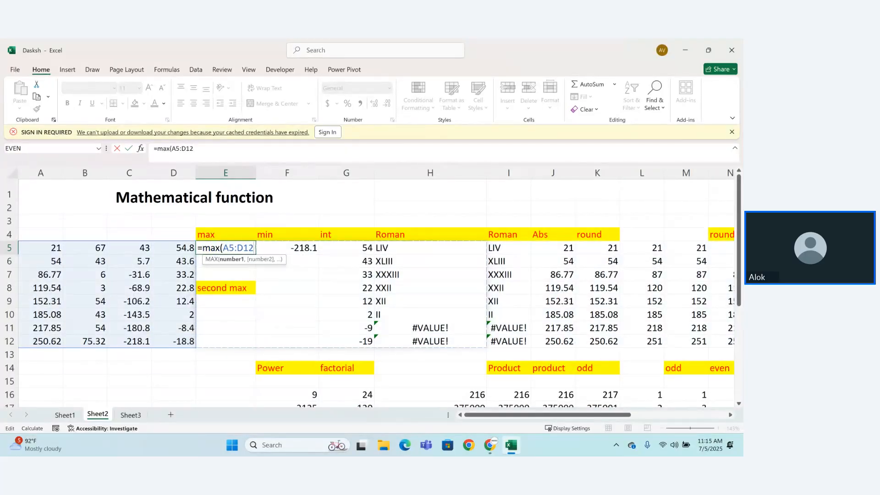
text())
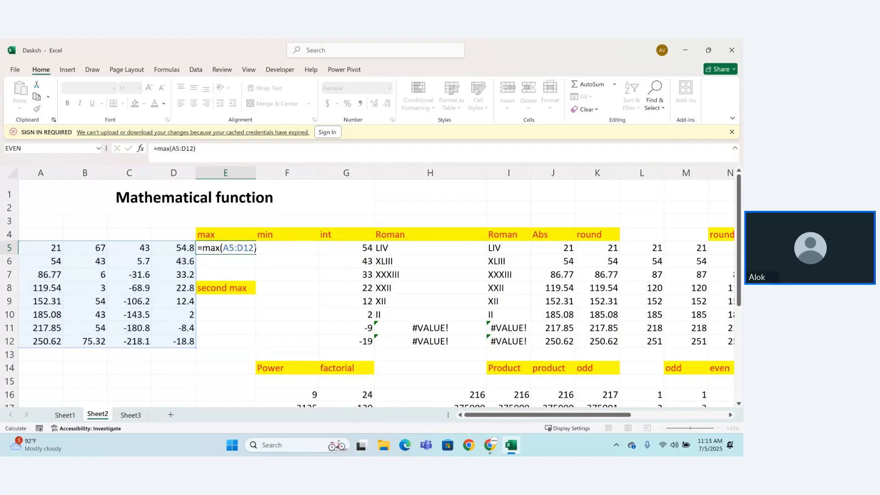
key(Return)
Step: Enter the formula =MAX(A5:D12) in cell E9 under the "second max" label
click(230, 305)
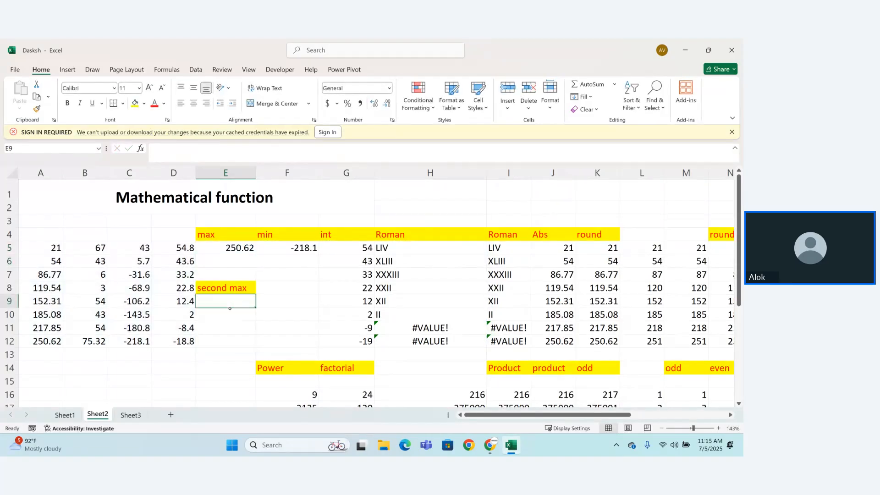
text(=max)
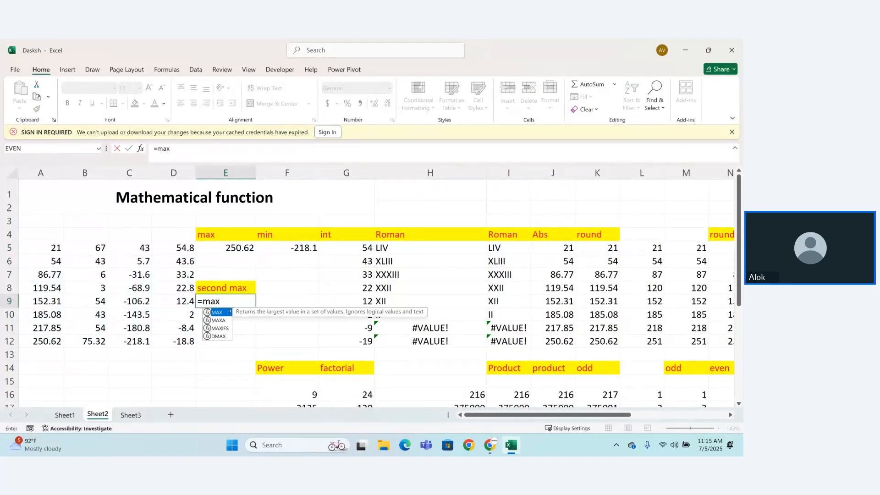
key(Tab)
drag(51, 248, 170, 338)
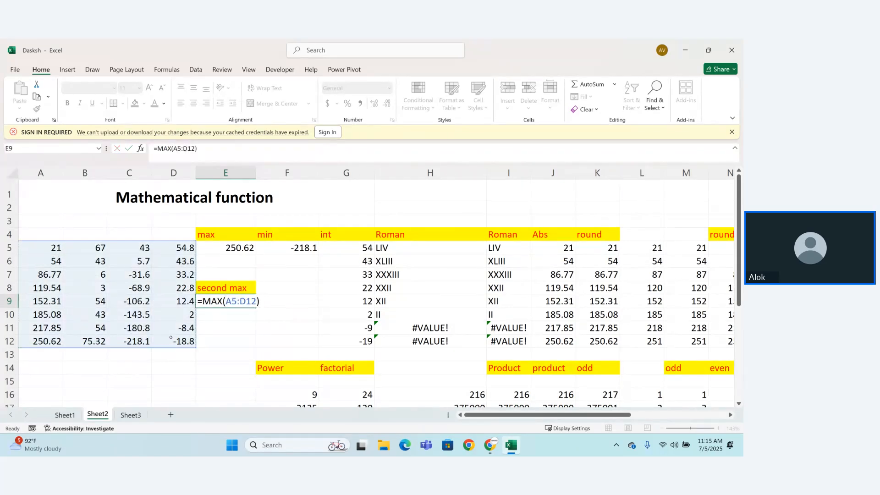
key(ctrl+Return)
key(Return)
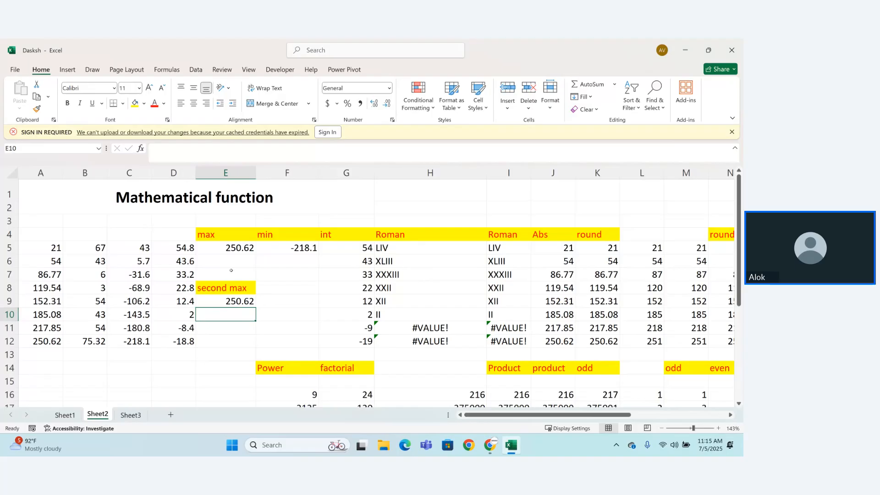
double_click(233, 246)
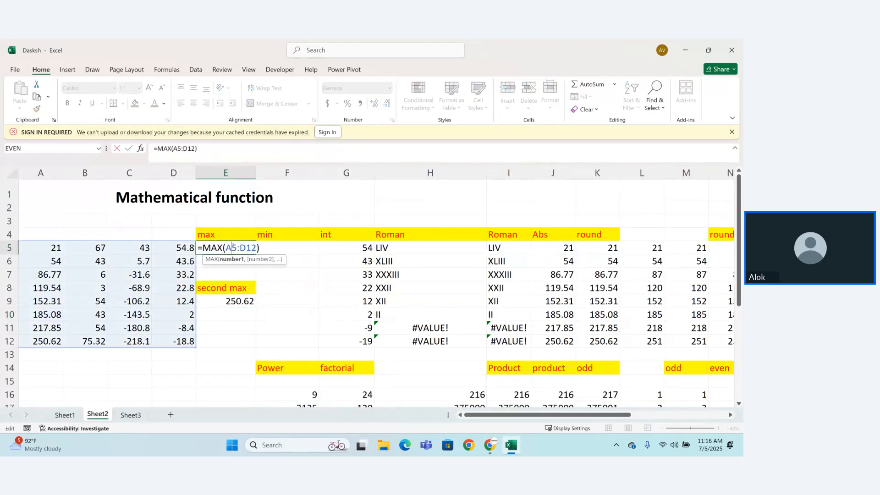
key(ctrl+a)
key(BackSpace)
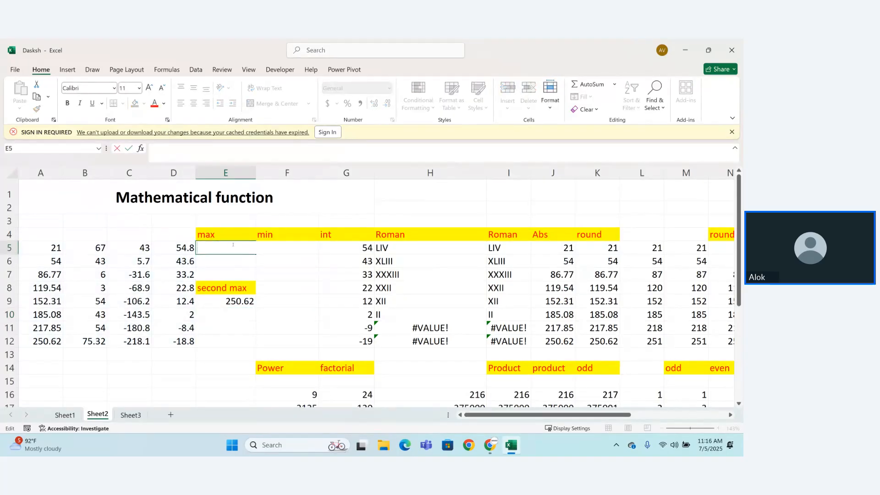
key(ctrl+z)
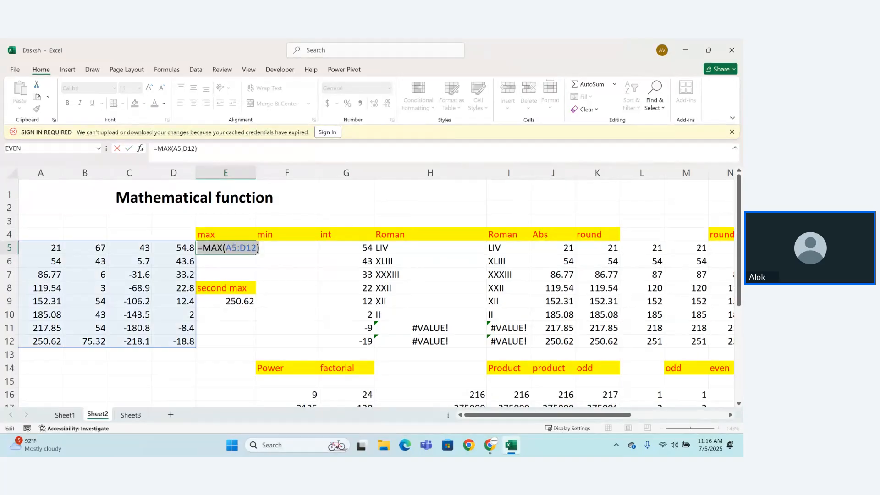
key(Return)
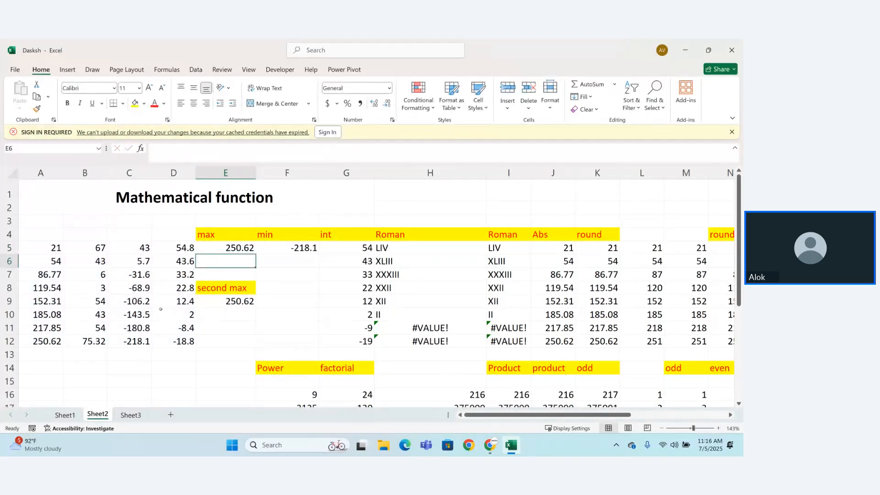
Step: Clear the value in cell A12 at the end of the first data column
double_click(54, 342)
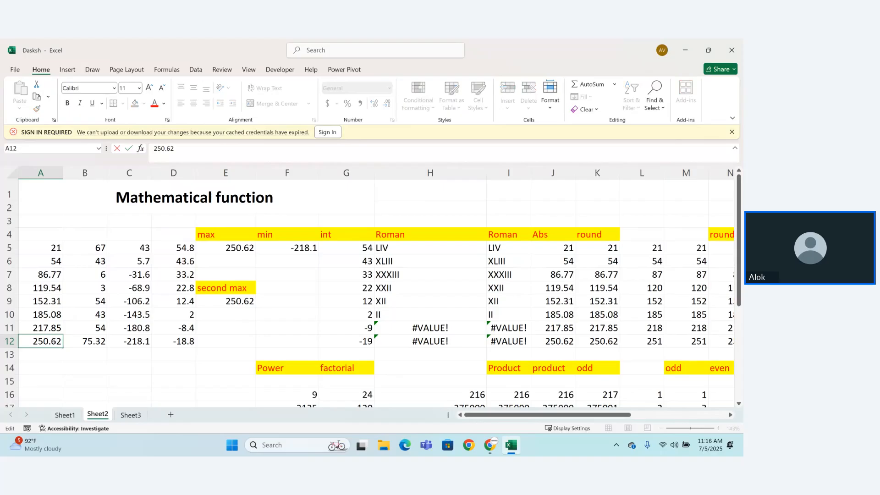
double_click(54, 341)
key(BackSpace)
key(Return)
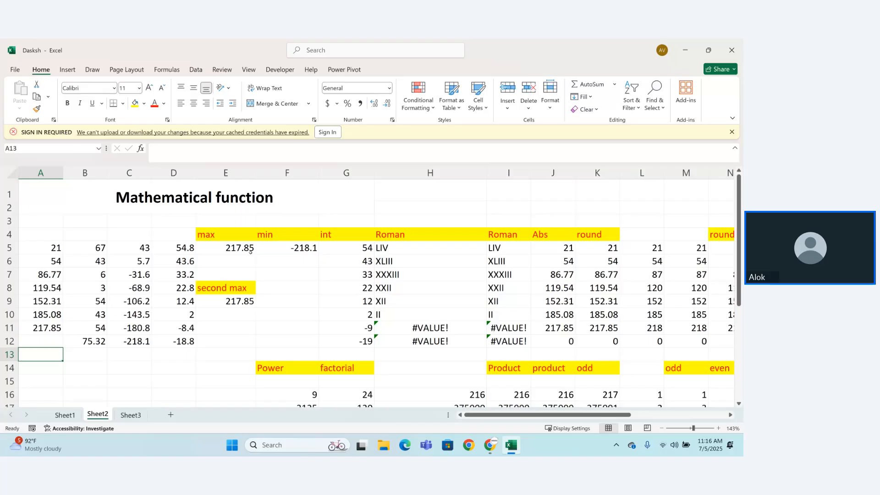
Step: Try to get the second-largest value by changing the formula in cell E9 to =MAX(A5:D12)-1
double_click(238, 299)
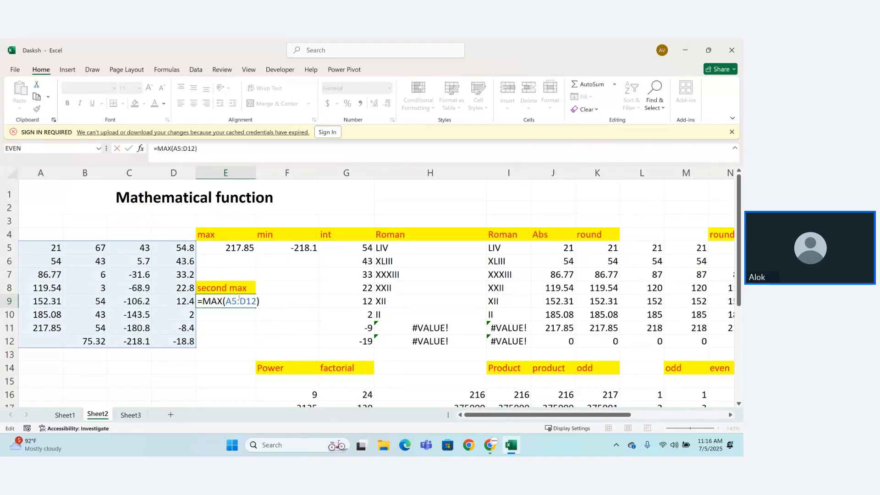
text(-1)
key(Return)
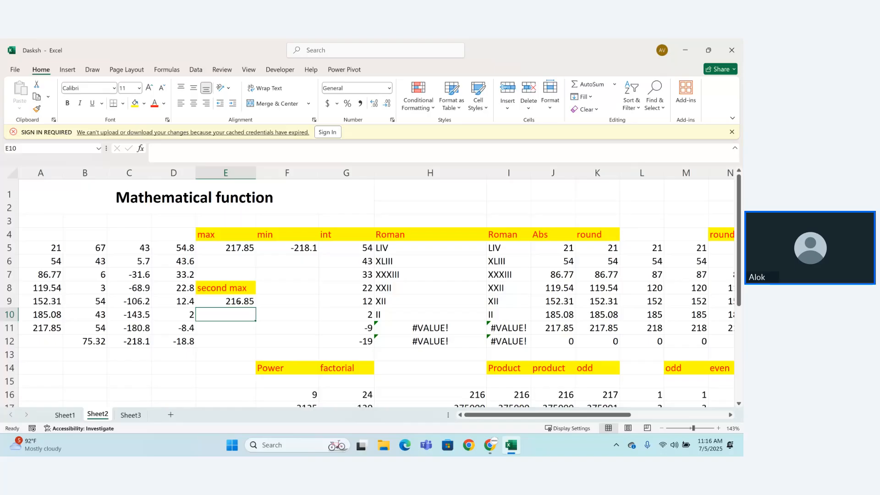
Step: Clear the formula from cell E9 and reselect the empty cell
double_click(245, 301)
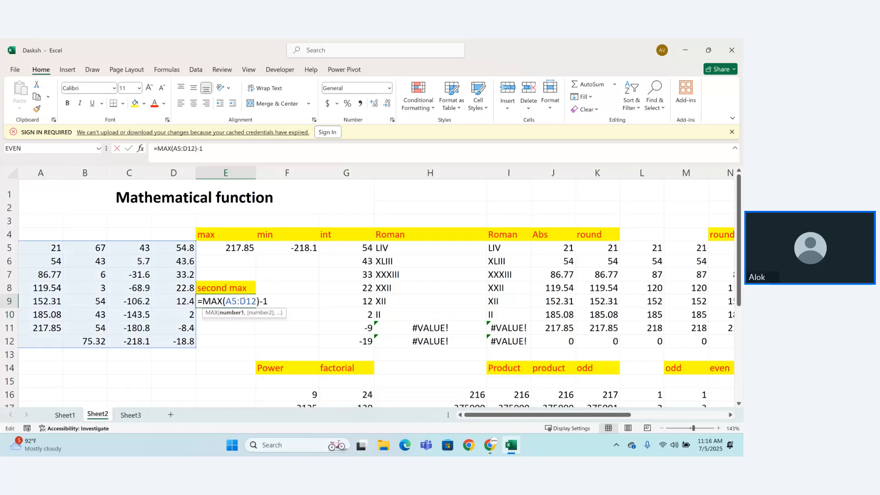
key(ctrl+a)
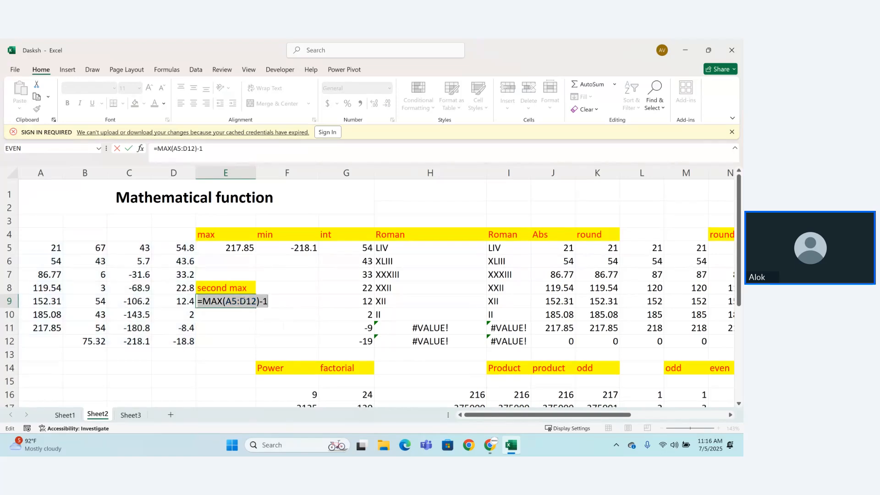
key(BackSpace)
key(Return)
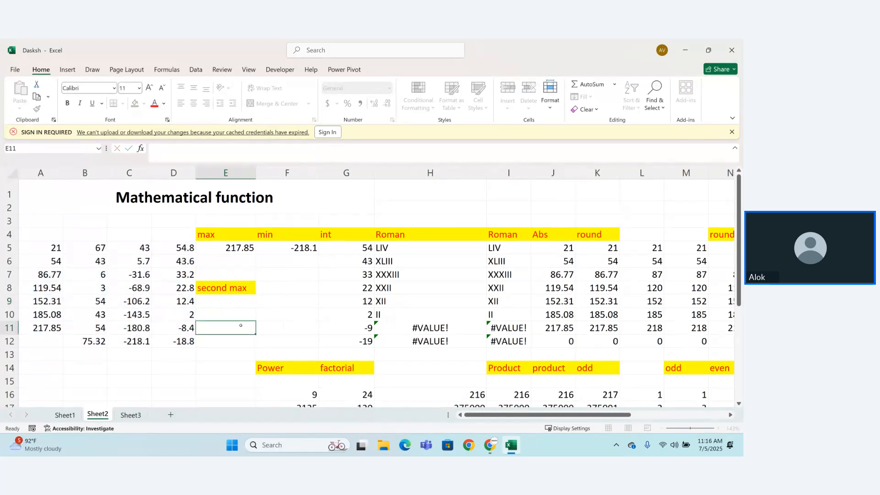
click(234, 301)
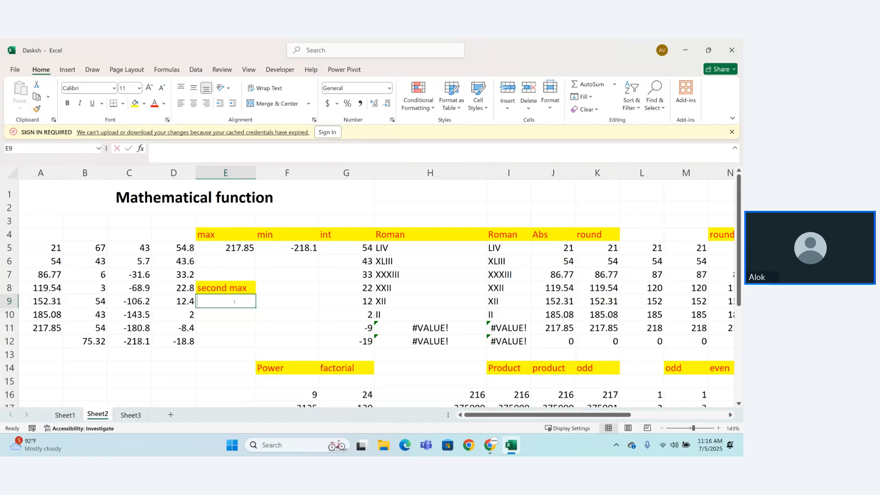
Step: Label cell E9 "large" and format it with a yellow fill and red text
text(large)
key(Return)
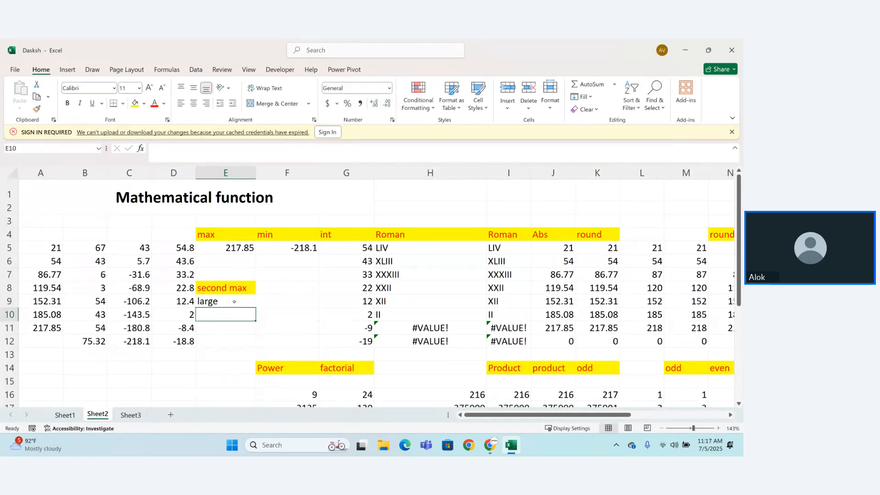
click(234, 301)
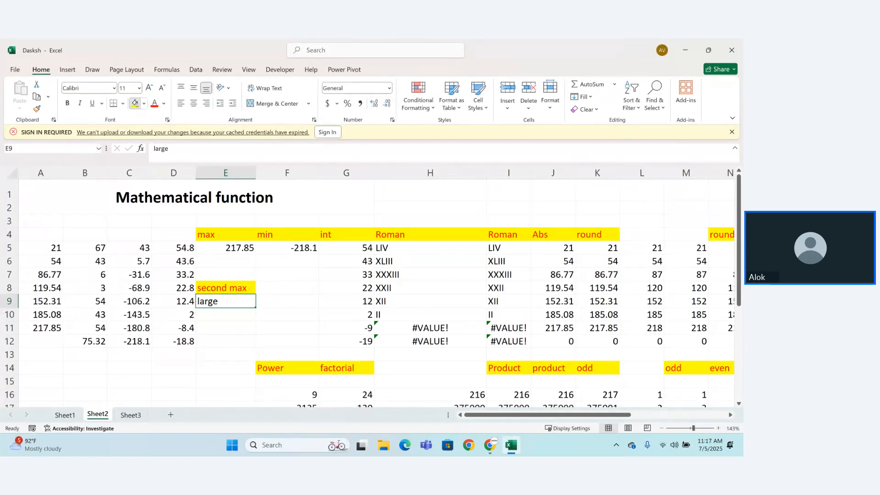
click(134, 103)
click(154, 103)
Step: Enter the formula =LARGE(A5:D12,1) in cell E10 under the "large" label
click(202, 320)
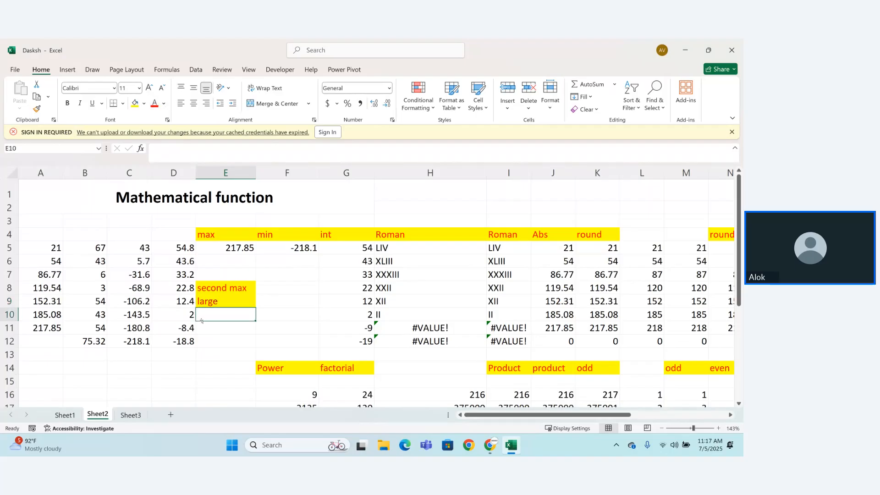
text(=lar)
key(Tab)
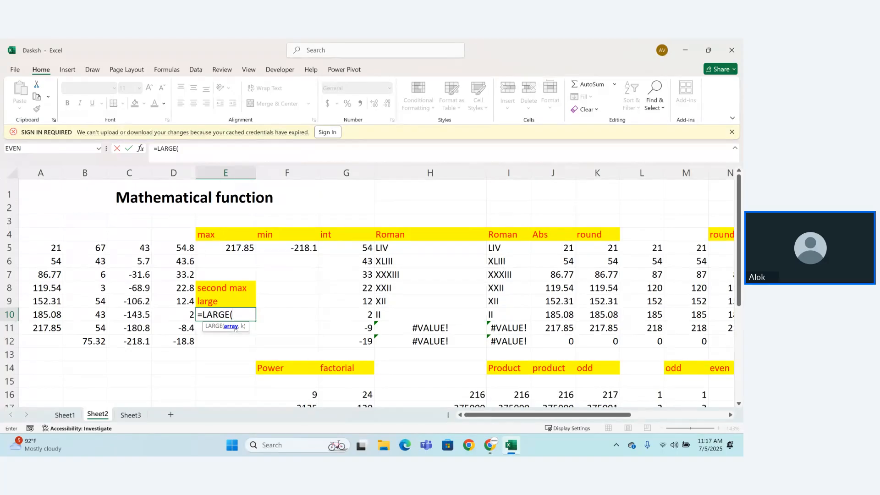
click(51, 247)
drag(51, 247, 170, 337)
text(,)
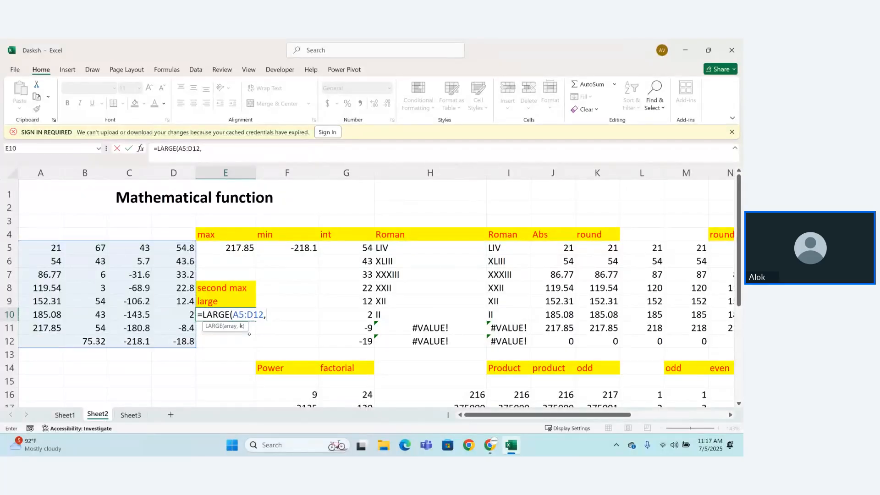
text(1)
text())
key(Return)
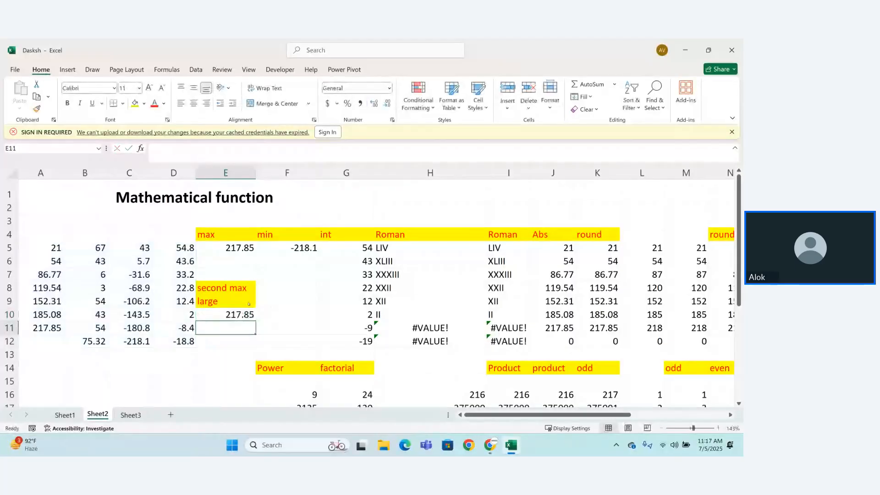
Step: Enter 3454 in cell A12 at the end of the first data column
click(241, 244)
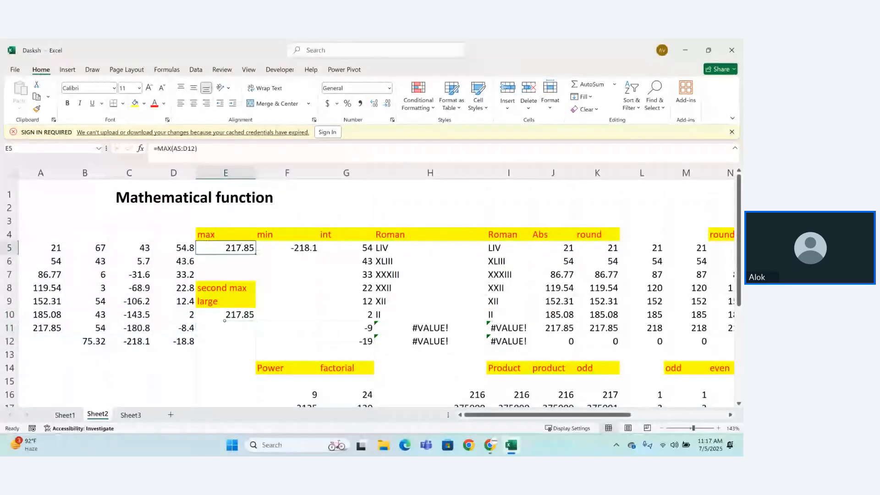
click(41, 341)
text(3454)
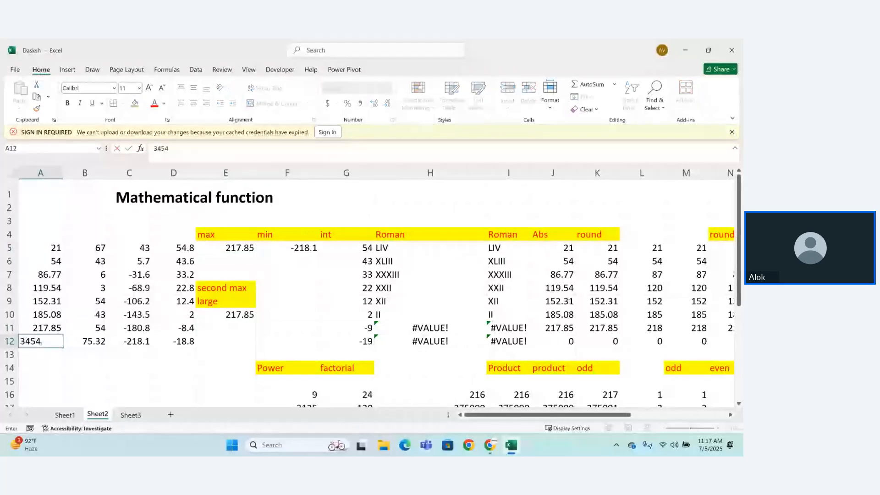
key(Return)
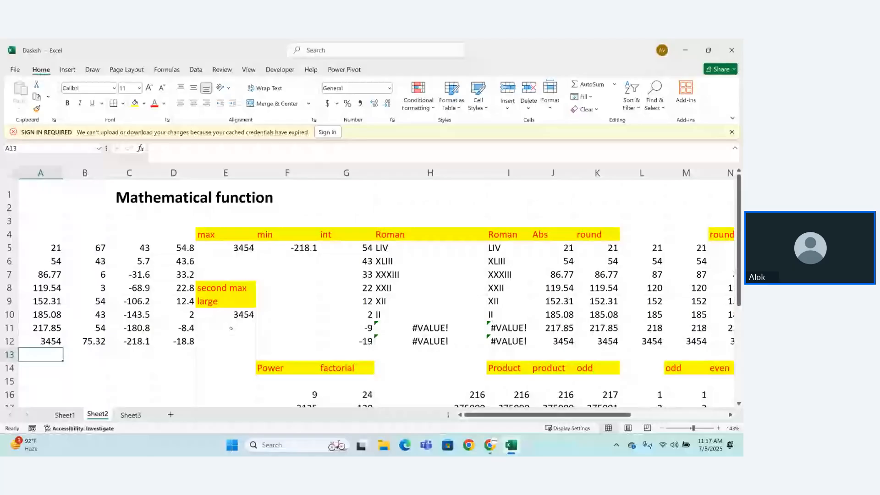
Step: Enter the formula =LARGE(A5:D12,2) in cell E11 to get the second-largest value
click(231, 328)
text(=lar)
key(Tab)
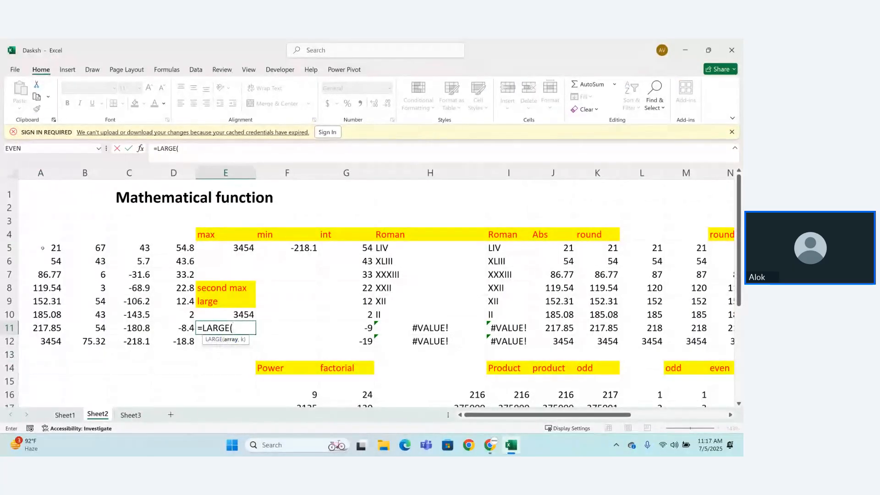
drag(41, 248, 171, 338)
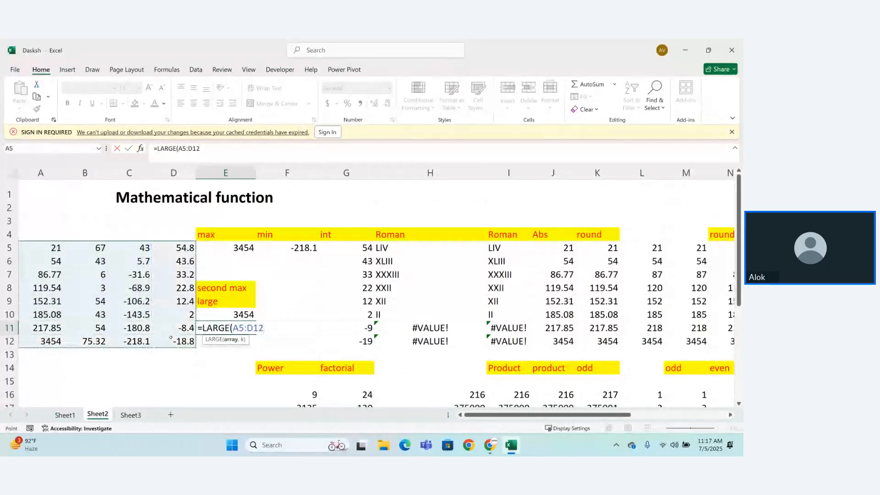
text(,2)
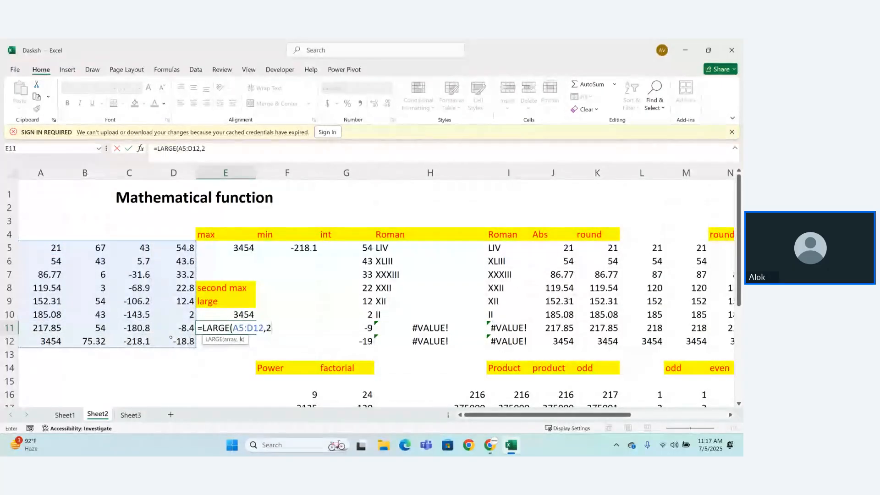
text())
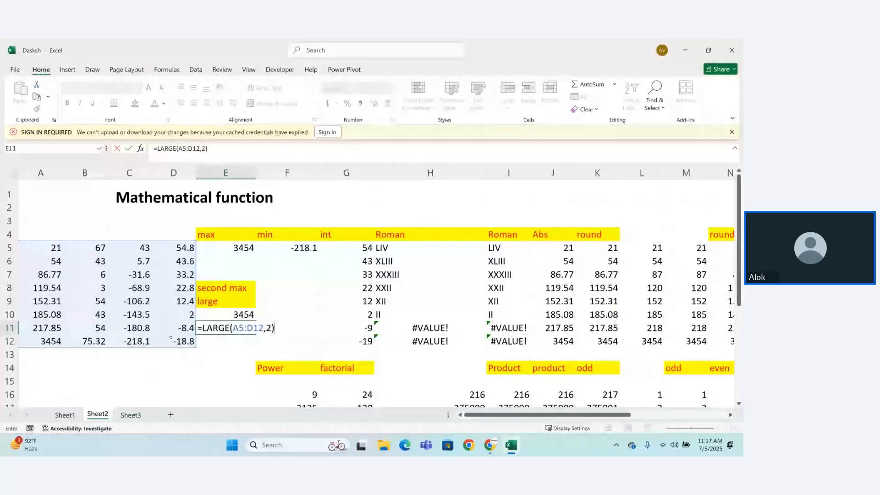
key(Return)
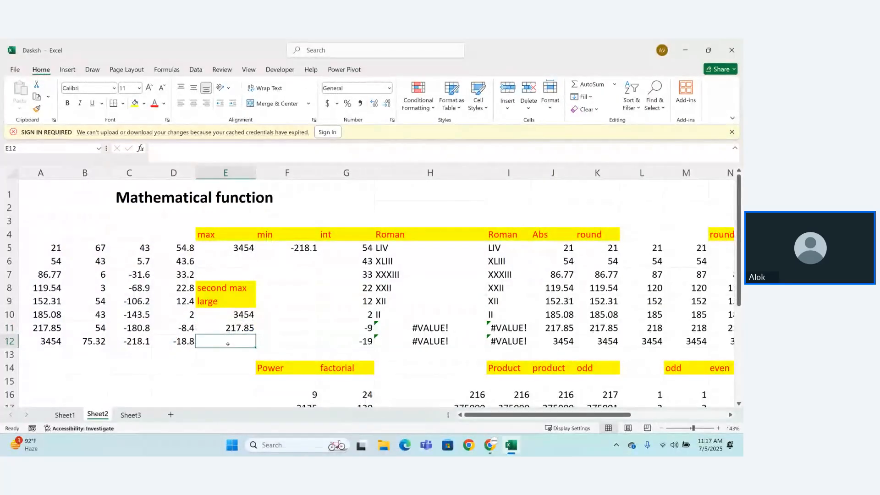
Step: Enter the formula =LARGE(A5:D12,3) in cell E12 to get the third-largest value
text(=large)
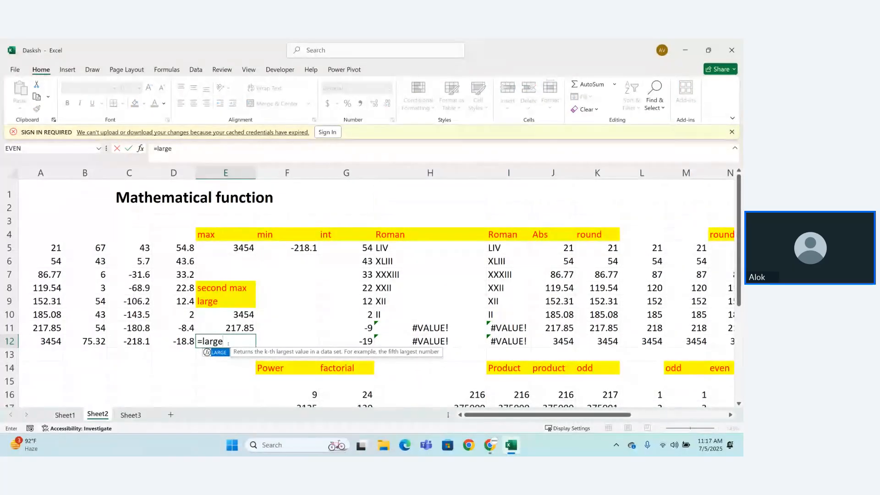
key(Tab)
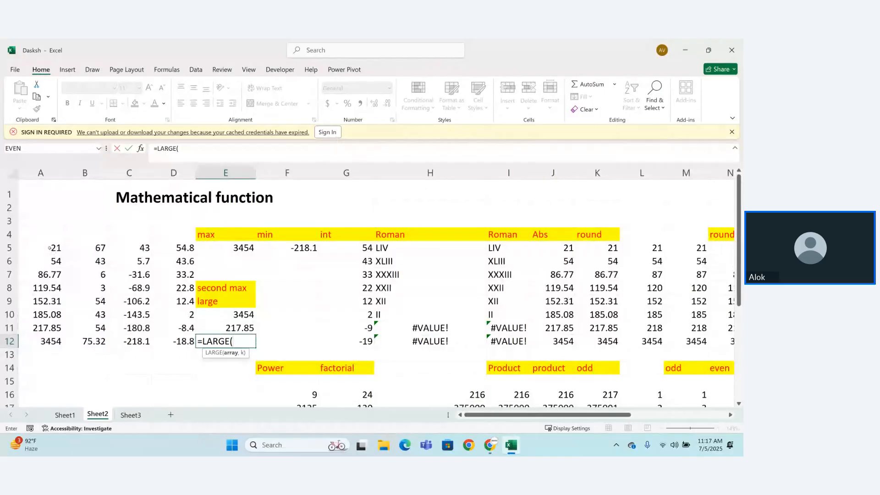
drag(54, 250, 171, 341)
text(,3)
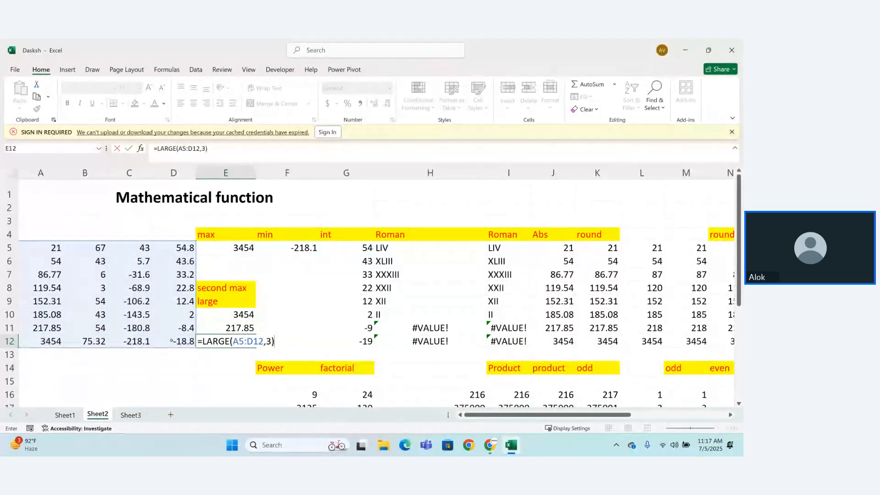
key(Return)
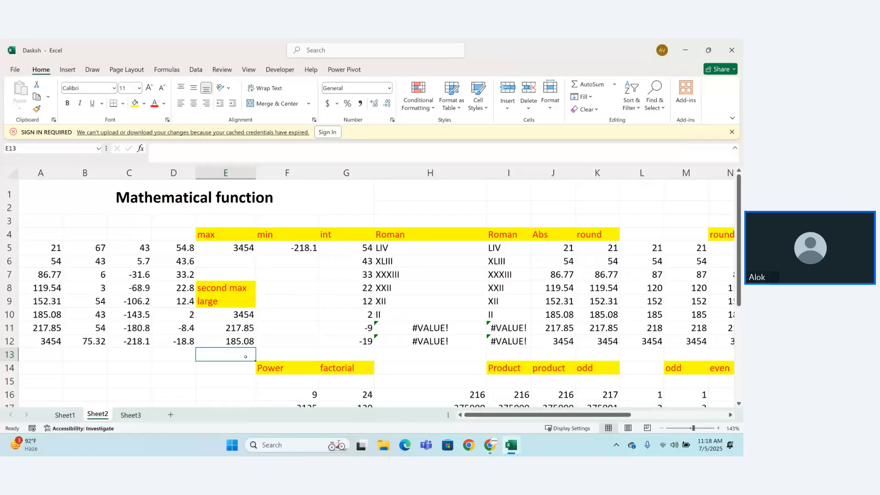
Step: Enter the formula =LARGE(A5:D12,54) in cell E13
text(=)
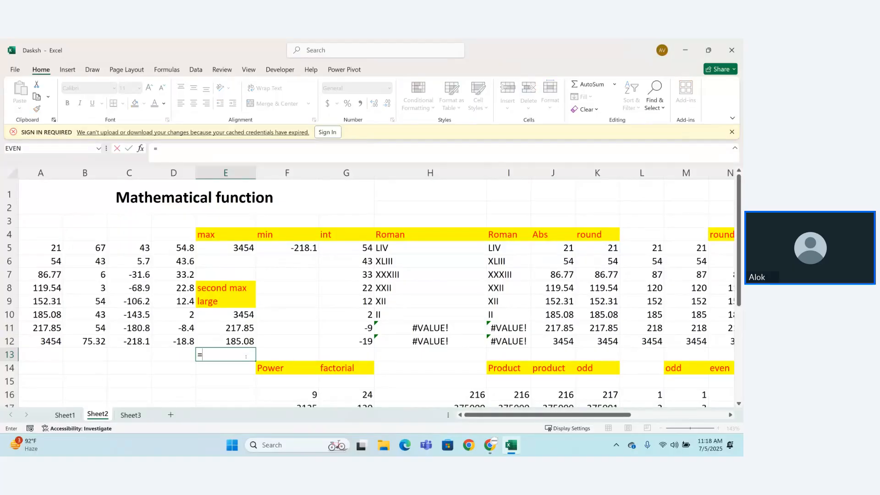
text(larg)
key(Tab)
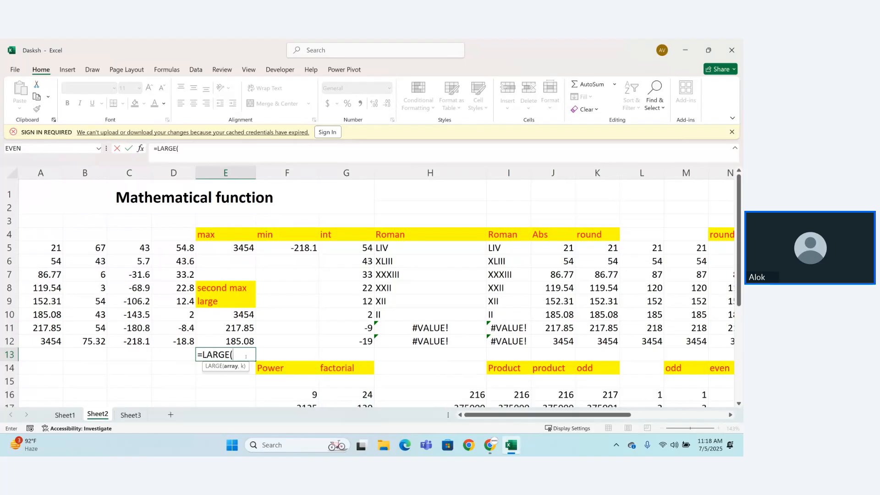
text(44)
key(BackSpace)
key(BackSpace)
drag(54, 248, 169, 342)
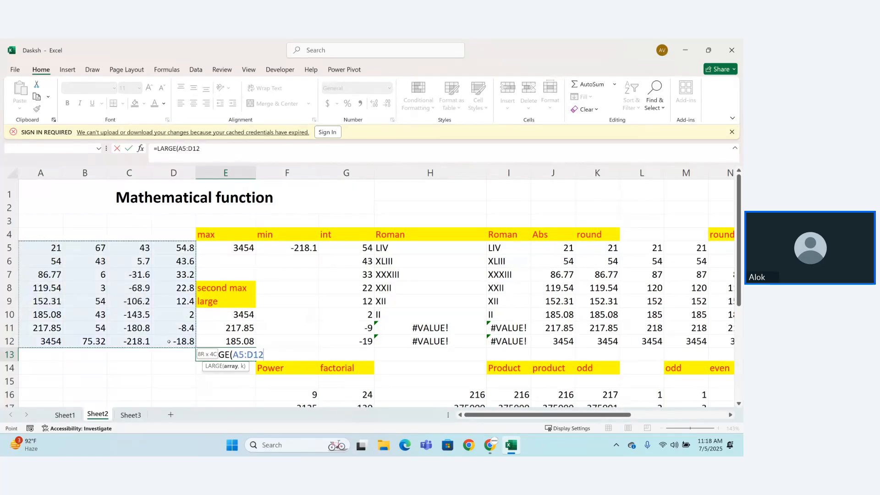
text(,54))
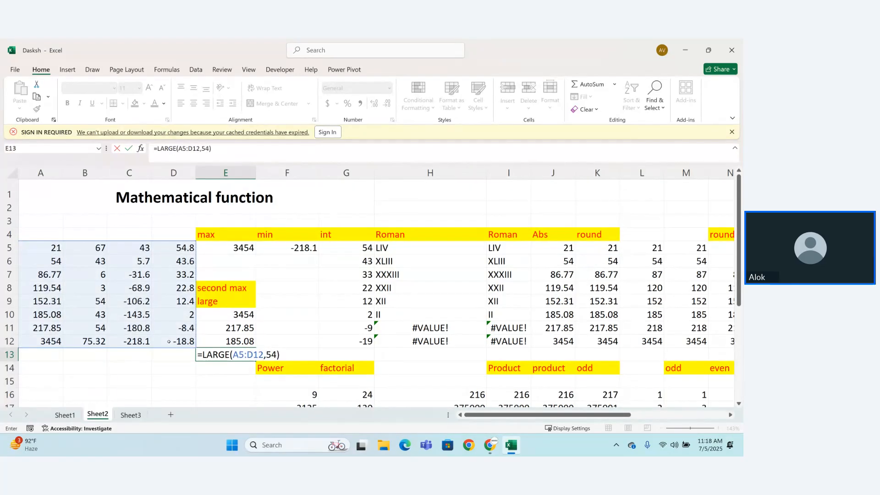
key(Return)
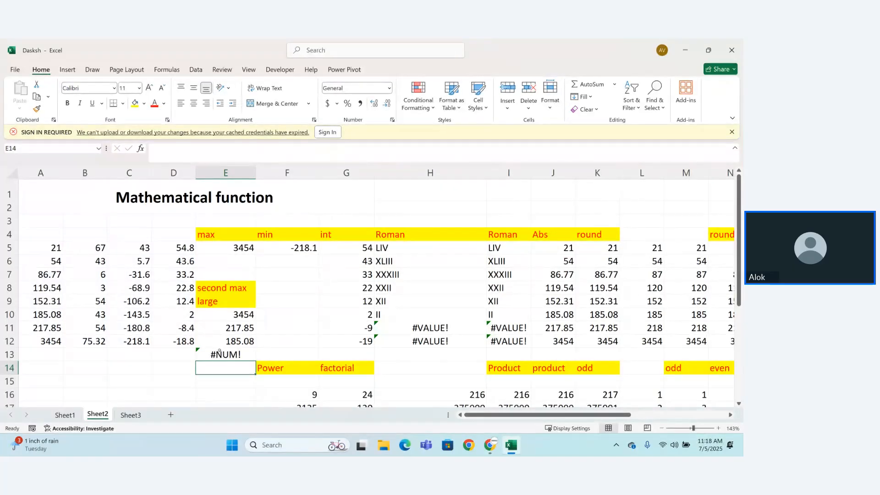
Step: Change the k argument of the LARGE formula in cell E13 to 14
double_click(230, 355)
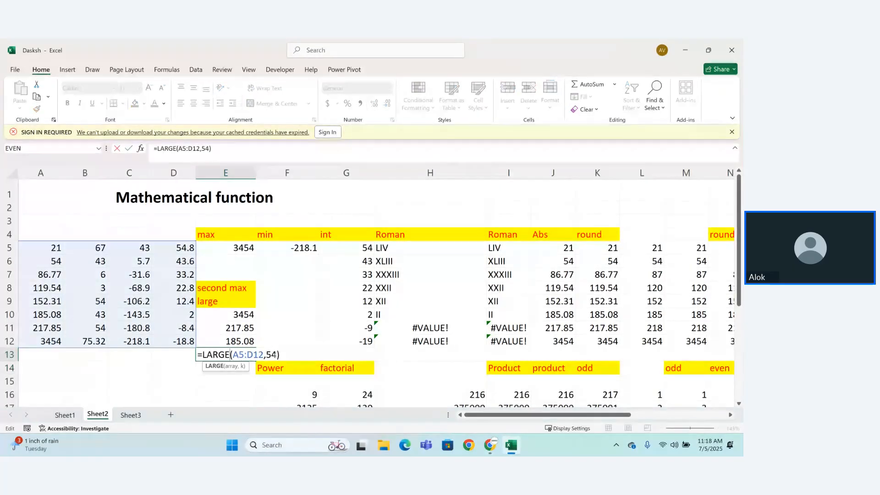
click(271, 355)
key(BackSpace)
text(1)
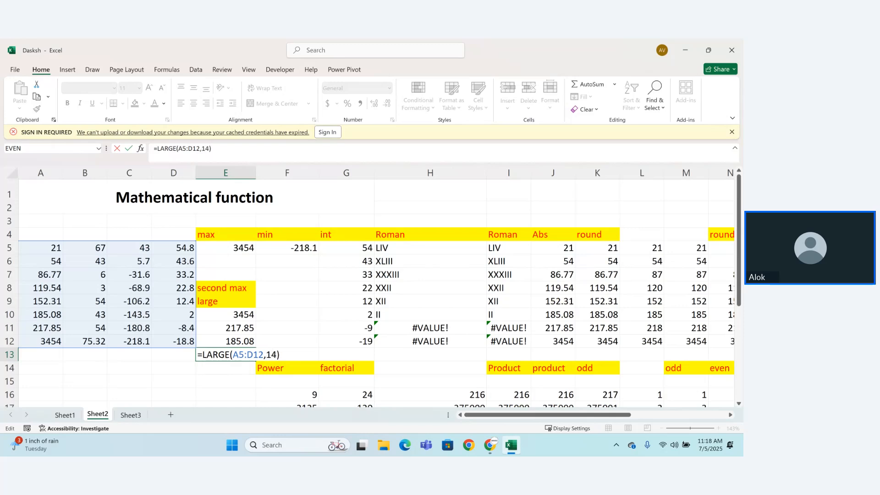
key(Return)
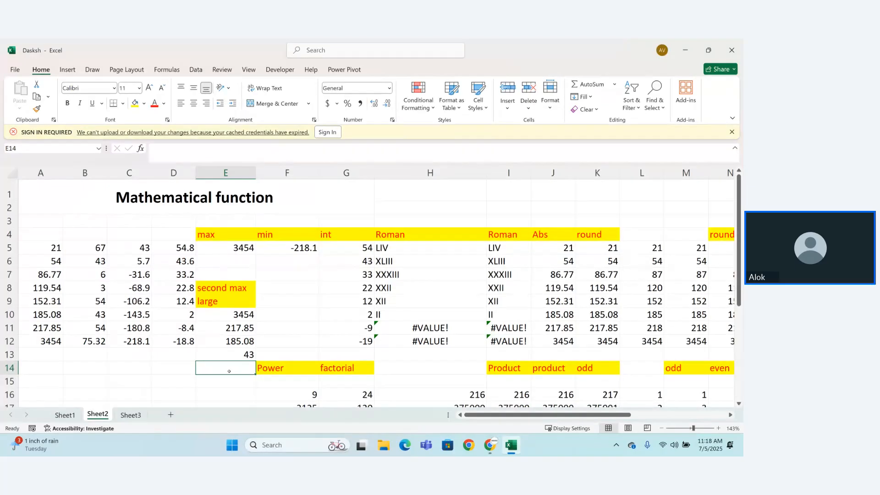
Step: Enter the label "second" in cell F8 beside the "second max" label
click(293, 243)
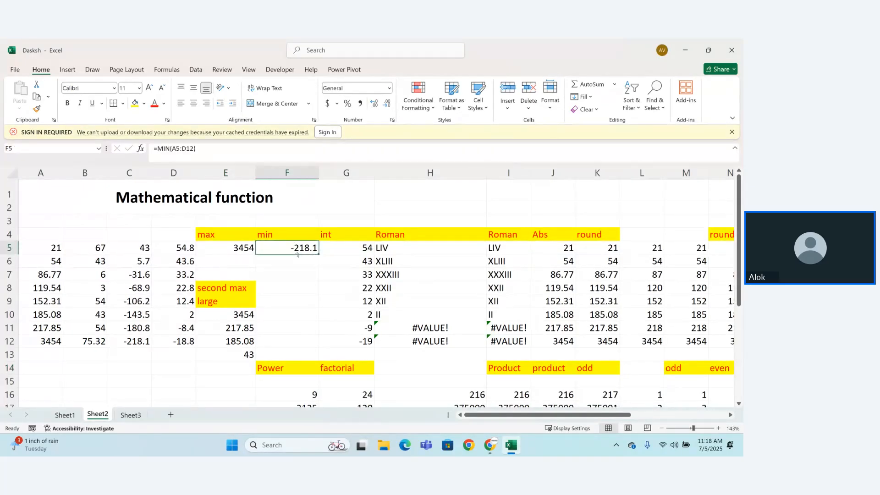
click(290, 277)
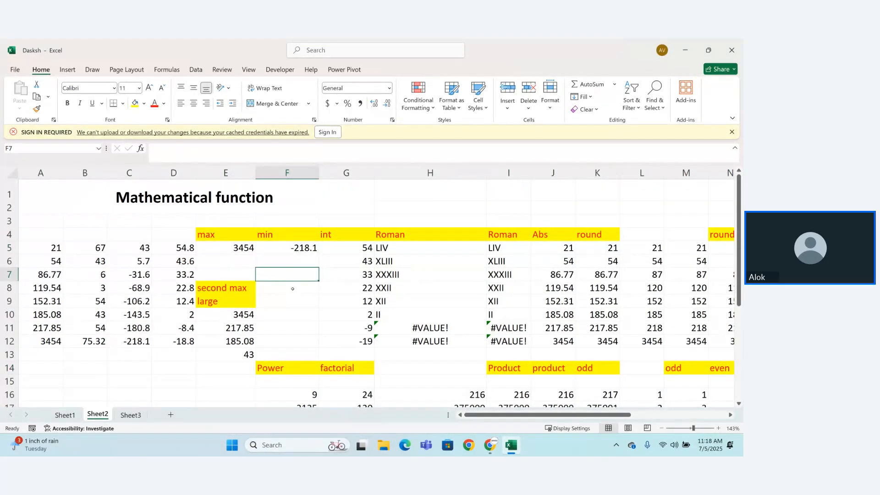
click(293, 296)
key(Up)
text(se)
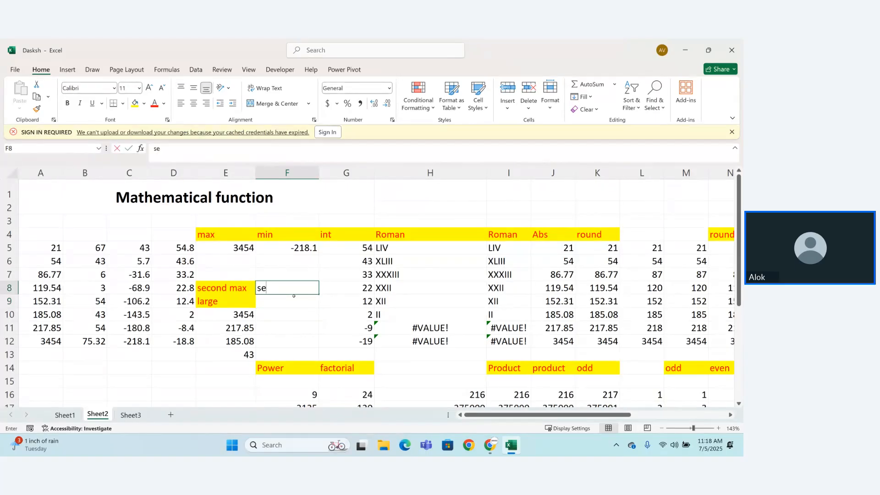
text(cond)
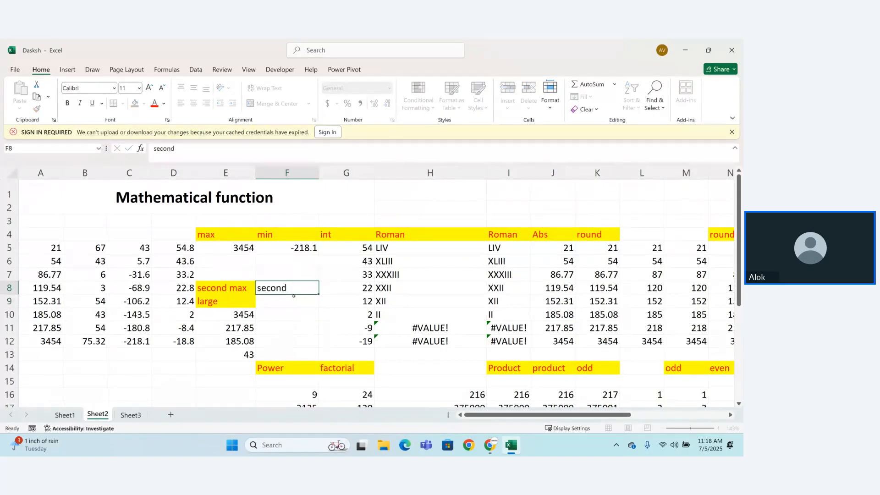
key(Return)
Step: Label cell F9 "small" and format it with a yellow fill and red text
text(small)
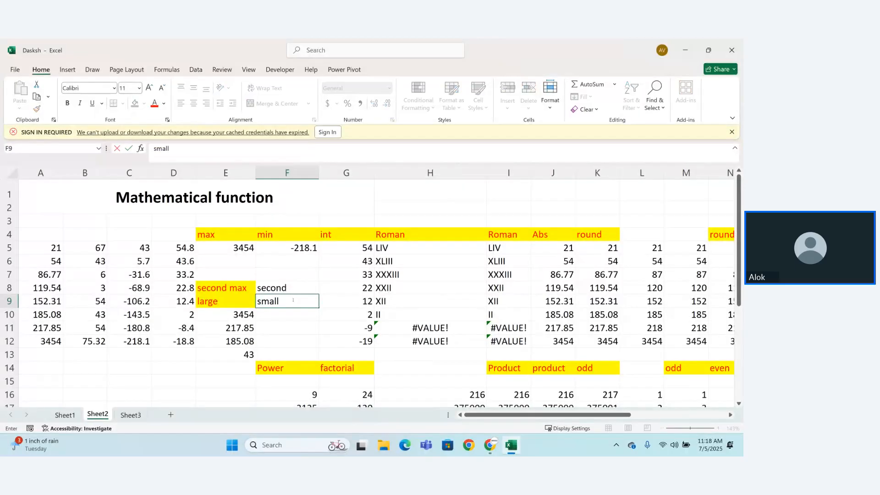
key(Return)
click(277, 302)
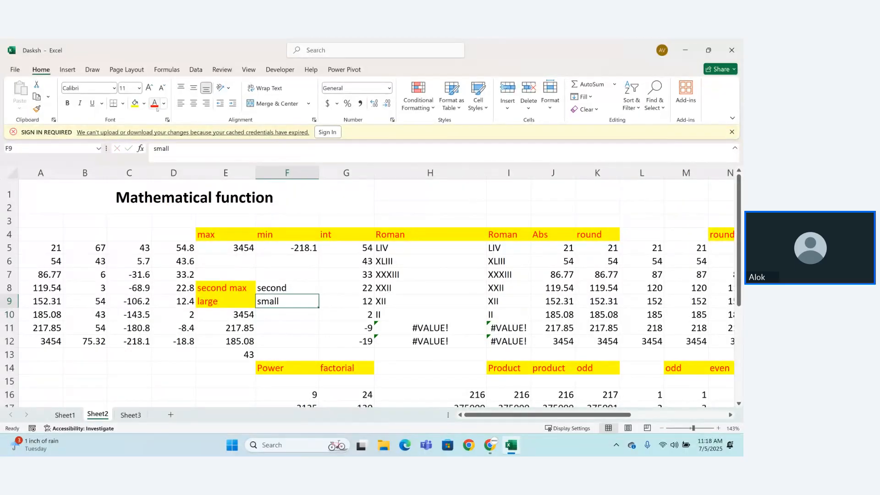
click(135, 102)
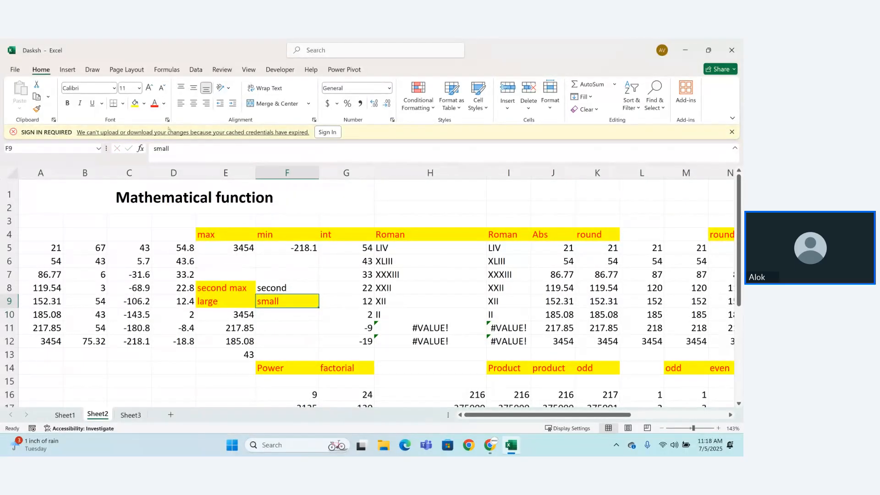
Step: Try to enter the formula =SMALL(A5:D12) in cell F10 without a k argument
click(284, 314)
text(=sm)
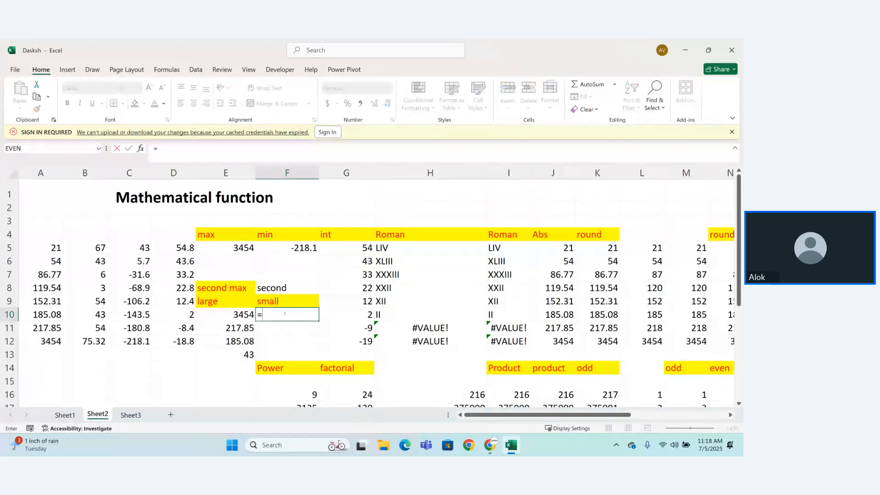
key(Tab)
key(BackSpace)
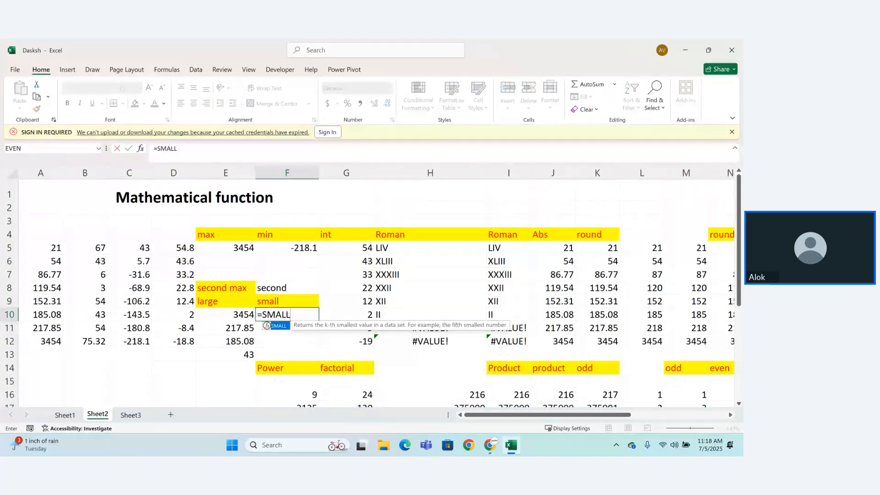
text(()
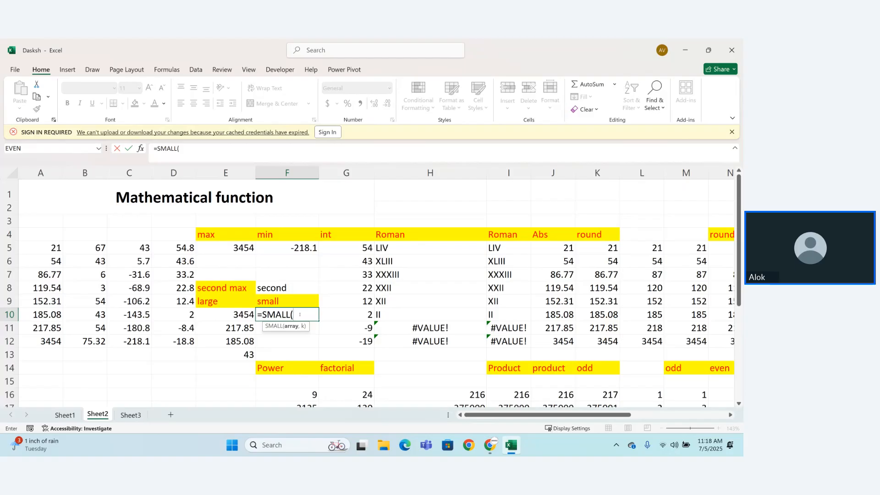
click(44, 250)
drag(58, 261, 167, 342)
text())
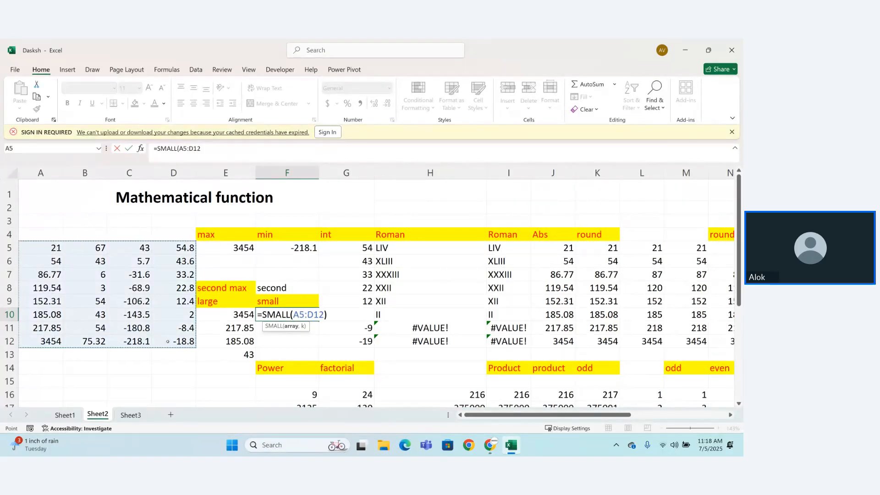
key(Return)
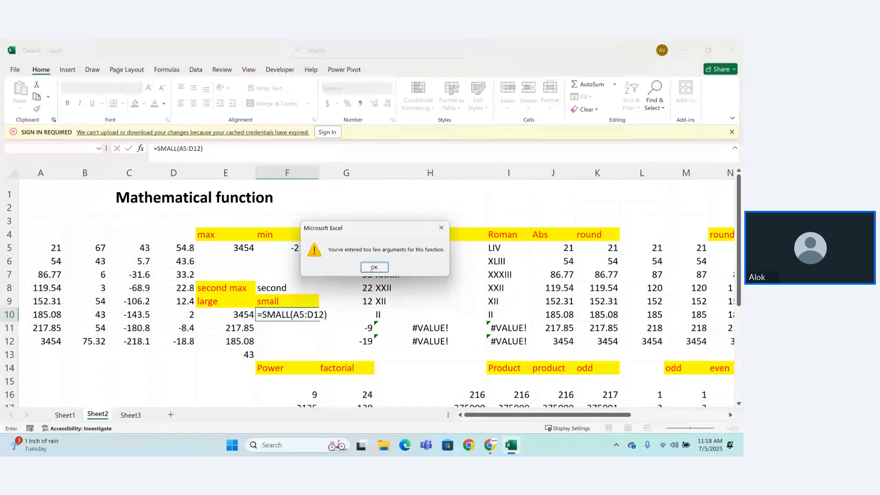
click(374, 268)
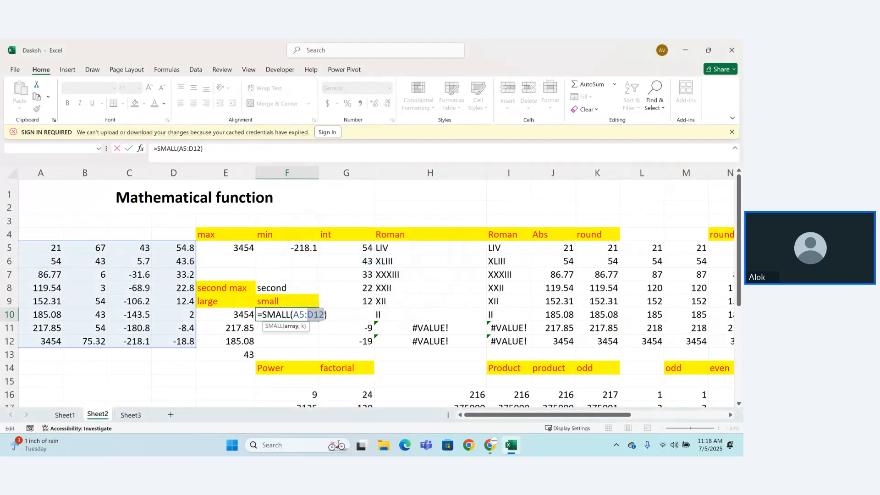
Step: Complete the SMALL formula in cell F10 with a k argument of 1
text(,1\)
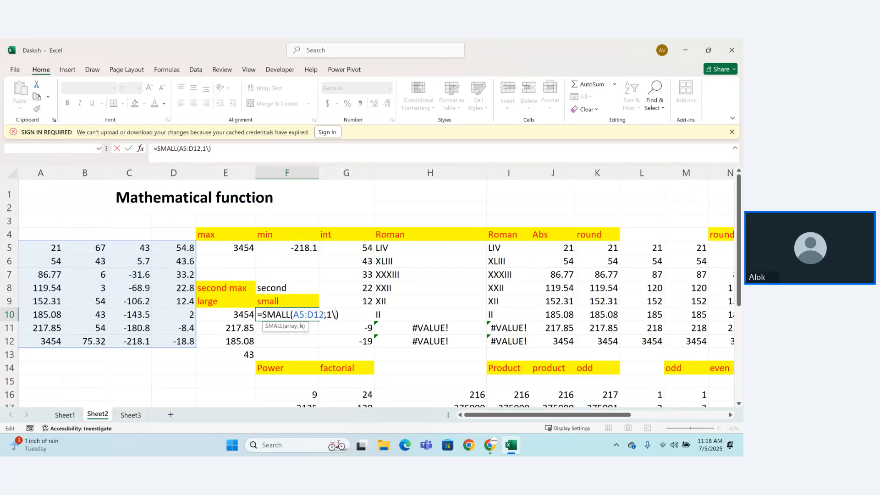
key(BackSpace)
key(Return)
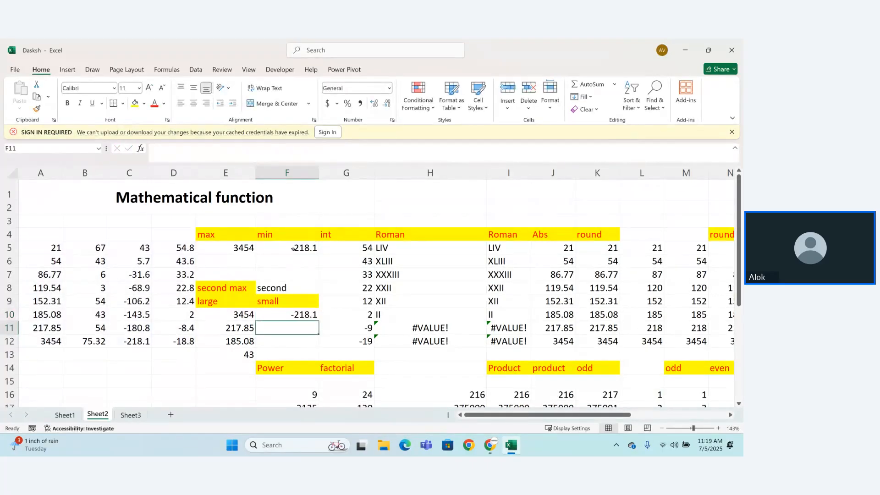
Step: Enter the SMALL formula over A5:D12 with k argument 2 in cell F11
click(293, 248)
click(283, 333)
text(=sma)
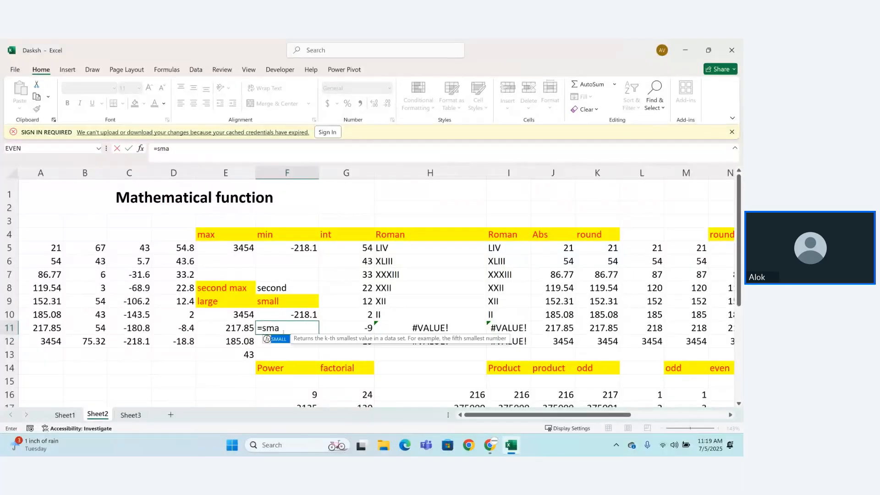
key(Tab)
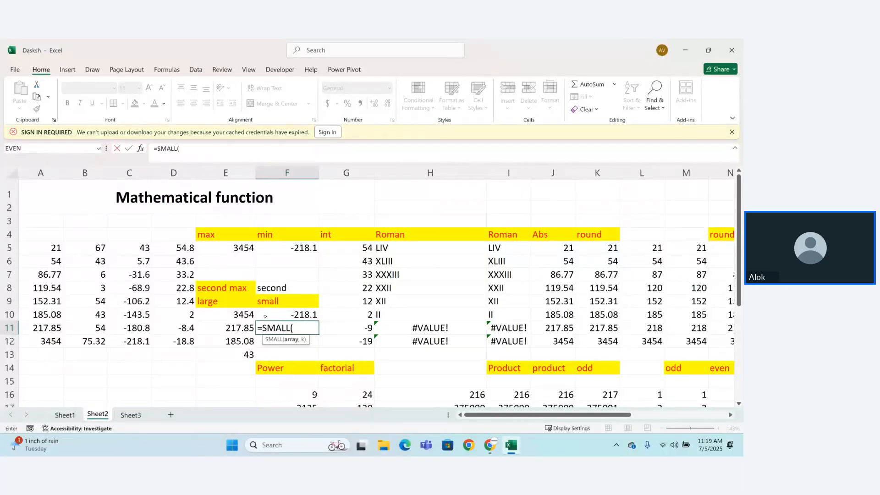
drag(42, 247, 167, 336)
text(,2)
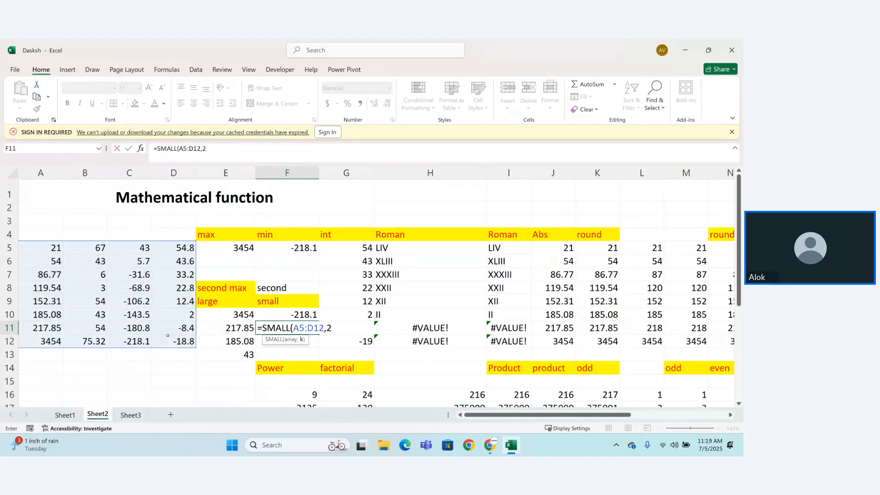
key(Return)
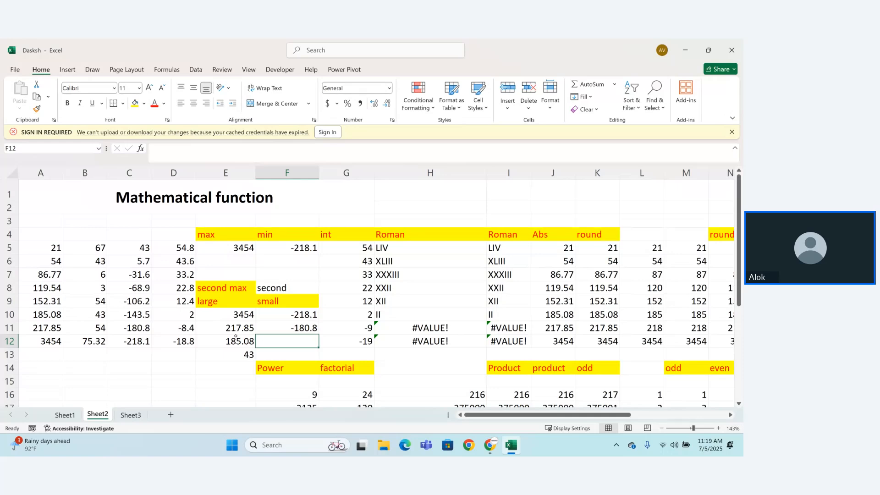
Step: Enter the formula =SMALL(A5:D12,27) in cell F12
text(=SMALL()
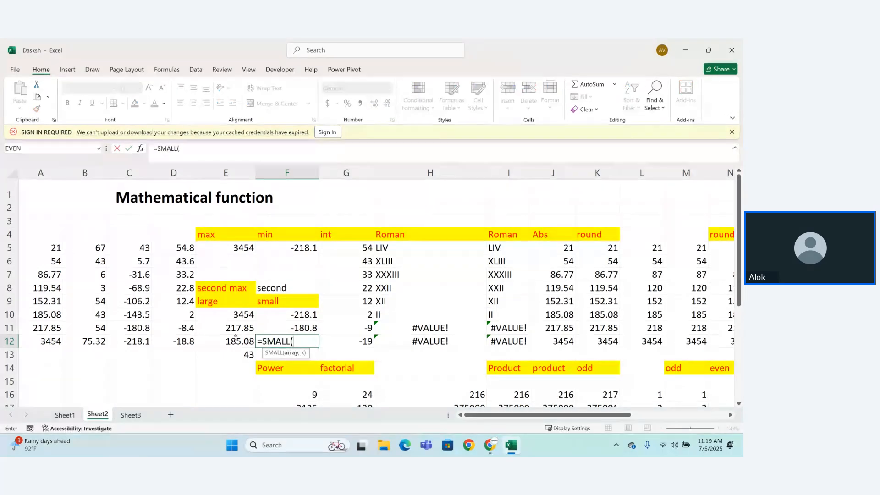
drag(50, 248, 180, 341)
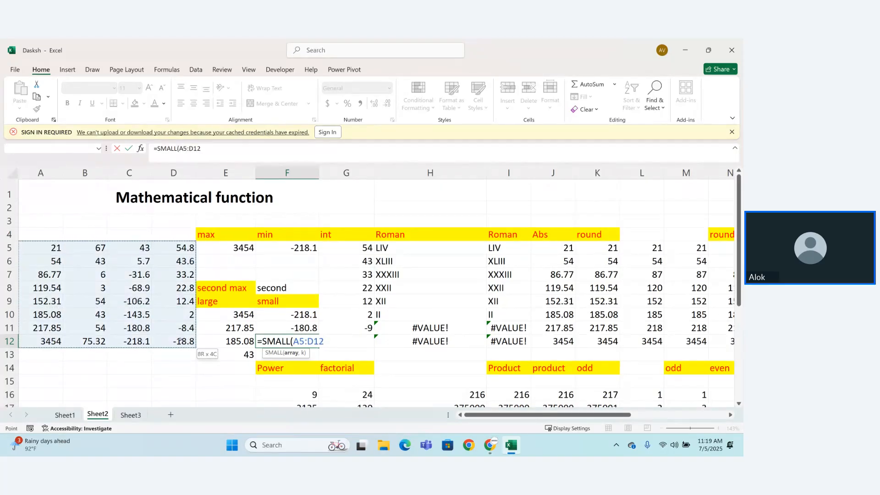
text(,)
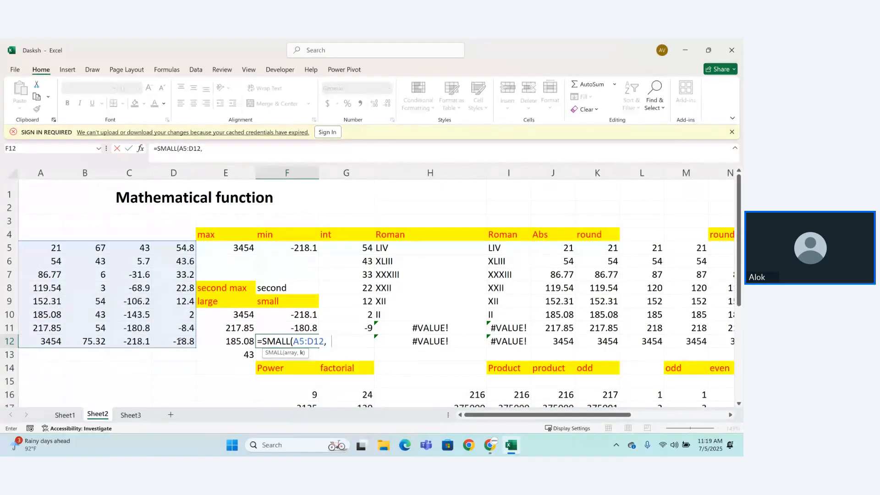
text(27))
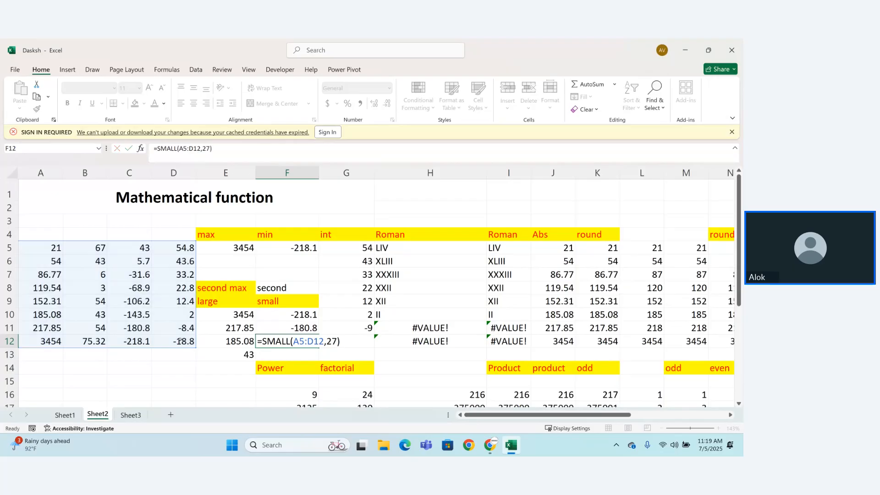
key(Return)
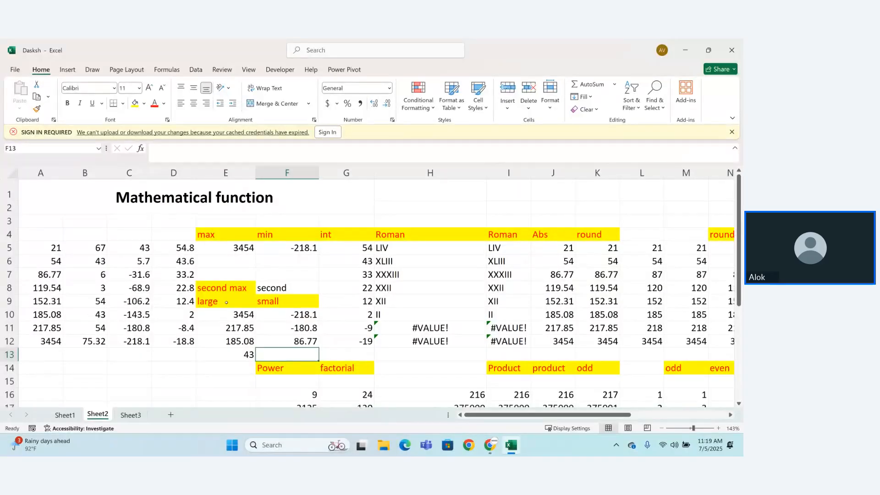
Step: Select the "large" and "small" label cells E9:F9
drag(226, 302, 284, 303)
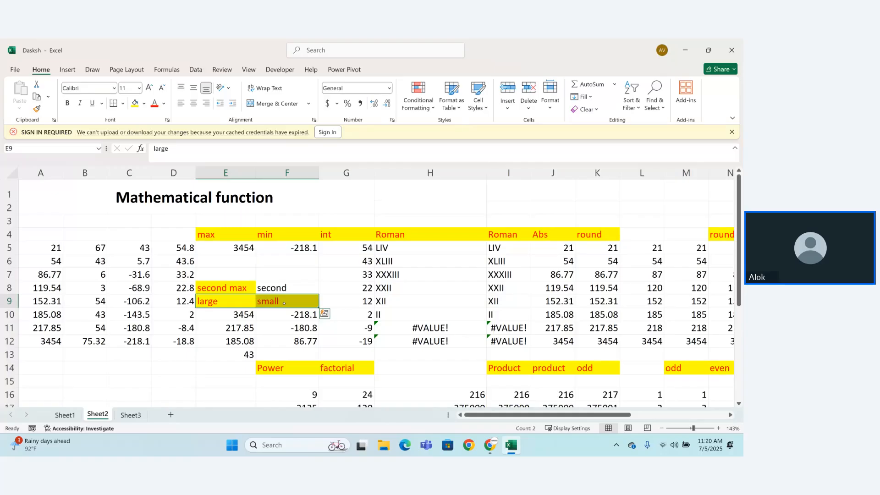
click(195, 69)
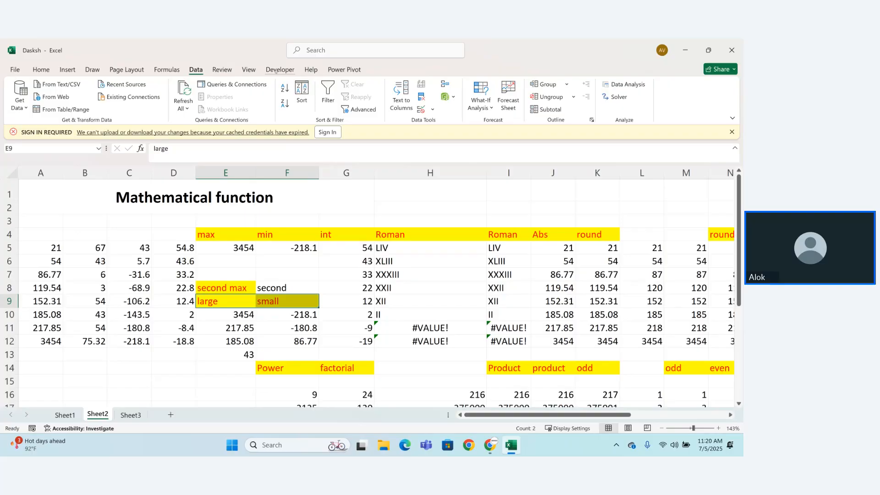
click(276, 71)
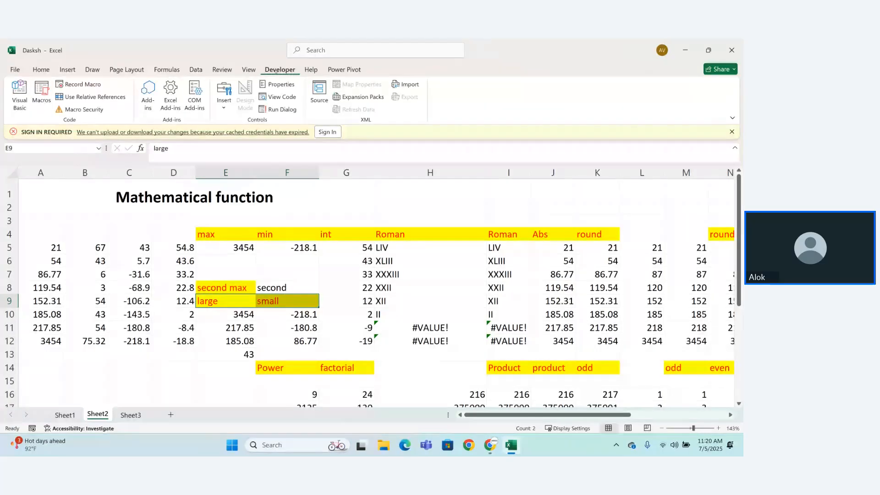
click(41, 69)
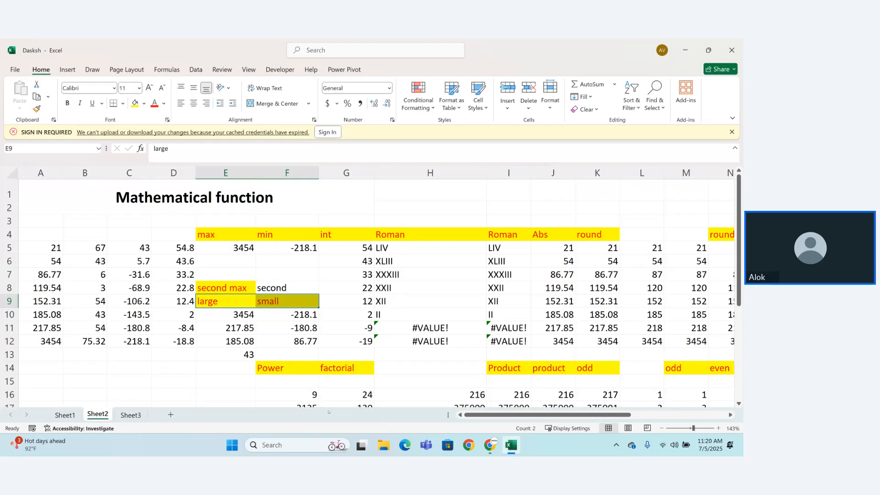
Step: Look through the power, factorial and trigonometric examples further down Sheet2 and open Sheet3
key(Down)
key(Down)
key(Down)
key(Down)
key(Down)
key(Down)
key(Down)
key(Down)
key(Down)
key(Down)
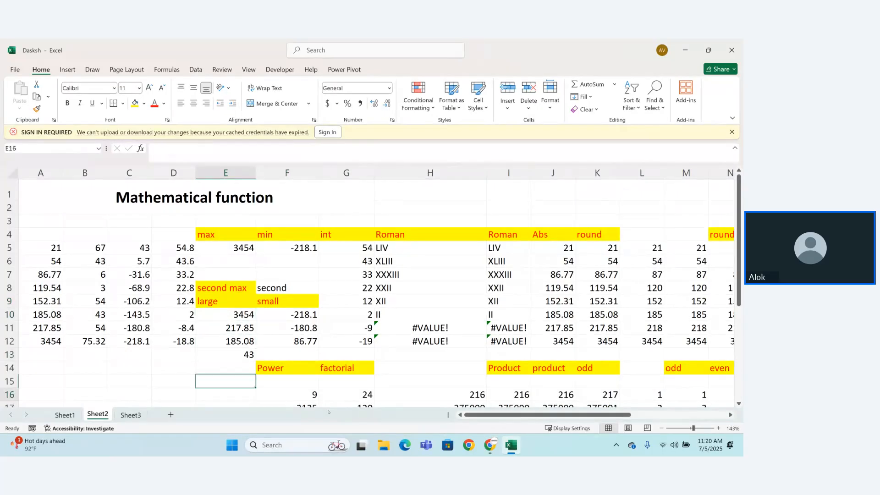
key(Down)
key(Down)
key(Down)
key(Down)
key(Down)
key(Down)
key(Down)
key(Down)
key(Down)
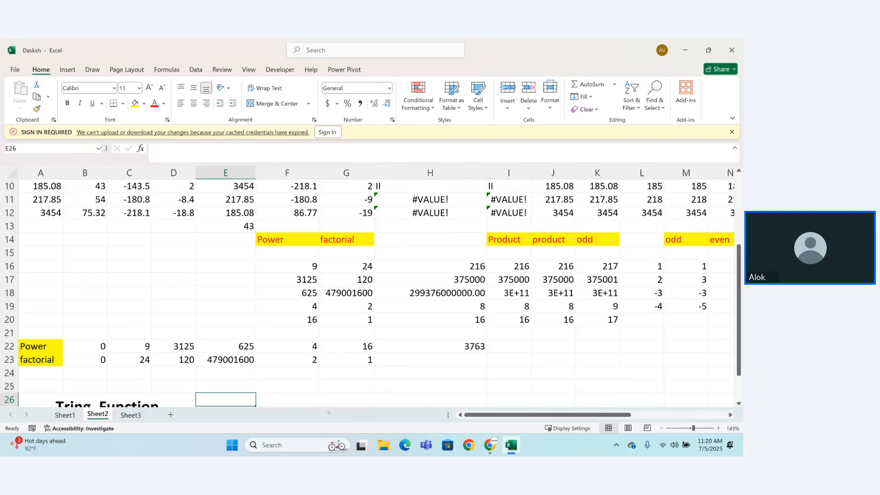
key(Down)
key(Down)
key(Down)
key(Down)
key(Down)
key(Down)
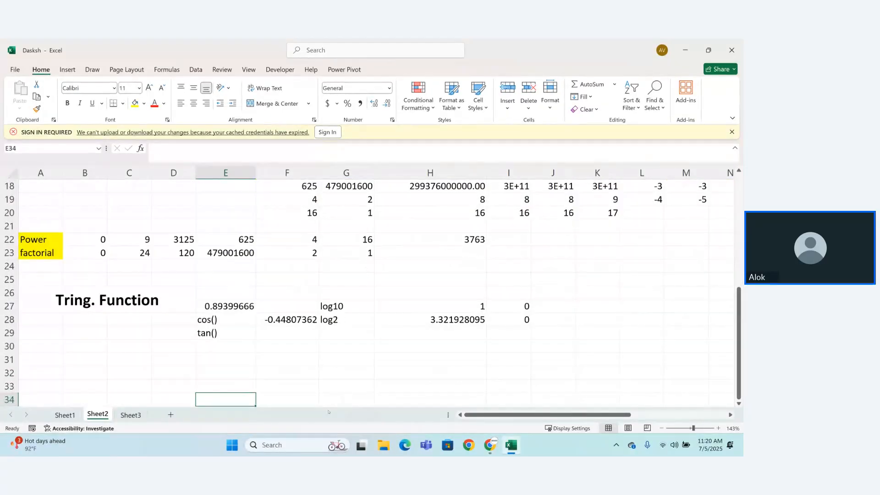
click(131, 414)
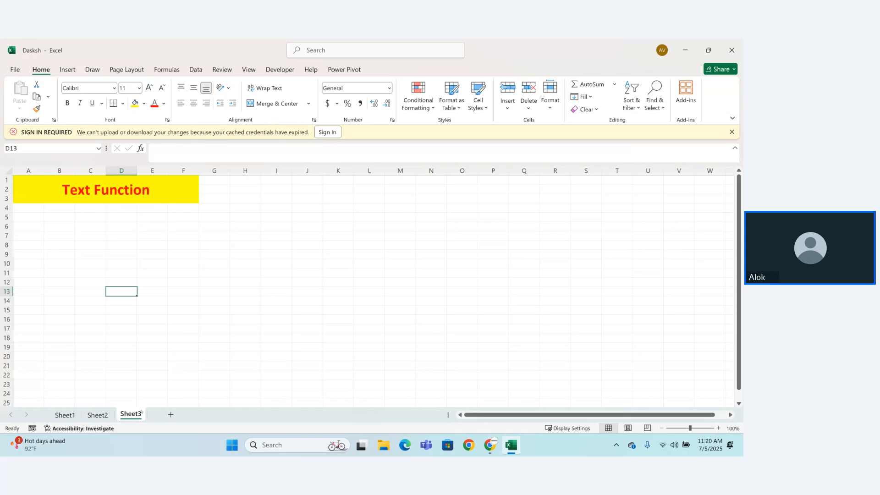
click(489, 453)
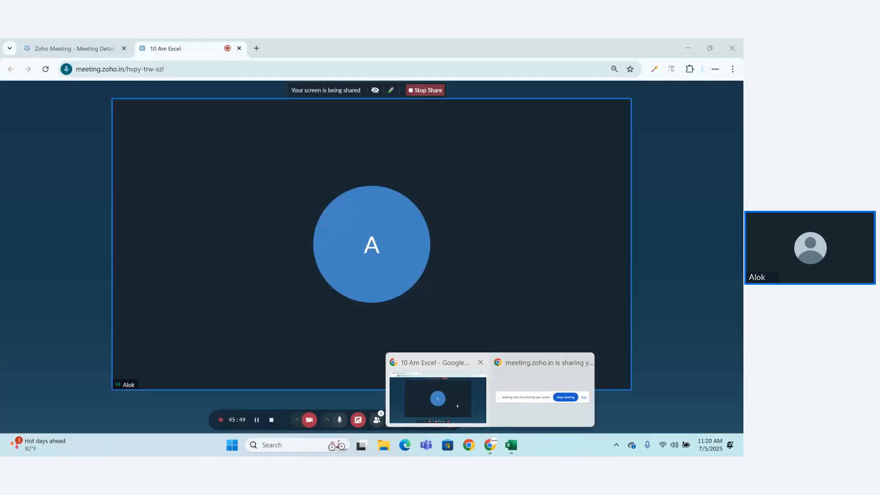
click(436, 399)
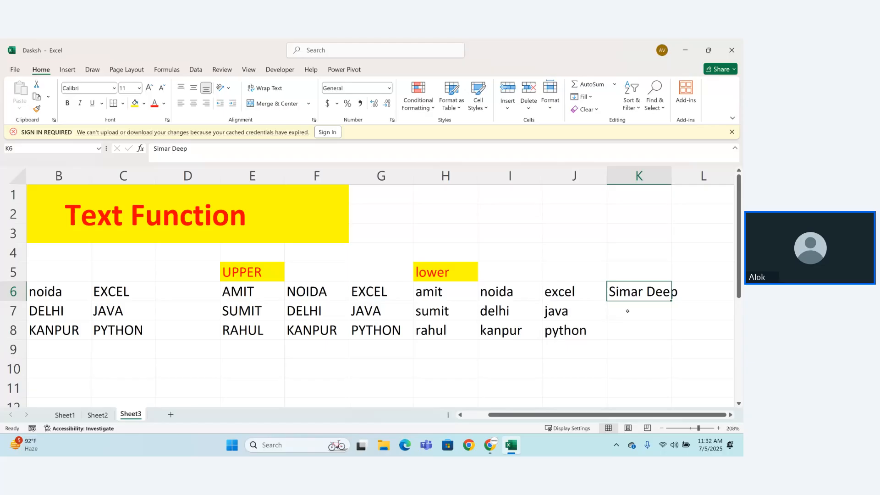
Step: Review the source city names in B6:B8 and the UPPER formula in cell E8
drag(59, 292, 59, 337)
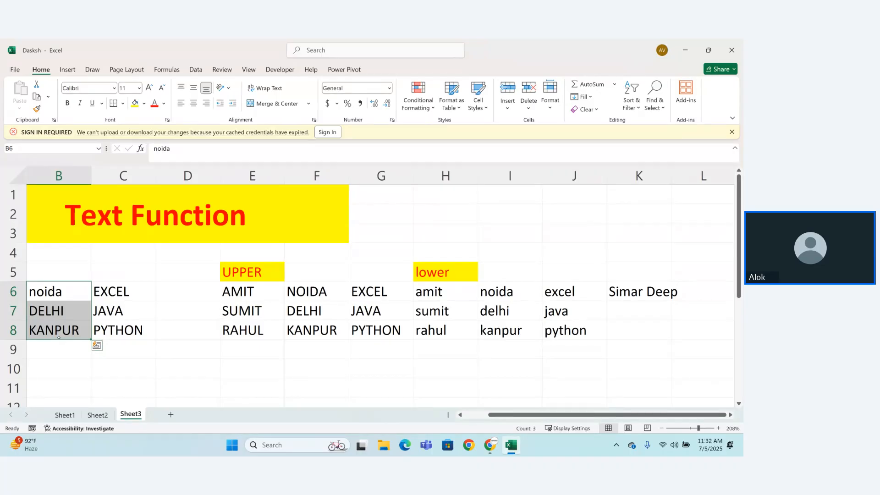
key(Return)
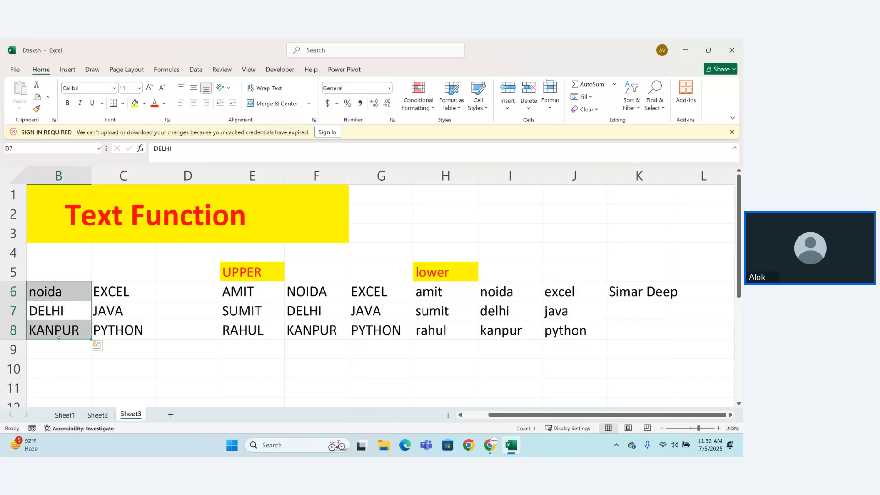
click(253, 331)
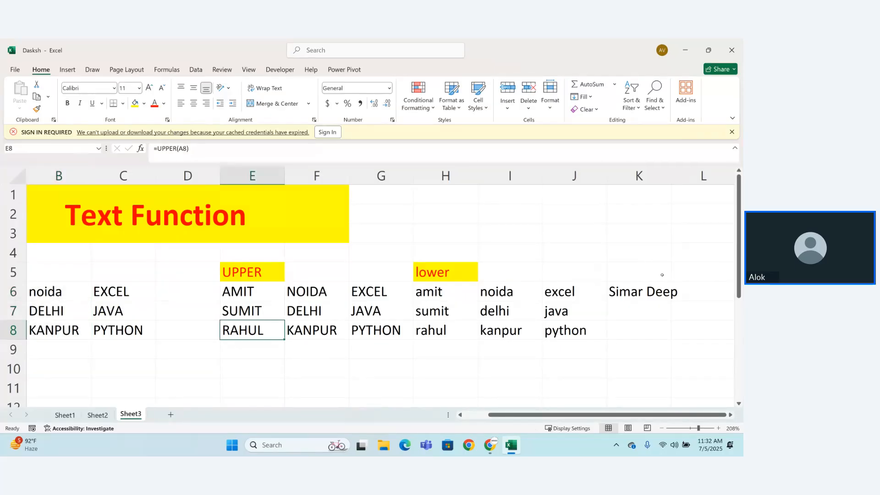
Step: Enter the heading "Proper" in cell L5 for the next text function example
click(700, 271)
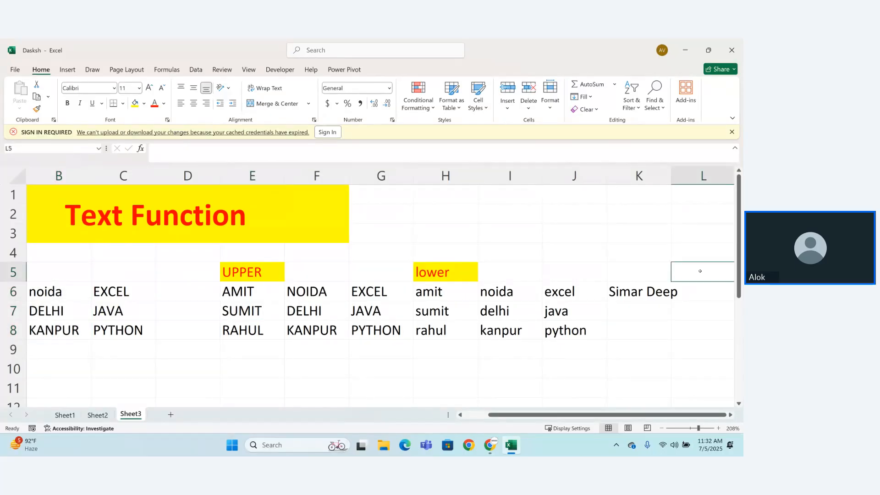
text(Proper)
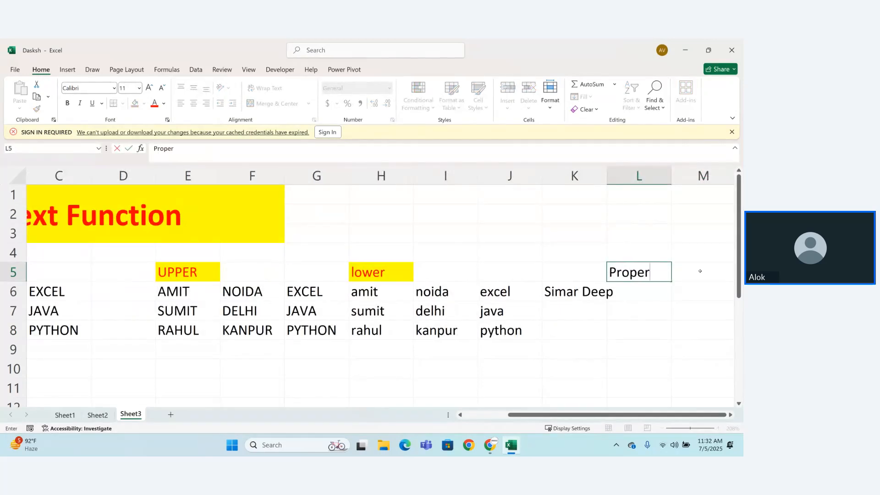
key(Return)
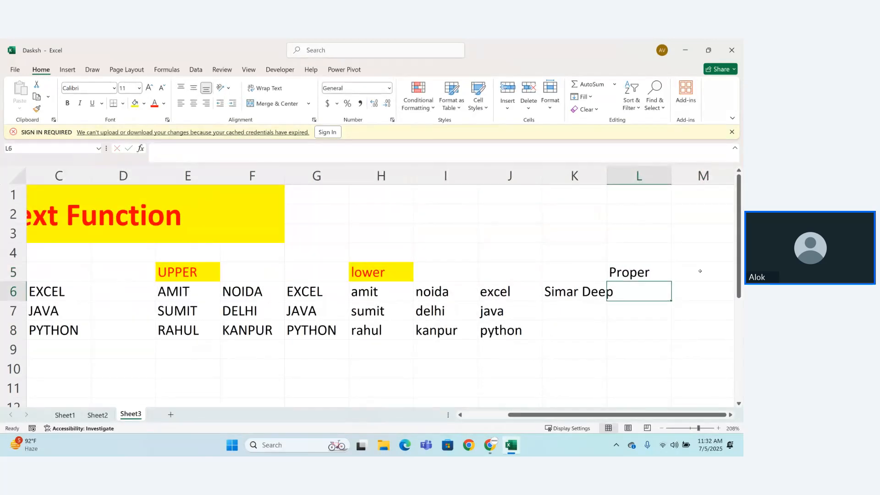
Step: Enter the formula =PROPER(H6) in cell L6 under the Proper heading
text(=P)
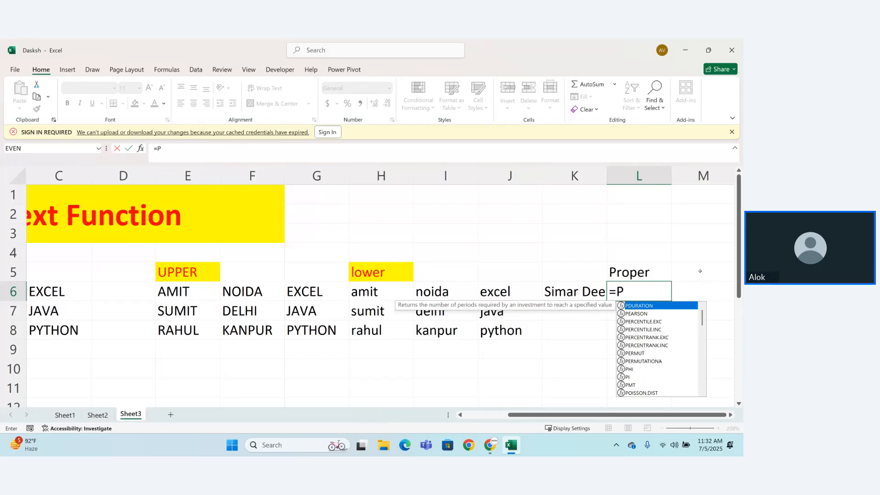
text(ro)
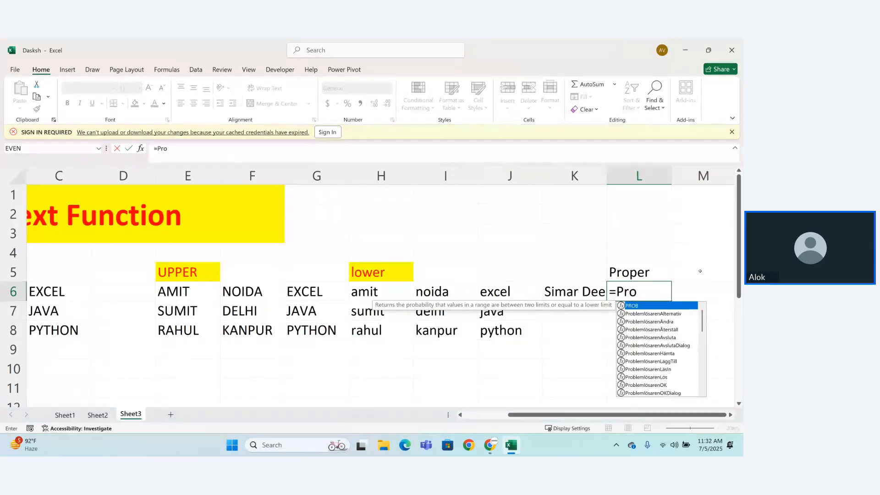
text(p)
key(Tab)
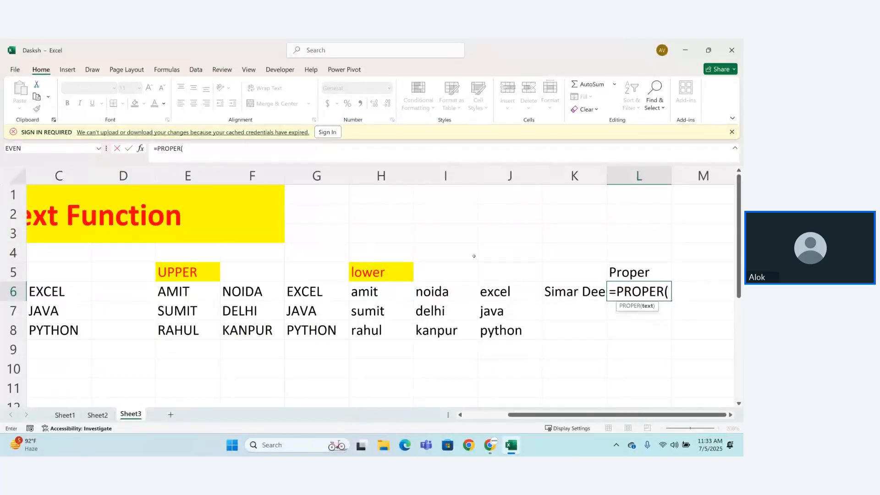
click(378, 288)
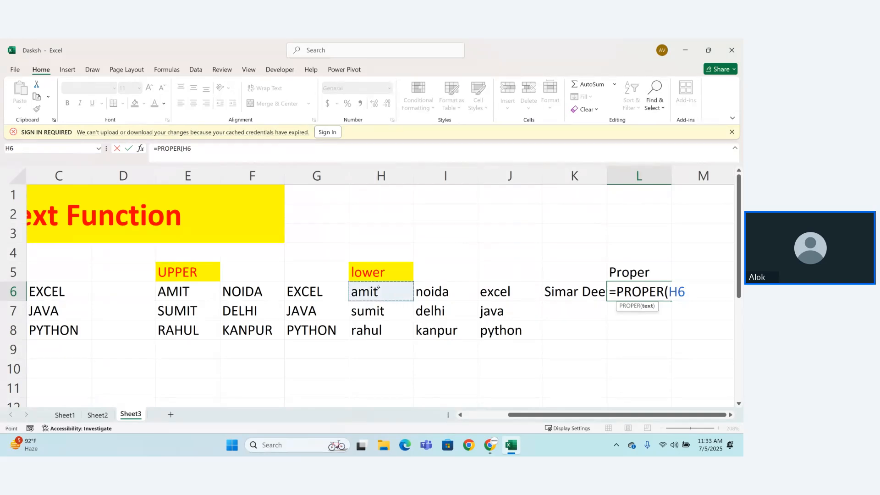
text())
key(Return)
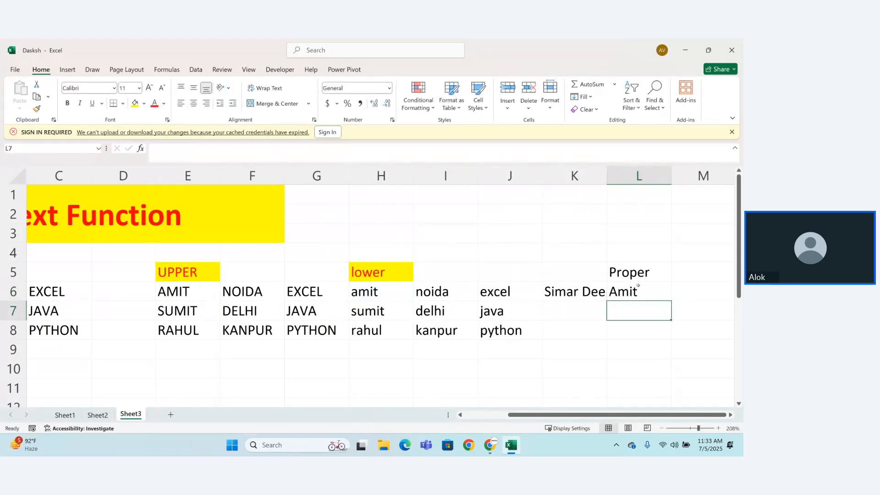
Step: Fill the PROPER formula from L6 down to L8 and autofit the width of column K
click(639, 285)
drag(671, 300, 674, 339)
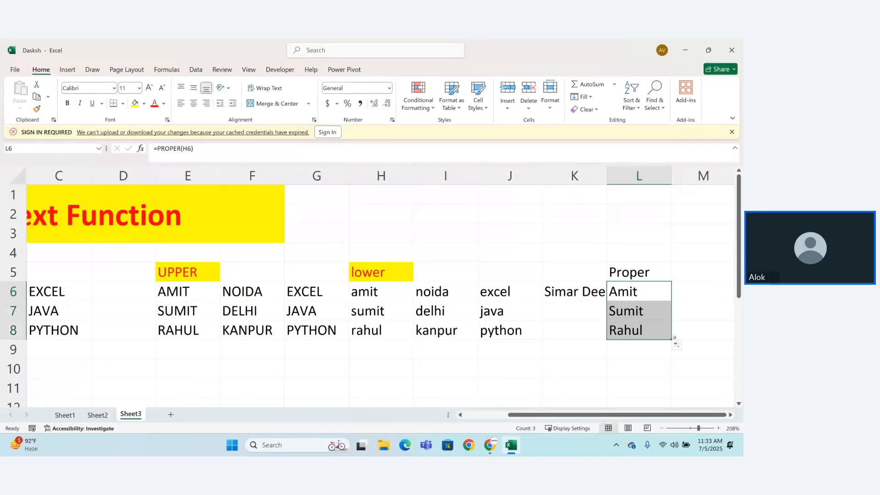
double_click(607, 175)
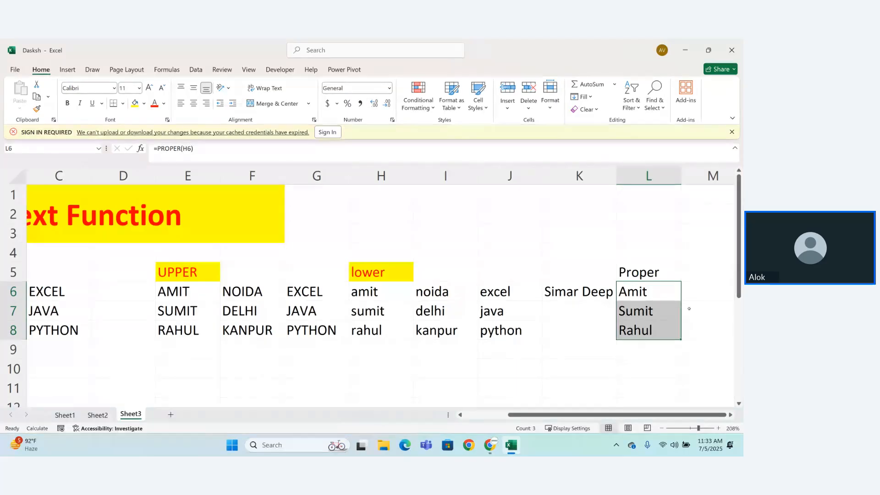
click(712, 294)
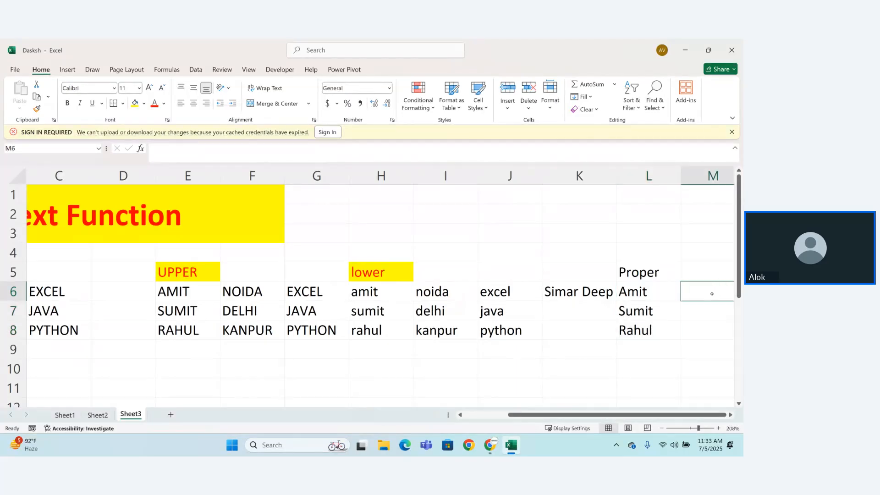
Step: Change the initial letters of both words of the name in cell K6 to lowercase
double_click(551, 291)
key(BackSpace)
text(s)
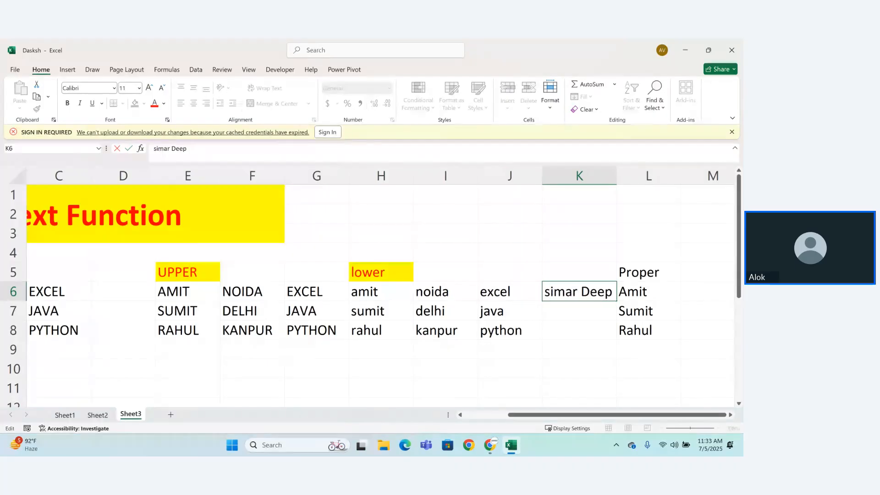
click(590, 292)
key(BackSpace)
text(d)
key(Return)
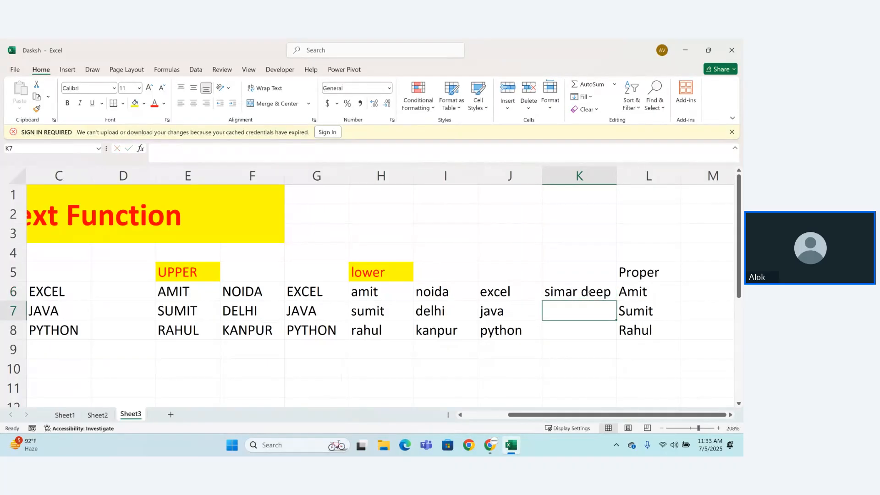
click(591, 292)
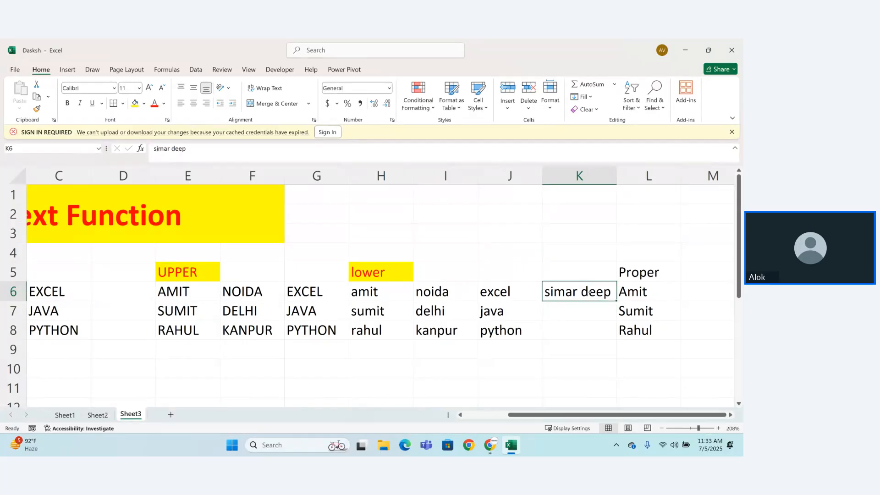
Step: Enter the formula =PROPER(K6) in cell M6 to capitalize each word of the two-word name
click(698, 295)
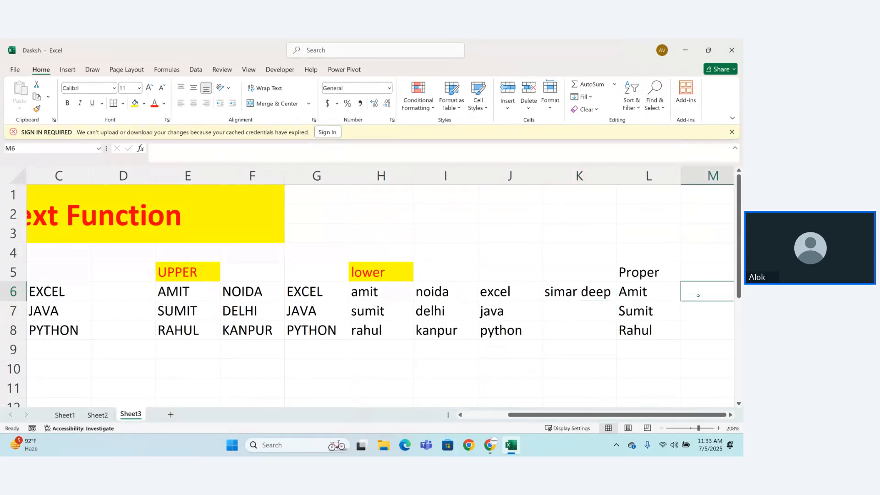
text(=pro)
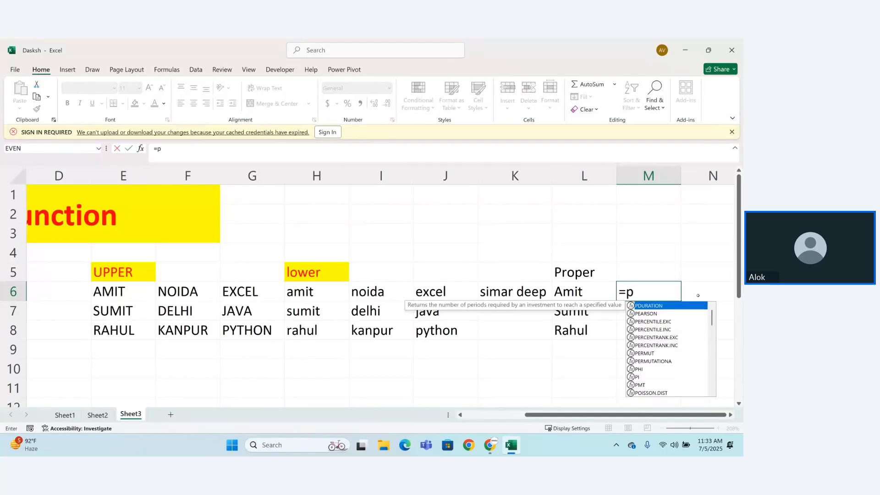
key(Tab)
key(BackSpace)
key(BackSpace)
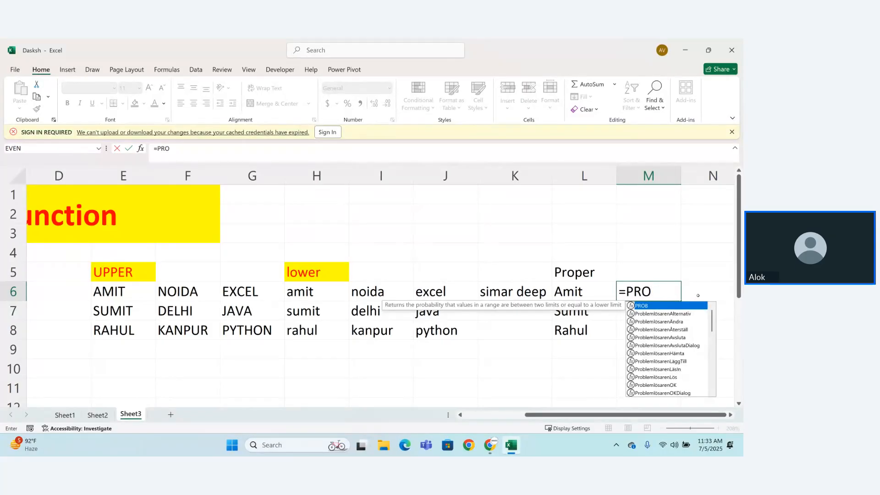
text(PER()
key(Tab)
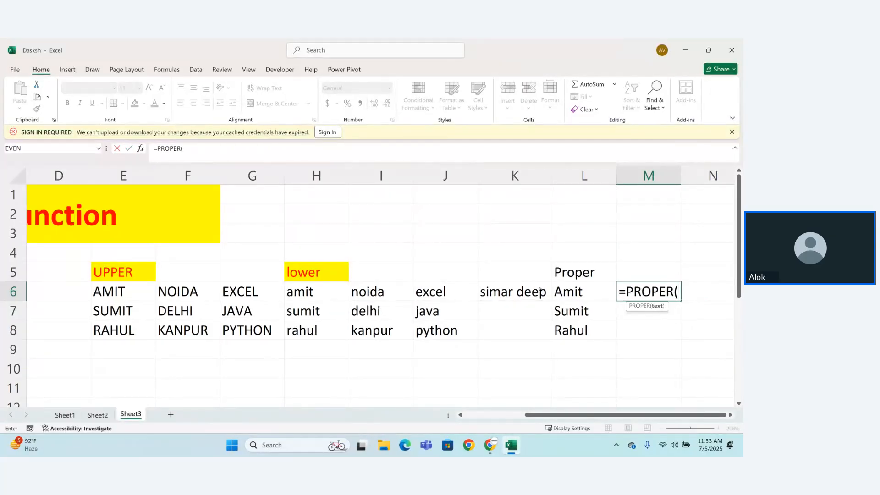
click(524, 294)
text())
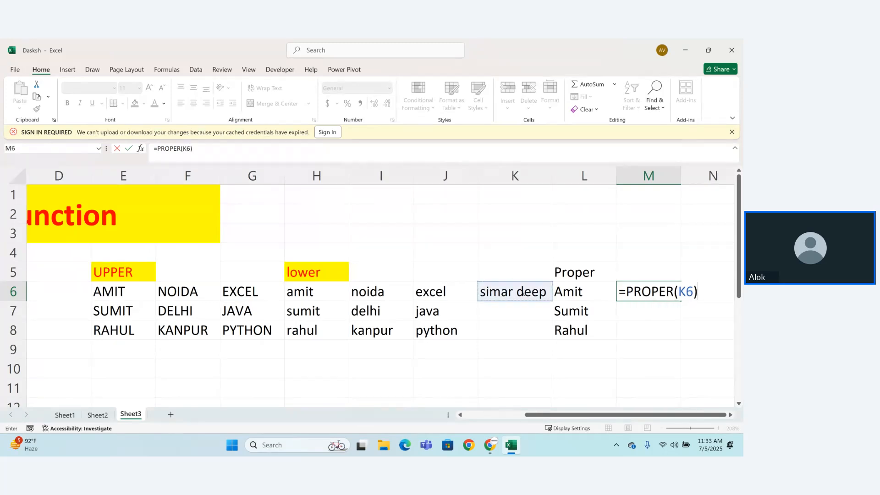
key(Return)
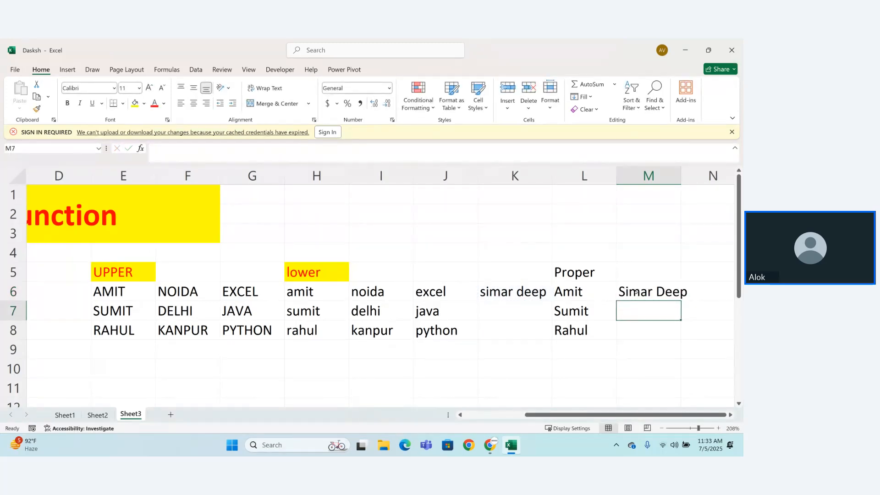
Step: Examine the text argument of the PROPER formula in cell M6 and close the formula unchanged
double_click(671, 293)
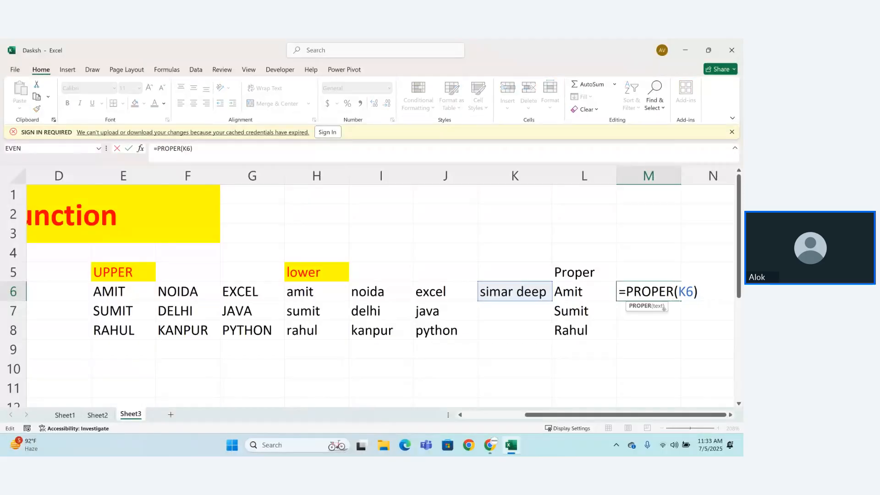
click(663, 306)
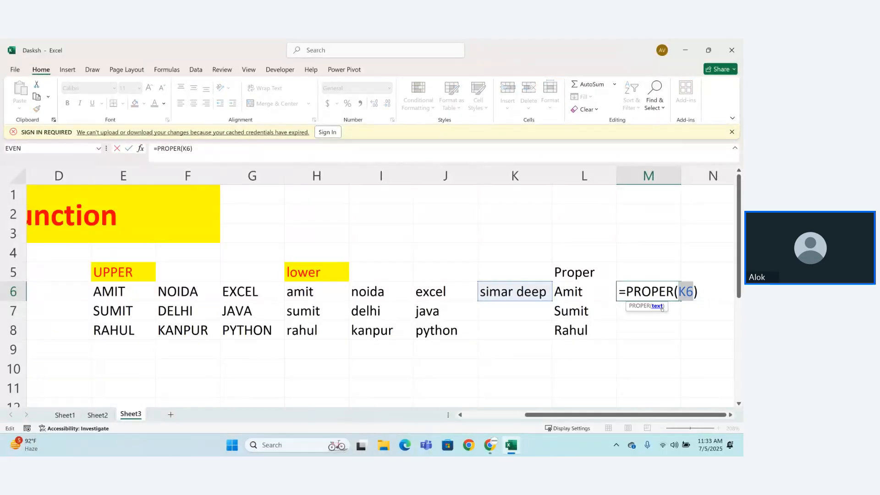
key(Return)
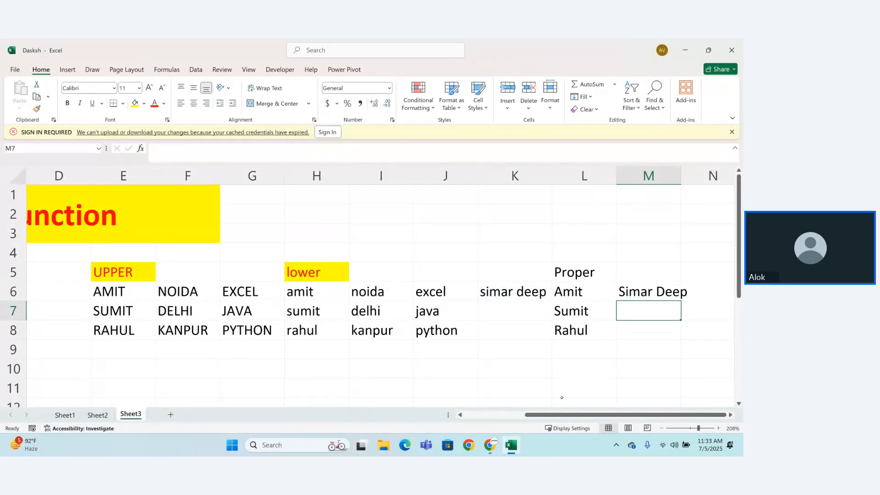
Step: Enter a sentence in cell A10: the first name from A6, capitalized, followed by "is a good boy and hi is good knowledge"
scroll(123, 386, left, 3)
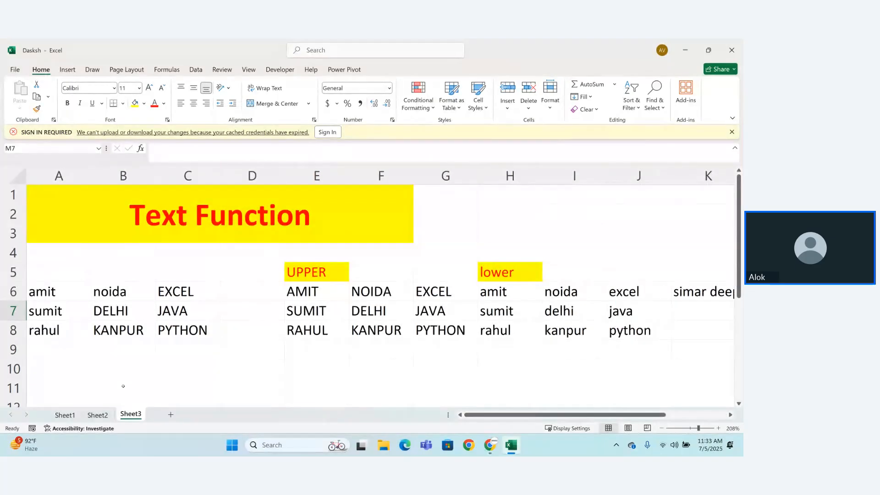
click(44, 369)
text(Ami)
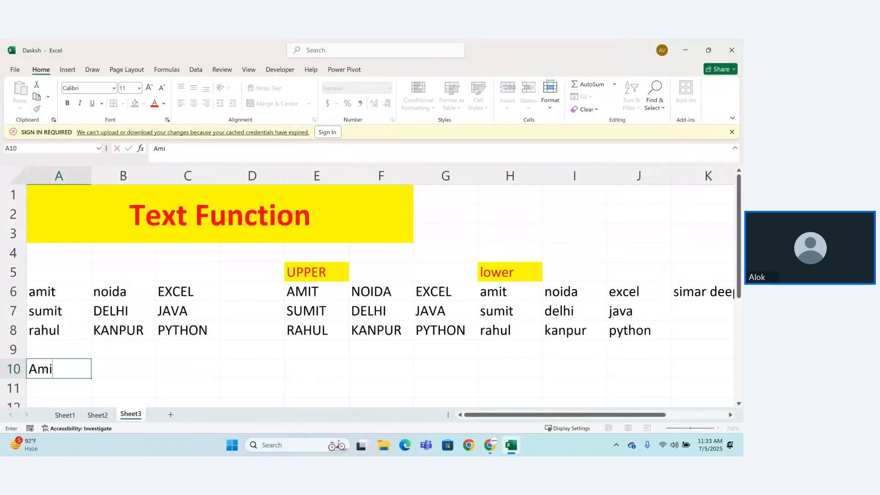
text(t is a good)
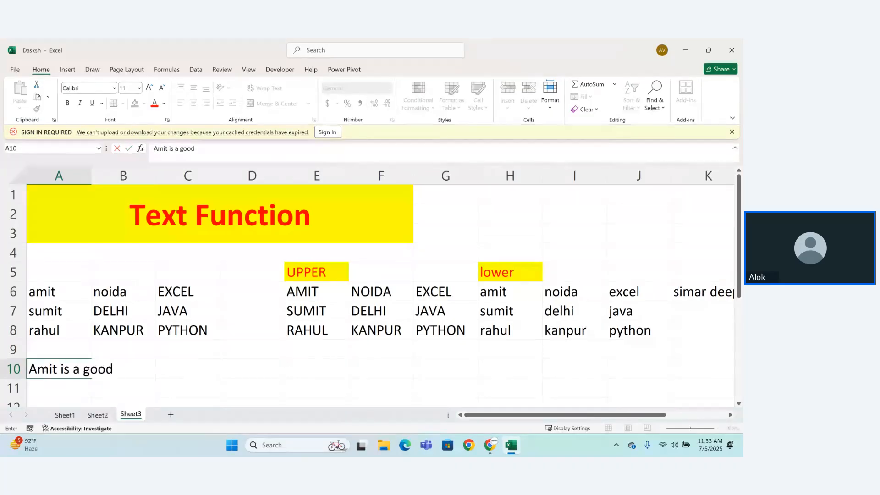
text( boy and hi id)
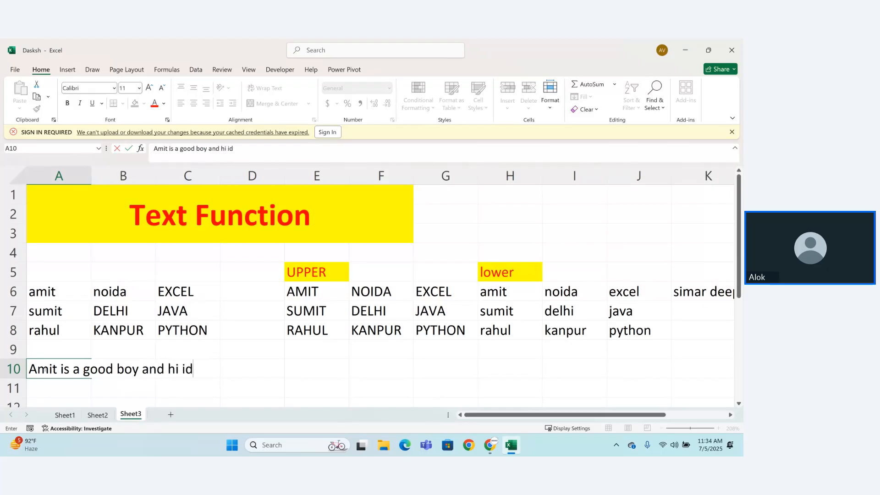
key(BackSpace)
text(s)
text( good )
text(knowlef)
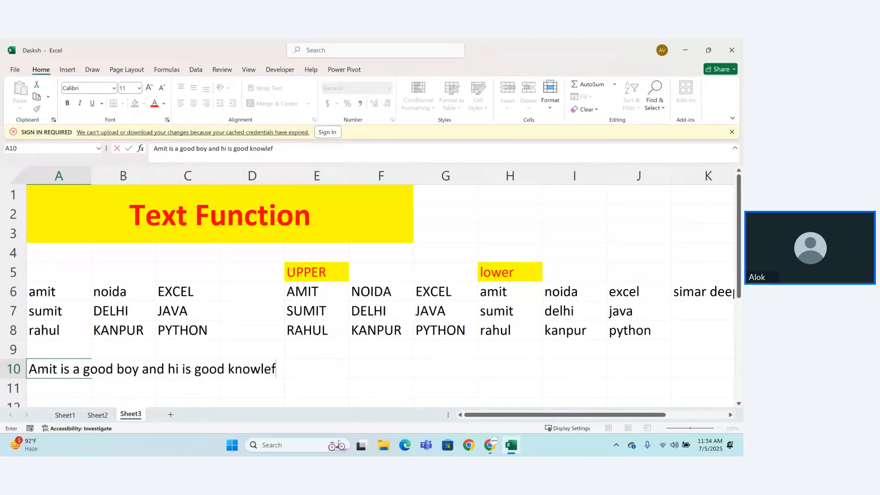
key(BackSpace)
text(dge)
key(Return)
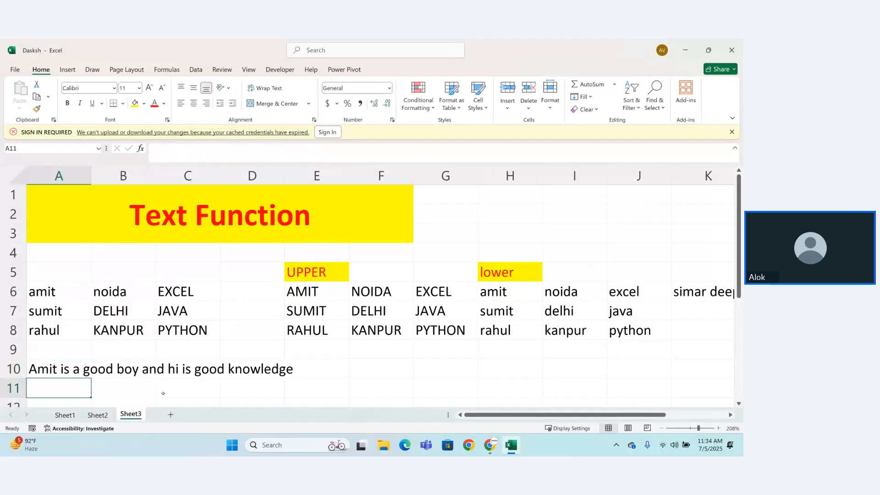
Step: Merge and center the sentence in row 10 across cells A10 to E10
double_click(186, 370)
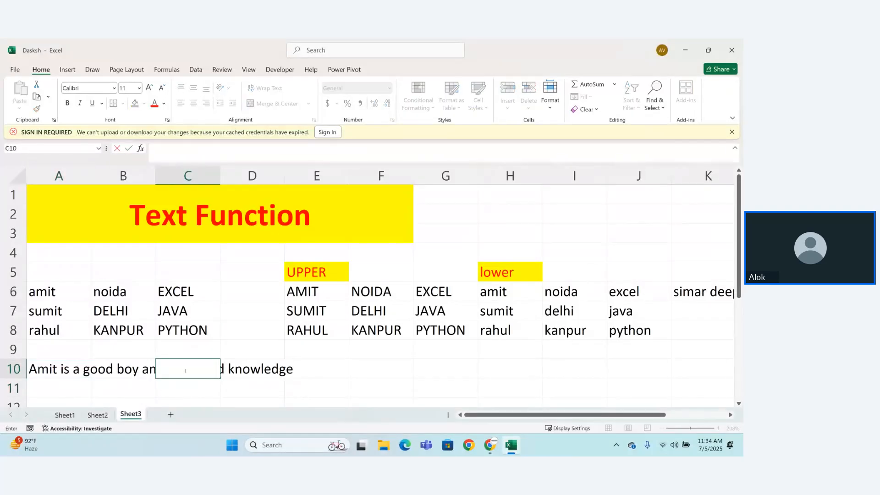
key(Return)
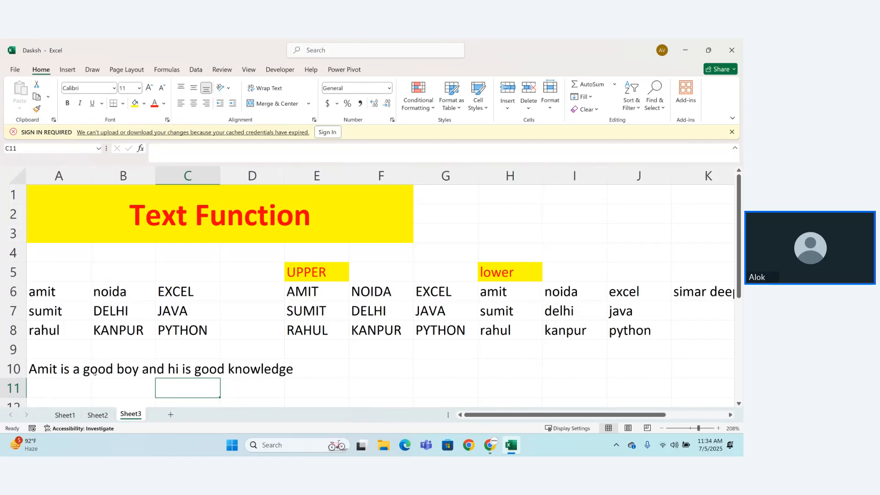
double_click(49, 369)
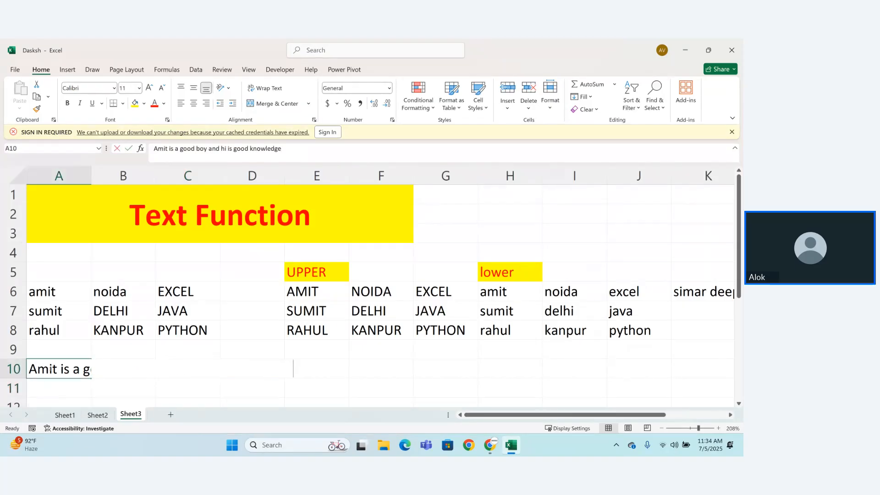
click(58, 398)
drag(57, 369, 335, 370)
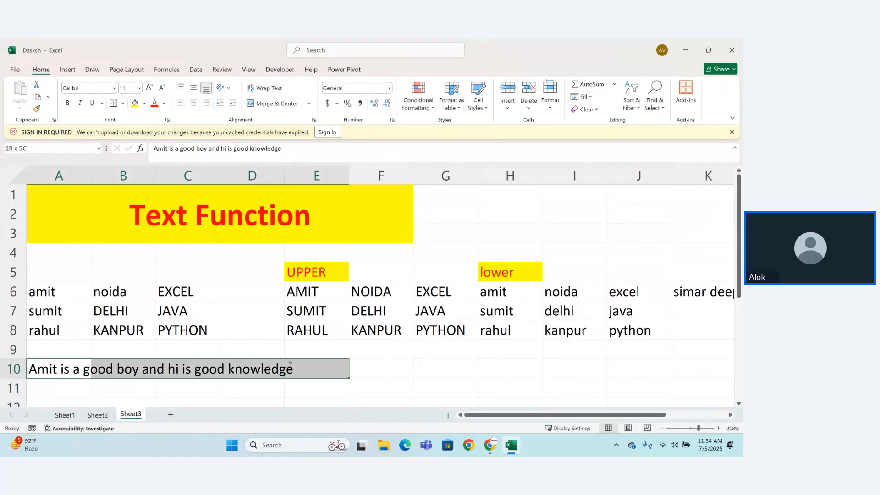
click(275, 103)
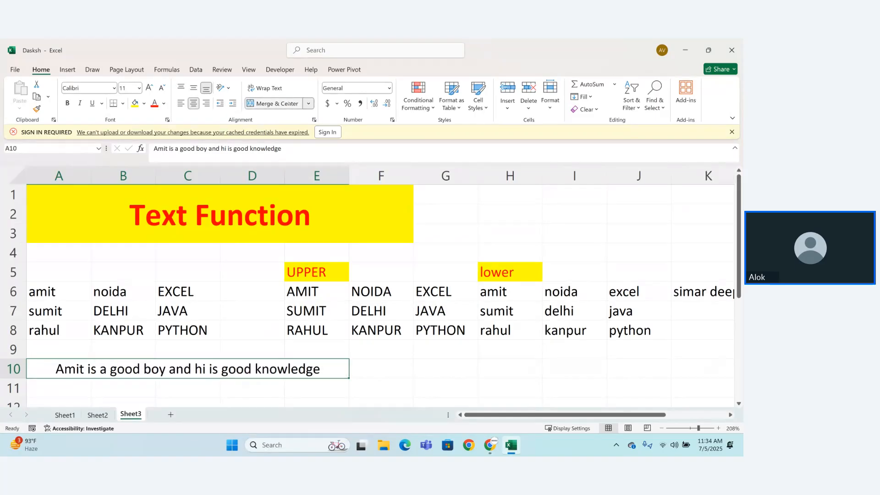
click(376, 383)
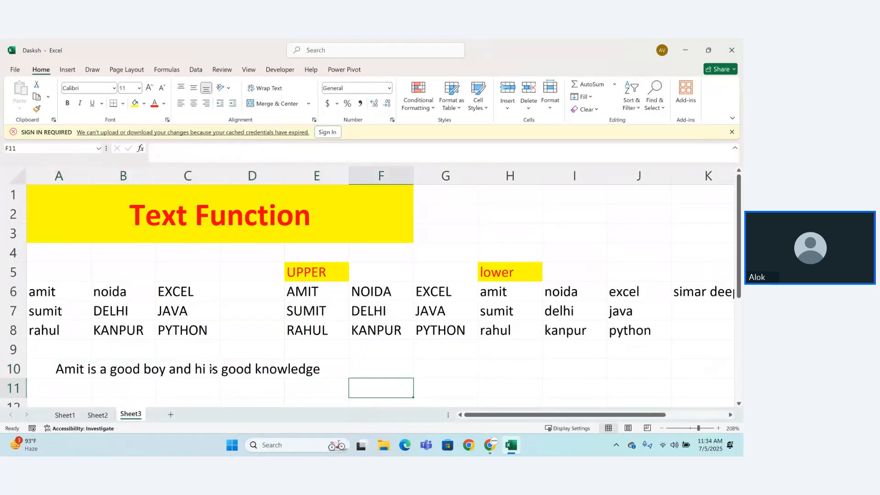
Step: Delete the word "is" after "hi" in the merged sentence in A10
double_click(211, 369)
key(BackSpace)
key(BackSpace)
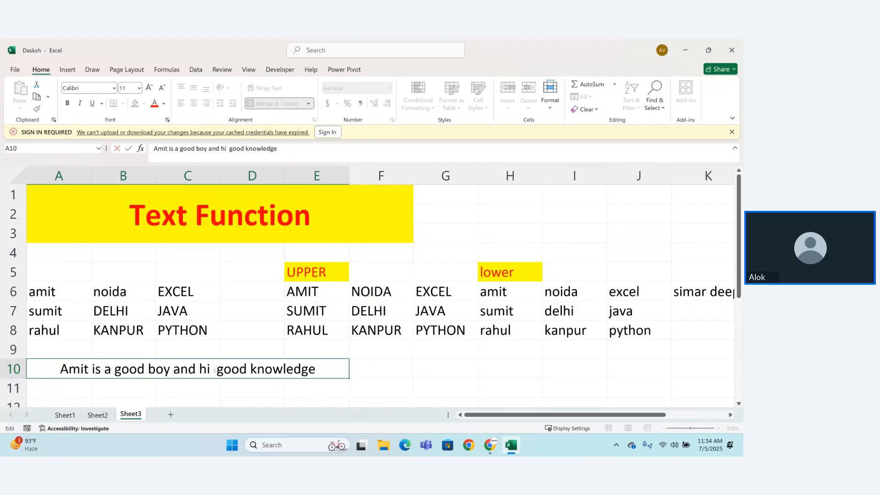
key(BackSpace)
key(Return)
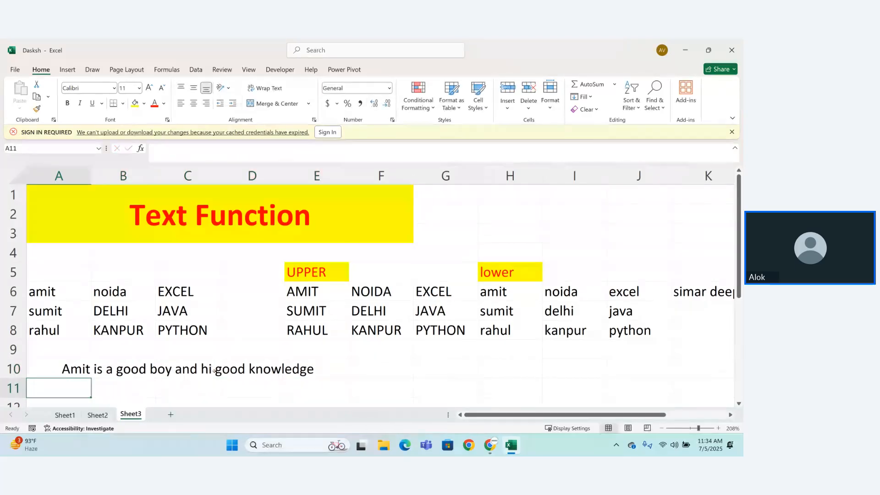
Step: Delete "and hi good knowledge" from the end of the sentence in A10
click(315, 375)
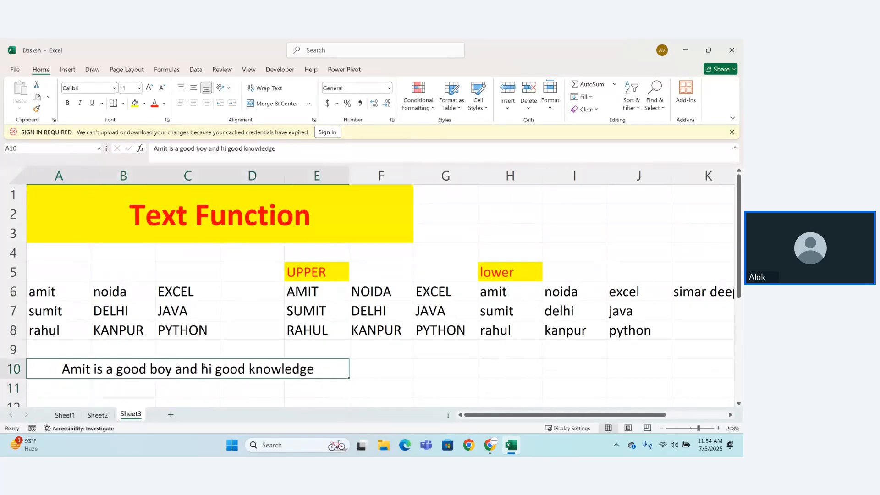
double_click(319, 372)
drag(315, 370, 175, 370)
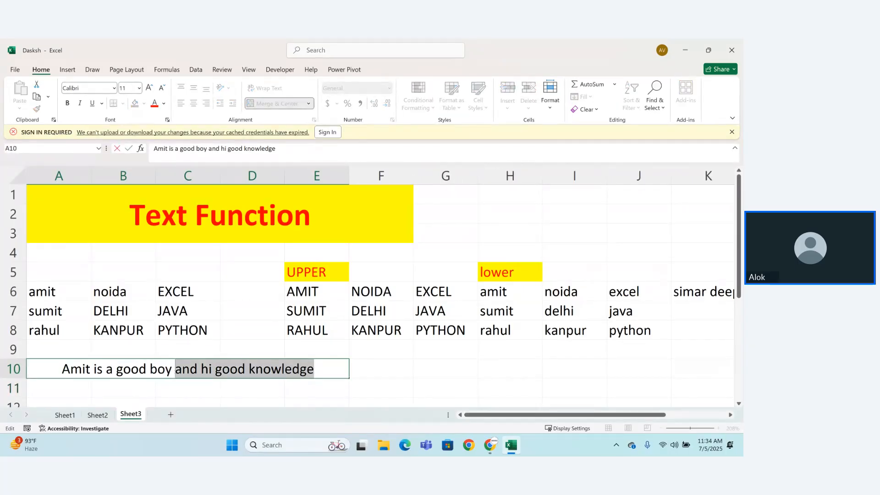
key(BackSpace)
key(Return)
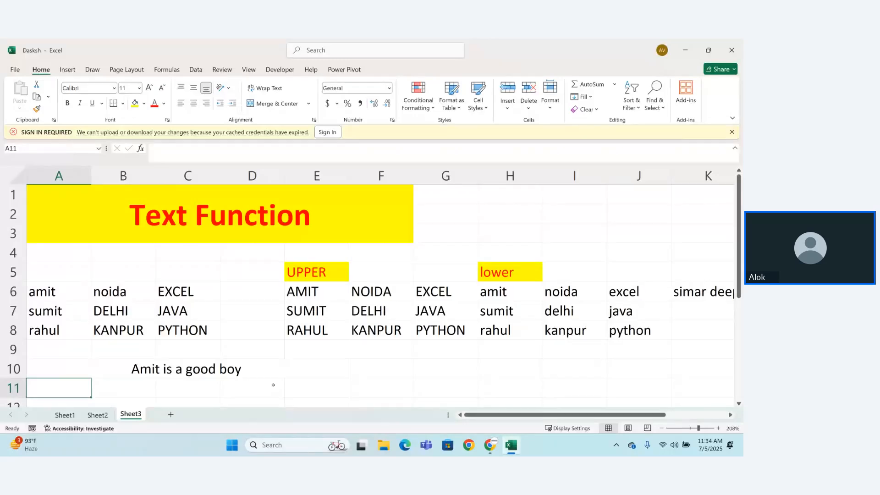
Step: Enter the formula =PROPER(A10) in cell F10 to capitalize each word of the sentence
click(261, 371)
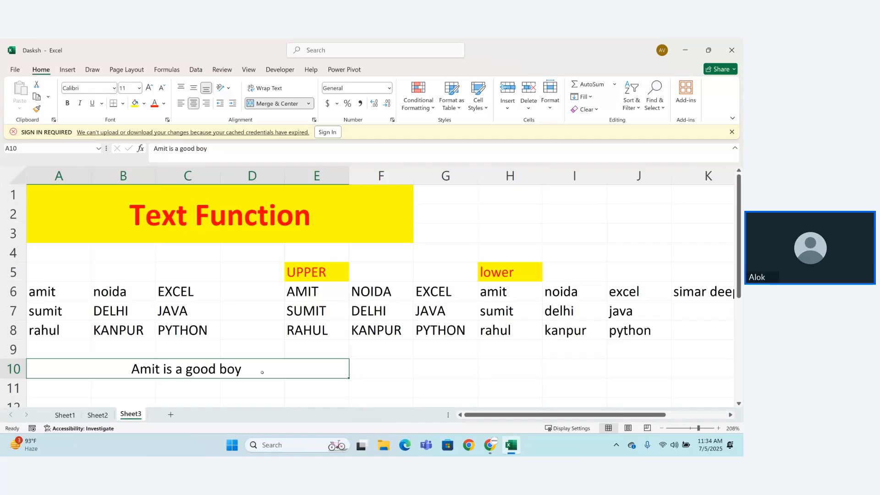
click(362, 363)
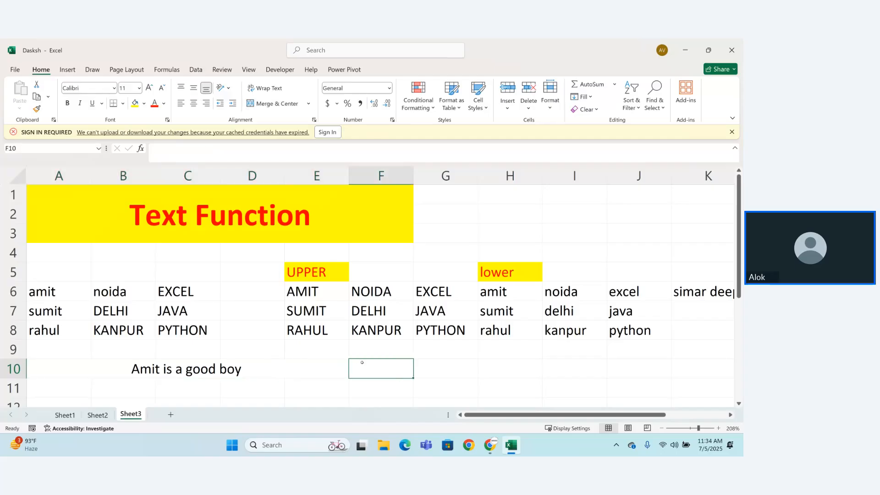
text(=pe)
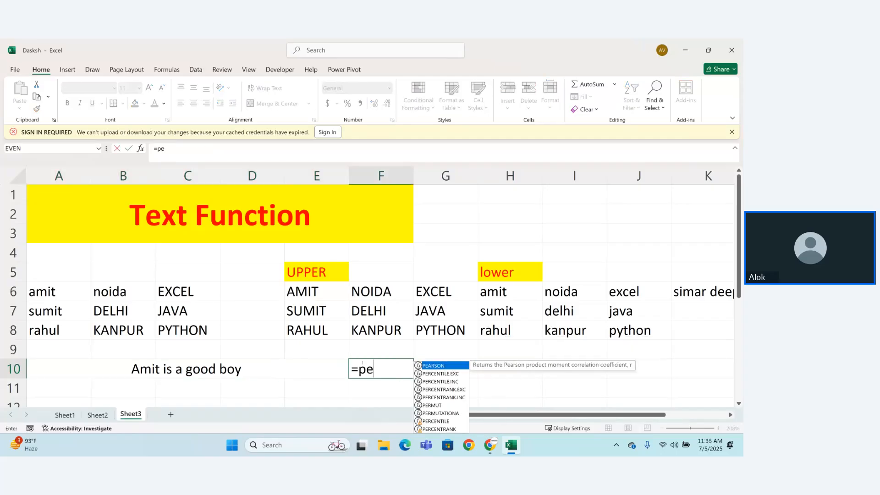
key(BackSpace)
text(rop)
key(Tab)
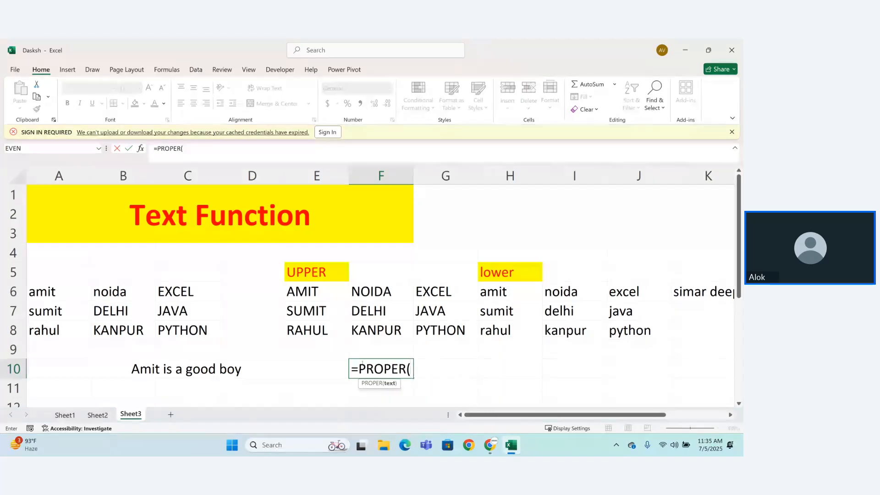
click(187, 377)
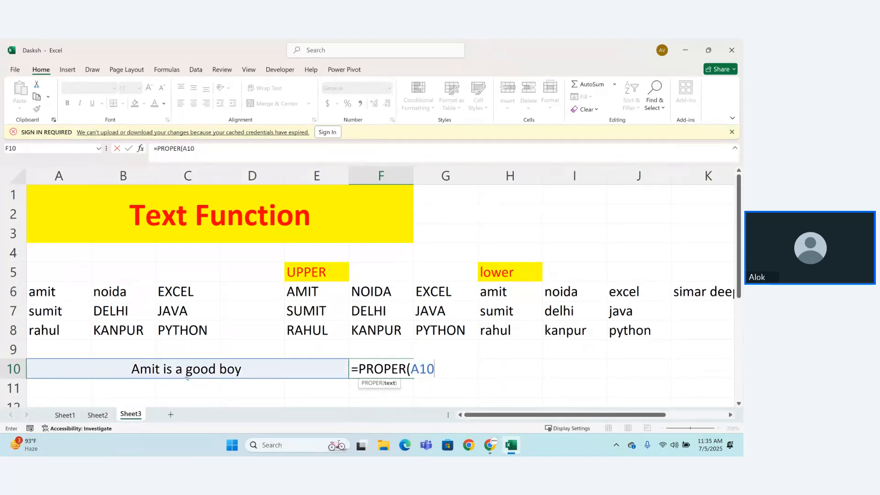
text())
key(Return)
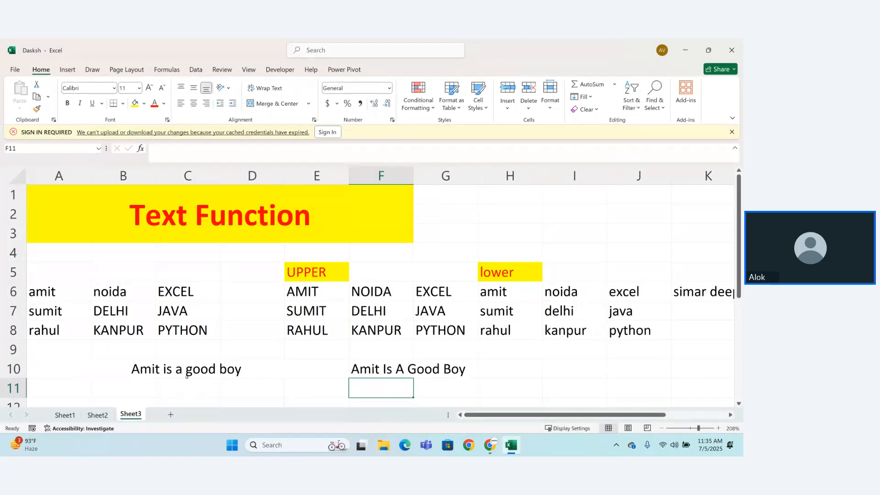
Step: Remove all spaces between the words of the sentence in A10 and change its initial letter to lowercase
click(164, 370)
double_click(164, 370)
key(BackSpace)
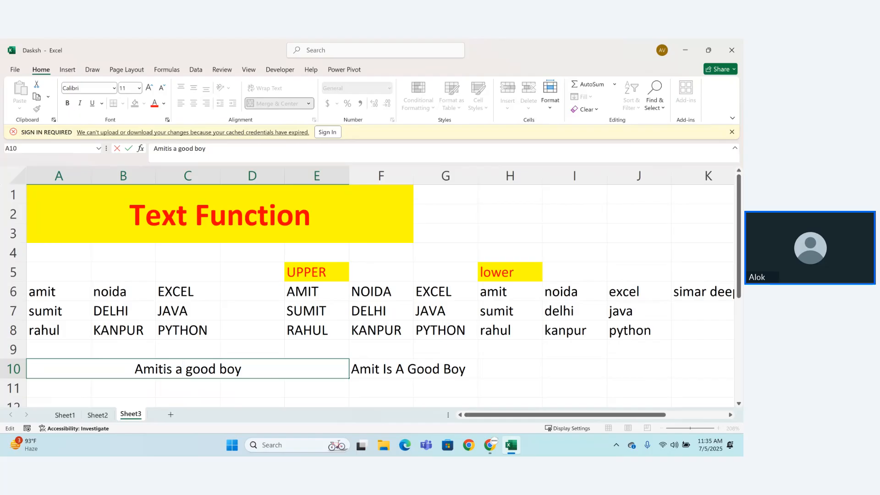
key(BackSpace)
key(Left)
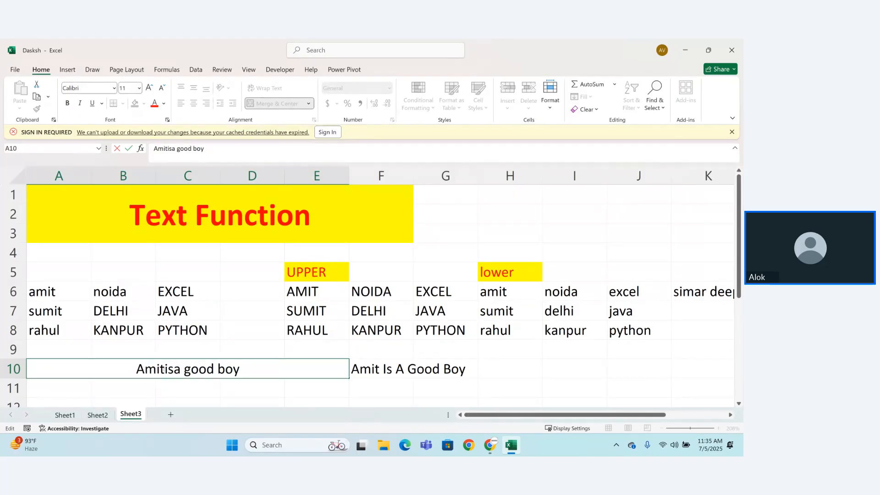
key(Delete)
key(Delete)
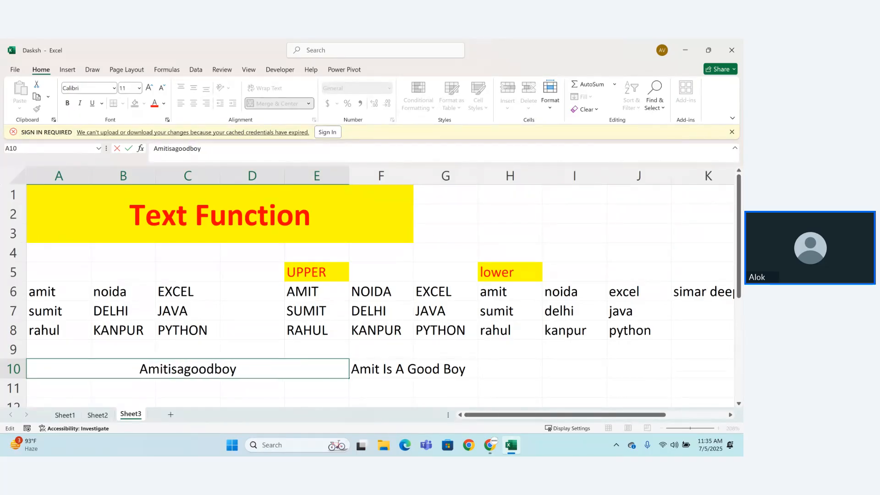
key(BackSpace)
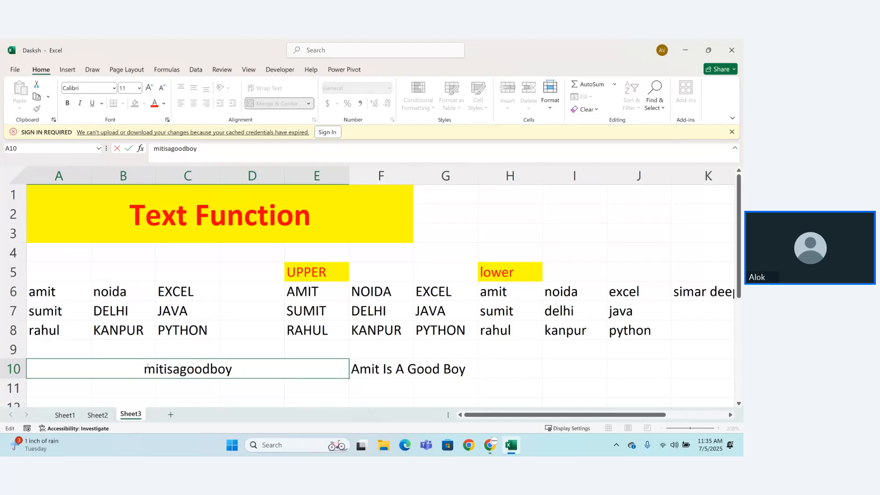
text(a)
key(Return)
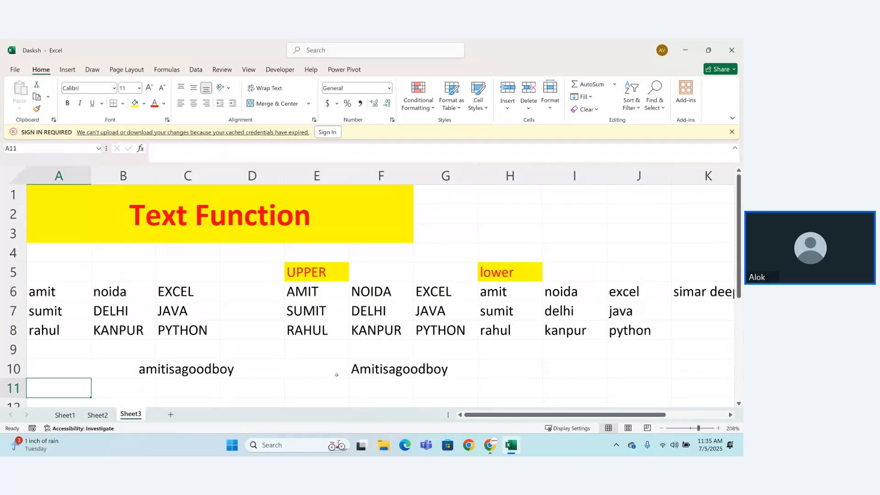
Step: Reinsert the spaces between all the words of the sentence in A10, keeping the lowercase initial letter
double_click(212, 376)
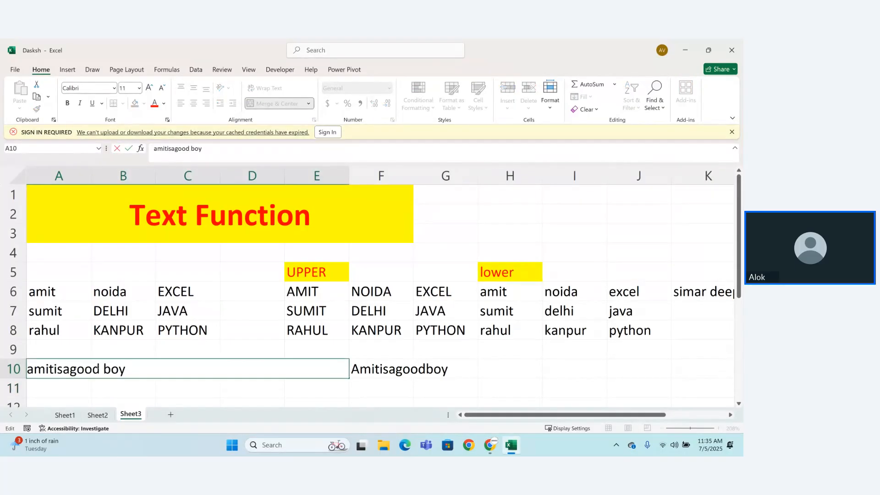
click(70, 370)
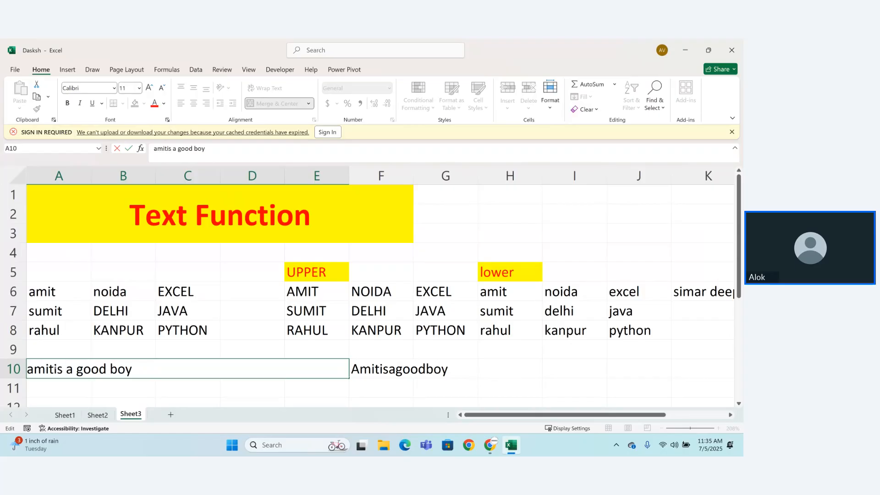
click(54, 369)
key(Return)
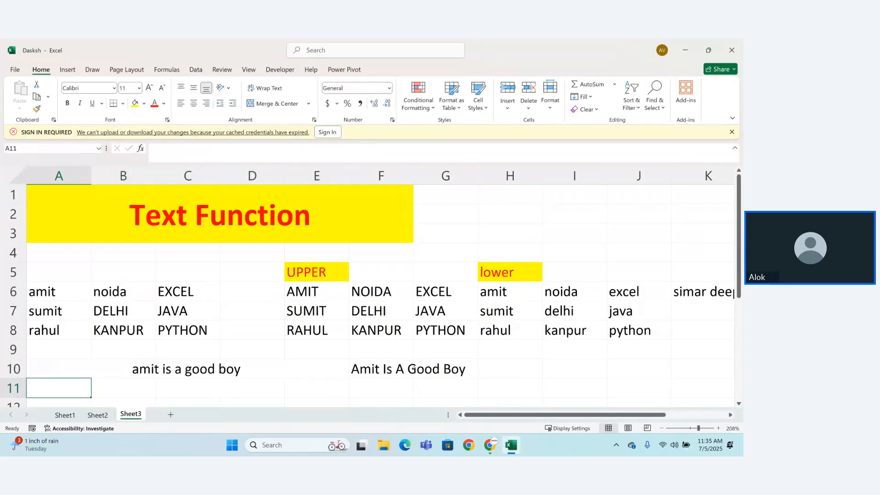
Step: Enter the formula =LOWER(F10) in cell H10 to convert the capitalized sentence to lowercase
click(495, 370)
text(=lower)
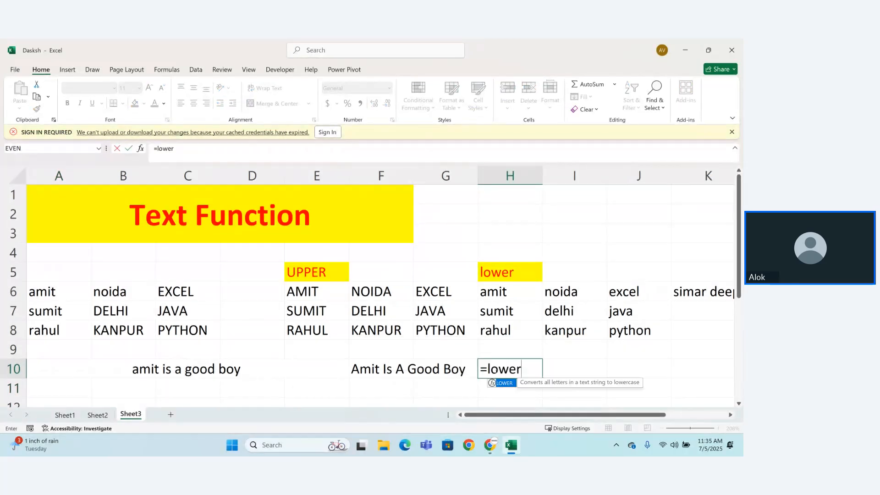
key(Tab)
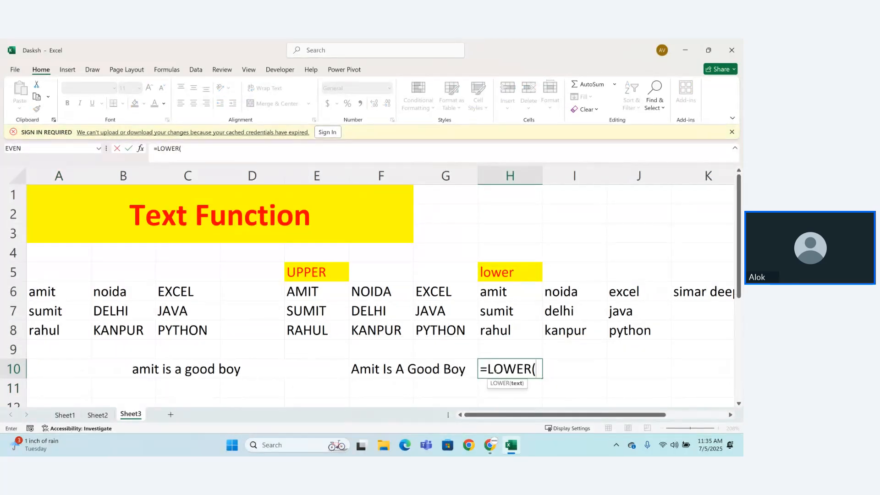
click(400, 375)
text())
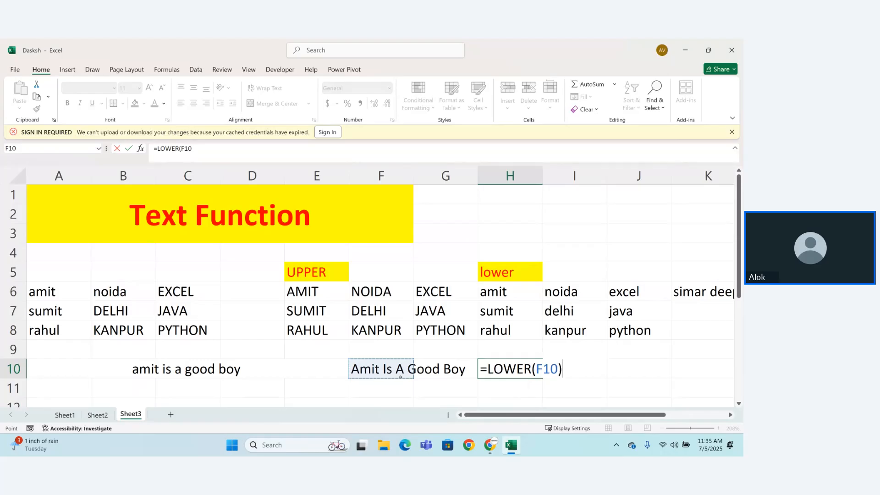
key(Return)
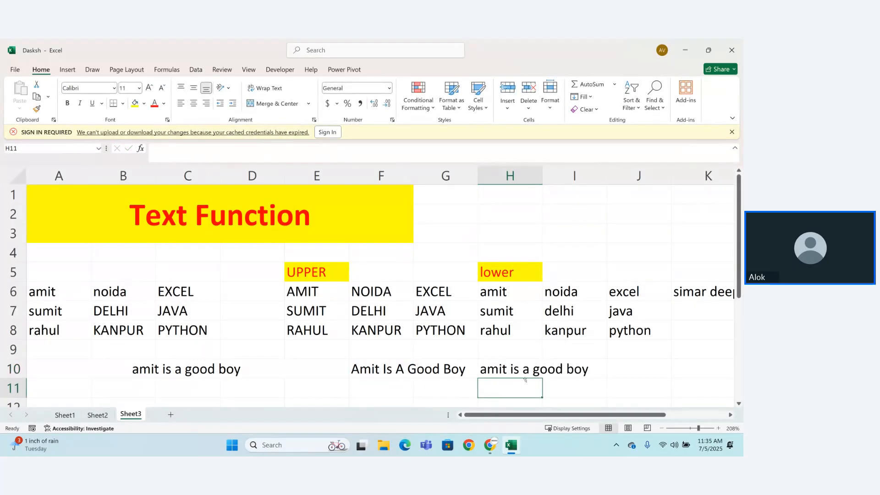
Step: Enter the sample first name in cell F11 with a lowercase initial and the remaining letters capitalized
drag(541, 412, 541, 413)
click(372, 390)
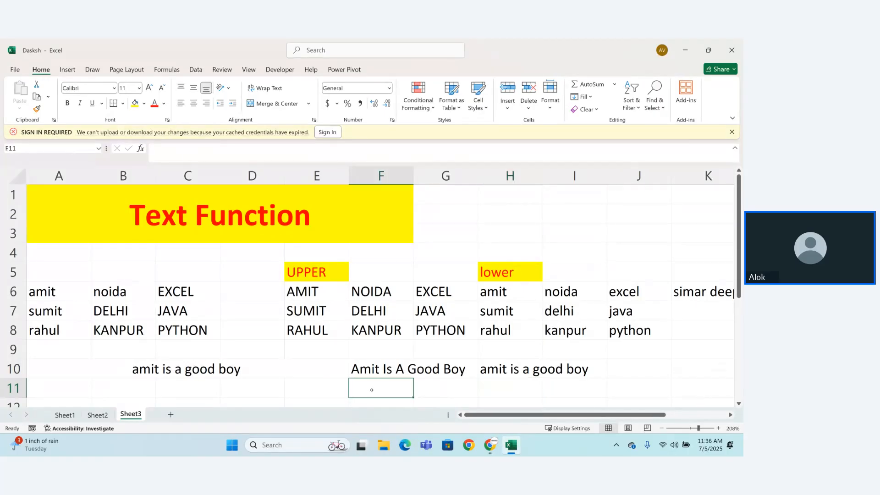
text(aMIT)
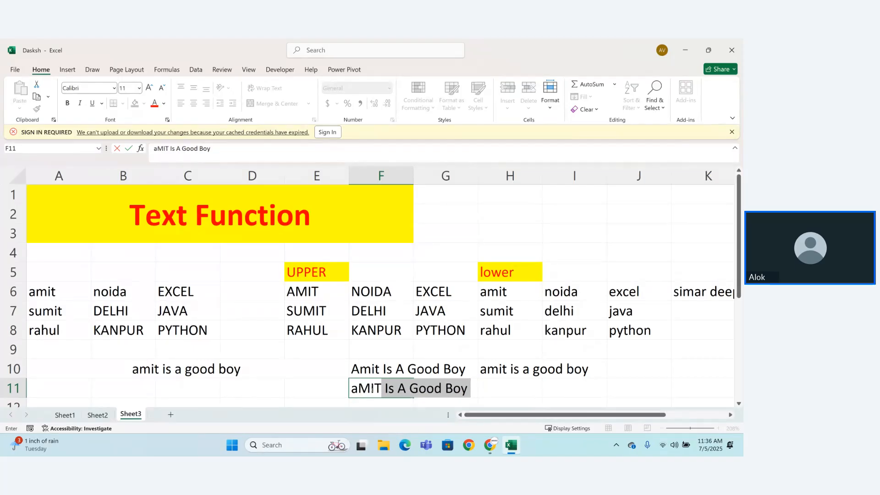
key(Return)
Step: Replace the contents of F11 with only the first name in all lowercase, dropping the autocompleted remainder
double_click(377, 374)
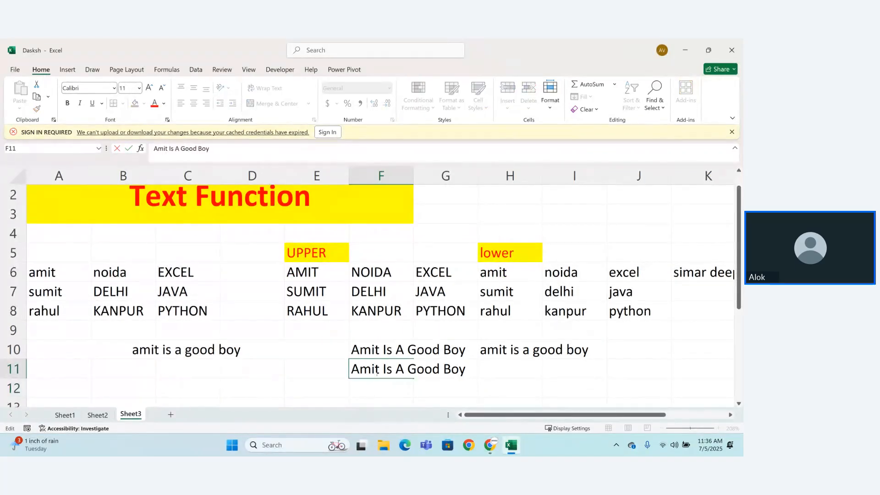
key(BackSpace)
key(BackSpace)
key(BackSpace)
key(BackSpace)
key(BackSpace)
key(BackSpace)
key(BackSpace)
key(BackSpace)
key(BackSpace)
key(BackSpace)
key(BackSpace)
key(BackSpace)
key(BackSpace)
key(BackSpace)
key(BackSpace)
key(BackSpace)
key(BackSpace)
key(BackSpace)
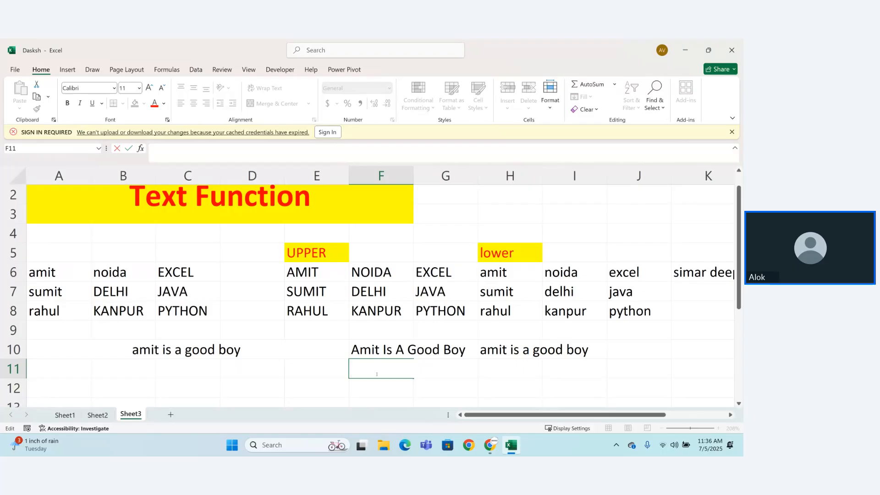
text(amit)
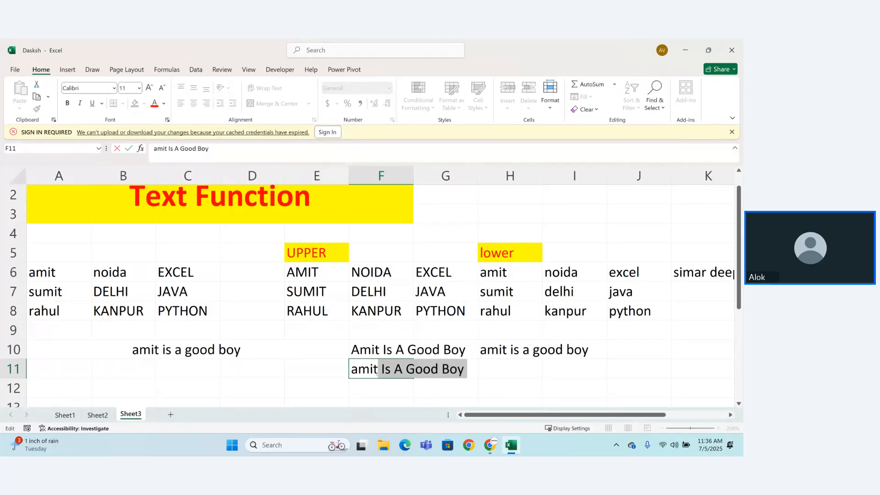
key(Delete)
key(Return)
Step: Retype the first name in F11 with a lowercase initial and capitalized remaining letters, removing the autocompleted words
click(377, 373)
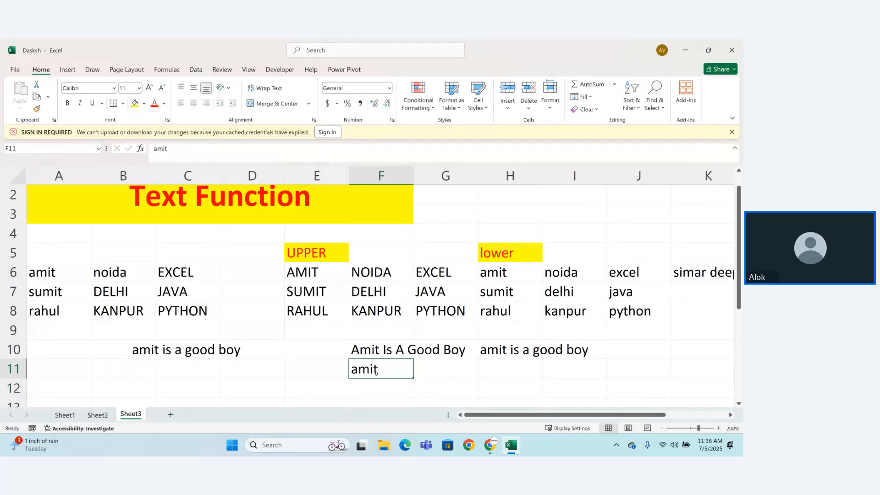
key(BackSpace)
text(am)
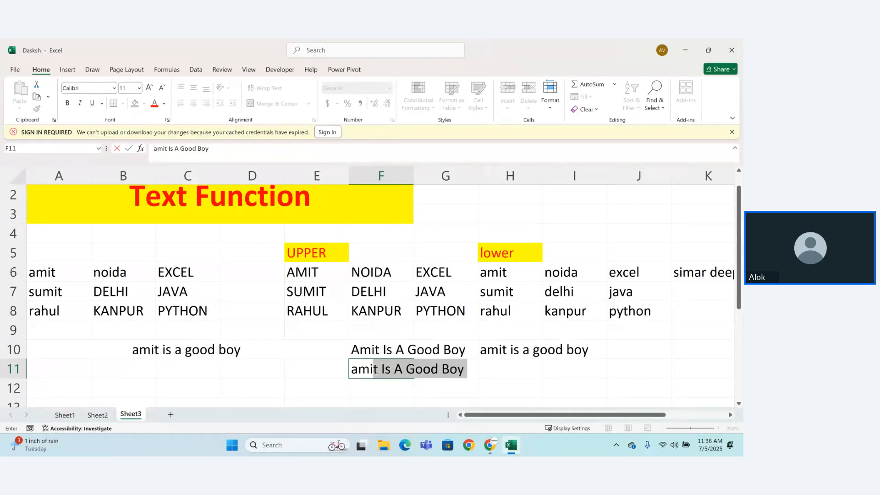
key(Delete)
key(BackSpace)
text(M)
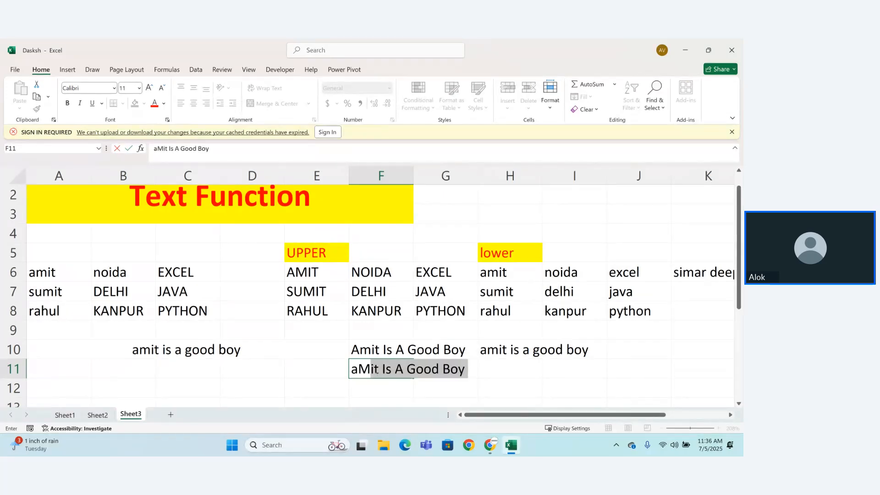
text(IT)
key(Delete)
key(ctrl+Return)
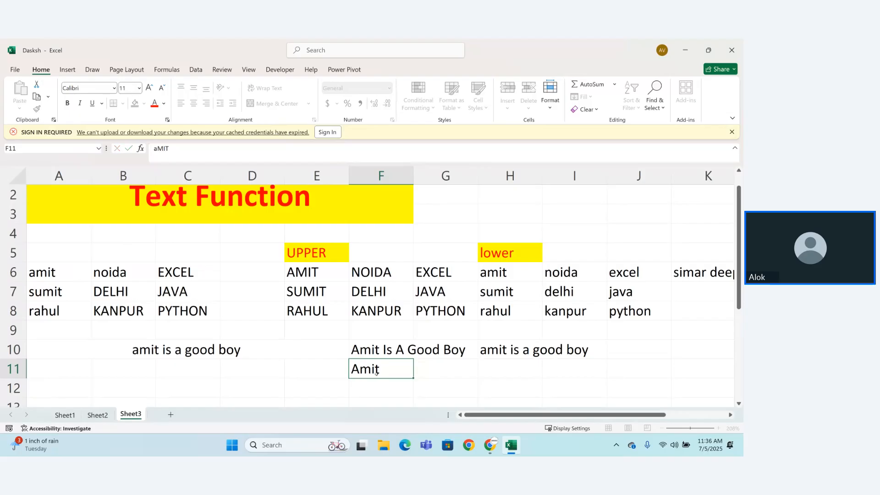
key(Return)
Step: Change the initial letter of the name in F11 to lowercase
double_click(375, 371)
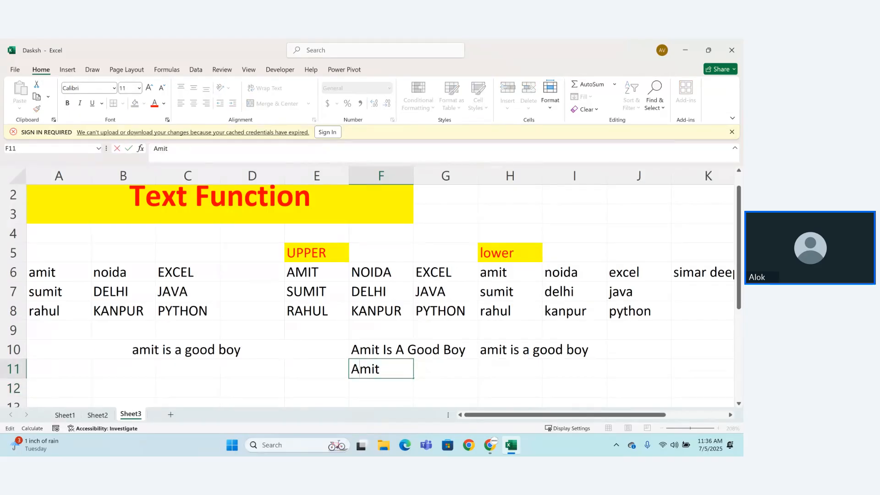
key(BackSpace)
text(a)
key(Return)
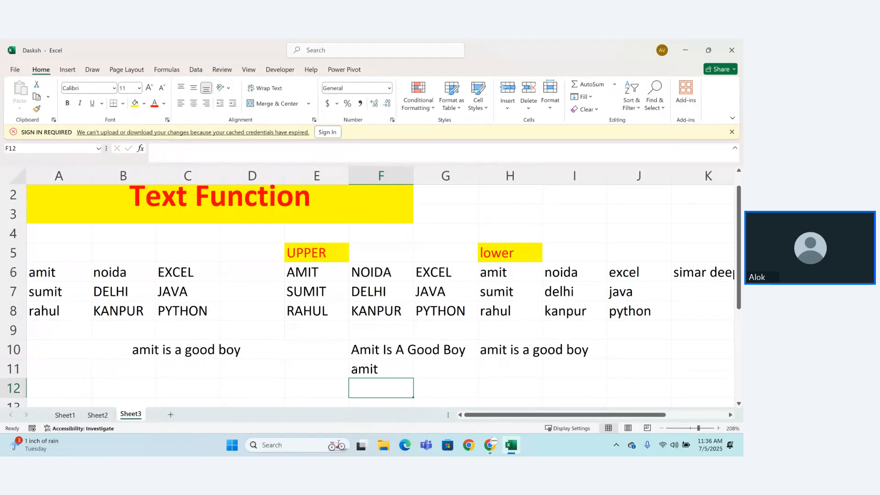
Step: Clear the sample name from cell F11
click(387, 360)
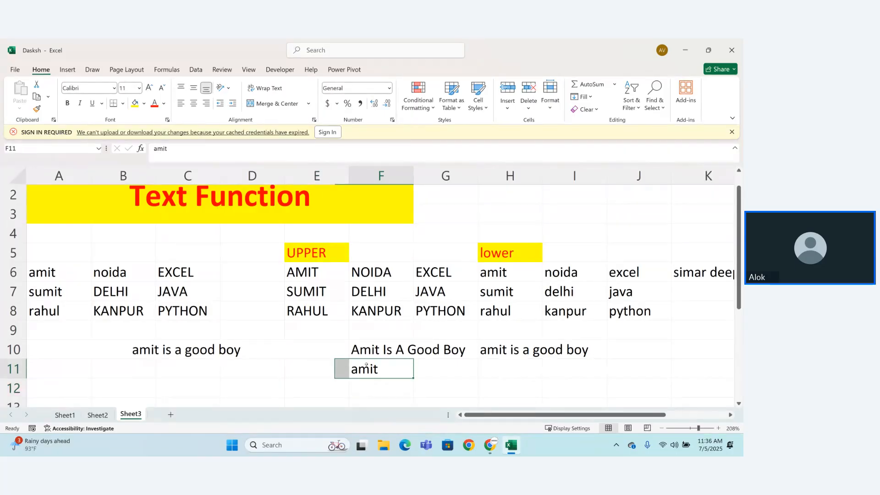
double_click(388, 362)
key(BackSpace)
key(BackSpace)
key(BackSpace)
key(BackSpace)
key(Return)
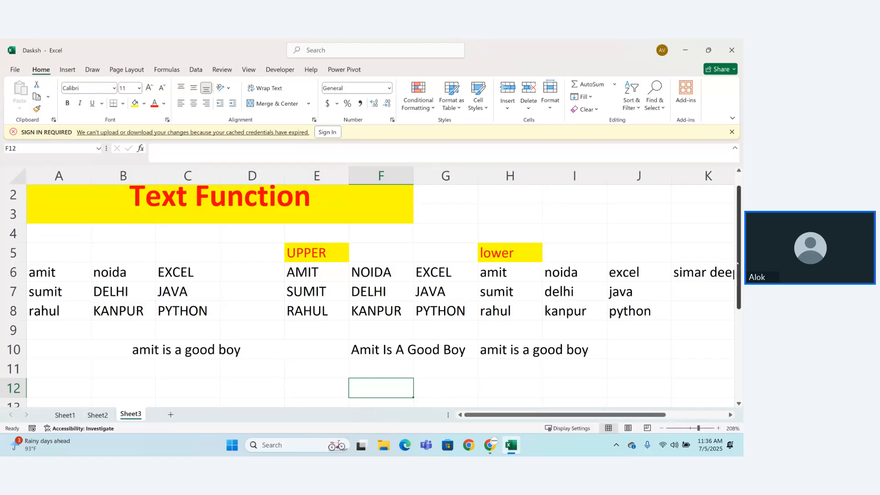
Step: Enter the heading "student details" in A13 and merge and center it across A13:C13
scroll(381, 293, down, 3)
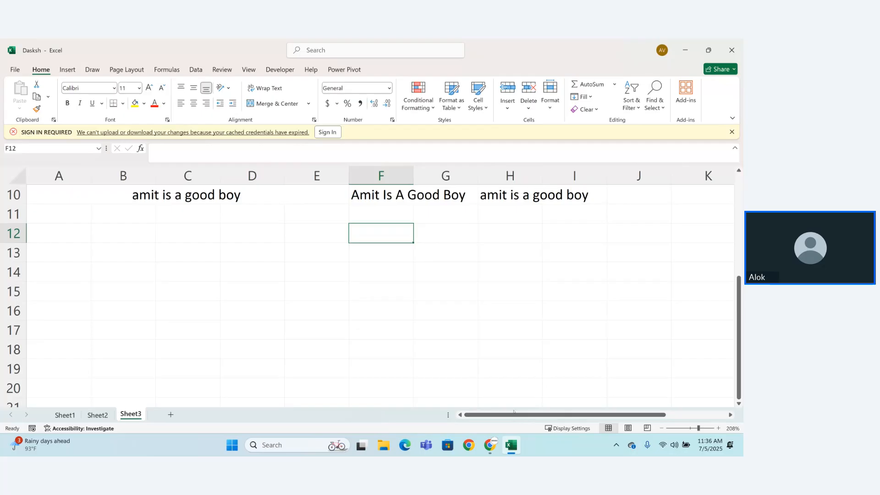
click(81, 251)
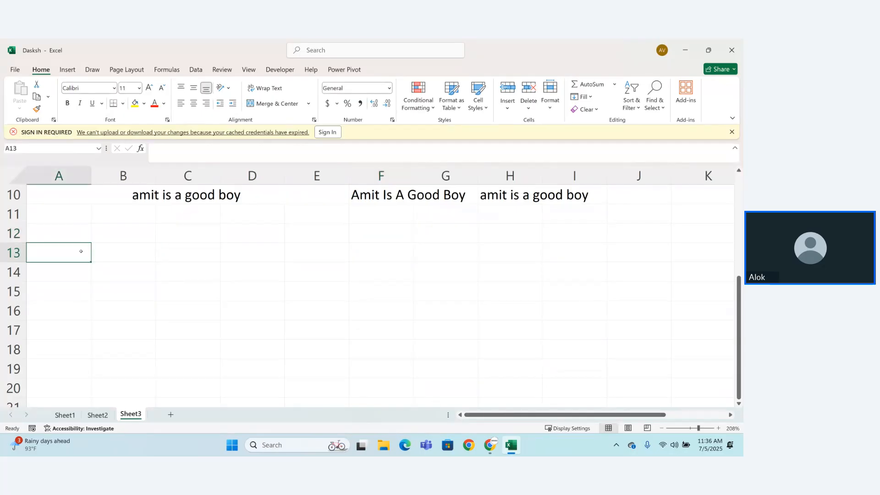
text(studen)
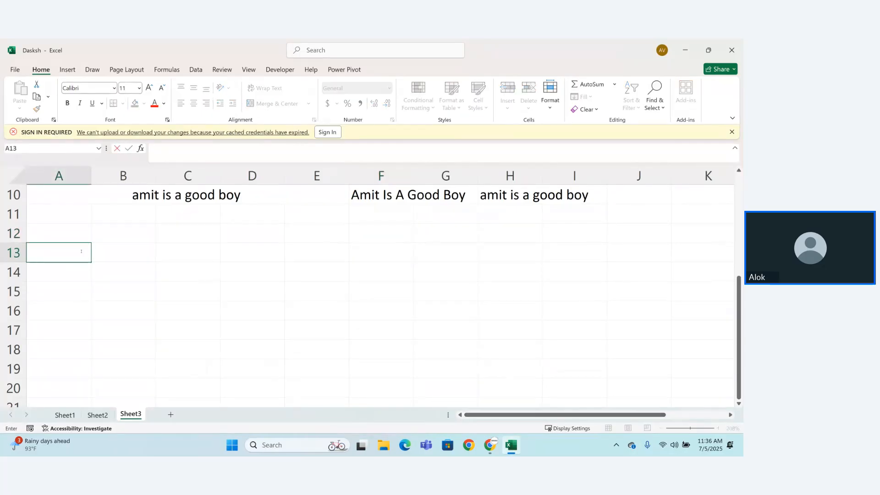
text(t)
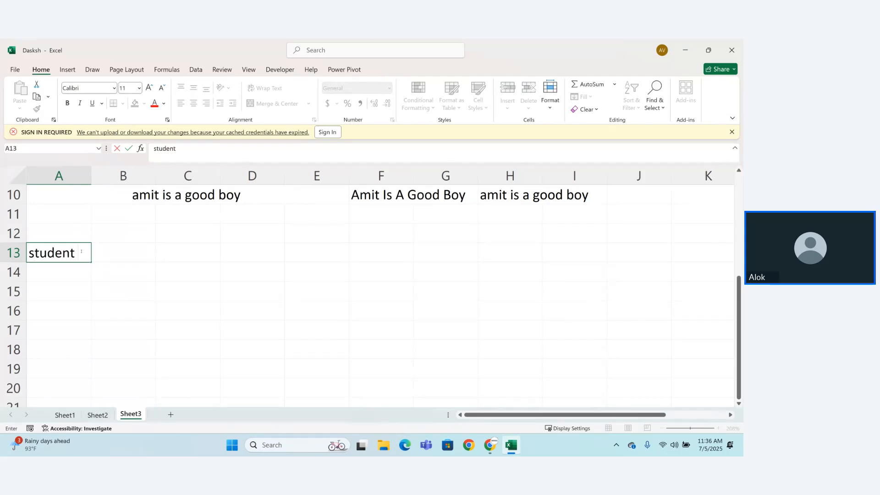
text( details)
key(Return)
drag(67, 251, 197, 252)
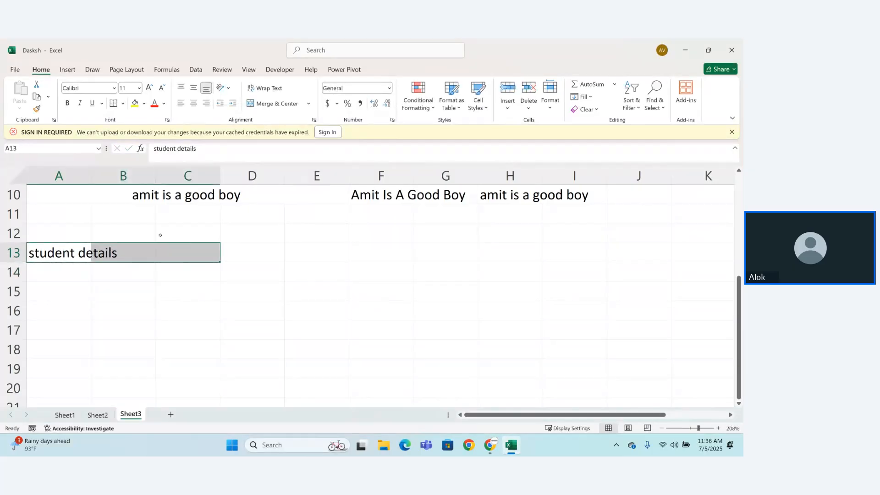
click(274, 104)
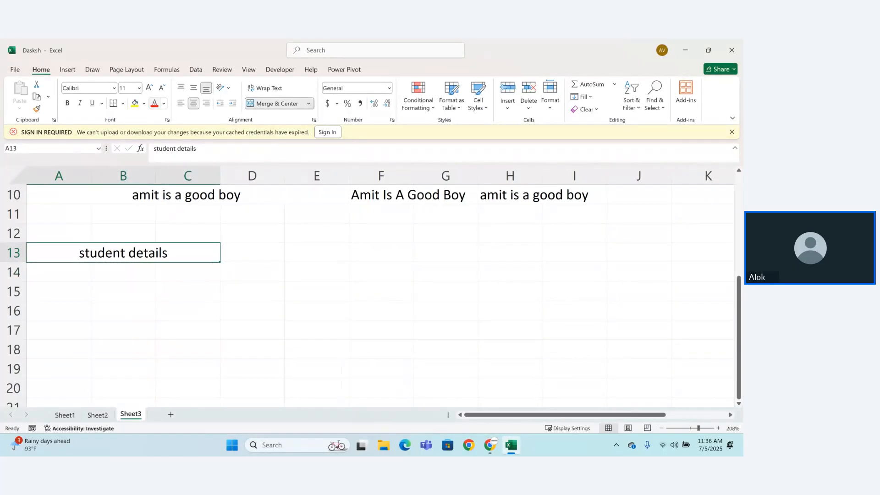
Step: Give the "student details" heading orange text and a light blue-gray fill
click(164, 104)
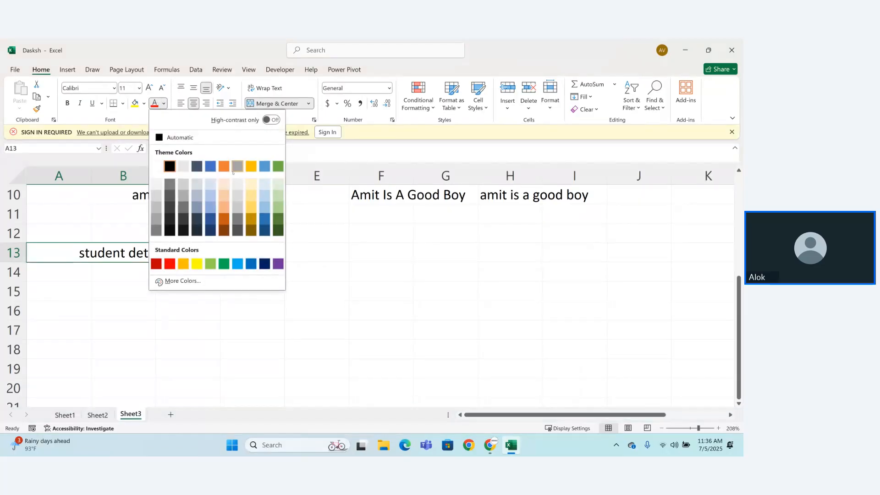
click(224, 165)
click(143, 103)
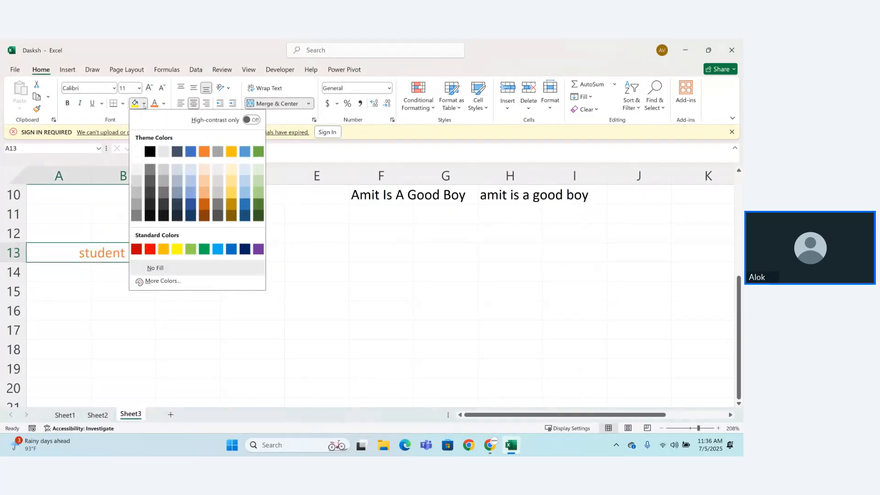
click(176, 173)
click(131, 304)
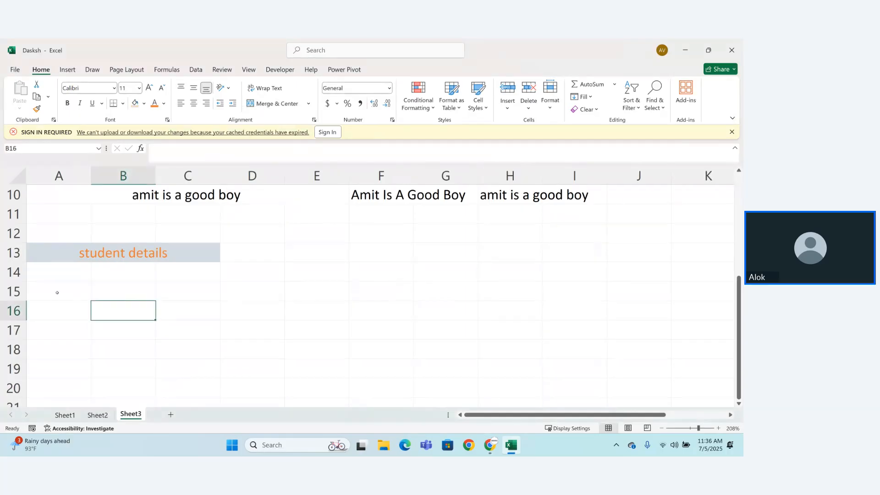
Step: Enter the column headers first_name in A15 and Lastr_name in B15
click(55, 293)
text(first)
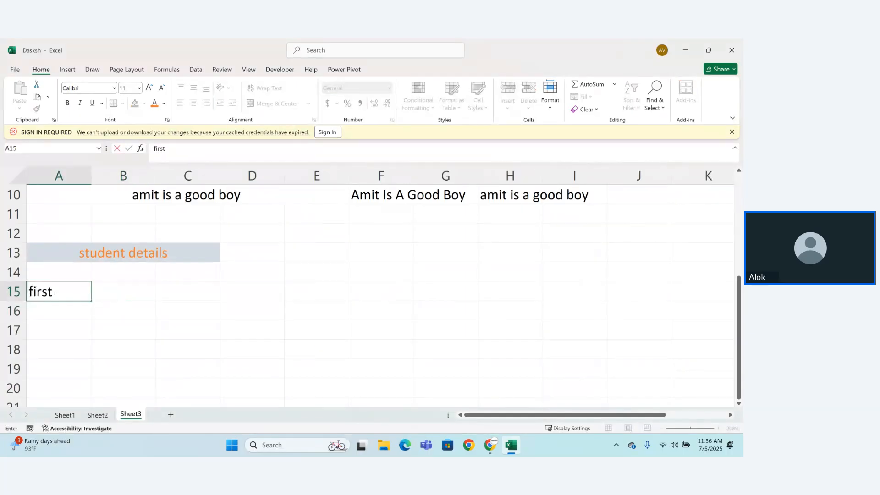
text(_name)
key(Return)
key(Up)
key(Right)
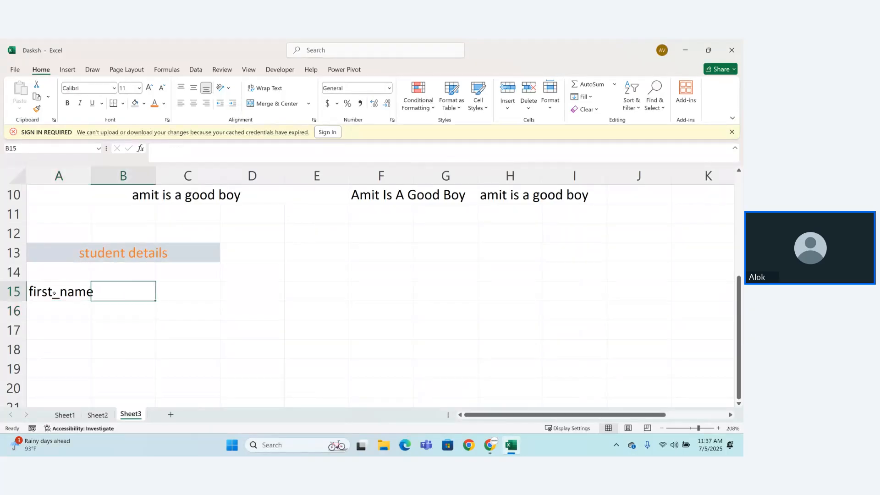
text(Lastr_)
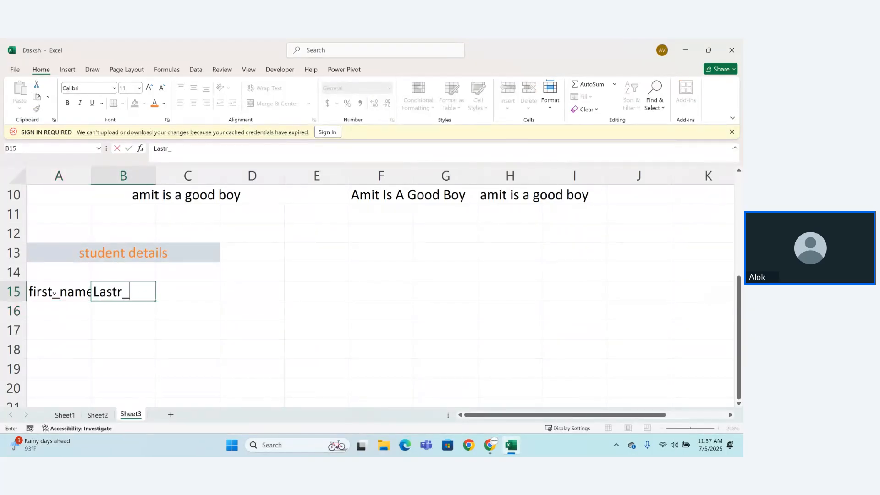
text(name)
key(Tab)
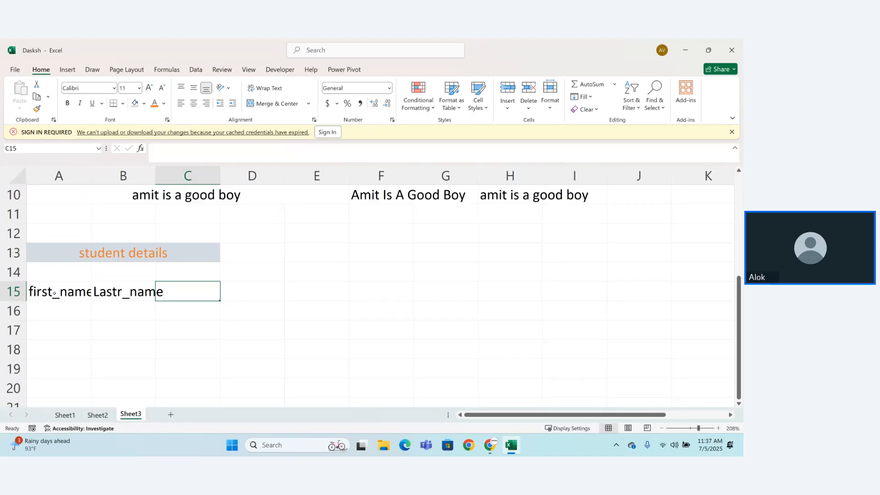
Step: Enter the column headers Age, Course and City in cells C15 to E15
text(Age)
key(Tab)
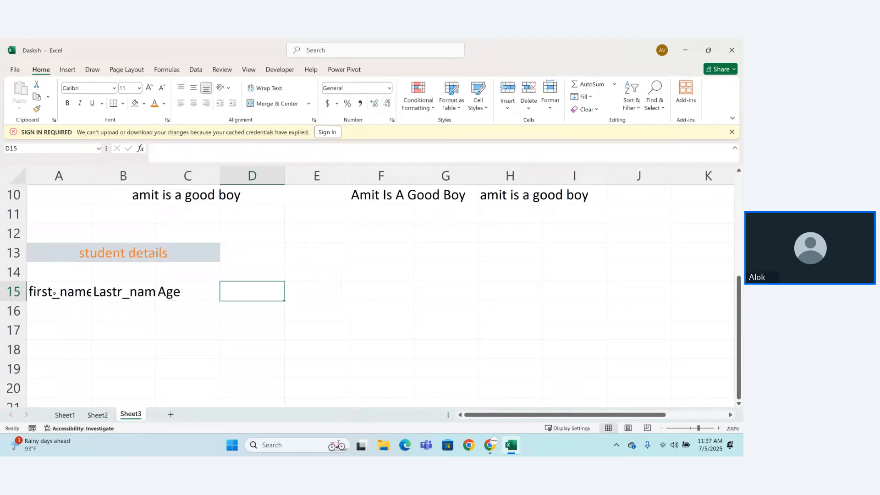
text(Course)
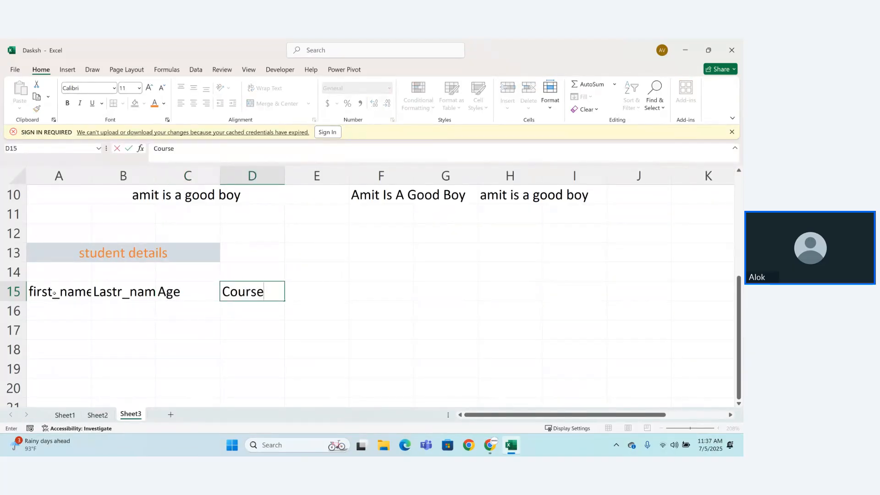
key(Tab)
text(Cou)
key(BackSpace)
key(BackSpace)
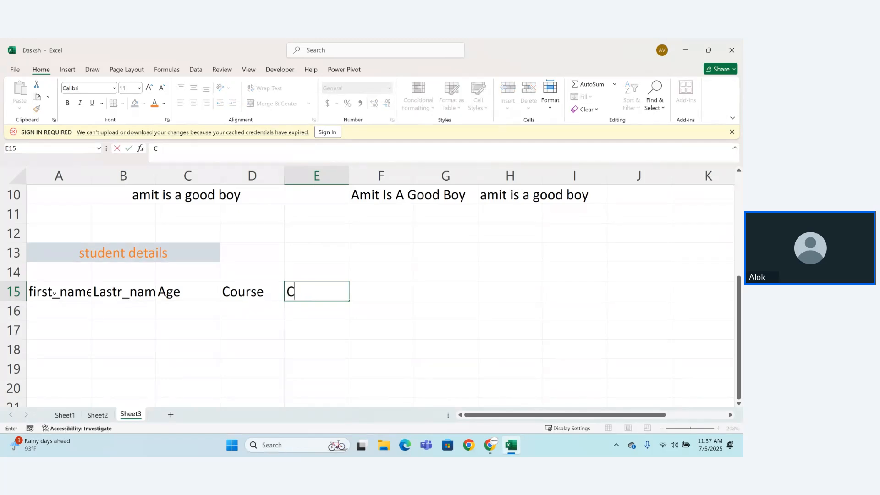
text(ity)
key(Return)
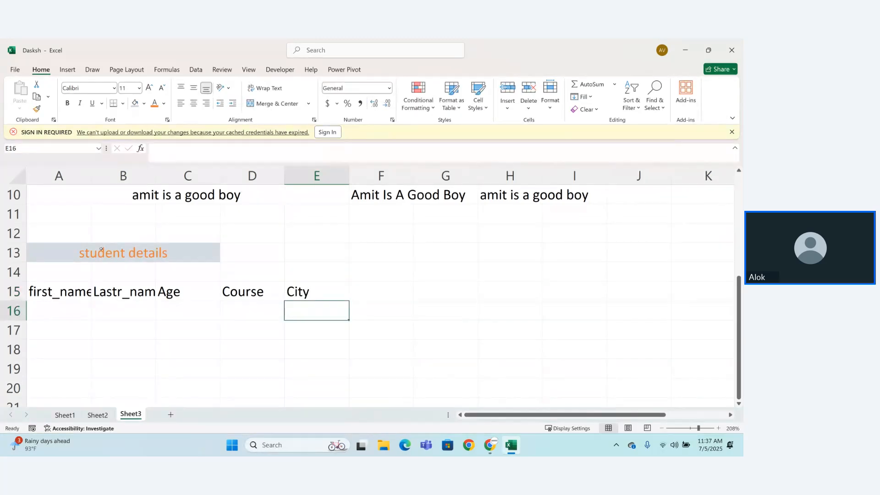
Step: AutoFit the widths of columns A and B to their header text
double_click(91, 175)
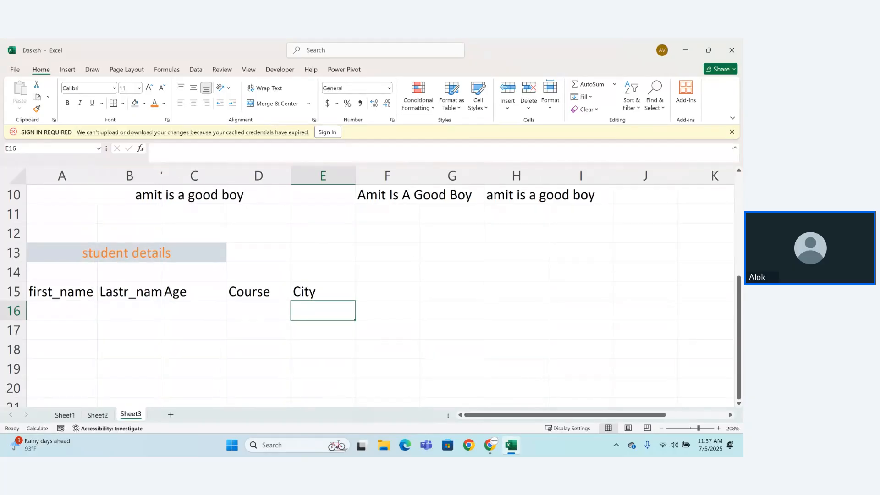
double_click(161, 175)
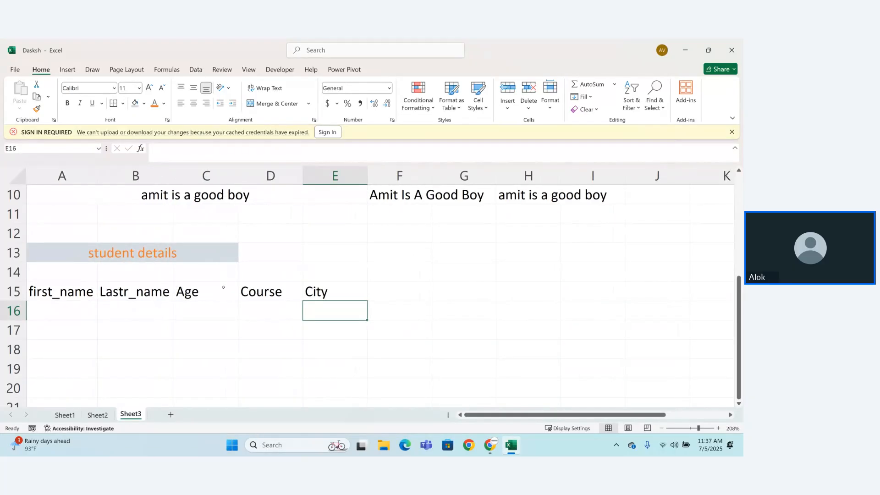
double_click(202, 292)
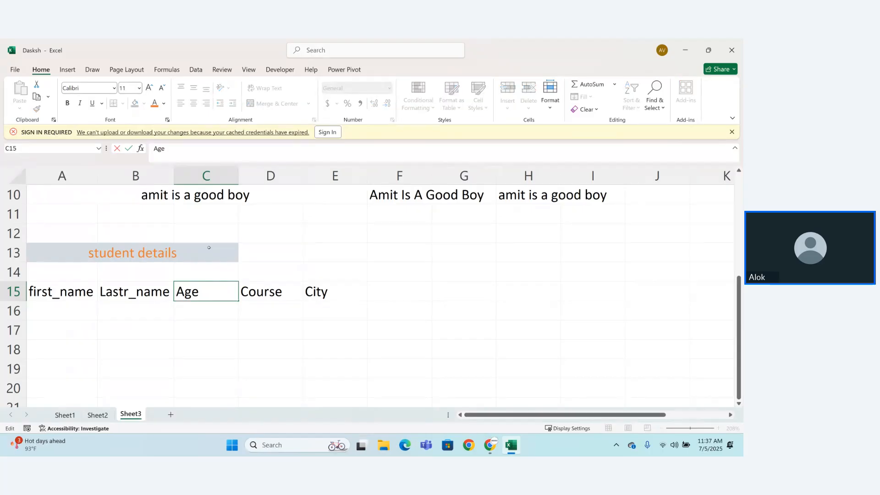
click(175, 336)
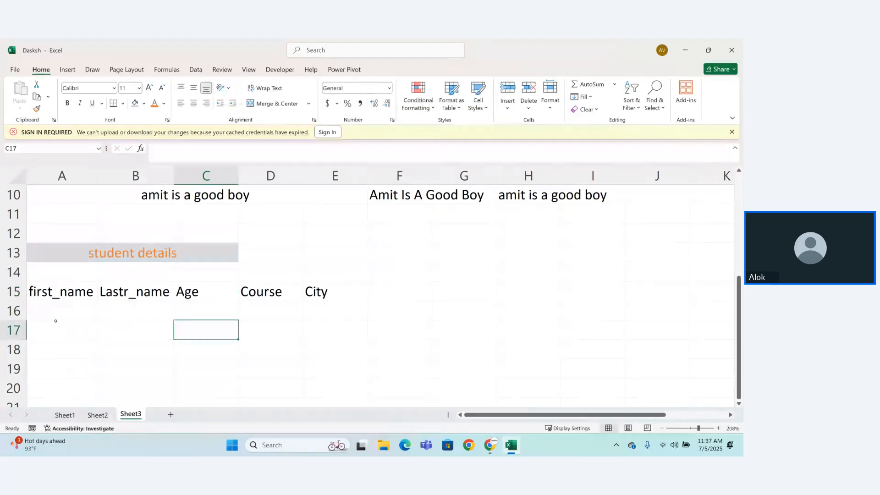
Step: Give the column headers in A15:E15 orange text and a light blue-gray fill
drag(41, 292, 319, 288)
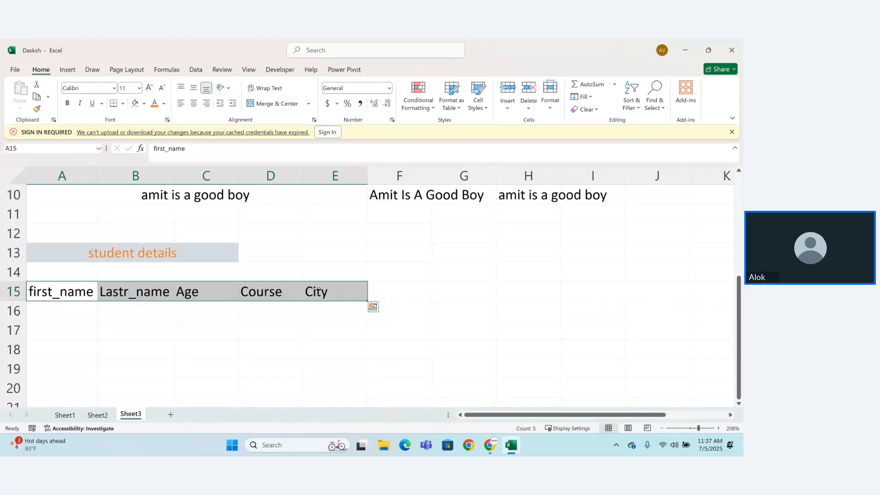
click(155, 103)
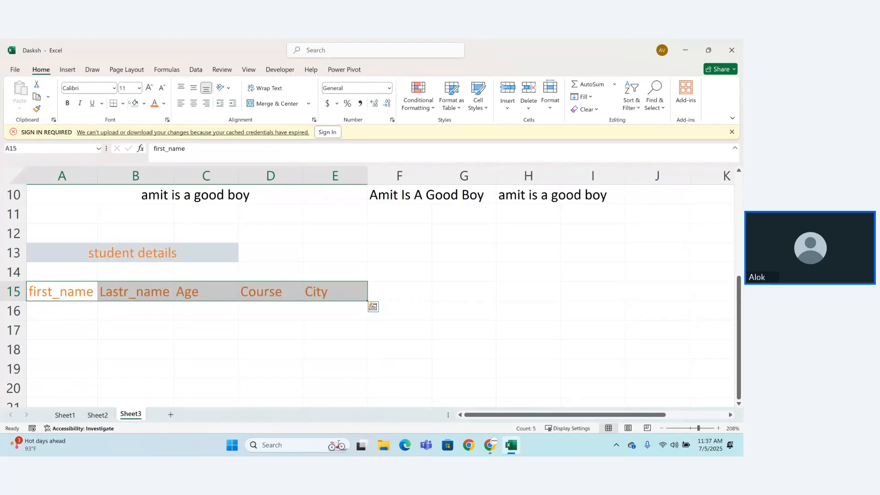
click(135, 103)
click(45, 348)
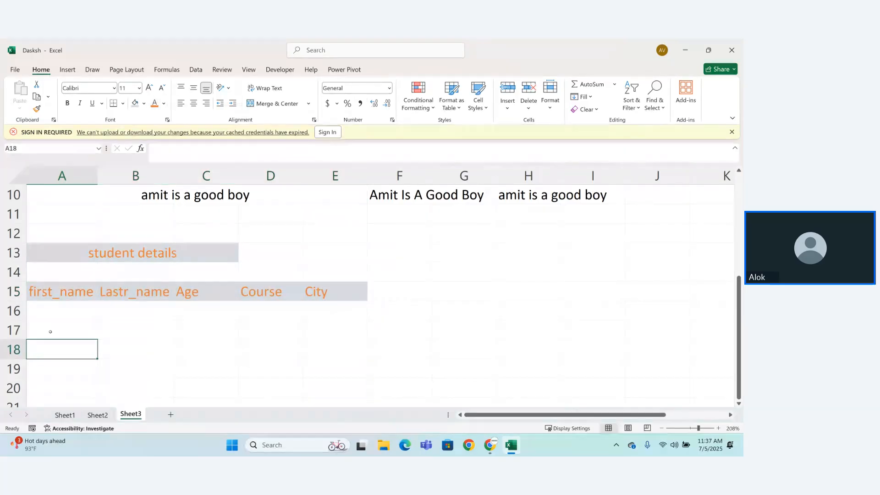
Step: Enter "late" in A17 as the first student's first_name entry
click(51, 332)
text(Ait)
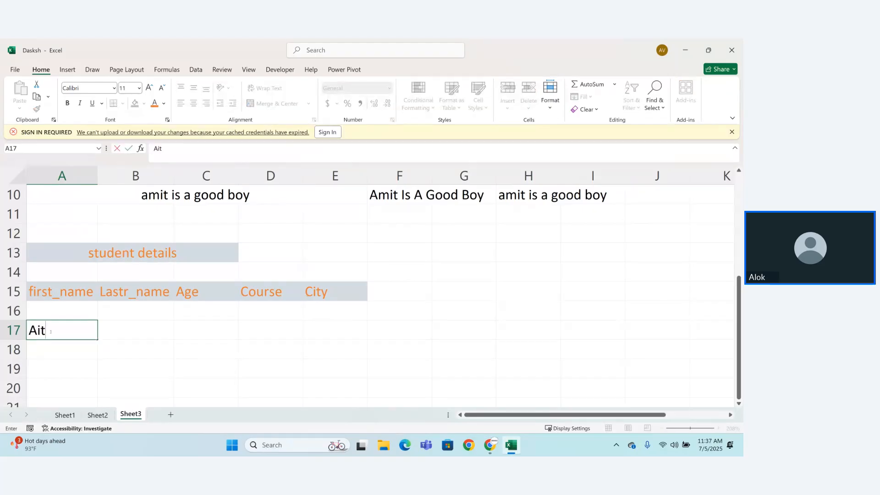
key(BackSpace)
key(BackSpace)
text(m)
key(BackSpace)
key(BackSpace)
text(late)
key(Tab)
key(Tab)
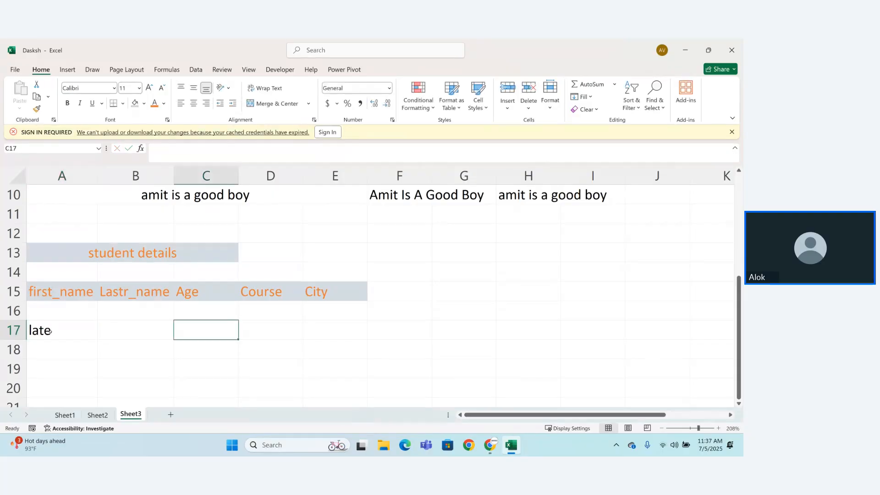
Step: Enter the first student's two-word last name in B17, entirely in lowercase
key(Left)
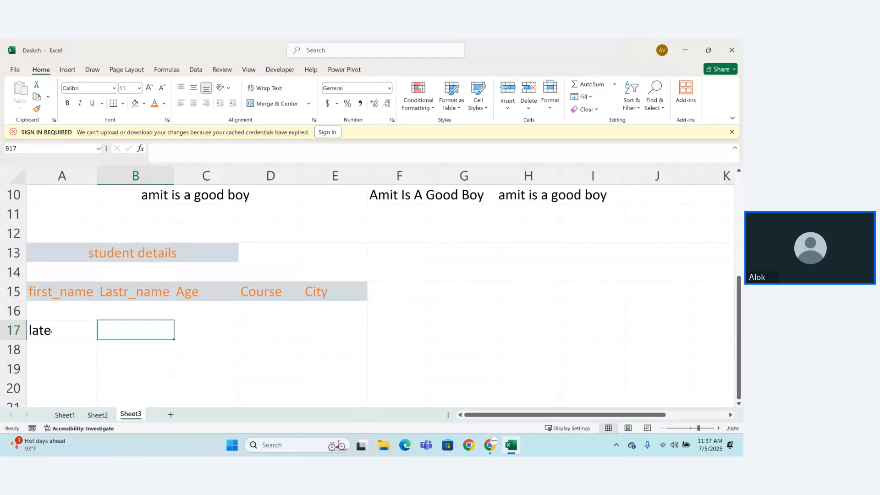
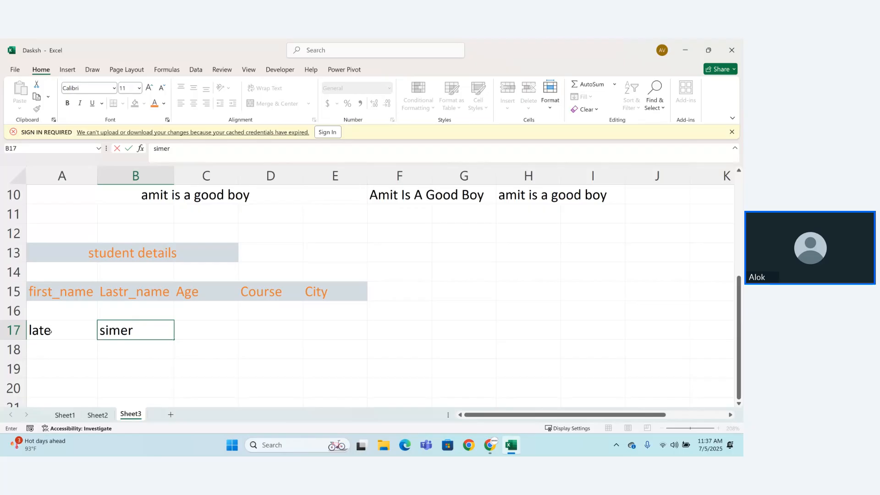
key(Return)
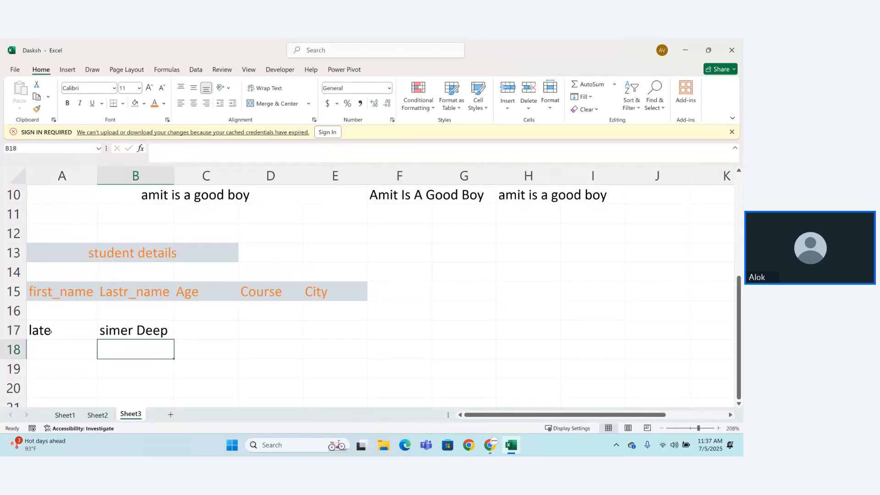
double_click(141, 331)
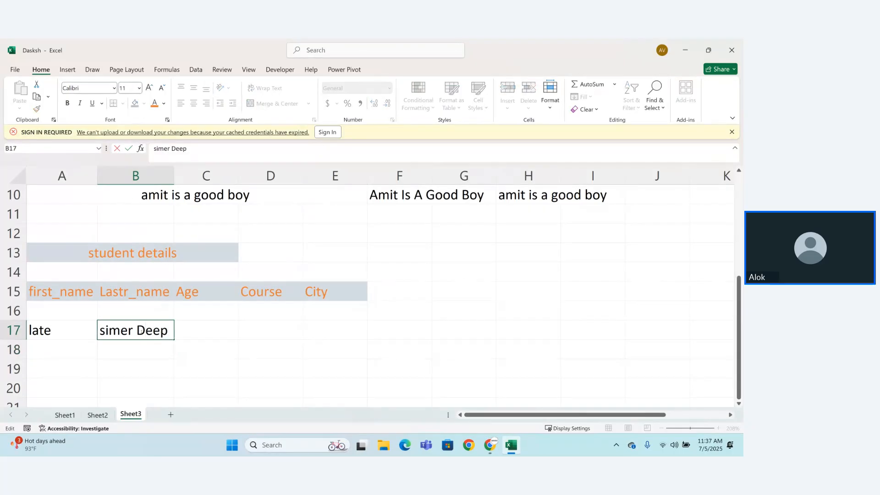
key(BackSpace)
text(d)
key(Return)
Step: Enter the first student's age 90 in C17 and course Excel in D17
click(195, 322)
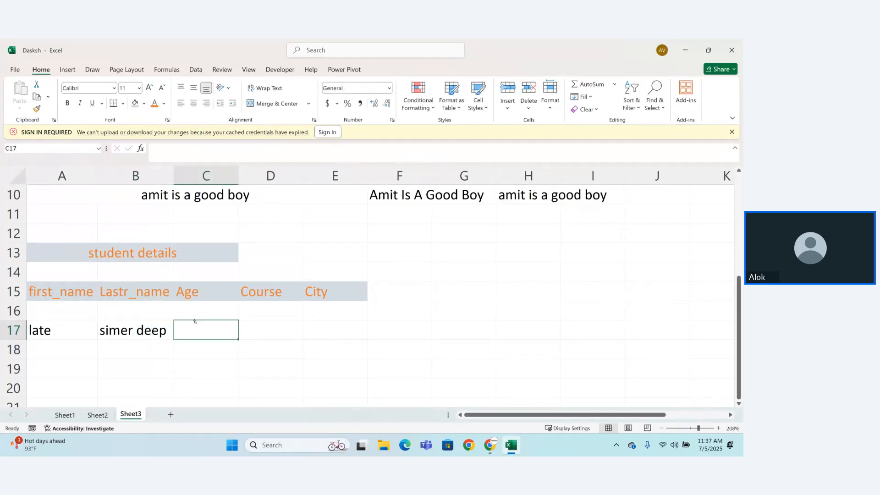
text(90)
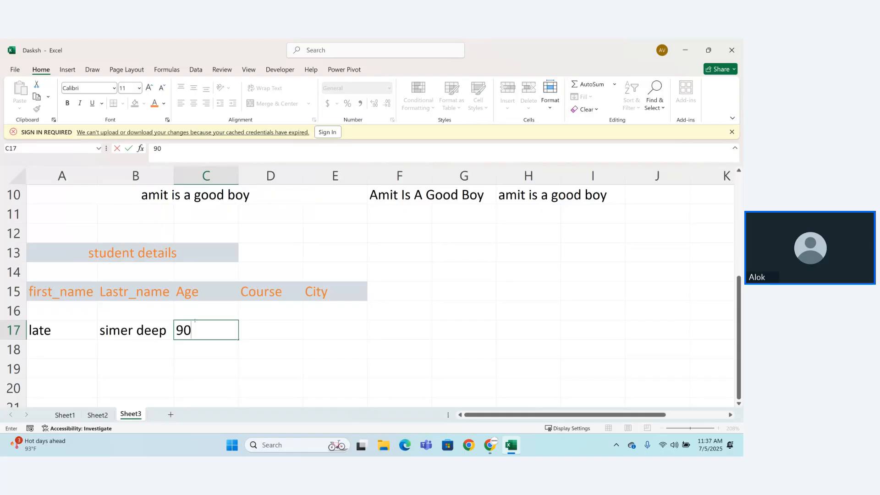
key(Tab)
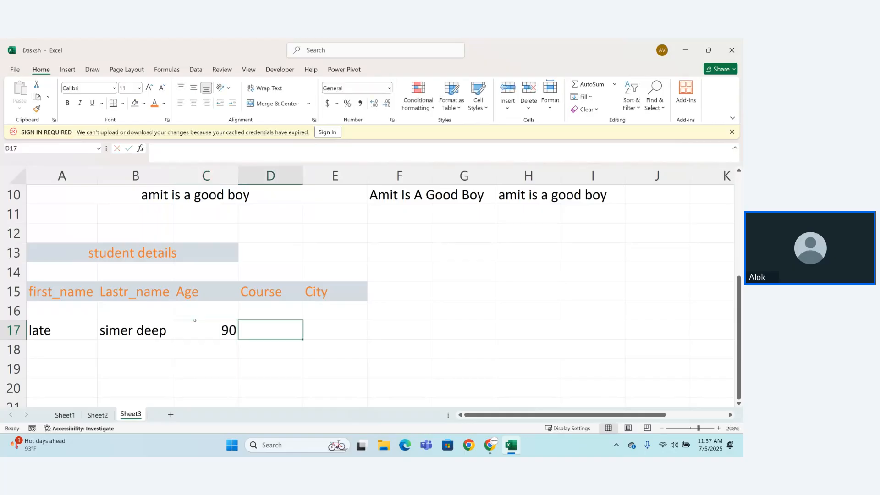
text(Excel)
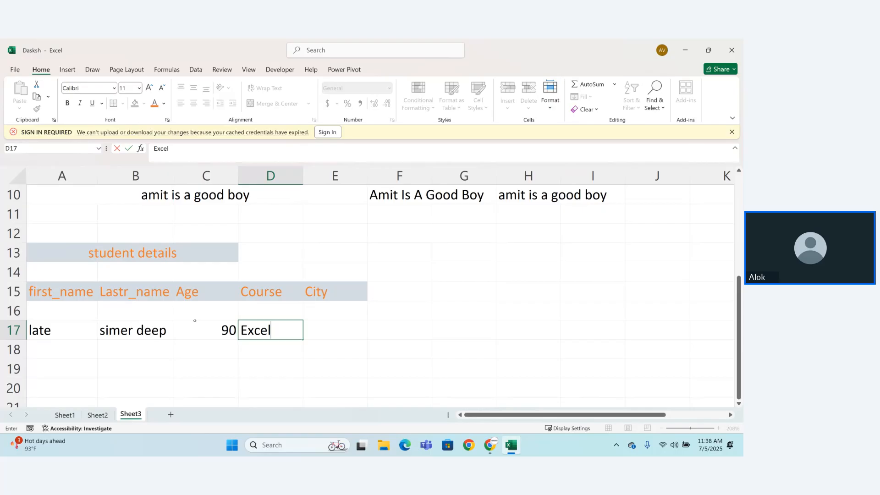
key(Return)
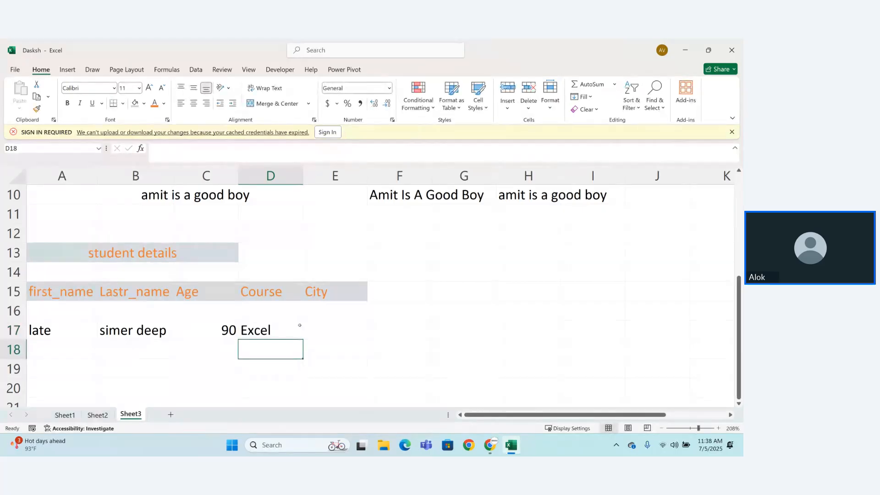
Step: Enter the city delhi, in lowercase, for the first student in E17
click(332, 329)
text(De)
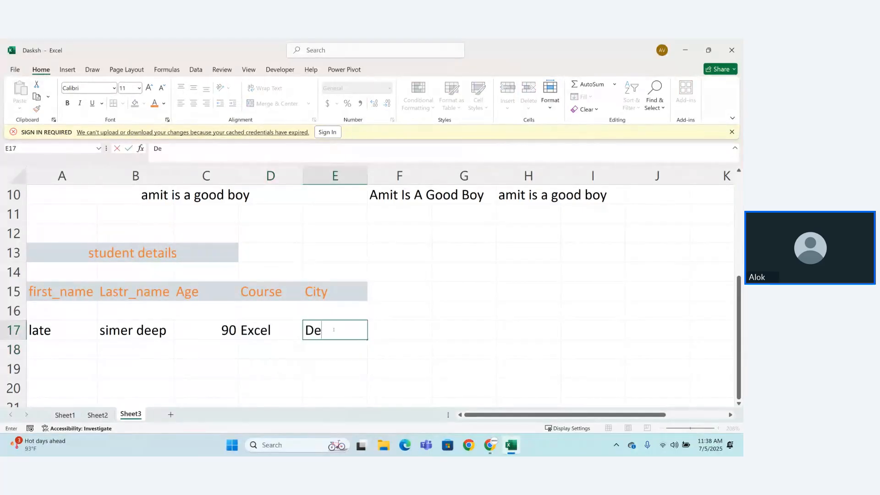
text(l)
key(BackSpace)
key(BackSpace)
key(BackSpace)
text(delhi)
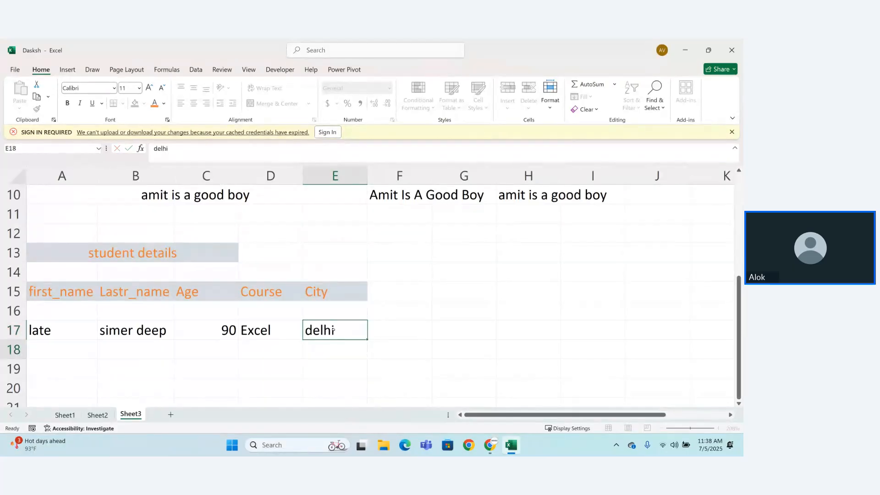
key(Return)
Step: Enter the second student's first name in A18, last name in B18 and age 26 in C18
click(42, 353)
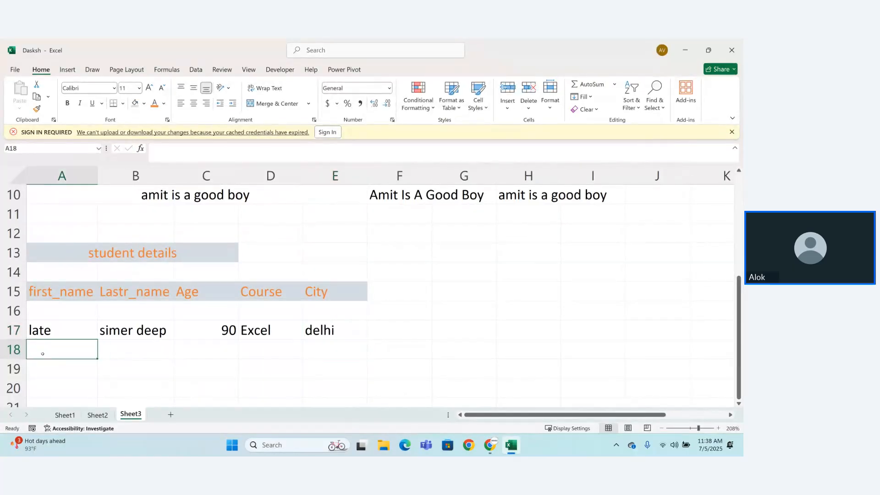
key(Tab)
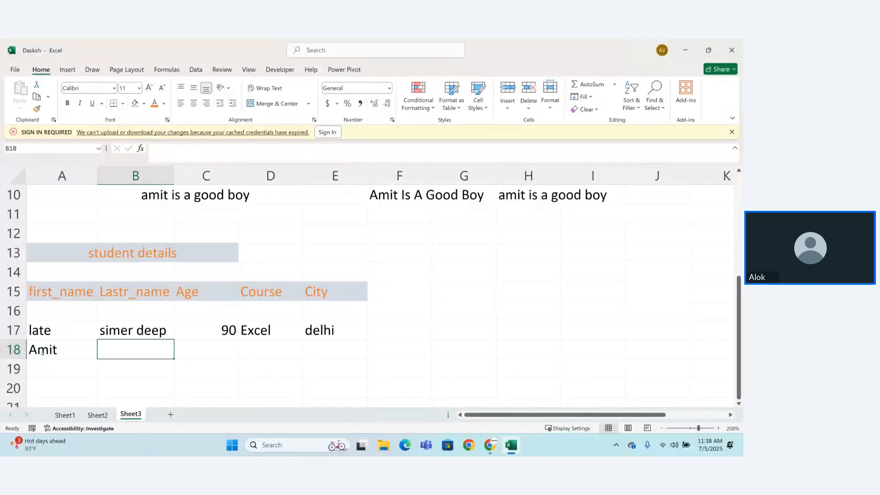
key(Tab)
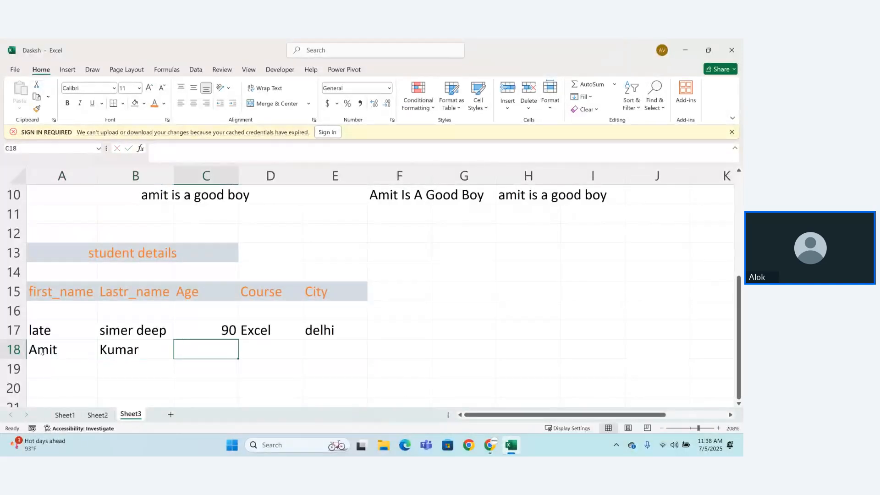
text(26)
key(Return)
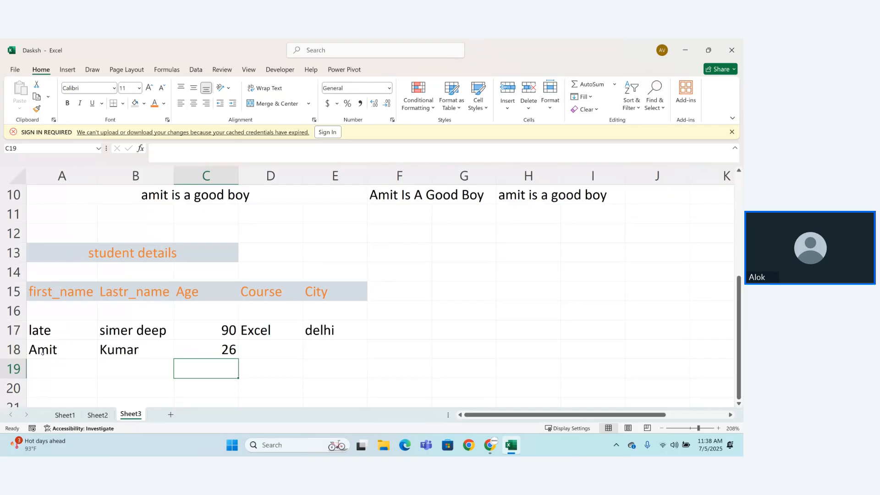
Step: Complete the second student's row with the course python in D18 and the city noida in E18
key(Page_Up)
key(Down)
key(Down)
key(Down)
key(Down)
key(Down)
key(Down)
key(Down)
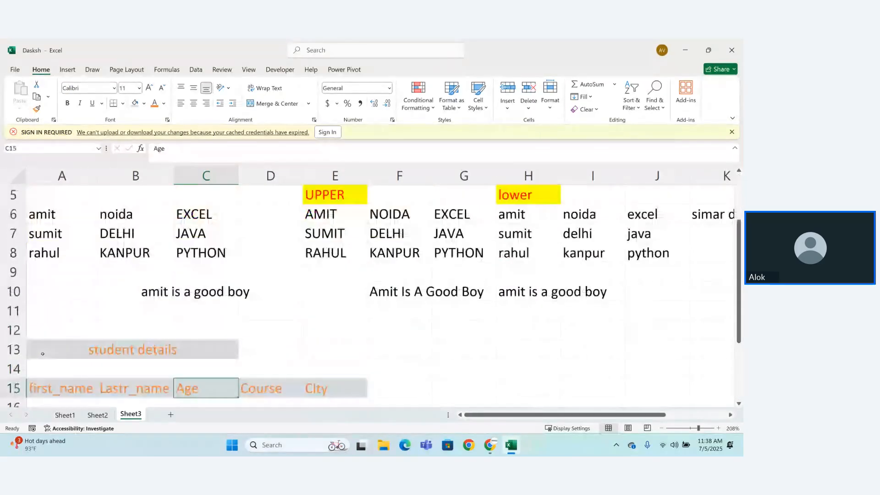
key(Down)
key(Down)
key(Down)
key(Down)
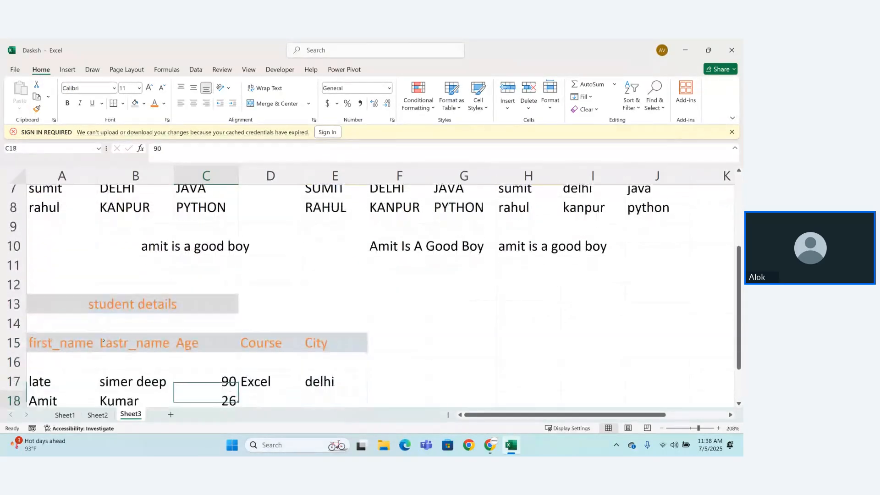
click(249, 370)
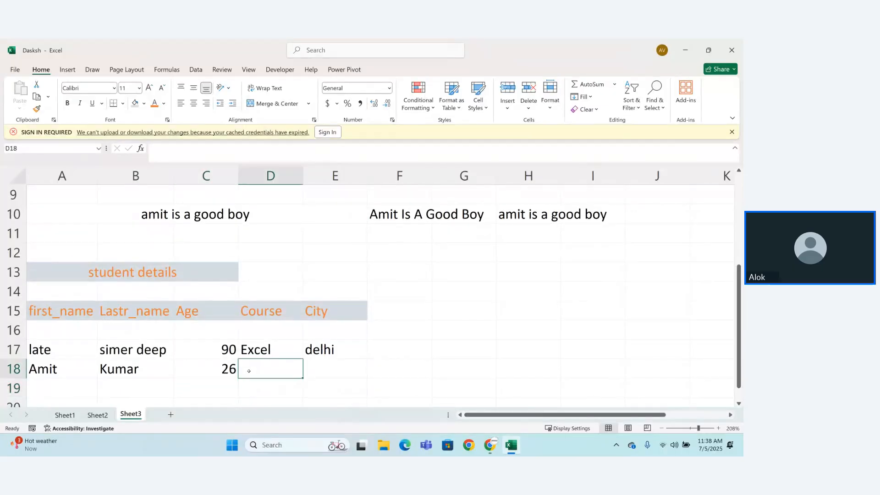
text(python)
key(Tab)
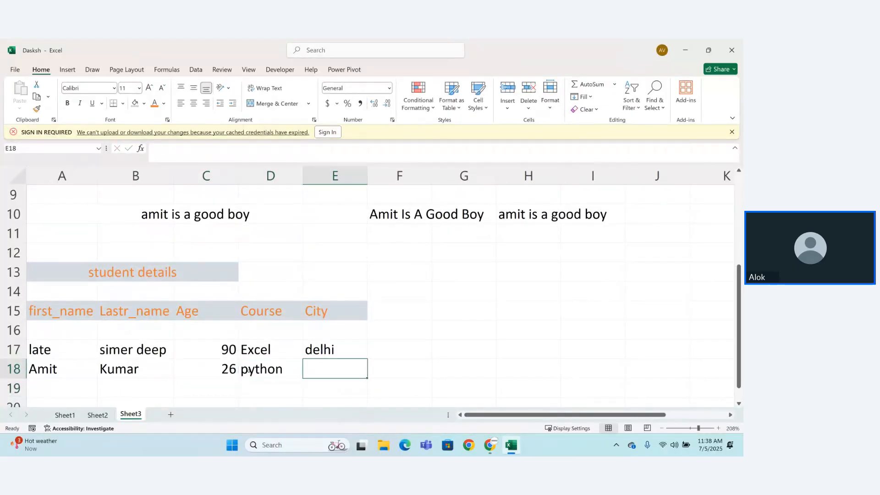
text(noida)
key(Tab)
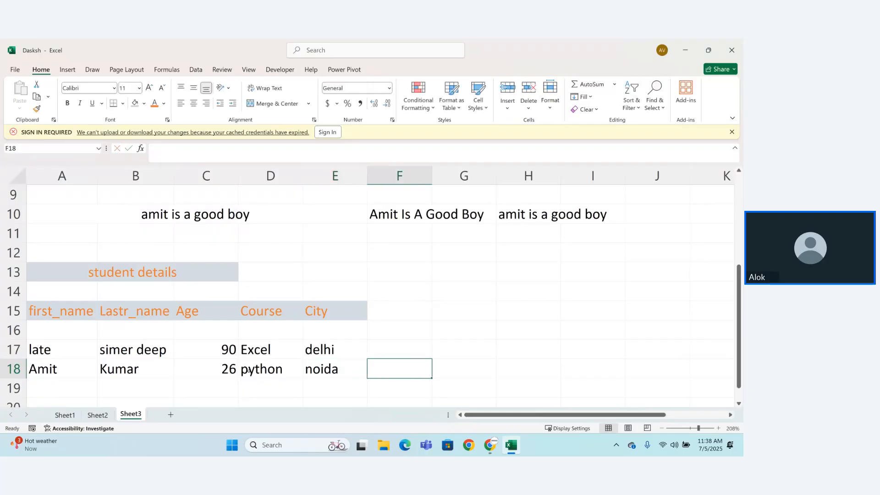
Step: Enter the third student's first name in A19 and last name in B19
click(60, 382)
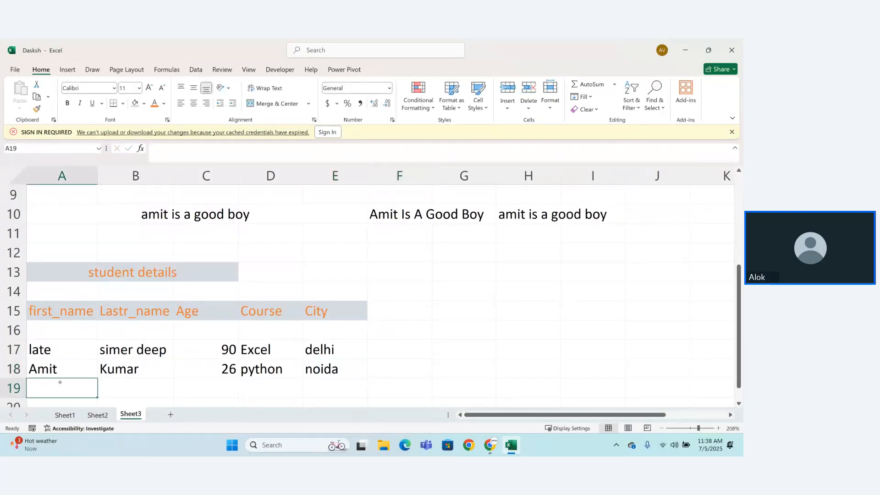
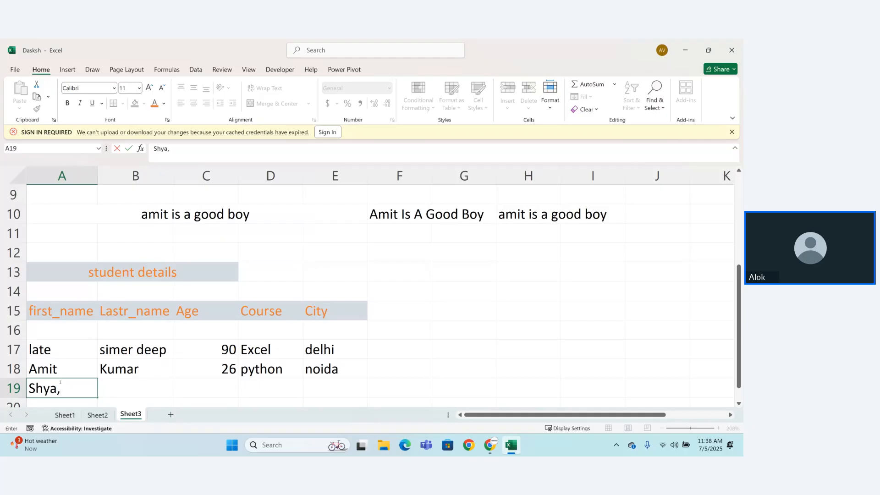
key(Tab)
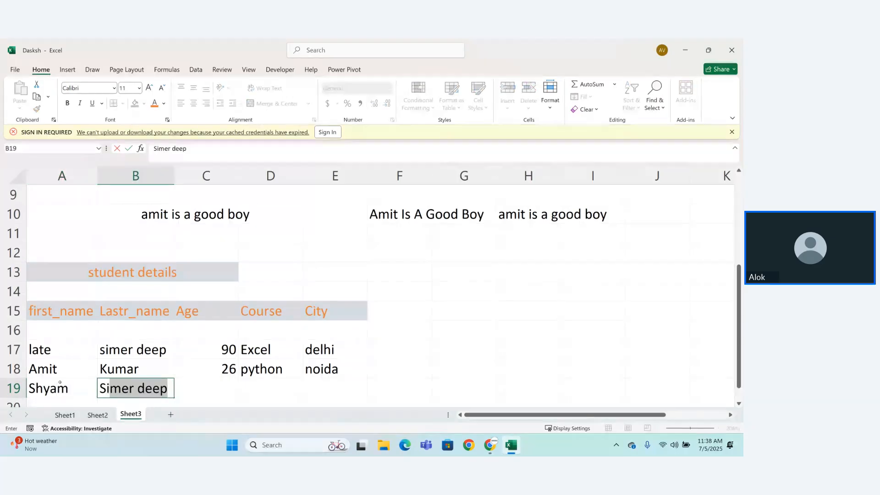
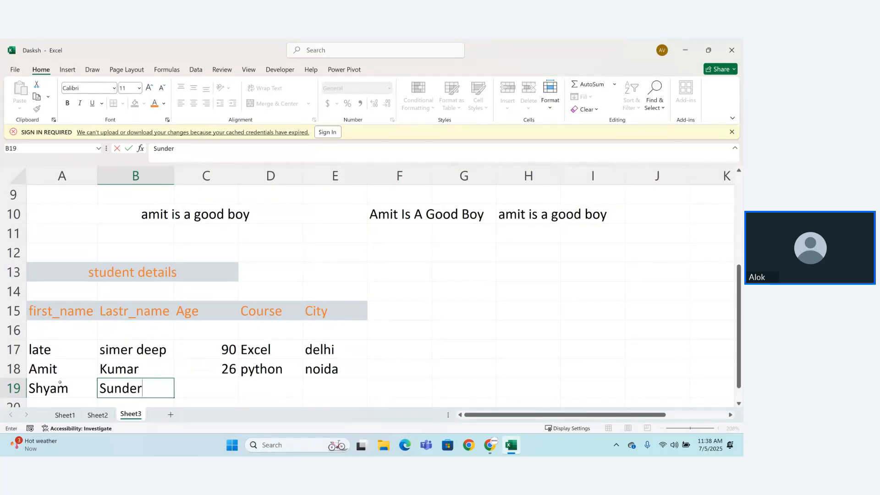
key(Tab)
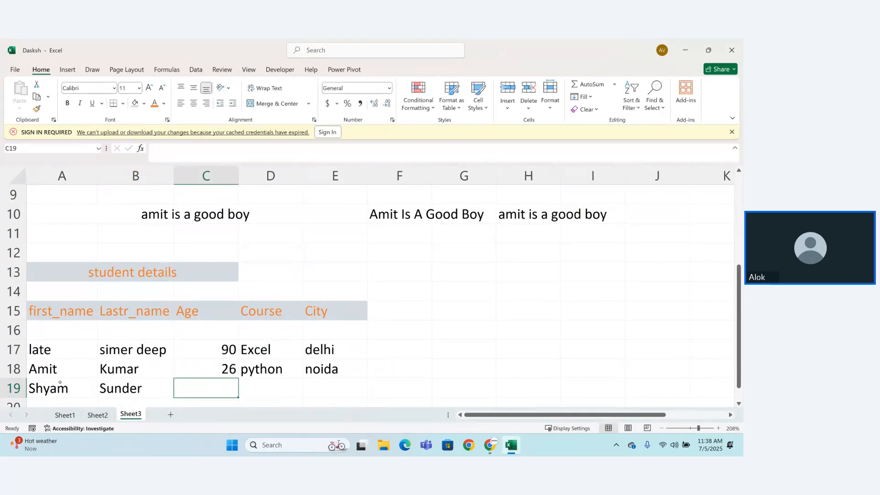
Step: Complete the third student's row with age 78, course java and city up in C19 to E19
text(78)
key(Tab)
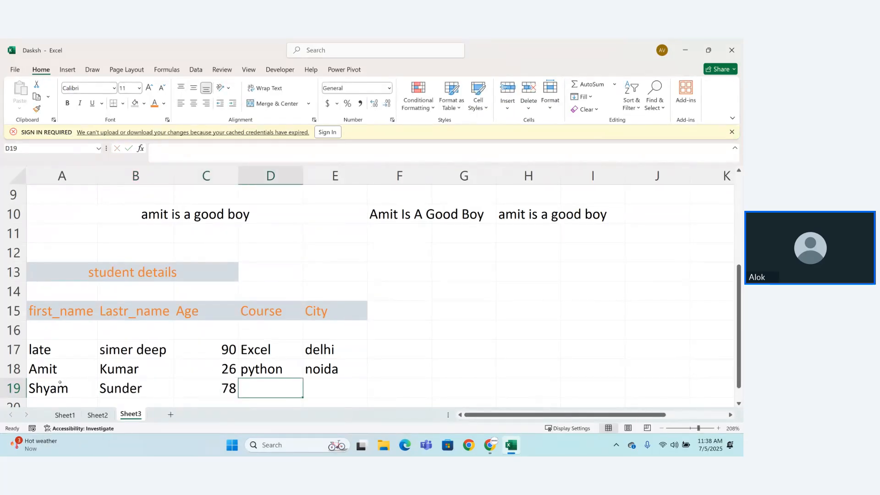
text(java)
key(Tab)
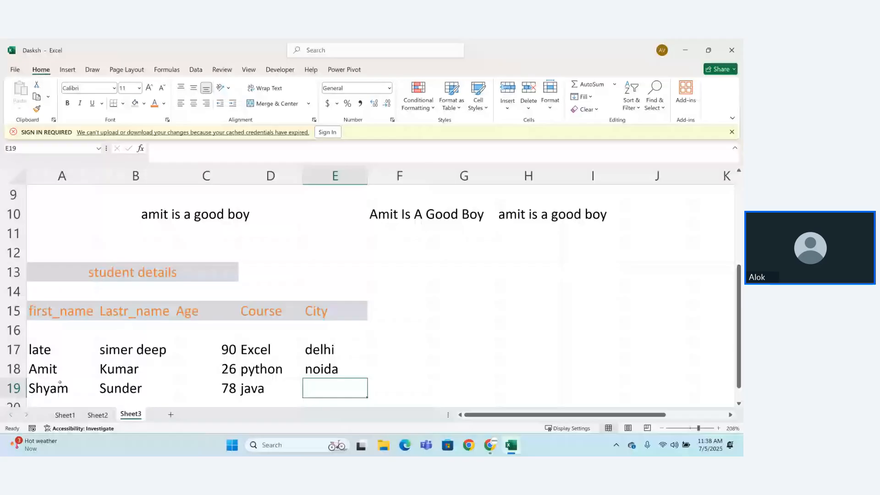
text(uo)
key(BackSpace)
text(p)
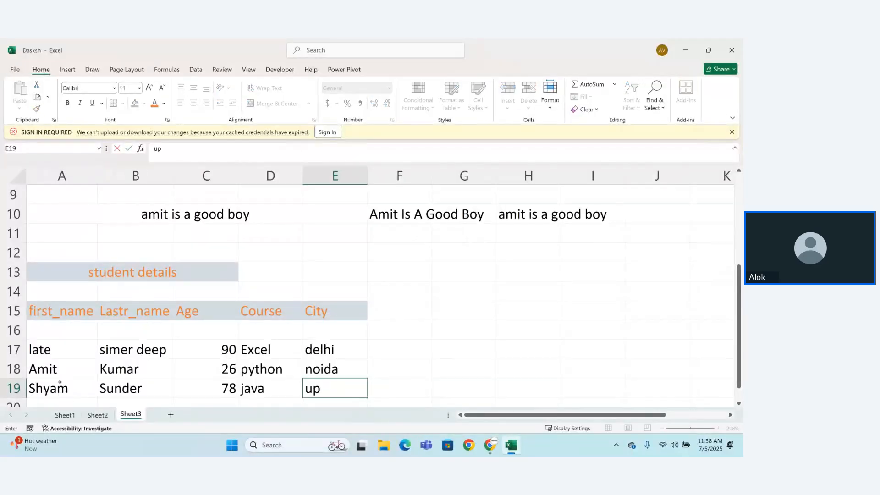
key(Tab)
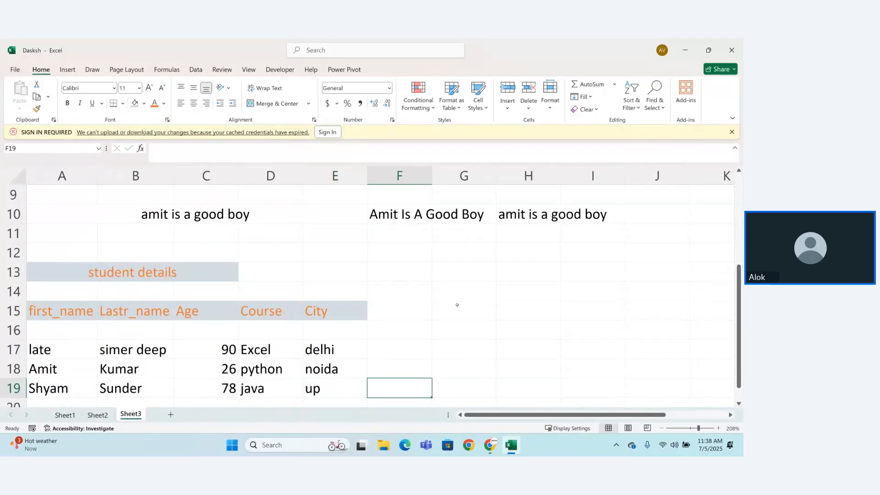
drag(739, 330, 743, 358)
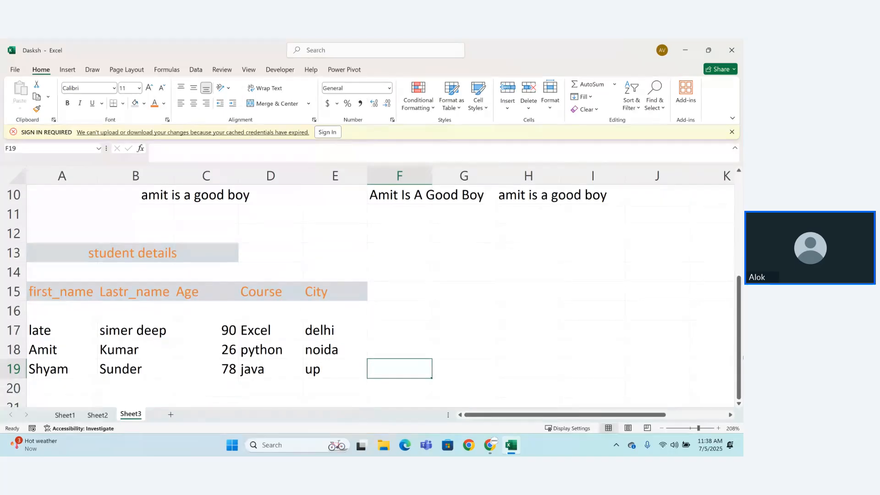
Step: Add the column header full_name in F15, next to the City header
click(397, 287)
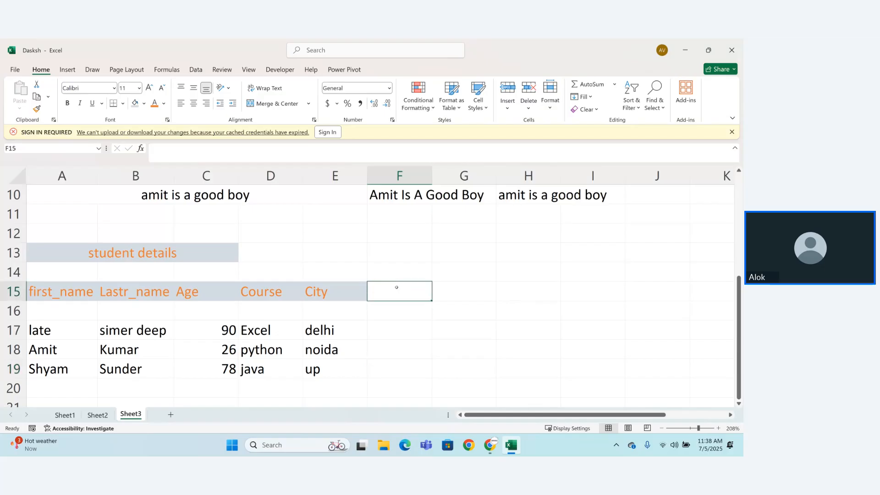
text(full)
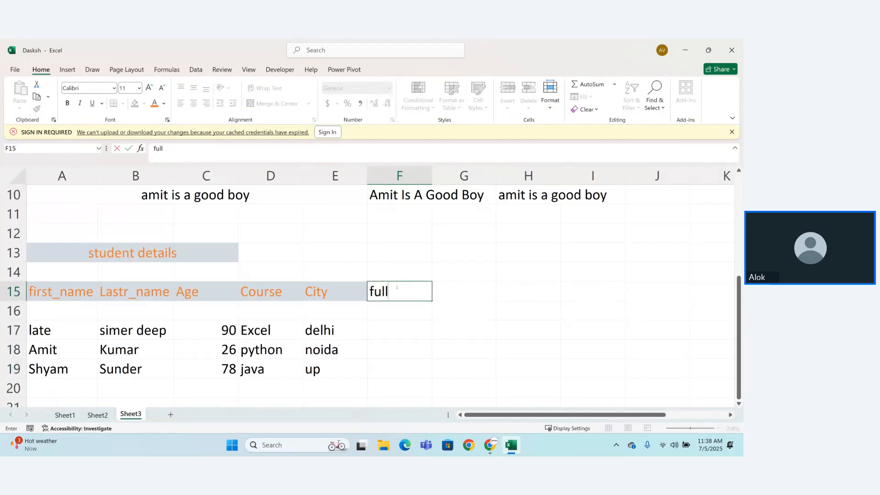
text(_name)
key(Return)
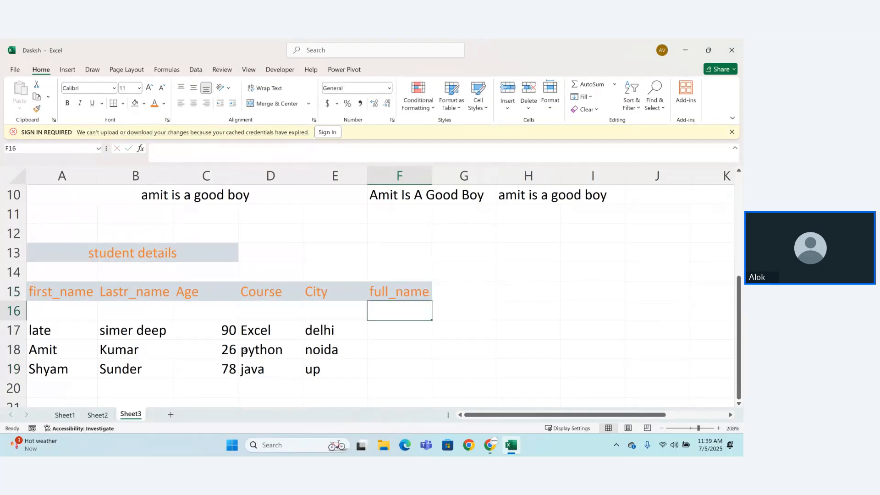
Step: Set the first student's age in C17 to 20 and the third student's age in C19 to 28
double_click(221, 329)
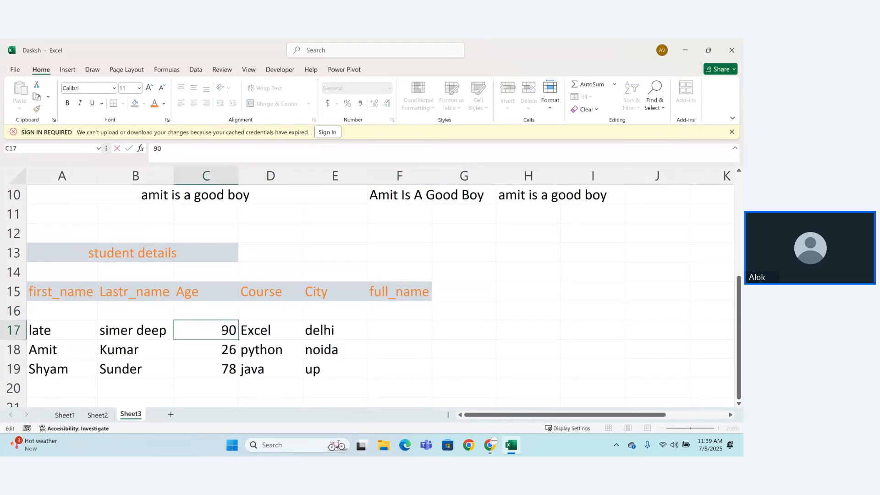
key(BackSpace)
text(2)
click(230, 342)
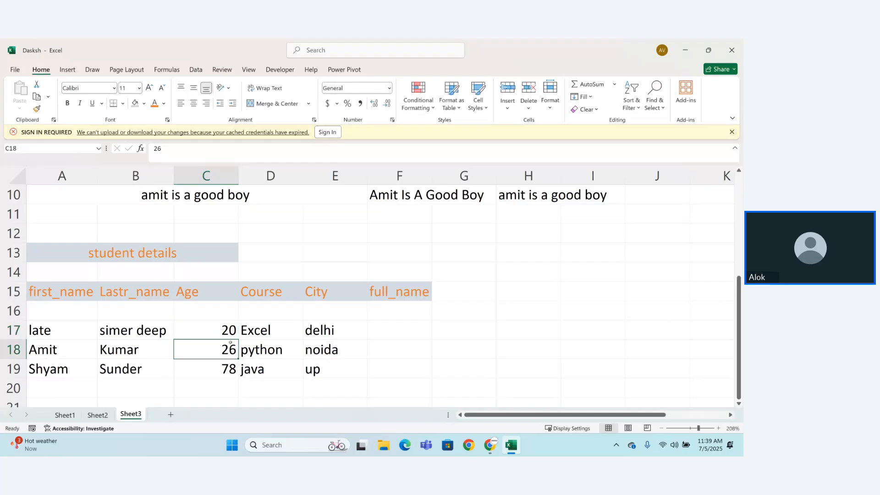
double_click(227, 366)
key(BackSpace)
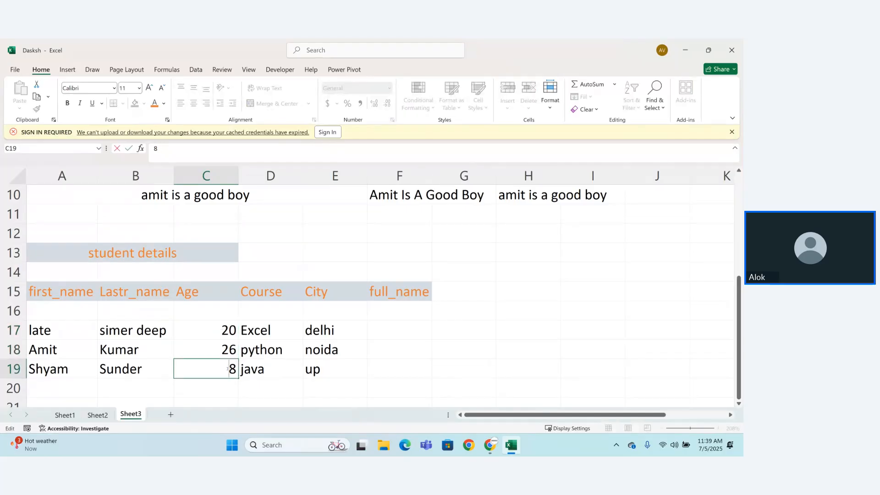
text(2)
key(Return)
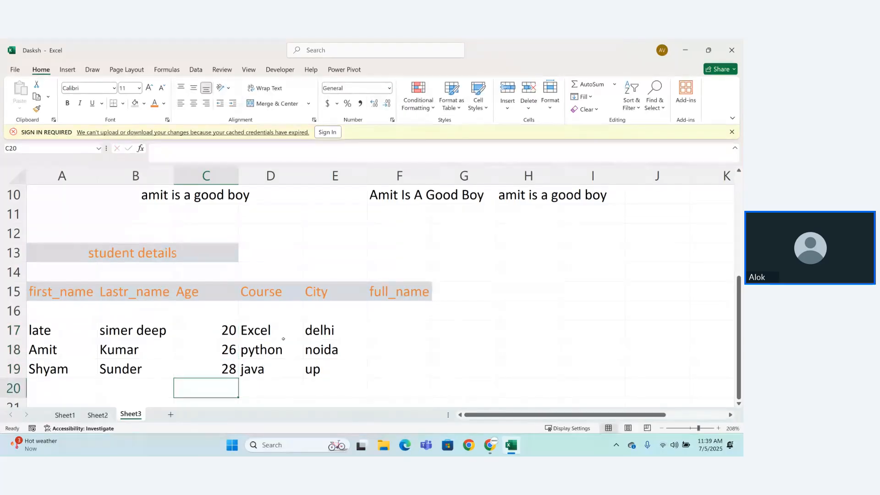
Step: Shorten the first student's last name in B17 to its second word, without a leading space
click(70, 331)
double_click(69, 331)
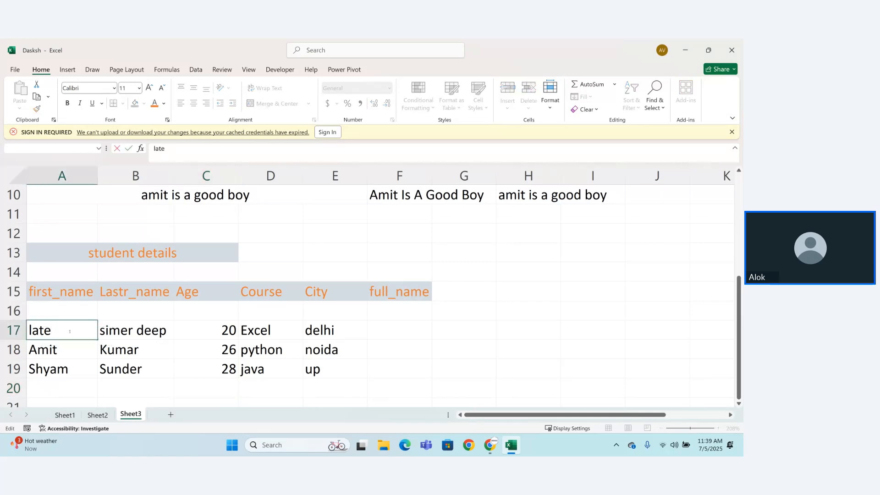
double_click(128, 331)
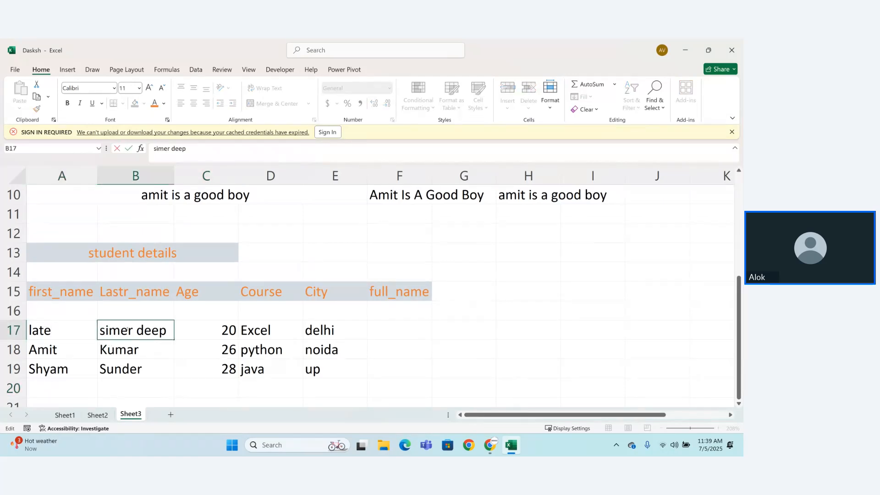
key(BackSpace)
key(BackSpace)
key(BackSpace)
key(BackSpace)
key(BackSpace)
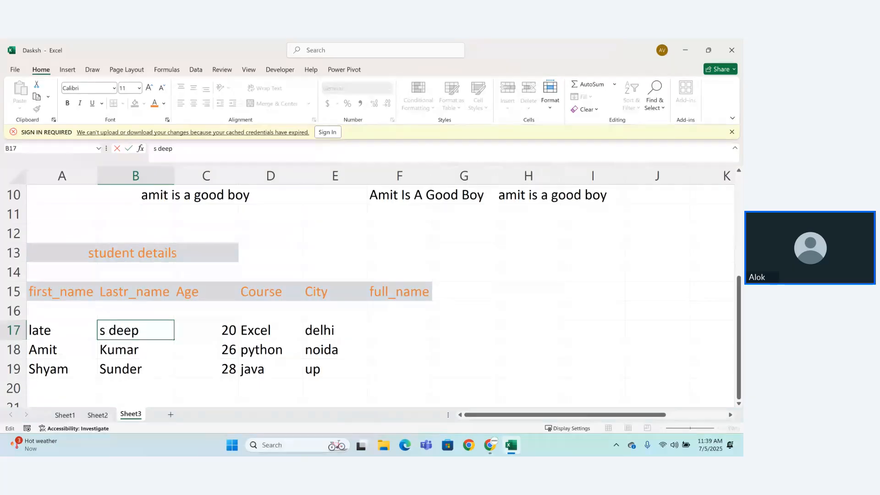
key(Return)
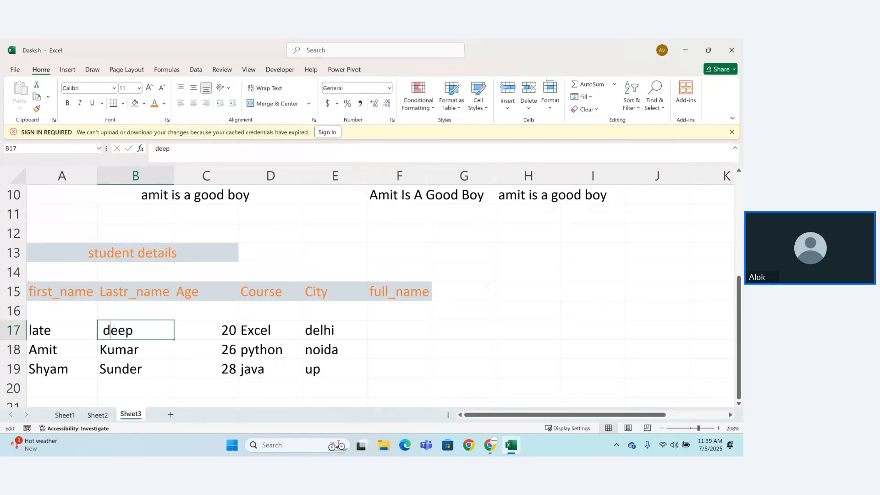
double_click(107, 324)
key(Delete)
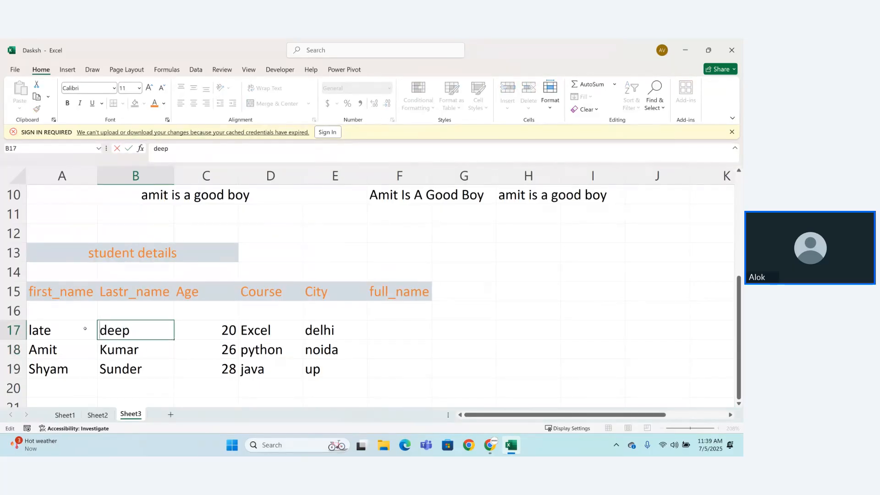
Step: Replace the first student's first name in A17 with the correct first name
click(79, 328)
key(BackSpace)
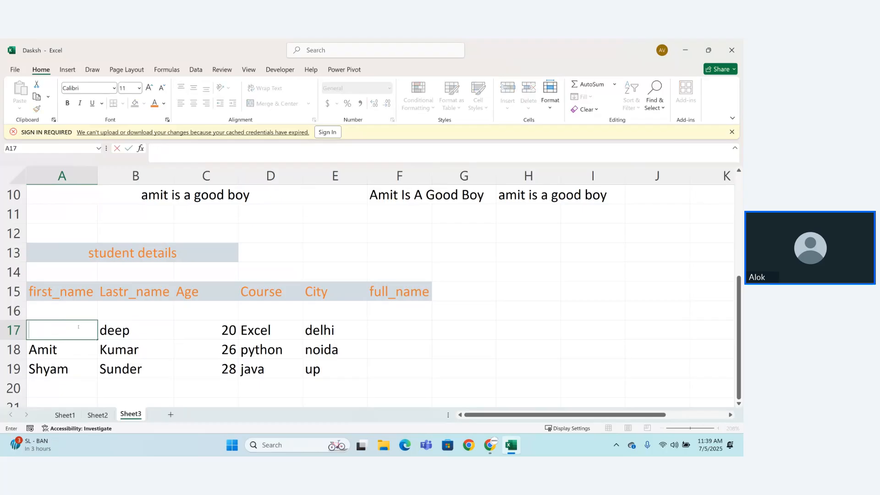
text(sumar)
key(BackSpace)
key(BackSpace)
key(BackSpace)
key(BackSpace)
text(imar)
key(Return)
click(399, 324)
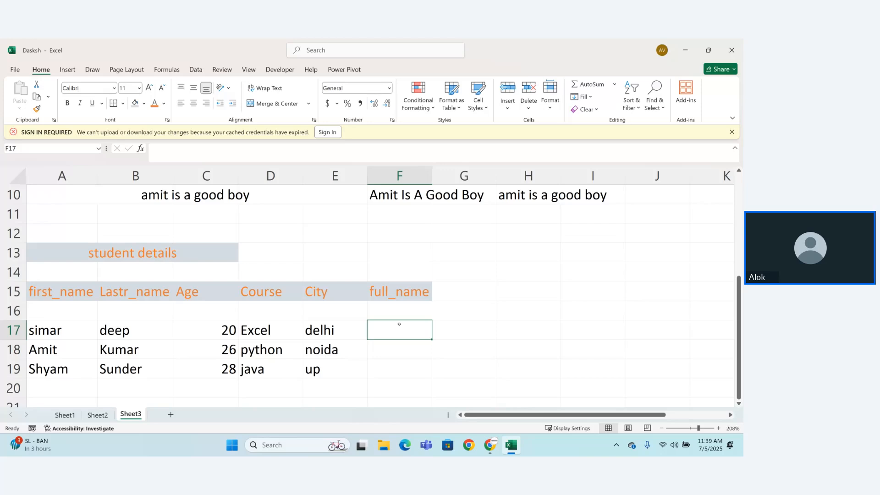
text(=)
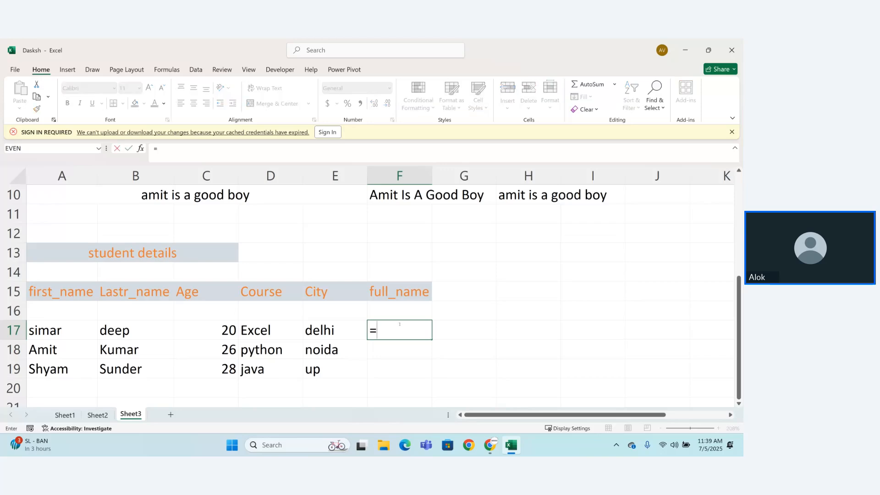
key(BackSpace)
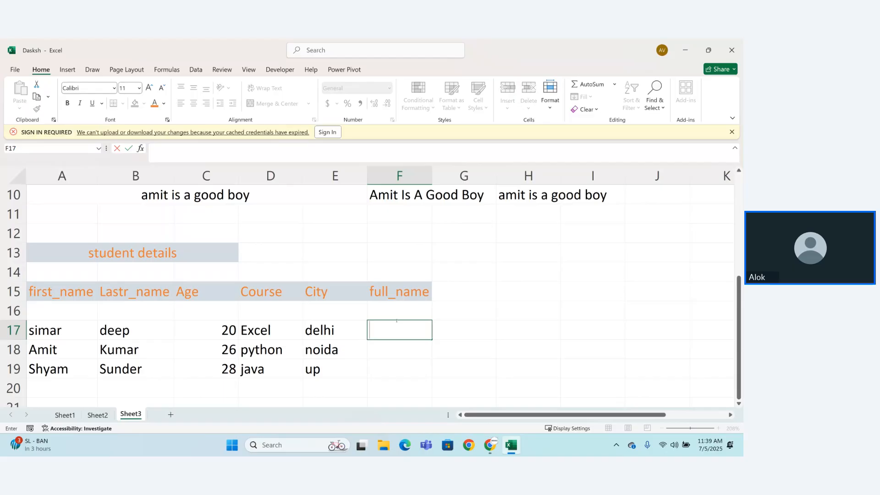
Step: Enter the label concate in F16, below the full_name header
click(392, 311)
text(c)
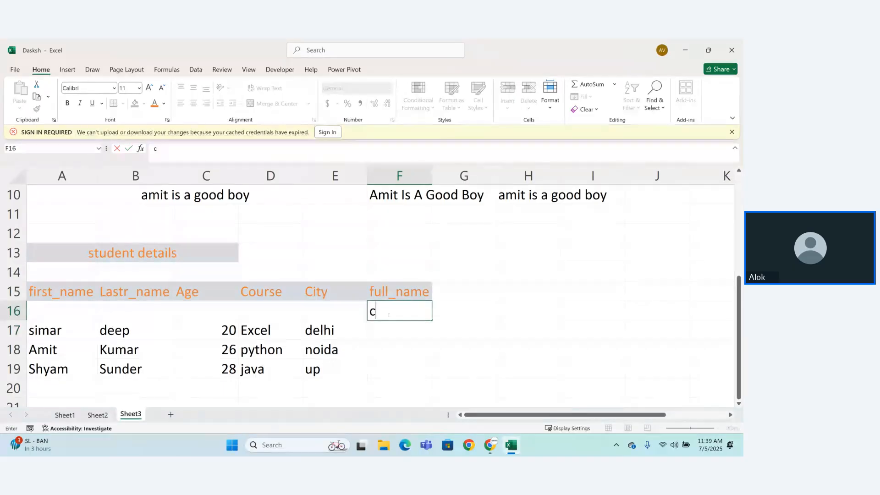
text(oncate)
key(Return)
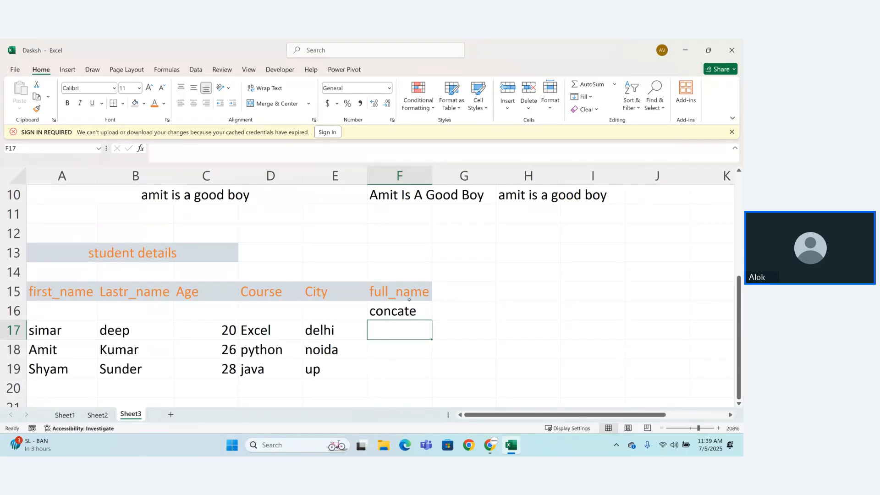
Step: Format the concate label in F16 with a yellow fill and a dark blue font colour
click(409, 306)
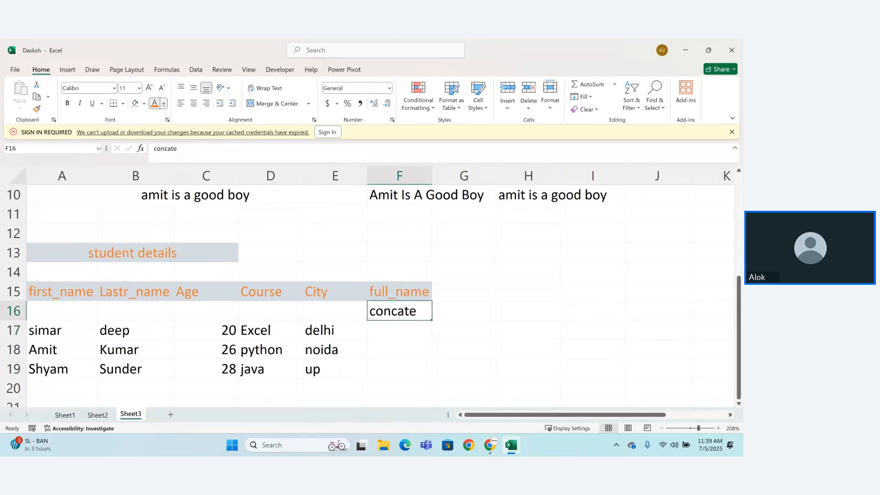
click(164, 104)
click(183, 263)
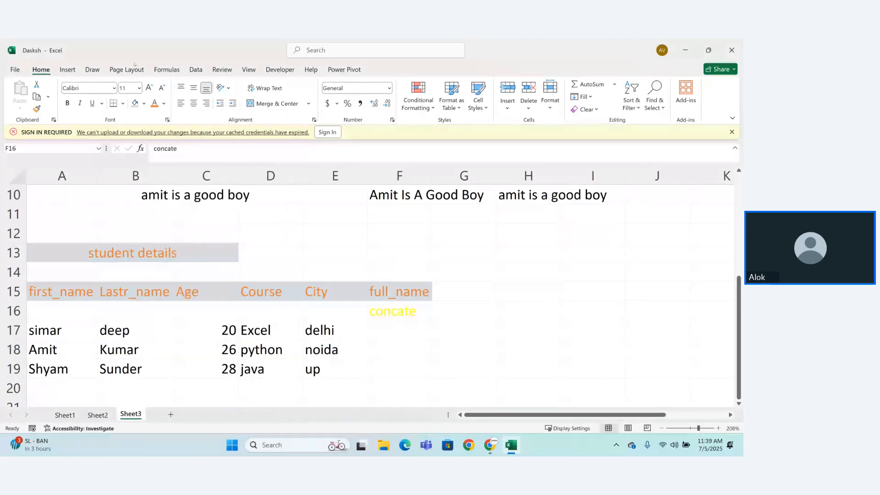
click(144, 104)
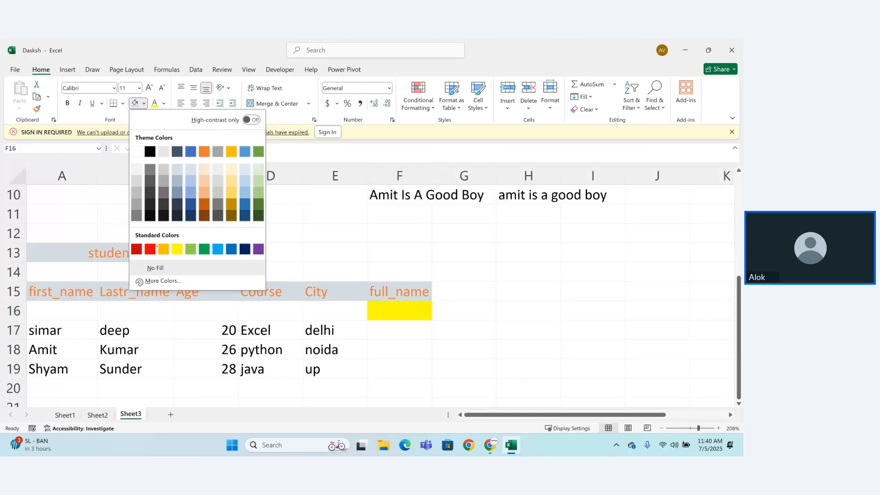
click(177, 250)
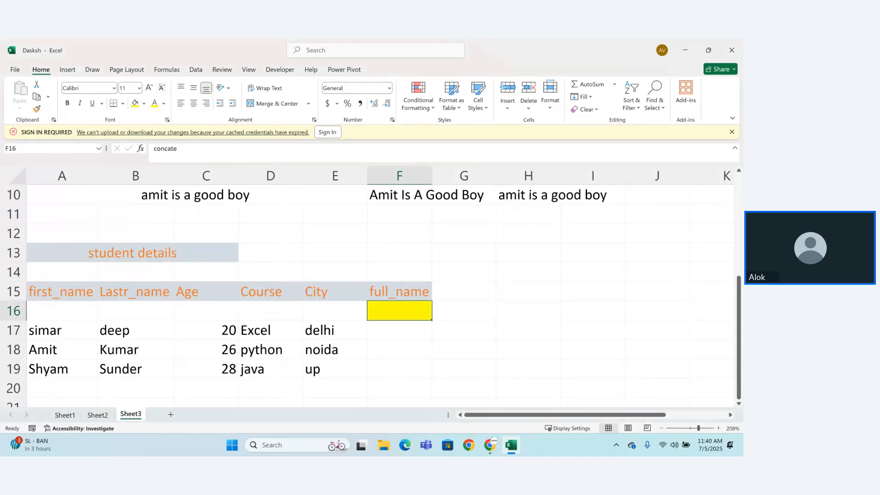
click(163, 103)
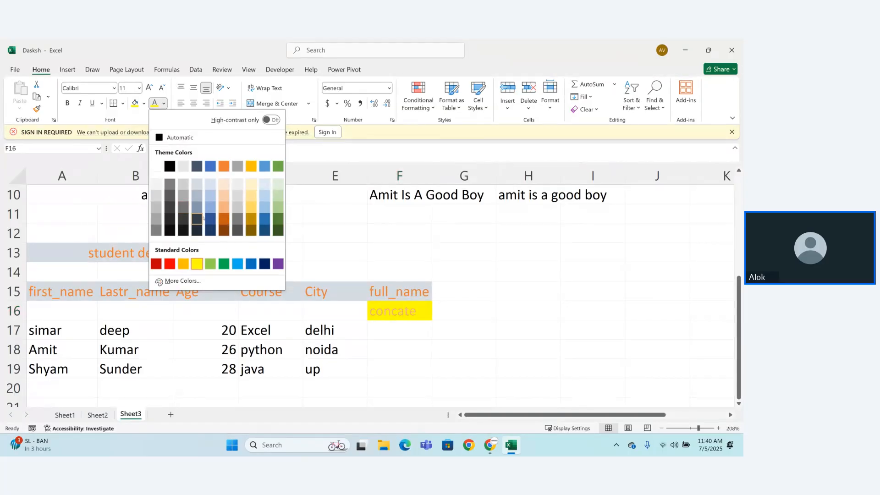
click(209, 219)
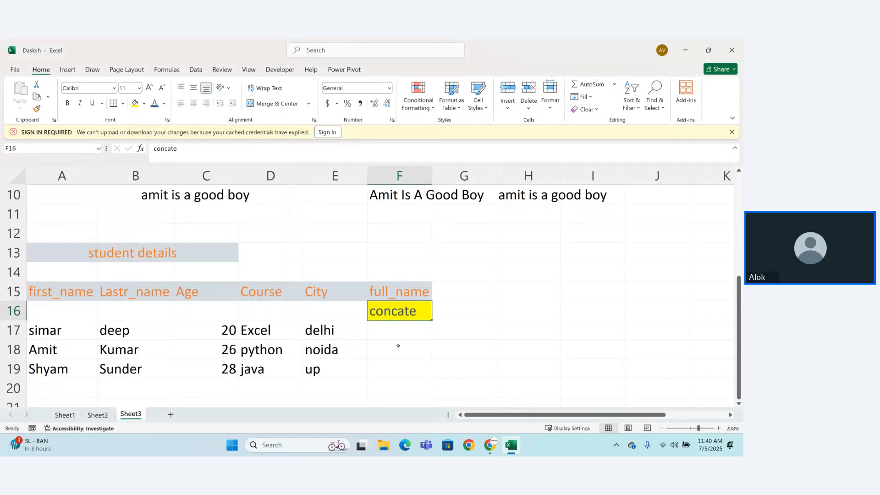
Step: Enter the formula =CONCAT(A17,B17) in F17 to join the first student's first and last names
click(398, 346)
click(397, 331)
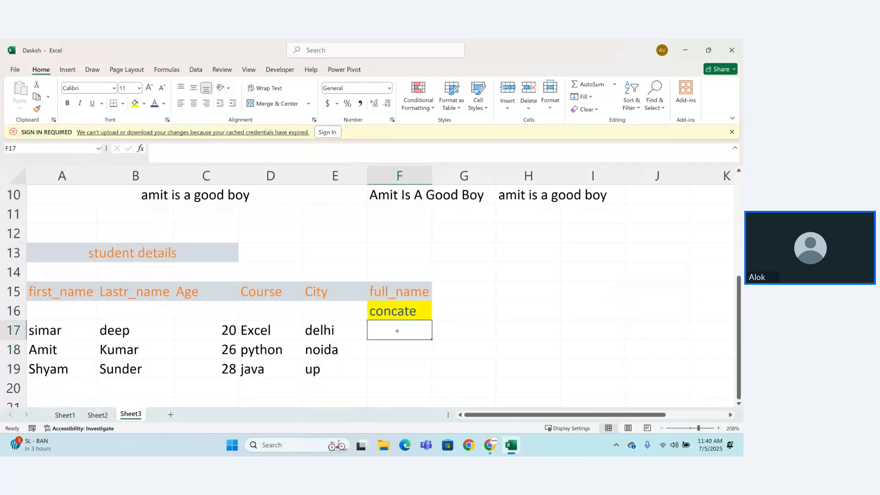
text(=co)
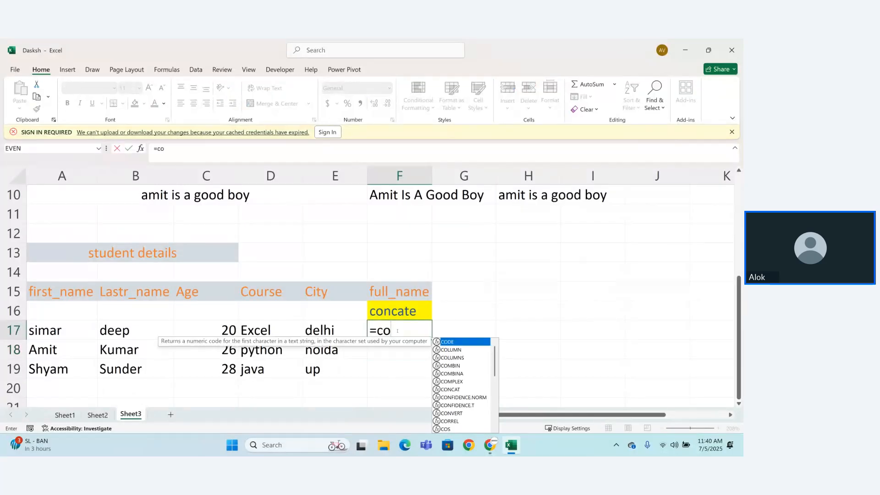
text(nc)
key(Tab)
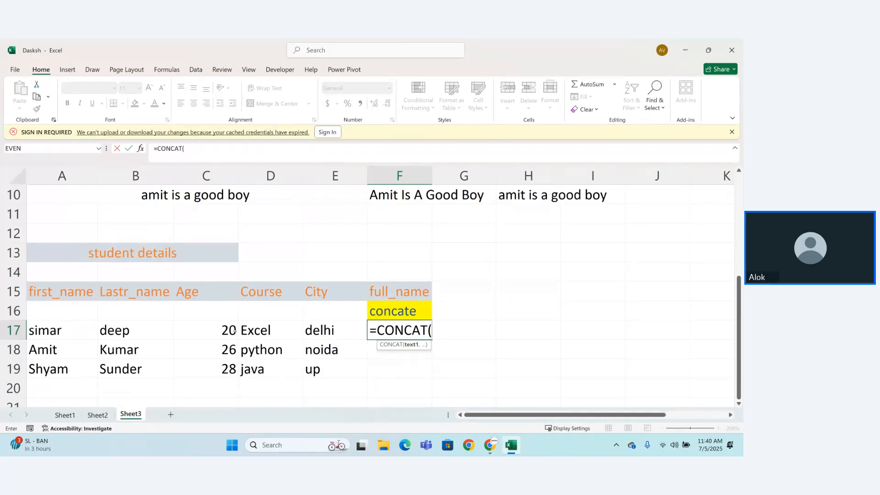
click(51, 326)
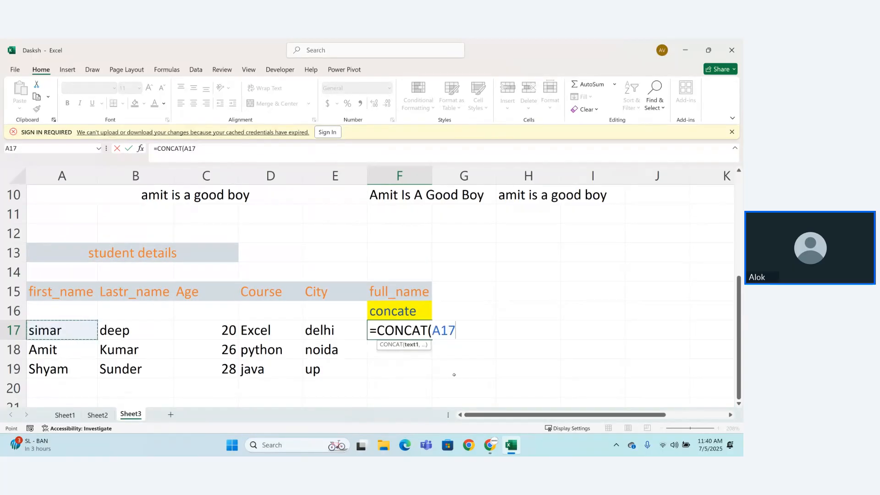
click(417, 347)
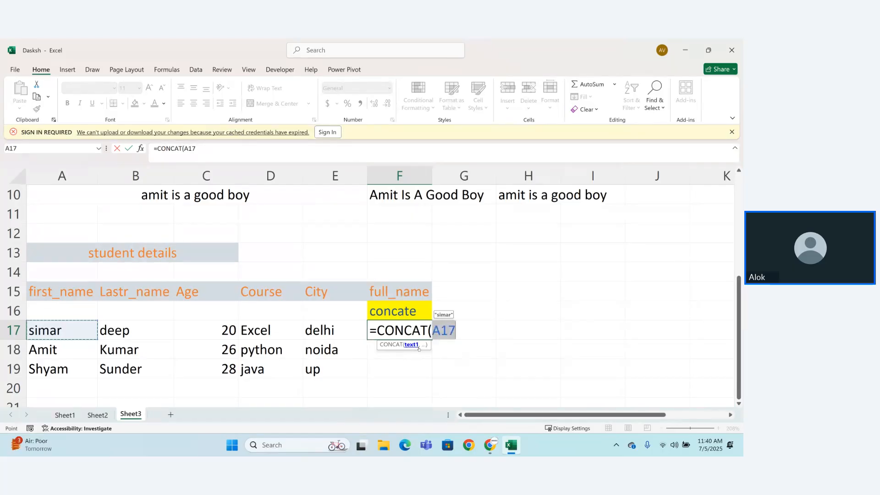
text(,)
key(BackSpace)
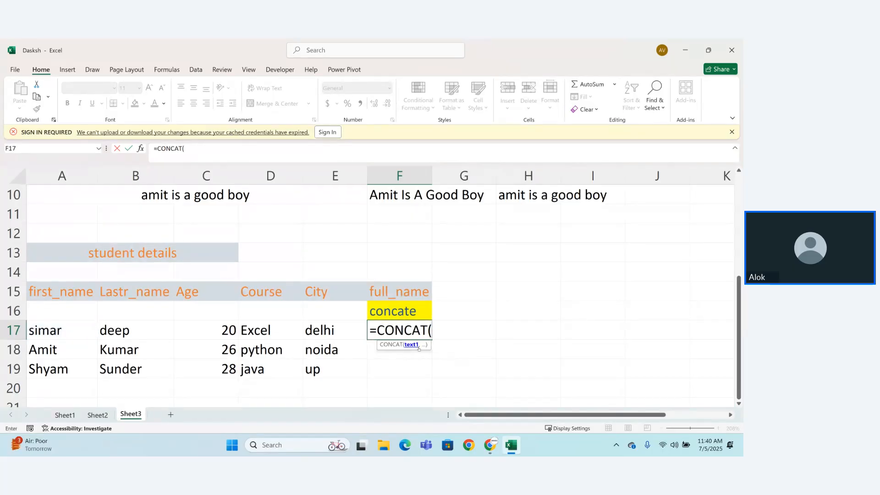
text(a17)
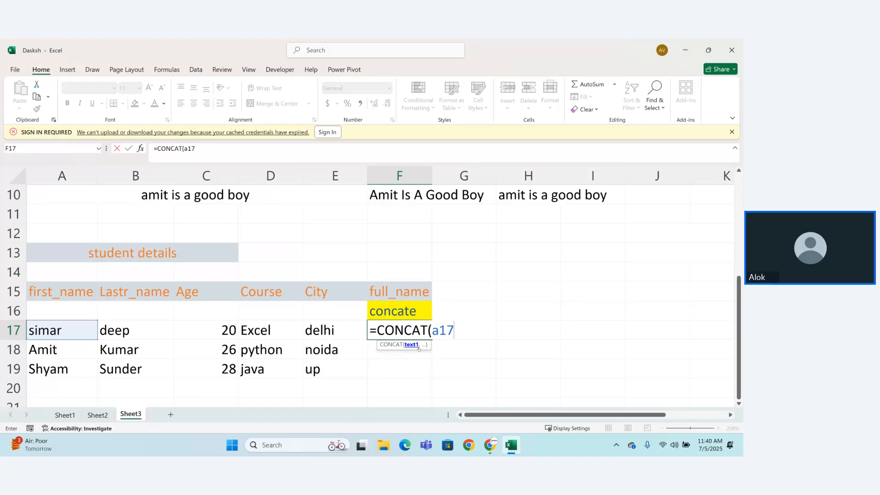
text(,)
click(171, 335)
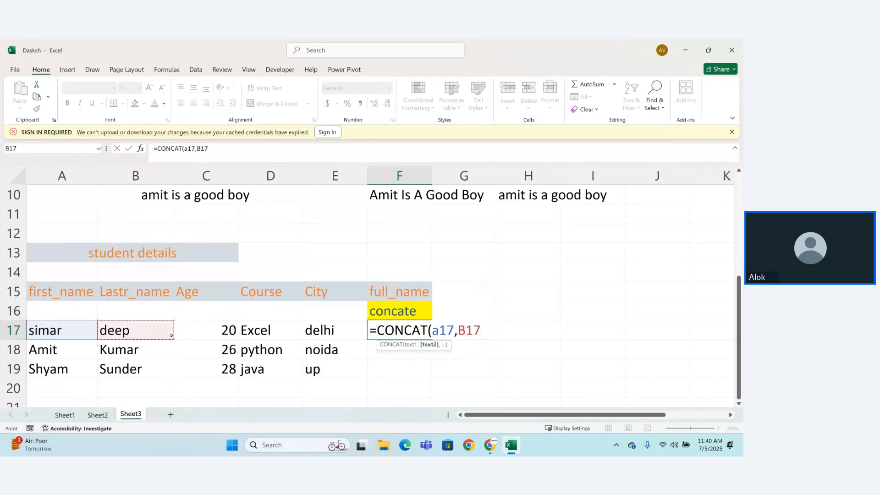
text())
key(Return)
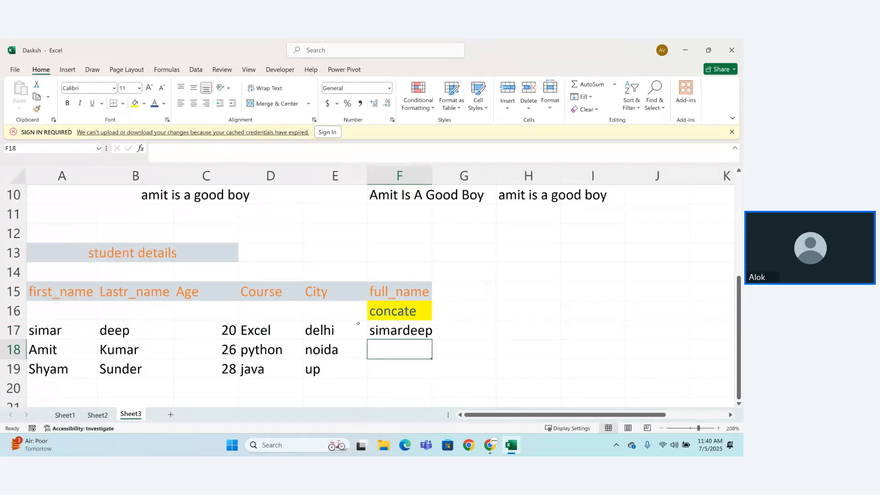
Step: Correct the label in F16 to concat
double_click(414, 307)
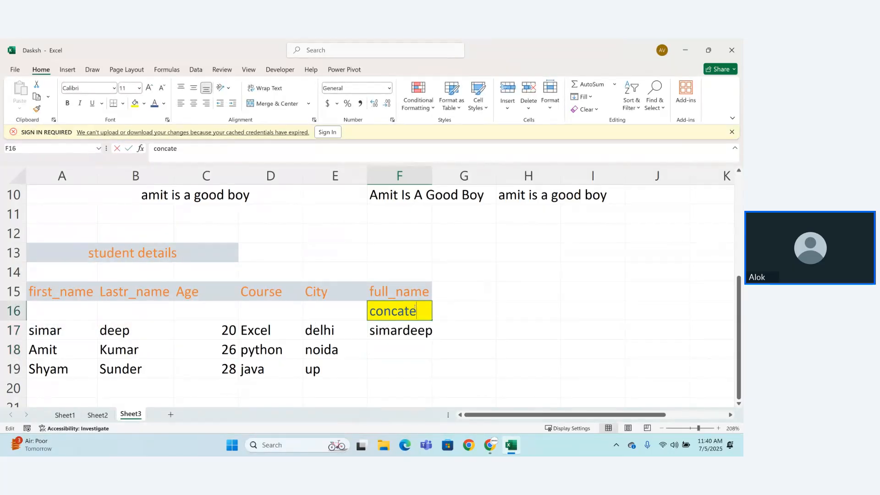
key(BackSpace)
key(Return)
Step: Leave F17's formula as it is and auto-fit column F to its contents
double_click(412, 331)
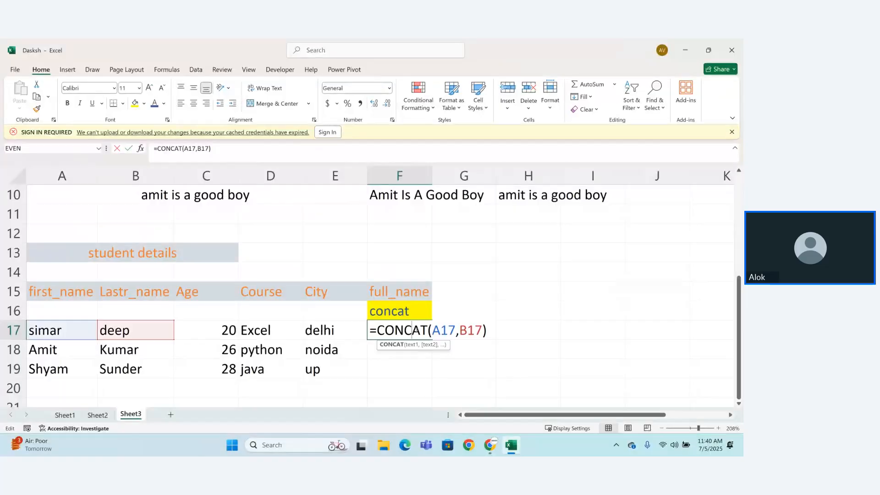
key(Return)
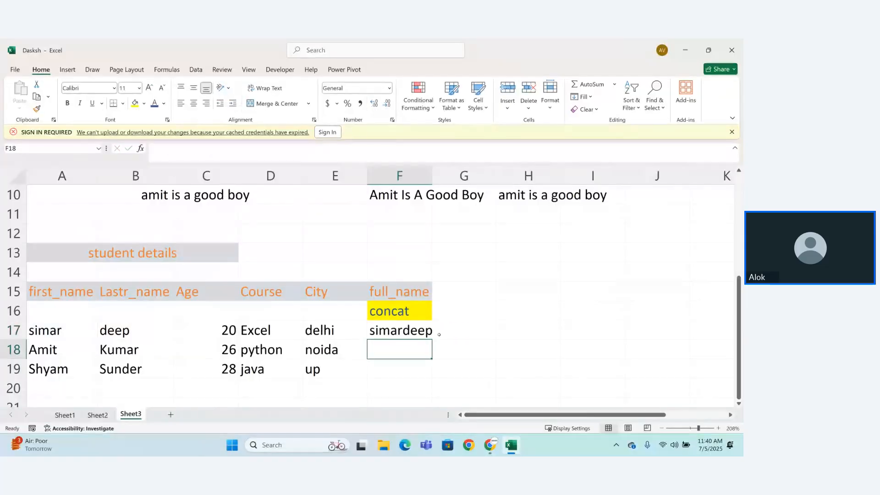
drag(433, 170, 450, 170)
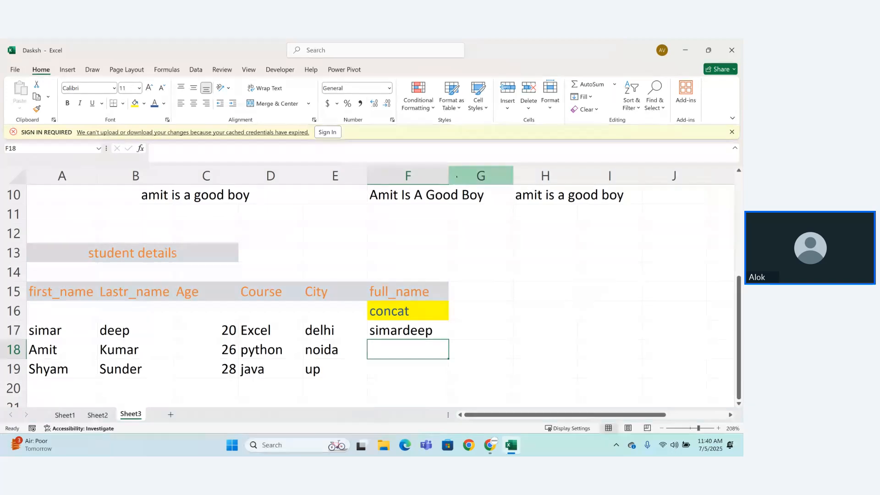
double_click(449, 176)
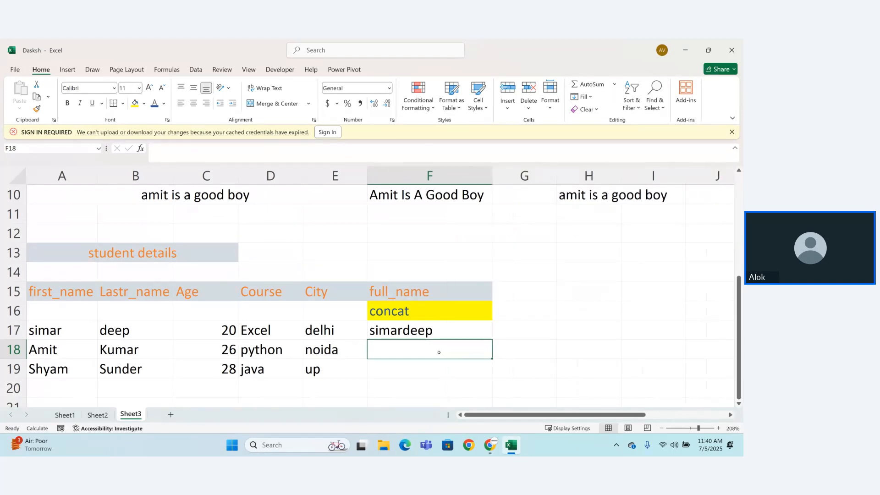
Step: Enter the formula =CONCAT(A18, ,B18) in F18 for the second student, with an unquoted blank as the middle argument
text(=)
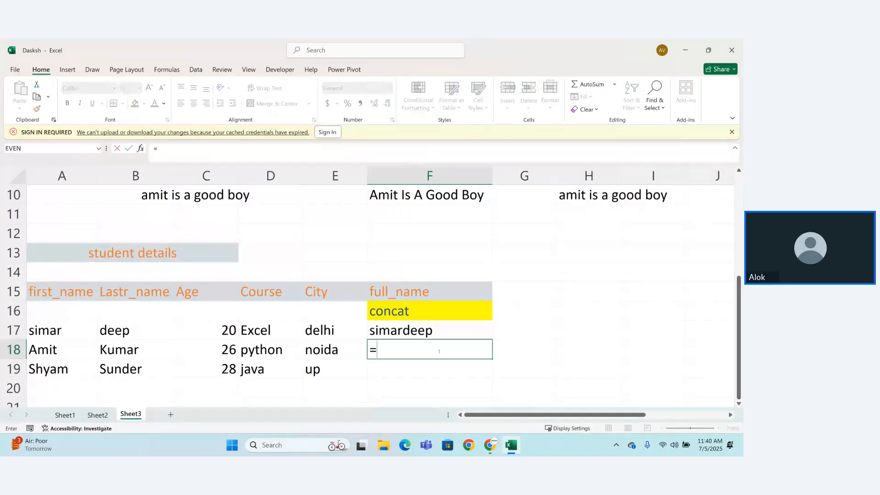
text(conc)
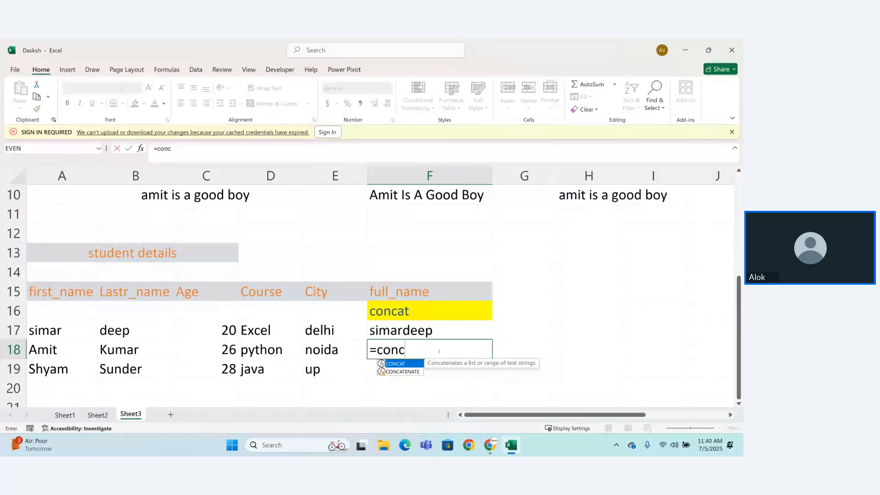
key(Tab)
click(51, 351)
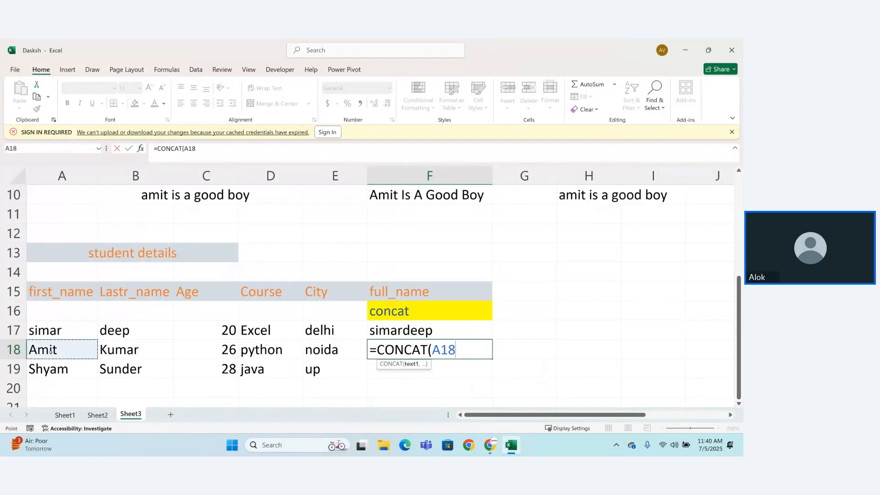
text(,)
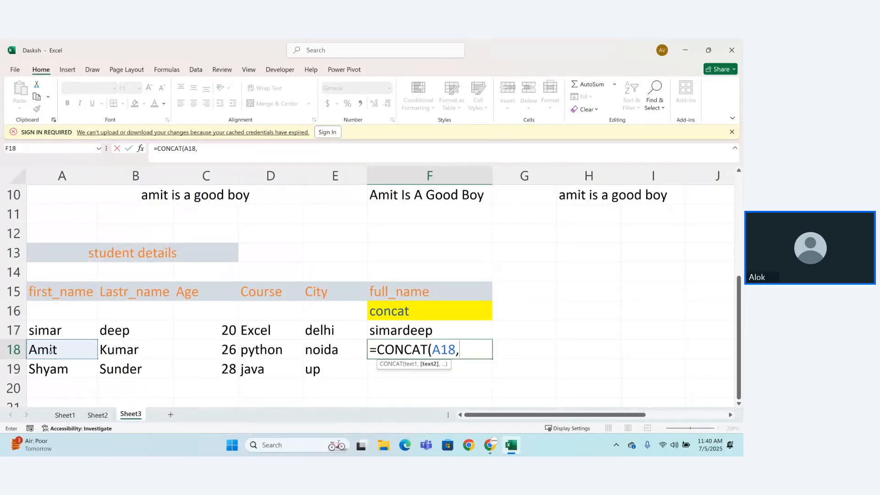
text( ,)
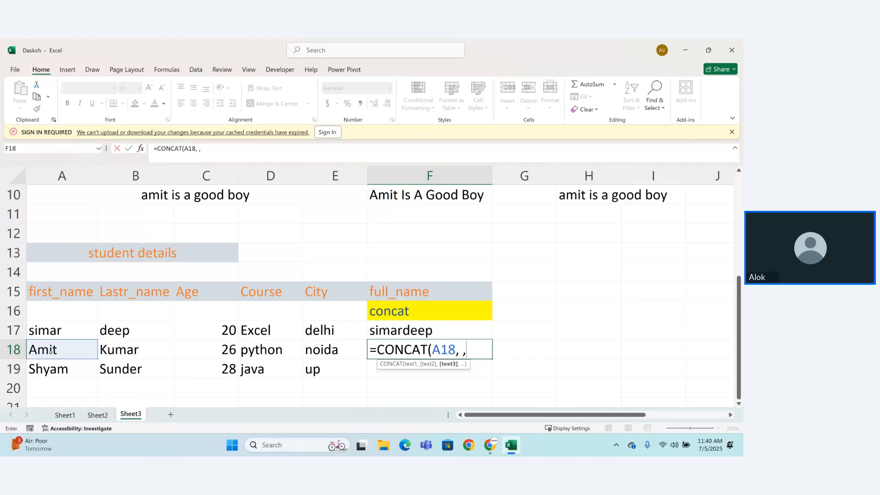
click(116, 350)
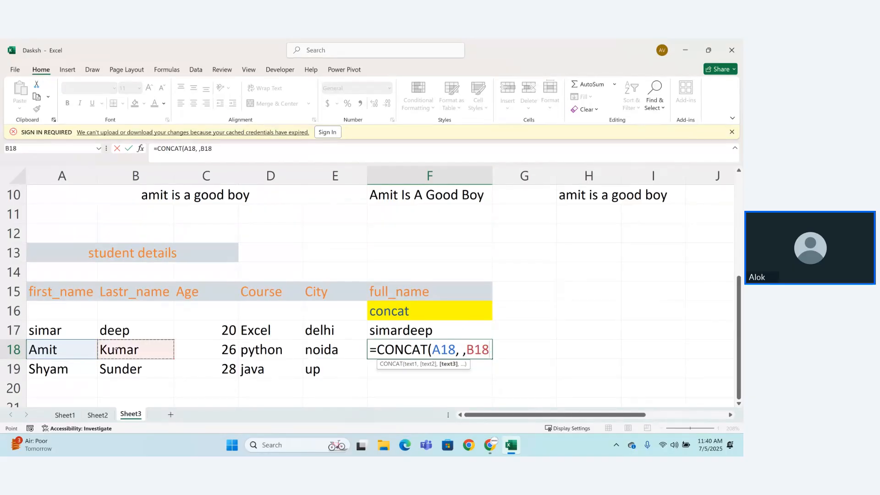
text())
key(Return)
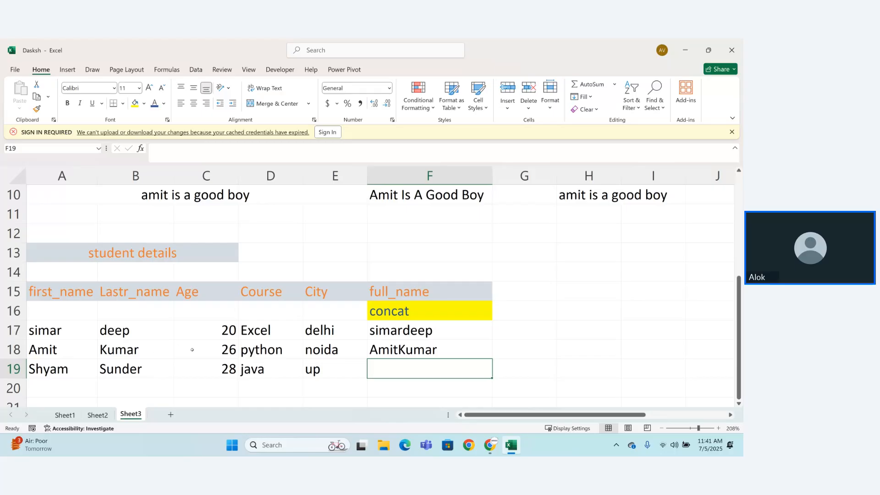
Step: Begin a CONCAT formula in F19 that takes A19, a quoted space and B19 as its arguments
text(=conx)
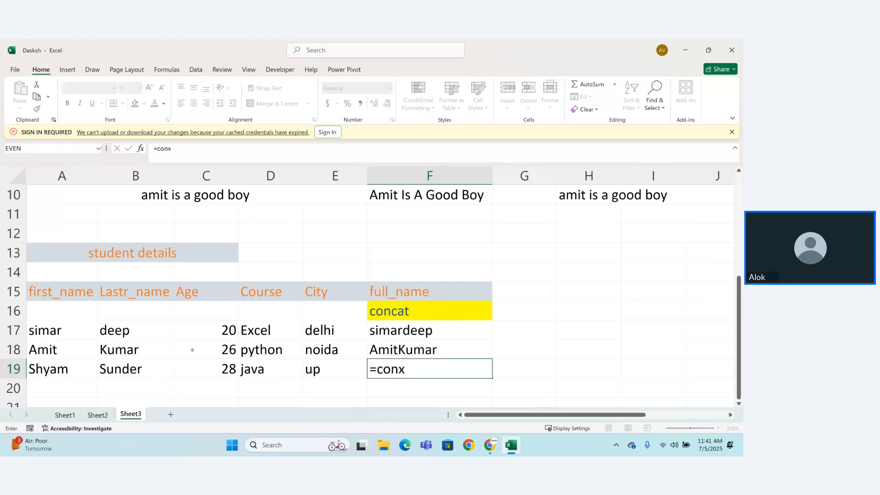
key(BackSpace)
key(Tab)
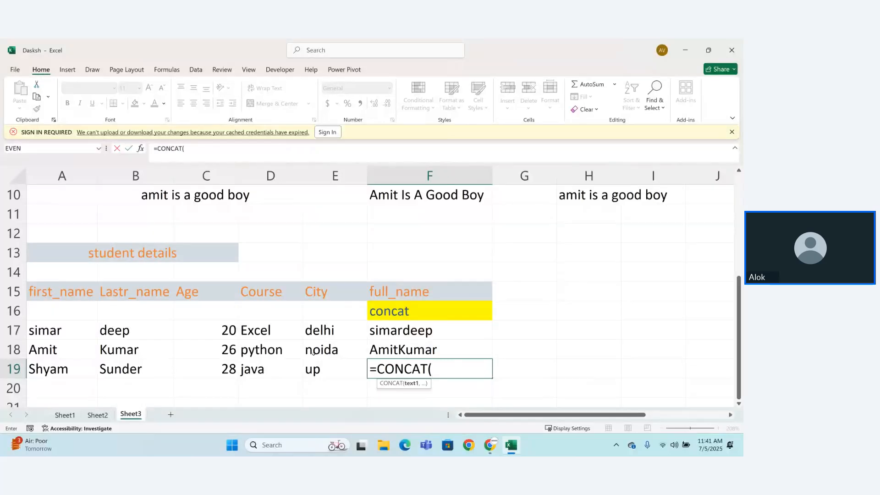
click(61, 367)
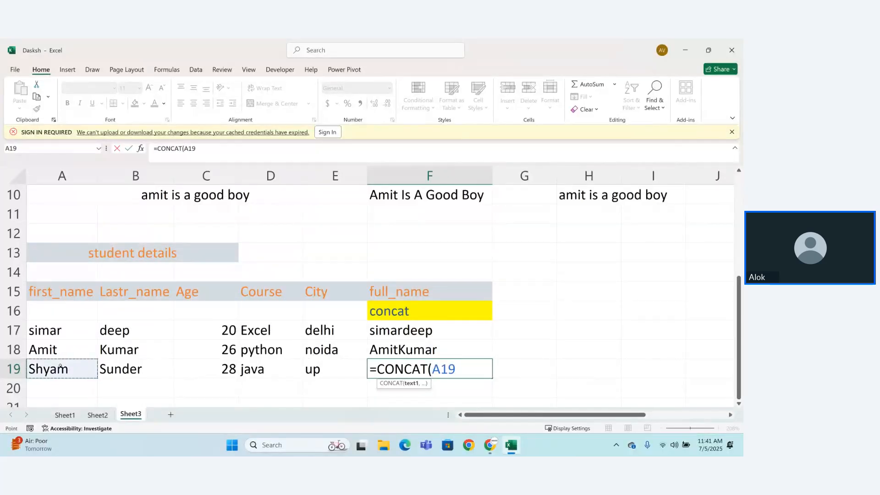
text(,)
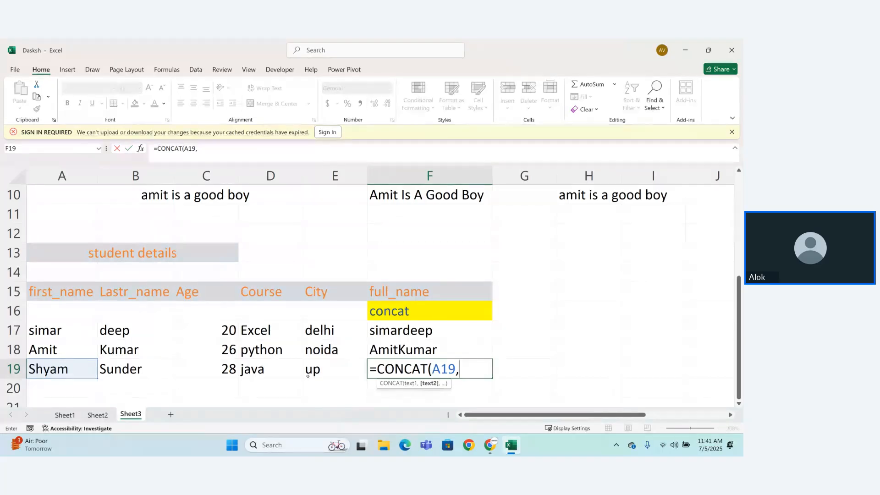
text(" ",)
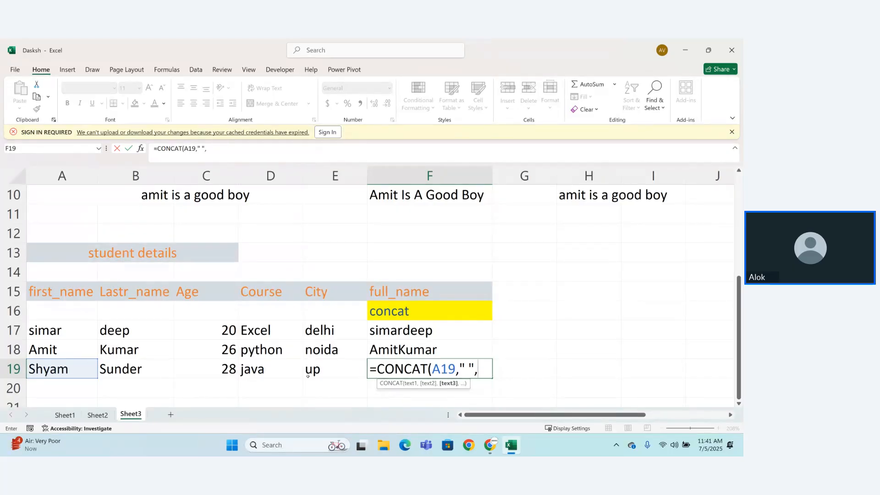
click(143, 365)
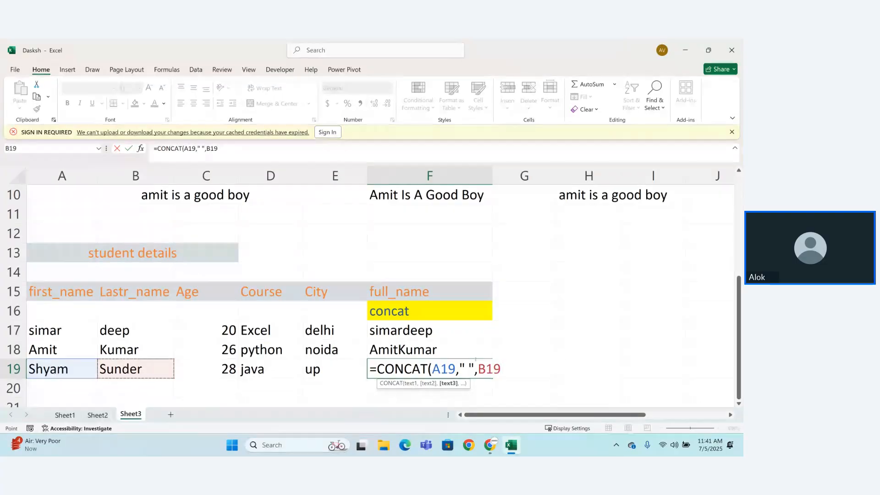
Step: Remove the space between the quotation marks and complete F19's formula as =CONCAT(A19,"",B19)
key(F2)
click(471, 367)
key(BackSpace)
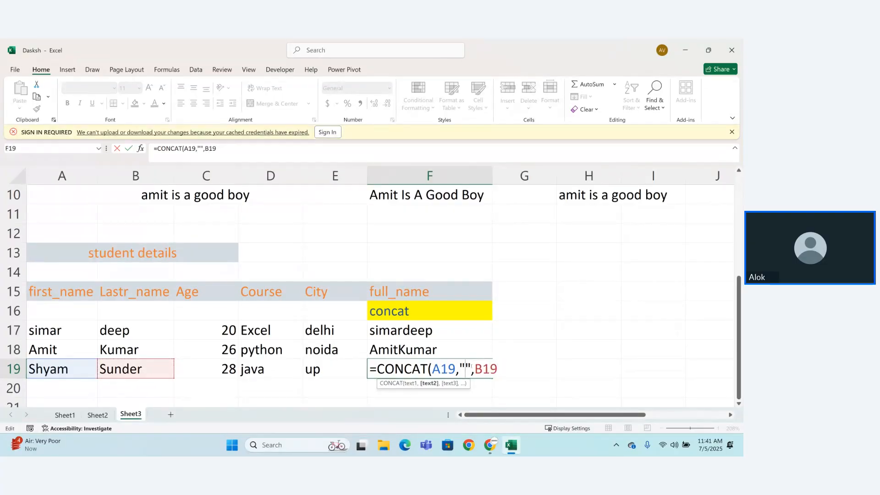
key(Right)
key(Right)
key(Right)
key(Right)
text())
key(Return)
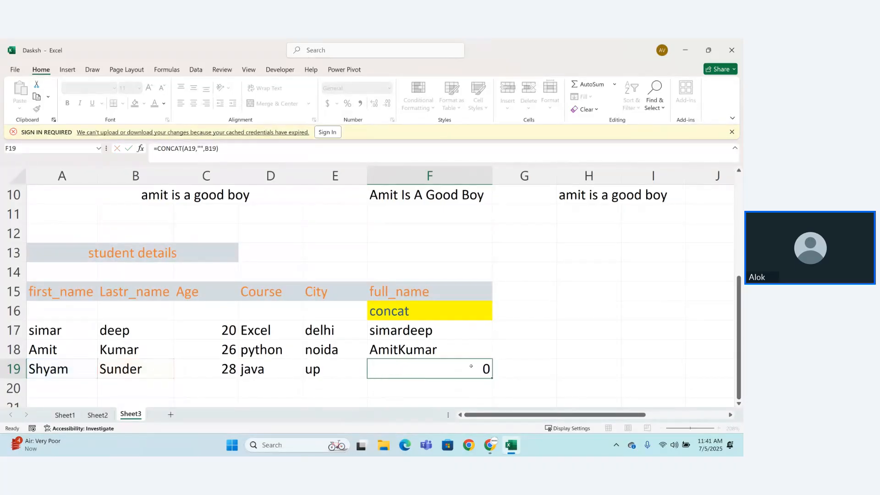
Step: Put a hyphen between the quotation marks in F19's CONCAT formula as the separator
click(421, 364)
double_click(466, 368)
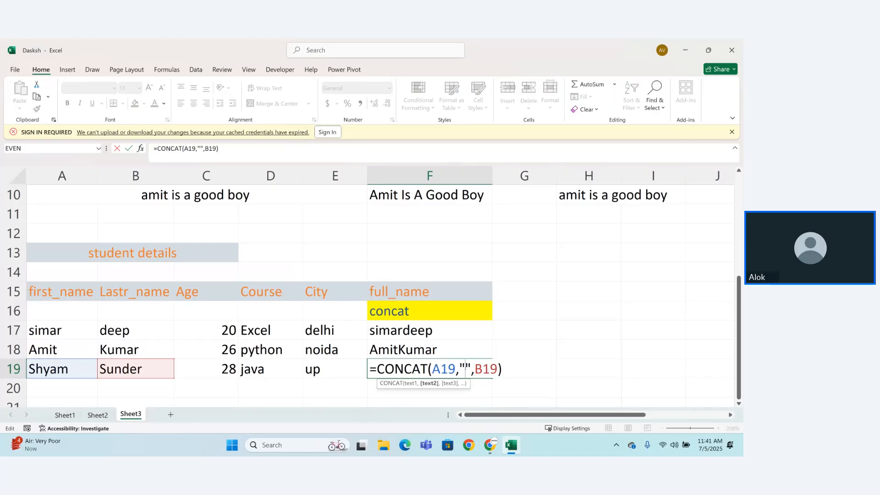
text(-)
key(Return)
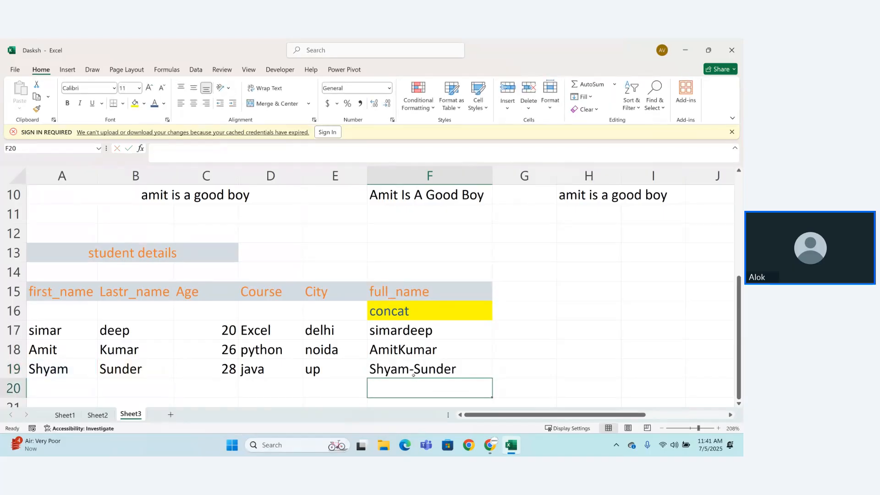
Step: Replace the hyphen separator in F19's CONCAT formula with a space
double_click(413, 374)
click(469, 369)
key(BackSpace)
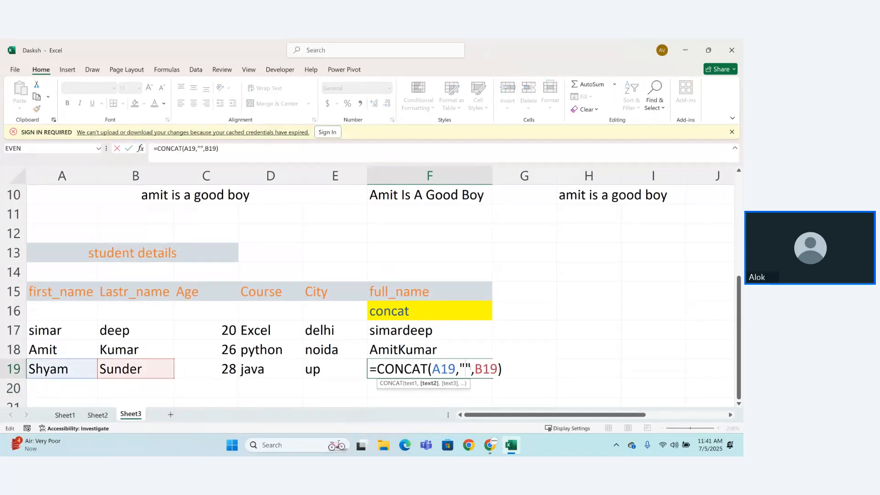
key(Return)
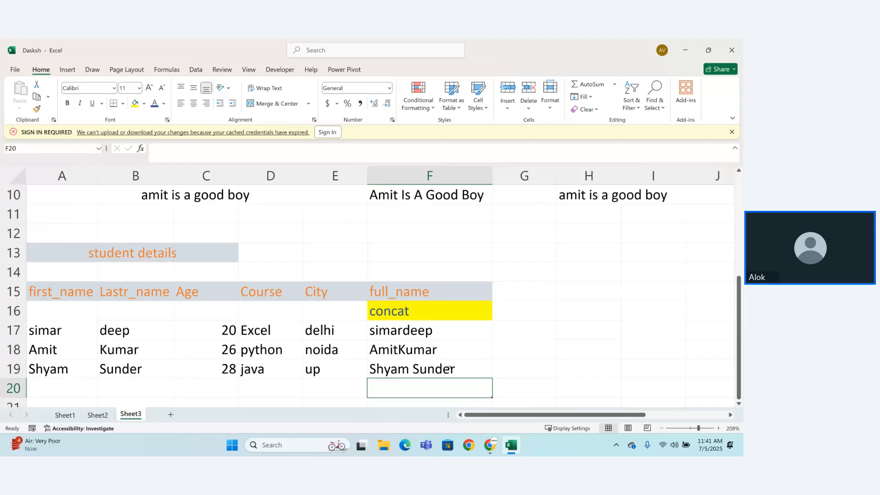
Step: Enter a CONCAT formula in G17 that combines A17 with a quoted space
click(506, 314)
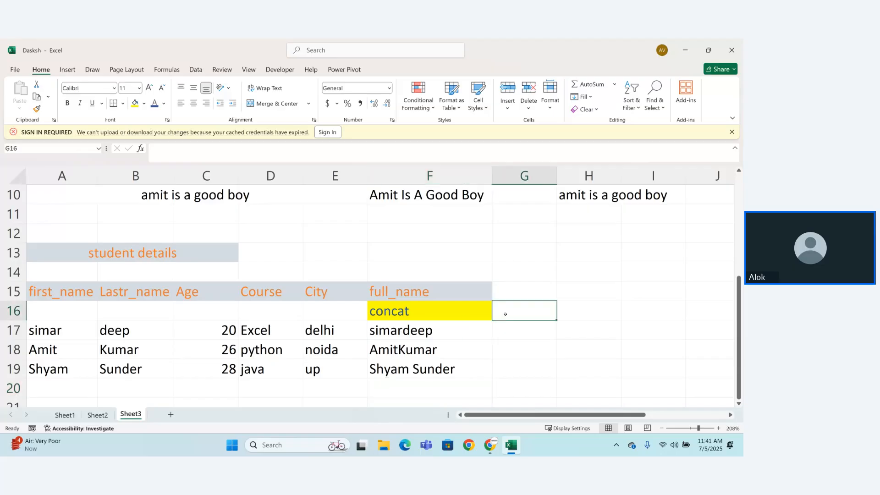
click(497, 329)
text(=conc)
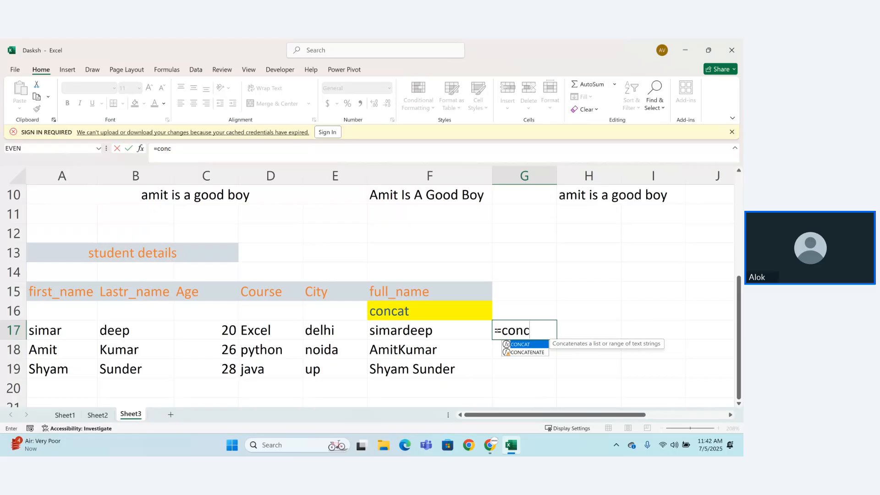
key(Tab)
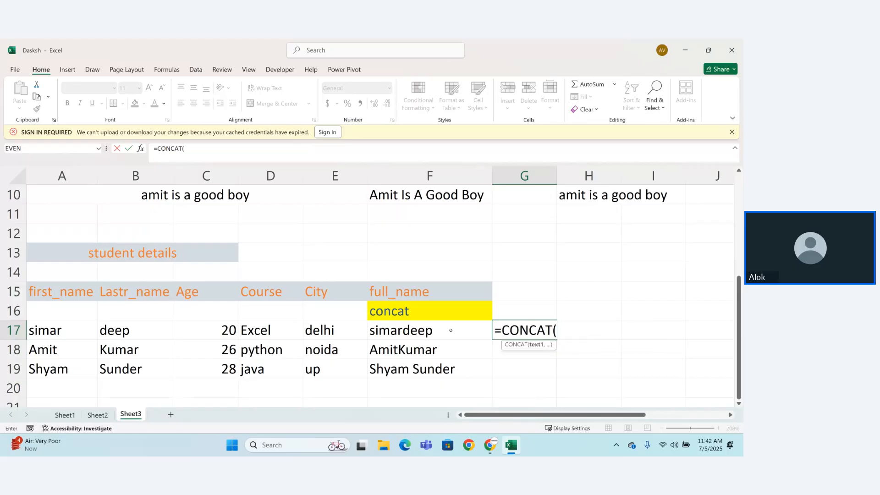
click(38, 331)
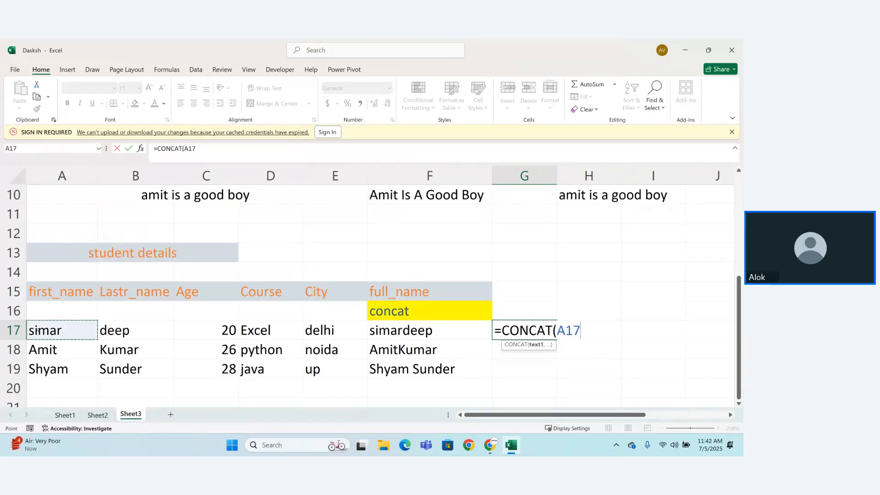
text(,")
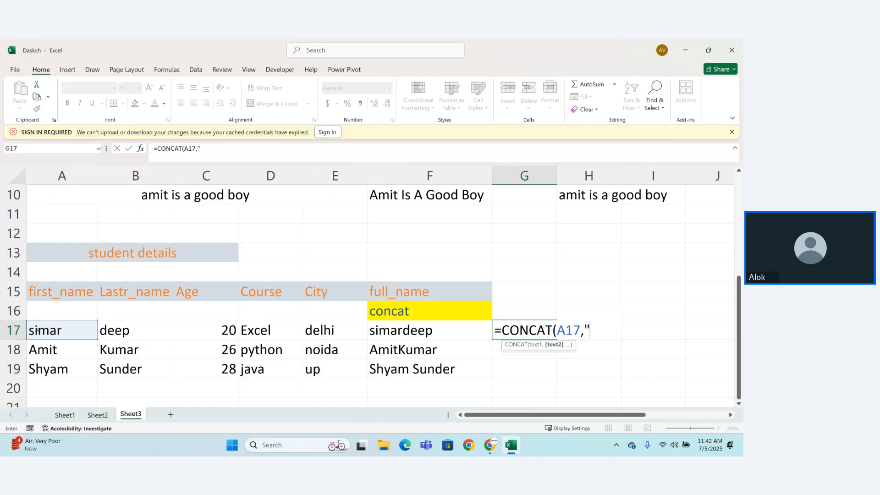
text( ")
click(116, 329)
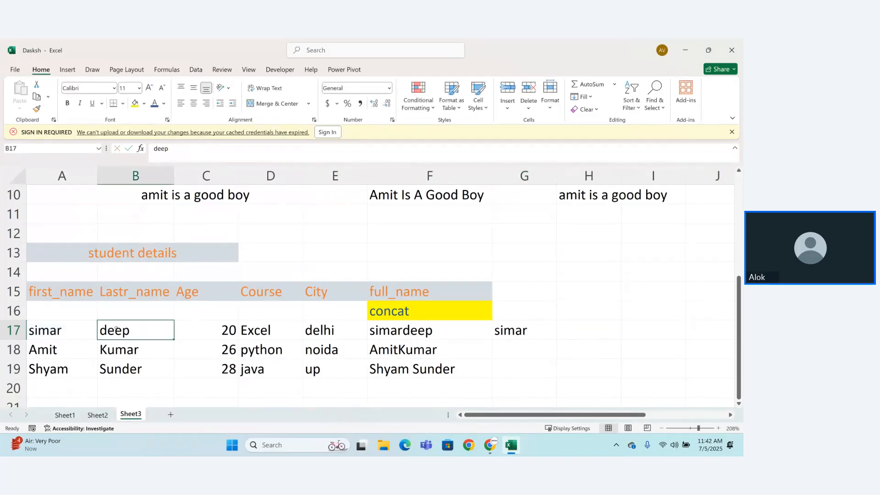
Step: Add B17 as the third argument so G17's formula reads =CONCAT(A17," ",B17)
double_click(529, 330)
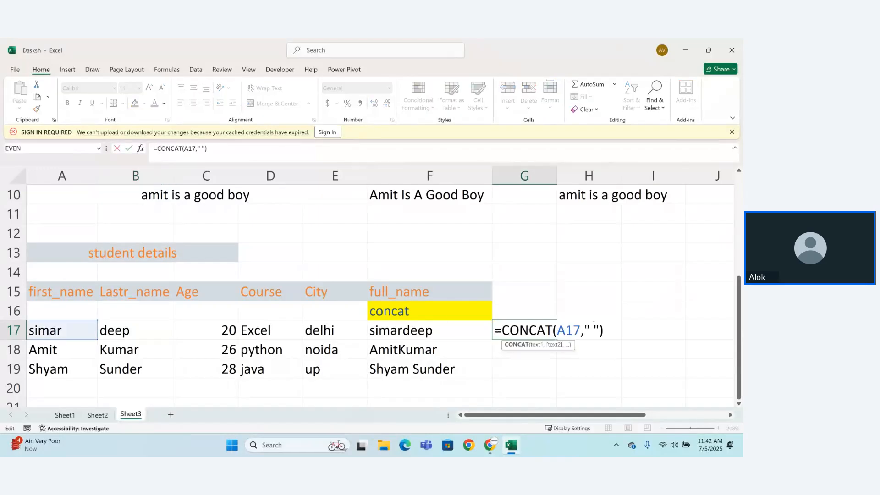
key(End)
key(Left)
text(,)
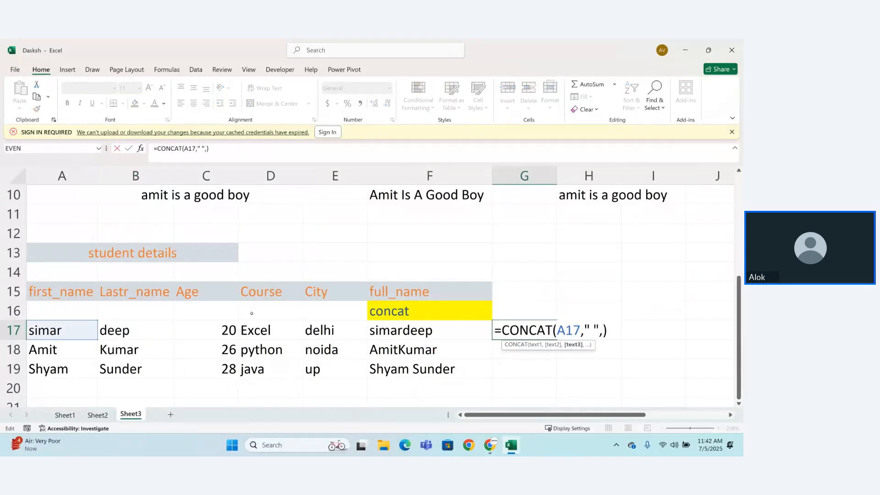
click(146, 330)
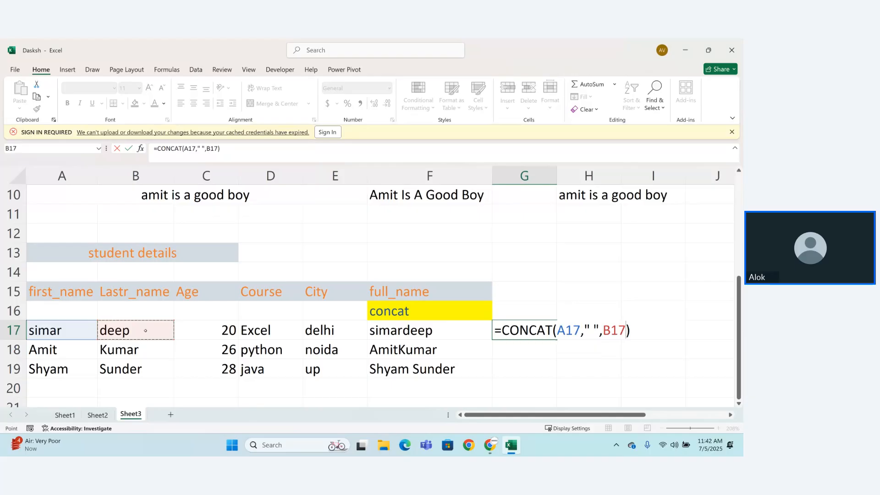
key(Return)
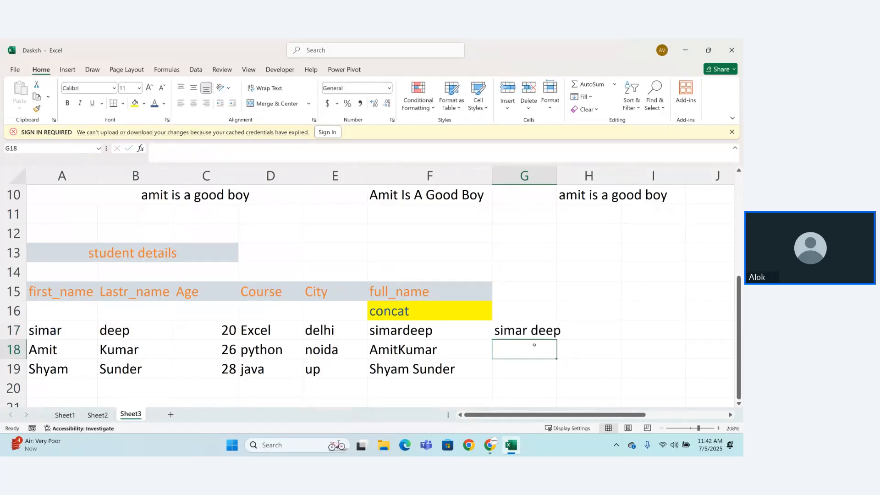
Step: Fill G17's formula down to G19 and auto-fit column G to its contents
key(Up)
drag(558, 339, 558, 378)
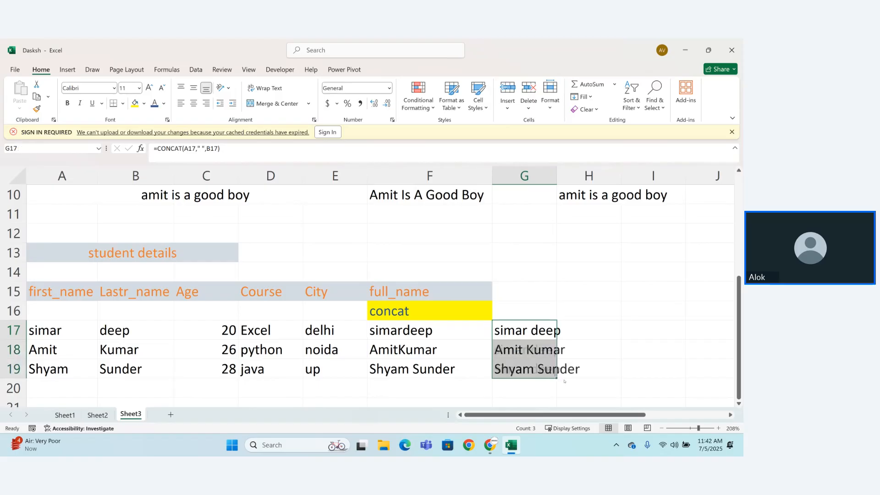
double_click(554, 170)
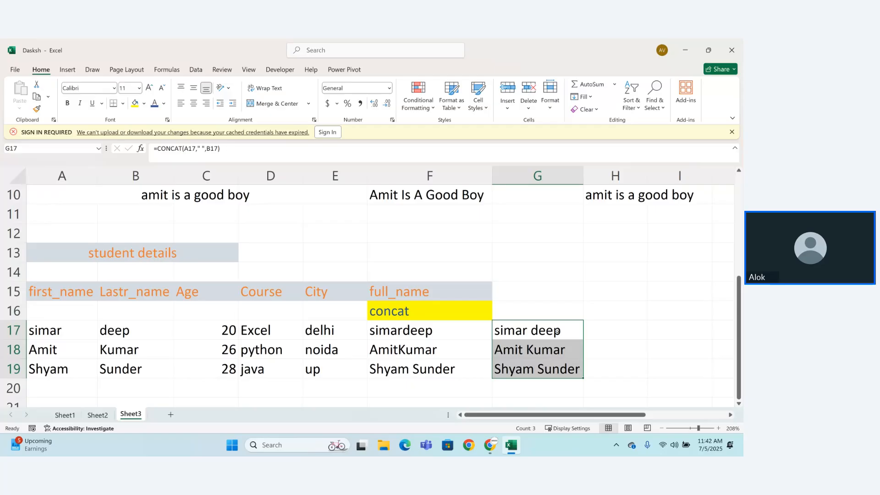
Step: Label cell H16 as proper
click(605, 309)
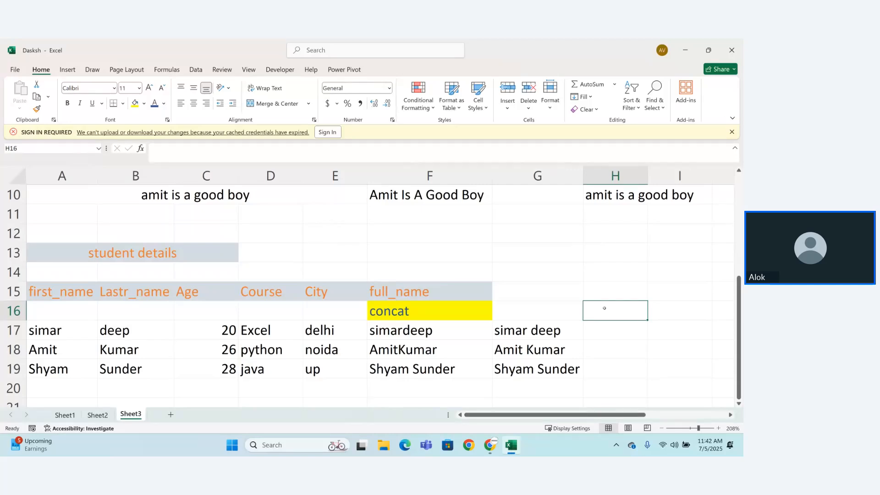
text(pro)
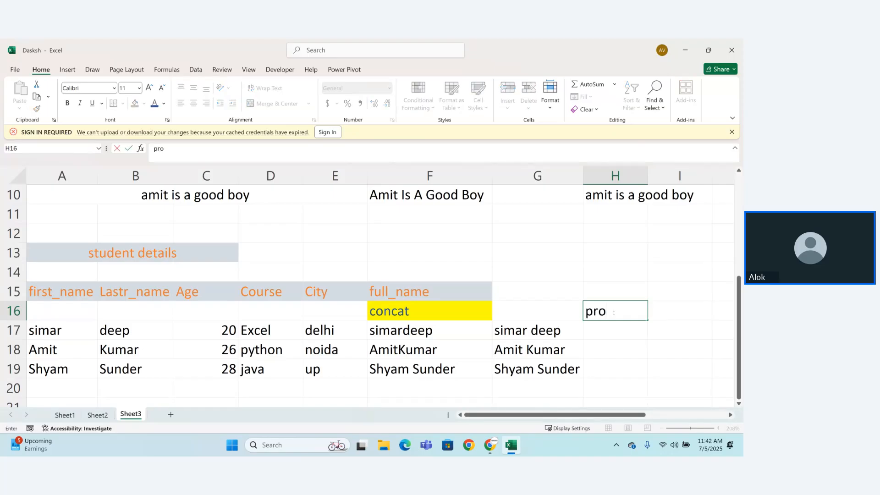
key(BackSpace)
text(oper)
key(Return)
Step: Try to enter =PROB(G17) in H17 and dismiss the resulting alert
text(=prob)
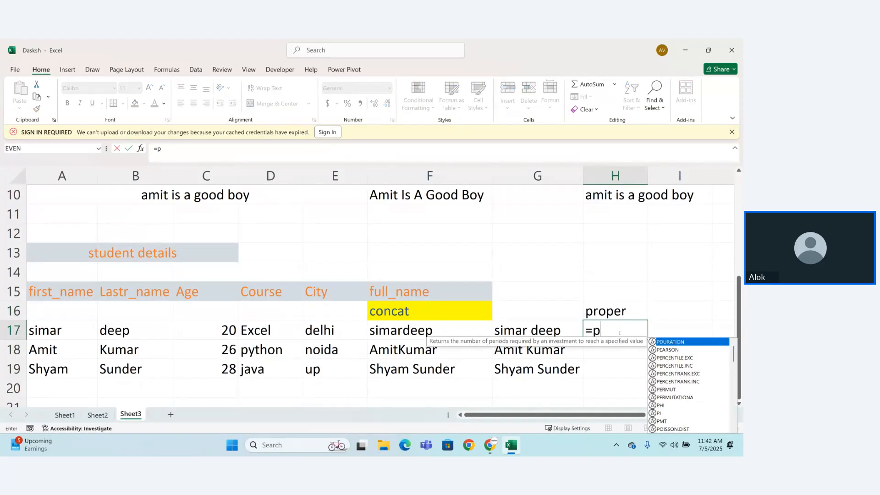
key(Tab)
click(547, 331)
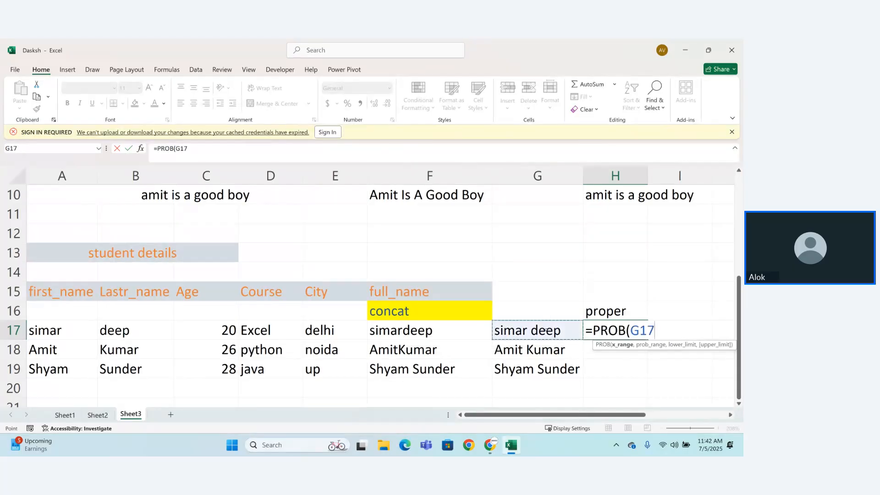
text())
key(Return)
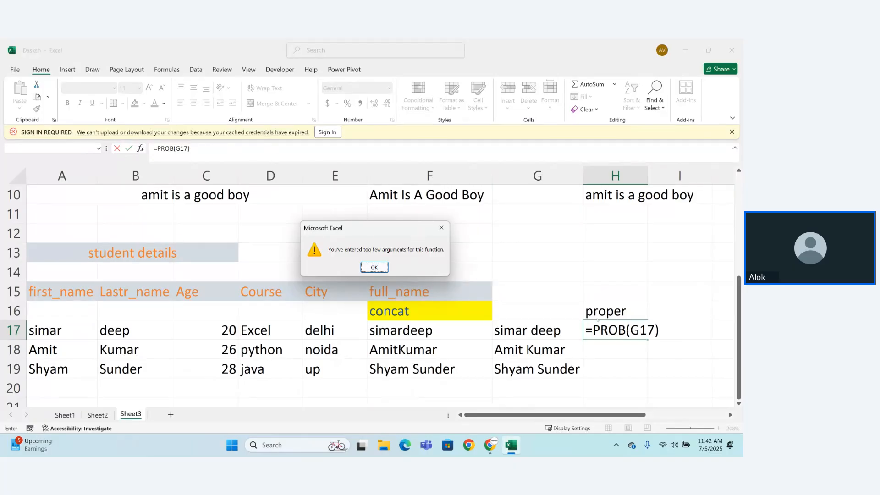
click(374, 267)
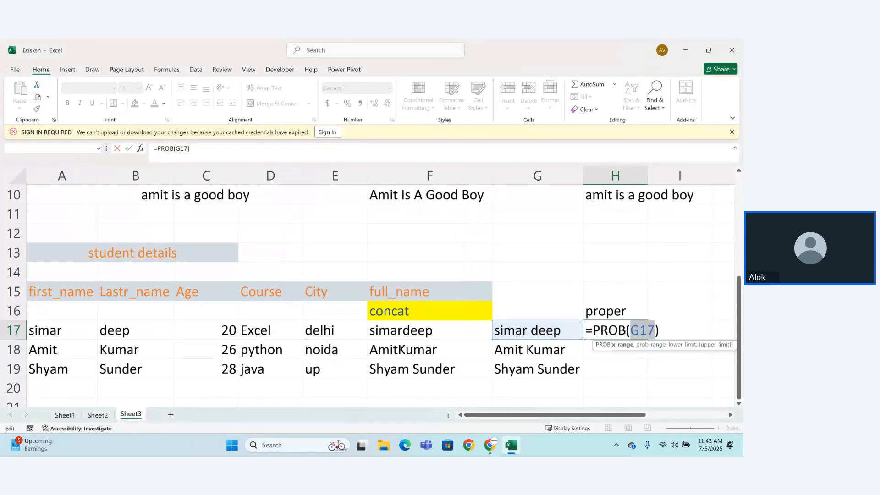
Step: Replace the function in H17's formula with PROPER so it reads =PROPER(G17)
click(626, 331)
text(per)
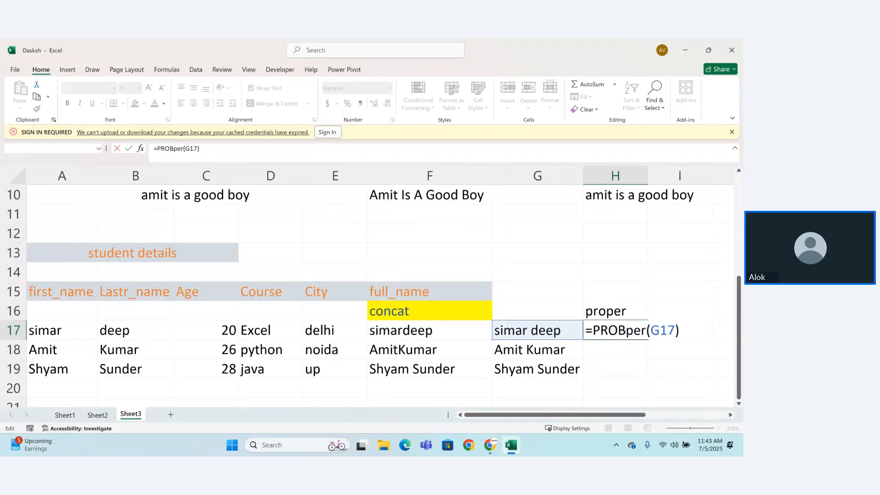
key(BackSpace)
key(BackSpace)
key(BackSpace)
key(BackSpace)
text(per)
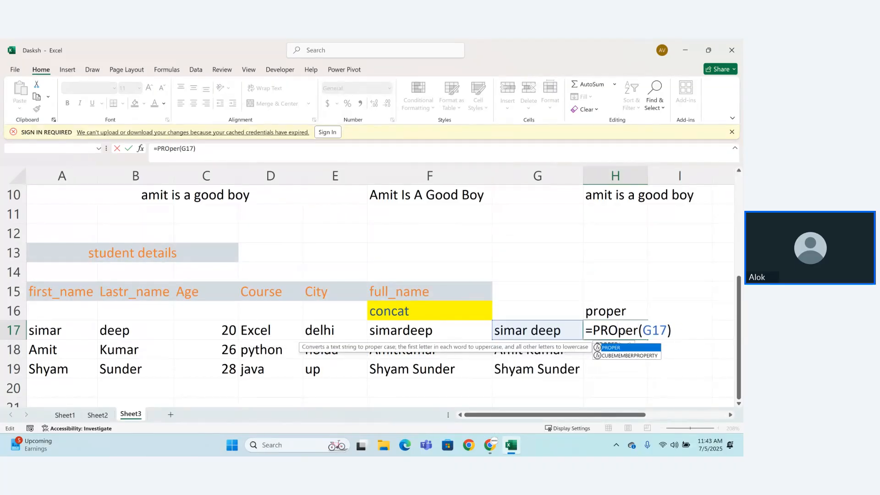
key(Return)
Step: Fill H17's PROPER formula down to H19 and widen column H to fit the full names
click(649, 338)
double_click(646, 338)
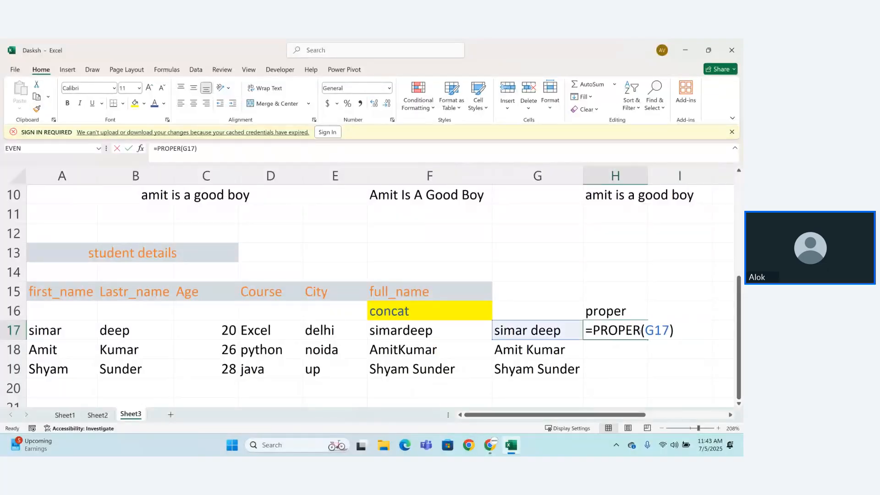
key(Escape)
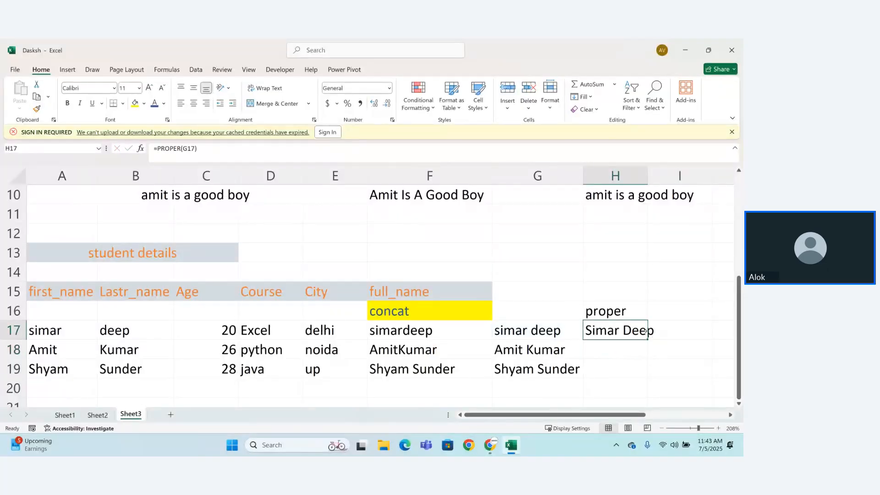
drag(649, 338, 651, 402)
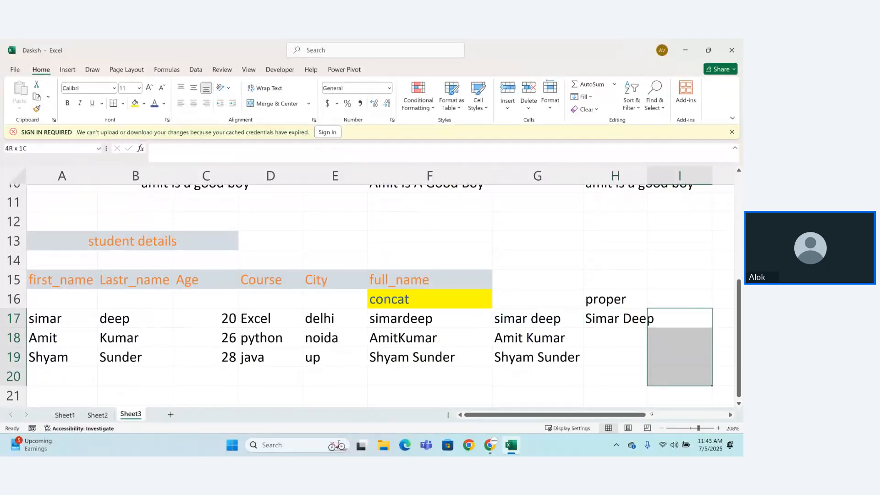
click(632, 290)
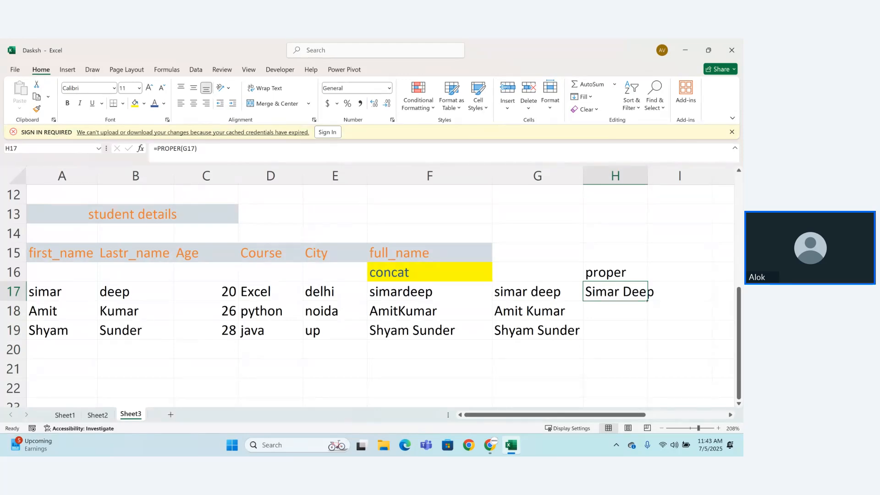
drag(648, 301, 650, 339)
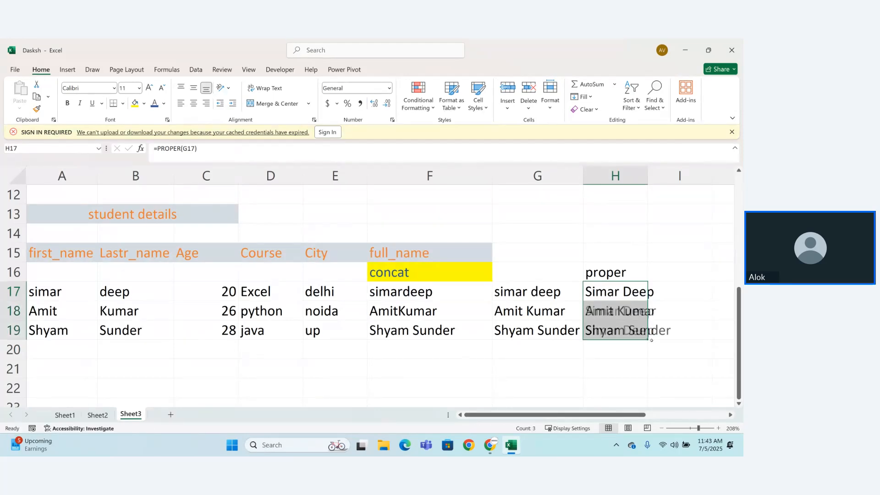
drag(648, 176, 702, 175)
click(592, 366)
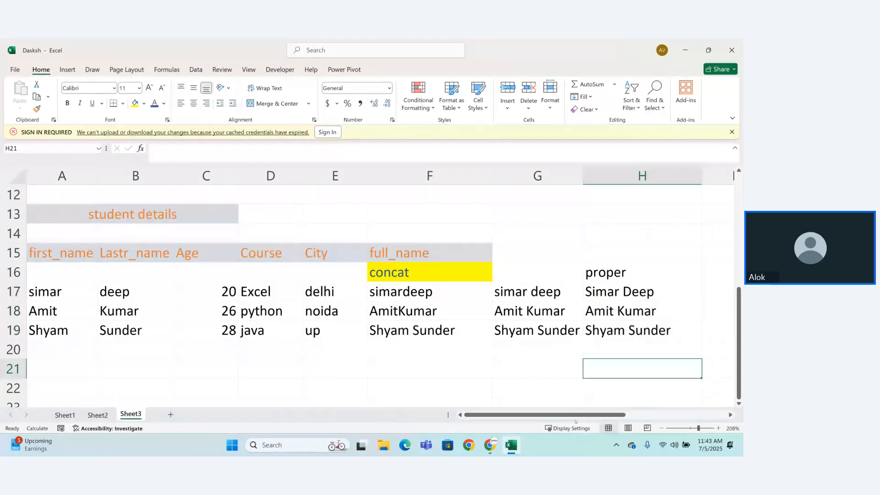
Step: Label cell I16 as concatenate
drag(577, 415, 657, 416)
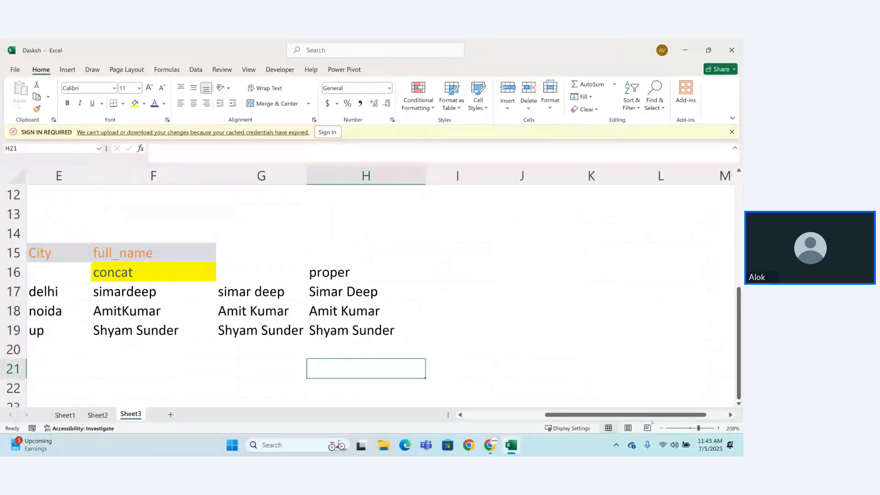
click(425, 274)
click(443, 272)
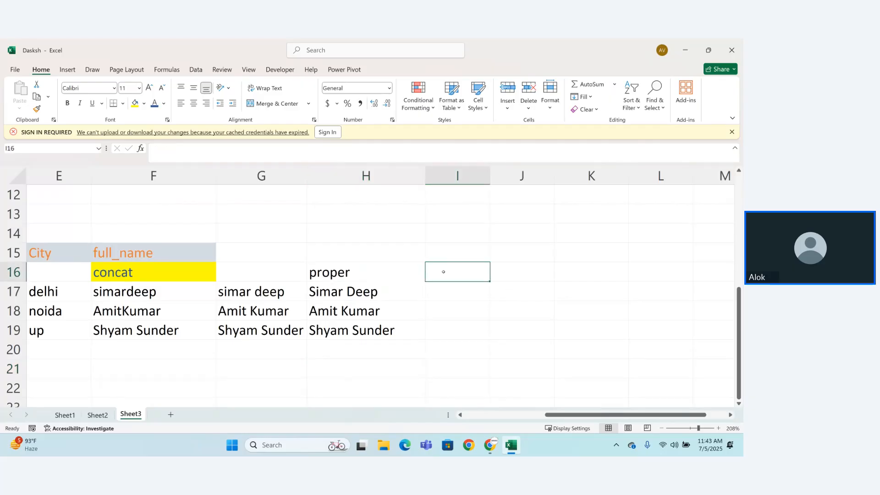
text(=c)
key(BackSpace)
key(BackSpace)
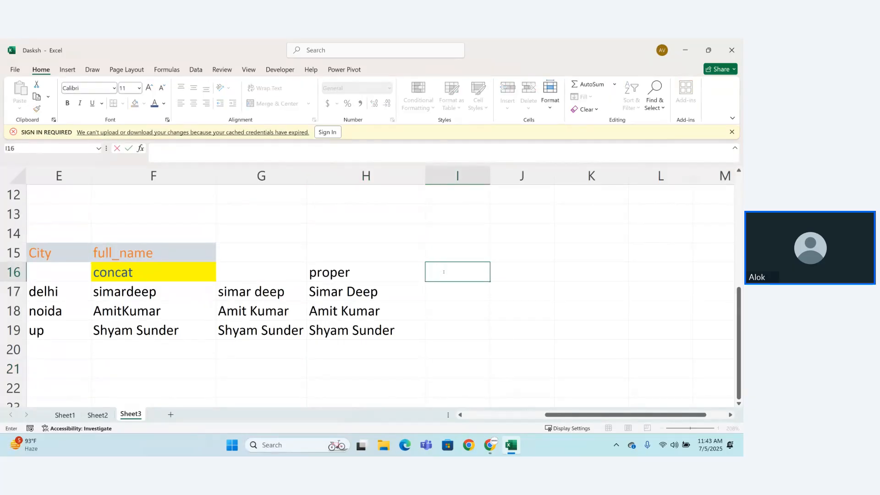
text(concatenate)
key(Return)
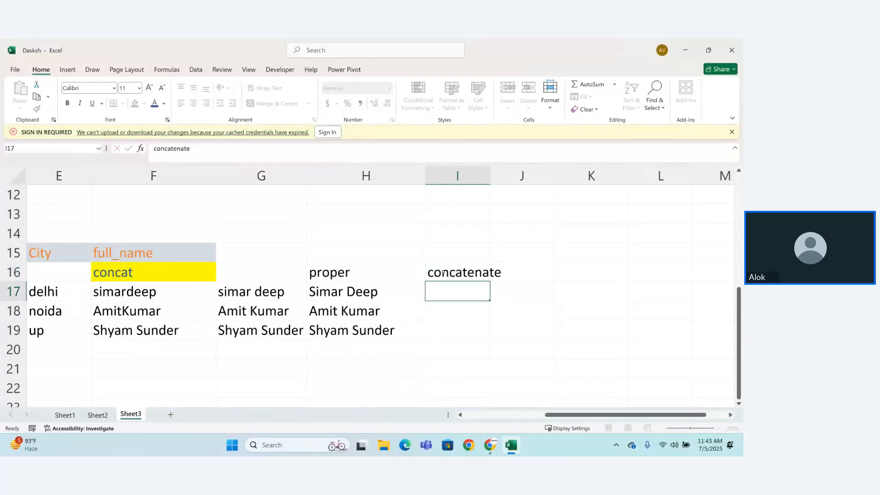
Step: Start a CONCATENATE formula in I17 with A17 as its first argument
text(=)
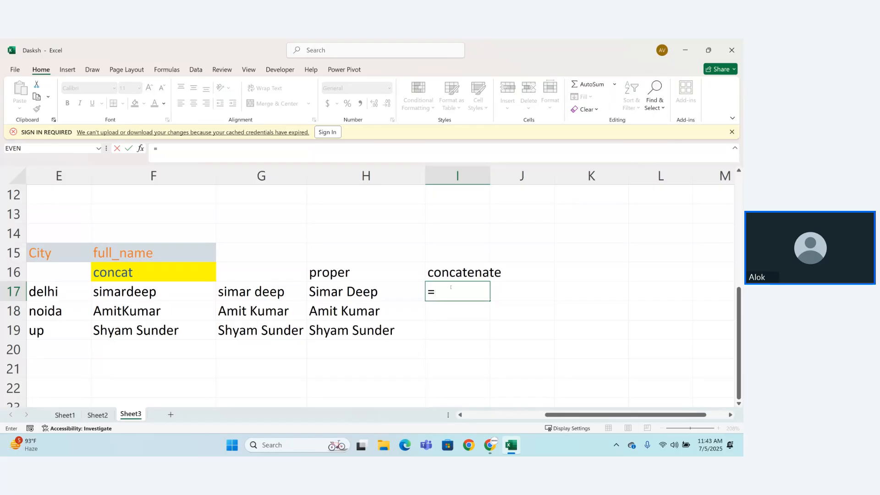
text(con)
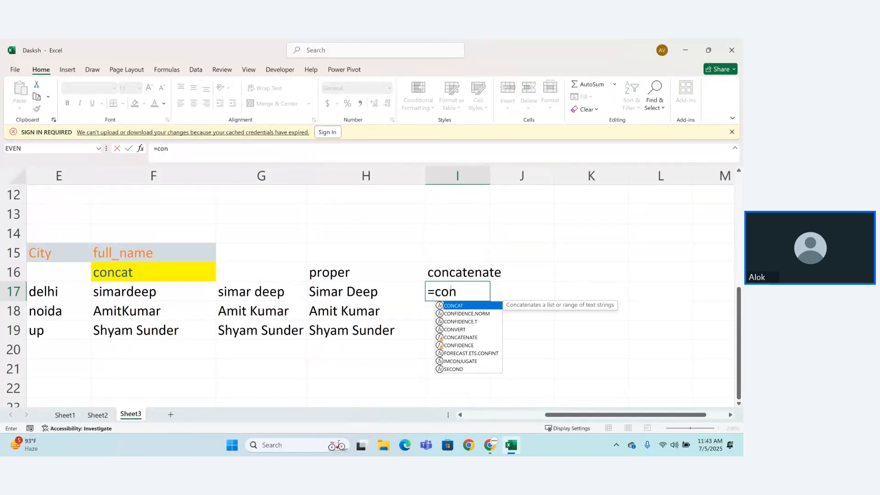
text(ca)
key(Down)
key(Tab)
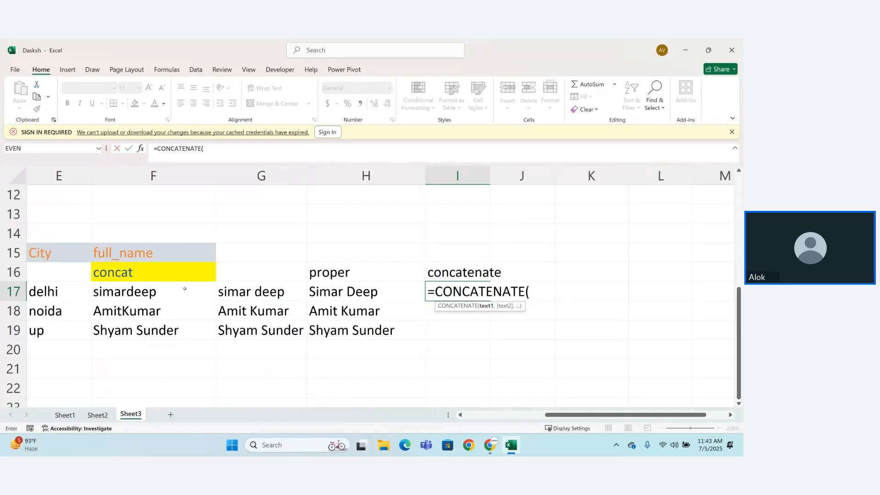
drag(565, 414, 420, 414)
click(70, 289)
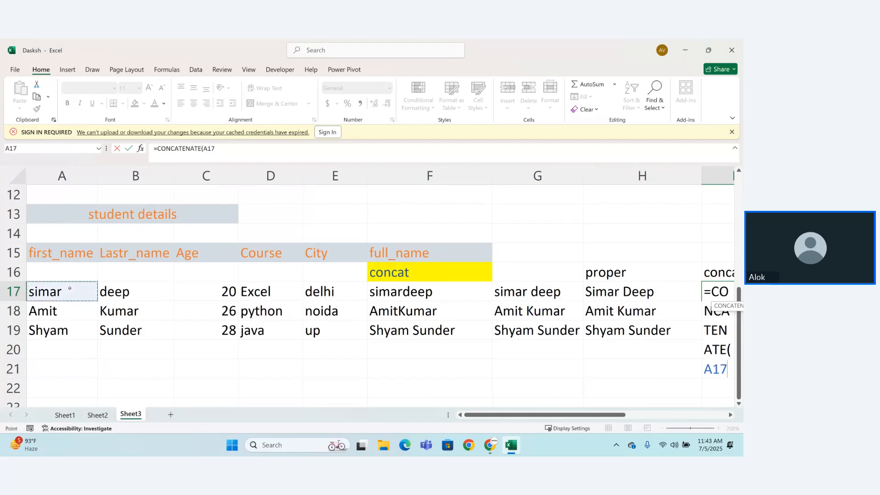
Step: Add empty quotes and B17 to complete I17's formula as =CONCATENATE(A17,"",B17)
text(,",)
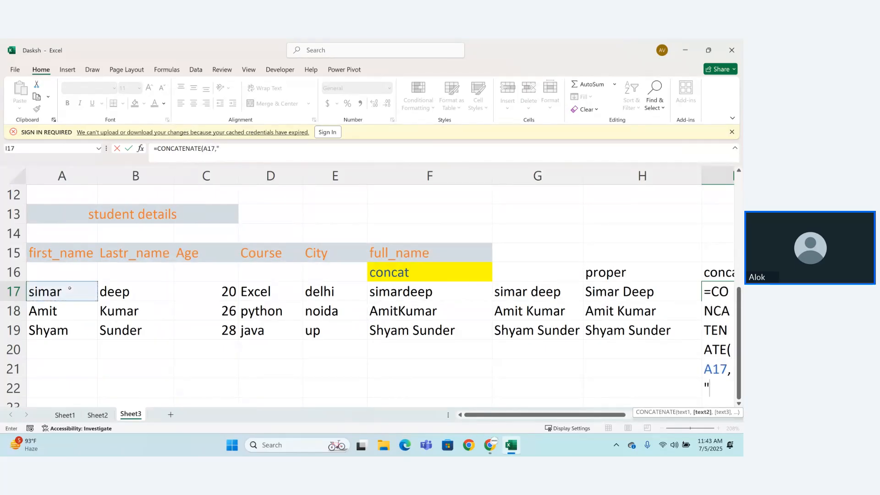
key(BackSpace)
text(",)
click(118, 292)
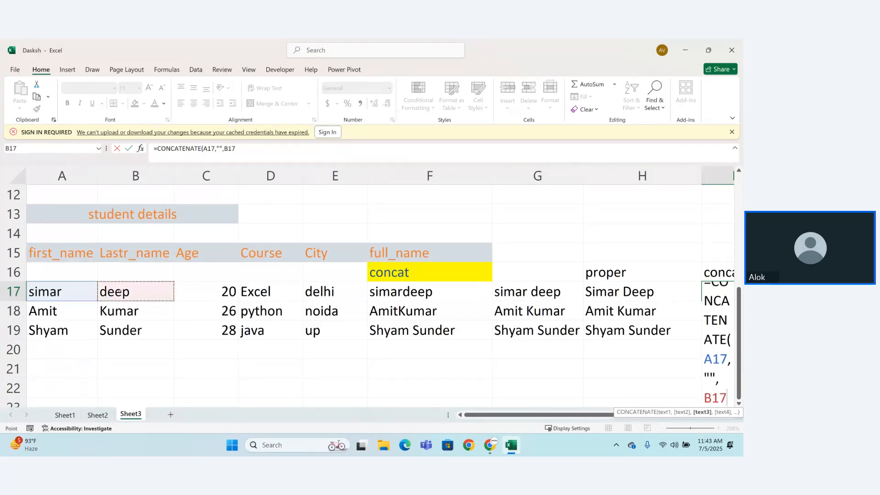
text())
key(Return)
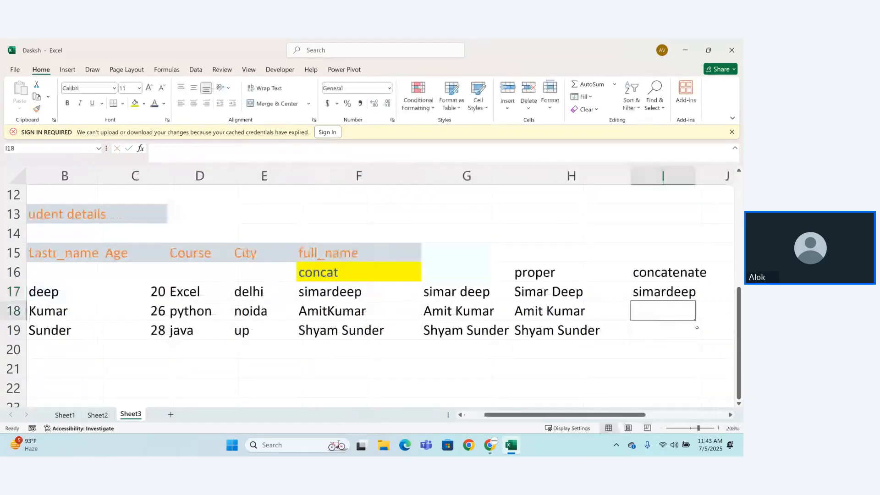
Step: Insert a space between the quotes in I17's formula so it reads =CONCATENATE(A17," ",B17)
double_click(677, 290)
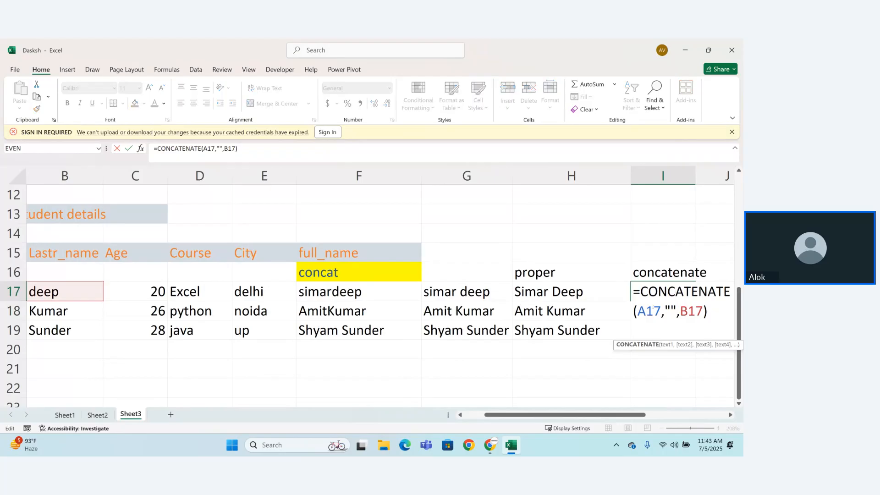
click(672, 311)
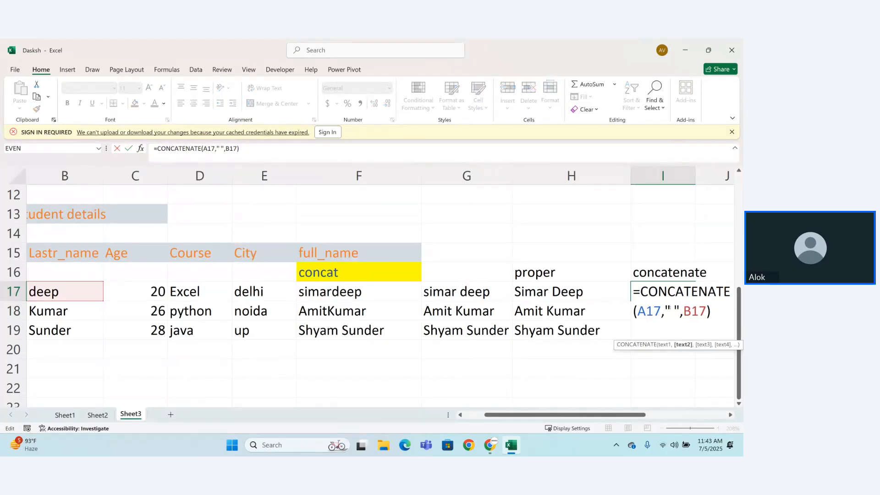
key(Return)
Step: Fill I17's CONCATENATE formula down to I19 and auto-fit column I to its contents
click(685, 296)
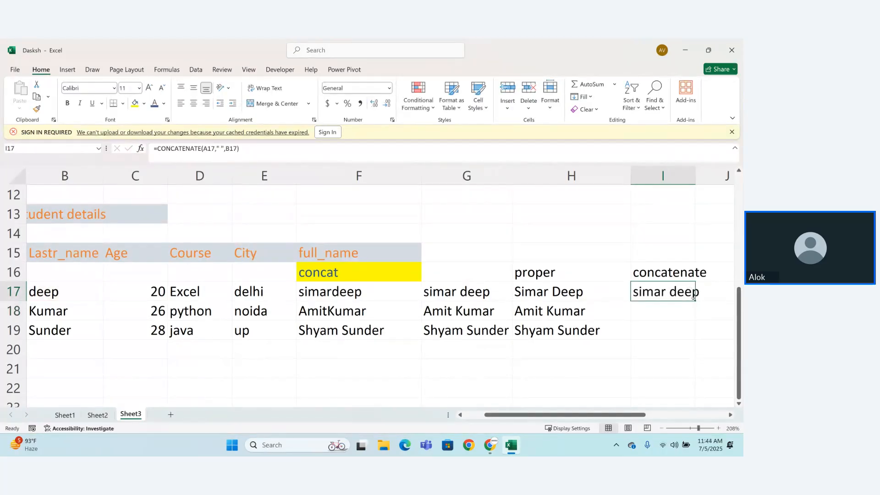
drag(695, 301, 697, 336)
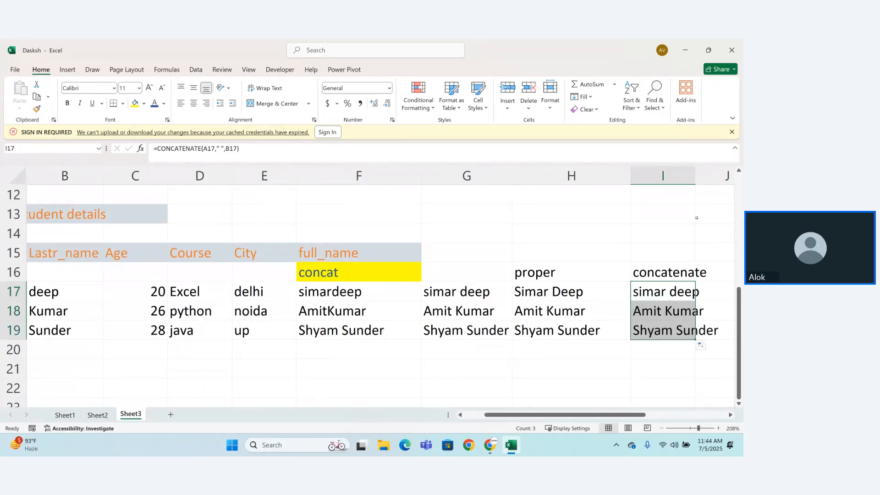
double_click(695, 177)
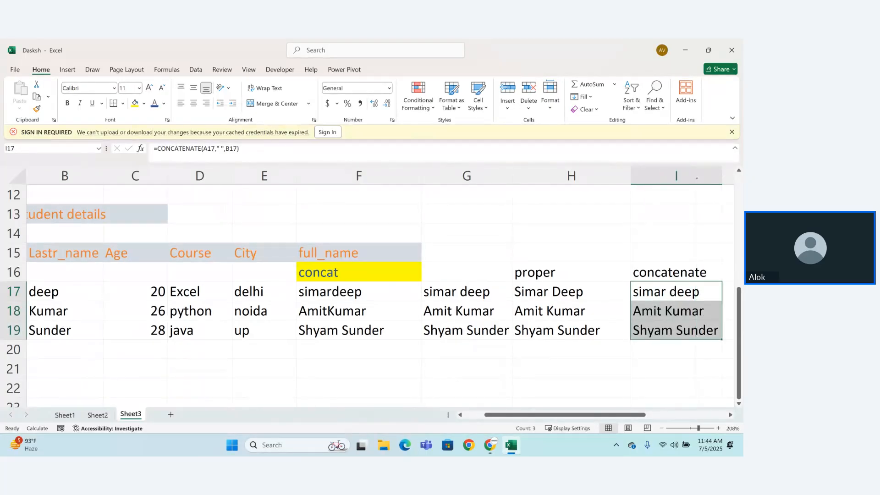
Step: Start a CONCATENATE formula in J17, beside the concatenate column
drag(603, 414, 684, 414)
click(508, 296)
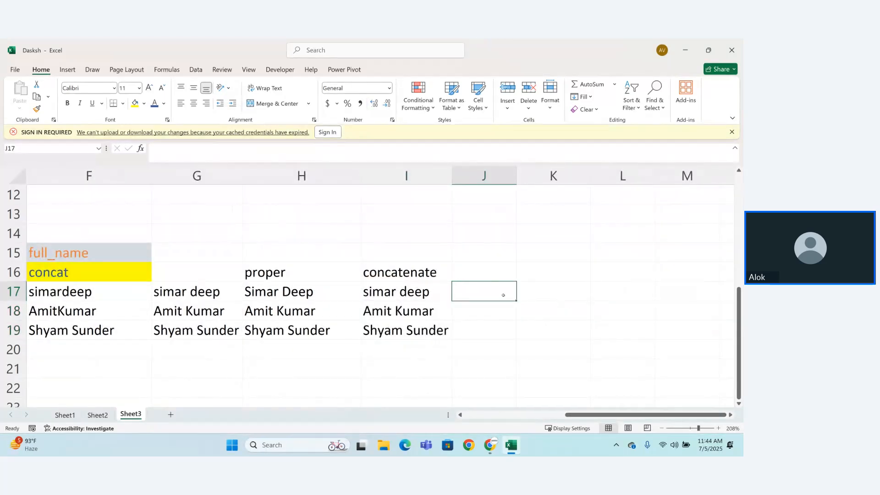
text(=conc)
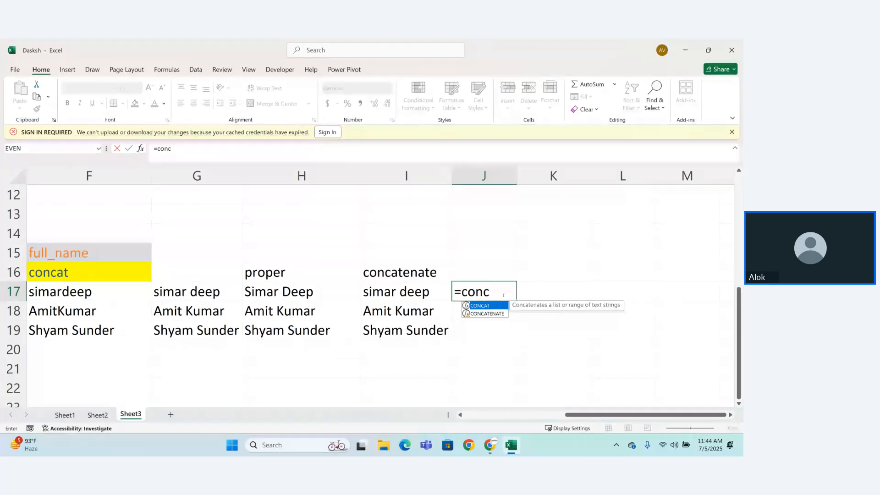
key(Down)
key(Tab)
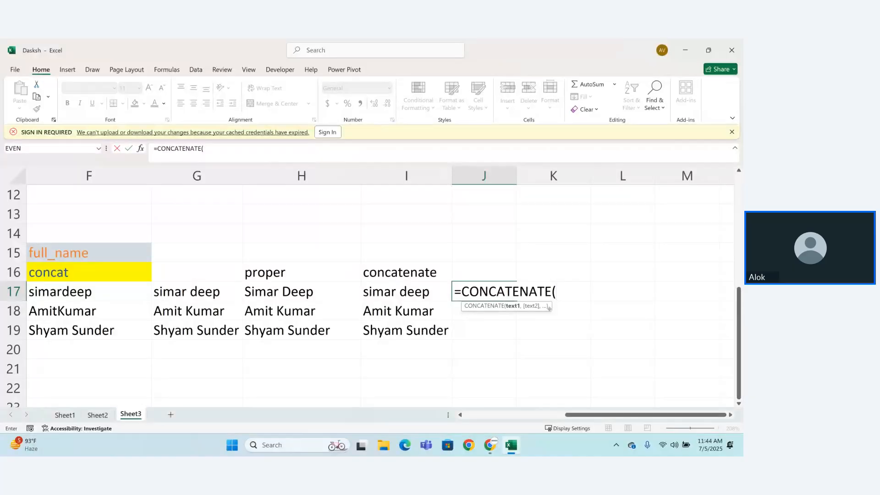
Step: Discard the unfinished CONCATENATE formula in cell J17, leaving the cell empty
key(BackSpace)
key(BackSpace)
key(BackSpace)
key(BackSpace)
key(BackSpace)
key(BackSpace)
key(BackSpace)
key(BackSpace)
key(BackSpace)
key(BackSpace)
key(BackSpace)
key(BackSpace)
key(BackSpace)
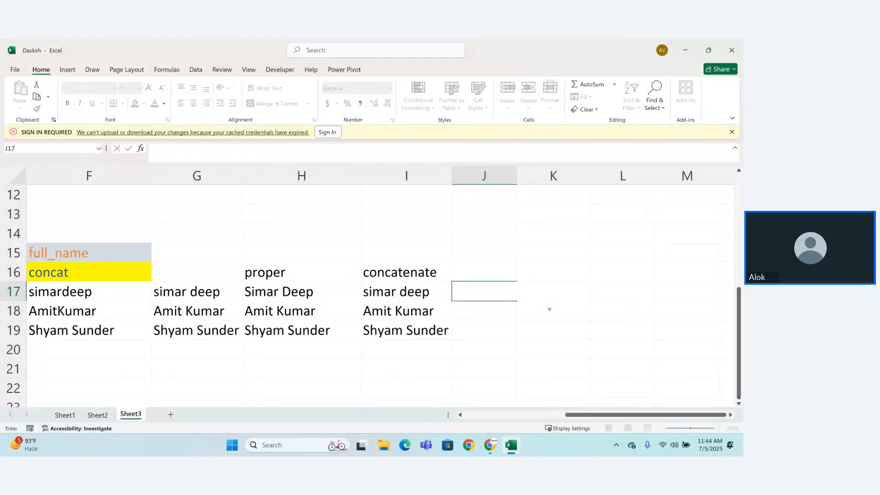
key(Return)
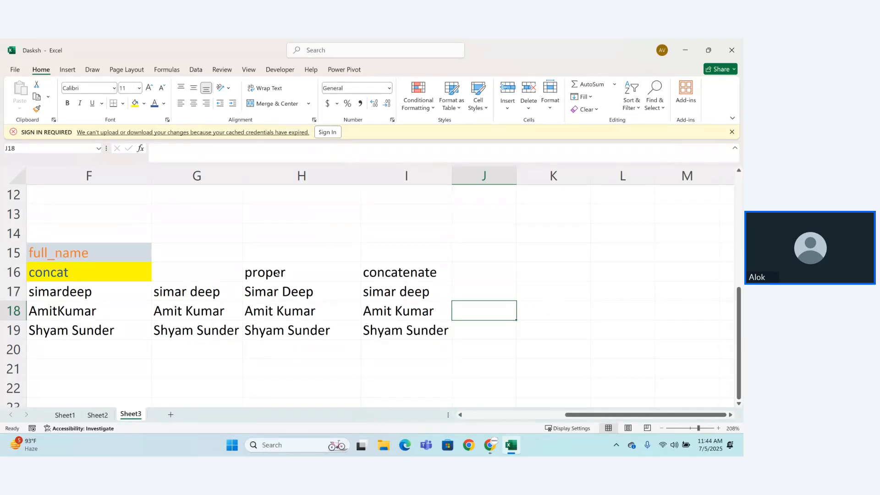
Step: Format the proper and concatenate header cells H16:I16 with a yellow fill and orange font colour
drag(251, 273, 398, 273)
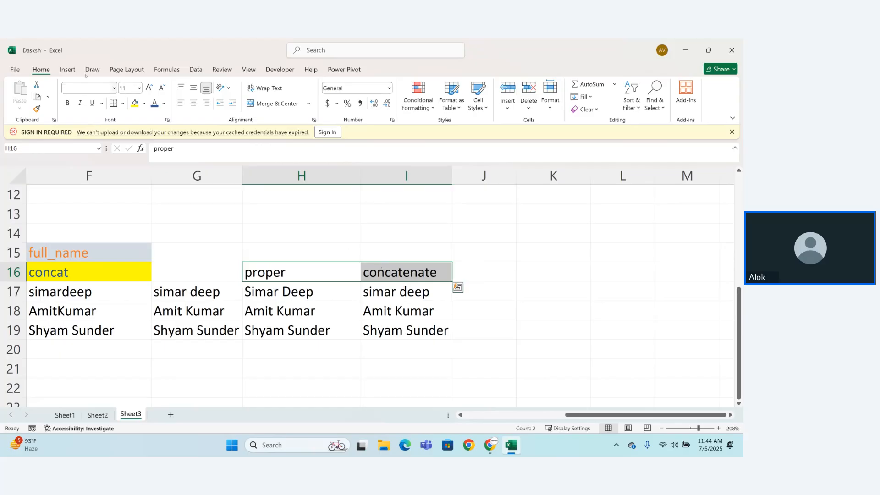
click(135, 103)
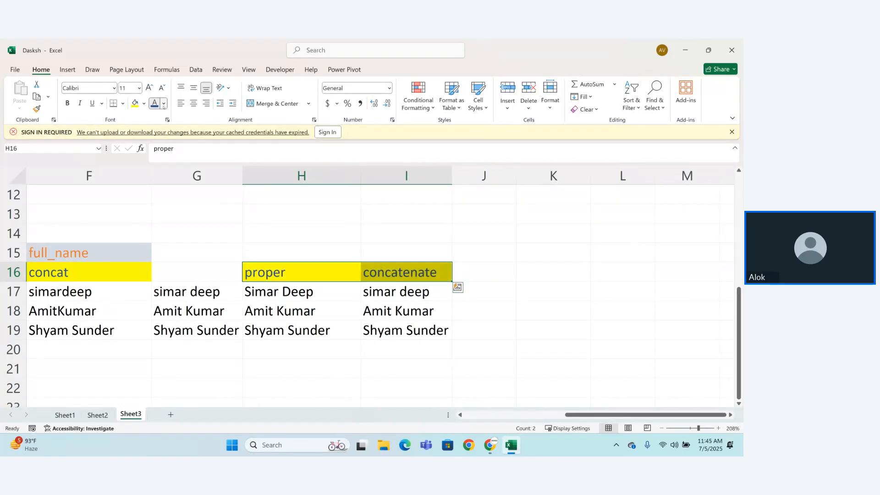
click(163, 105)
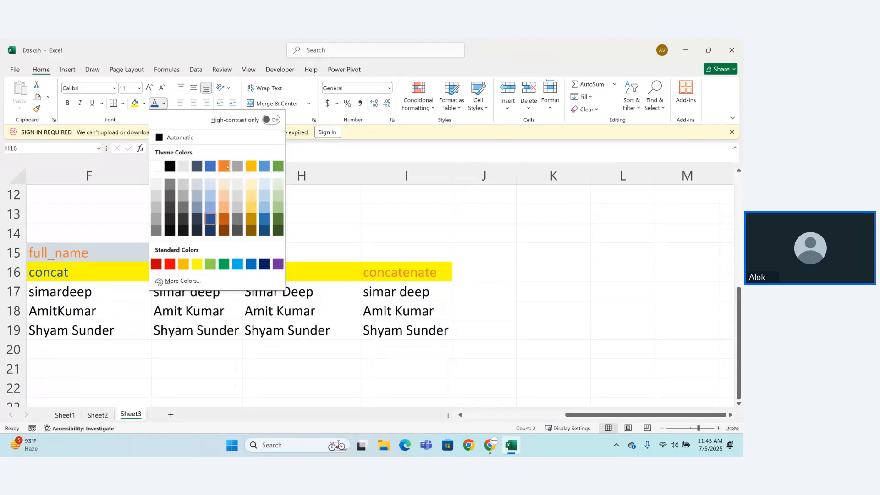
click(228, 167)
click(500, 329)
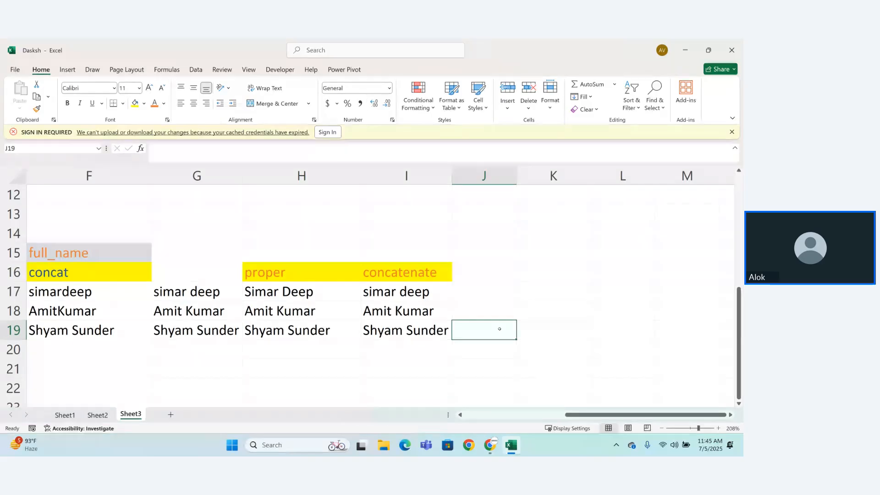
click(497, 280)
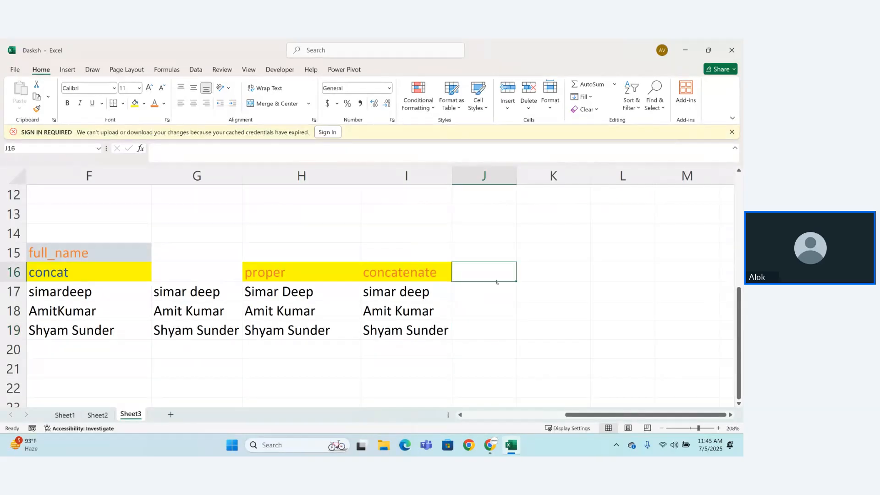
text(=)
key(BackSpace)
text(=t)
key(BackSpace)
key(BackSpace)
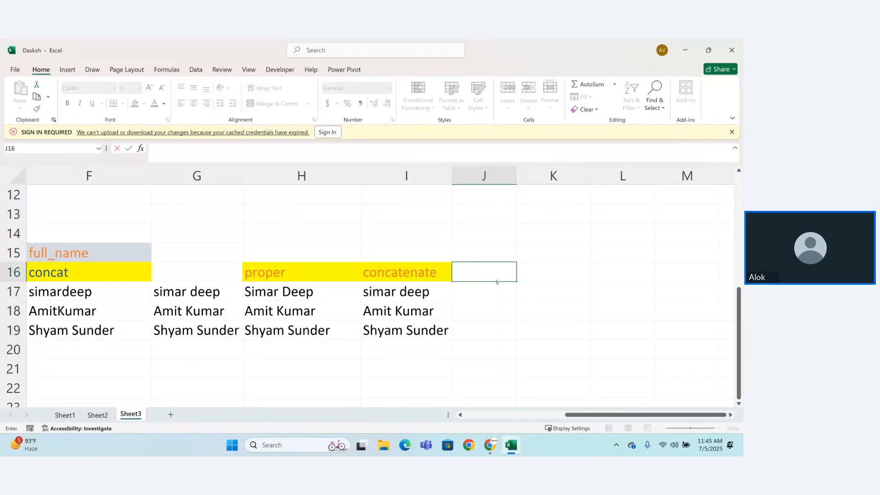
text(=te)
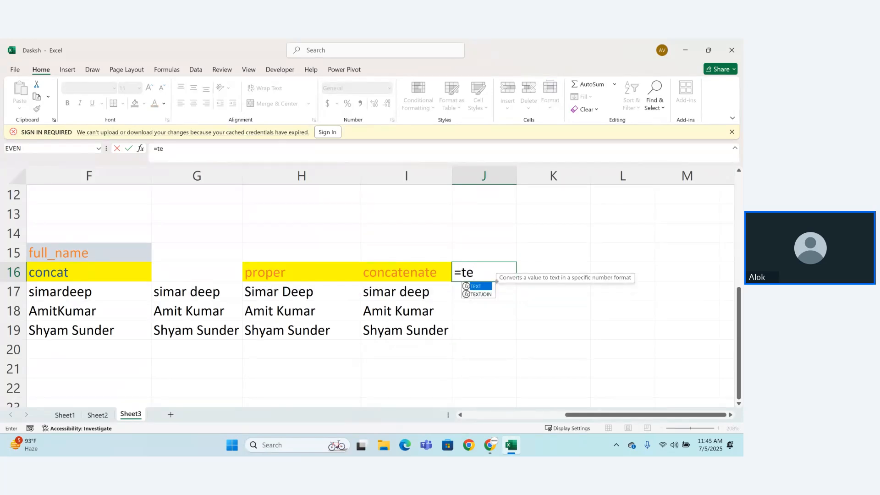
text(x)
key(Tab)
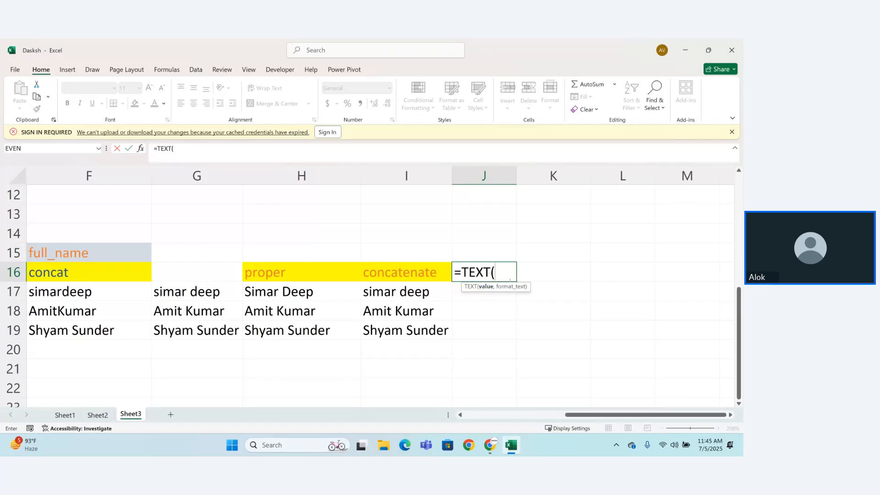
key(BackSpace)
text(joi)
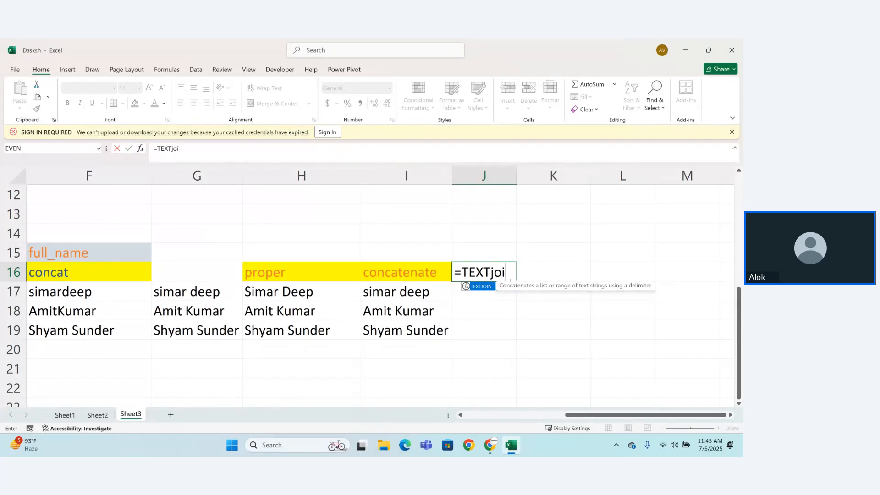
text(n)
key(BackSpace)
key(BackSpace)
key(BackSpace)
key(BackSpace)
key(BackSpace)
key(BackSpace)
key(BackSpace)
key(BackSpace)
key(BackSpace)
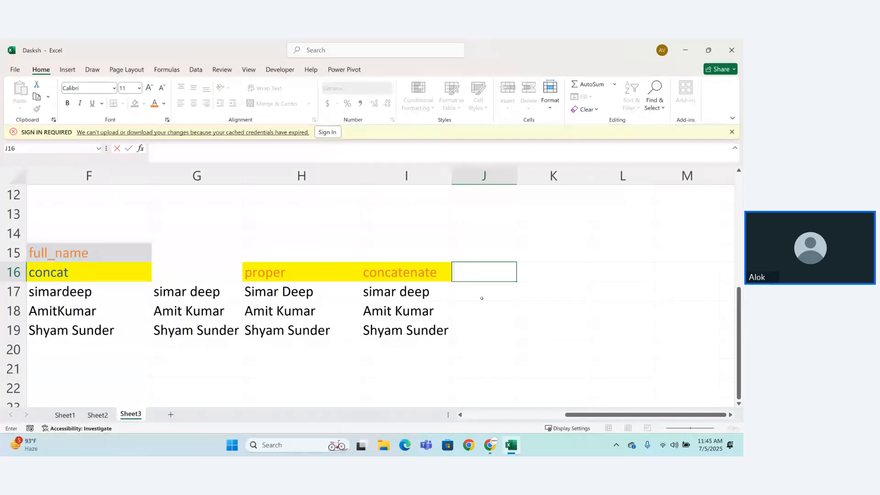
click(483, 250)
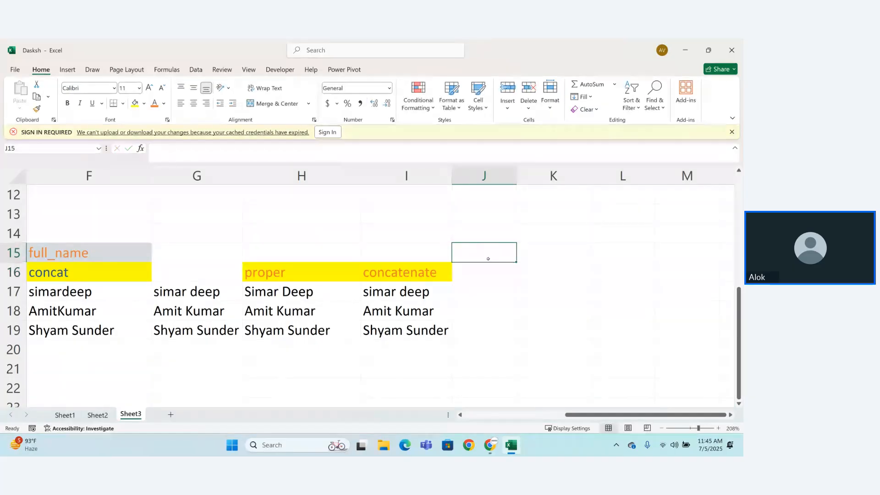
Step: Enter the label "name,course,city" in cell A21 below the student details table
drag(596, 415, 261, 412)
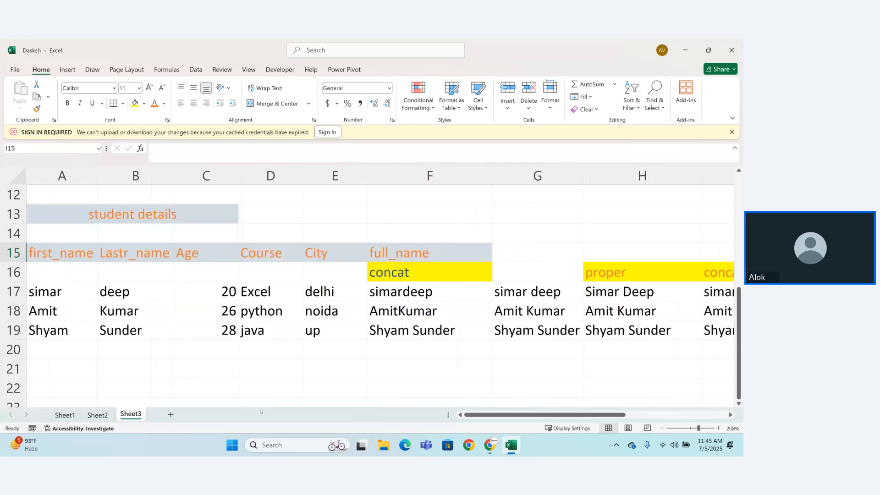
click(36, 358)
click(40, 363)
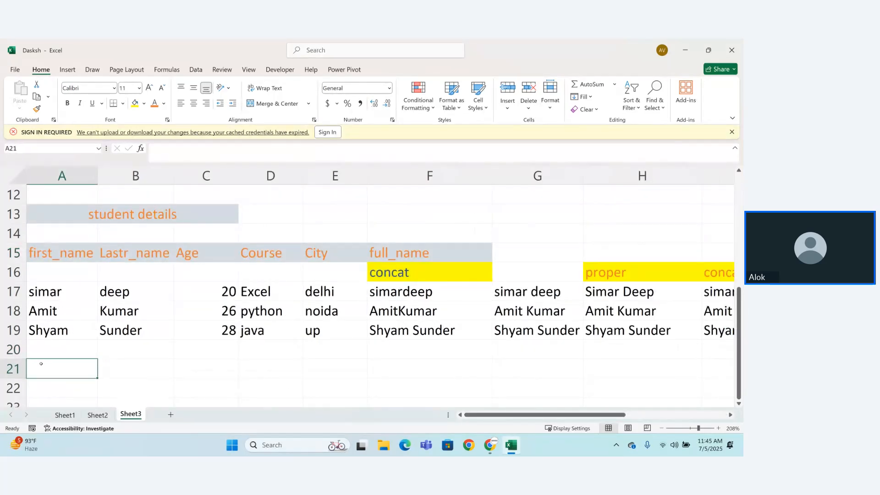
text(name,)
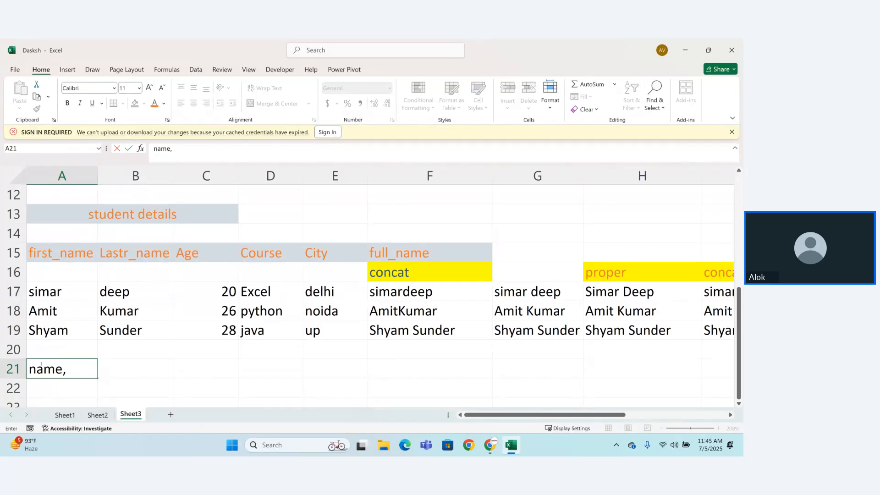
text(course)
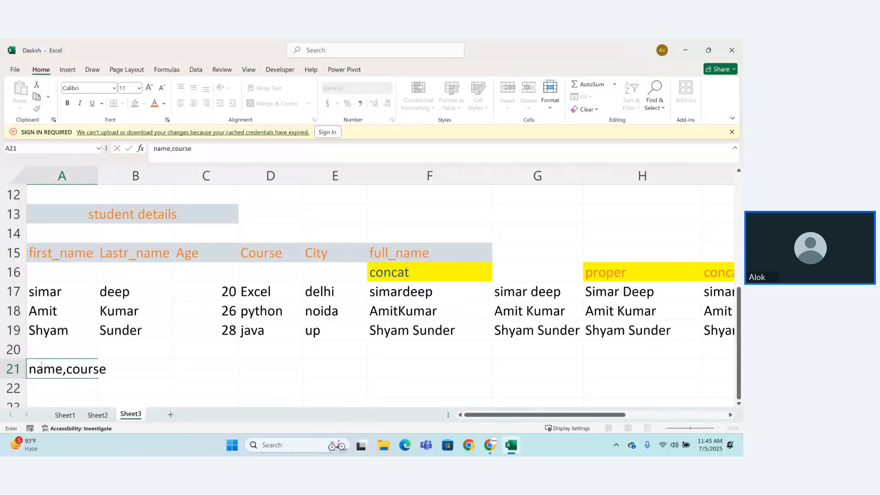
text(,city)
key(Return)
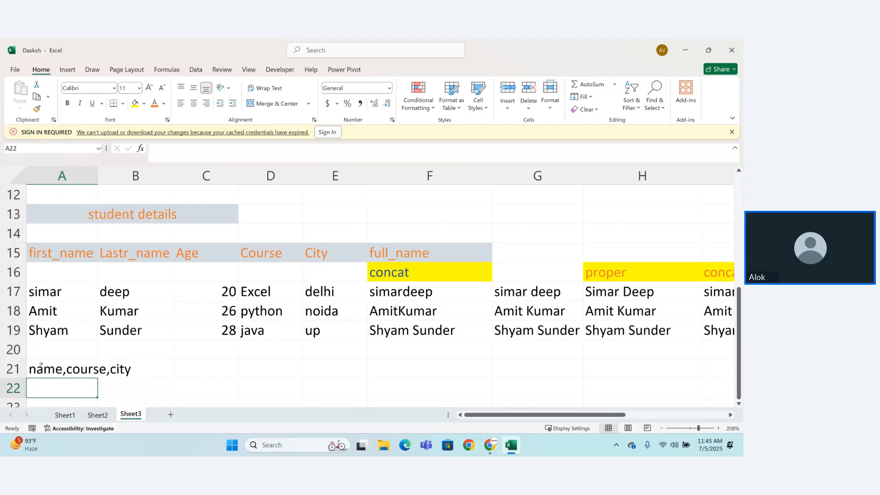
Step: Add the label "textjoin" in cell D21 and format it with orange font colour and a yellow fill
drag(738, 313, 740, 327)
click(675, 362)
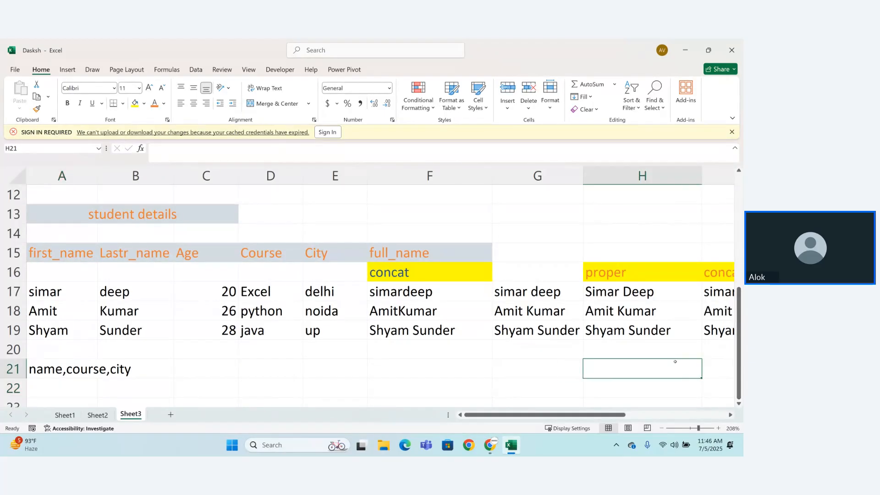
key(Return)
scroll(241, 291, down, 2)
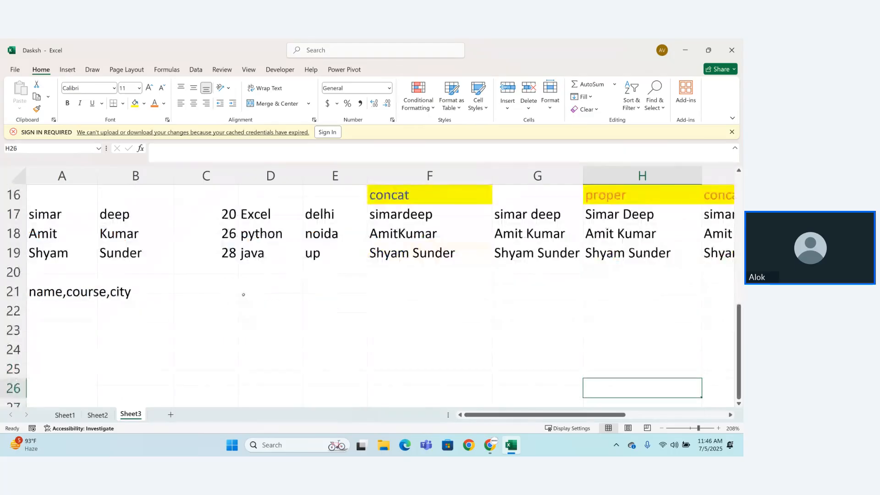
click(263, 293)
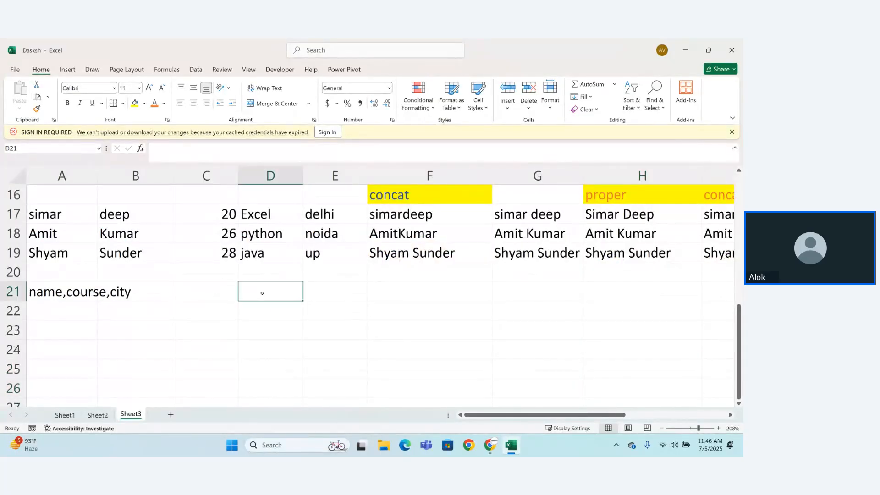
text(textjoin)
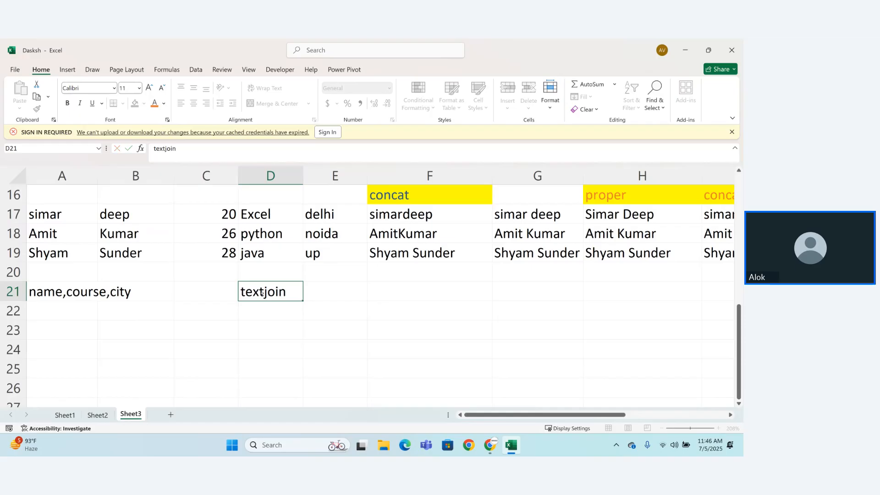
key(Return)
click(261, 293)
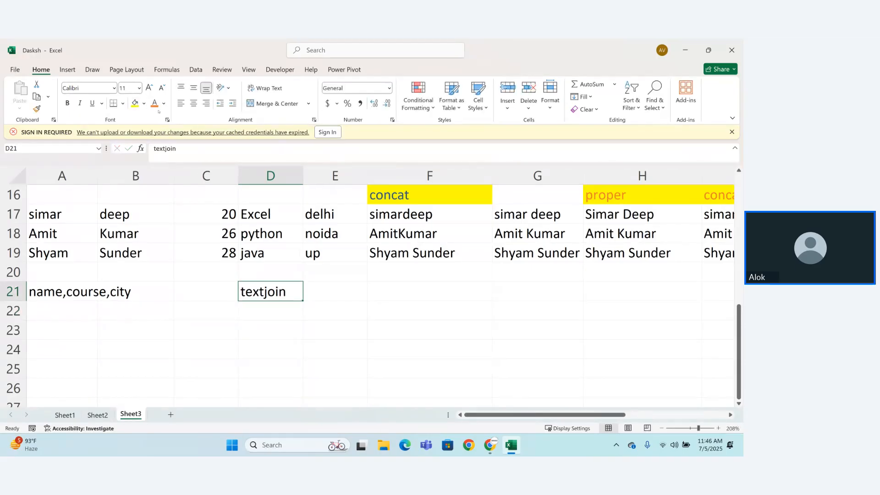
click(154, 103)
click(135, 103)
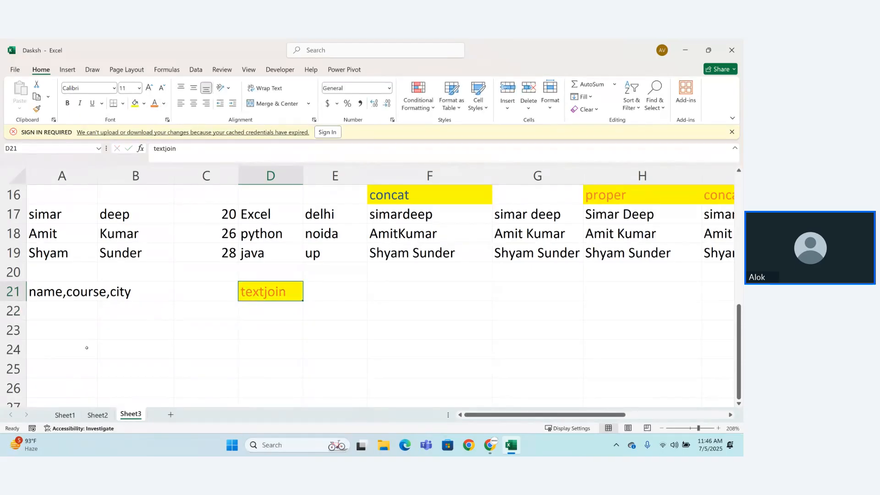
click(67, 330)
text(=textj)
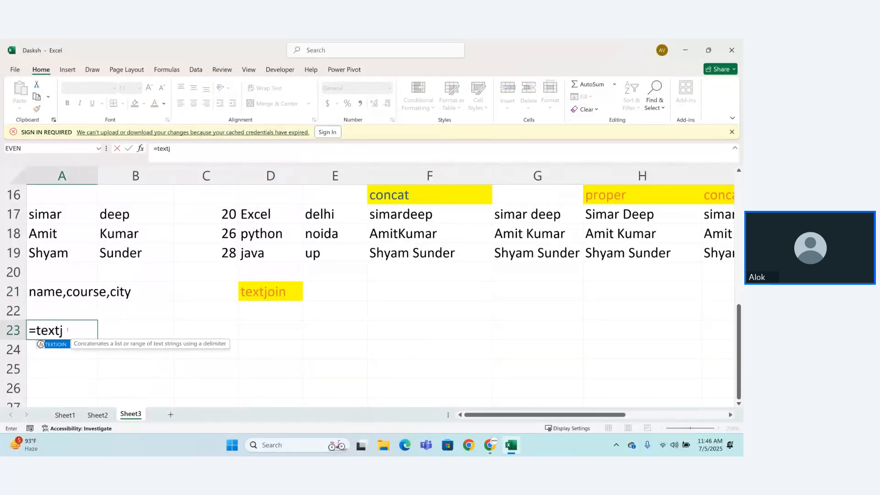
key(Tab)
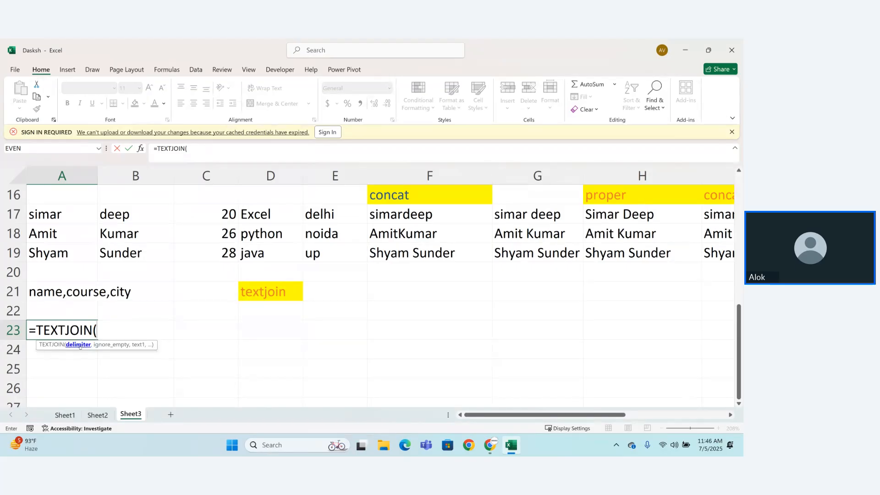
key(BackSpace)
key(BackSpace)
key(BackSpace)
key(BackSpace)
key(BackSpace)
key(BackSpace)
key(BackSpace)
key(BackSpace)
key(BackSpace)
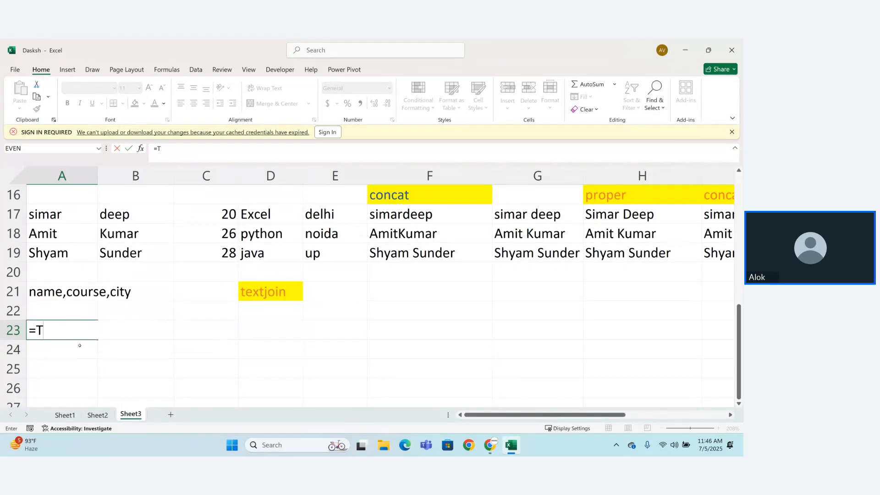
Step: Write the formula =CONCAT(A17," ",B17," ",D17," ",E17) in cell A23 to join the first student's name, course and city
text(conca)
key(Tab)
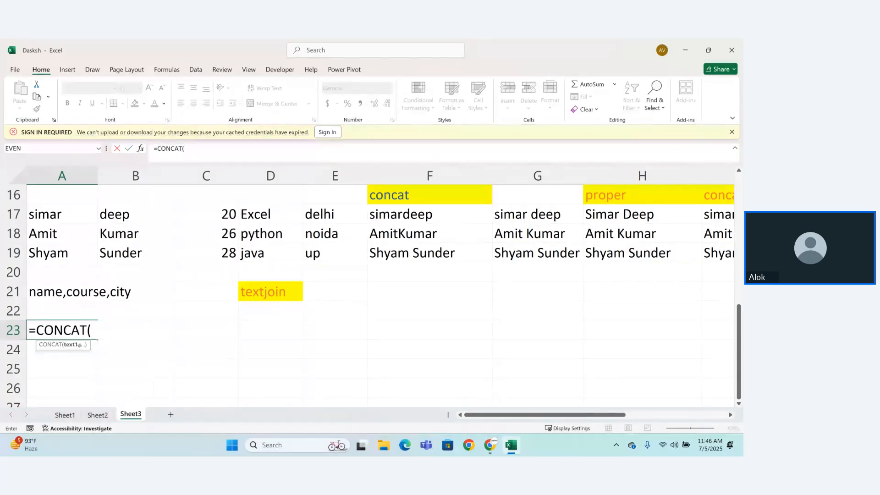
click(56, 207)
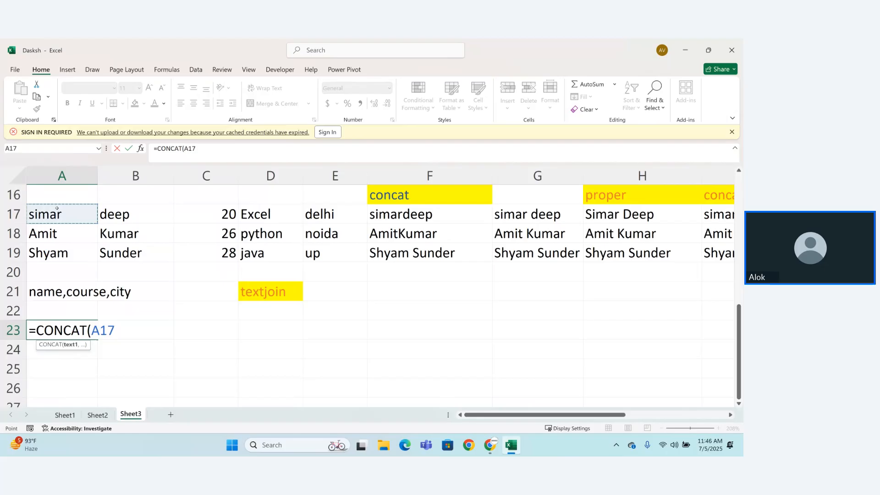
text(," ")
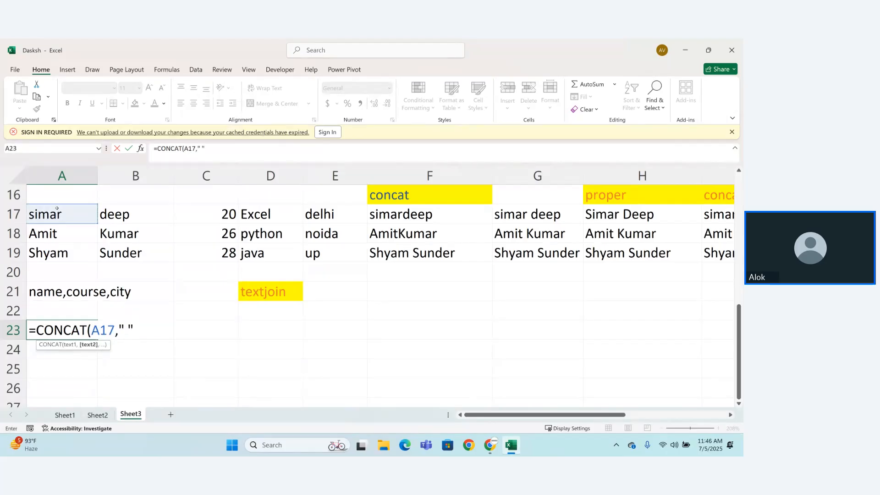
text(,)
click(116, 214)
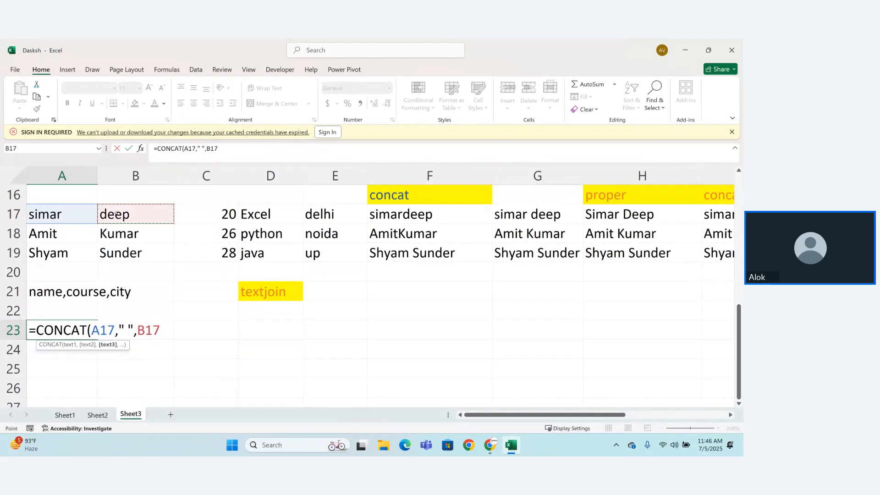
text(," ",)
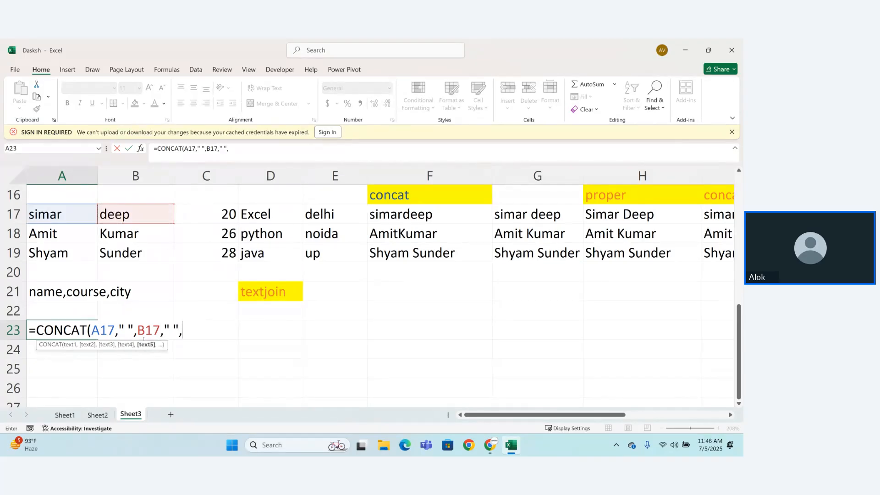
click(261, 215)
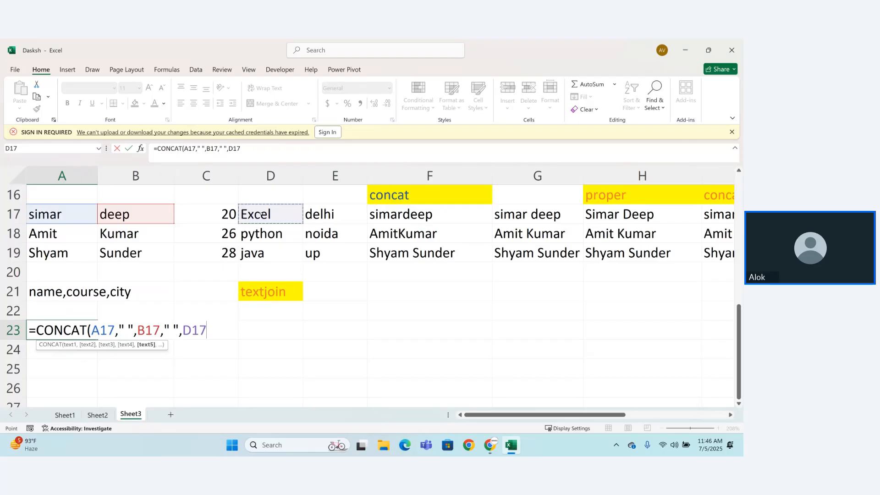
text(," ",)
click(337, 217)
text())
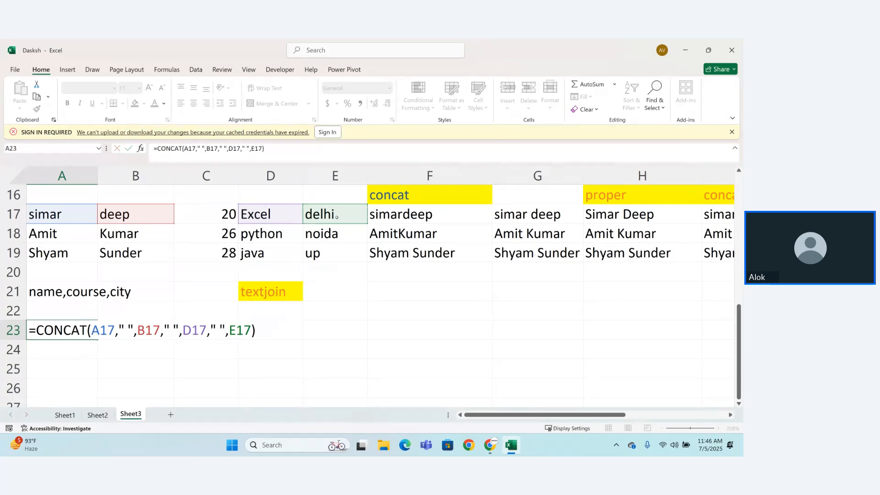
Step: Commit the CONCAT formula in A23 and auto-fit column A to its contents
key(Return)
click(39, 327)
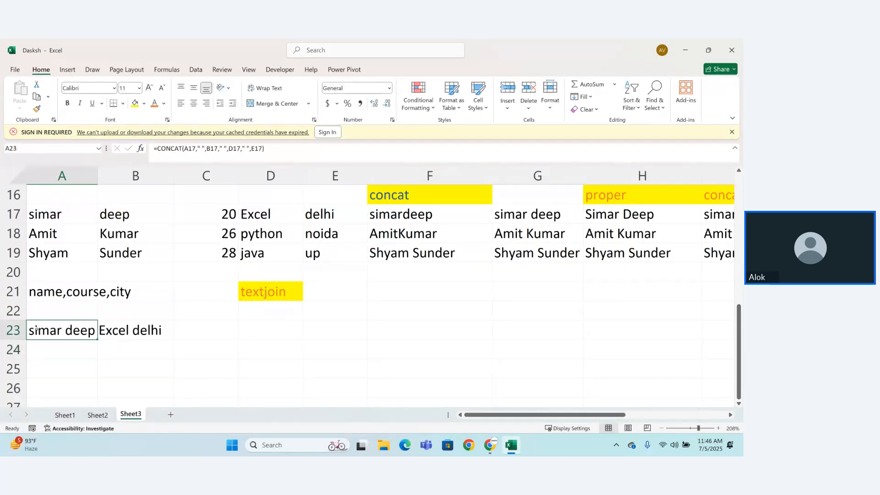
key(shift+Right)
key(Right)
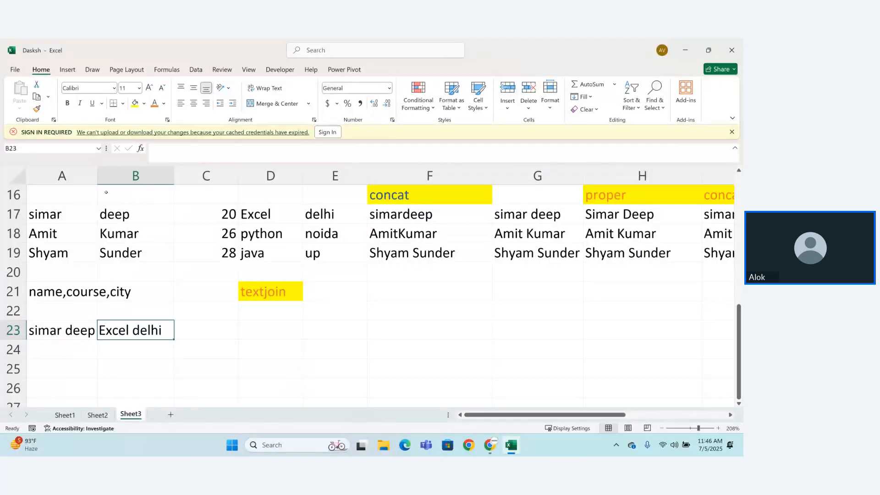
double_click(97, 176)
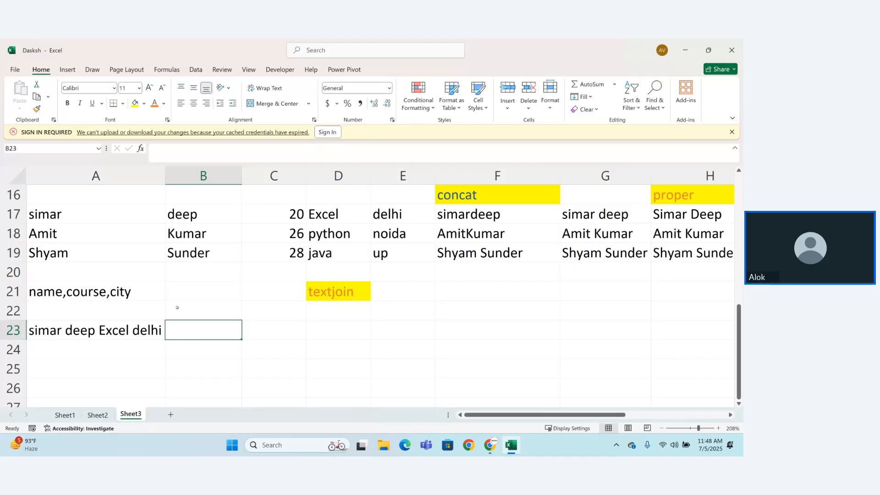
Step: Start a TEXTJOIN formula in cell D23 with a space " " as the delimiter
click(317, 326)
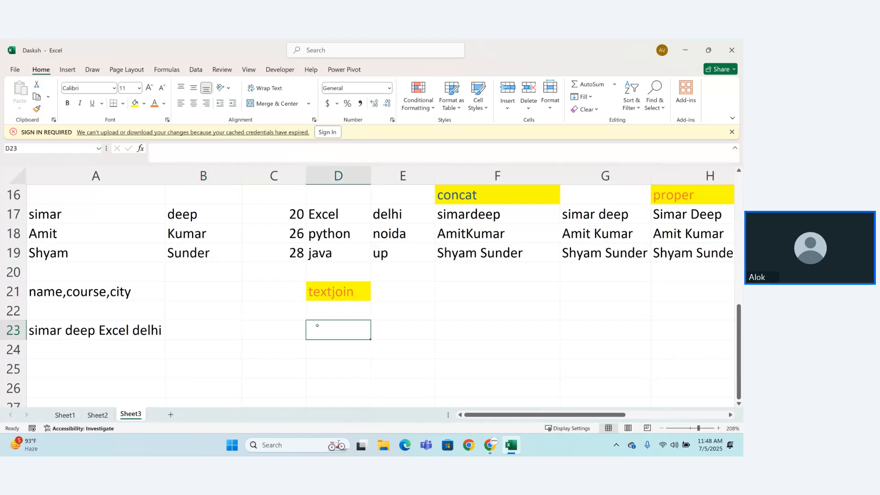
text(=text)
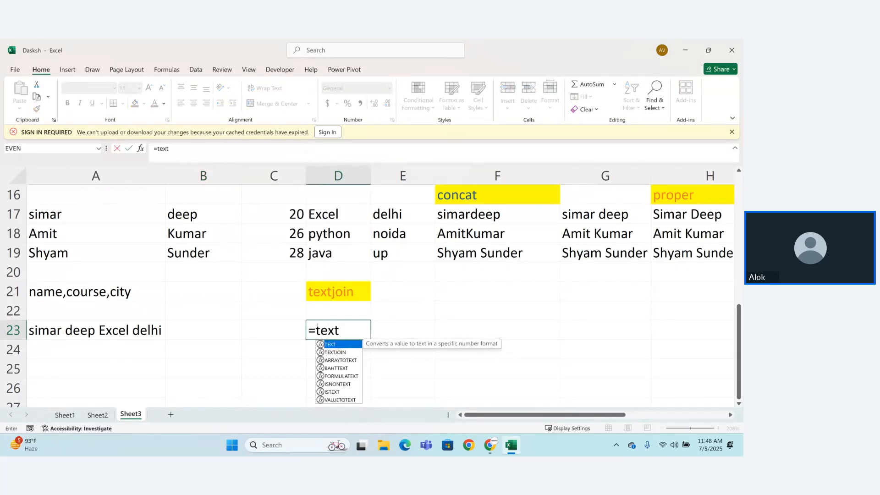
text(joi)
key(Escape)
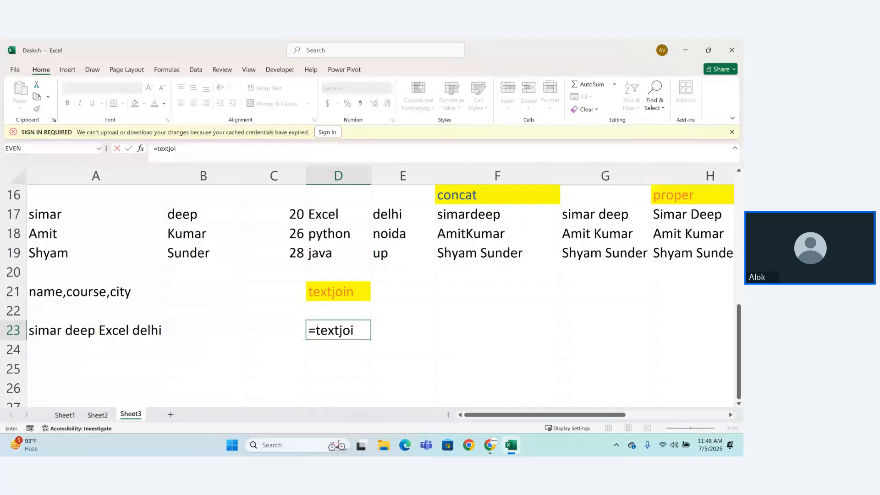
text(n)
key(Tab)
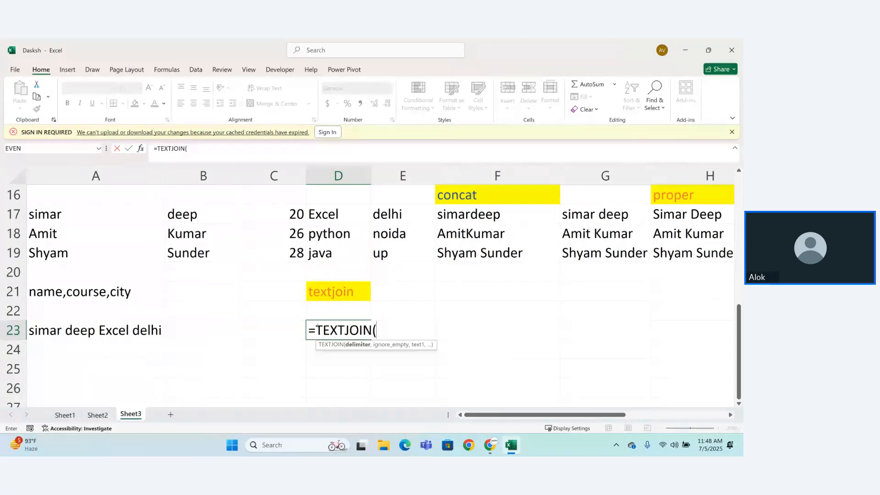
text(" ",)
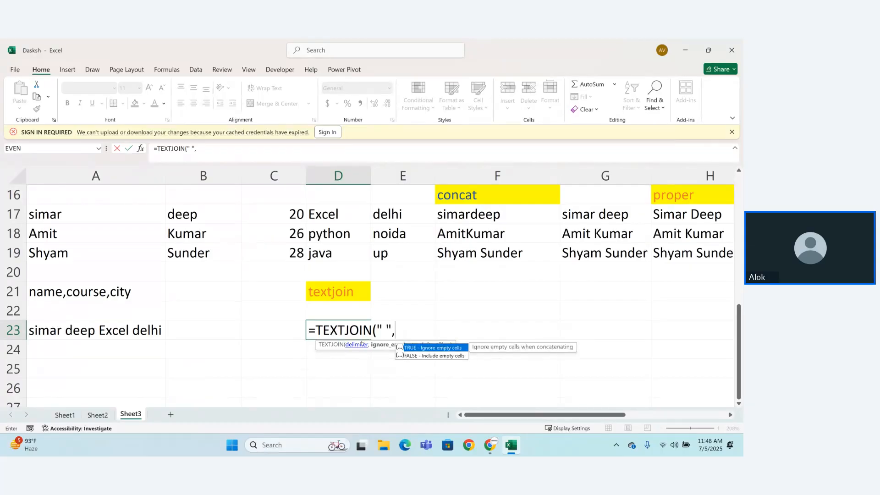
Step: Set the ignore_empty argument of the TEXTJOIN formula in D23 to TRUE
key(Escape)
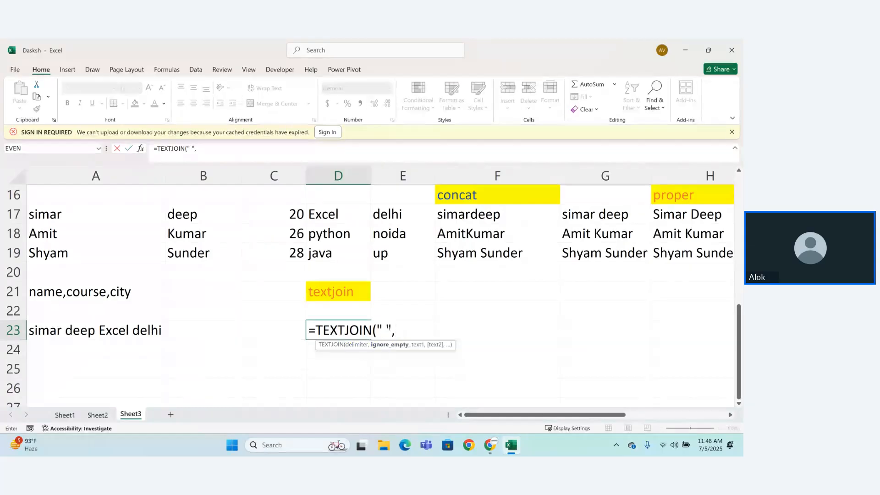
click(390, 330)
text(T)
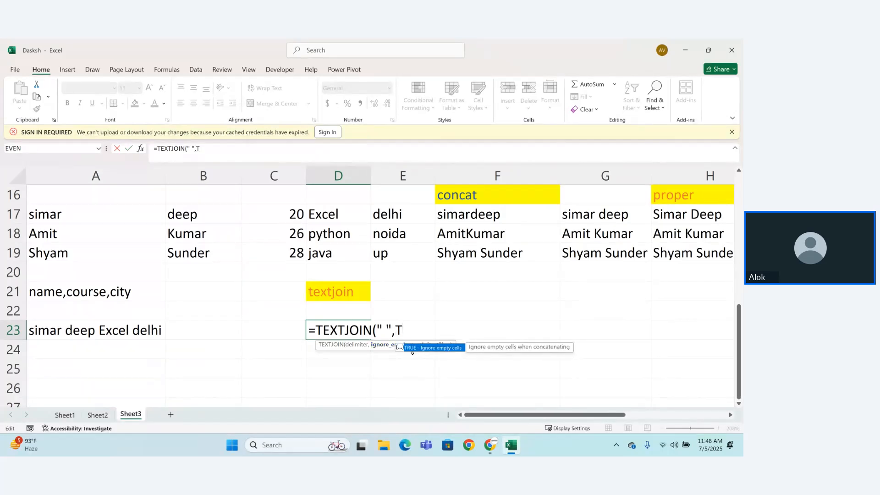
key(Return)
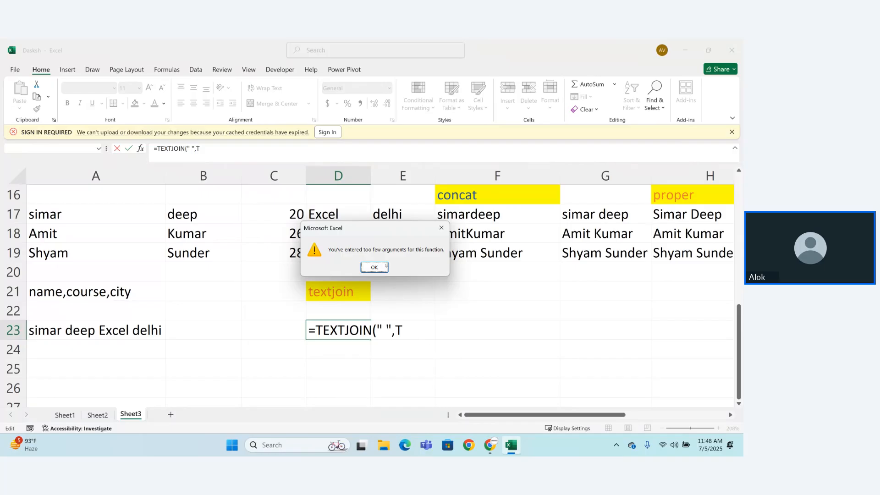
click(374, 267)
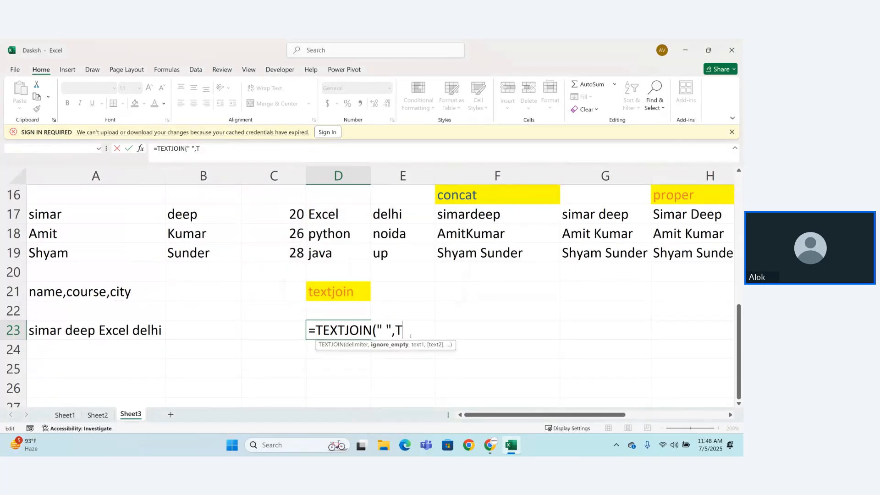
text(R)
key(Tab)
text(,)
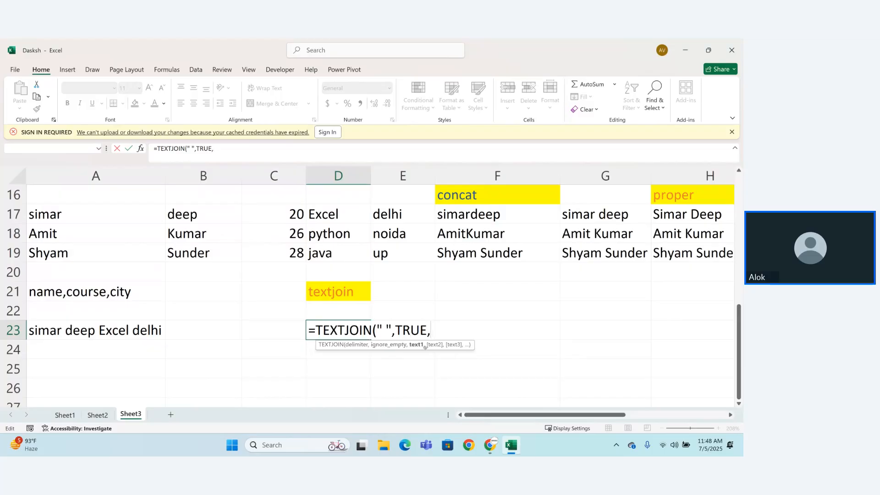
Step: Complete the D23 formula as =TEXTJOIN(" ",TRUE,A17,B17,D17,E17) by adding the first student's name, course and city cells
click(46, 220)
text(,)
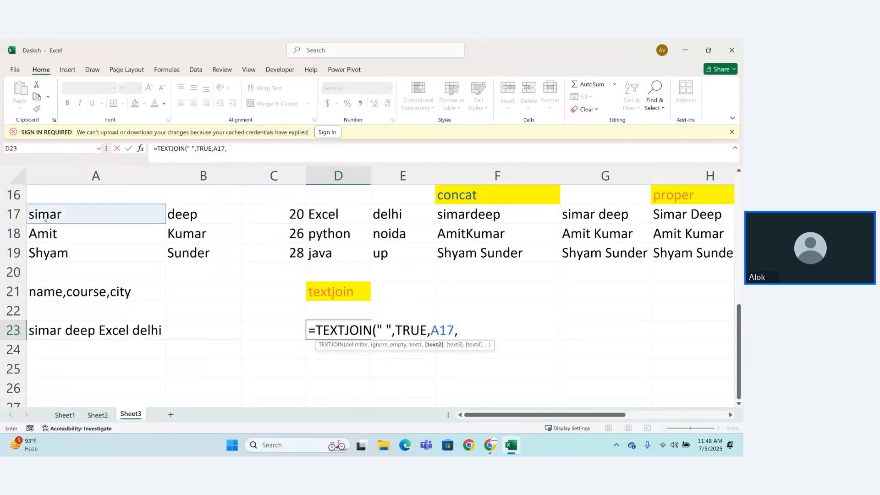
click(196, 214)
text(,)
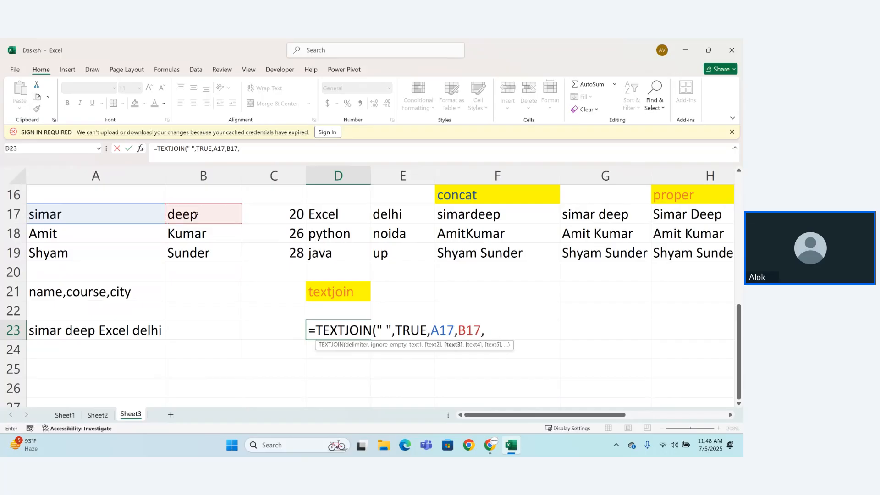
click(324, 215)
text(.)
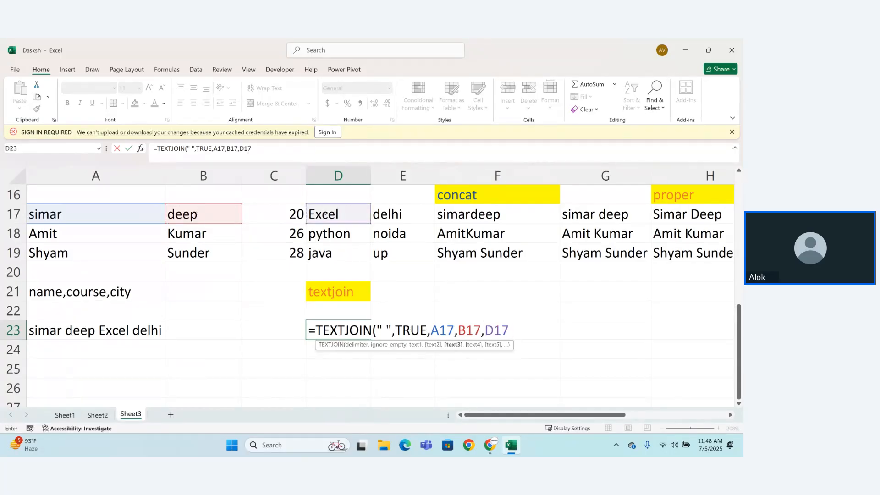
text(,)
click(391, 219)
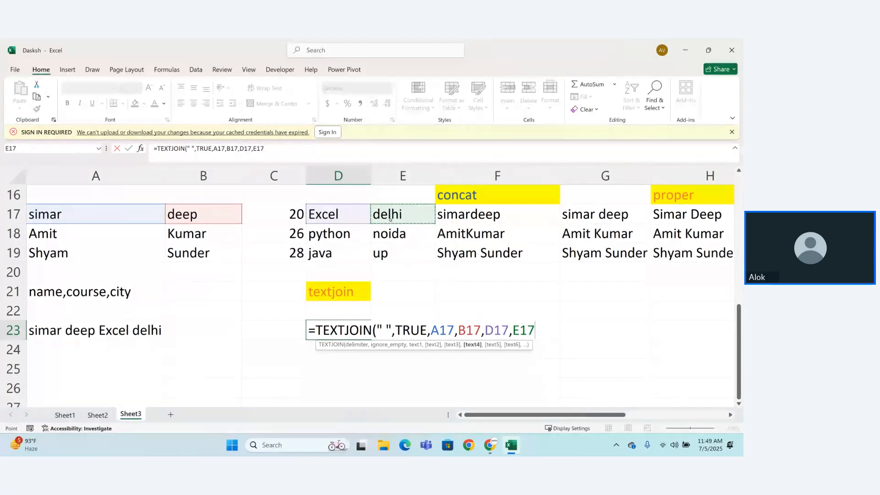
text())
key(Return)
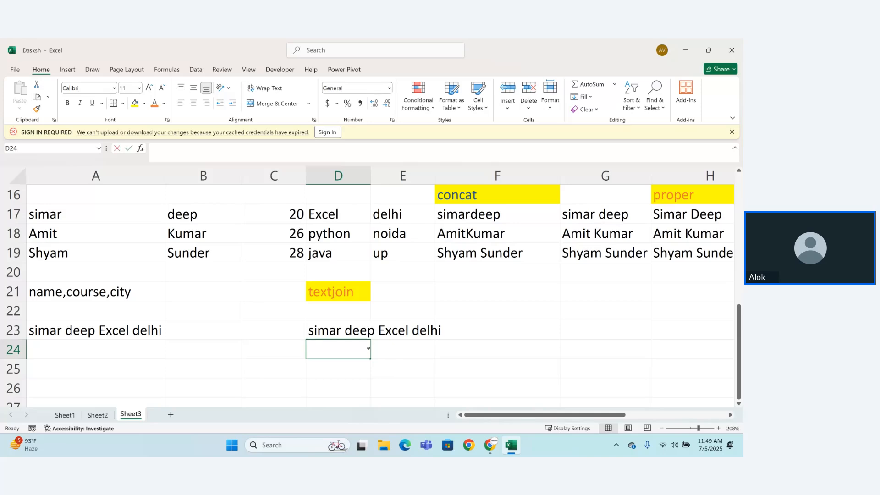
Step: Start a second TEXTJOIN formula in D24 with "-" as the delimiter and TRUE for ignoring empty cells
text(=)
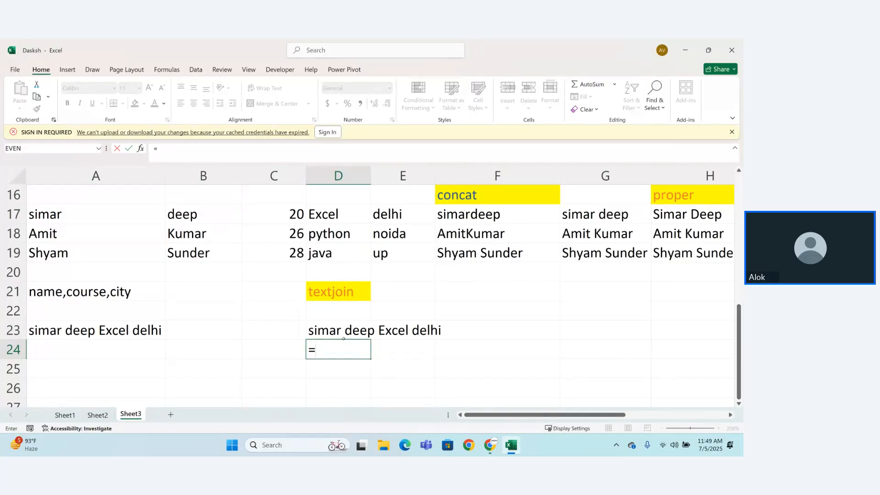
text(TEXTJOIN()
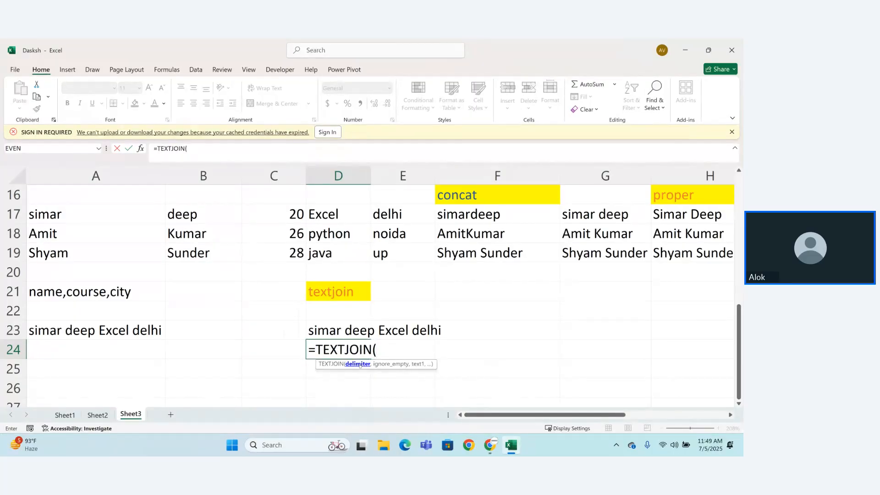
text("-')
key(BackSpace)
text(",)
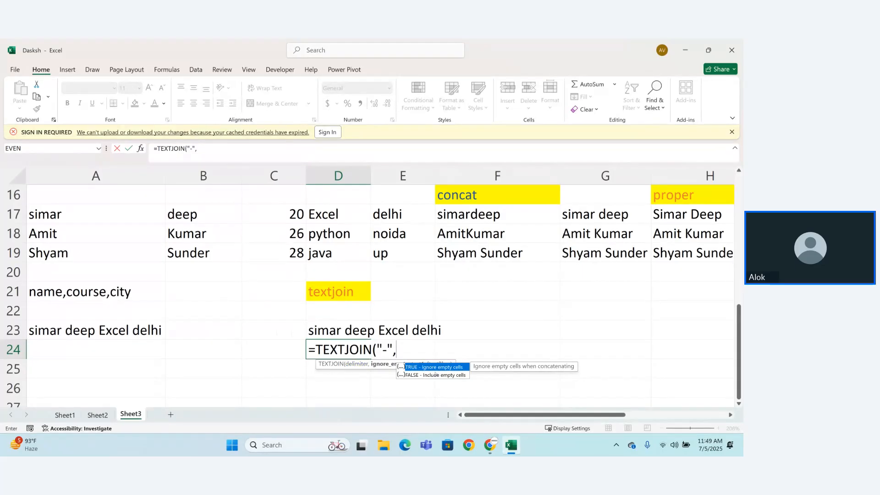
key(Tab)
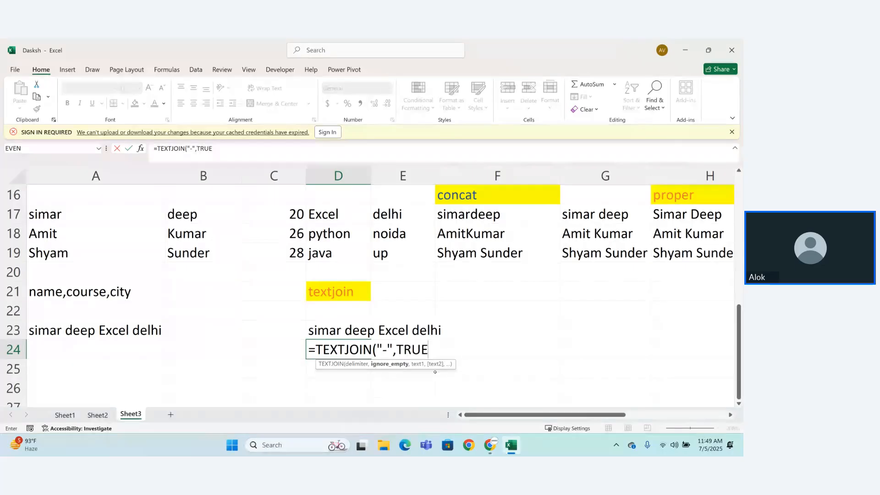
text(,)
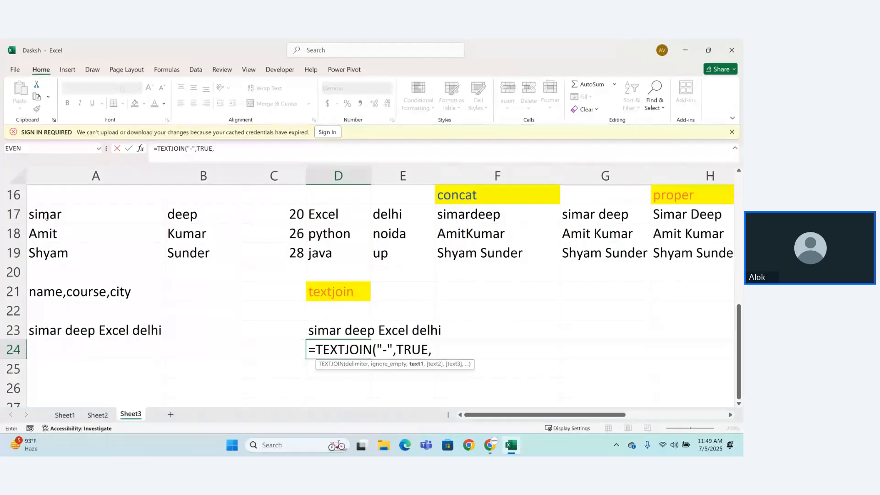
Step: Add the ranges A17:B17 and D17:E17 as text arguments to complete the D24 TEXTJOIN formula
drag(46, 218, 223, 215)
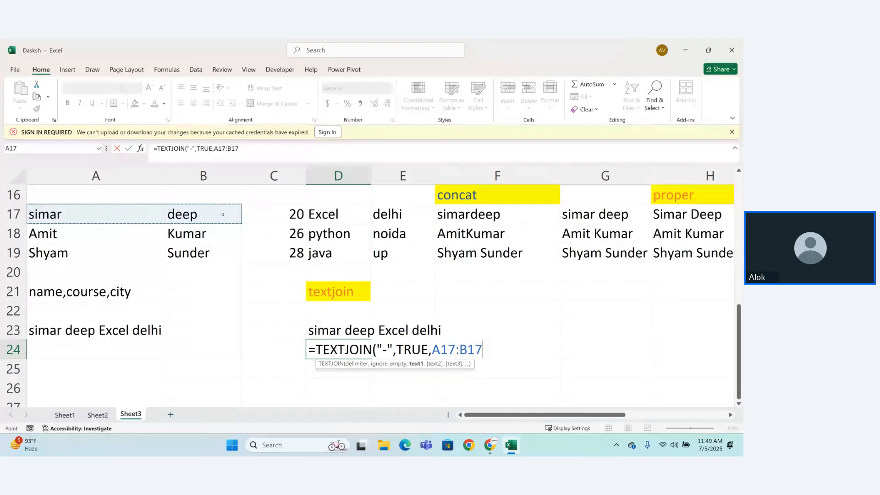
text(,)
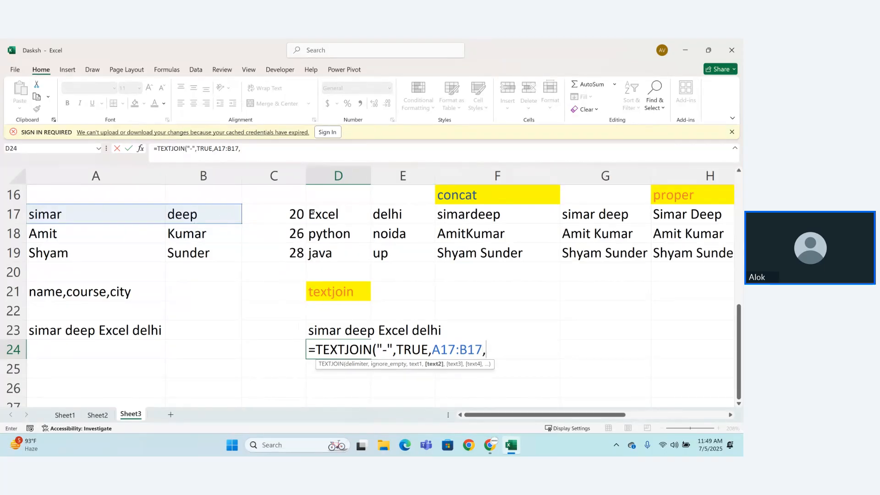
drag(325, 212, 382, 211)
text())
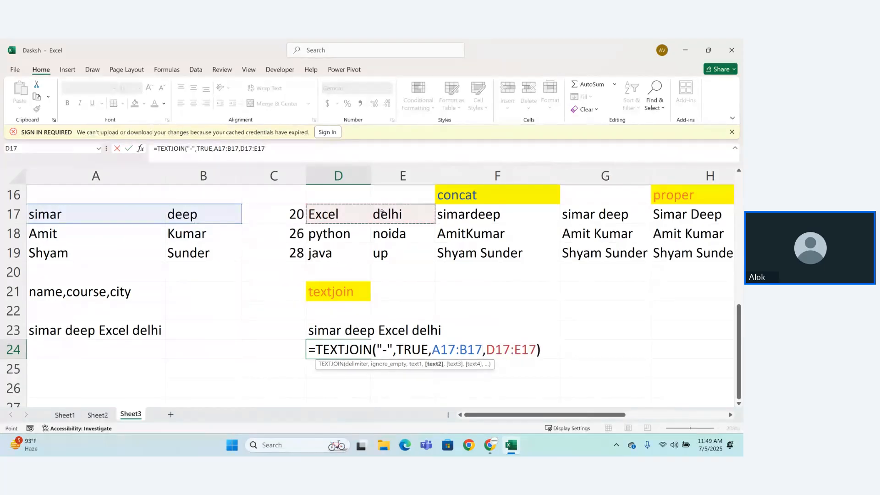
key(Return)
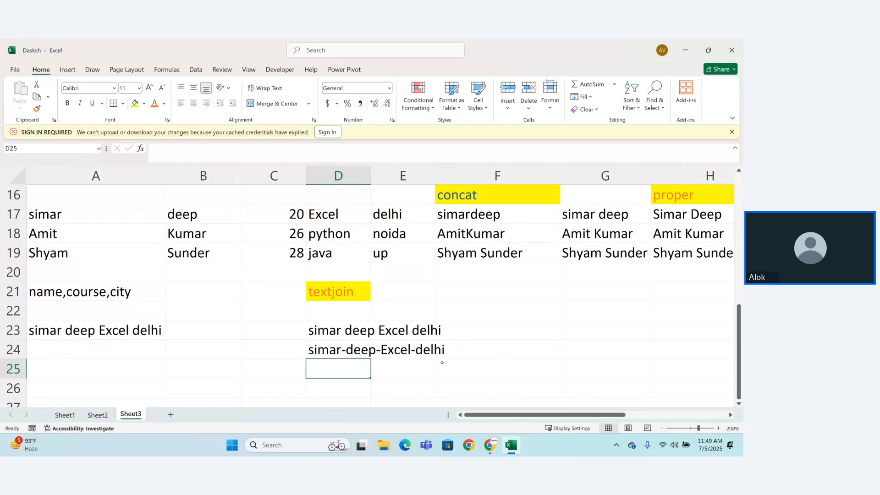
Step: Auto-fit column D to the width of the joined text
double_click(410, 347)
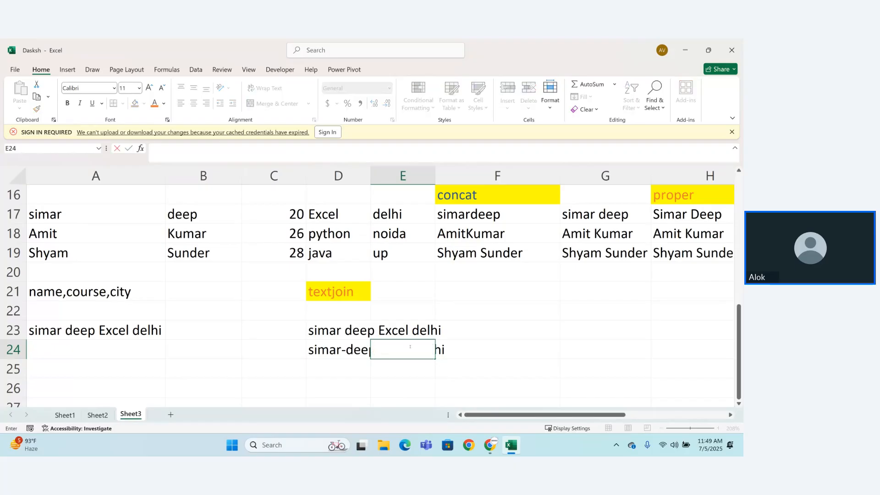
click(341, 350)
double_click(344, 349)
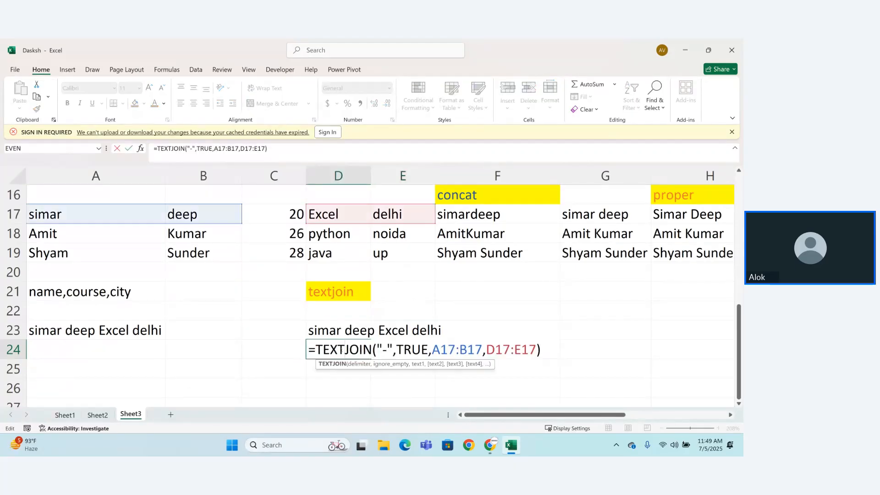
double_click(370, 176)
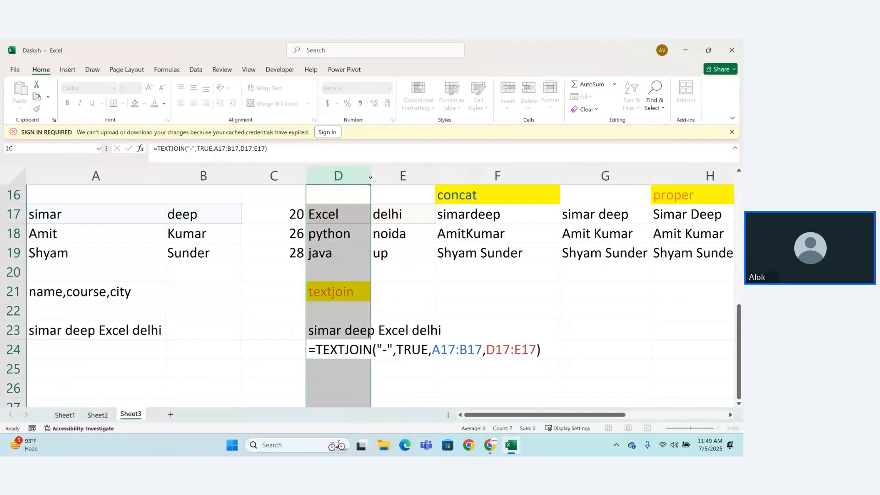
click(386, 344)
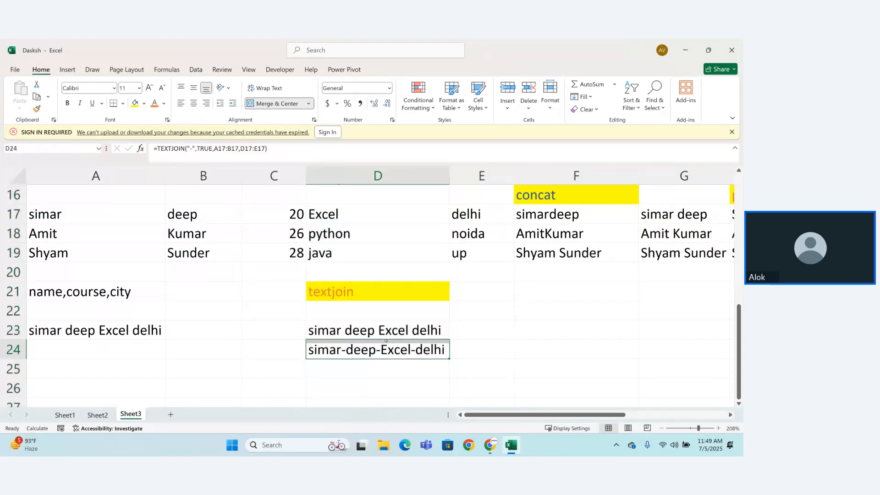
Step: Remove the range arguments A17:B17 and D17:E17 from the TEXTJOIN formula in D24, keeping the "-" delimiter and TRUE
double_click(387, 343)
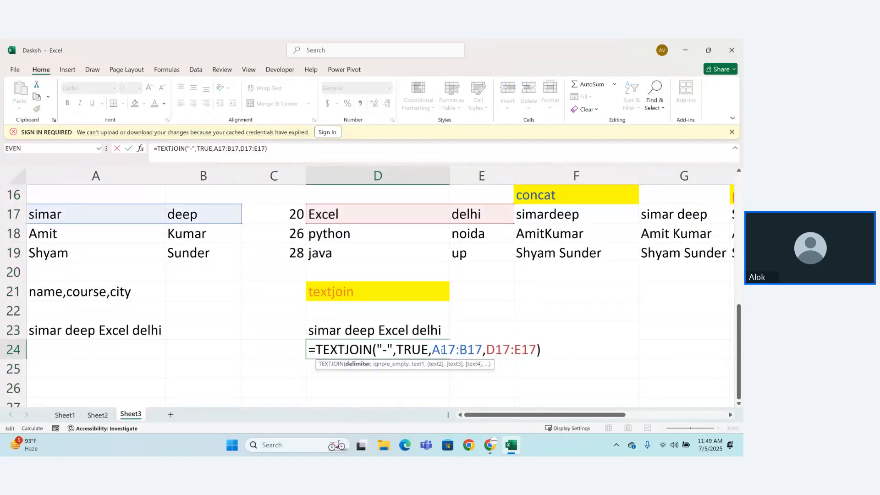
drag(431, 349, 529, 349)
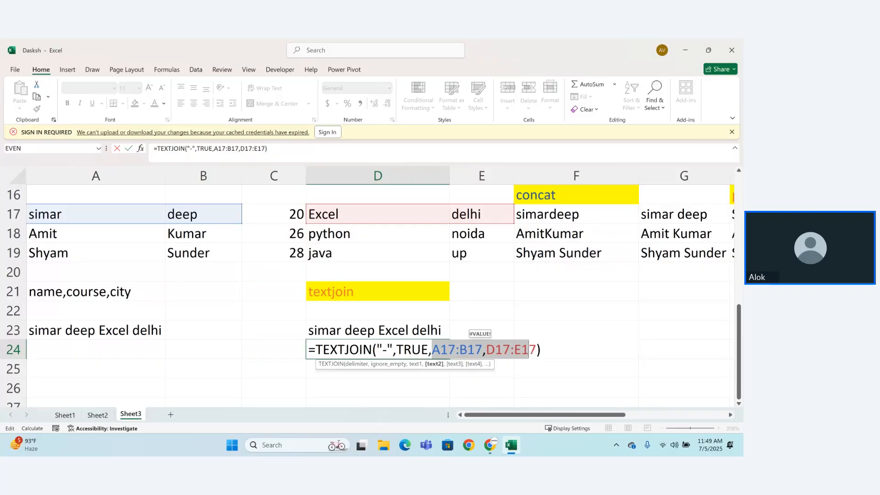
click(529, 349)
key(BackSpace)
key(BackSpace)
key(BackSpace)
key(BackSpace)
key(BackSpace)
key(BackSpace)
key(BackSpace)
key(BackSpace)
key(BackSpace)
key(BackSpace)
key(BackSpace)
key(BackSpace)
key(BackSpace)
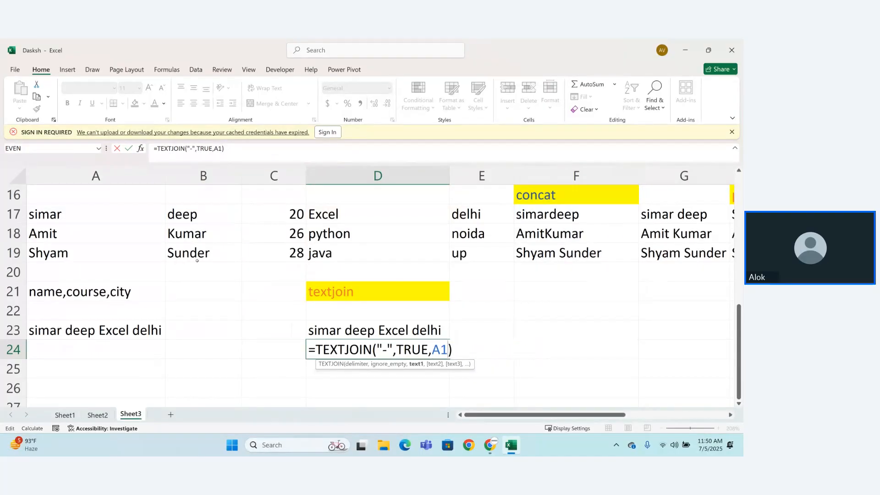
key(BackSpace)
key(BackSpace)
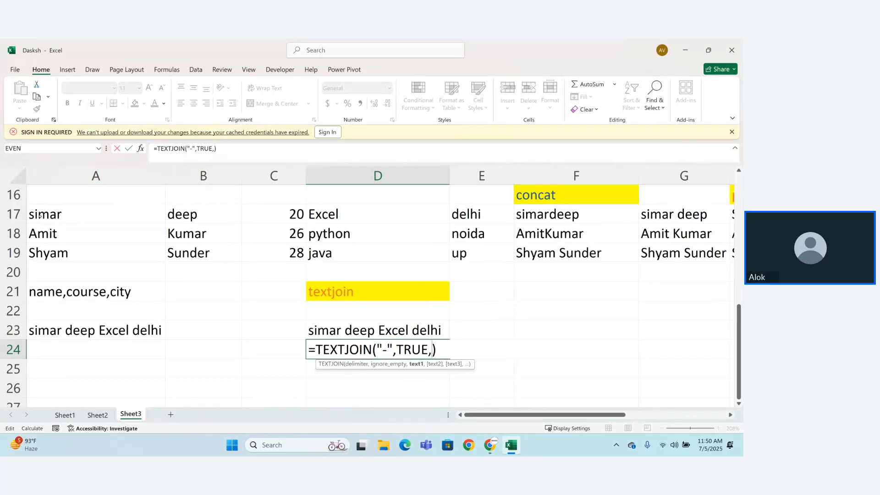
Step: Add A17, the empty cells A16 and B16, and B17 as separate text arguments in the D24 formula
click(48, 214)
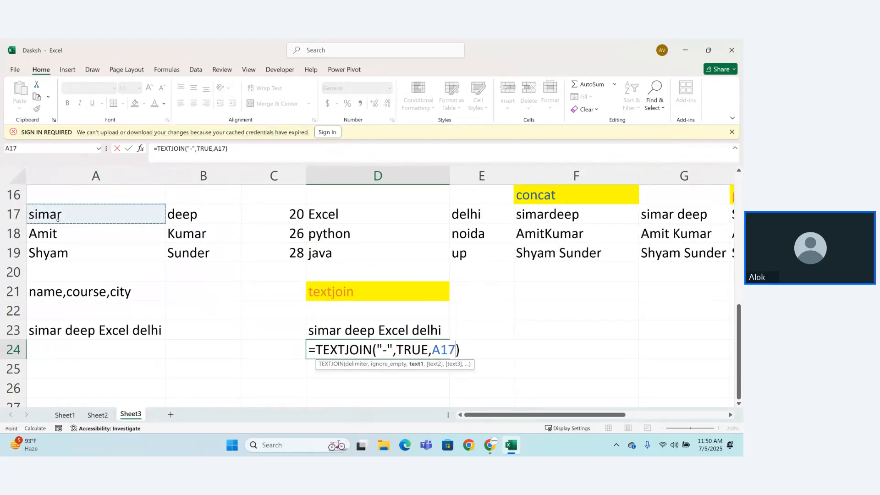
text(,)
click(76, 198)
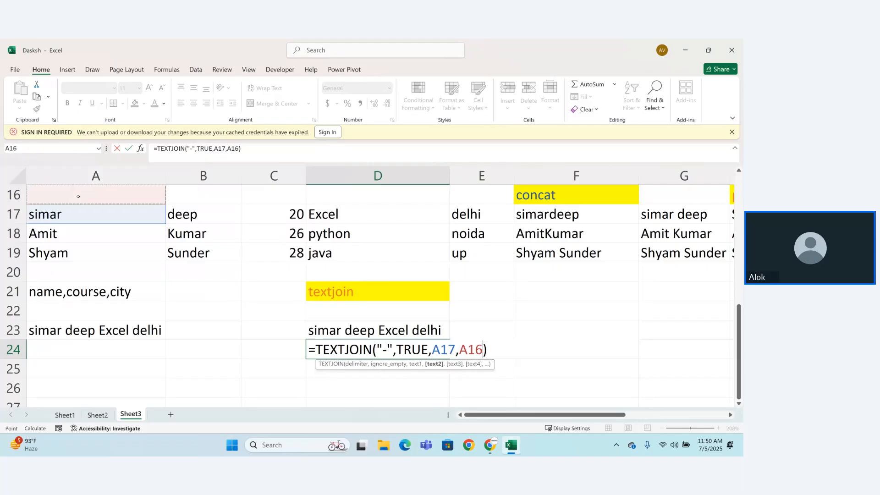
text(,)
click(184, 198)
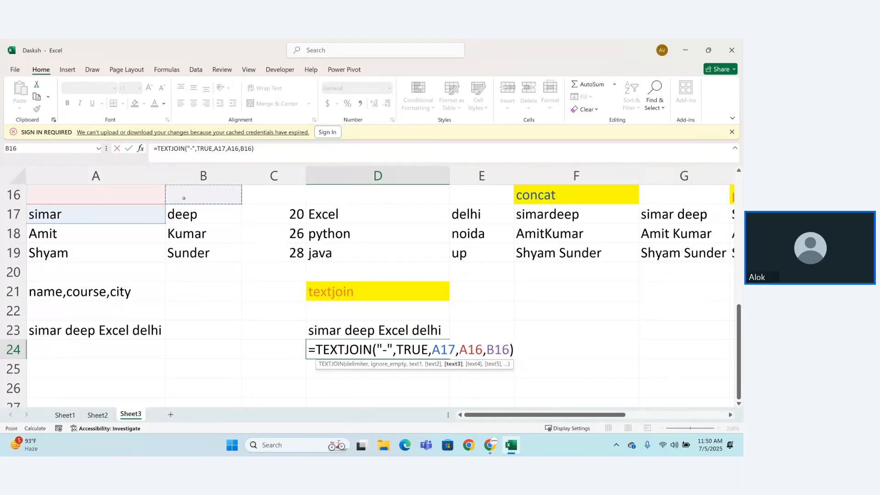
text(,)
click(193, 215)
text(,)
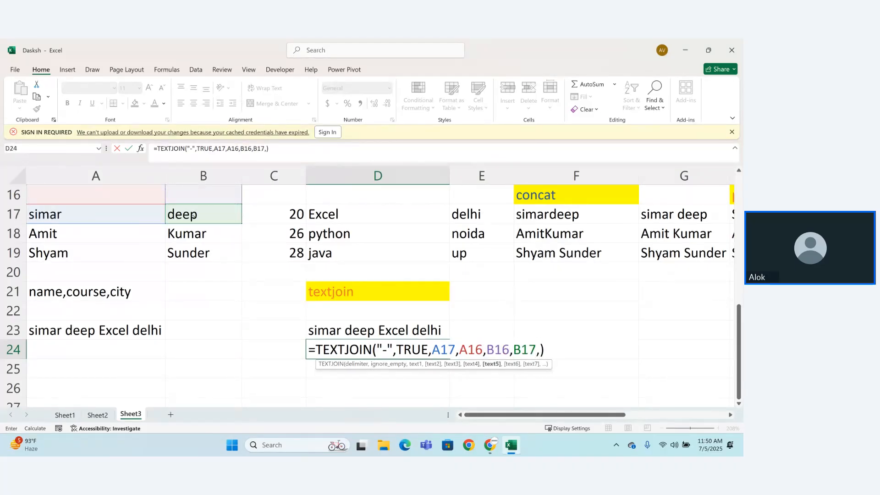
Step: Complete the D24 formula as =TEXTJOIN("-",TRUE,A17,A16,B16,B17,D17,E17) by adding the first student's course and city cells
click(319, 213)
text(,)
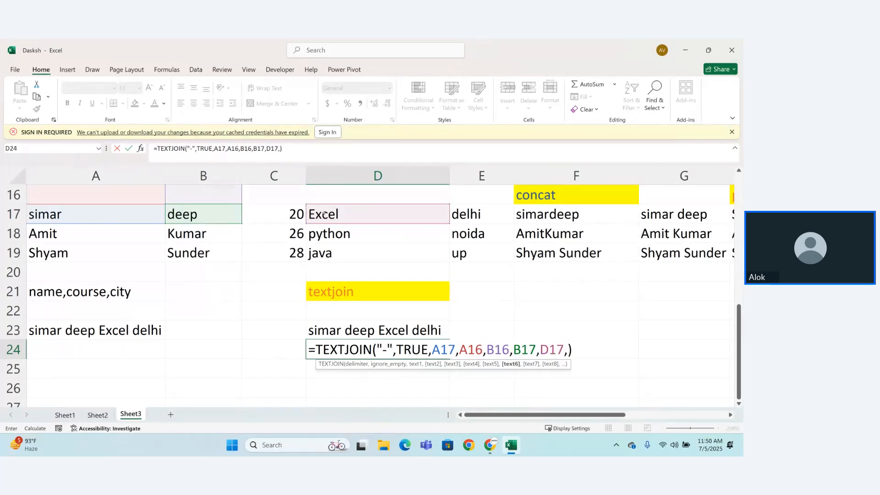
click(464, 213)
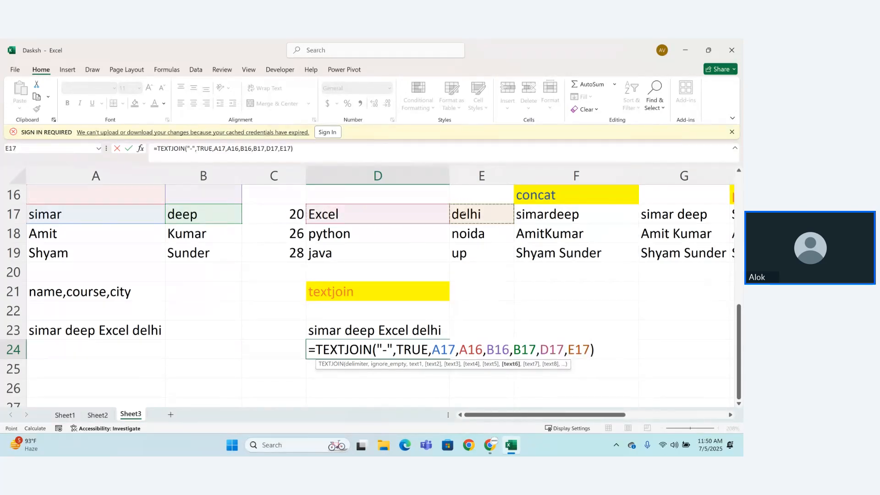
text())
key(Return)
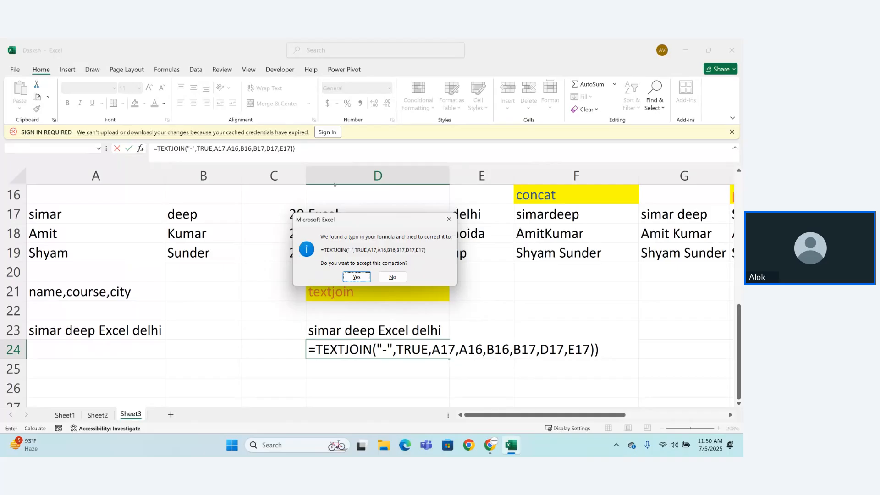
click(357, 276)
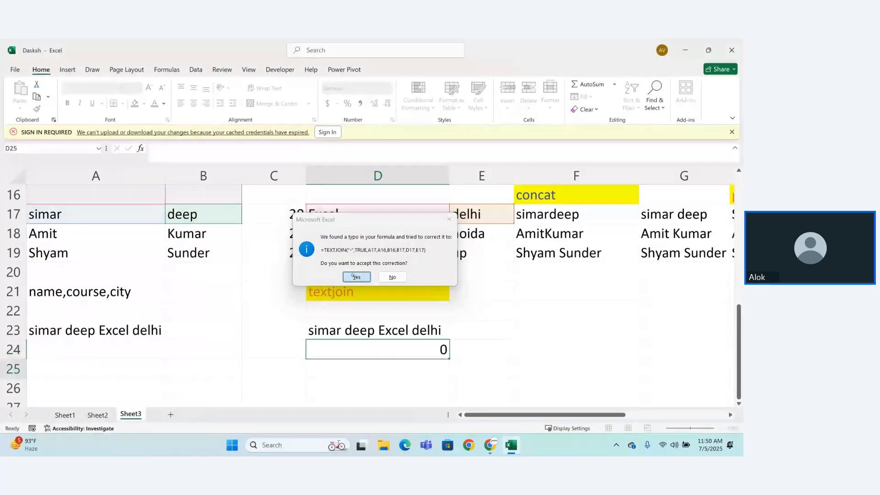
double_click(402, 352)
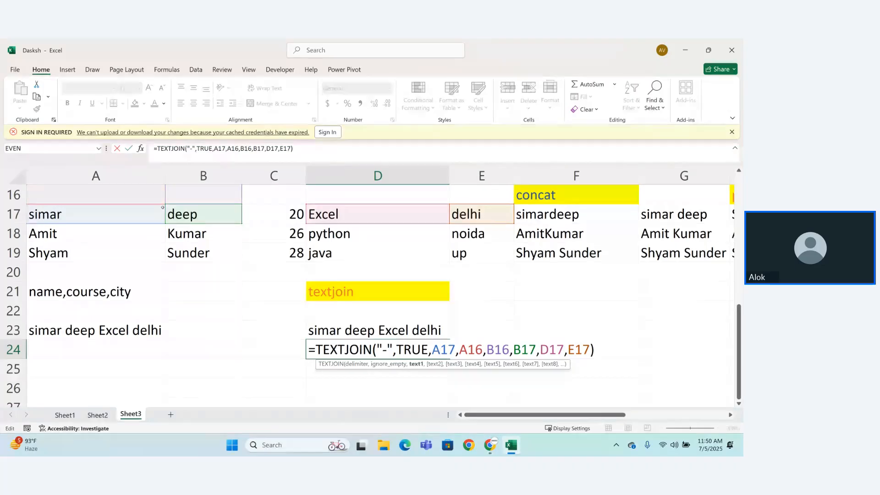
drag(739, 355, 740, 351)
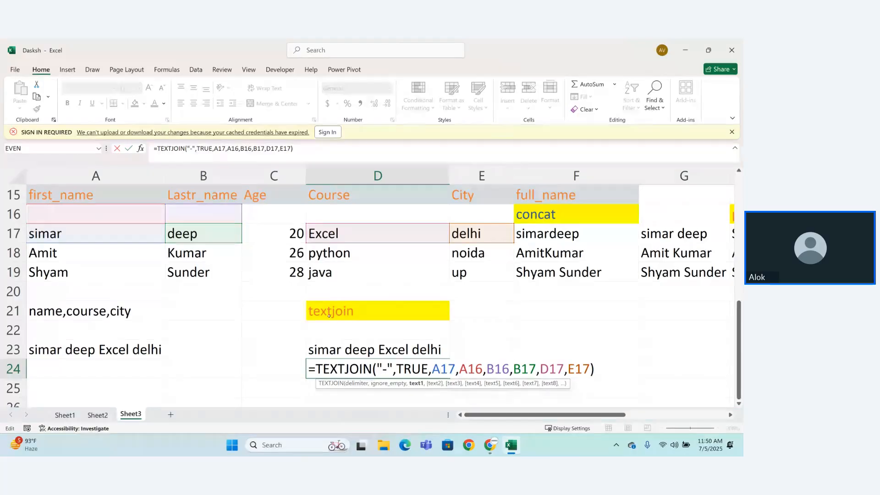
key(Return)
Step: Start a TEXTJOIN formula in D25 with "-" as the delimiter and FALSE for including empty cells
text(=)
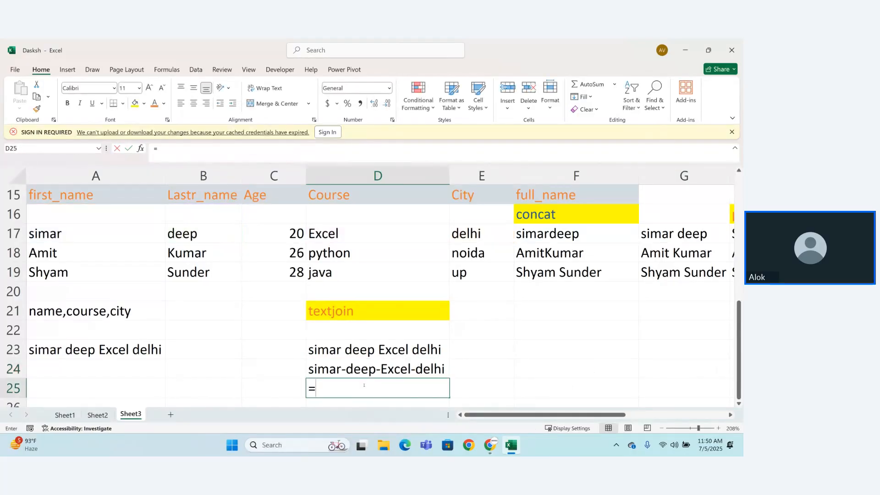
text(TEXJO)
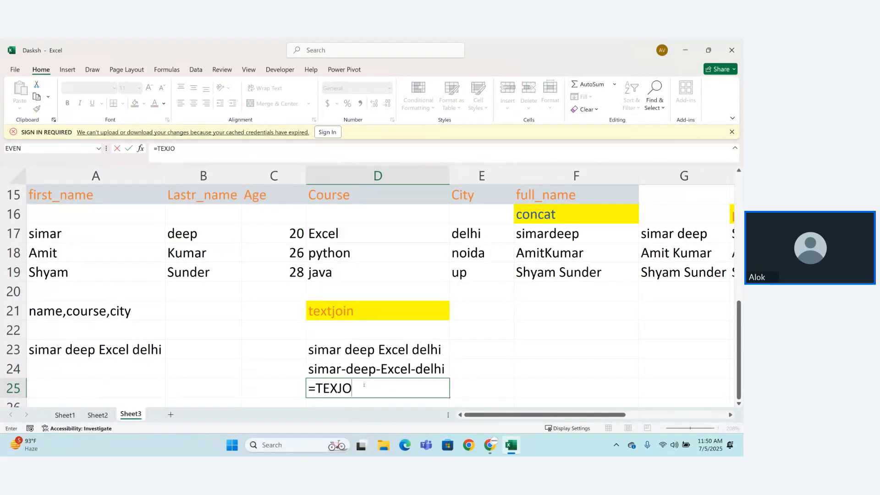
key(BackSpace)
key(BackSpace)
text(TJOIN()
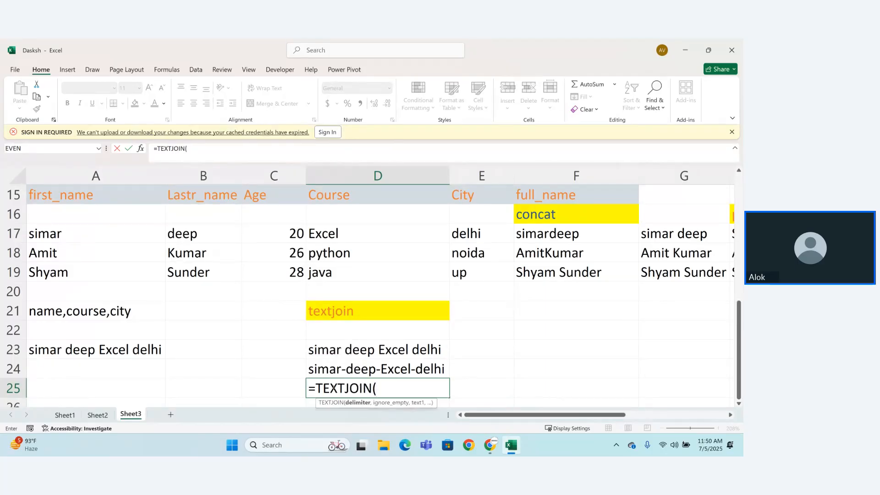
text("-",)
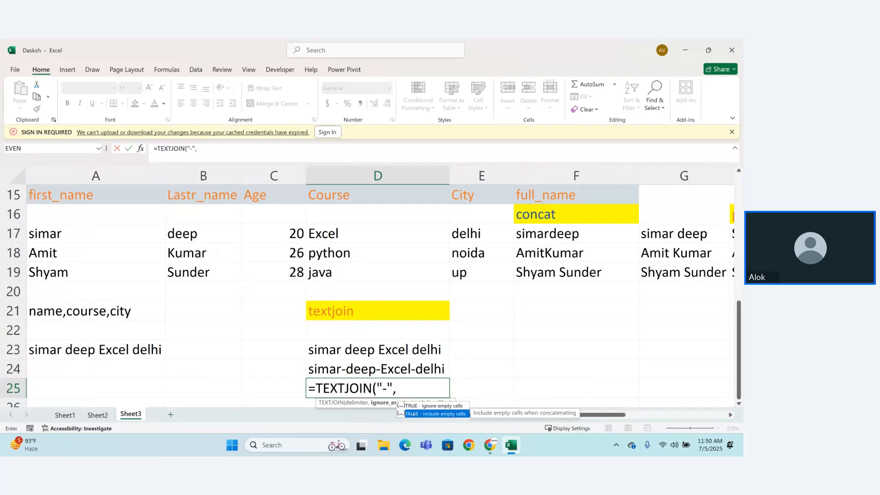
double_click(413, 414)
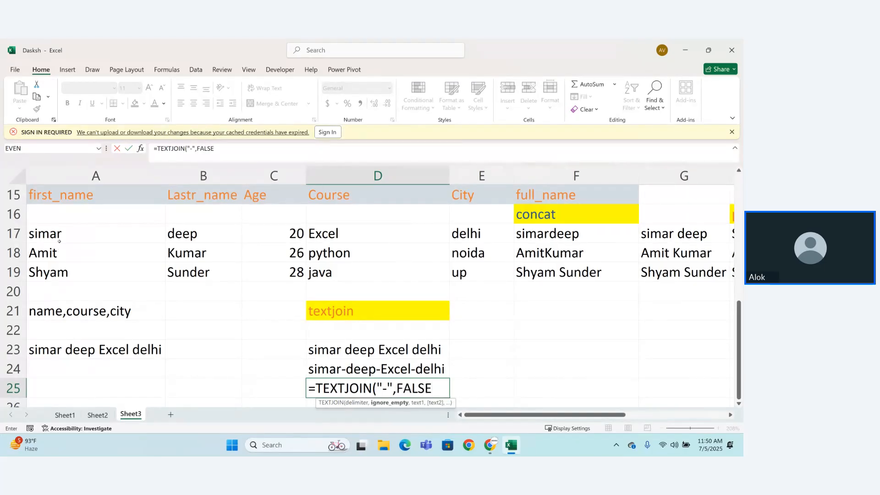
key(Return)
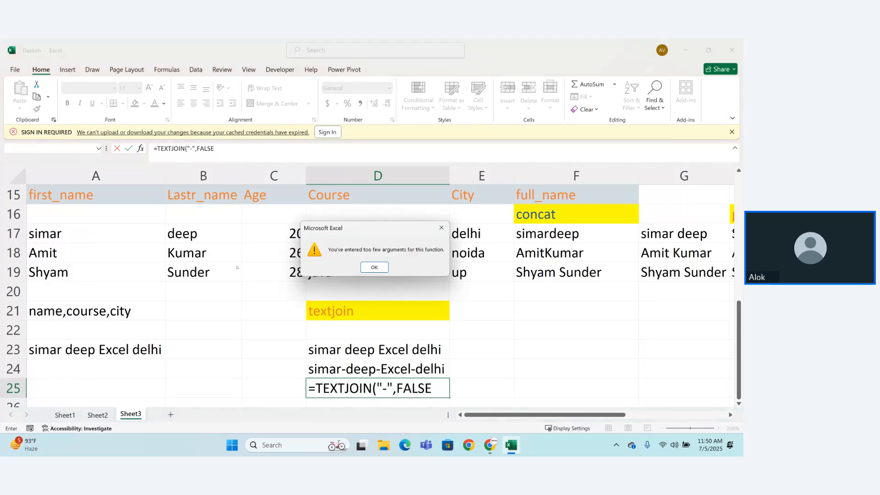
key(Return)
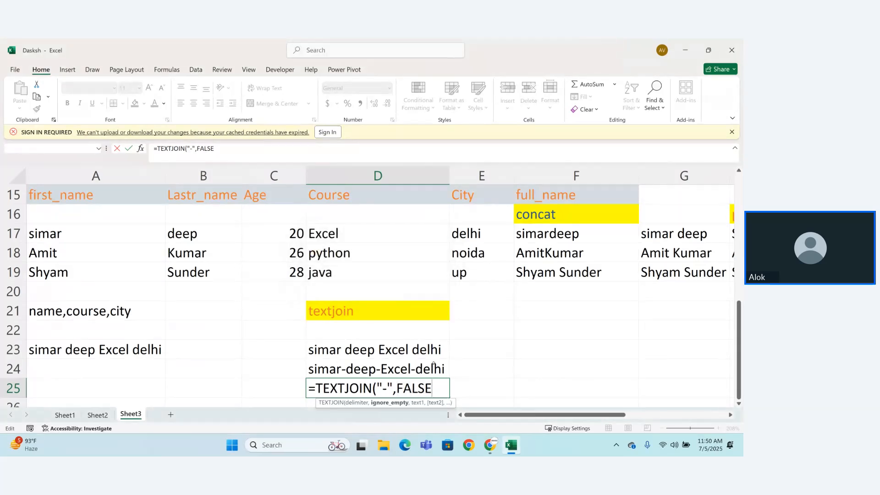
text(,)
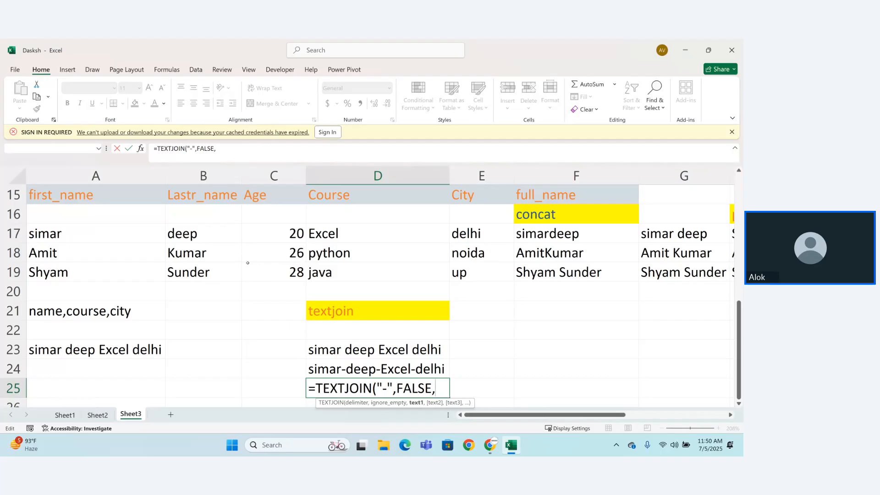
Step: Add A17, the empty cells A16 and B16, and B17 as text arguments in the D25 formula
click(73, 226)
text(,)
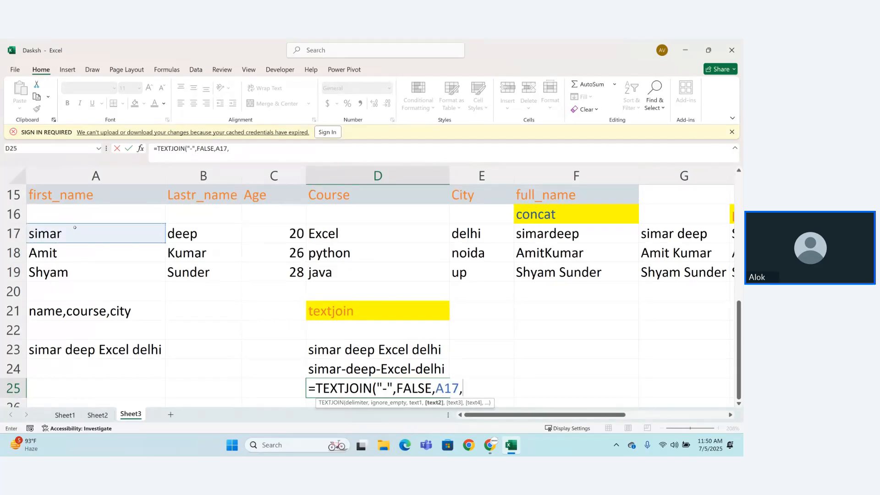
click(78, 216)
text(,)
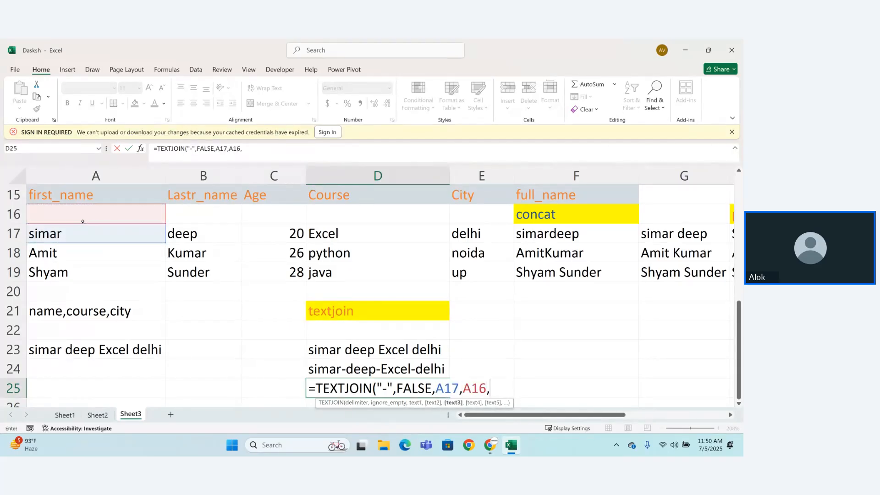
click(184, 221)
text(,)
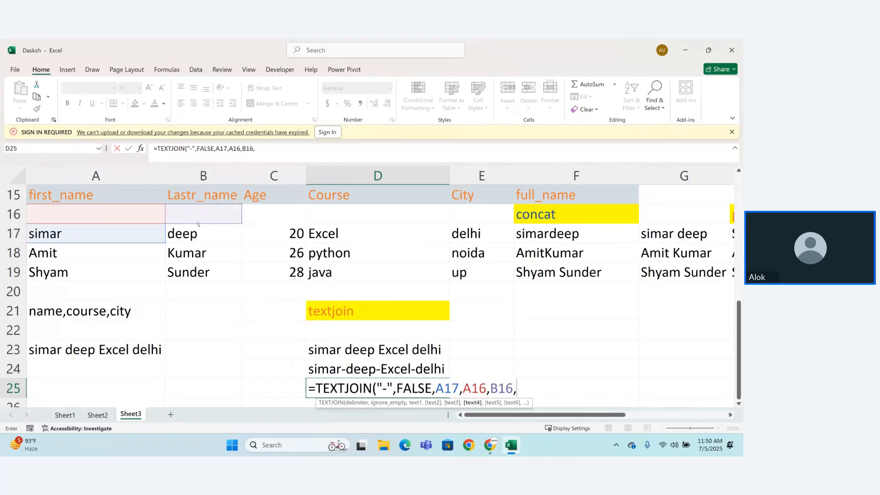
click(203, 232)
text(,)
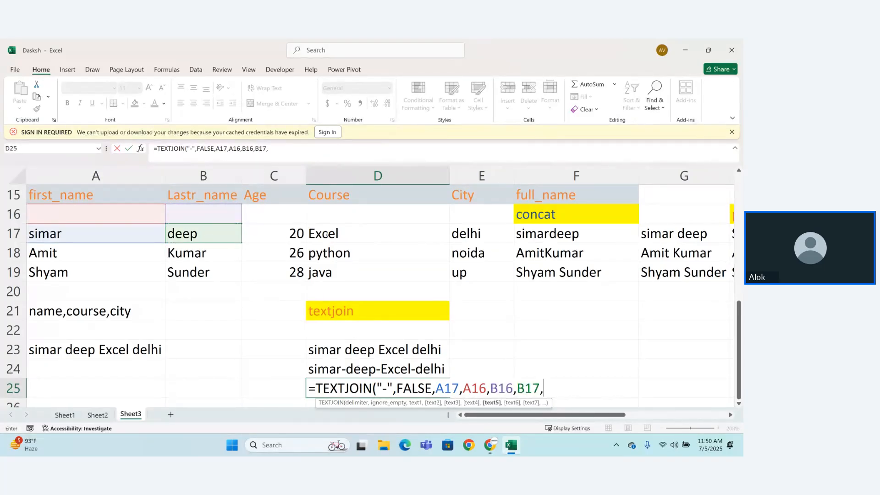
Step: Complete the D25 formula as =TEXTJOIN("-",FALSE,A17,A16,B16,B17,D17,E17) by adding the course and city cells
click(330, 235)
text(,)
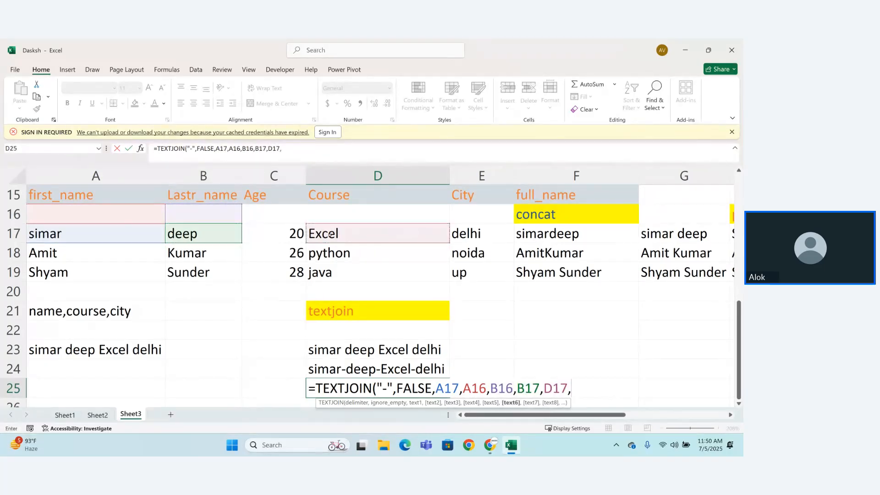
click(472, 230)
text())
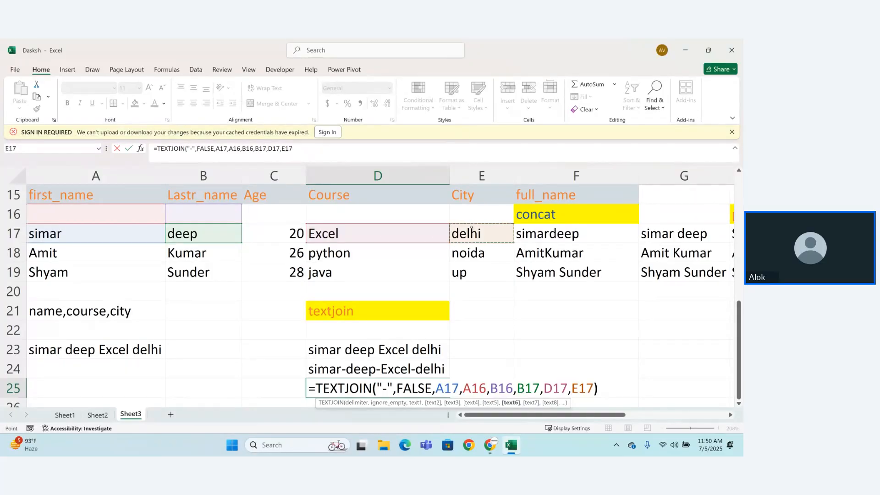
key(Return)
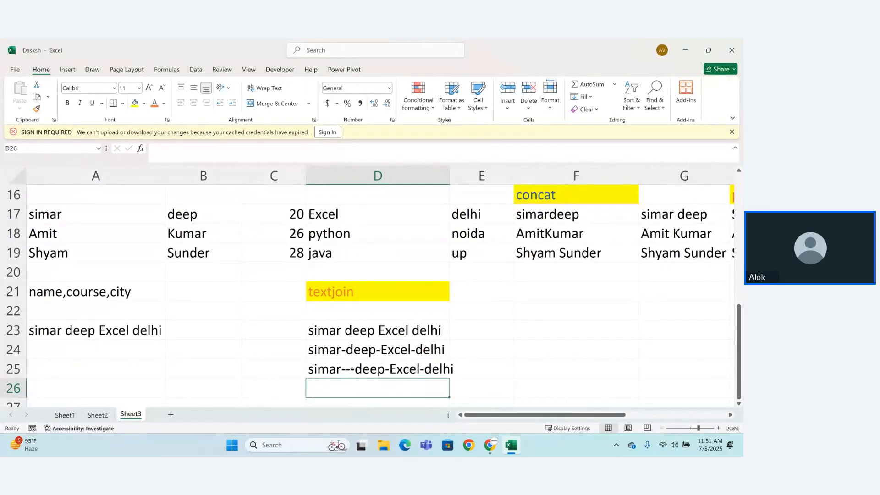
Step: Examine the empty-cell references A16 and B16 inside the D25 TEXTJOIN formula
click(348, 369)
double_click(348, 369)
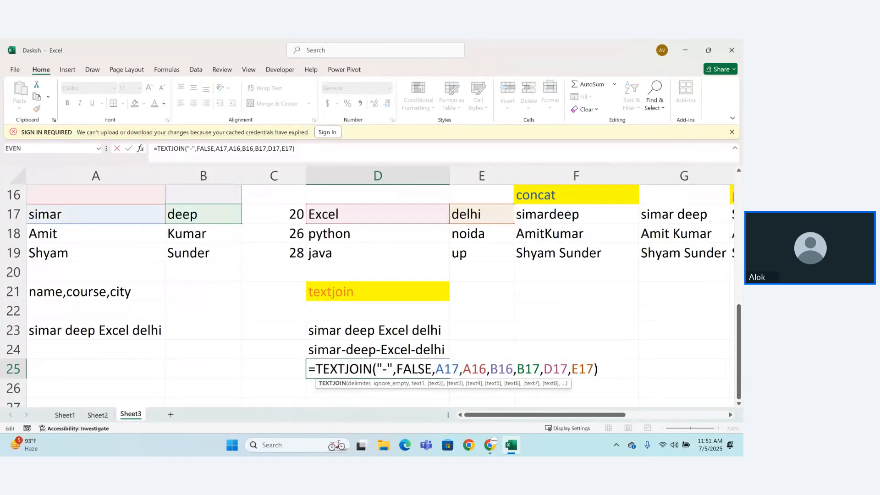
drag(459, 369, 513, 369)
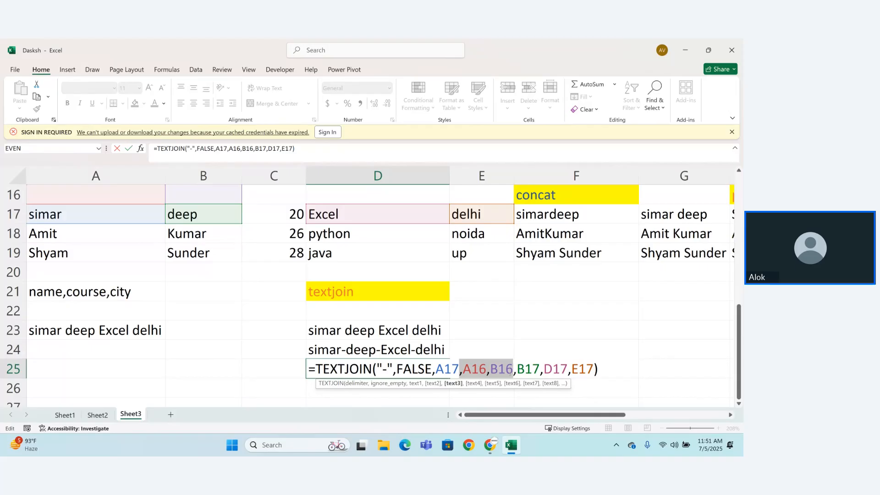
key(Return)
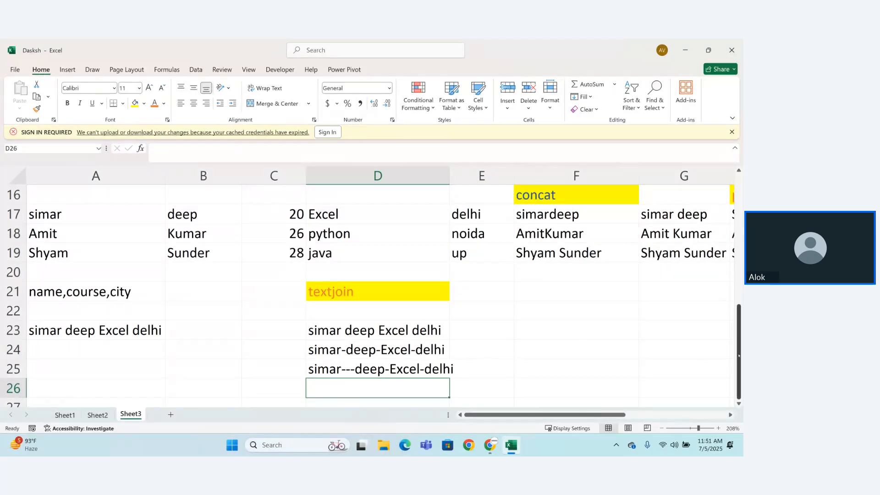
drag(739, 371, 741, 372)
drag(52, 210, 72, 253)
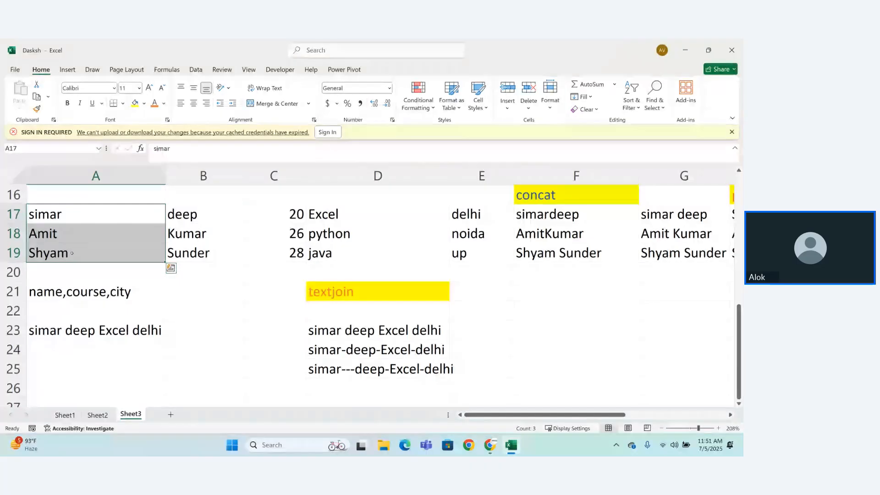
click(187, 299)
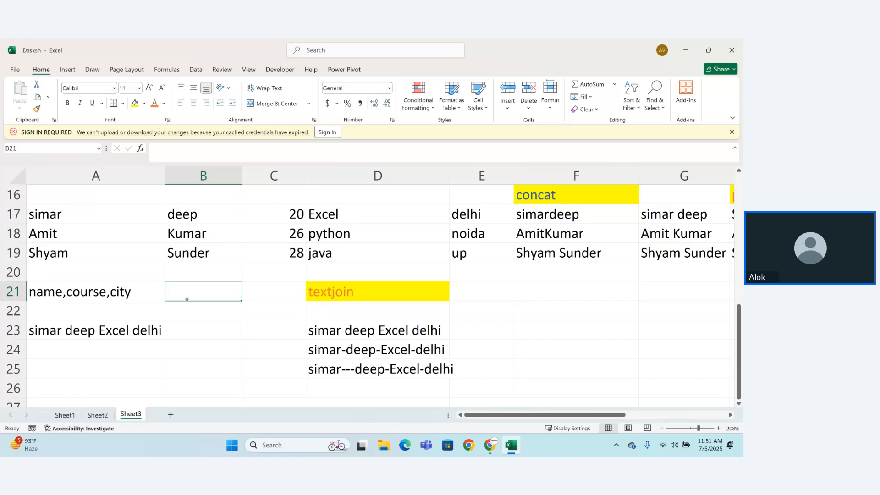
click(167, 69)
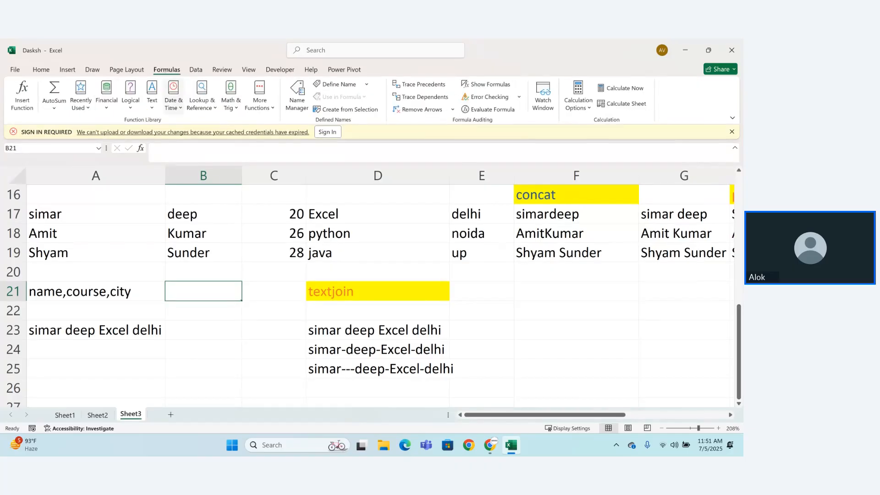
click(154, 103)
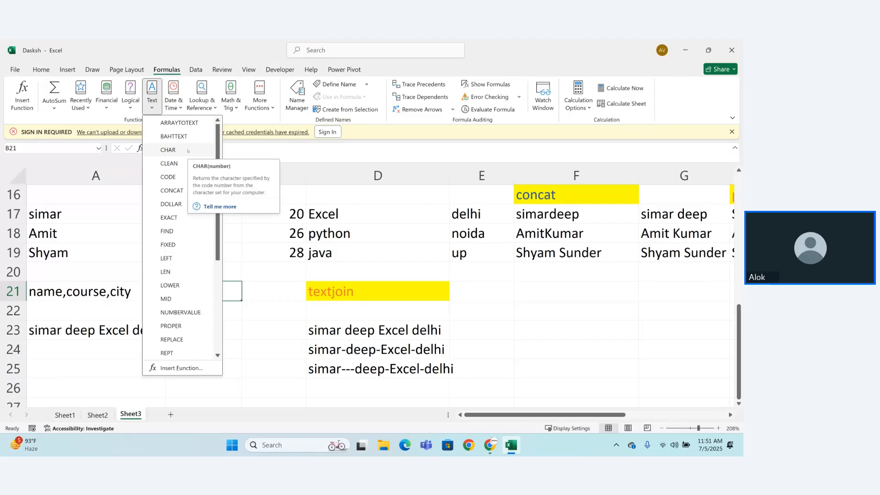
key(Escape)
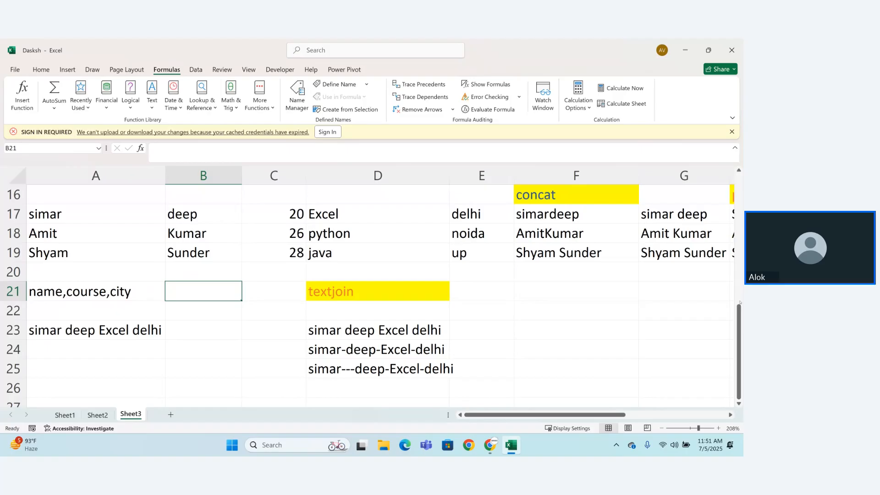
Step: Copy the name, city and course data in A6:C9 and paste it at A28
scroll(367, 294, up, 4)
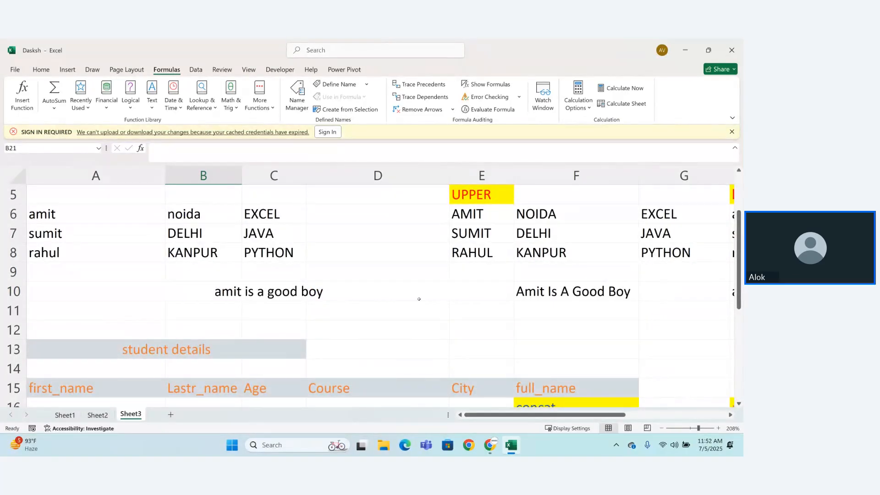
drag(32, 214, 262, 268)
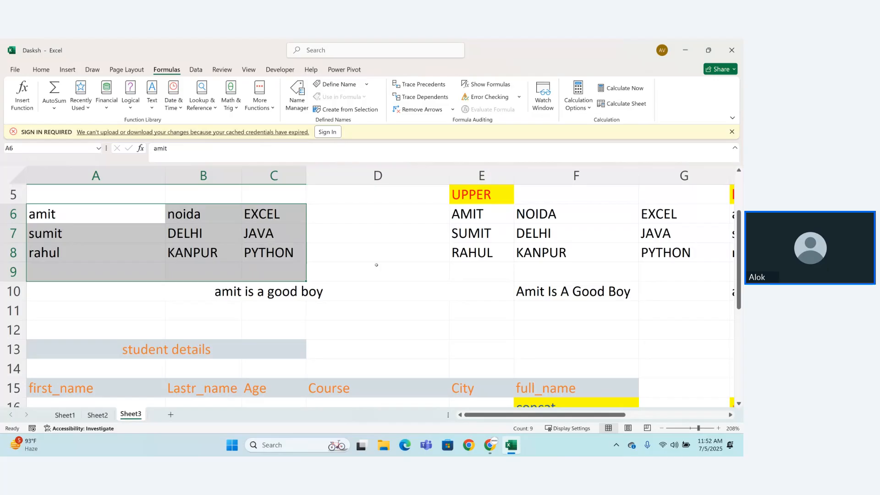
key(ctrl+c)
key(Down)
key(Down)
key(Down)
key(Down)
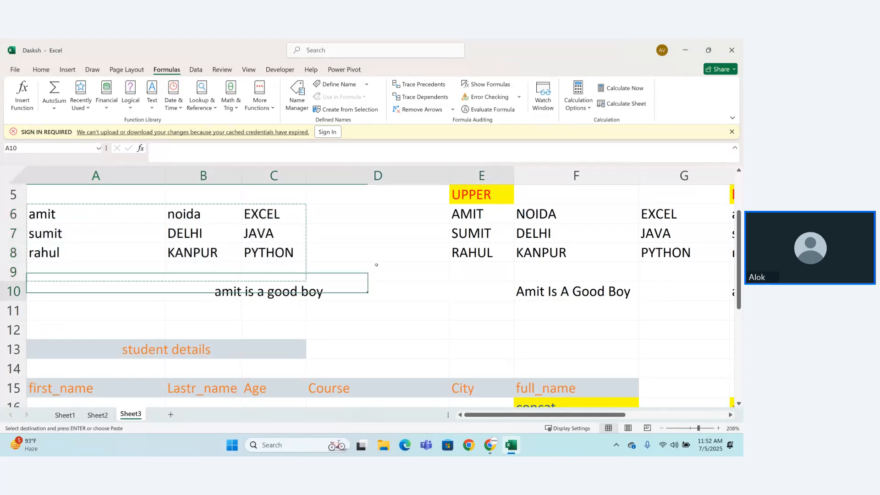
key(Down)
key(Down)
key(Down)
key(Down)
key(Down)
key(Down)
key(Down)
key(Down)
key(Down)
key(Down)
key(Down)
key(Down)
key(Down)
key(Down)
key(Down)
key(Down)
key(Down)
key(Down)
key(Down)
key(Down)
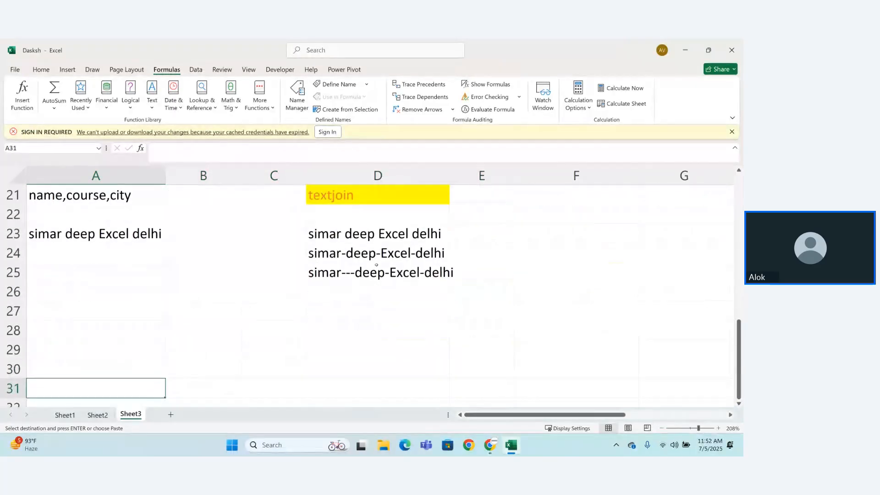
key(Up)
key(Up)
key(Up)
key(ctrl+v)
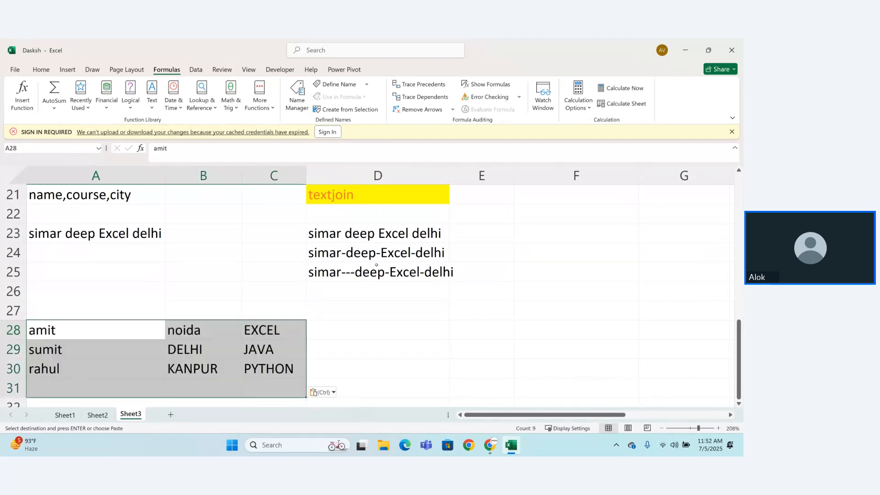
Step: Add the column headings name, city and course in A27:C27 above the pasted data
click(390, 329)
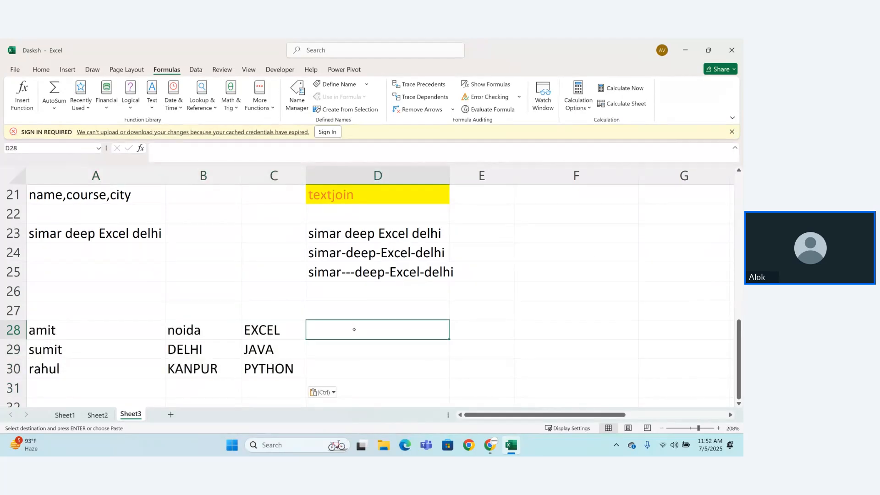
click(68, 317)
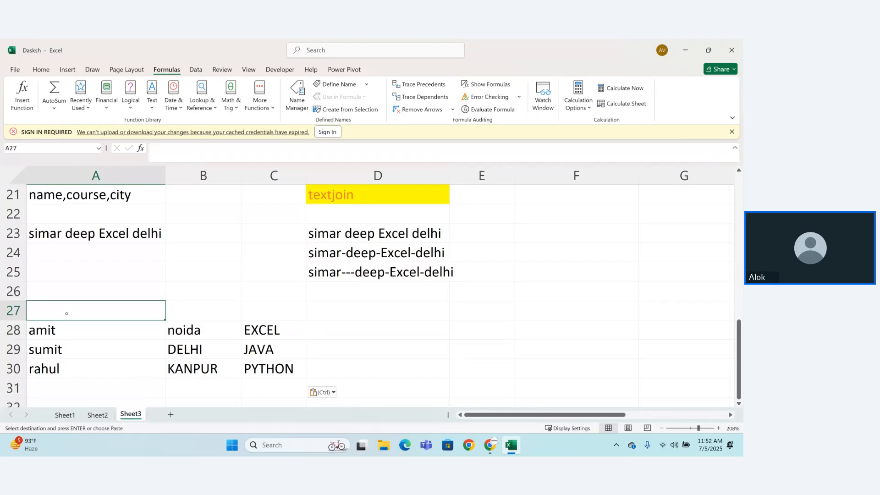
text(name)
key(Tab)
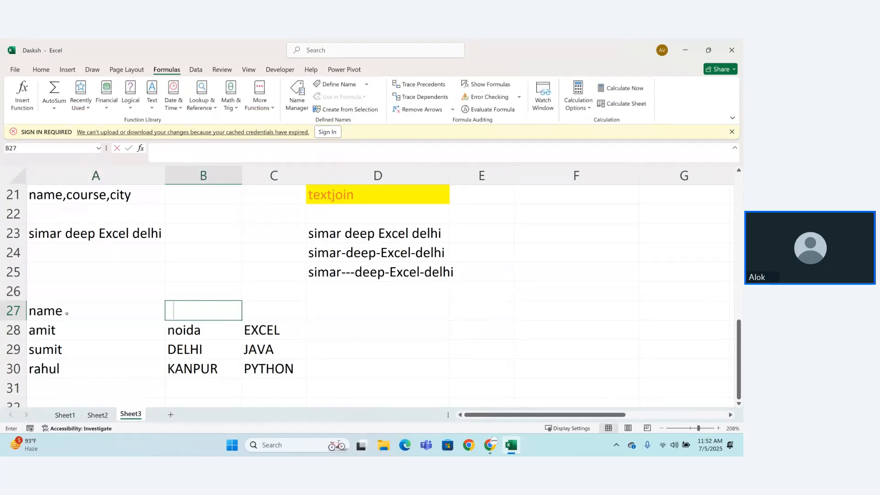
text(city)
key(Tab)
text(course)
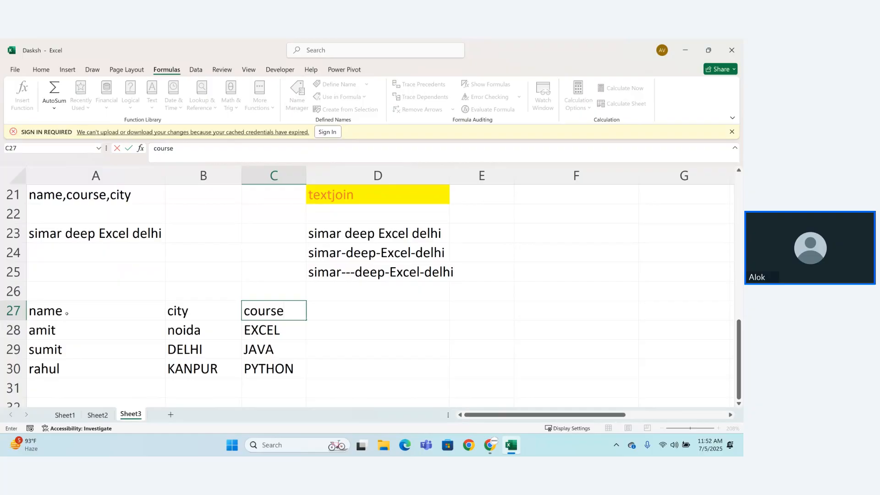
key(Return)
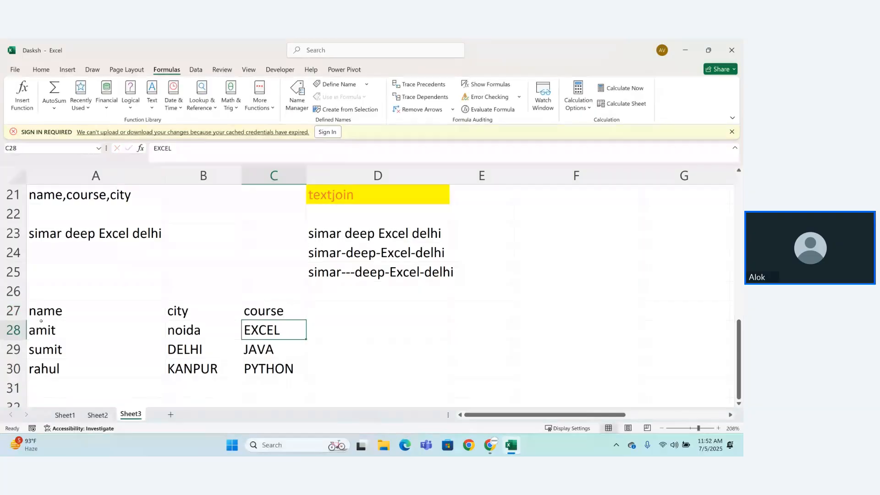
Step: Format the headings in A27:C27 with orange text and a yellow fill
drag(66, 314, 271, 310)
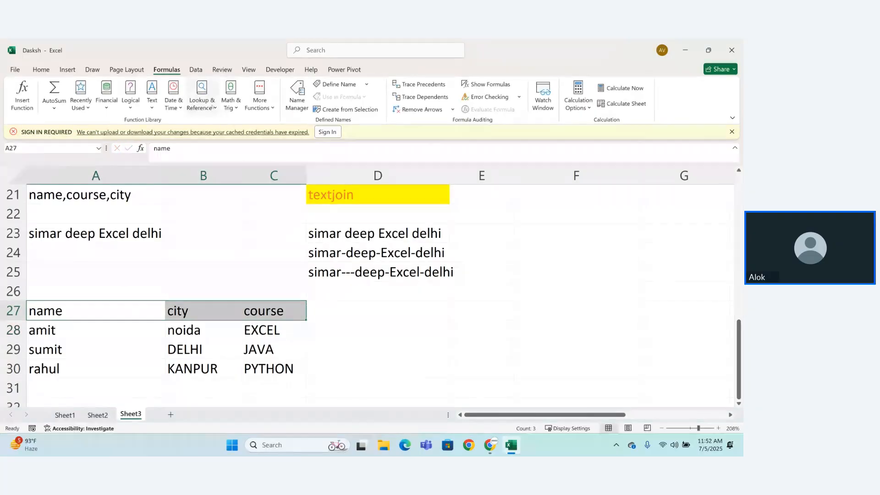
click(40, 69)
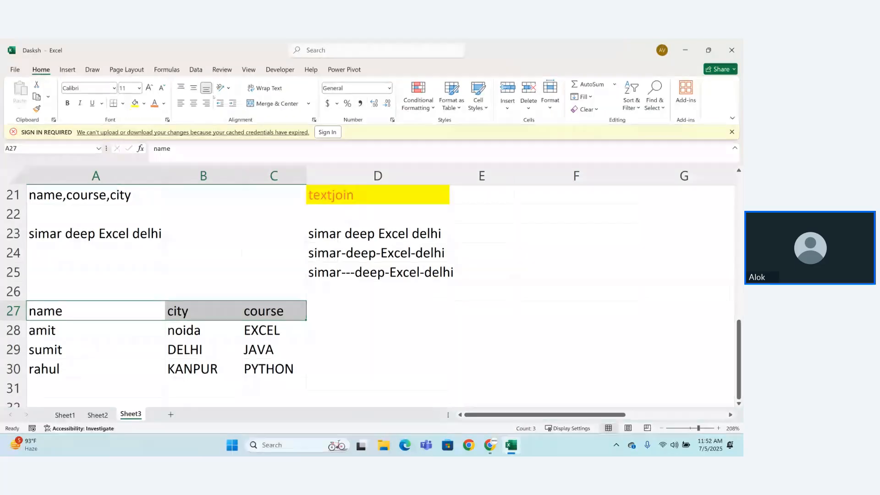
click(155, 103)
click(134, 103)
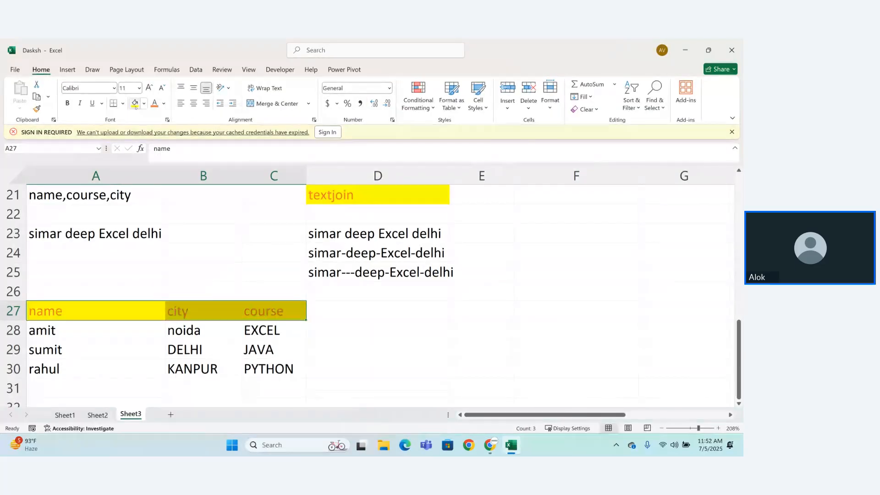
Step: Enter the heading "name ka first latter" in D27
click(360, 310)
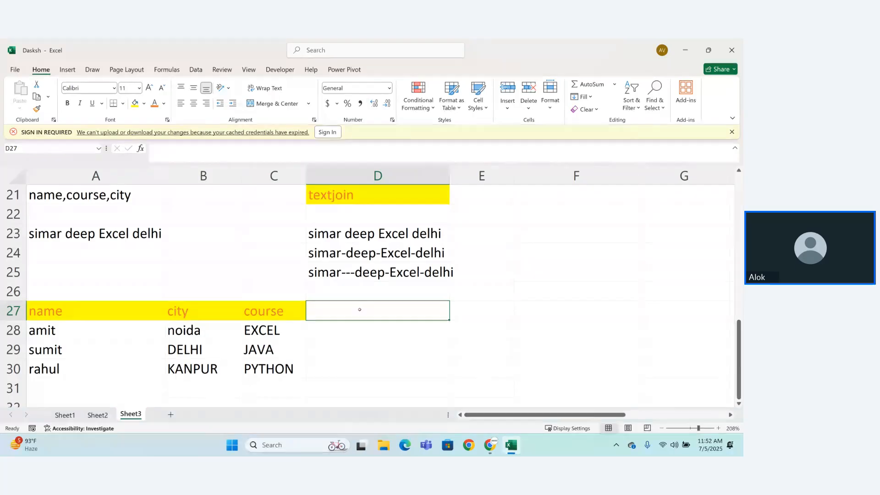
click(347, 332)
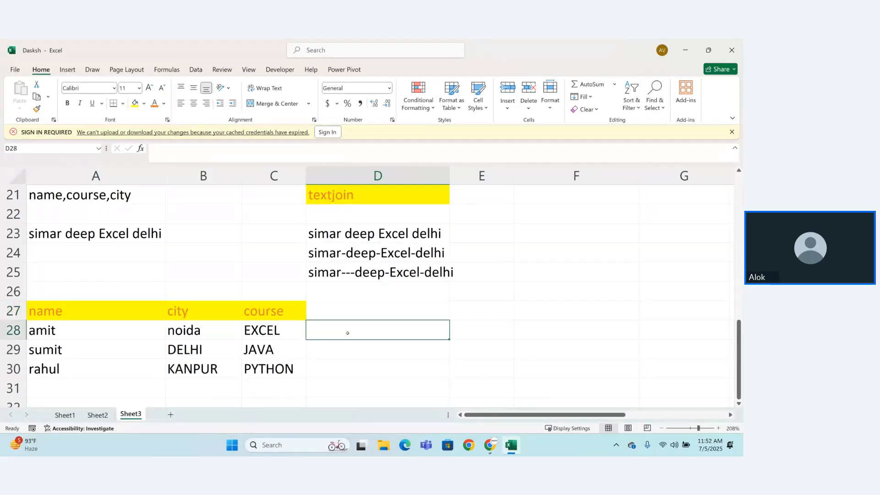
key(Up)
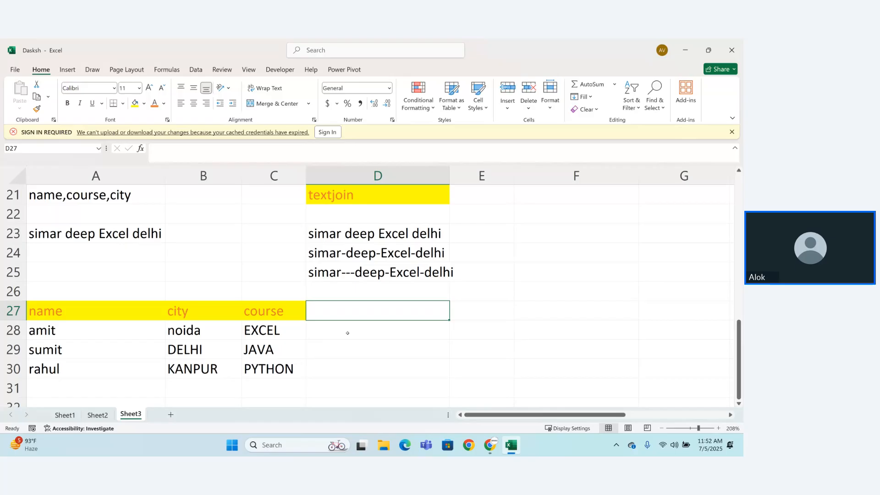
text(name ka fir)
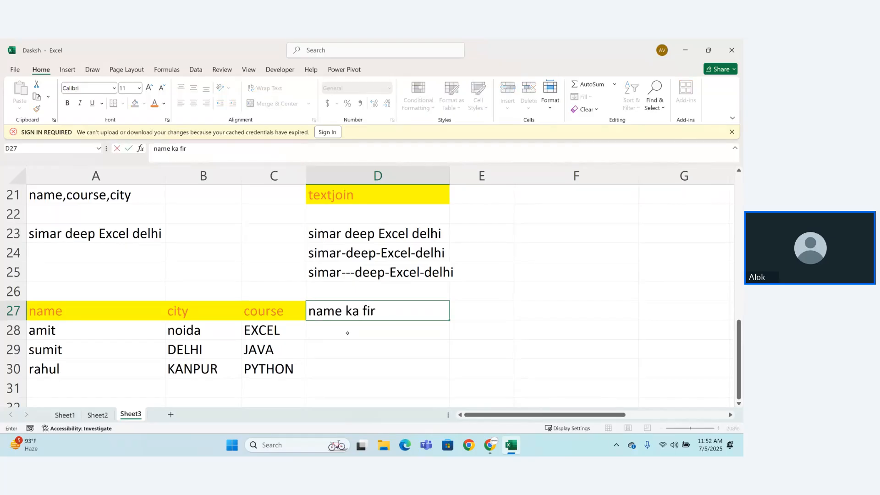
text(st latter)
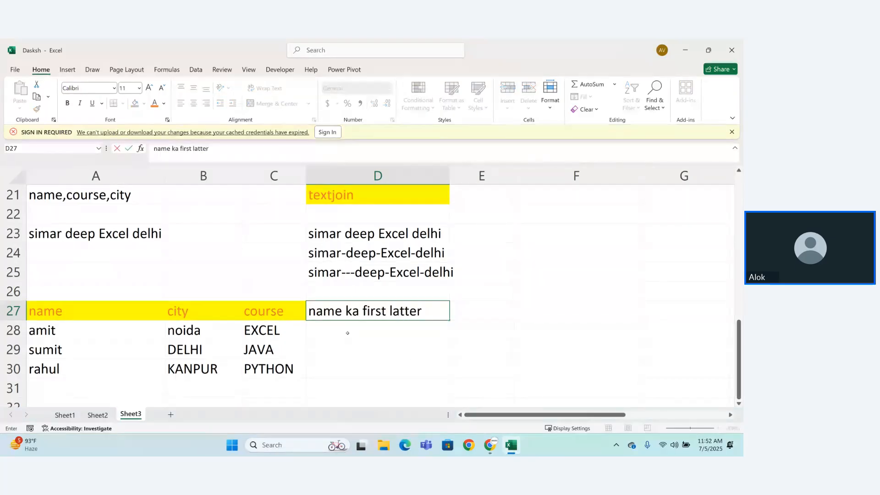
key(Return)
Step: Try to extract the first letter of the name in D28 with =CHAR(A28)
text(=)
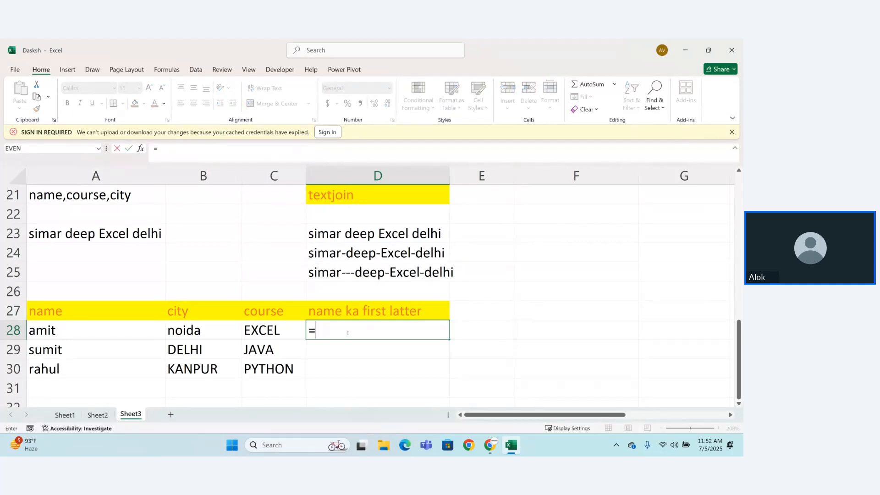
text(char)
key(Tab)
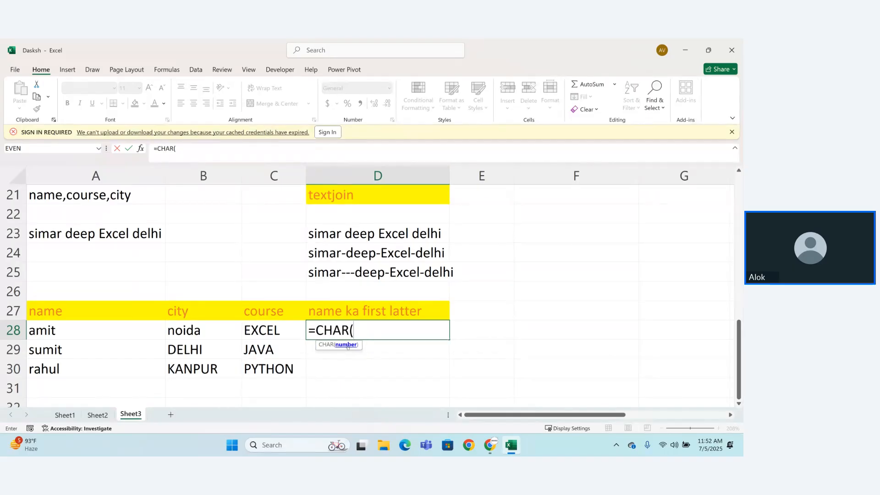
click(73, 327)
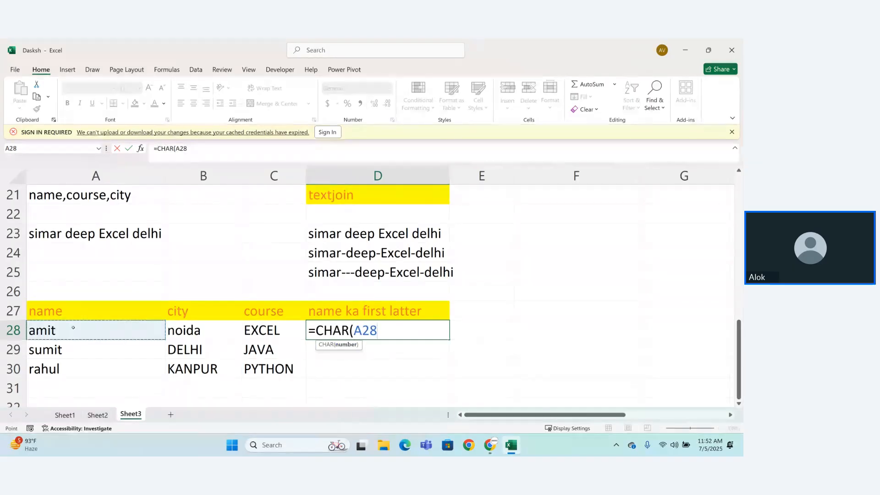
text())
key(Return)
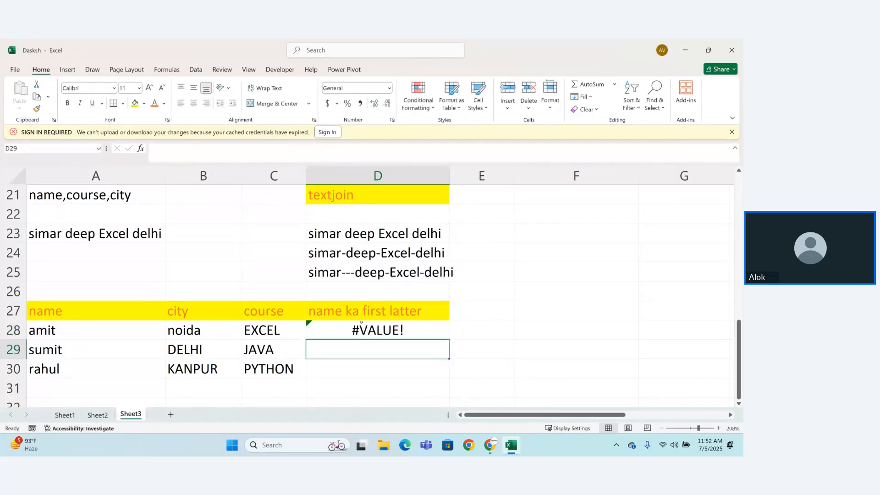
Step: Try the number 2 as the CHAR argument in D28, entering =CHAR(2)
double_click(341, 333)
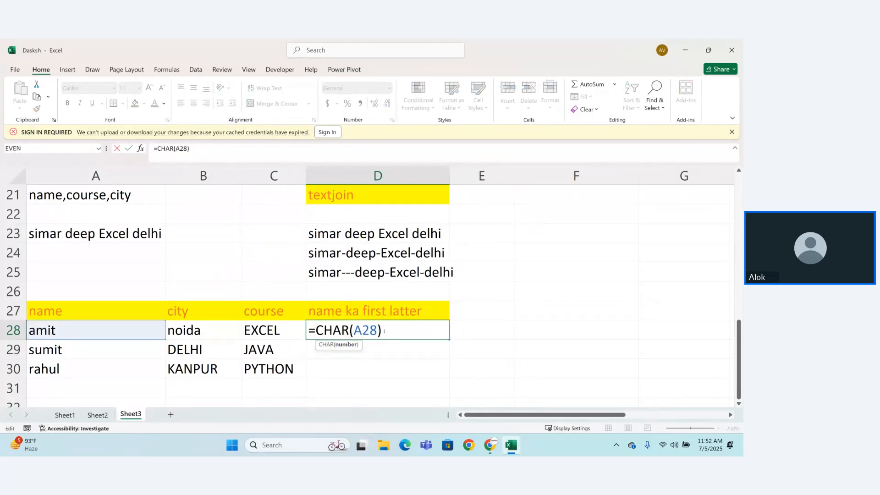
key(BackSpace)
key(BackSpace)
key(BackSpace)
key(BackSpace)
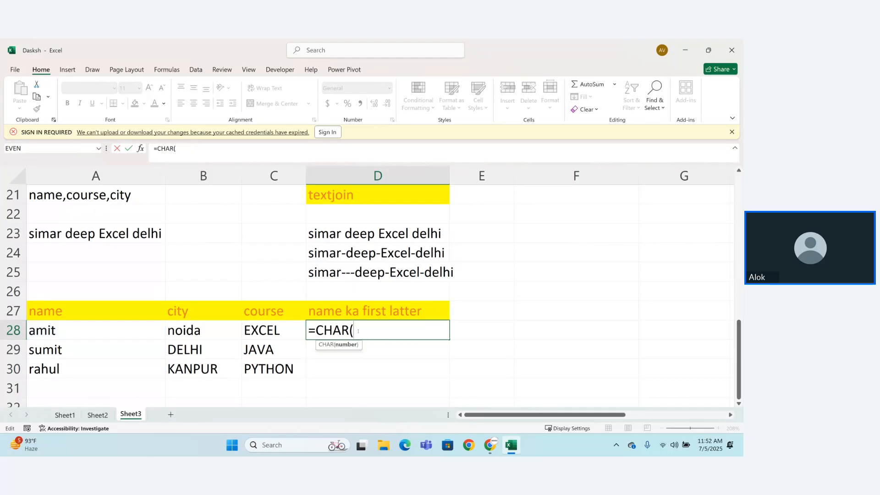
text(2))
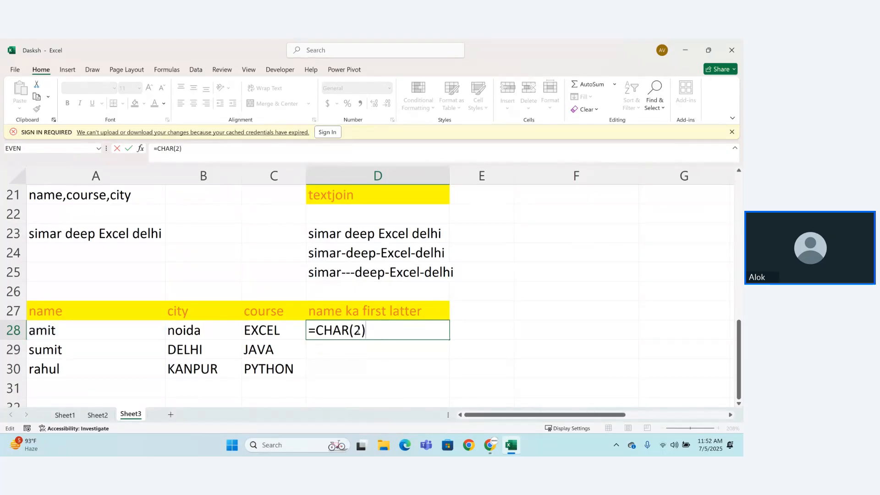
key(Return)
Step: Recheck the CHAR formula in D28 and delete it from the cell
double_click(420, 332)
key(Return)
double_click(420, 332)
drag(313, 331, 367, 330)
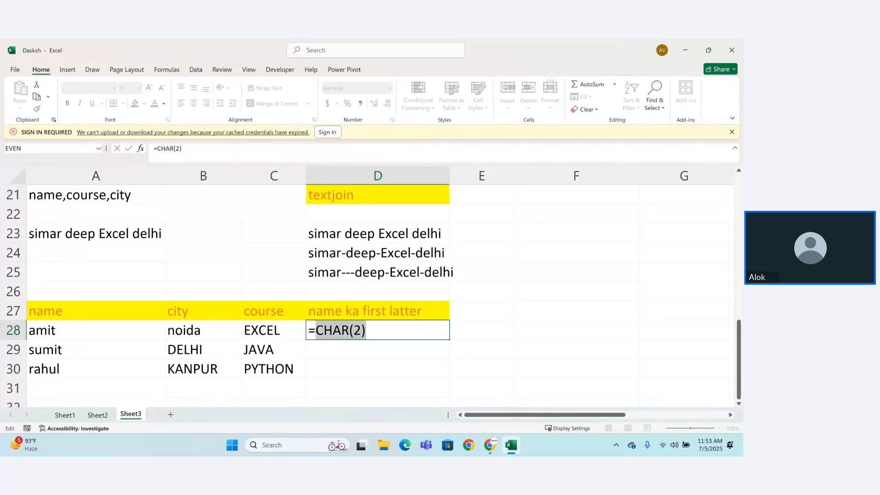
key(BackSpace)
key(BackSpace)
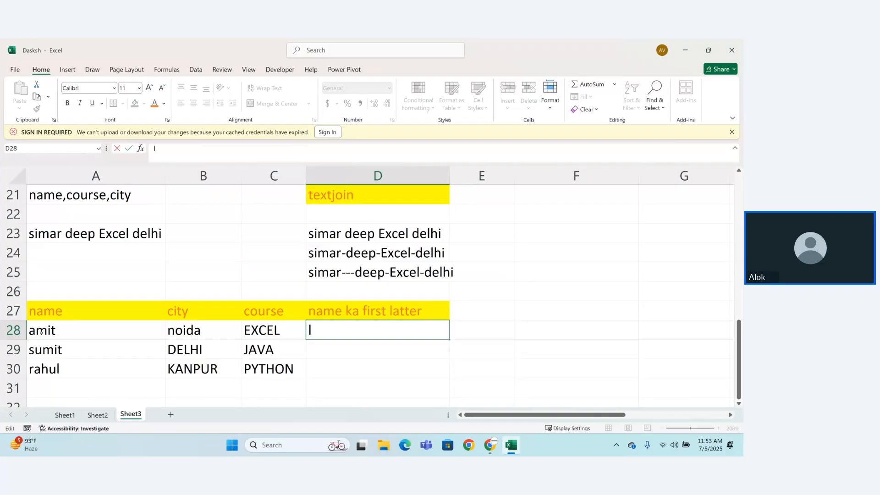
Step: Enter =LEFT(A28,1) in D28 to extract the first letter of the name
text(=l)
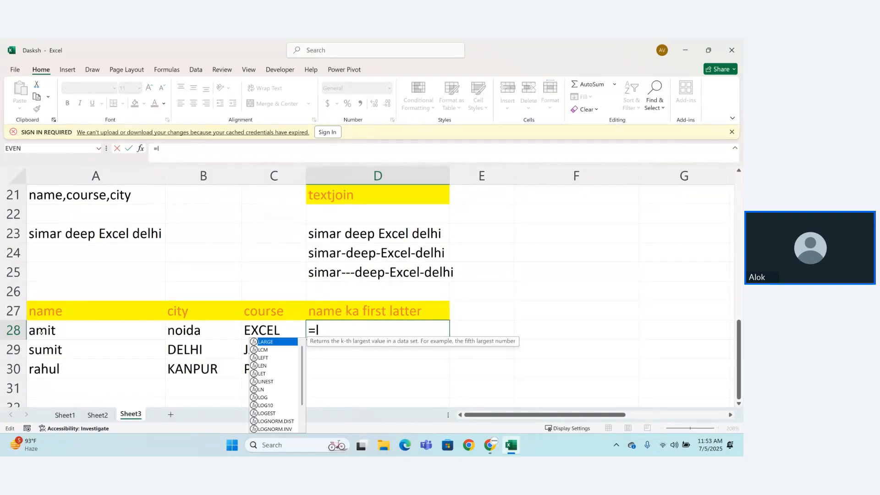
text(efy)
key(BackSpace)
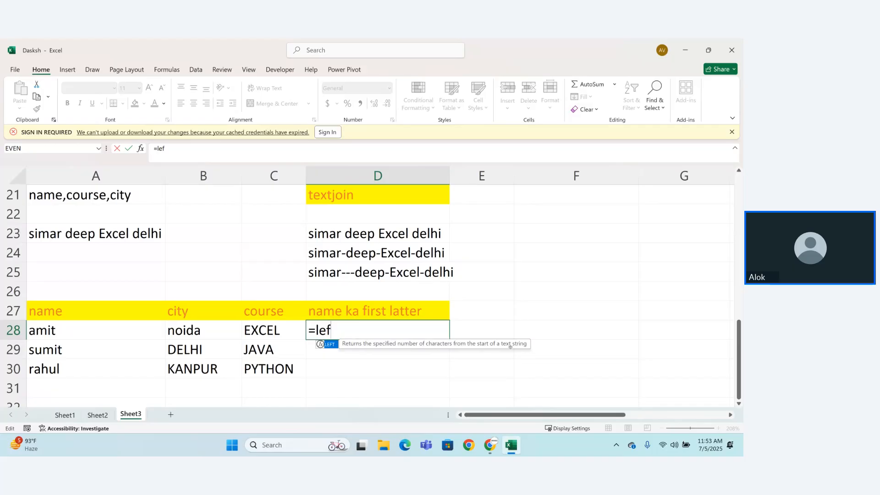
key(Tab)
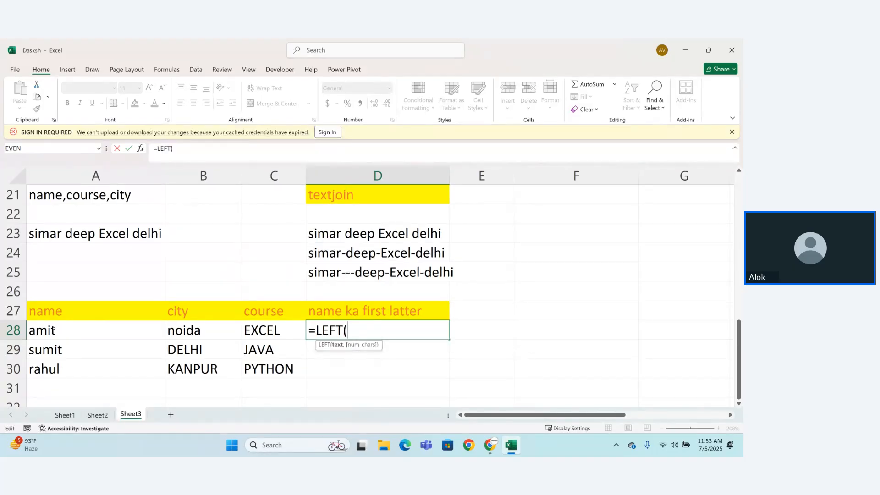
click(54, 329)
text(,)
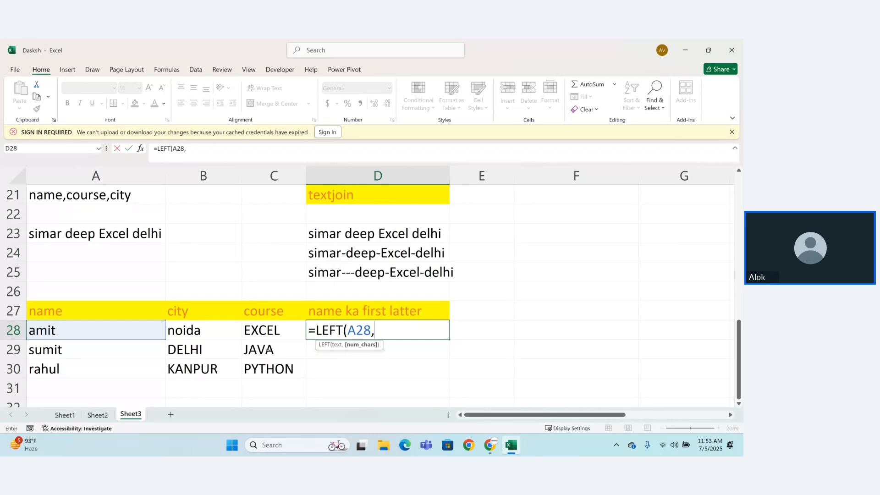
text(1))
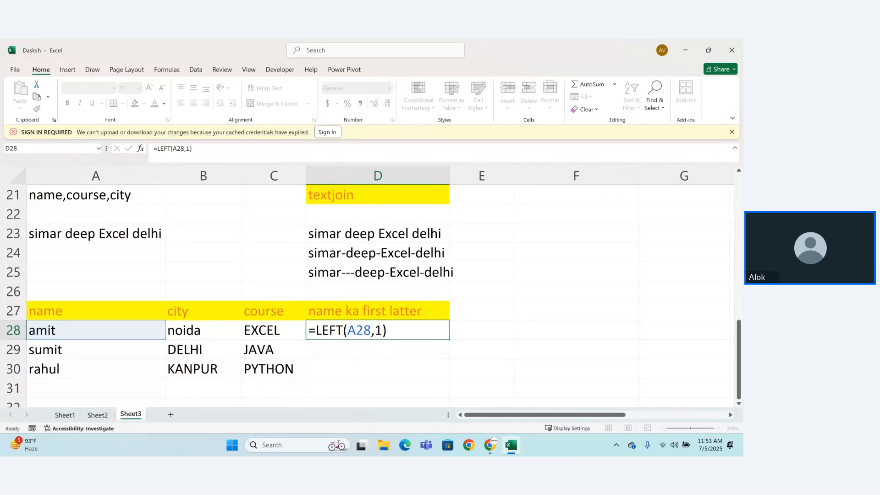
Step: Recheck the LEFT formula in D28 and fill it down through D30
key(Return)
click(403, 334)
double_click(403, 336)
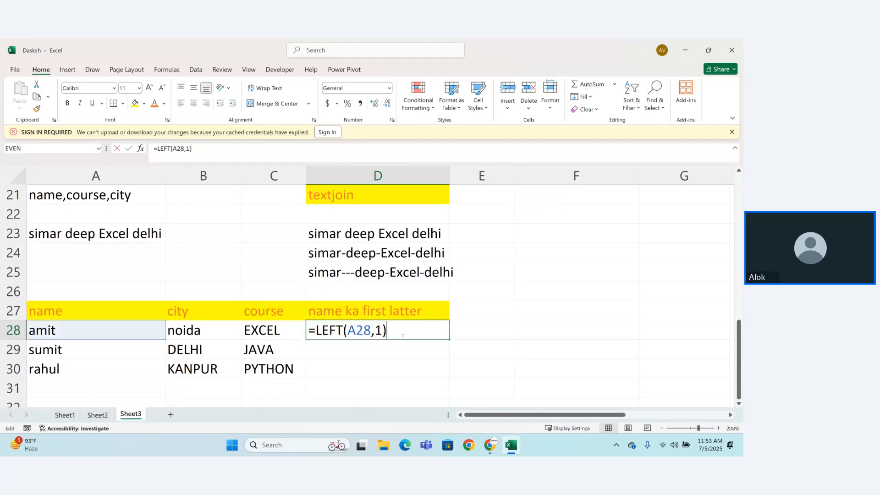
key(Return)
click(403, 335)
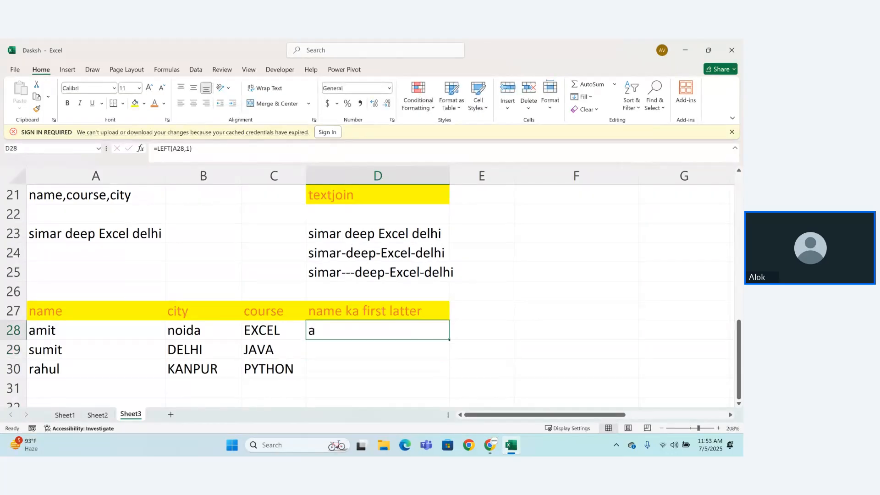
drag(450, 340, 448, 380)
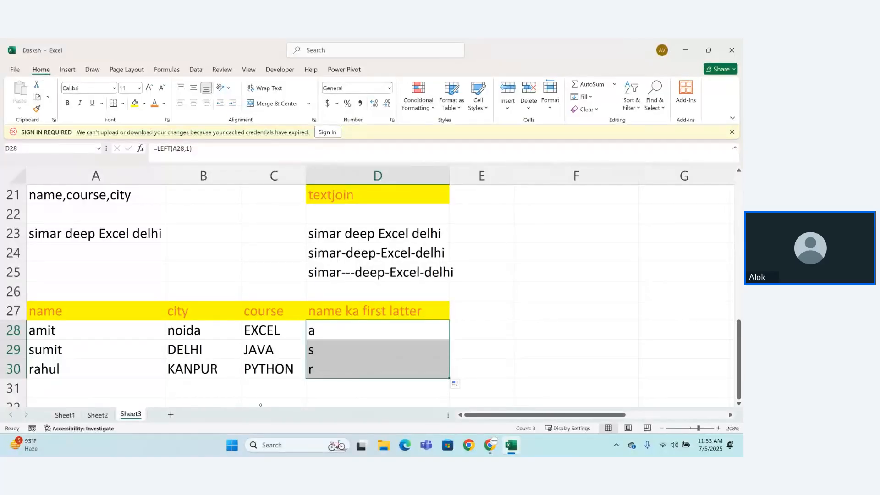
Step: Add the column header "name last" in E27
click(472, 310)
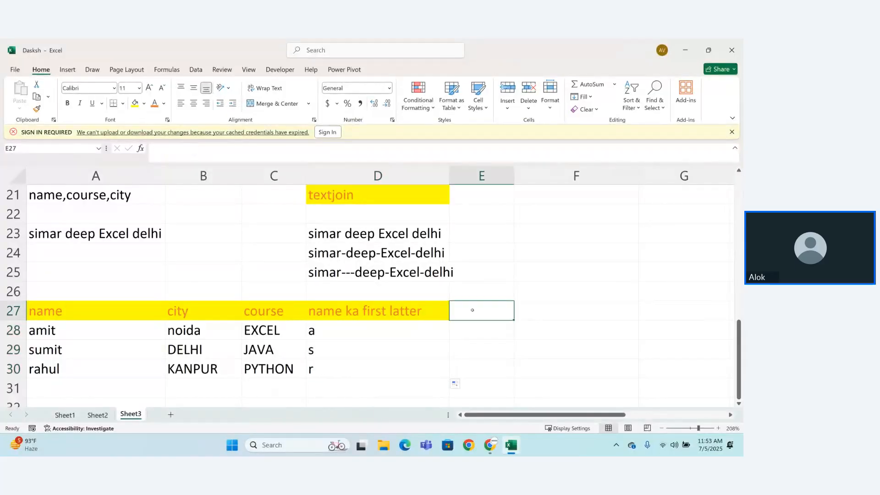
text(name last)
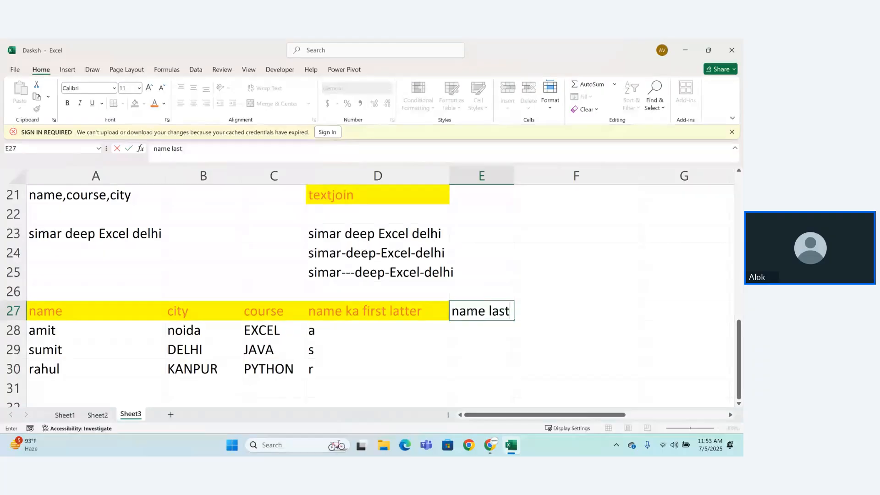
key(Return)
Step: Extract the last letter of each name by entering =RIGHT(A28,1) in E28 and filling it down through E30
text(=)
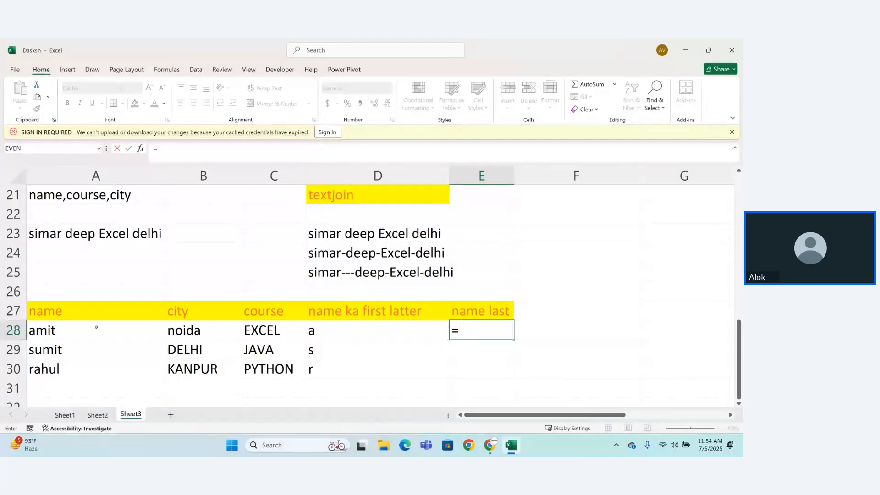
text(righ)
key(Tab)
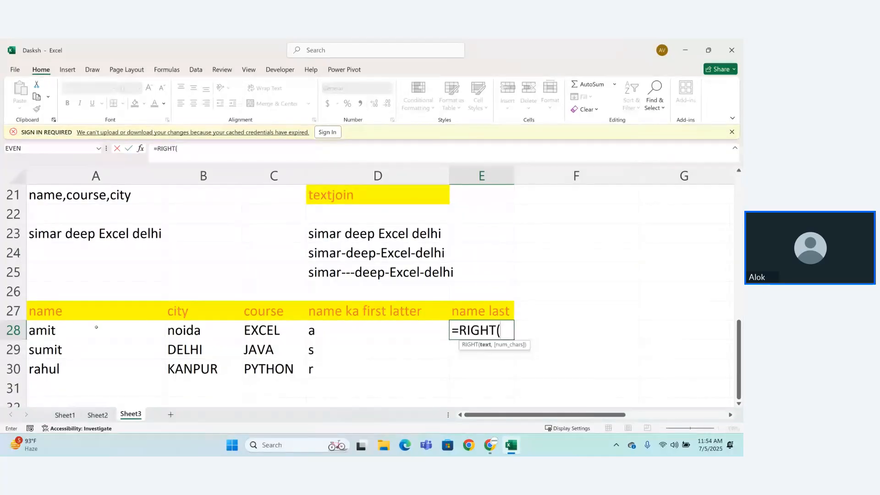
click(86, 331)
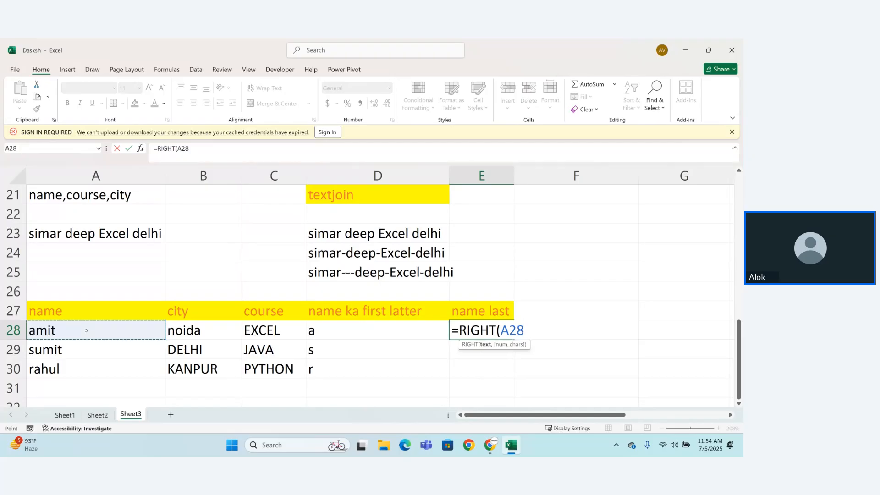
text(,1)
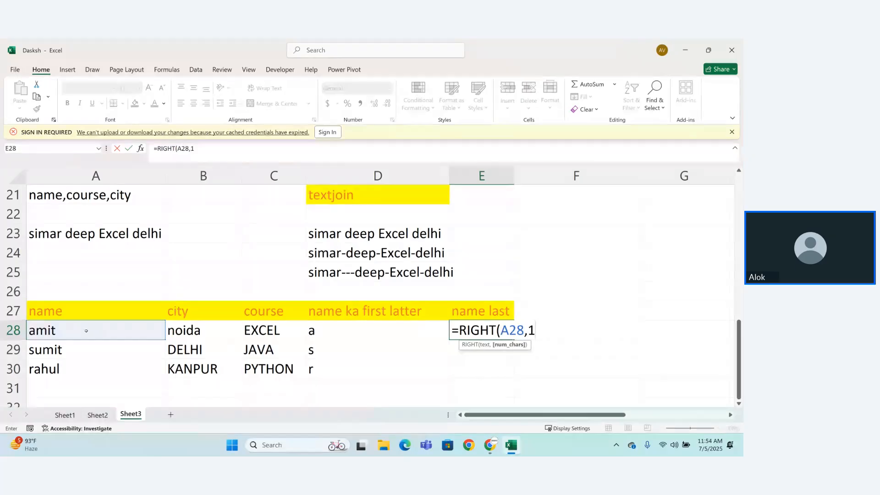
text())
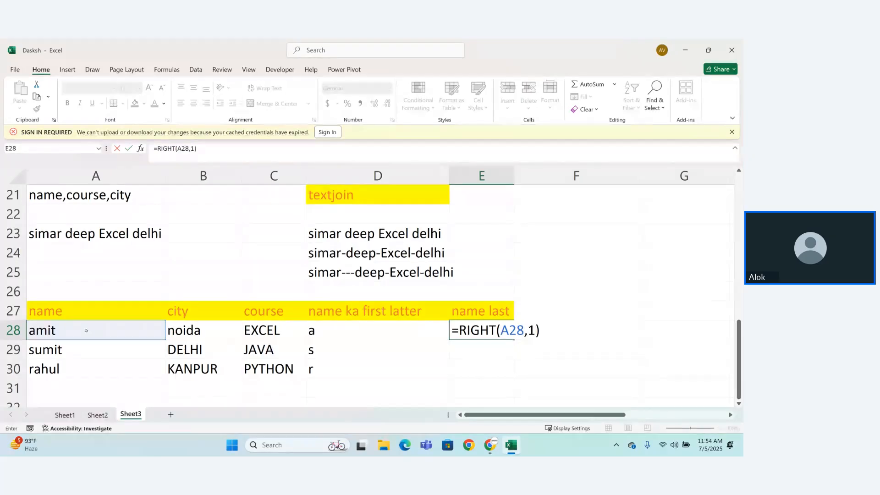
key(Return)
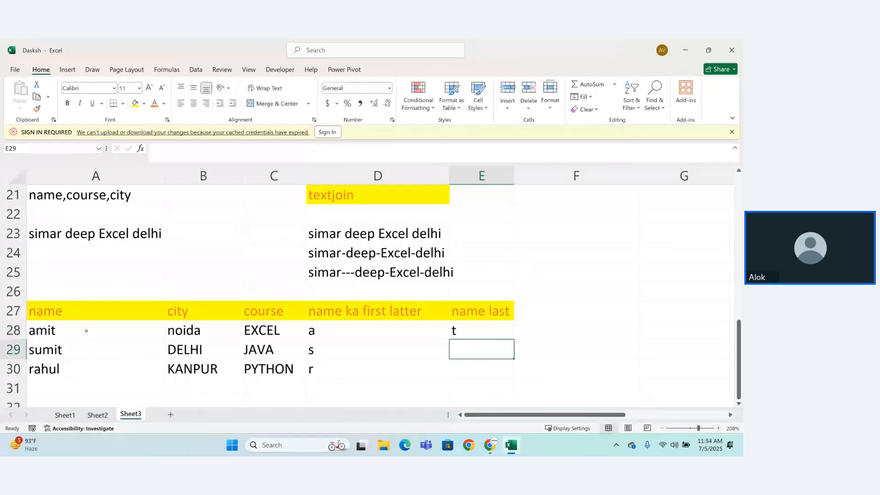
click(502, 332)
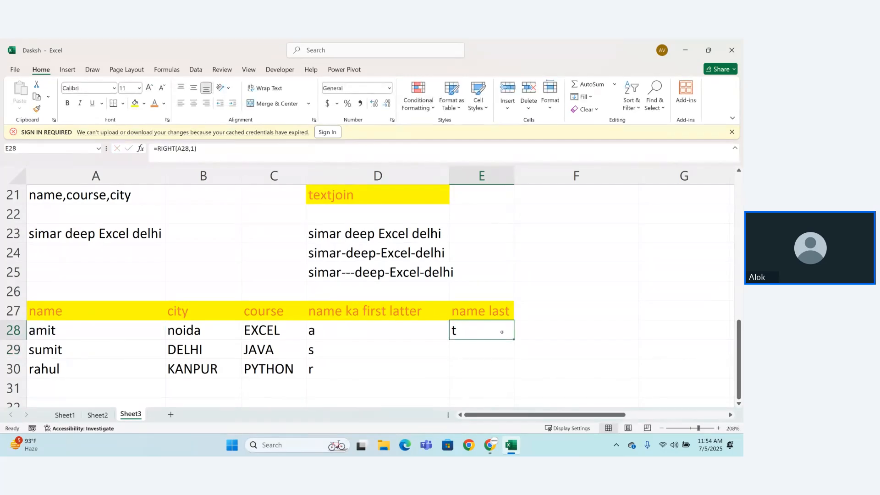
drag(514, 340, 513, 375)
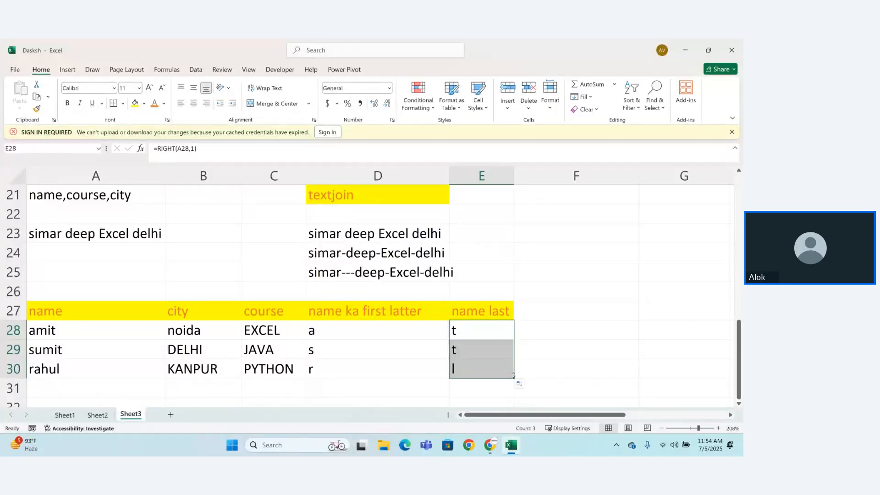
Step: Add the column header "2 word" in F27
click(547, 312)
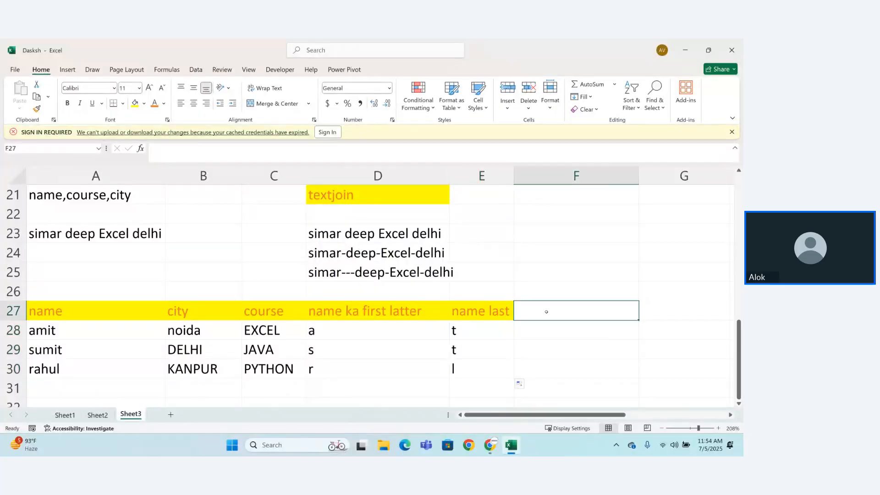
text(2 word)
key(Return)
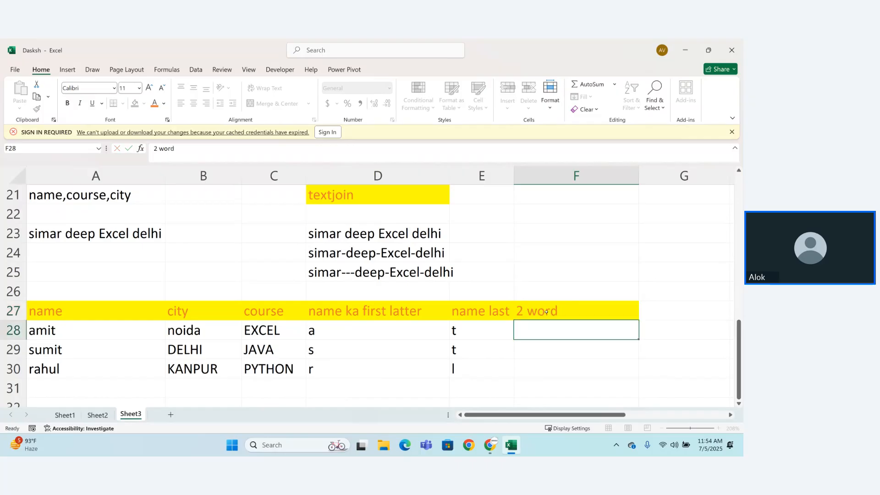
Step: Extract the first two letters of each name by entering =LEFT(A28,2) in F28 and filling it down through F30
text(=)
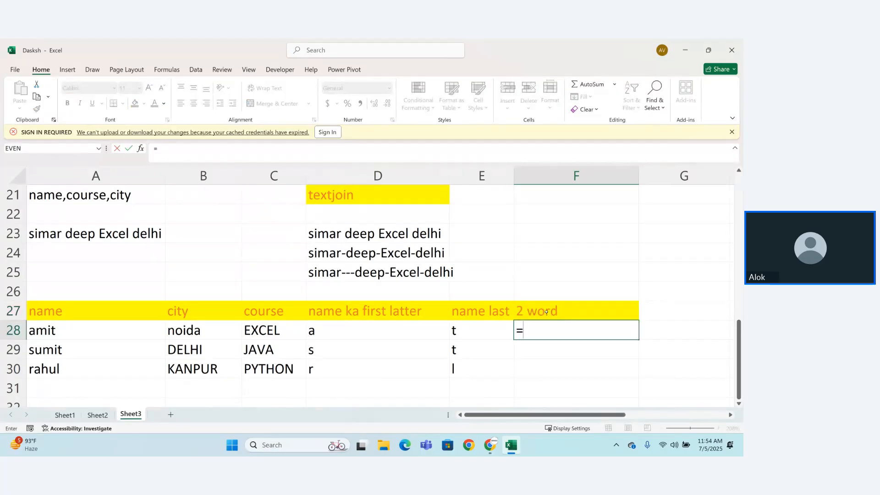
text(lef)
key(Tab)
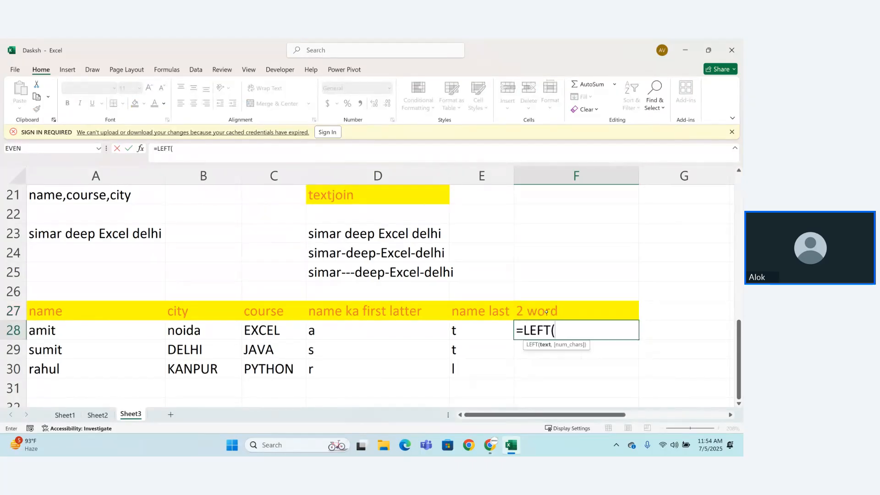
click(117, 333)
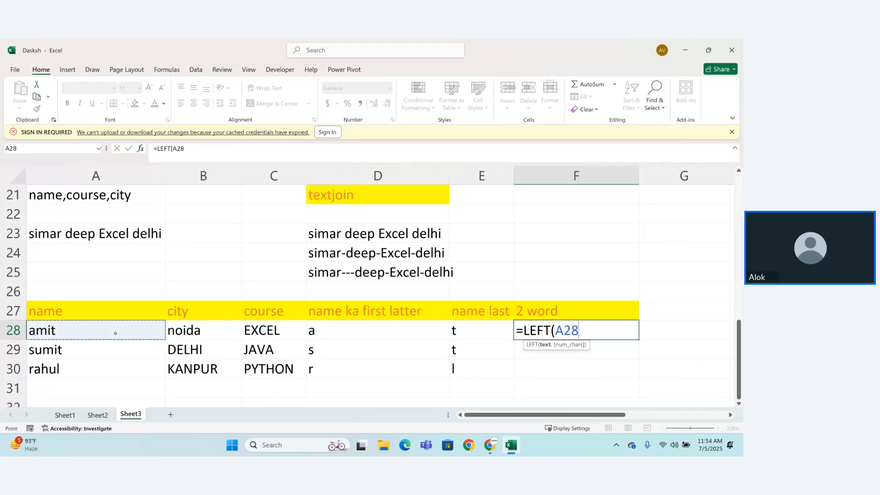
text(,2))
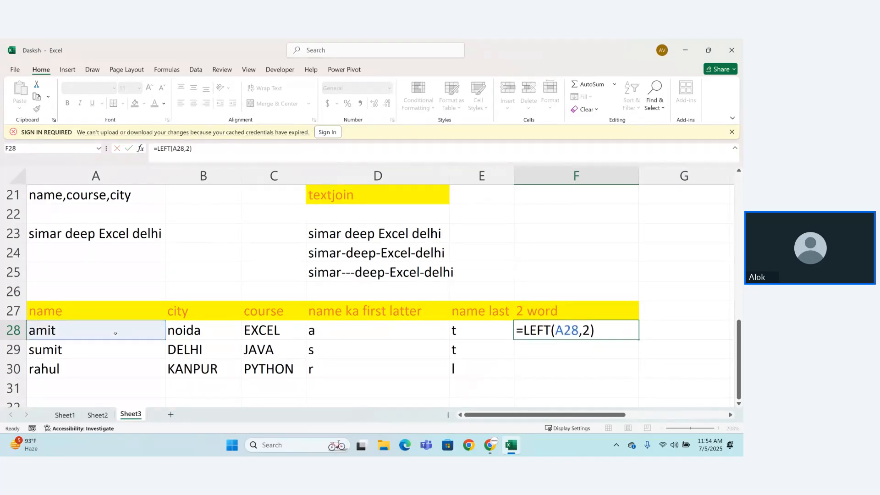
key(Return)
click(527, 329)
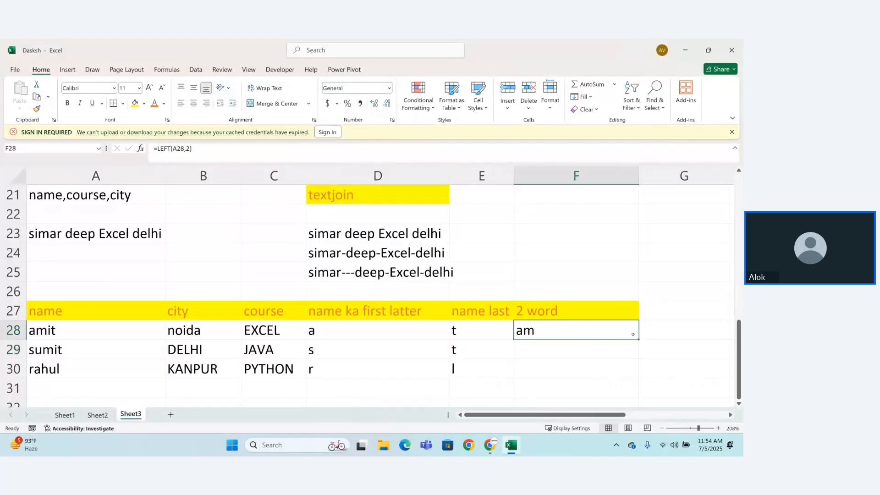
drag(639, 340, 642, 380)
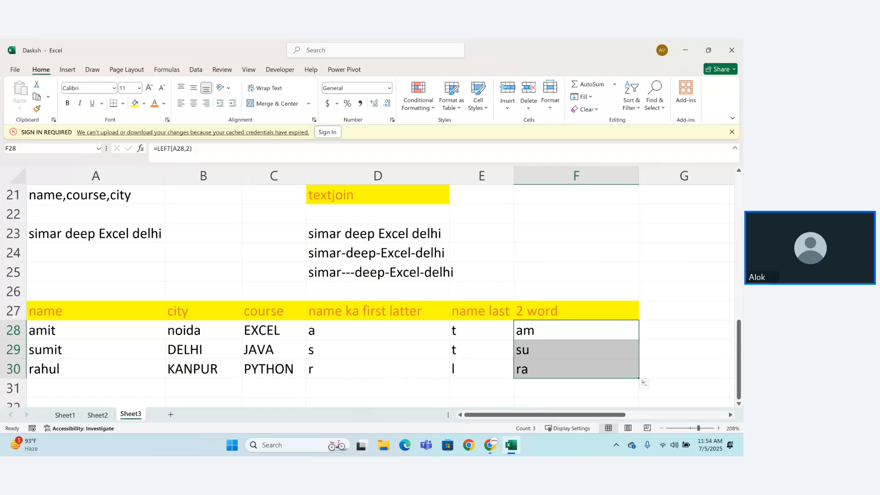
Step: Add the column header "mid" in G27
click(167, 70)
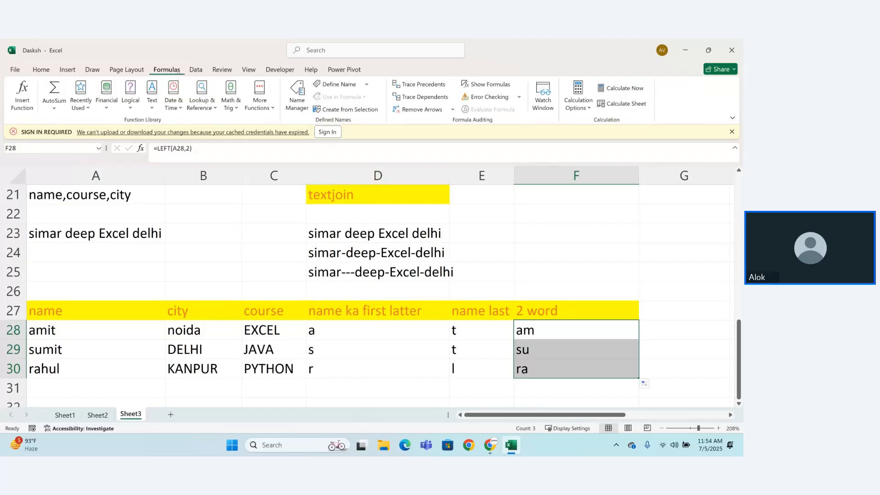
click(671, 314)
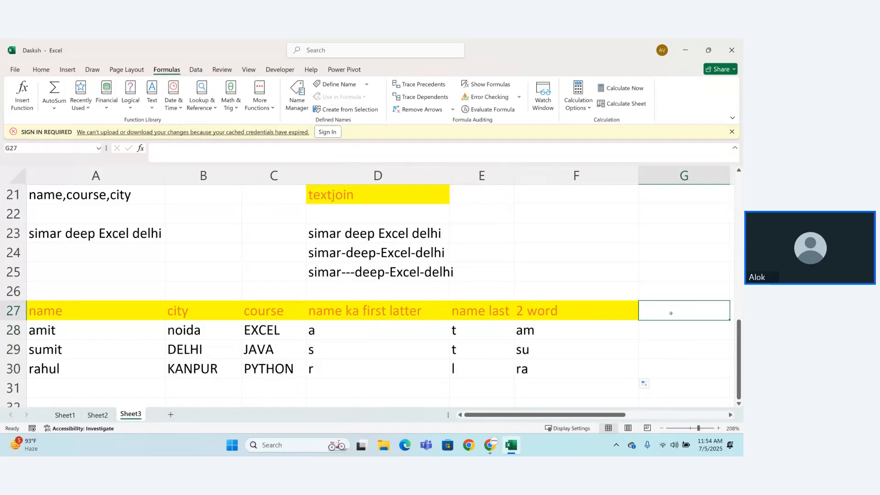
text(=)
key(BackSpace)
text(m)
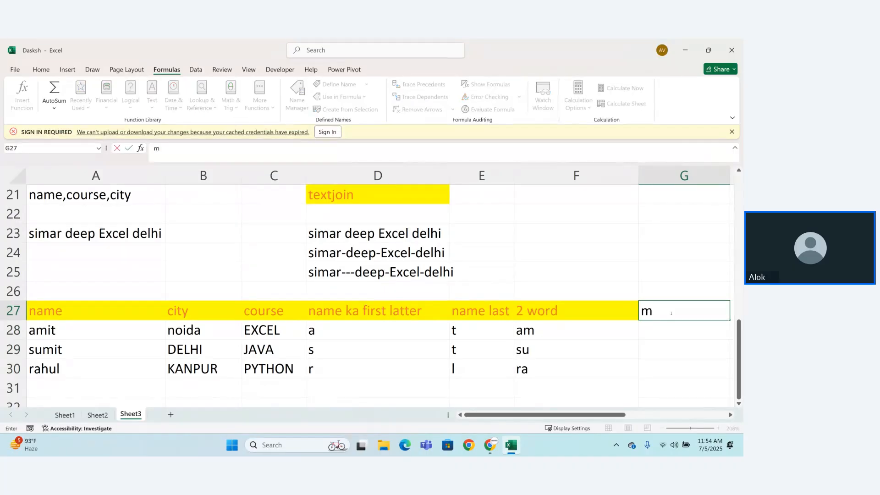
text(id)
key(Return)
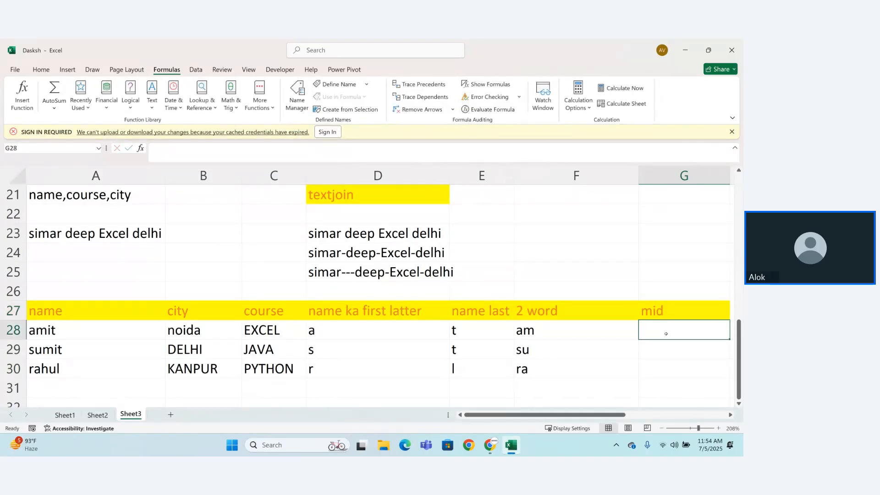
Step: Enter =MID(C28,3,1) in G28 to extract the third letter of the course name
text(=mi)
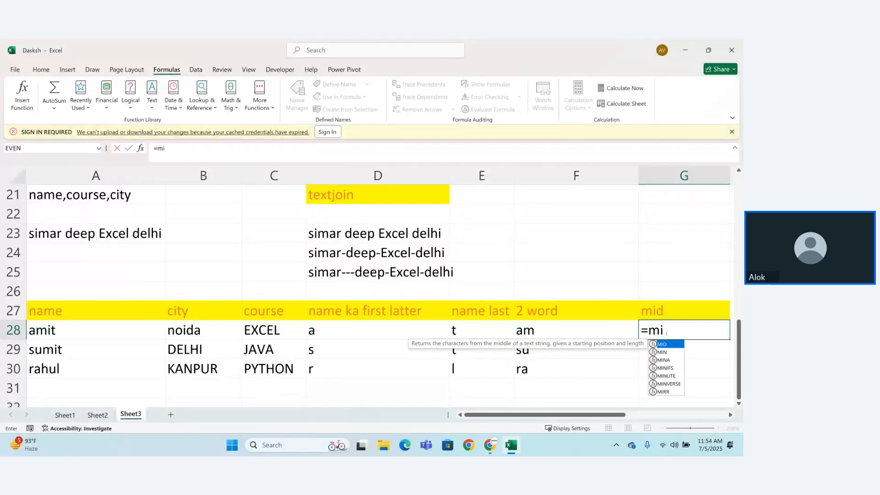
key(Tab)
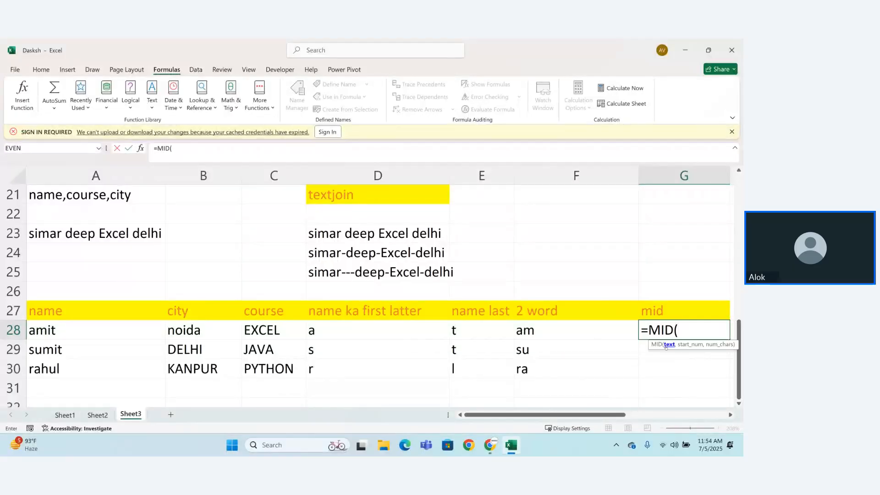
click(270, 330)
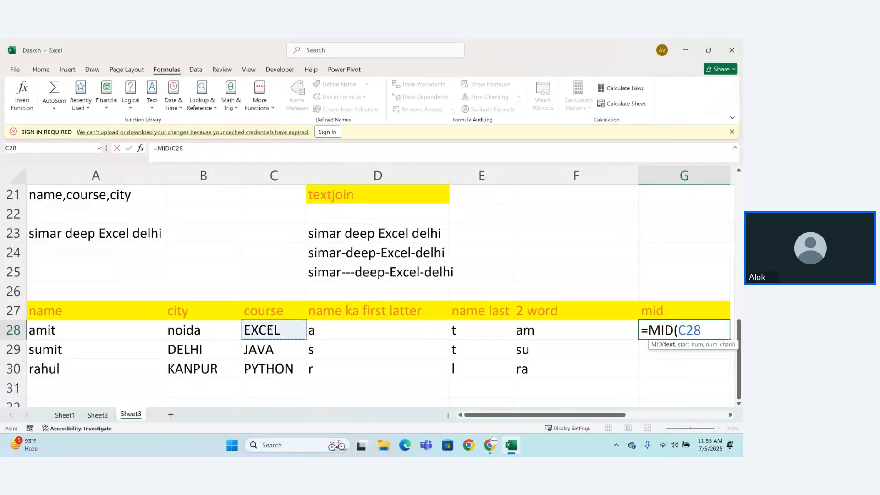
text(,)
key(BackSpace)
text(,)
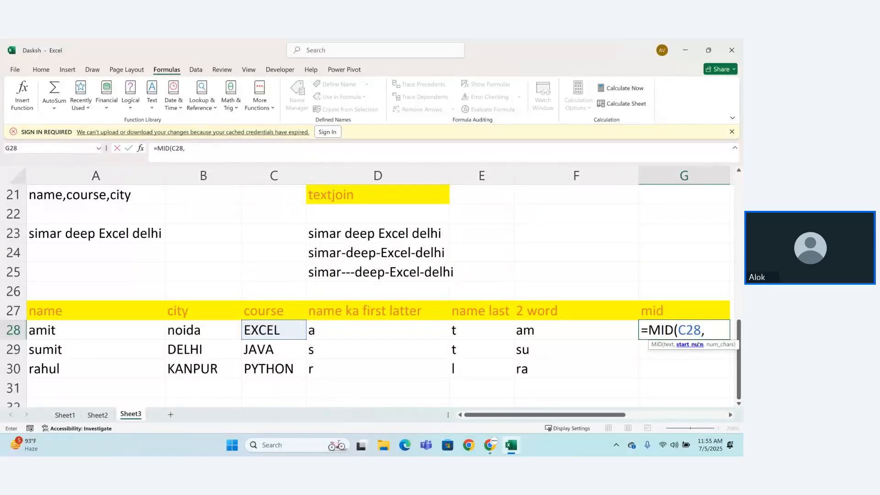
text(2)
key(BackSpace)
text(3,1)
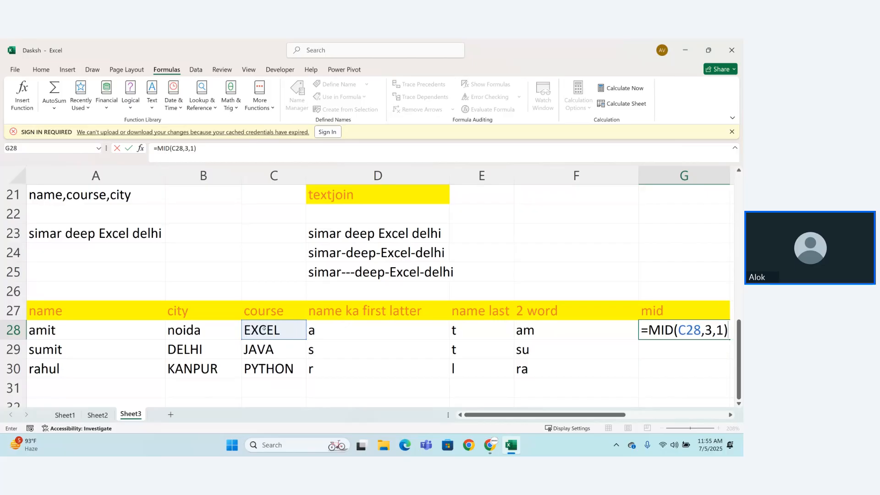
key(Return)
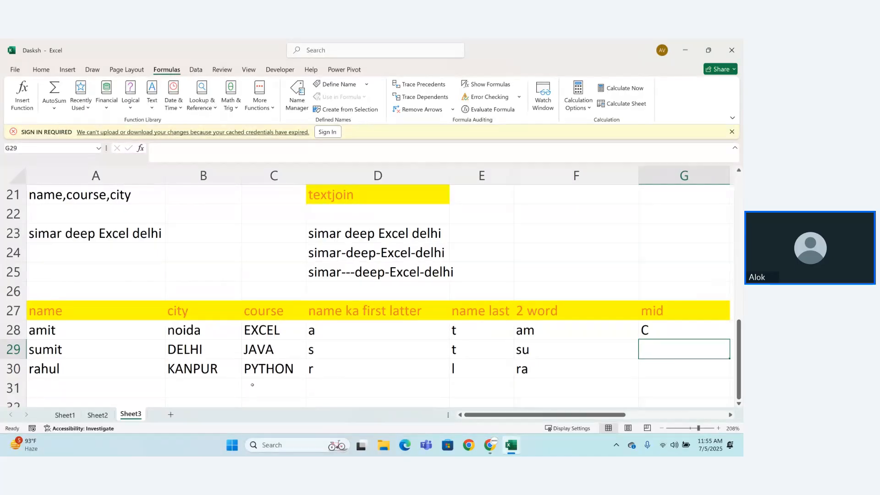
Step: Fill the MID formula from G28 down through G30
click(654, 327)
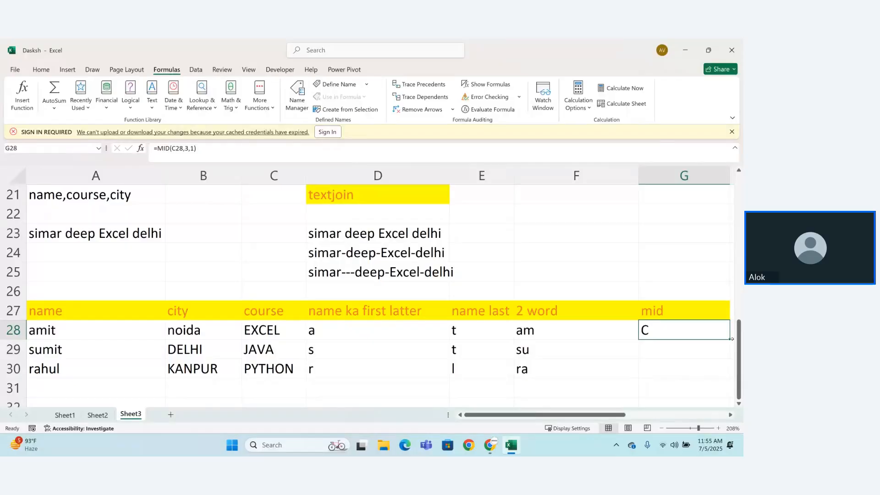
drag(731, 338, 509, 373)
click(521, 373)
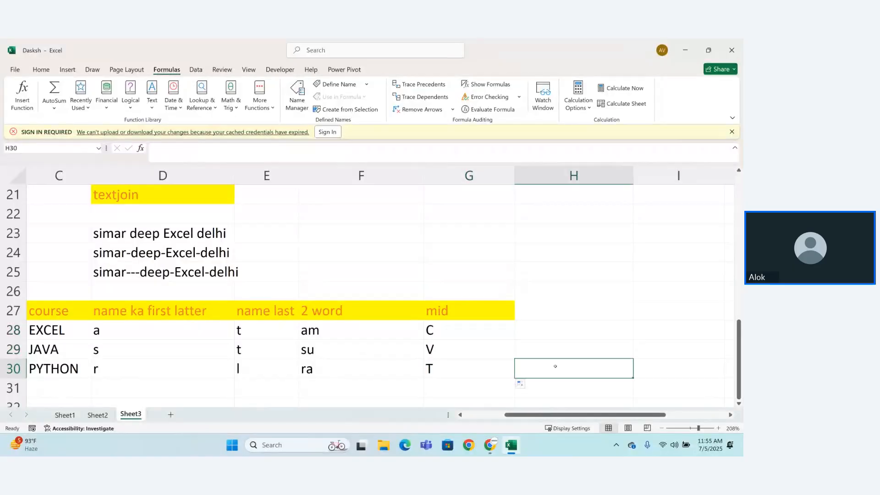
drag(534, 416, 405, 423)
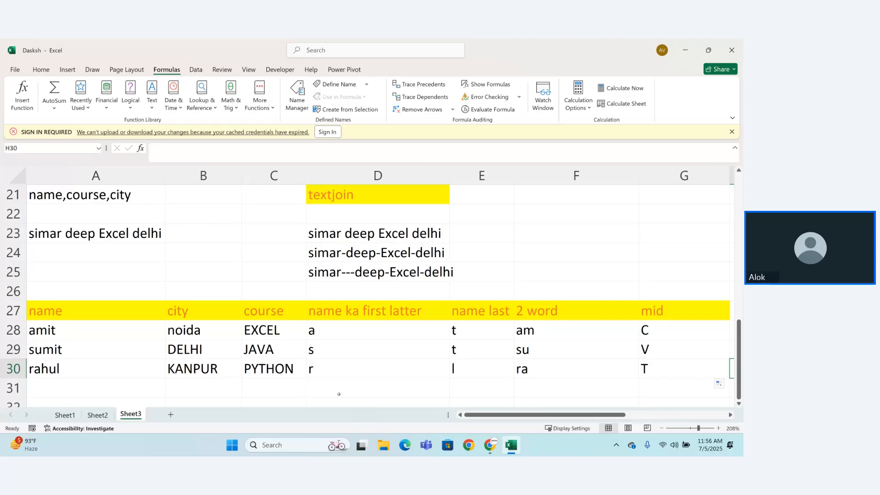
drag(509, 415, 598, 416)
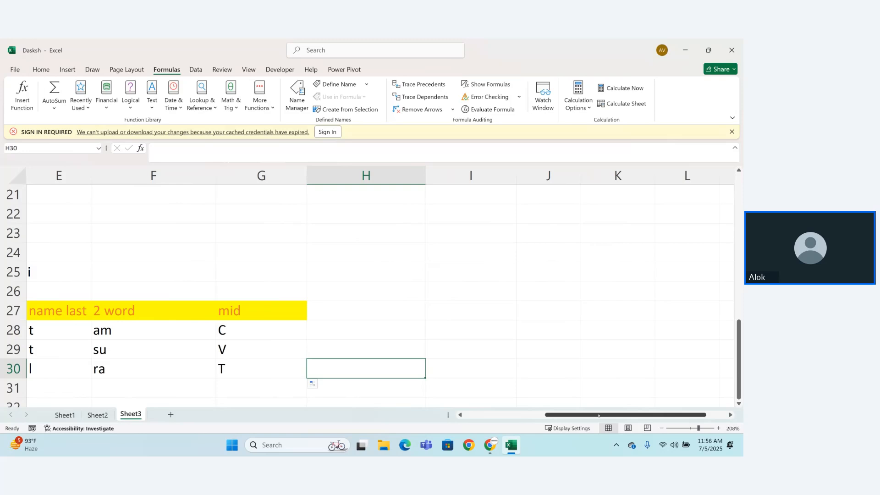
drag(596, 418, 463, 424)
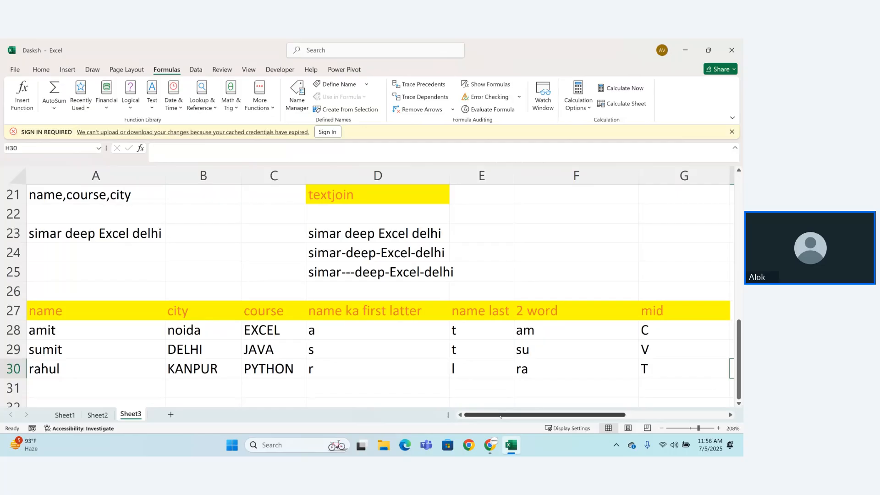
drag(495, 415, 534, 411)
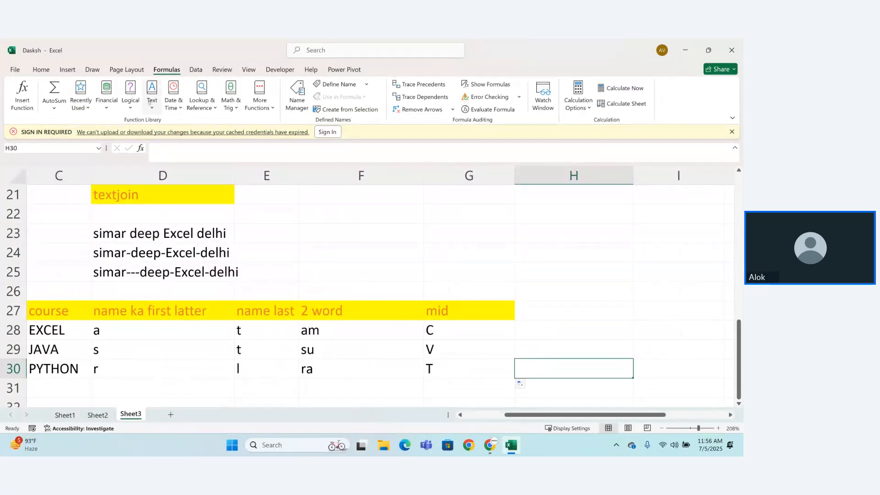
click(150, 101)
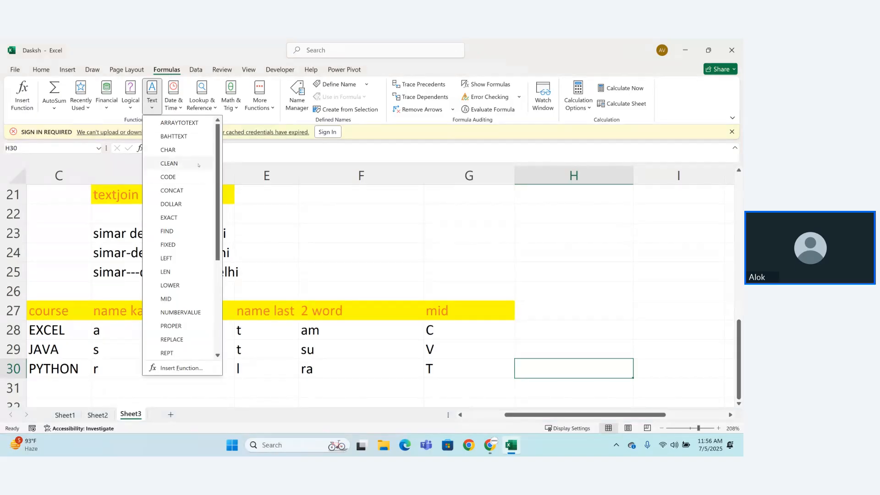
click(335, 234)
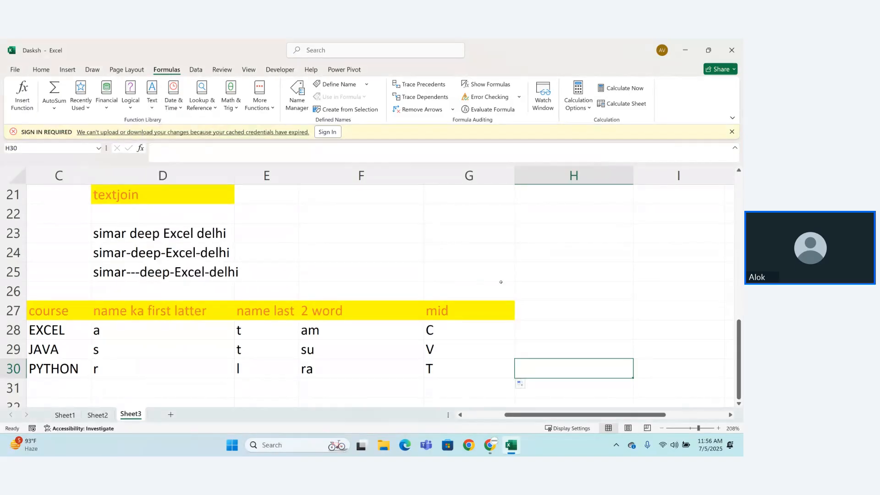
click(531, 305)
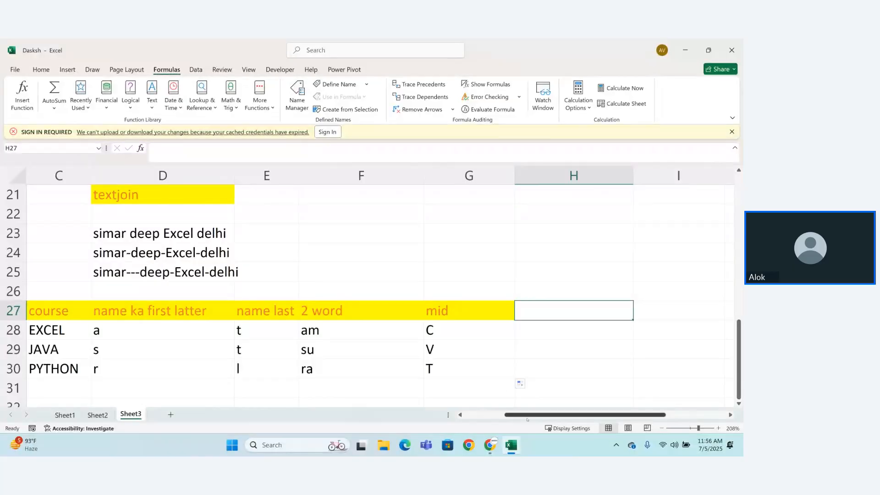
drag(526, 416, 225, 413)
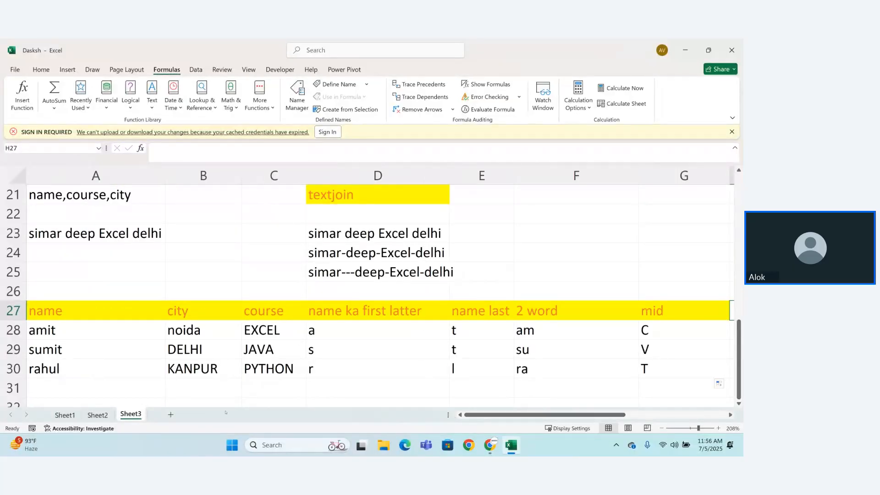
Step: Add the heading "len" in A34 and format it with yellow fill and orange text
click(81, 389)
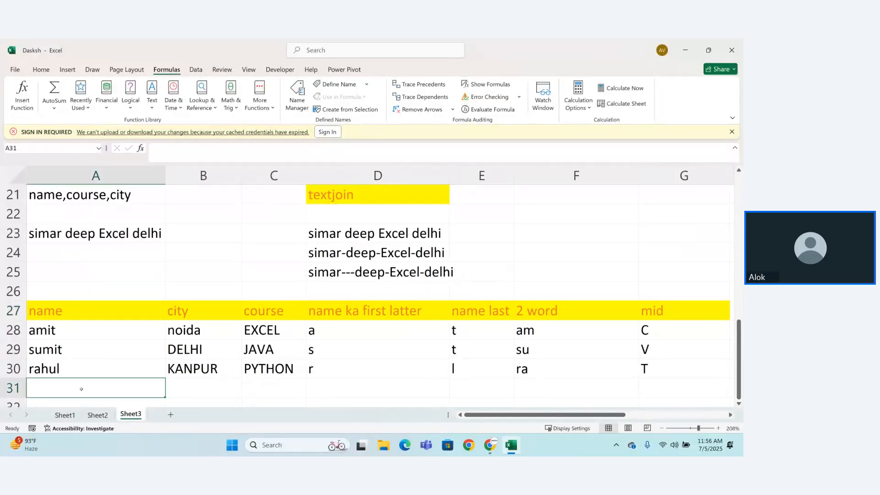
key(Return)
key(Return)
key(Return)
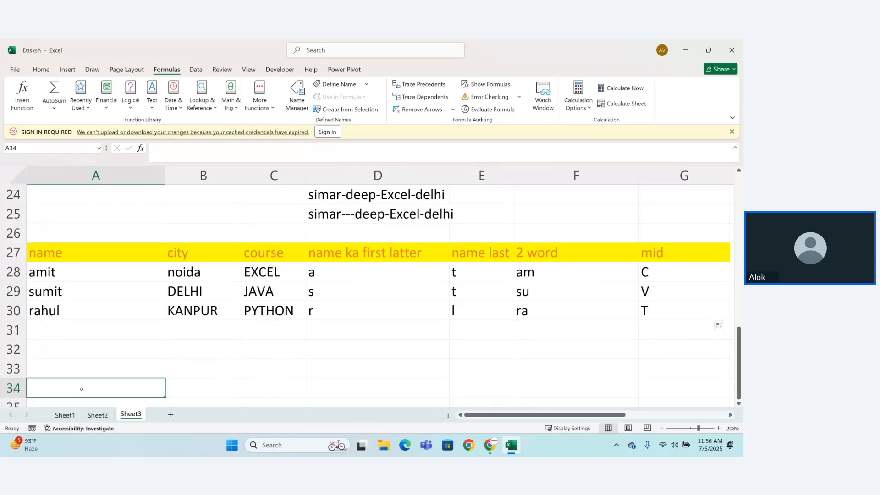
text(len)
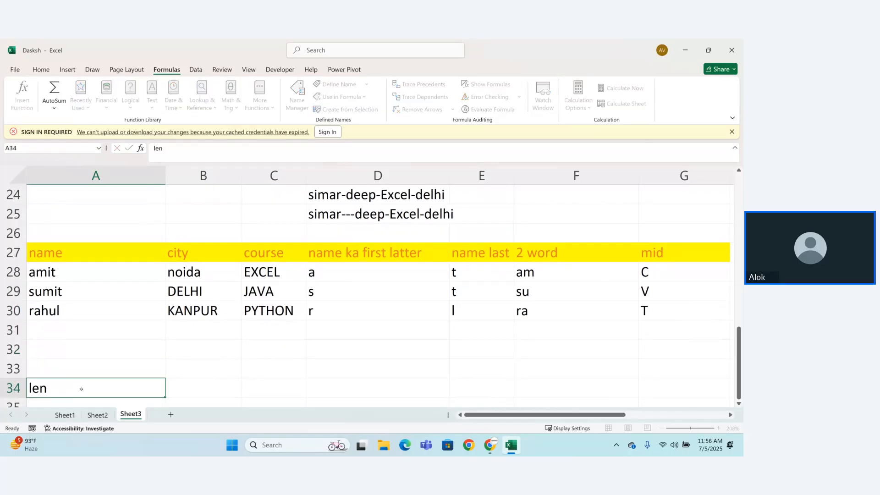
scroll(68, 378, down, 1)
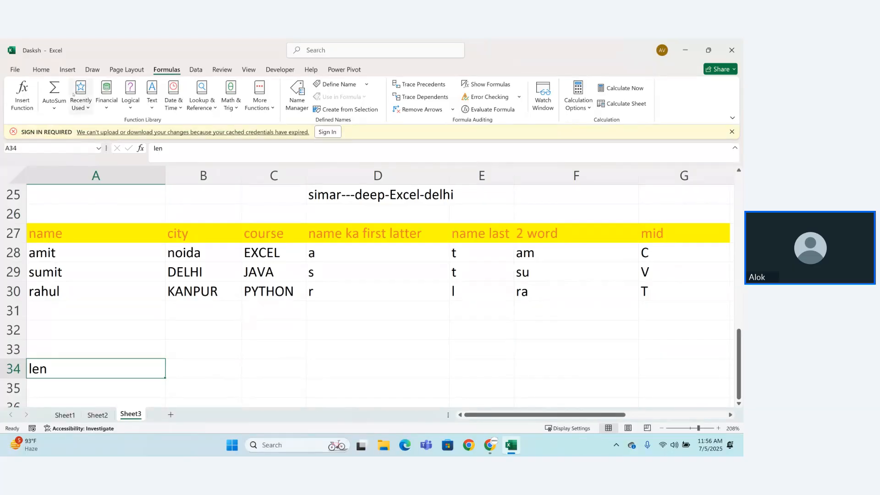
click(42, 70)
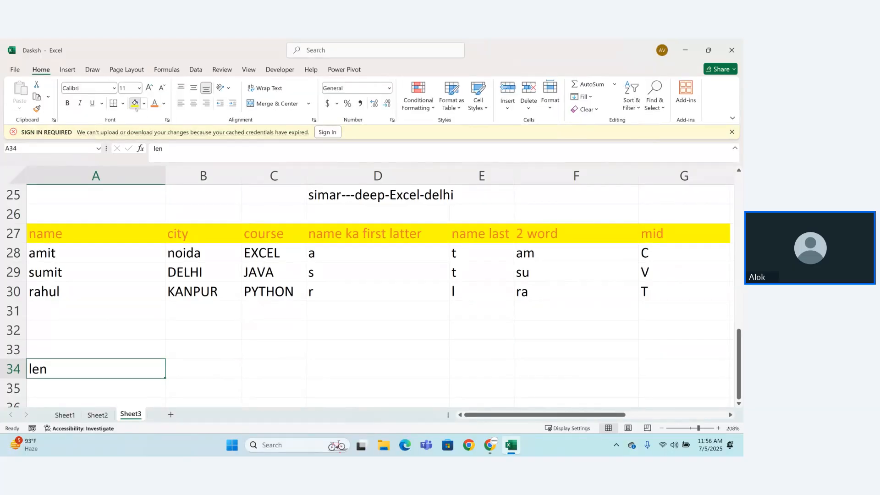
click(134, 104)
click(155, 104)
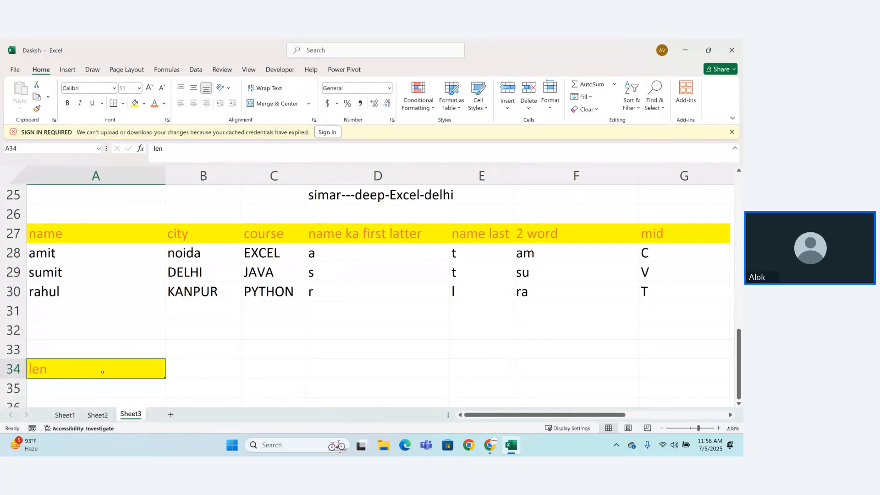
Step: Count the characters of each name by entering =LEN(A28) in A35 and filling it down through A37
click(96, 387)
text(=LEN()
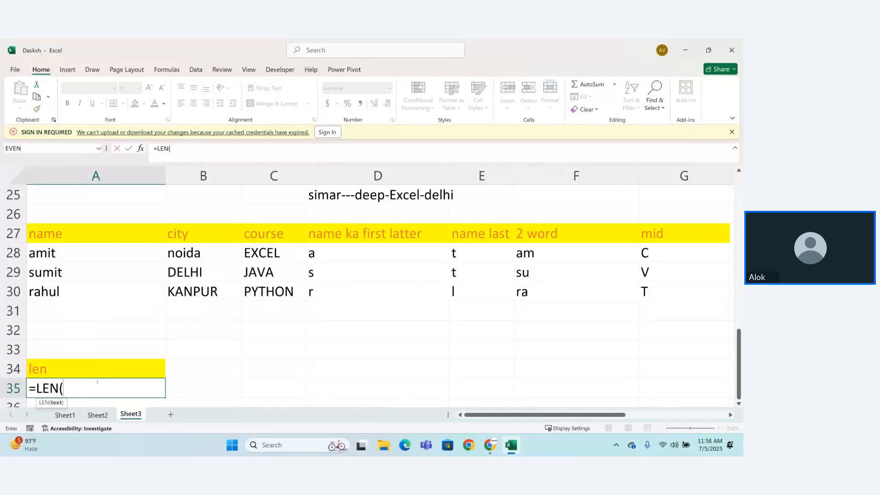
click(41, 256)
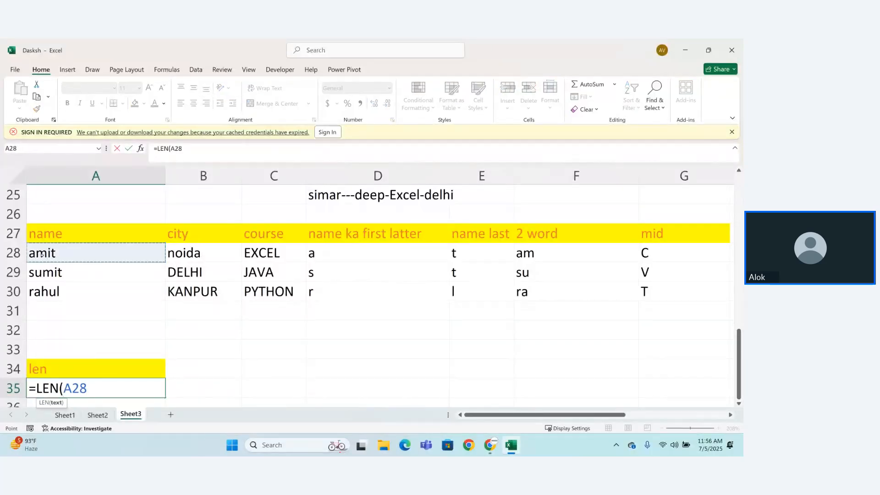
text())
key(Return)
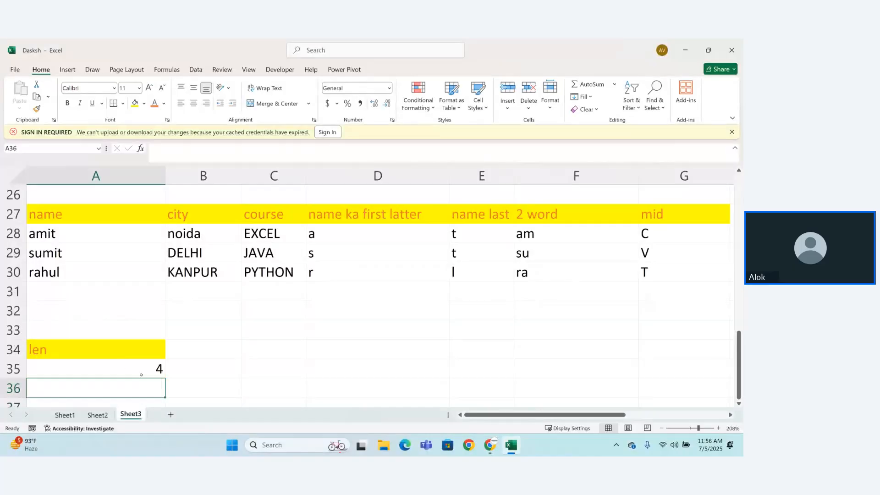
click(143, 375)
drag(165, 377, 155, 362)
click(216, 339)
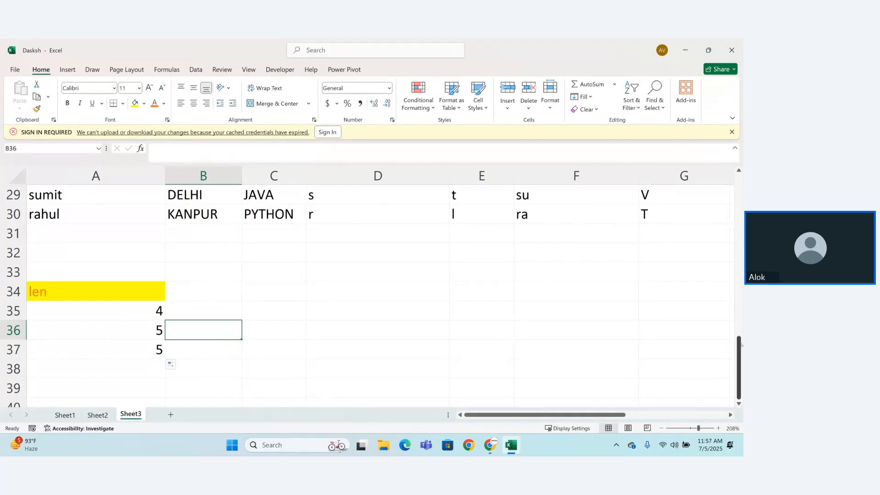
Step: Enter a sample first name in B35, followed by one trailing space
drag(738, 356, 737, 346)
click(224, 335)
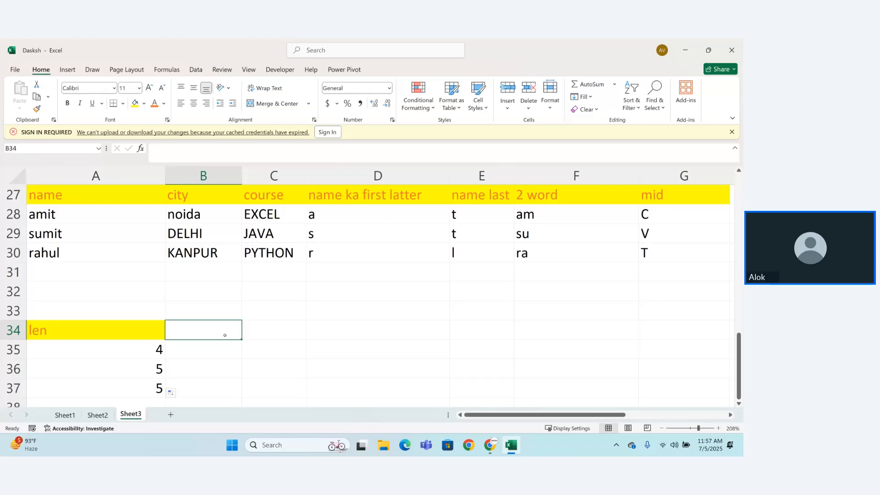
click(225, 349)
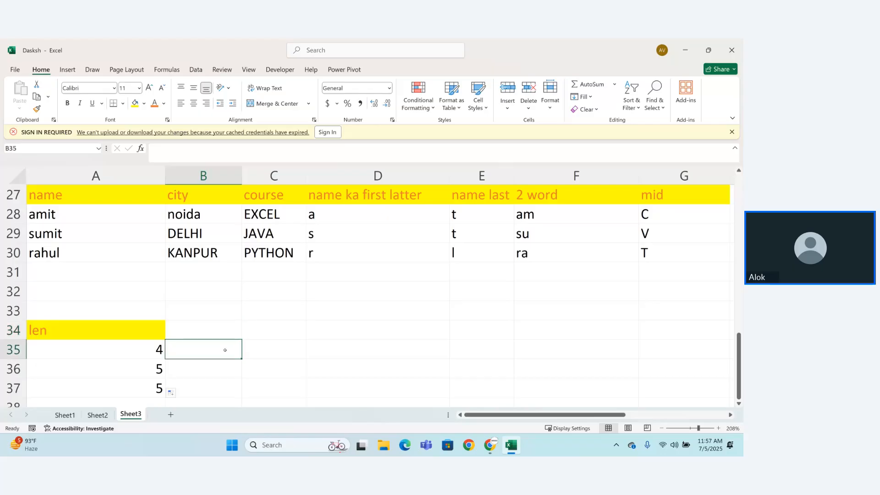
text(Amit)
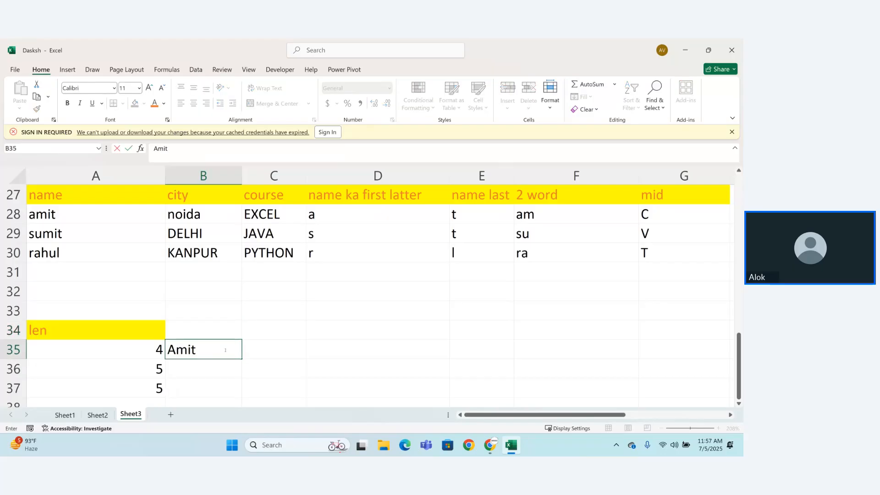
key(Return)
click(223, 350)
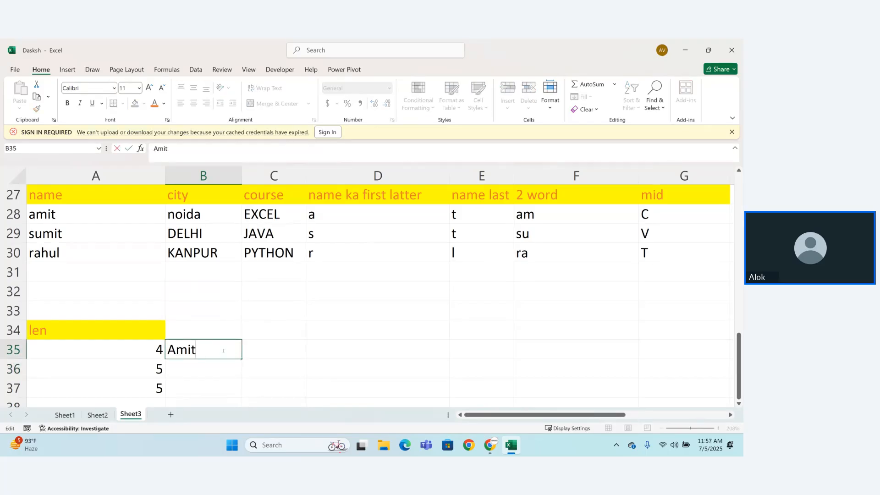
key(Down)
double_click(215, 350)
key(Return)
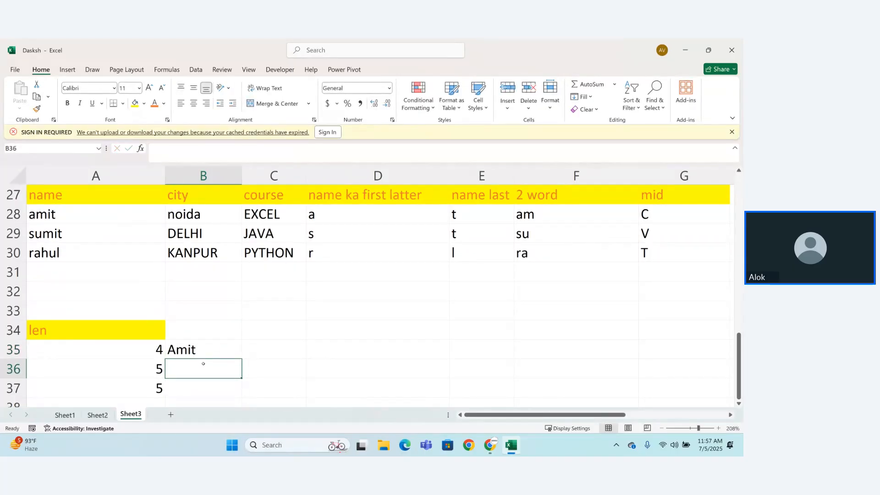
Step: Enter the label "len" in B36 and the formula =LEN(B35) in B37
text(len)
key(Return)
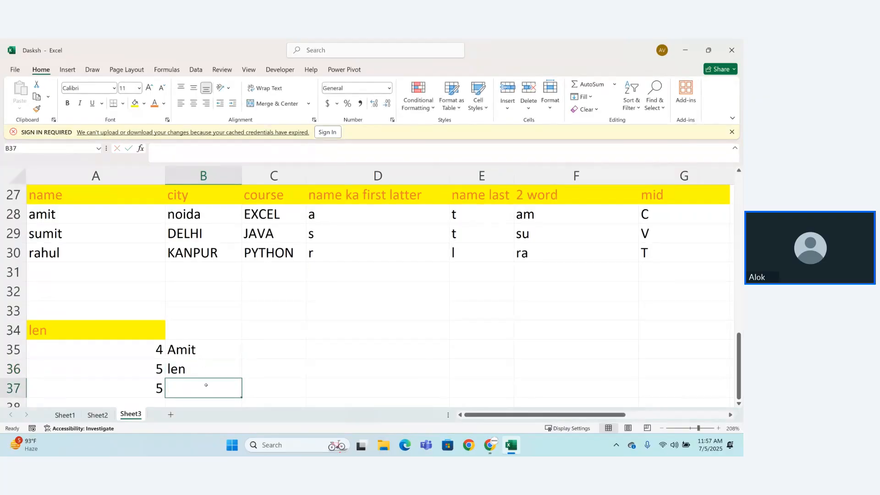
text(=len)
key(Tab)
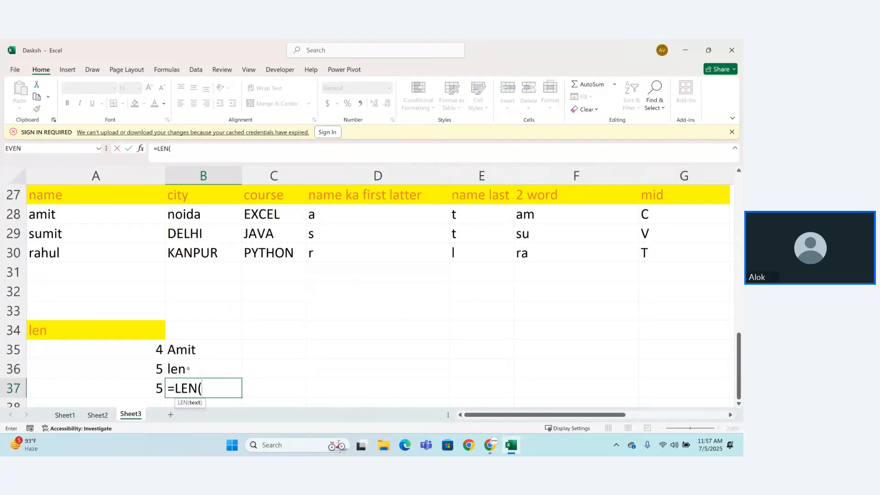
click(182, 353)
text())
key(Return)
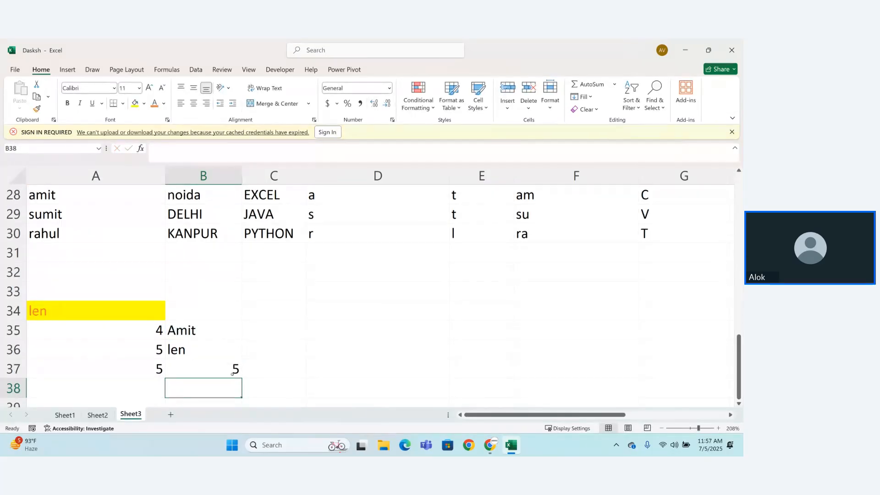
Step: Add another trailing space and two leading spaces to the sample name in B35
double_click(197, 330)
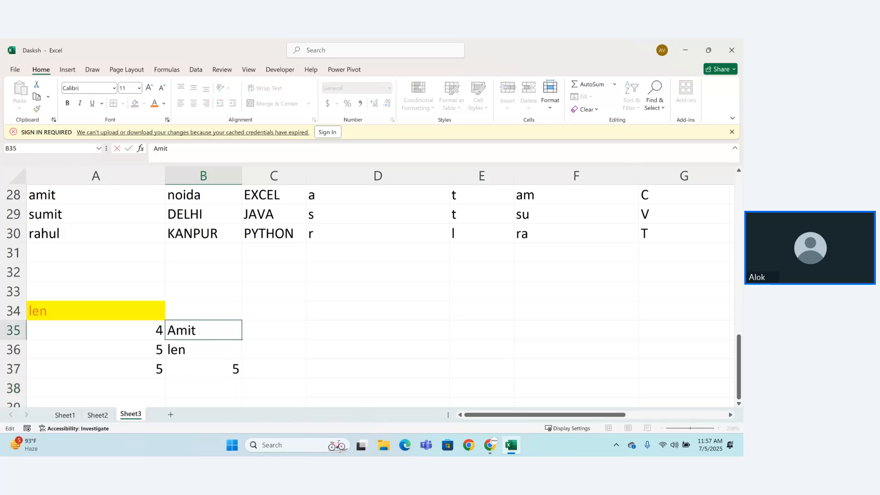
key(Return)
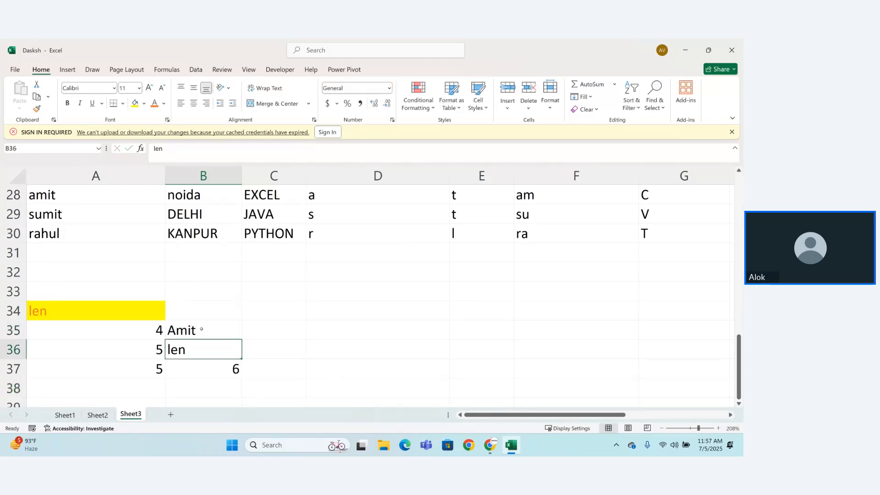
double_click(201, 329)
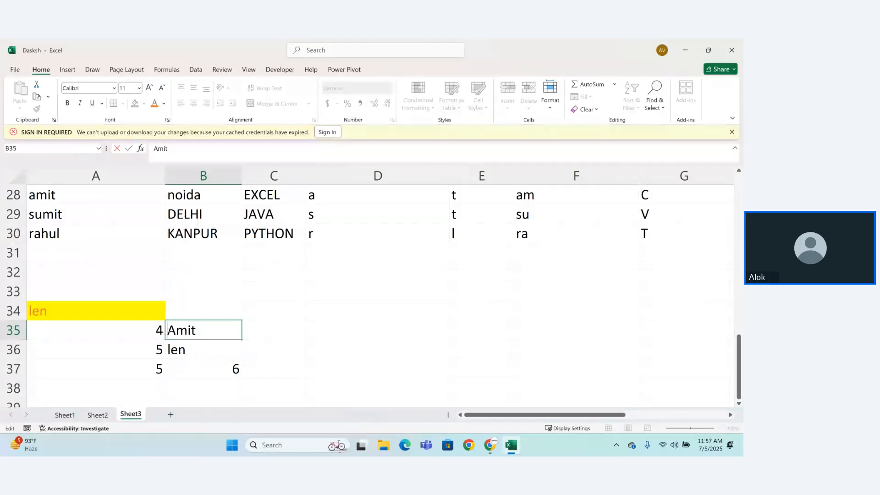
key(Return)
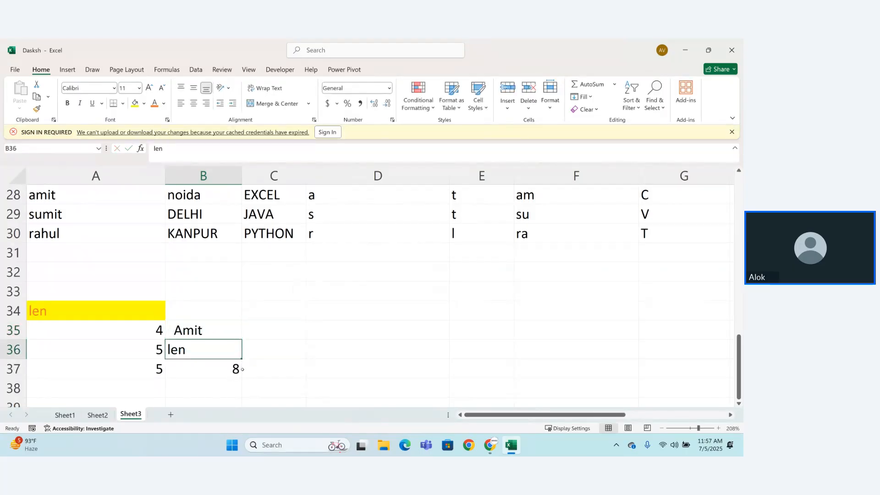
Step: Enter a sample full name in C35 and autofit the width of column C
click(281, 326)
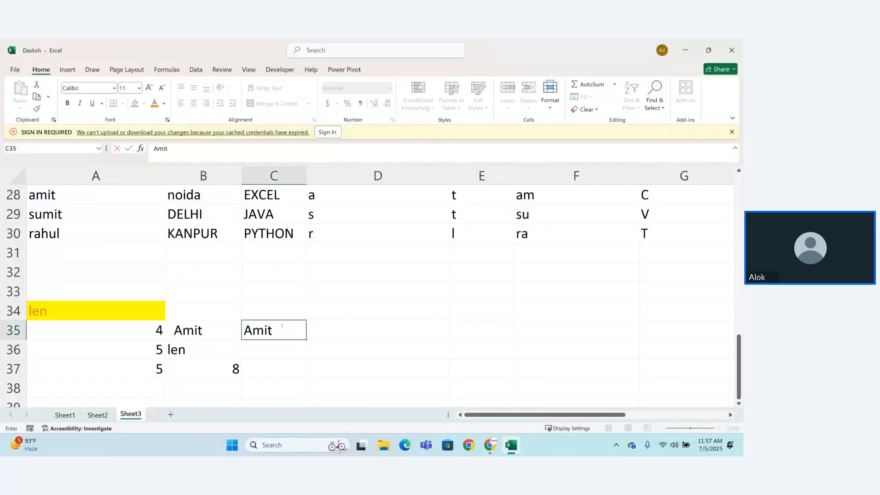
key(Return)
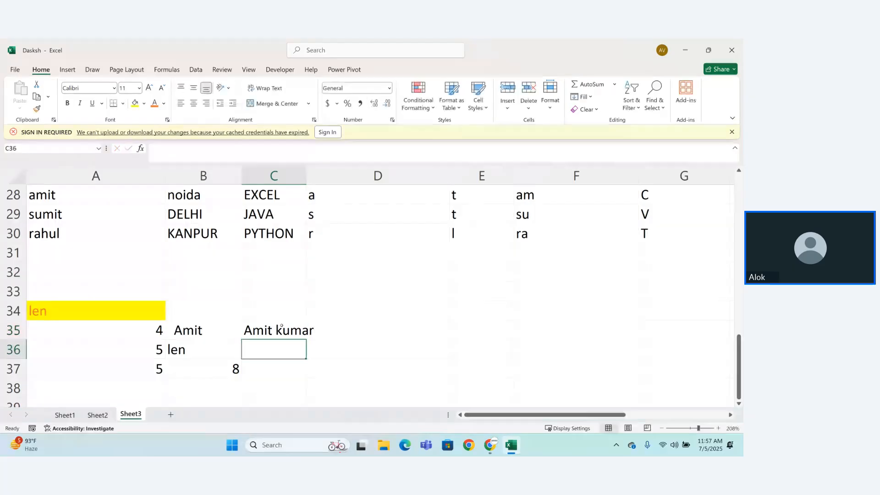
double_click(306, 172)
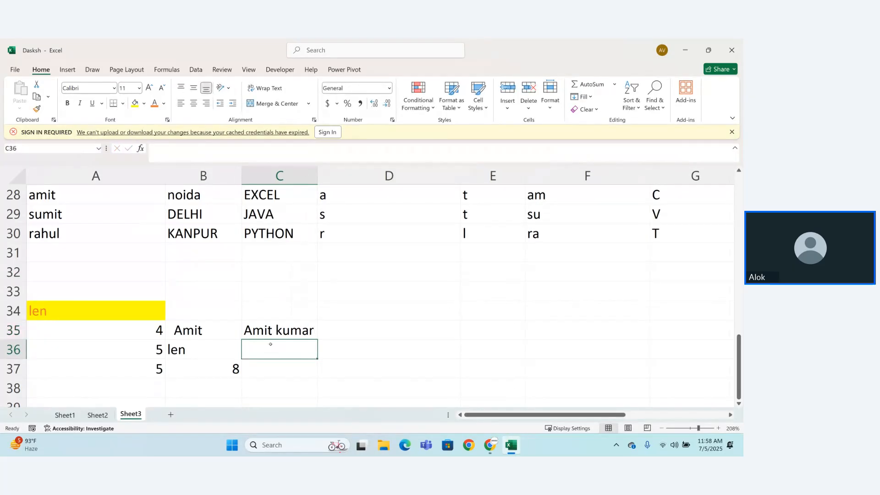
Step: Enter =LEN(C35) in C36 to count the characters of the full name
text(=LEN()
click(270, 333)
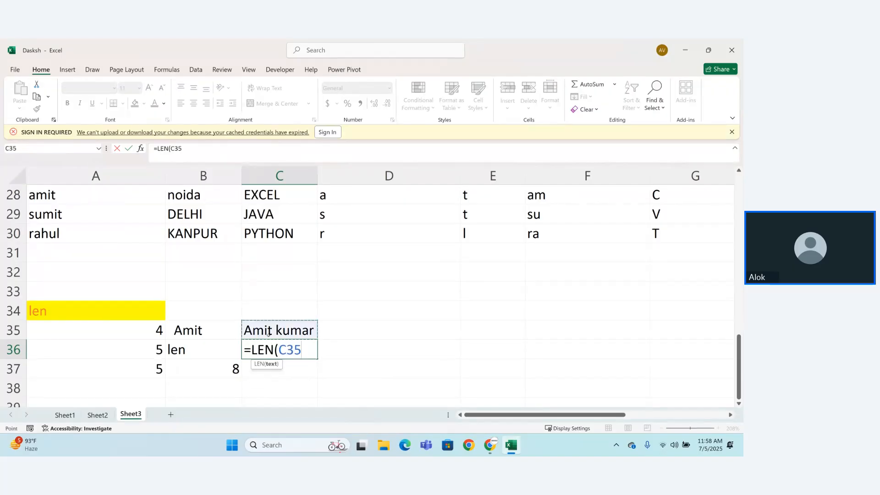
text())
key(ctrl+Return)
key(Return)
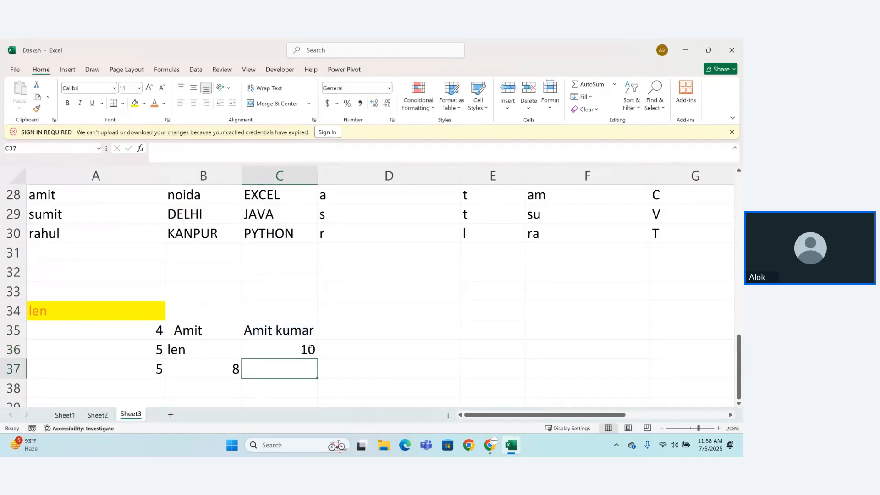
Step: Insert two extra spaces between the first and last name in C35
click(277, 329)
double_click(277, 329)
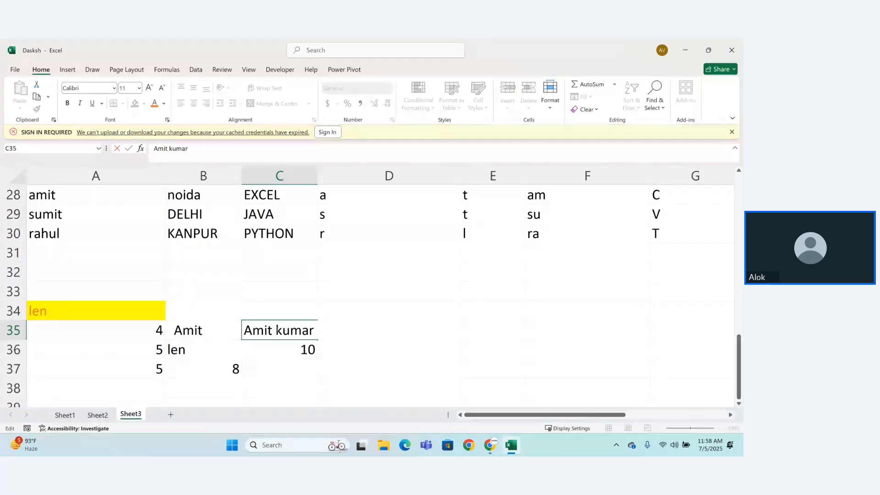
key(Return)
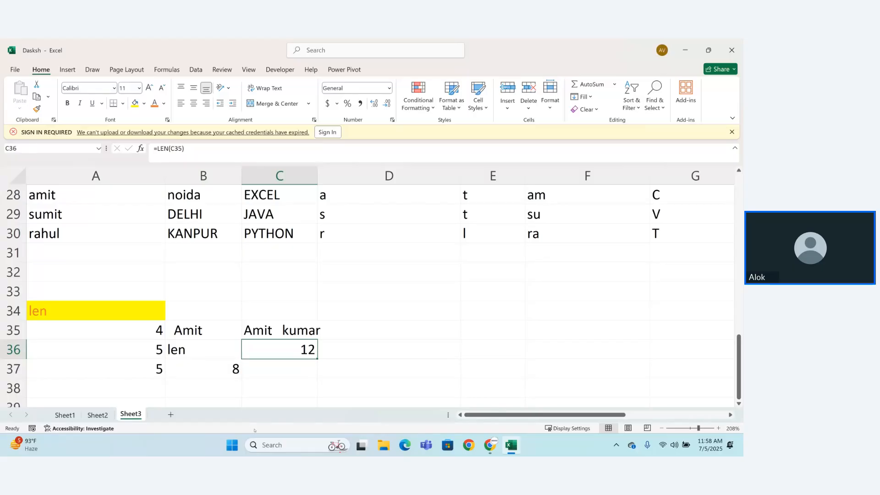
Step: Enter the heading Trim in D34 and give it the yellow fill and orange font colour
click(353, 315)
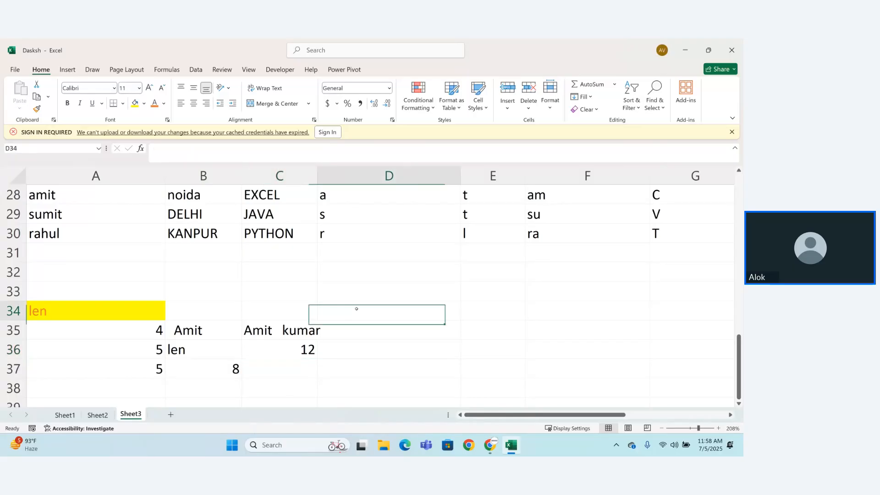
text(Trim)
key(Return)
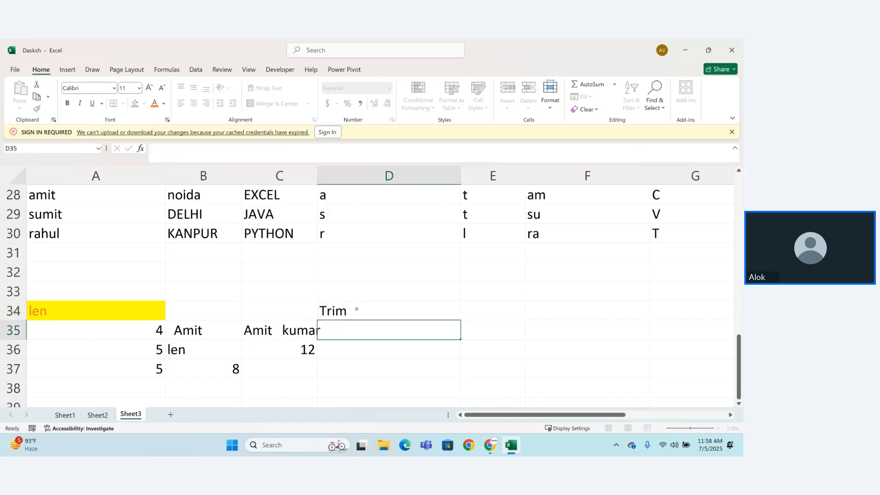
click(357, 309)
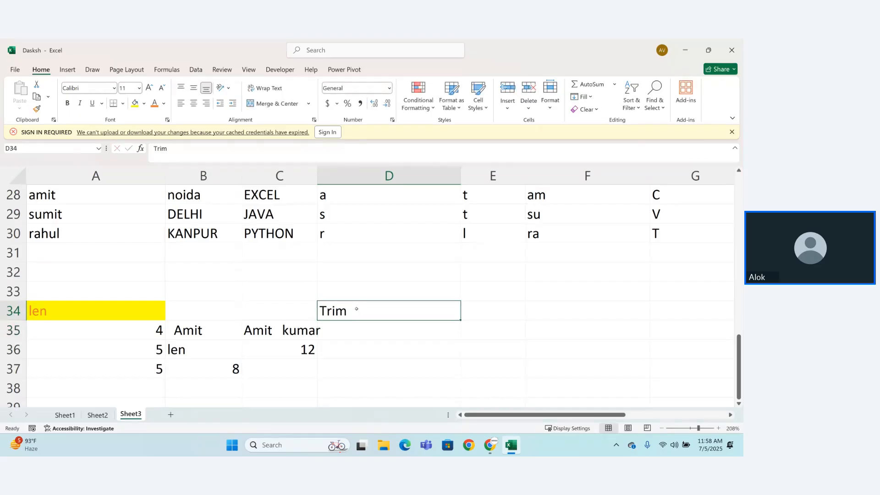
click(135, 104)
click(155, 103)
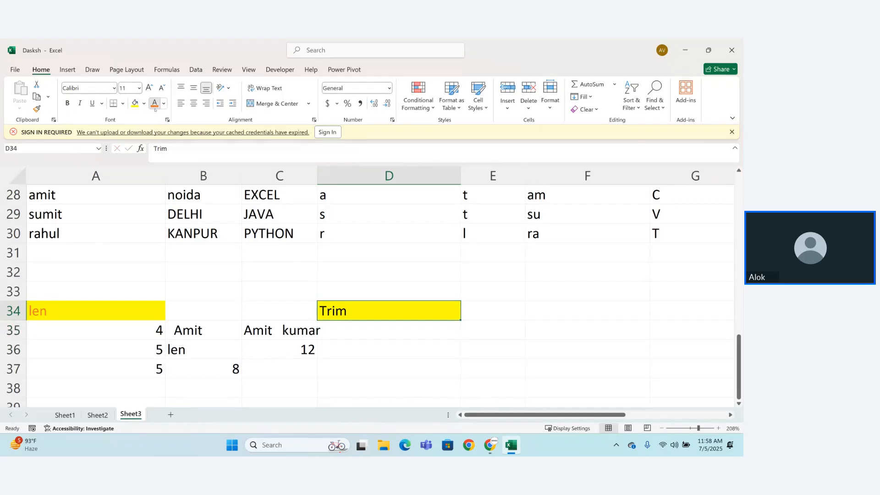
Step: Enter =TRIM(C35) in D36 to remove the extra spaces from the full name
click(346, 344)
click(349, 337)
click(344, 356)
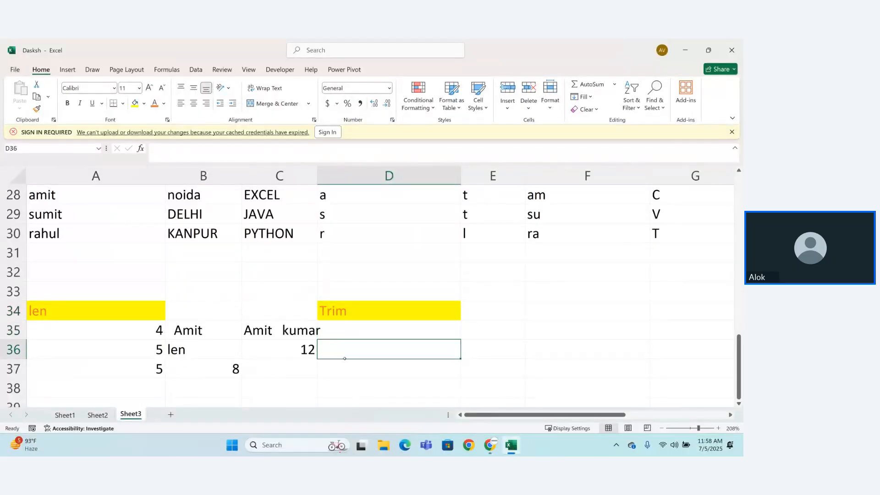
text(=trim)
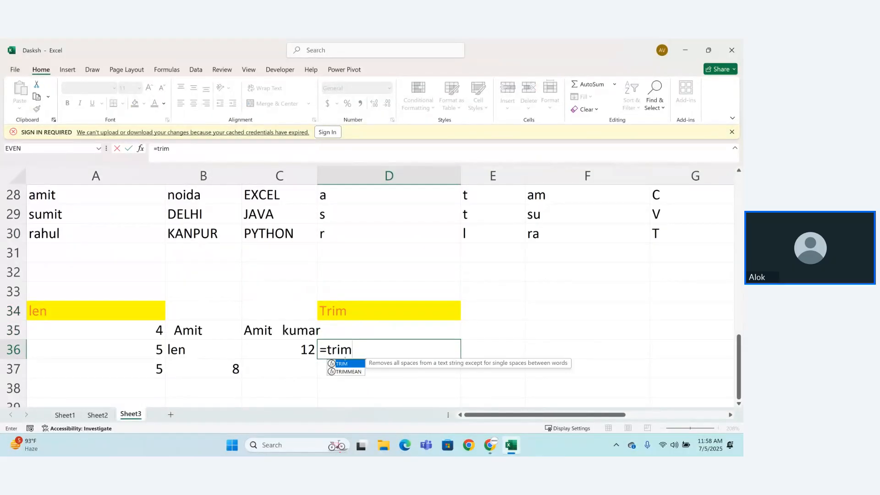
key(Tab)
click(287, 331)
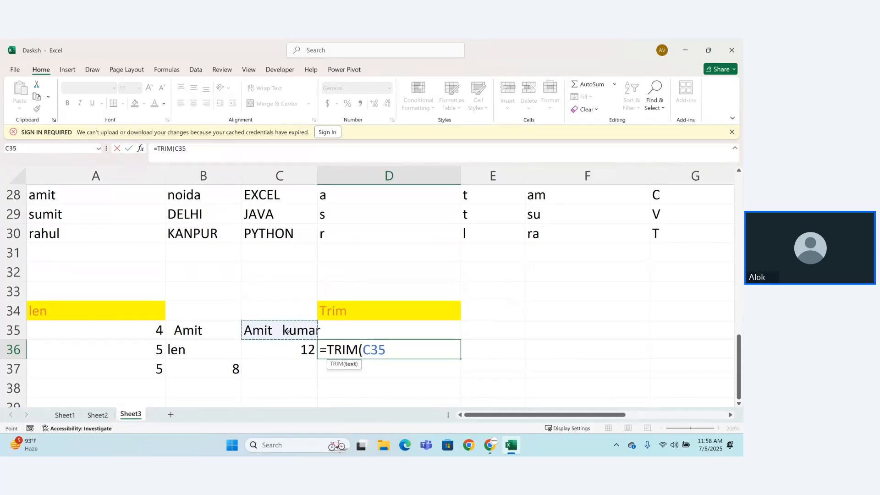
text())
key(Return)
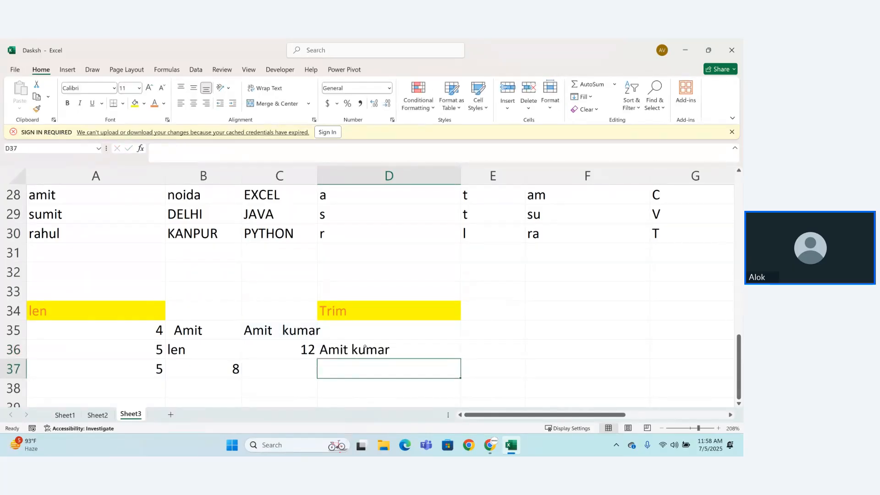
key(Right)
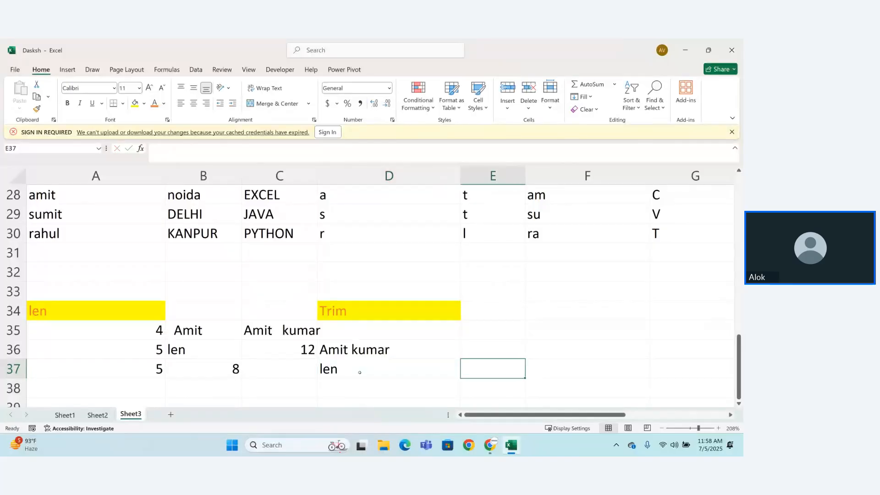
key(Left)
key(Left)
click(360, 373)
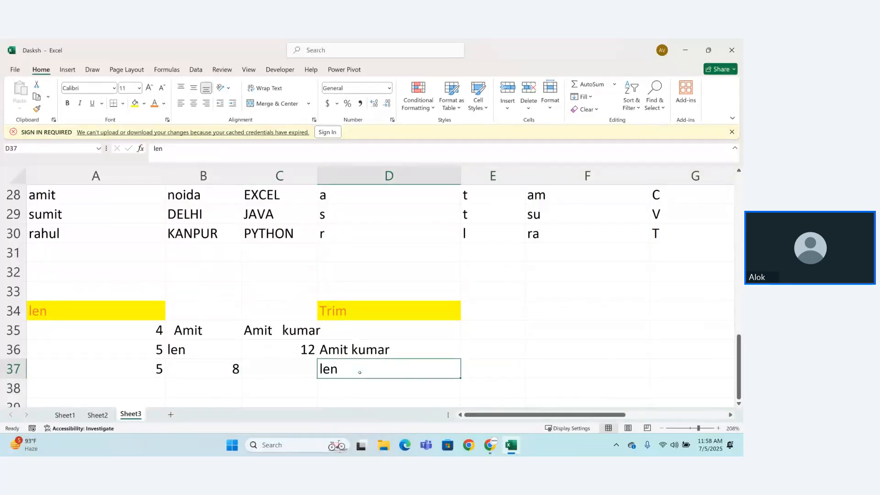
key(BackSpace)
Step: Enter =LEN(D36) in D37 to count the characters of the trimmed full name
text(=le)
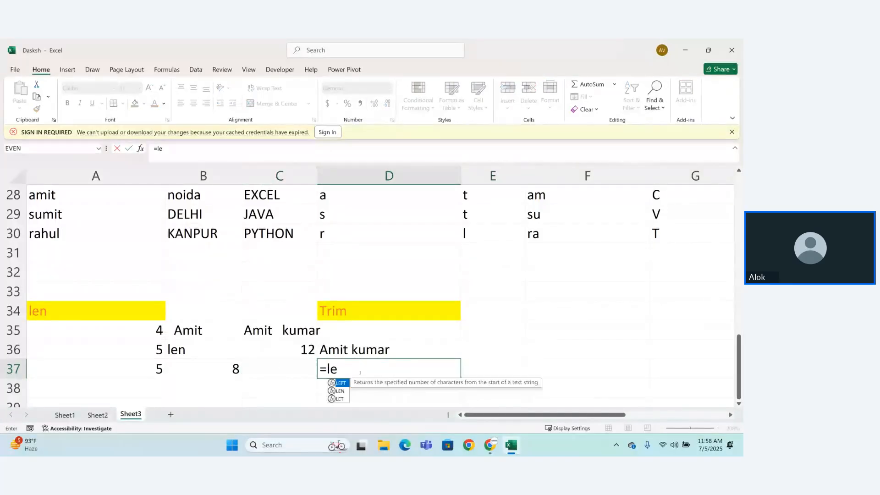
key(Tab)
click(357, 350)
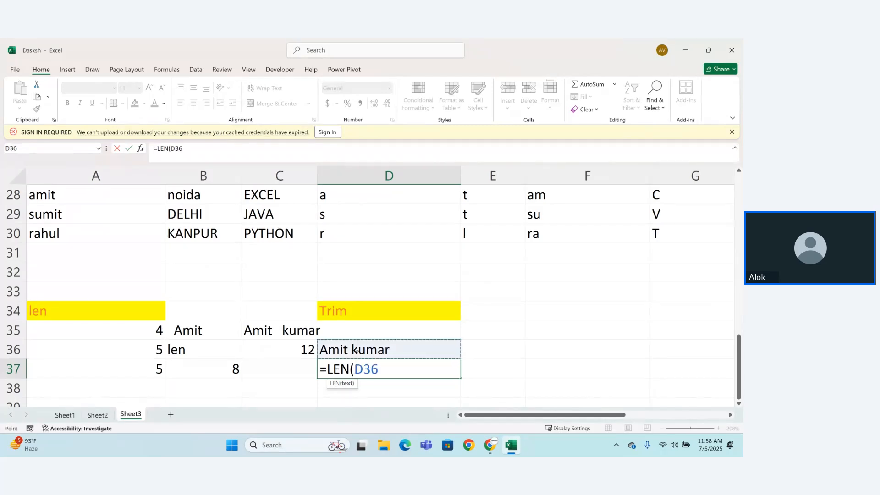
text())
key(Return)
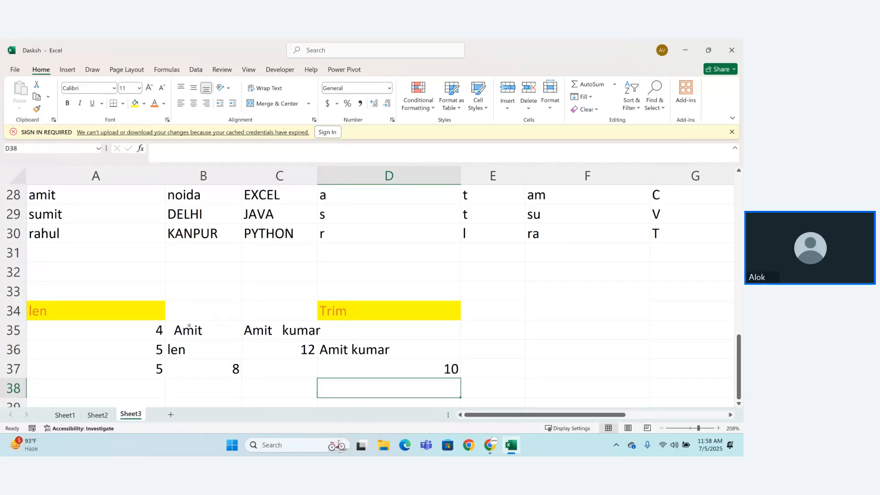
Step: Enter =TRIM(B35) in B38 to strip the leading and trailing spaces from the sample name
click(184, 397)
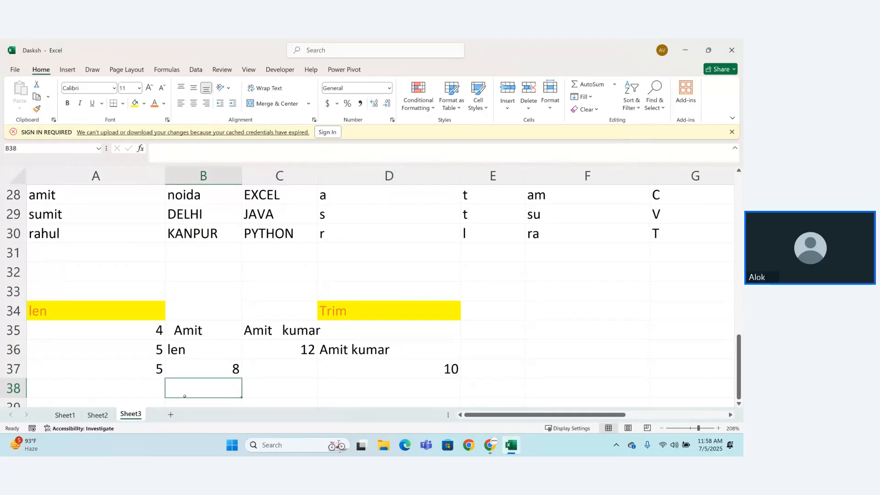
text(=trim)
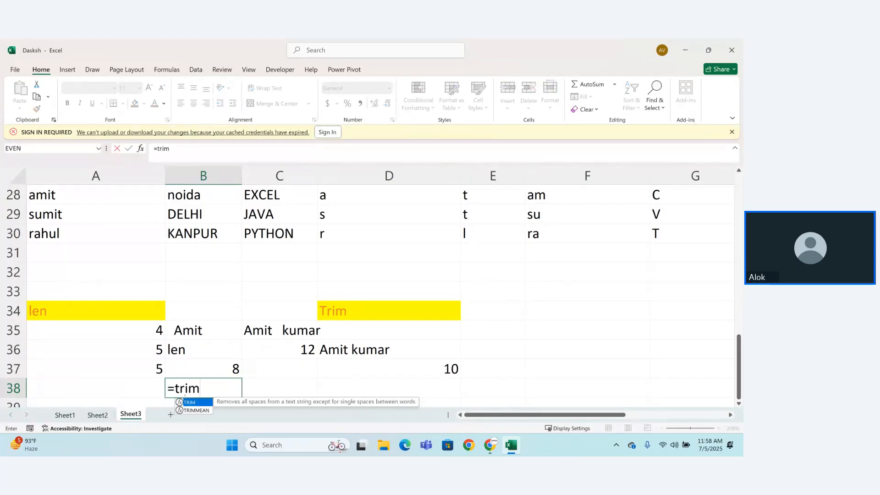
key(Tab)
click(194, 328)
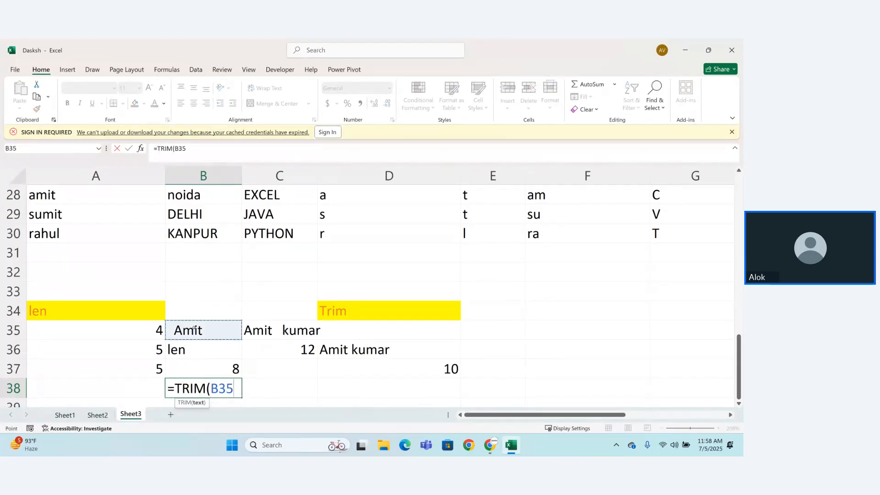
text())
key(Return)
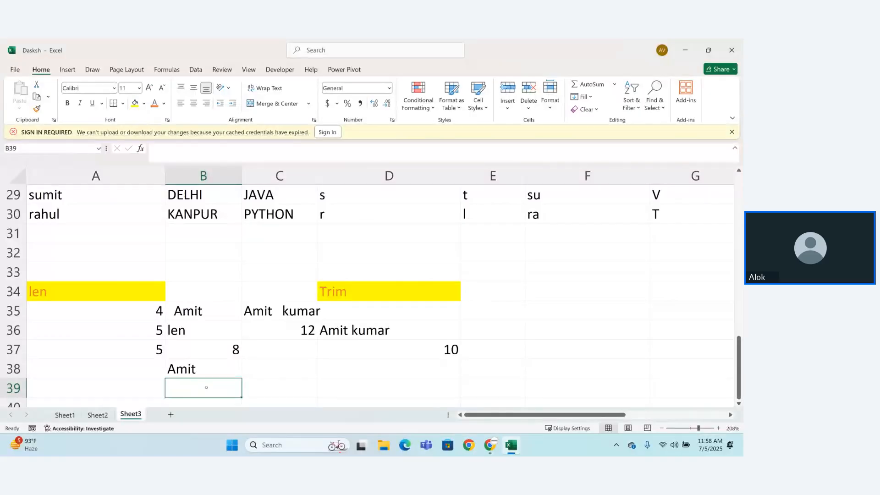
Step: Enter the nested formula =LEN(TRIM(B35)) in B39 to count the sample name's characters without extra spaces
text(=)
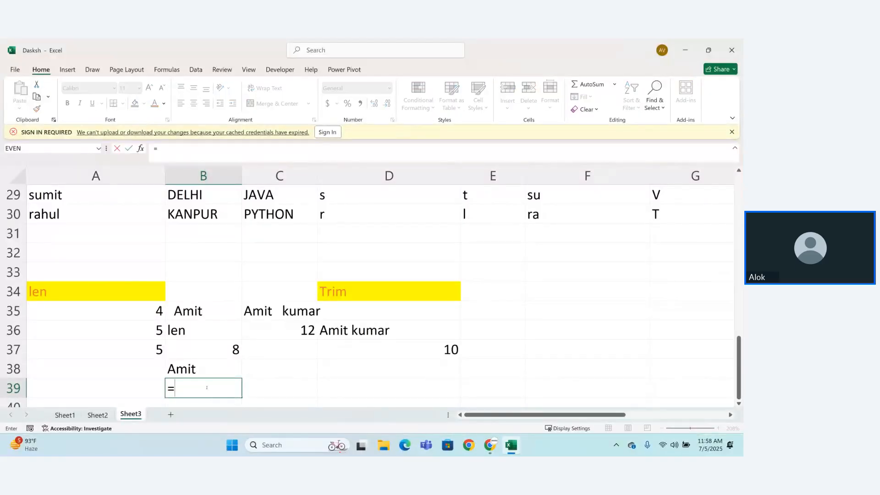
text(le)
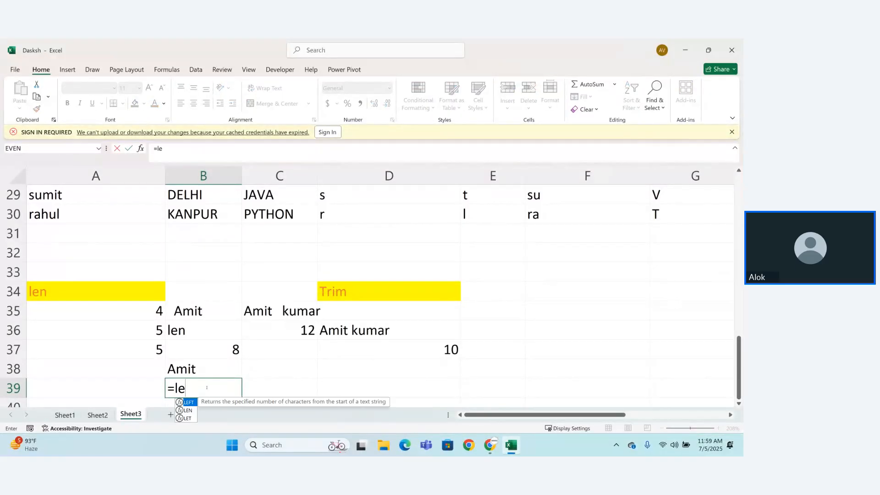
text(n)
key(Tab)
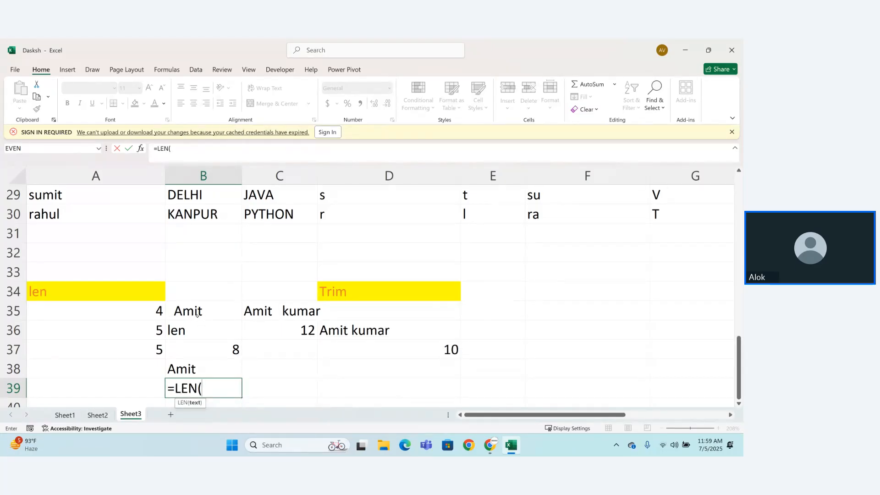
text(trim)
key(Tab)
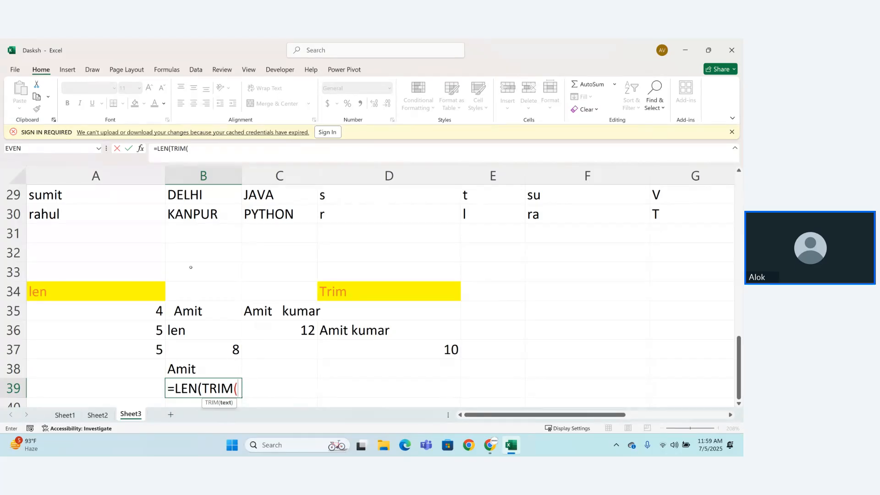
click(192, 313)
text())
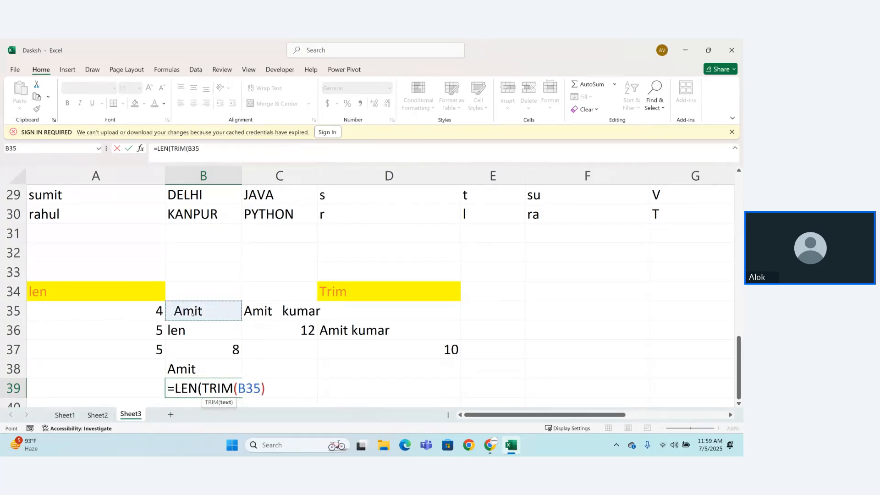
key(Return)
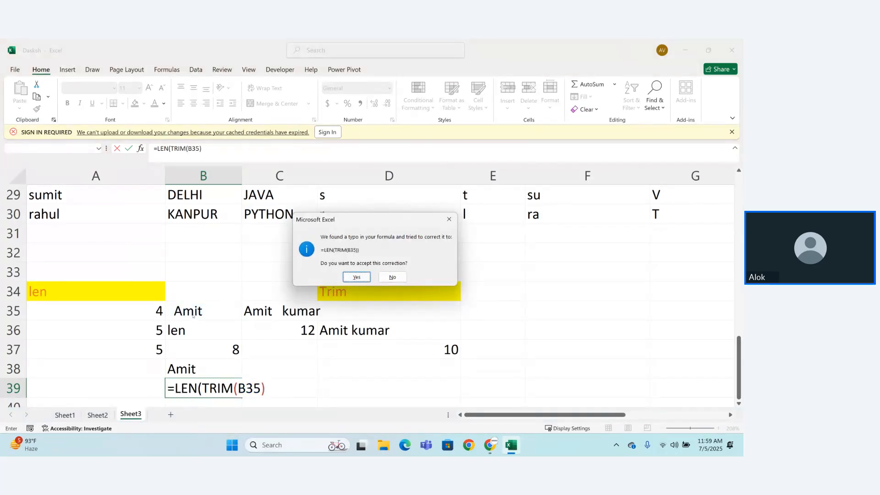
key(Return)
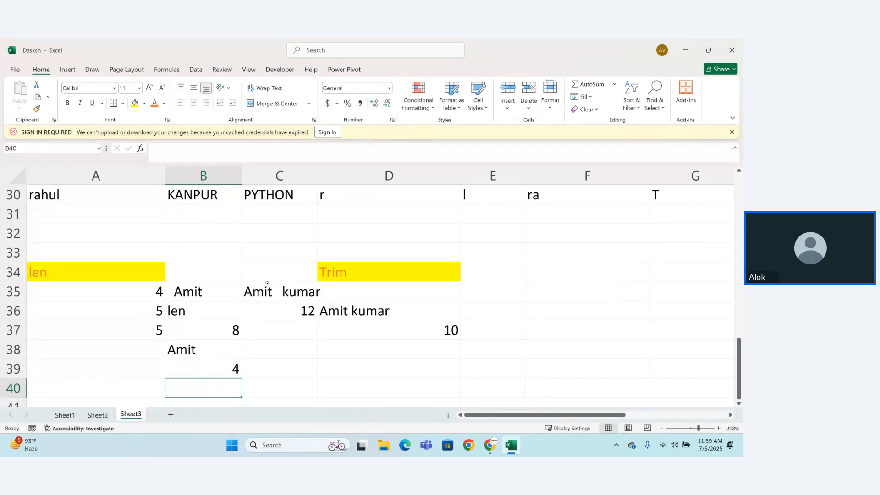
Step: Append (left) to the "name ka first latter" heading in D27
drag(734, 349, 735, 325)
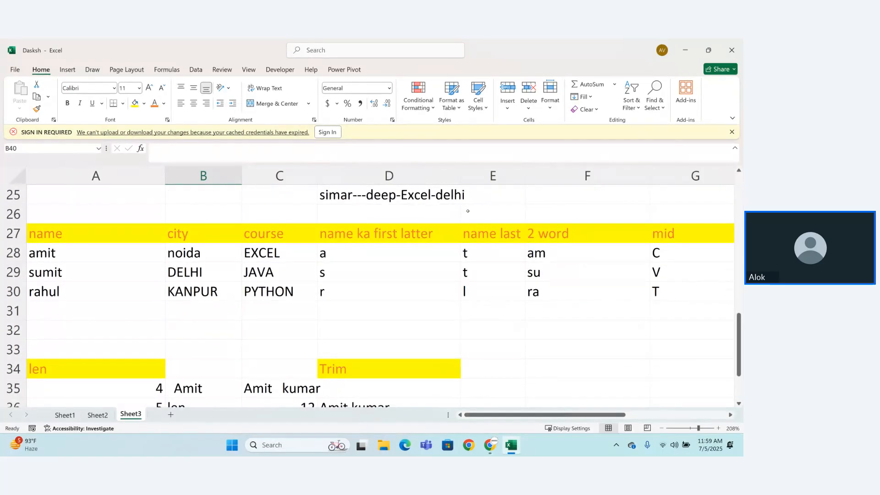
double_click(478, 234)
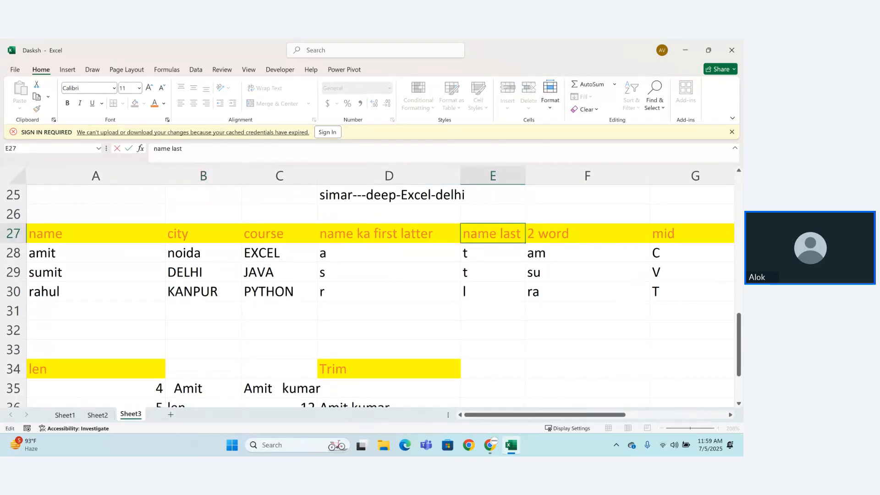
double_click(435, 236)
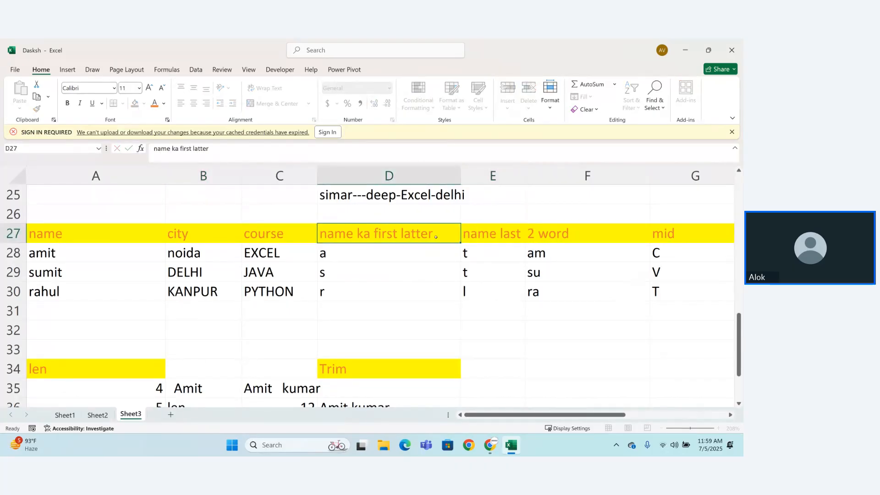
text((left))
key(Return)
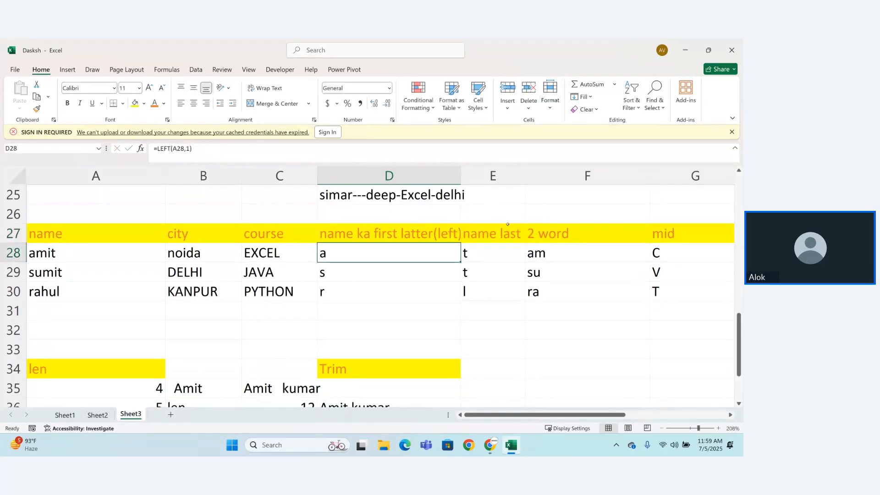
Step: Append (right) to the "name last" heading in E27 and widen column E to fit it
double_click(508, 233)
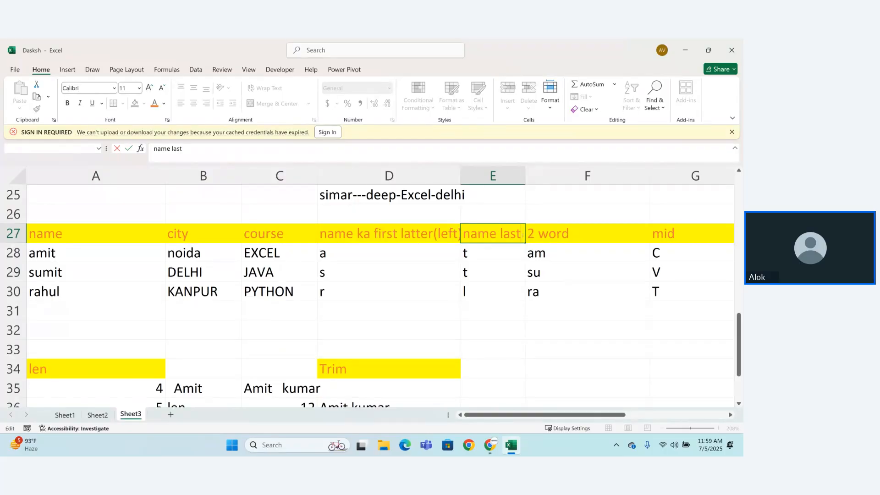
text((right))
key(Return)
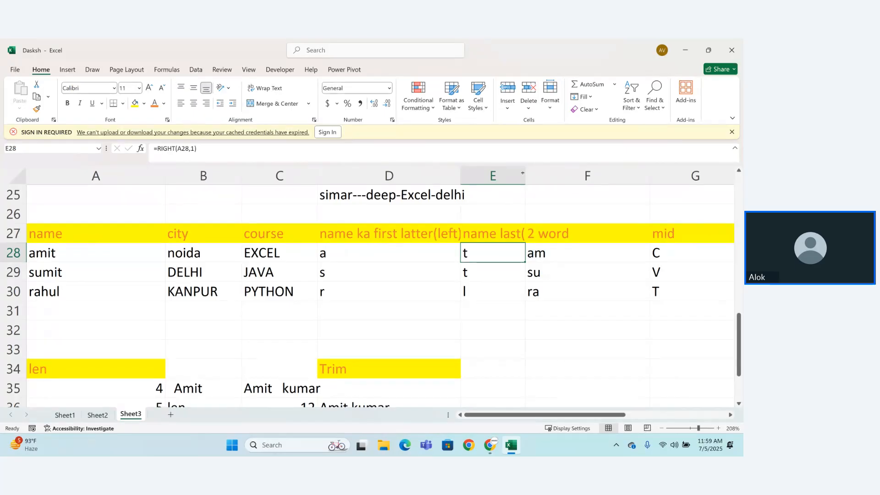
double_click(525, 175)
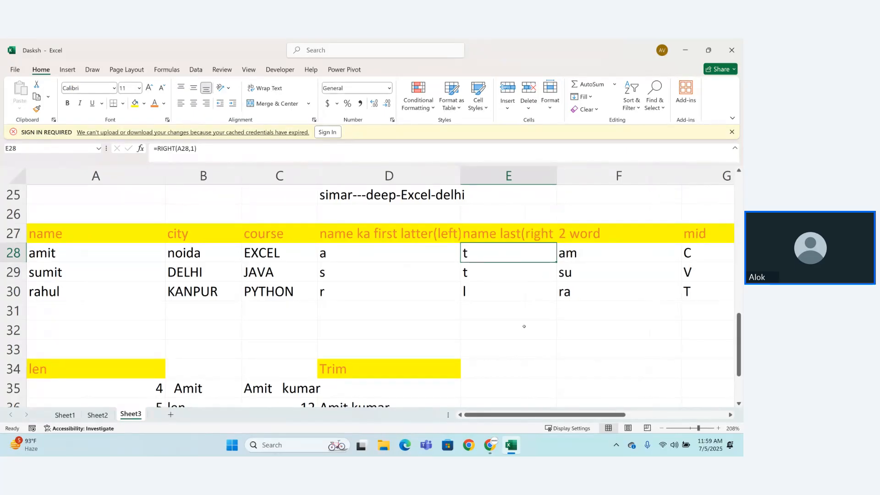
double_click(555, 176)
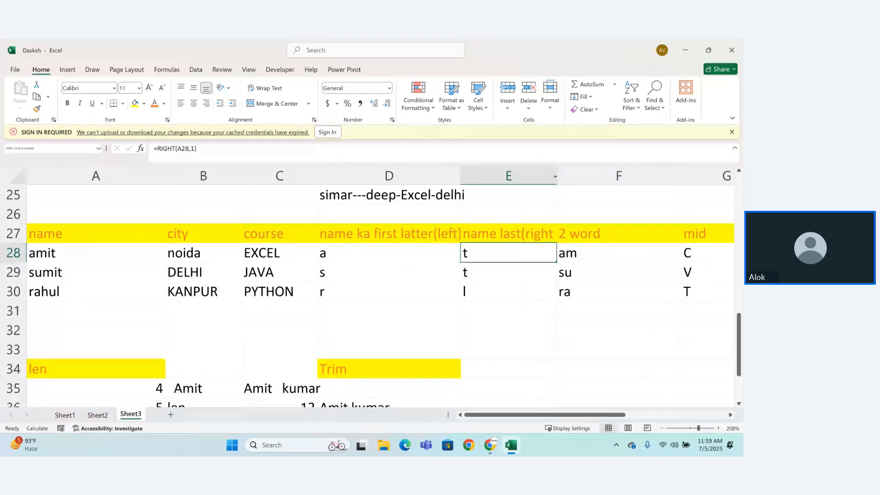
drag(555, 177, 576, 177)
double_click(560, 237)
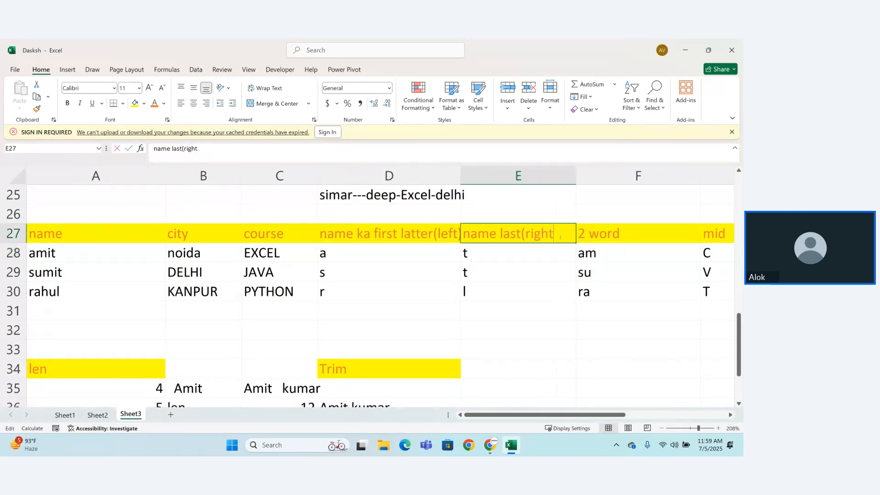
text())
key(Return)
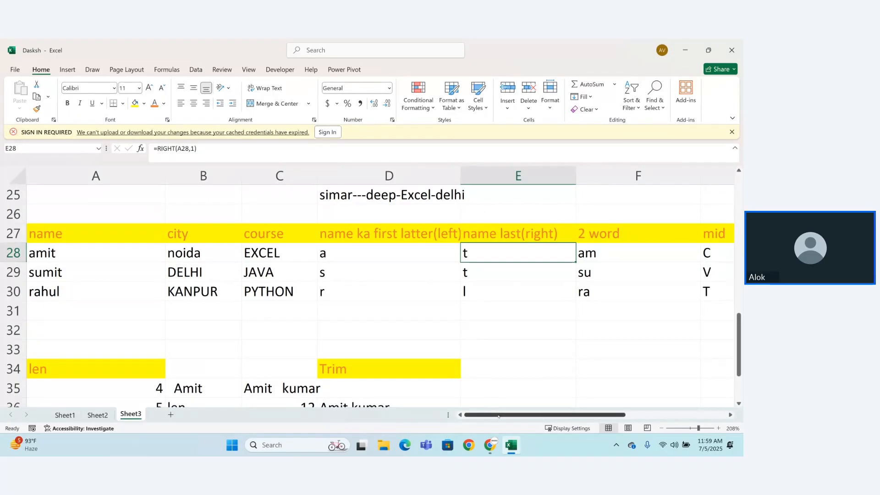
drag(504, 416, 584, 416)
mouse_move(490, 445)
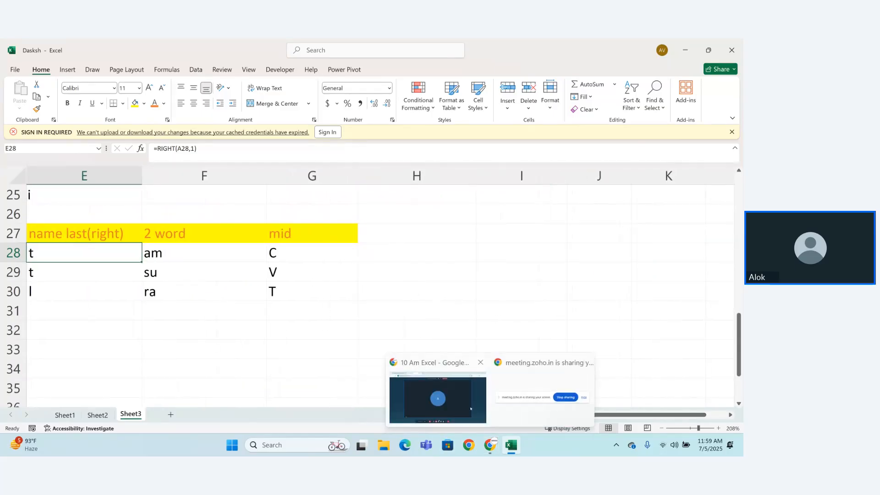
click(438, 406)
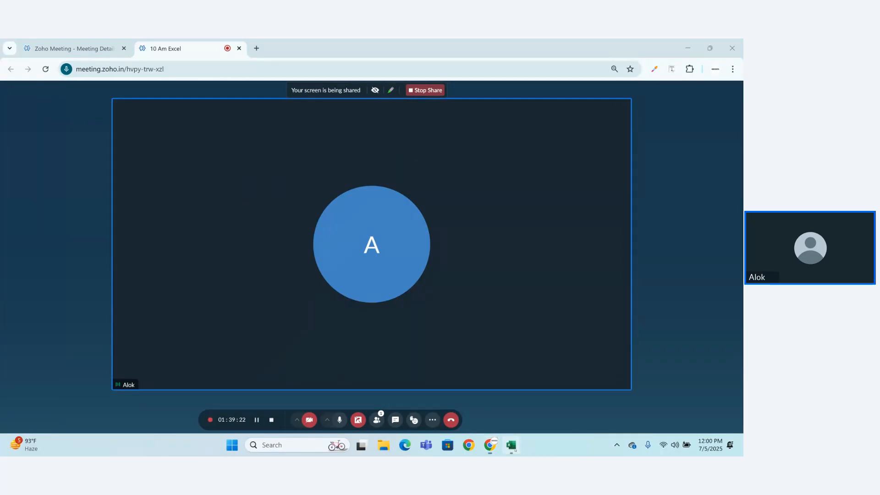
click(511, 445)
Step: Browse the full list of text functions in the function library
drag(548, 415, 521, 417)
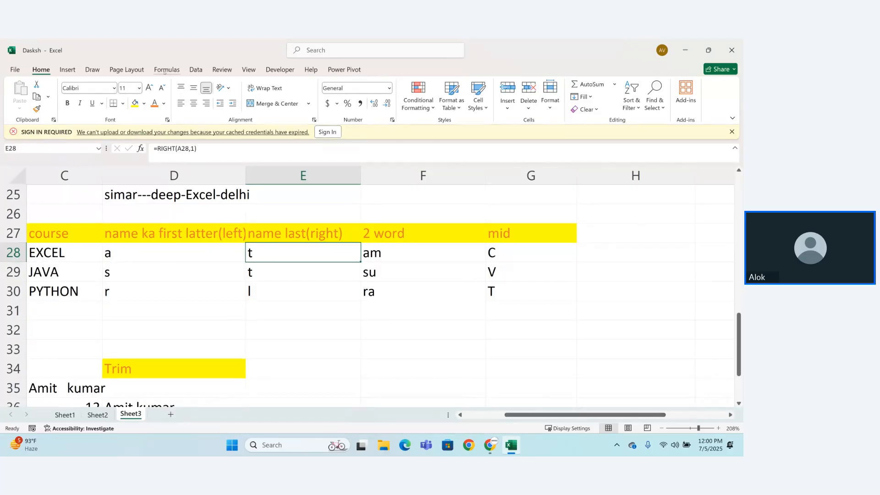
click(166, 70)
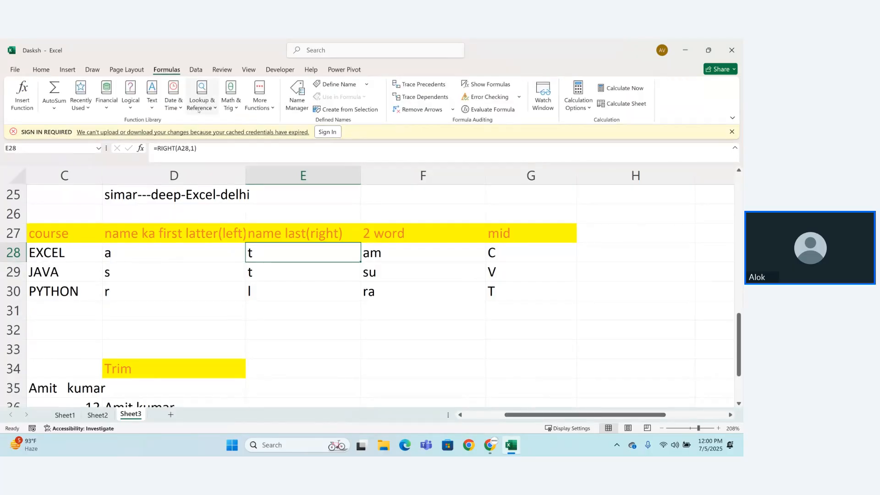
click(151, 95)
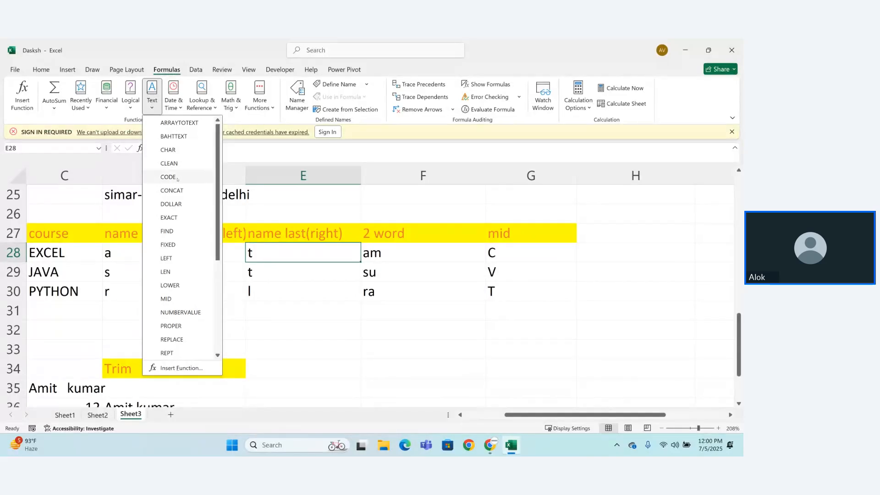
scroll(153, 190, down, 2)
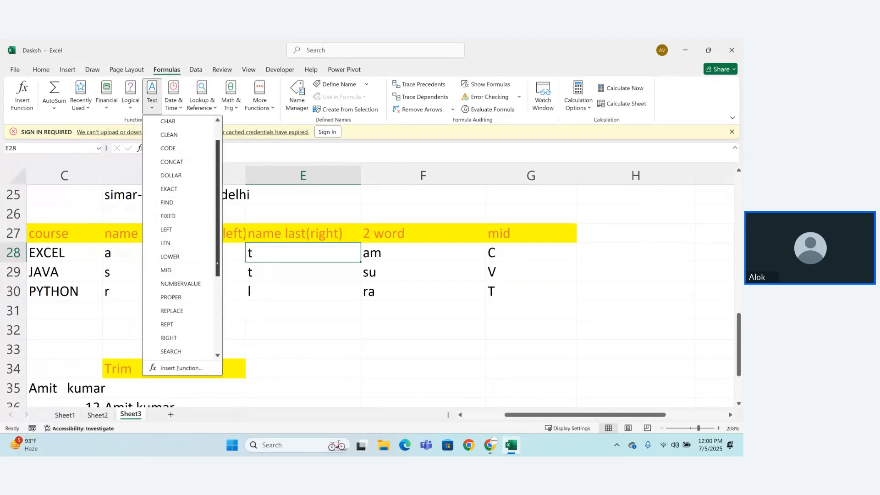
scroll(220, 273, down, 1)
scroll(220, 272, down, 2)
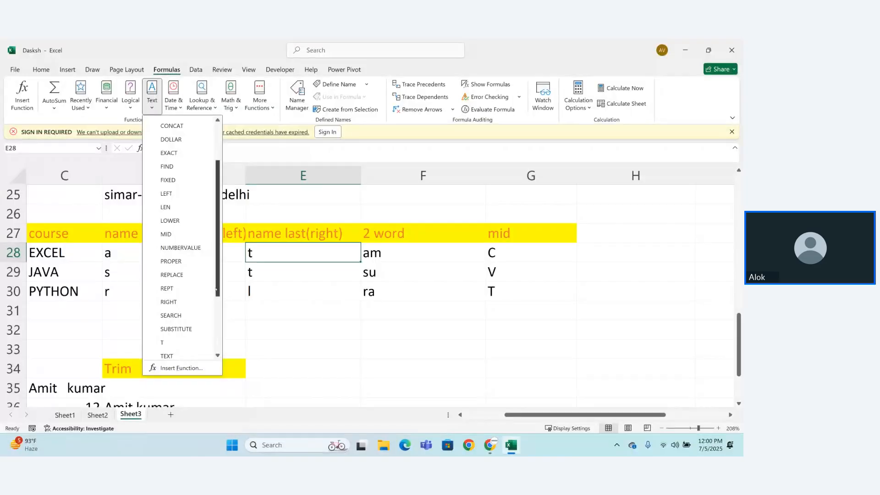
drag(217, 291, 217, 337)
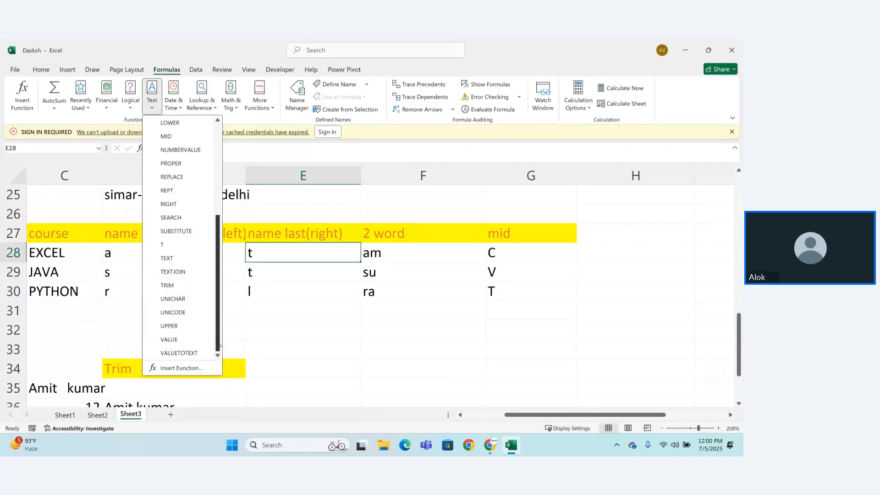
drag(217, 338, 223, 225)
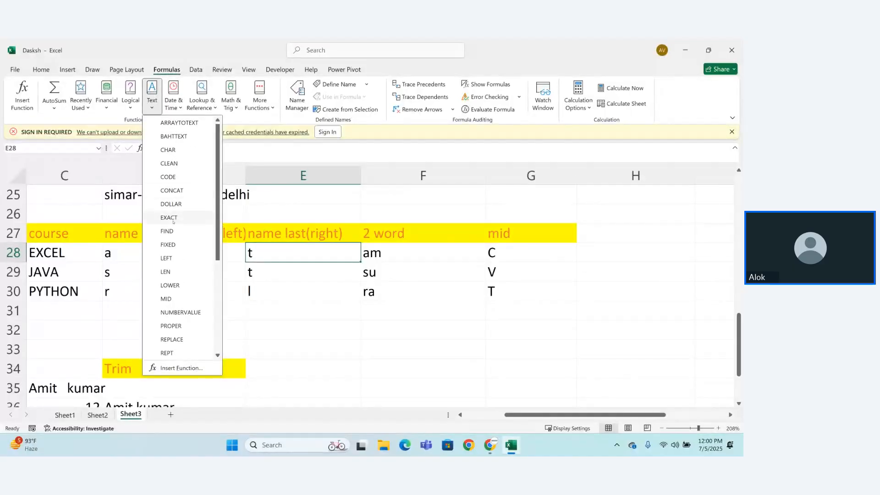
click(351, 342)
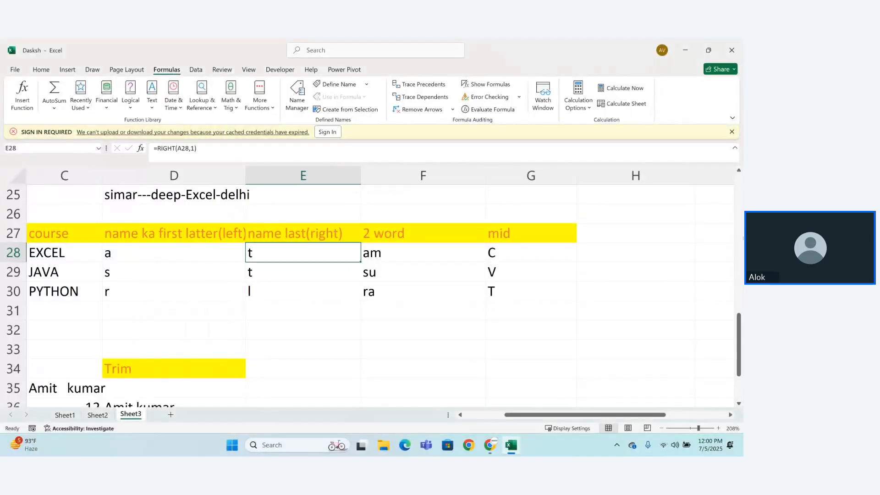
Step: Show the formulas behind the len and Trim examples on the sheet, and switch back to displaying results
drag(739, 339, 739, 364)
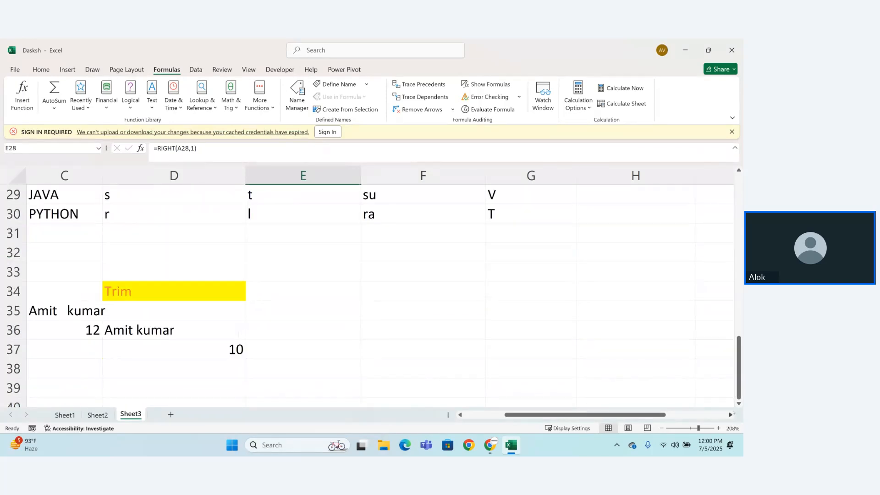
drag(509, 415, 468, 415)
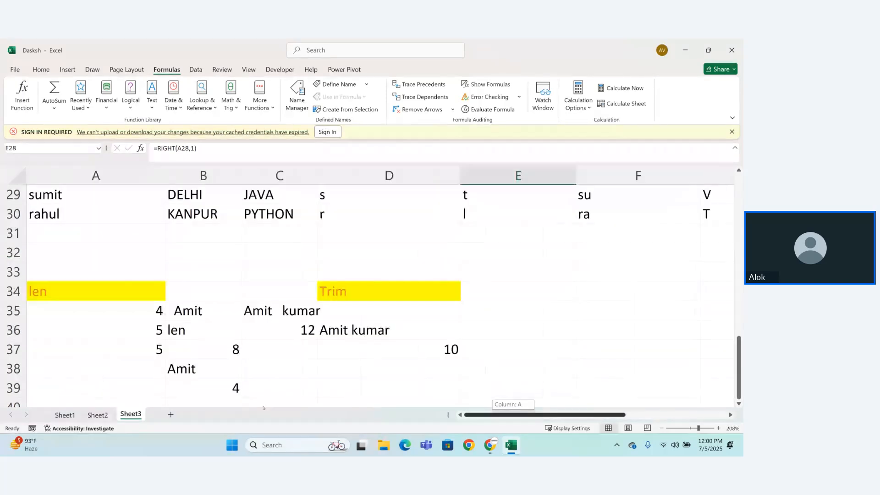
click(37, 390)
key(Down)
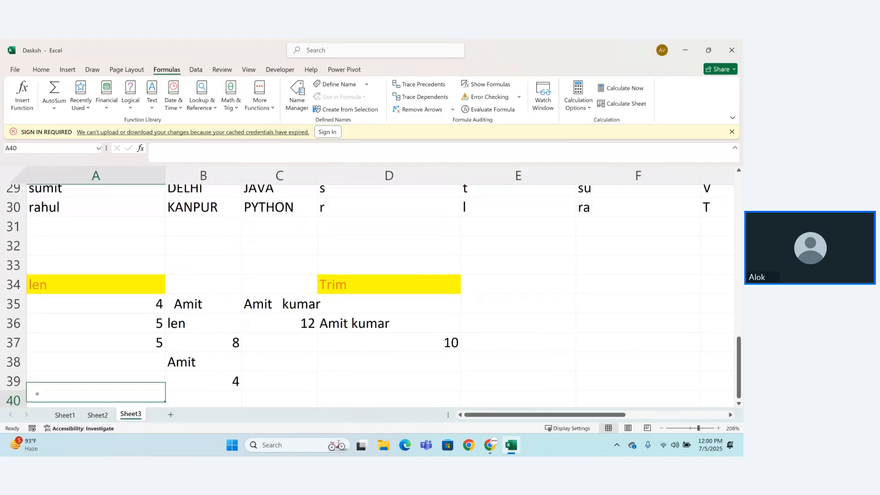
key(Down)
key(Down)
key(Down)
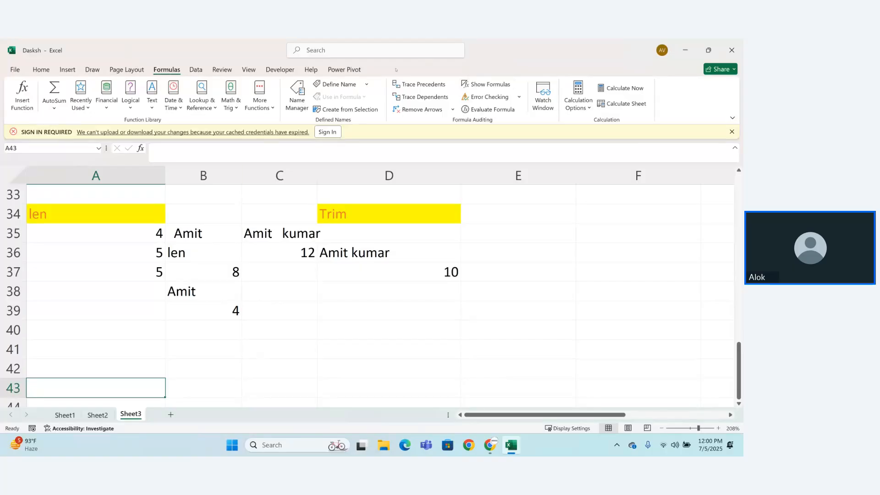
click(500, 85)
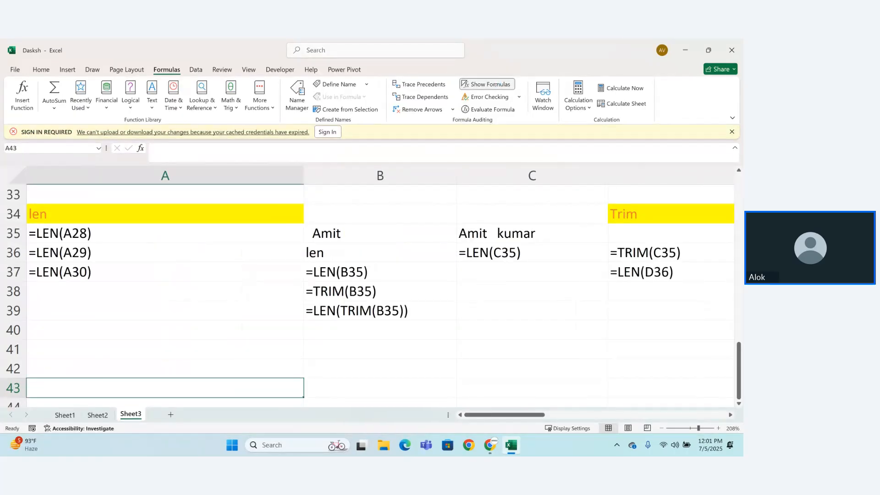
click(494, 84)
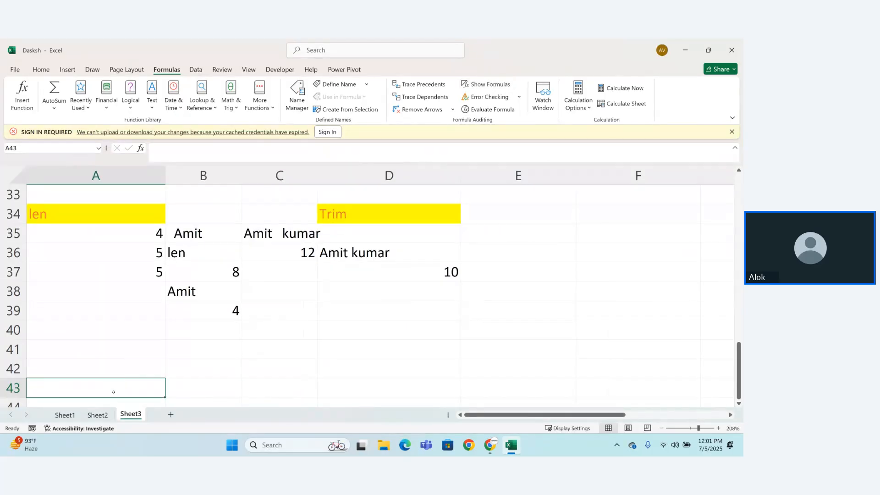
Step: Enter the heading exact in A43 and format it with yellow fill and orange text
text(e)
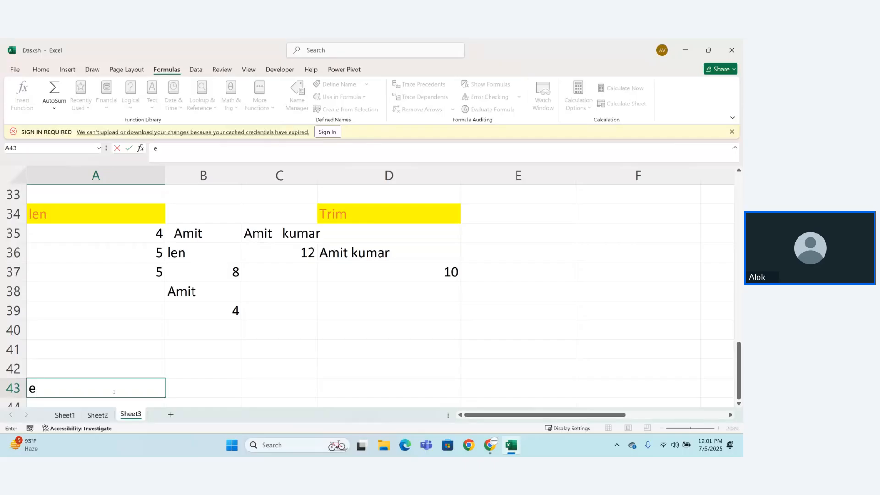
text(xact)
key(Return)
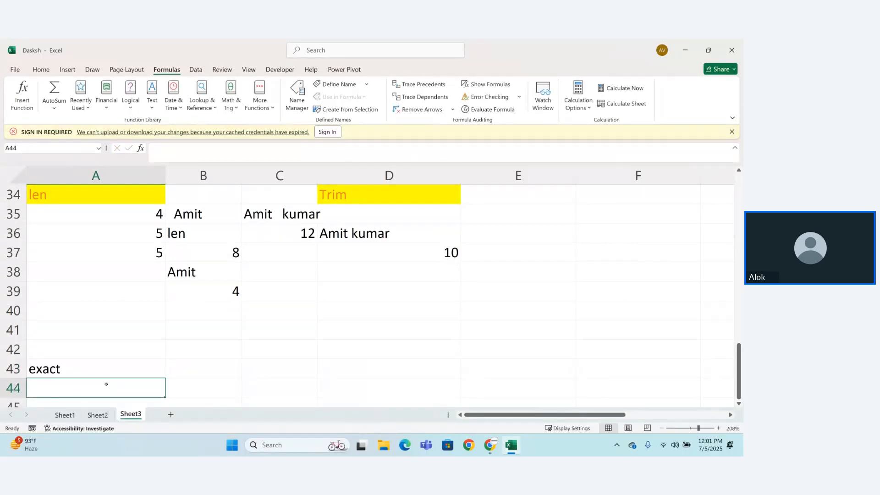
click(95, 367)
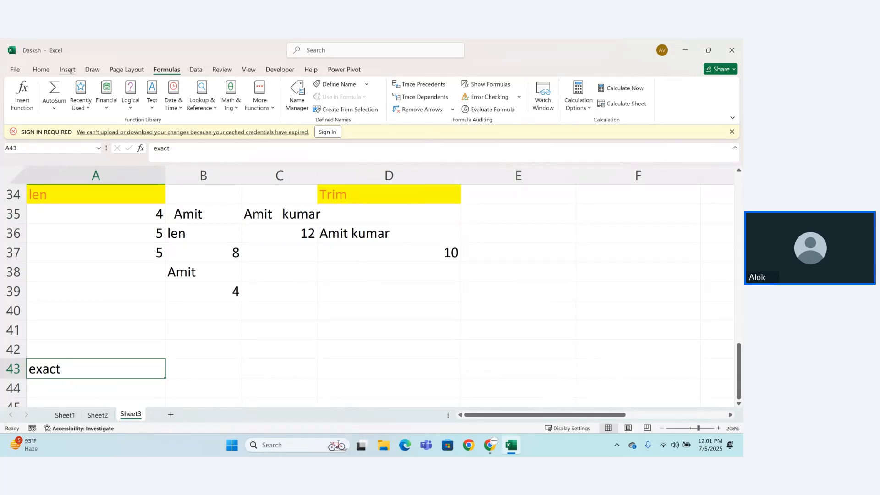
click(41, 69)
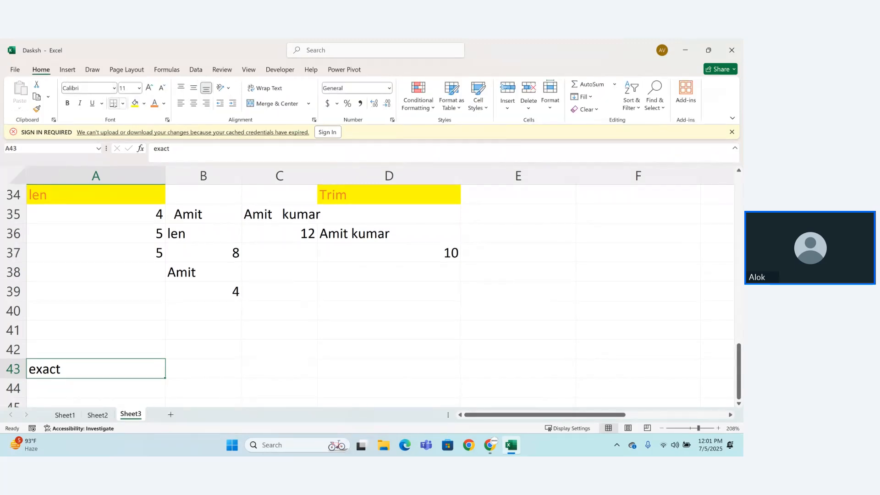
click(134, 103)
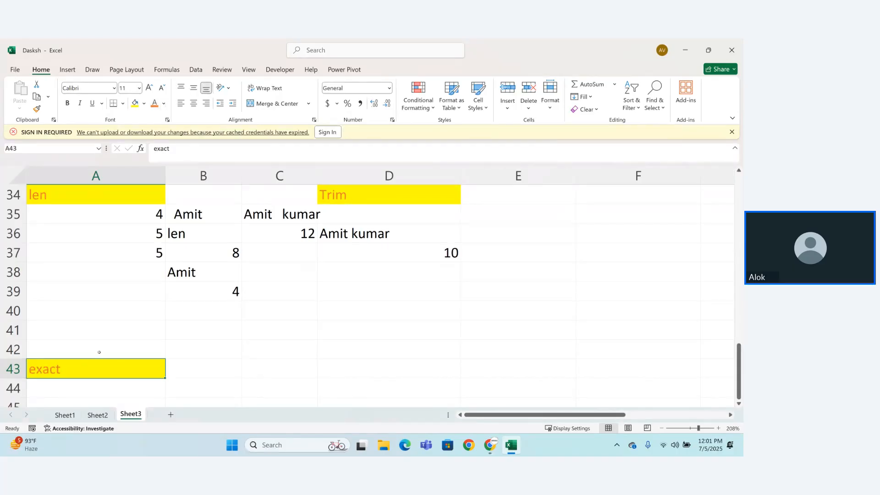
Step: Enter the same sample first name in A45 with a capital initial and in B45 entirely in lowercase
key(Down)
key(Down)
key(Down)
key(Down)
key(Down)
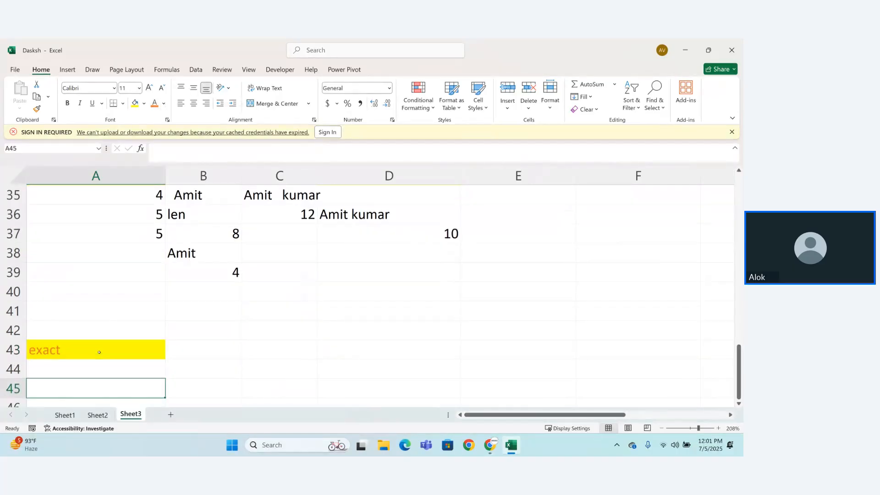
key(Up)
key(Up)
key(Up)
text(Amit)
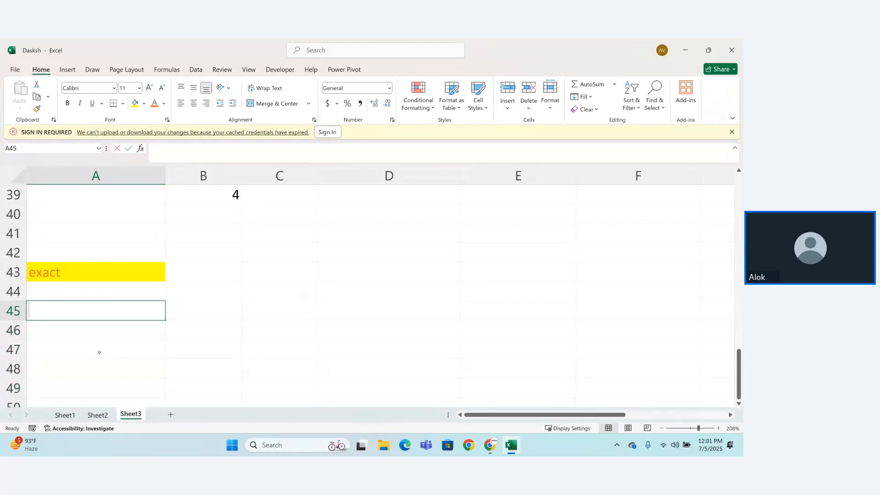
key(Tab)
text(Amit)
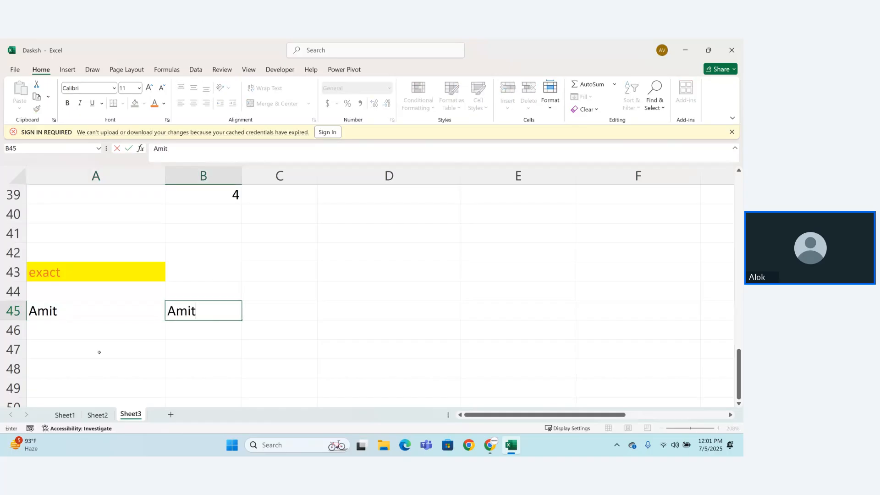
key(BackSpace)
key(BackSpace)
key(BackSpace)
key(BackSpace)
text(amit)
key(Return)
Step: Enter =EXACT(A45,B45) in A46 to compare the two sample names case-sensitively
click(117, 332)
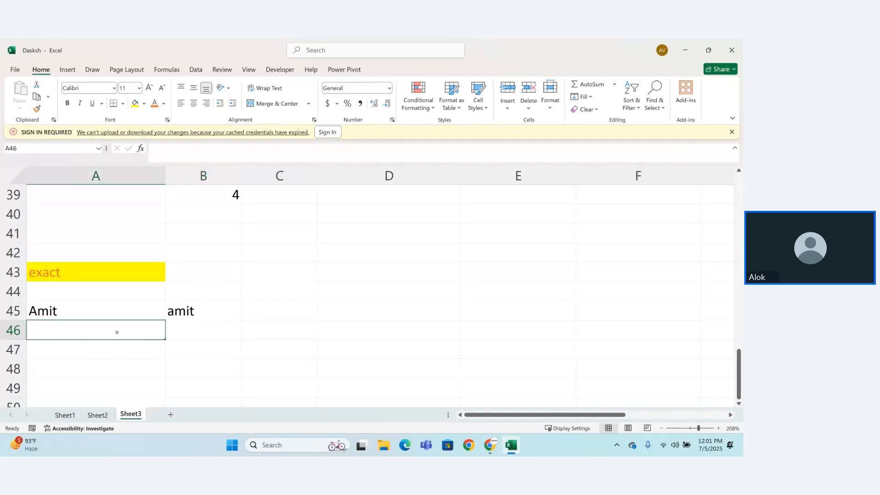
text(=exa)
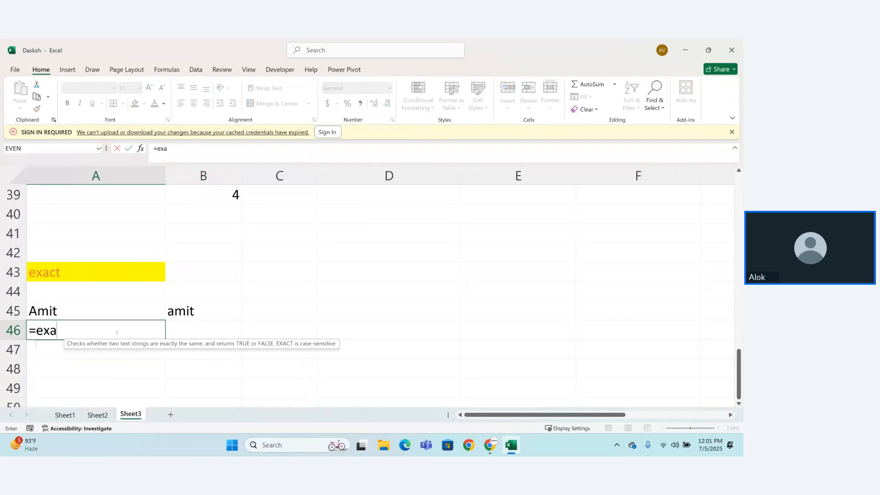
key(Tab)
click(65, 303)
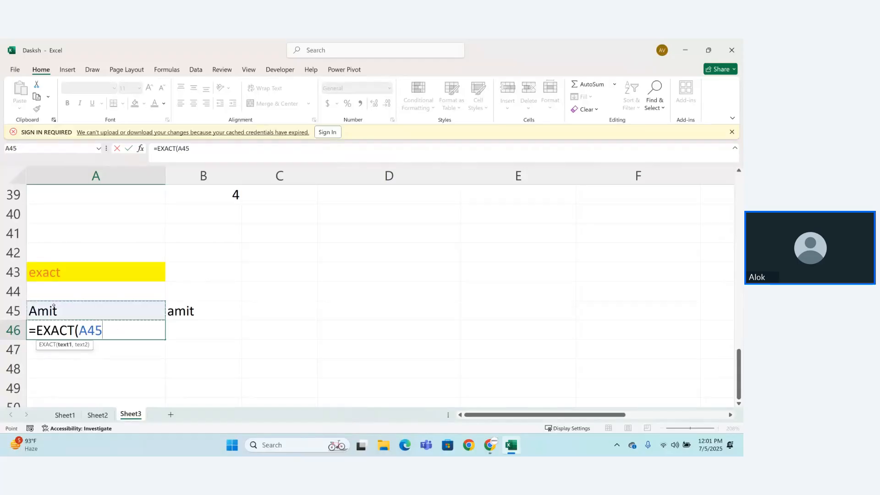
text(,)
click(192, 315)
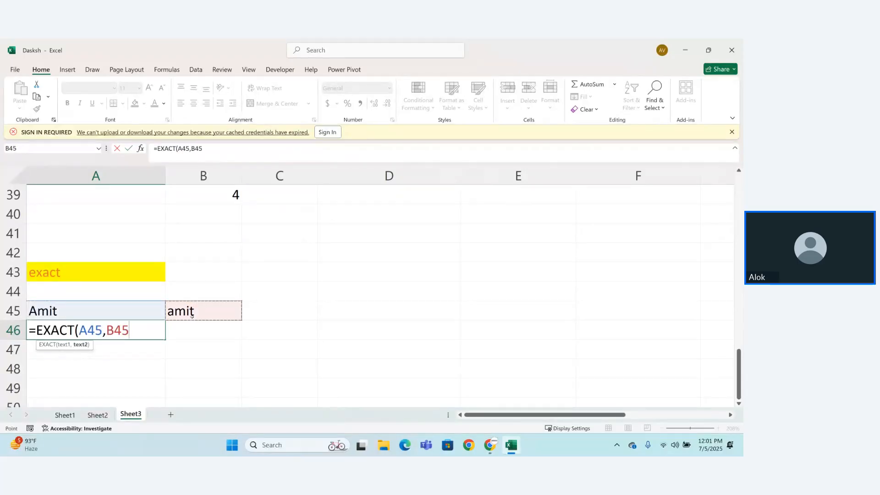
text())
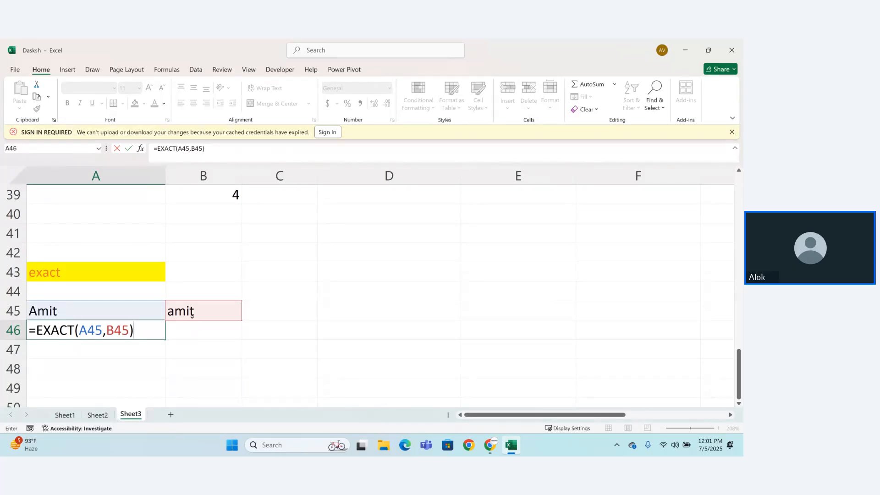
key(Return)
Step: Capitalize the first letter of the sample name in B45 so that it matches A45
click(67, 313)
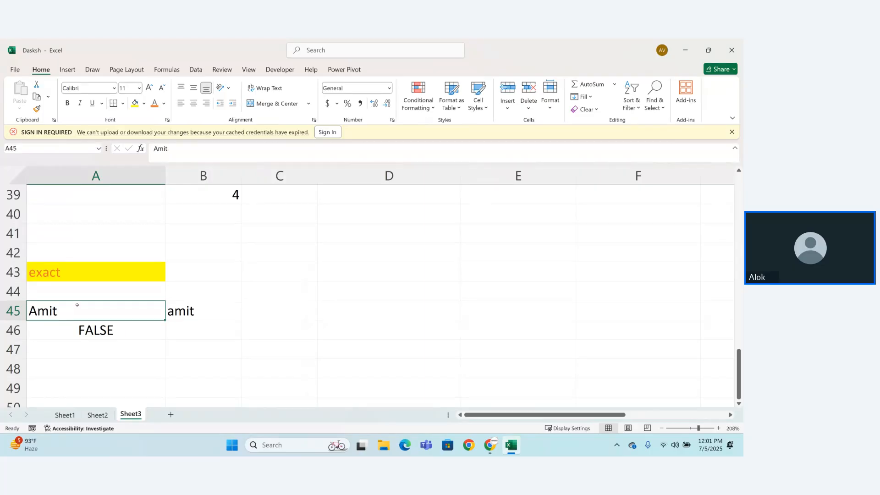
double_click(186, 311)
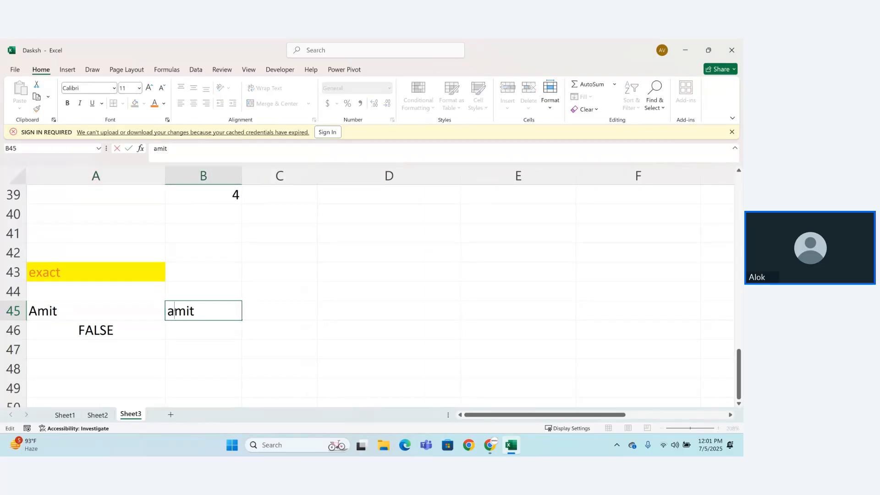
key(BackSpace)
text(A)
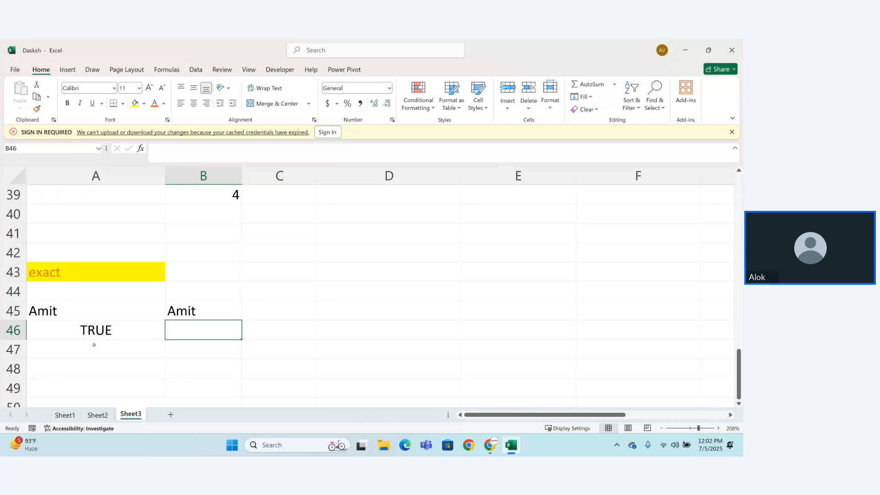
Step: Change the first letter of the sample name in B45 back to lowercase
double_click(179, 313)
key(BackSpace)
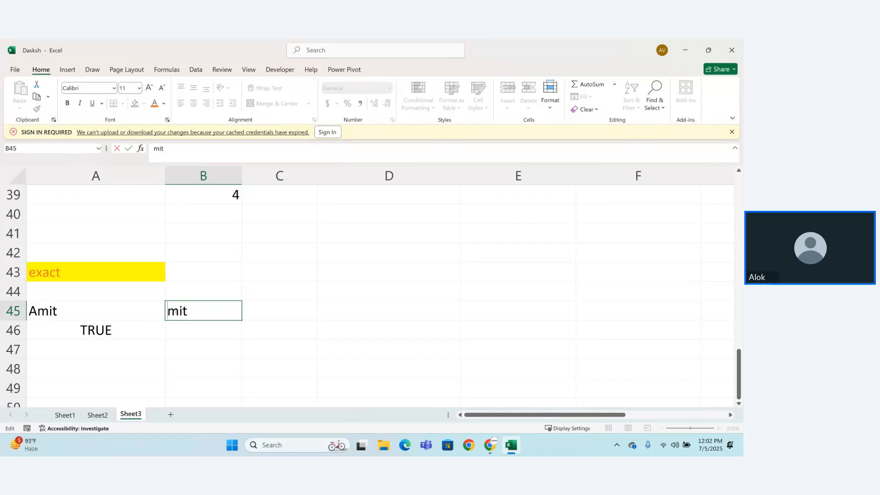
text(a)
key(Return)
click(269, 290)
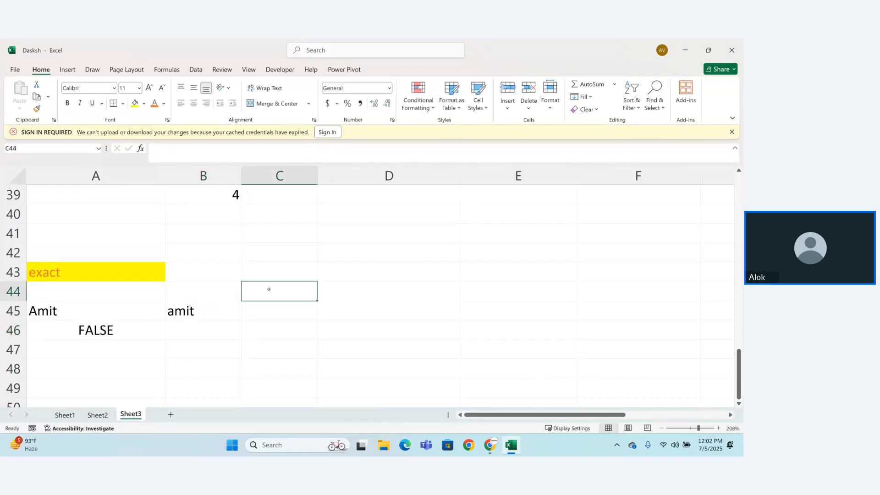
Step: Enter an equals sign (=) as the heading in C43
click(282, 259)
click(282, 272)
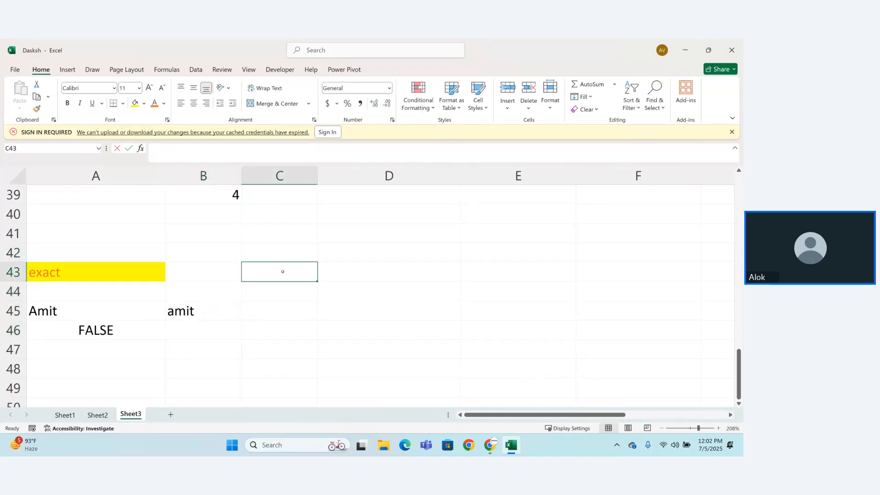
text(=)
key(Return)
Step: Enter =A45=B45 in C45 to compare the two sample names without case sensitivity
click(271, 312)
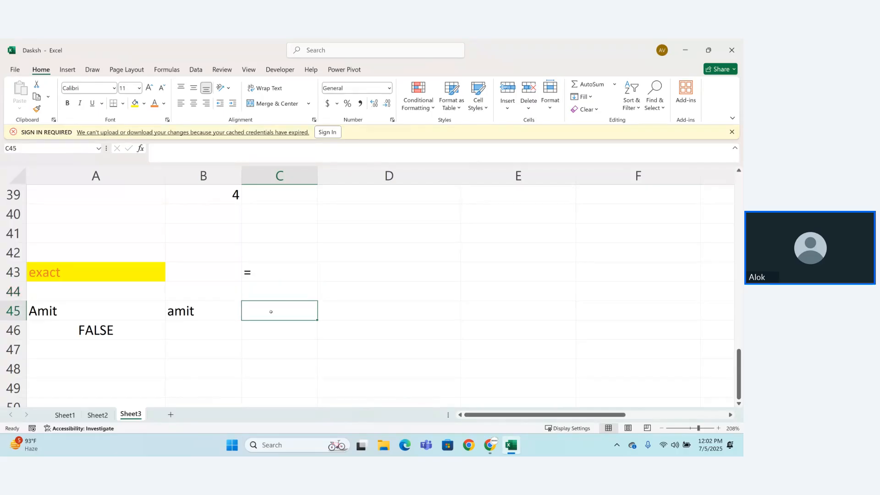
text(=)
click(29, 311)
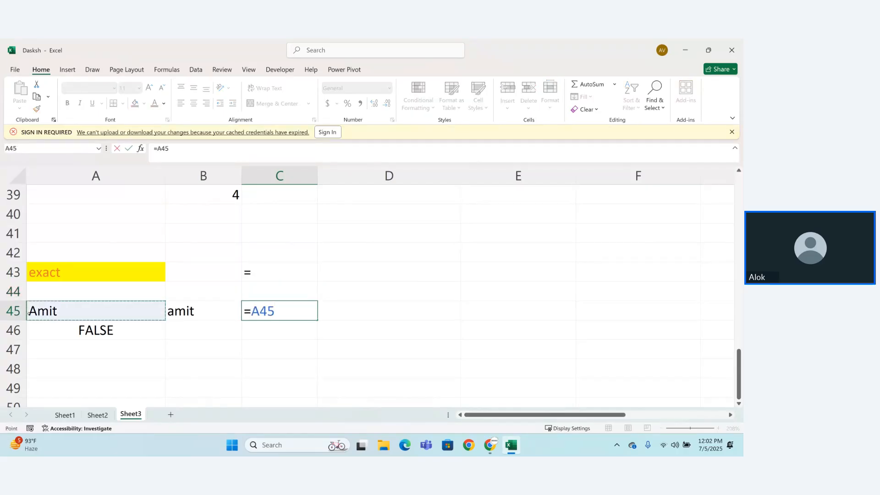
text(=)
click(202, 313)
key(Return)
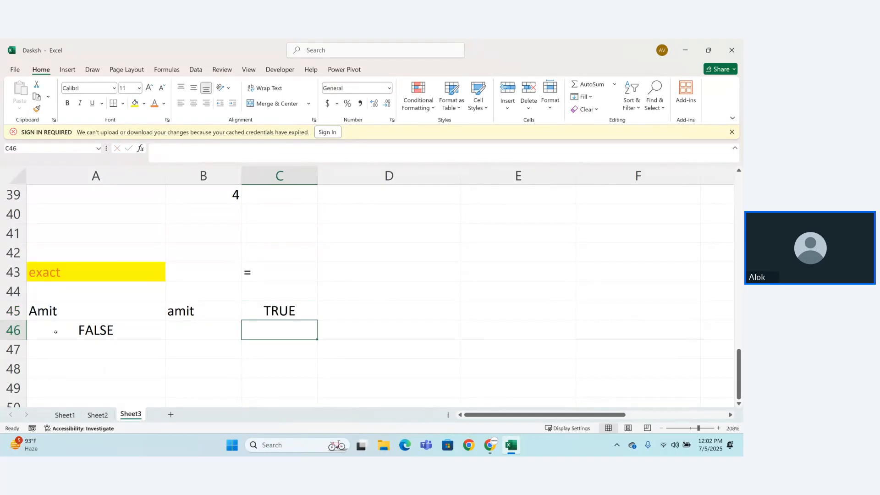
Step: Format the = heading in C43 with yellow fill and orange text
click(263, 271)
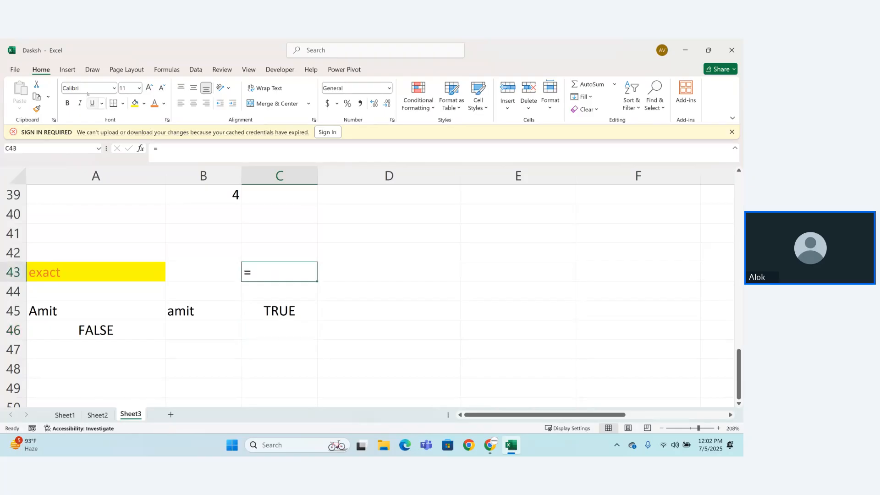
click(135, 104)
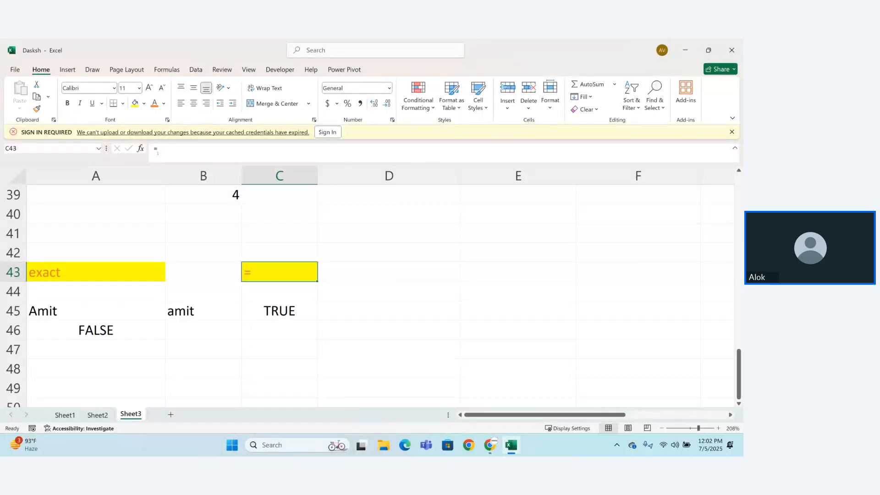
click(198, 341)
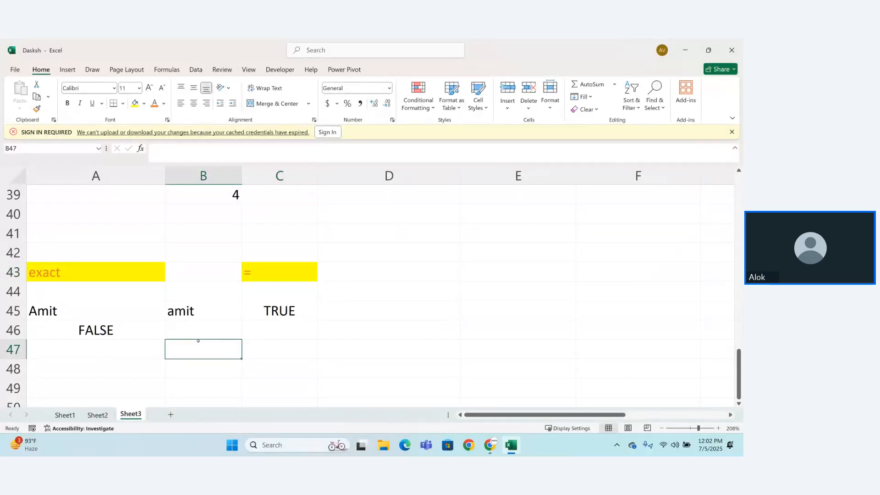
click(366, 264)
text(=ma)
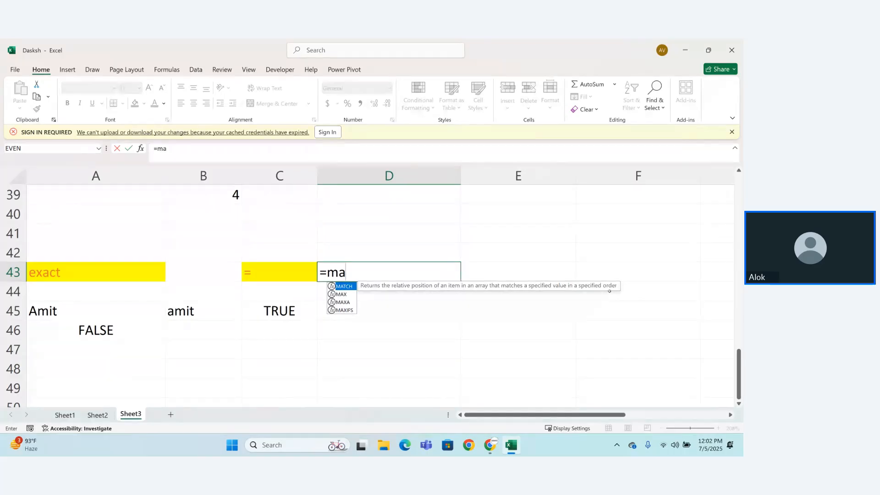
key(BackSpace)
key(BackSpace)
key(BackSpace)
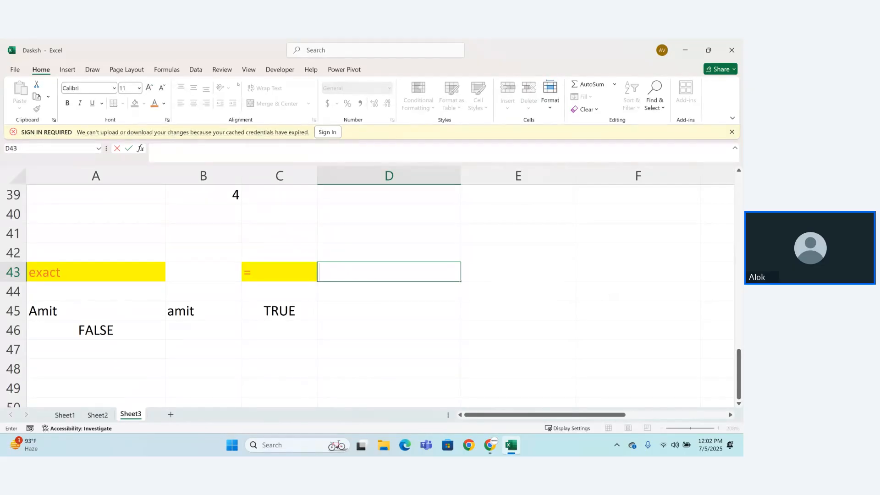
Step: Enter the heading remove in D43
click(346, 264)
text(remove)
key(Return)
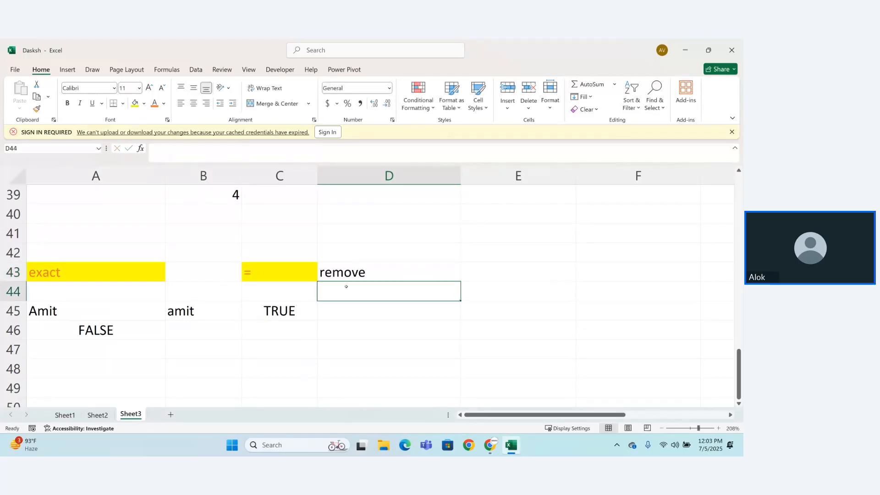
Step: Try to enter a REPLACE formula in D45 by looking it up among the functions starting with re
click(345, 316)
text(=)
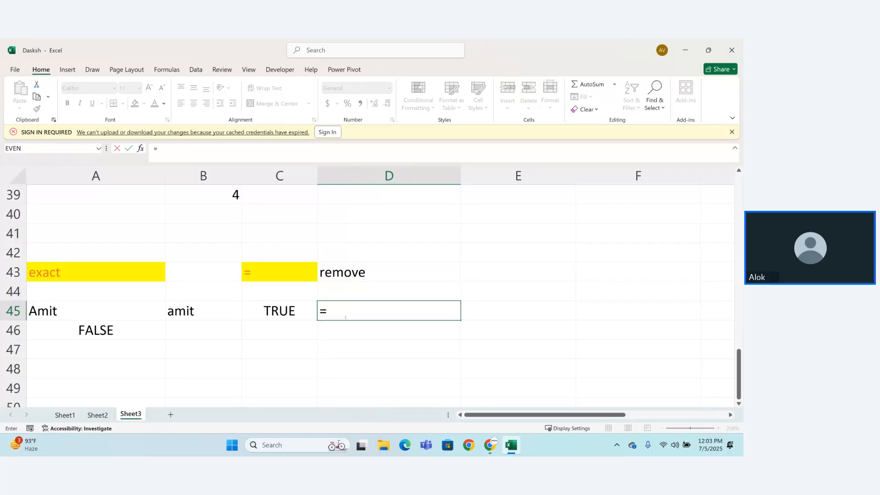
text(remo)
key(BackSpace)
key(BackSpace)
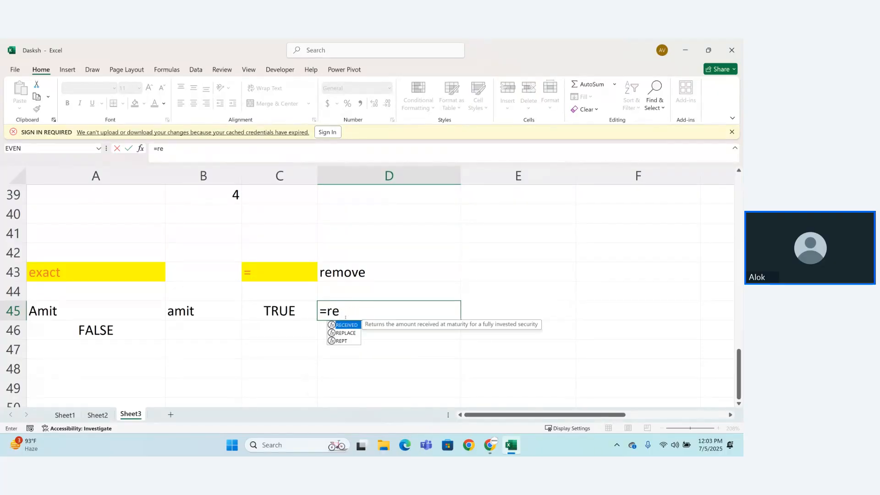
key(Down)
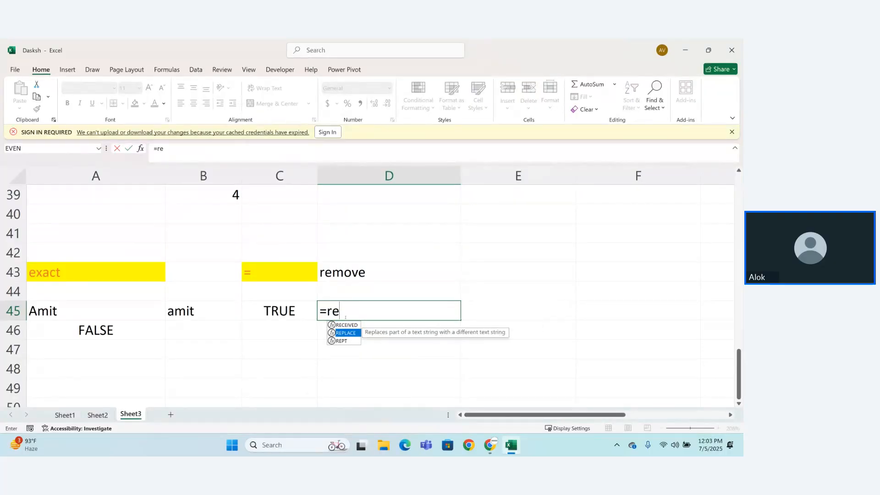
key(Return)
Step: Change the heading in D43 to replace
click(365, 275)
double_click(365, 275)
key(BackSpace)
key(BackSpace)
key(BackSpace)
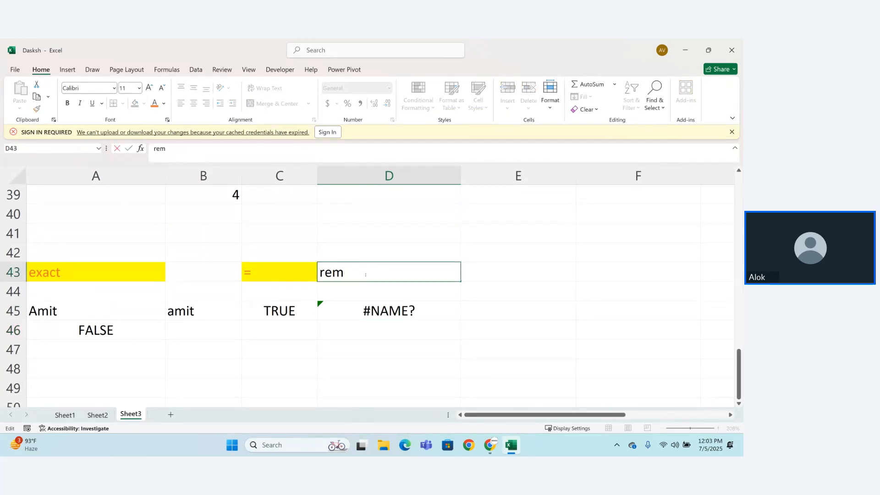
key(BackSpace)
text(place)
key(Return)
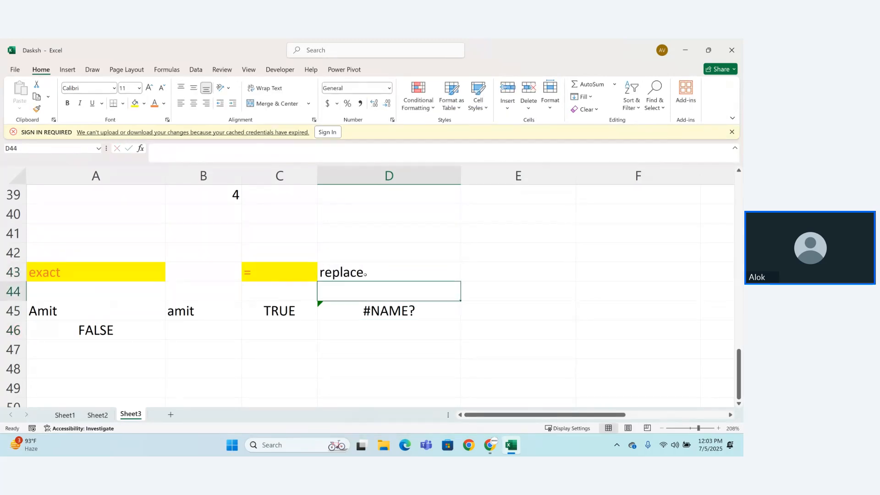
Step: Format the replace heading in D43 with orange text and yellow fill
click(366, 274)
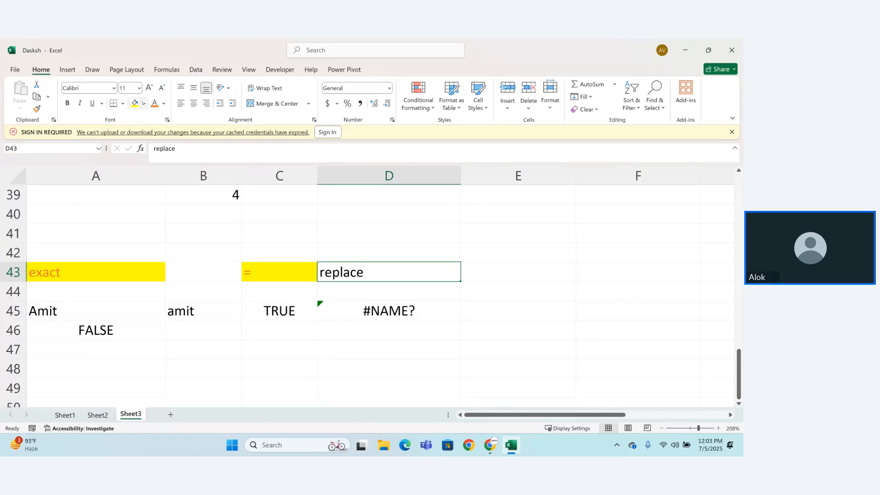
click(143, 106)
click(155, 105)
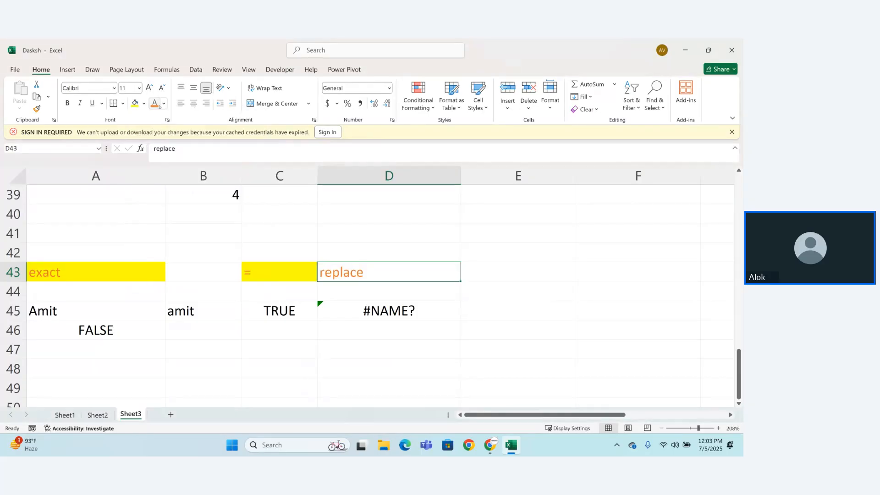
click(137, 106)
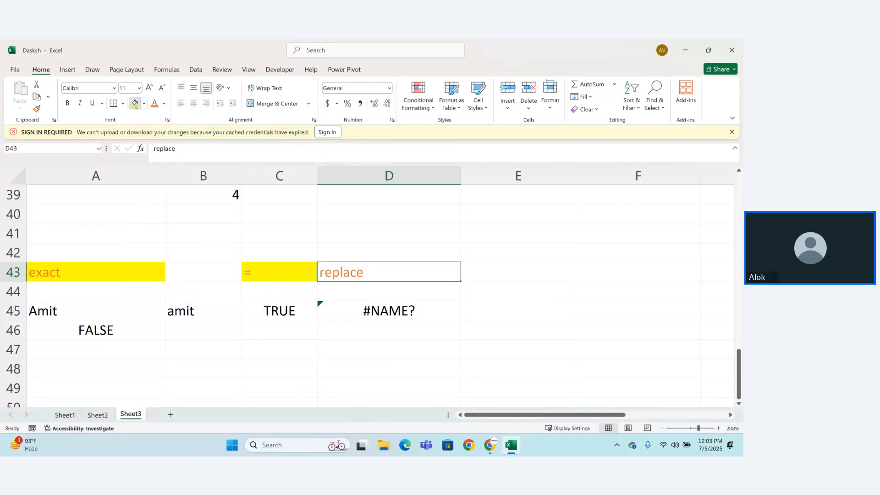
Step: Overwrite the formula in D45 with a REPLACE function that uses A45 as the old text
double_click(350, 308)
key(BackSpace)
text(=r)
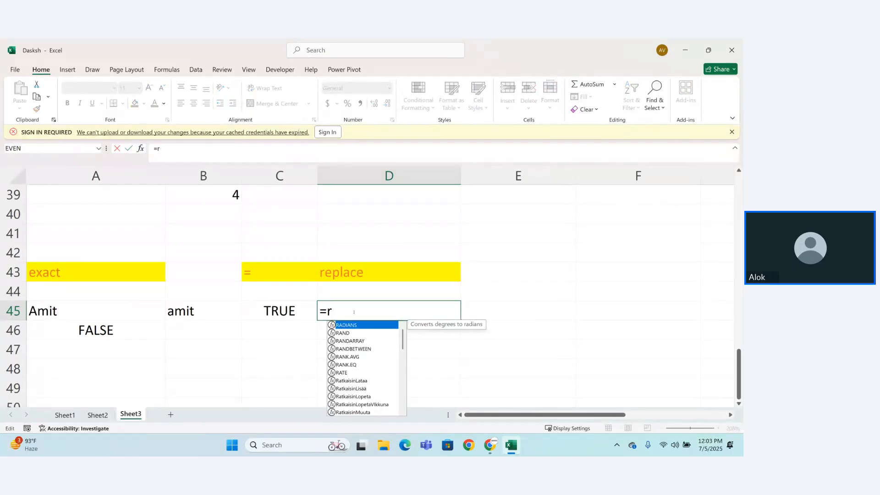
text(epl)
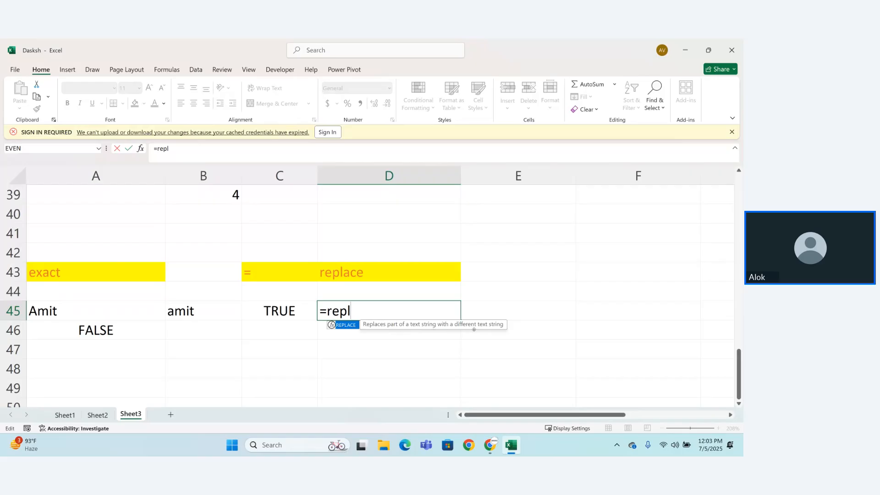
key(Tab)
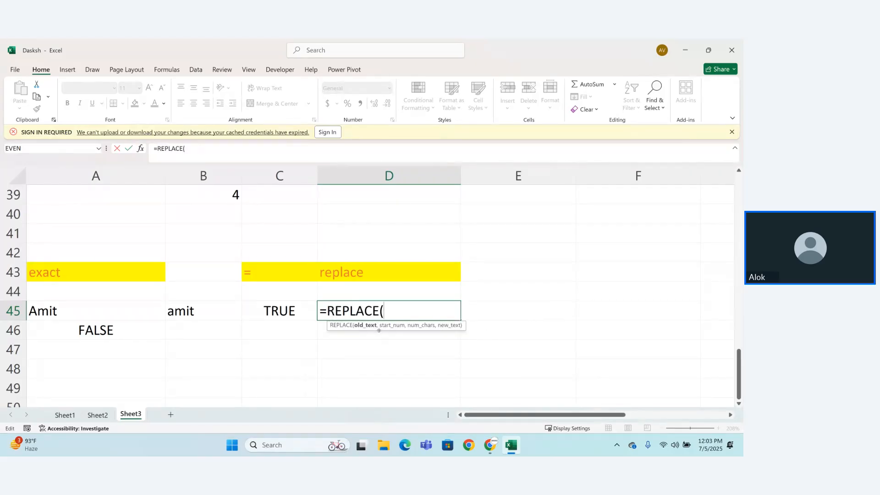
click(61, 312)
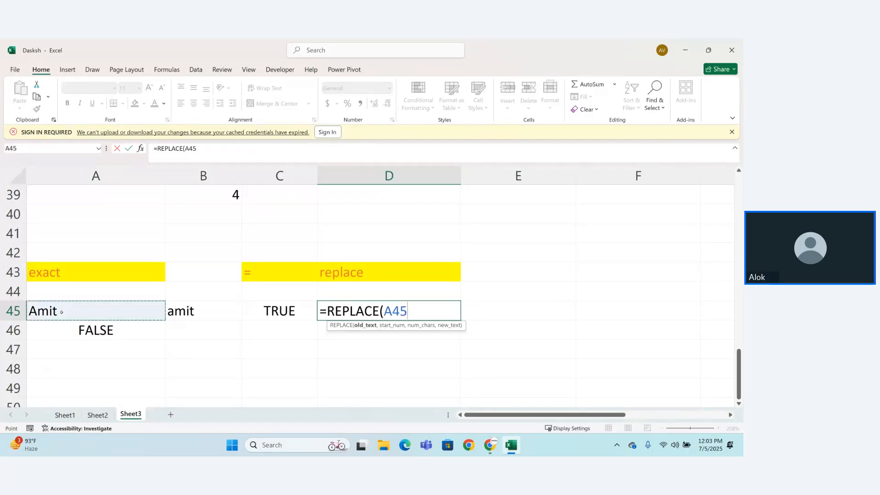
text(,)
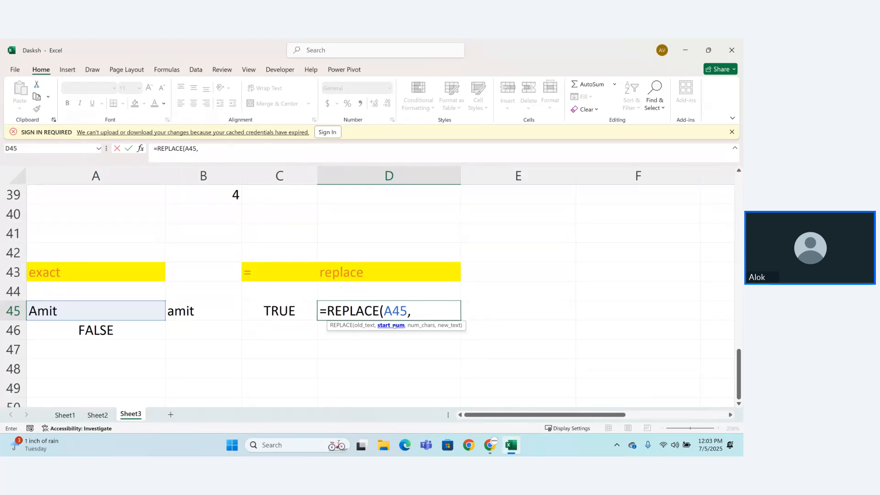
Step: Complete the formula as =REPLACE(A45,2,1,"u") to swap the second character for u
text(2,)
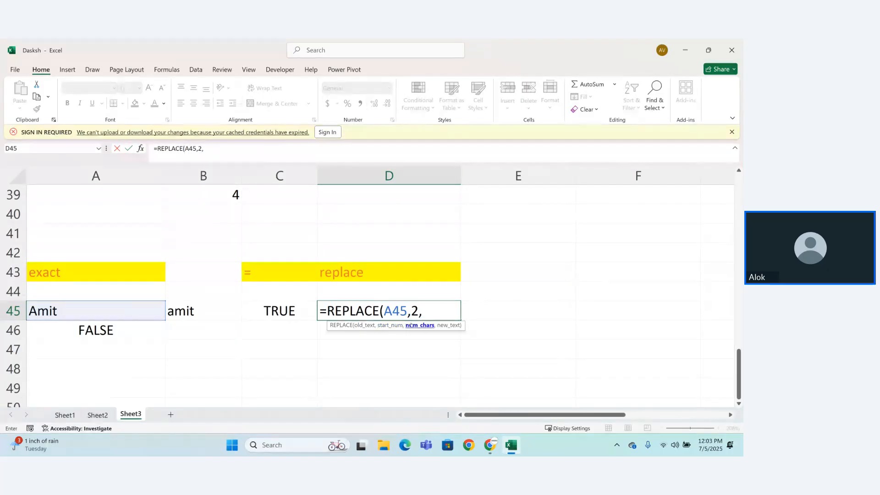
text(1,u)
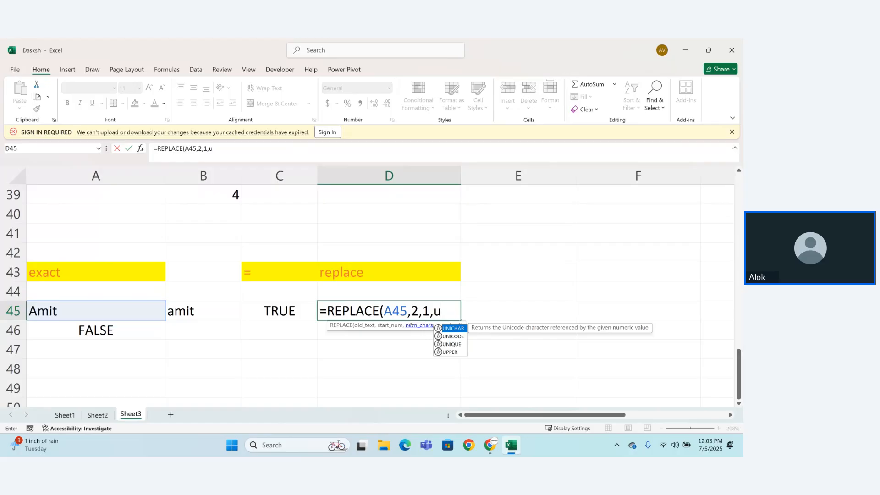
key(BackSpace)
text("u"))
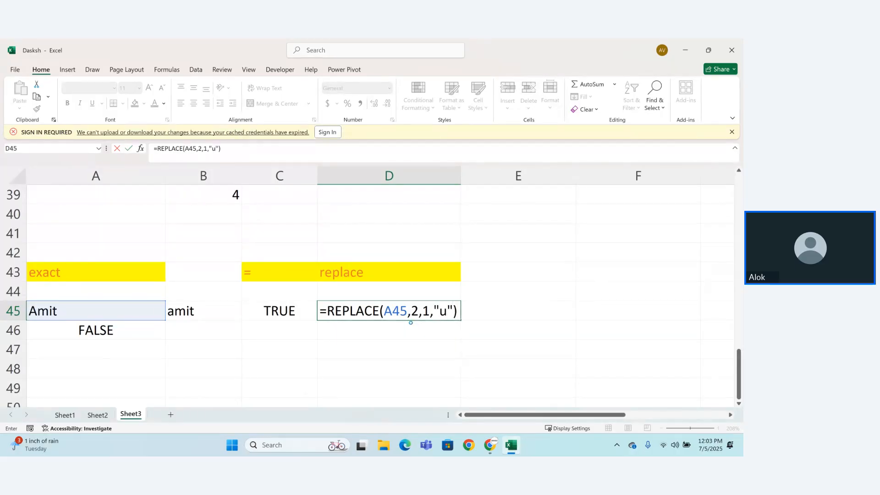
key(ctrl+Return)
key(Return)
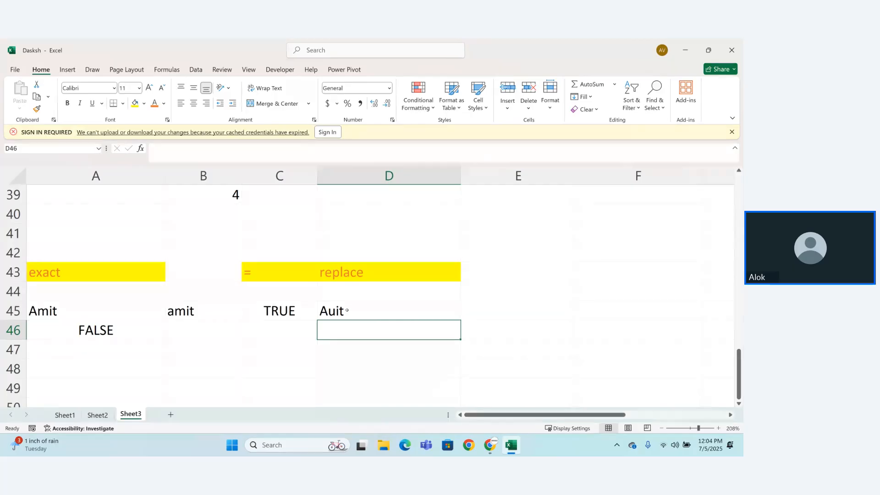
Step: Change the new text in the D45 REPLACE formula to "uz"
double_click(347, 311)
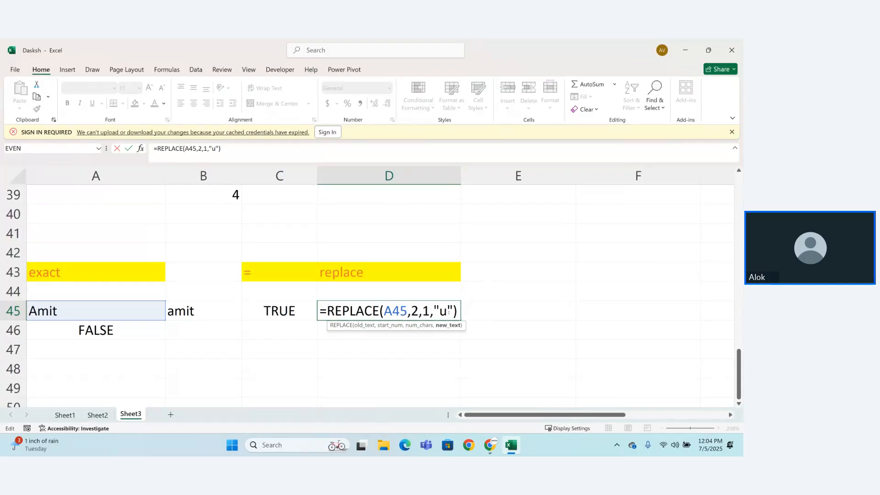
text(t)
key(BackSpace)
text(z)
key(Return)
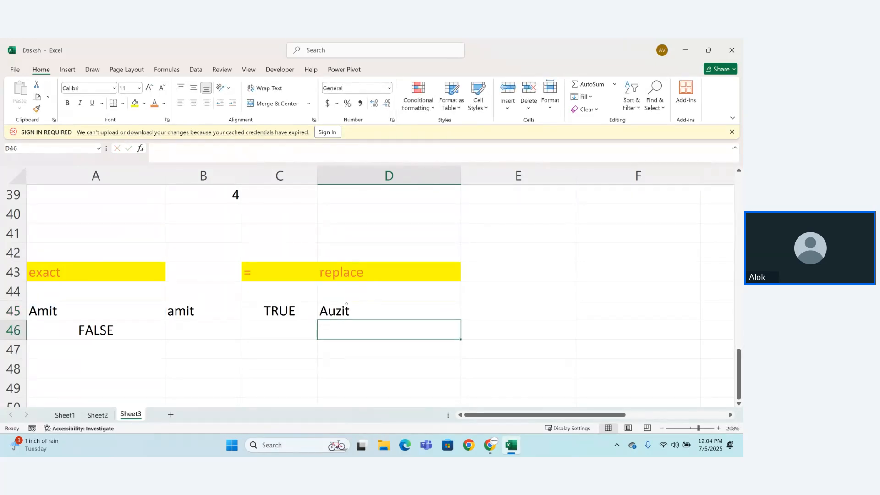
click(333, 312)
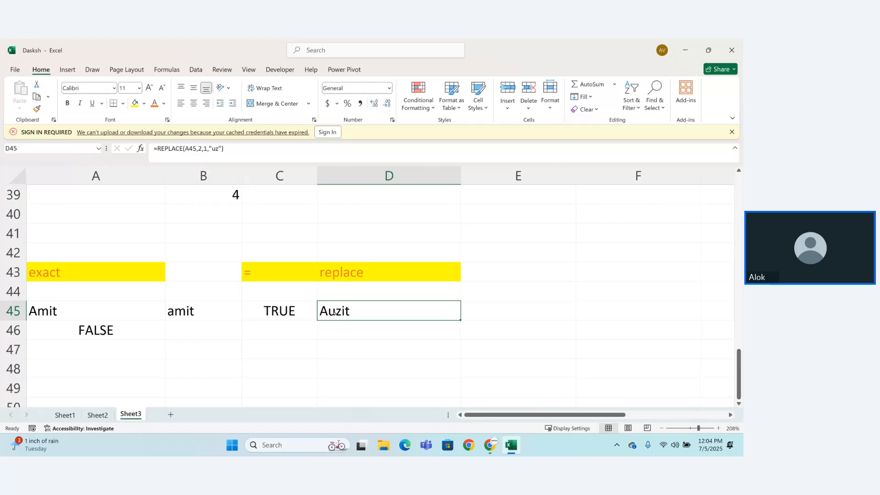
Step: Enter =REPLACE(A45,1,3,"s") in D46 to swap the first three characters of A45 for s
click(358, 332)
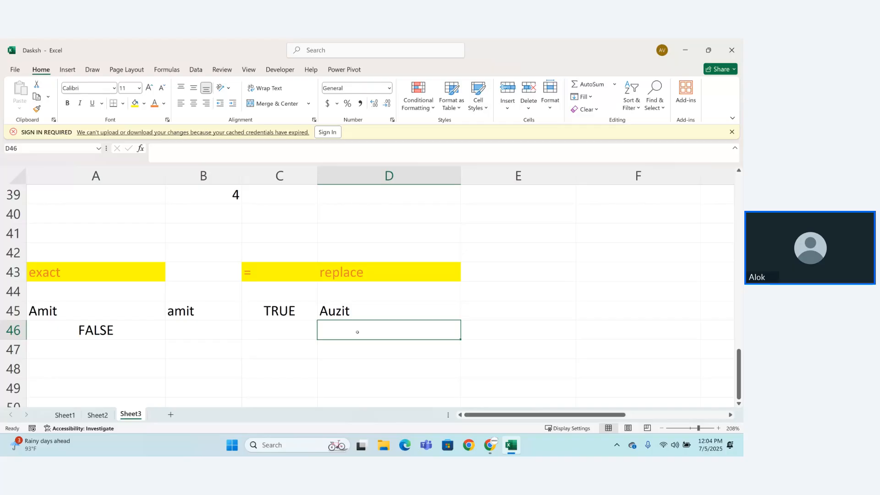
text(=r)
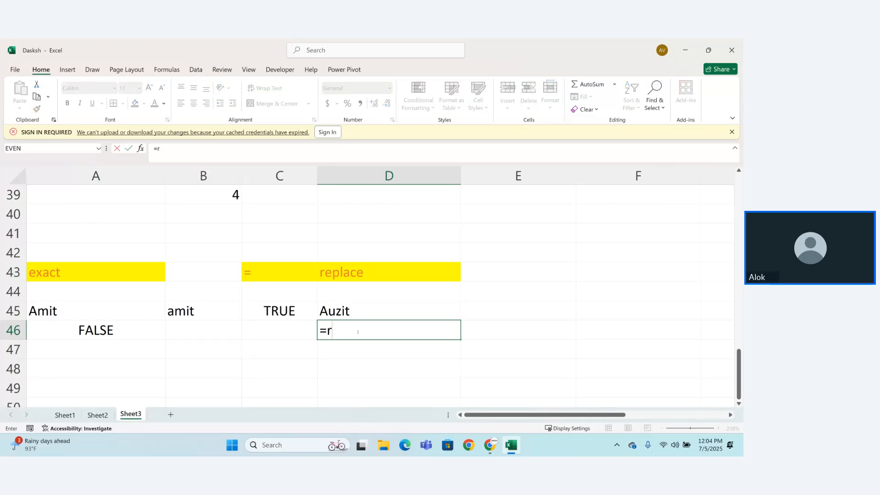
text(eplac)
key(Tab)
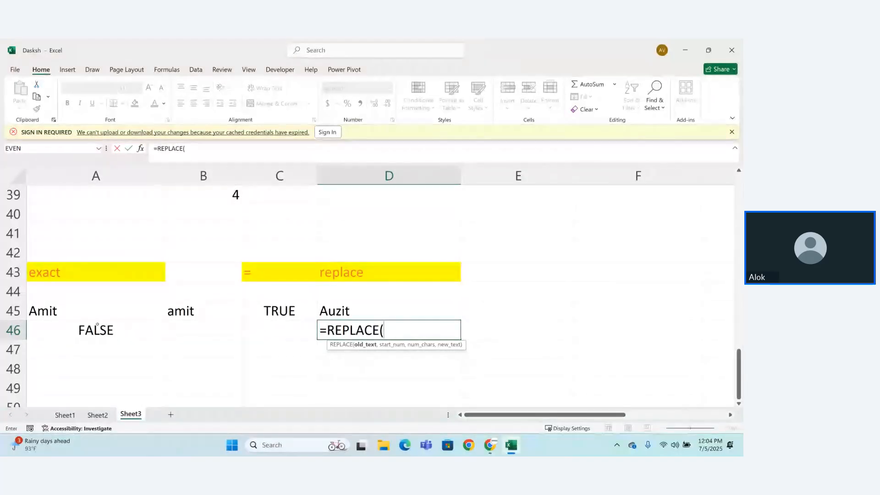
click(77, 316)
text(,)
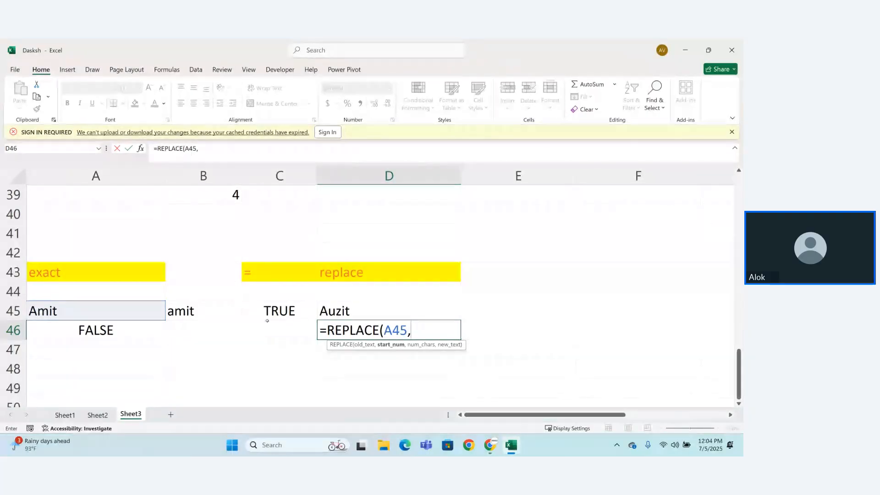
text(1,)
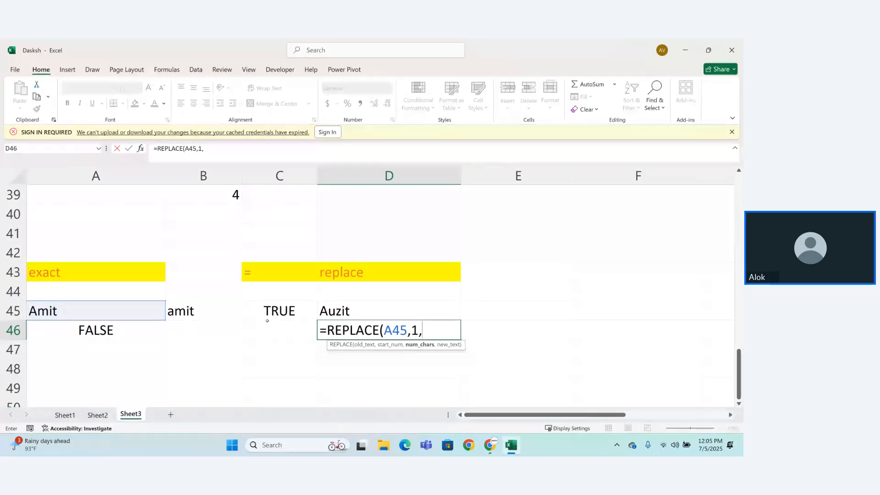
text(3,"s"))
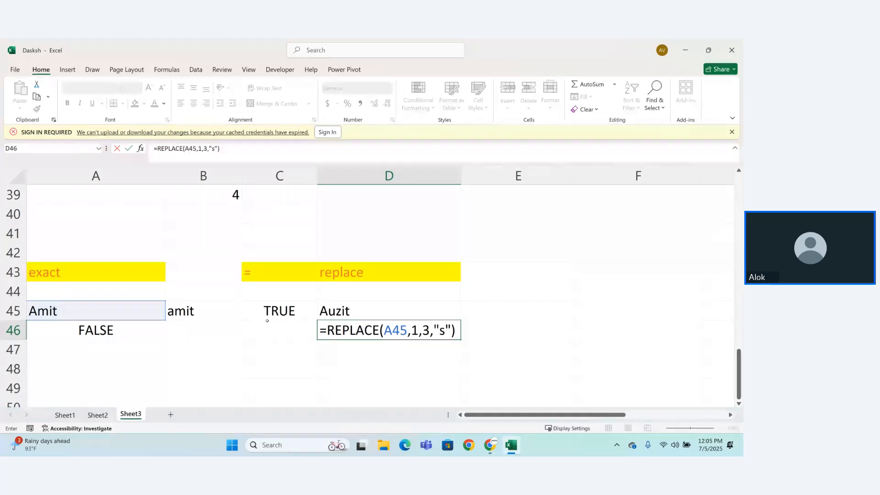
key(Return)
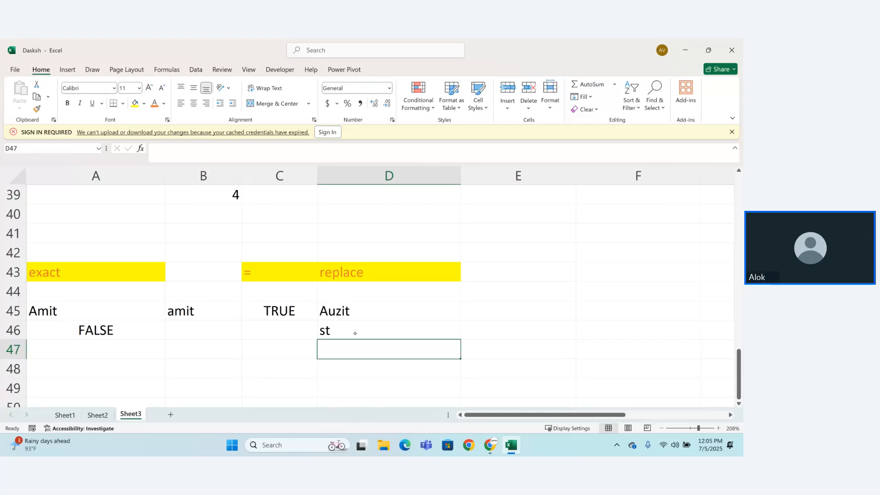
Step: Enter a REPLACE formula in D47 that replaces four characters of A45, starting at 1, with a different first name
text(=replac)
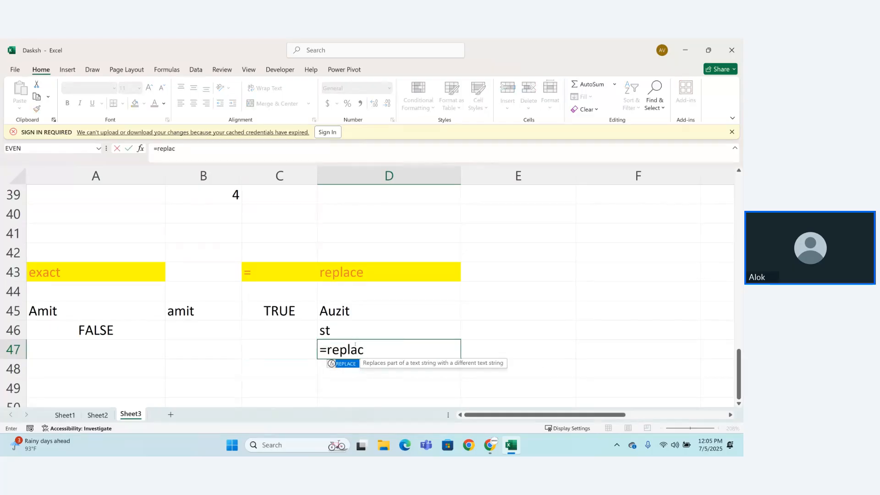
key(Tab)
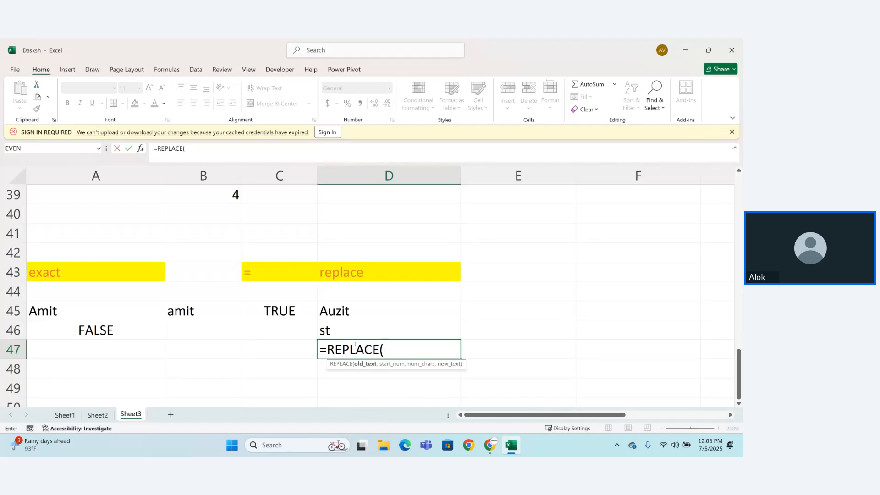
click(101, 321)
click(80, 314)
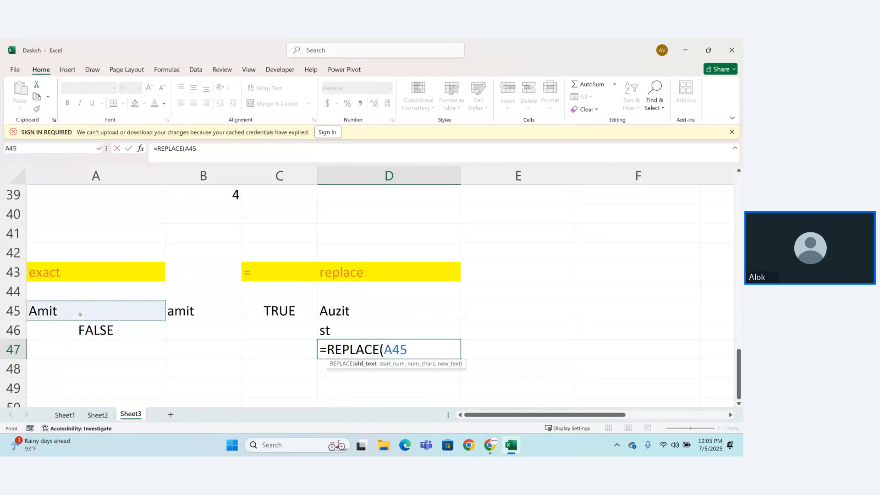
text(,)
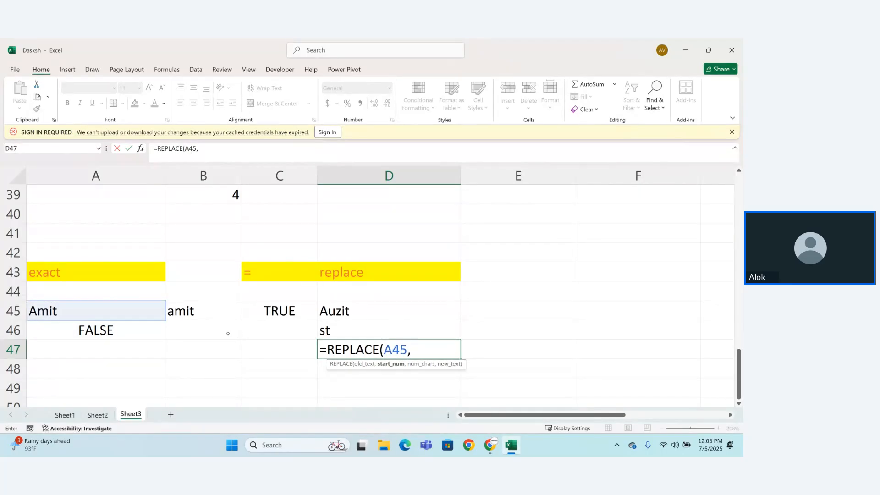
text(1,4,"Ashwani)
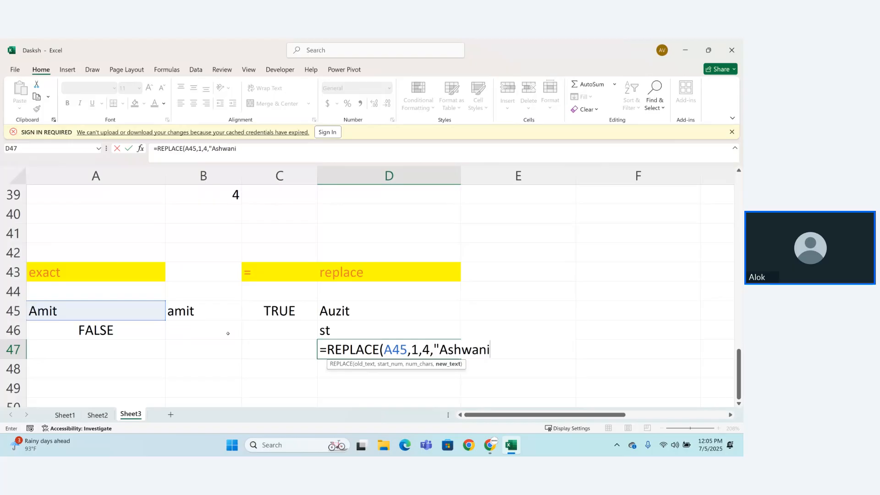
text("))
key(Return)
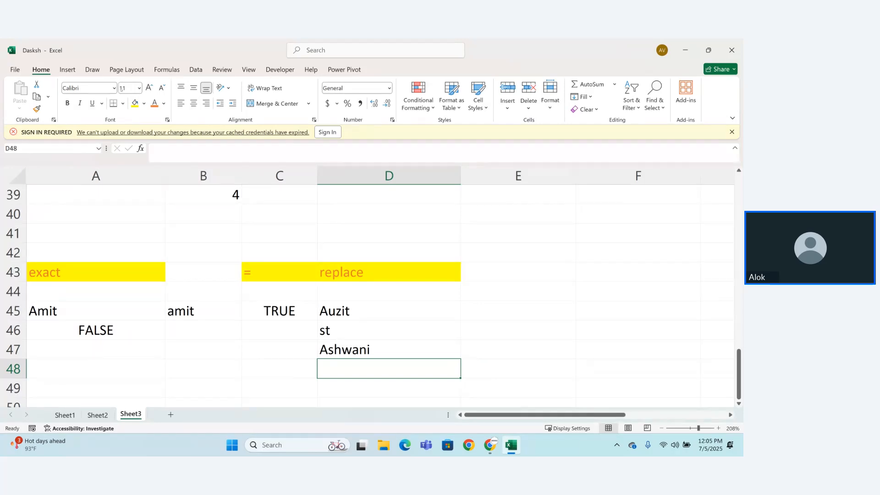
Step: Look through the full list of available text functions
click(167, 70)
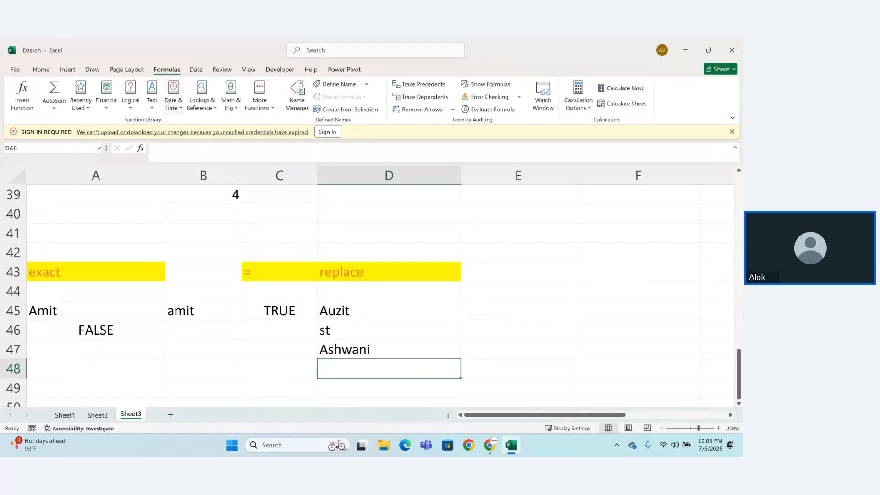
click(153, 98)
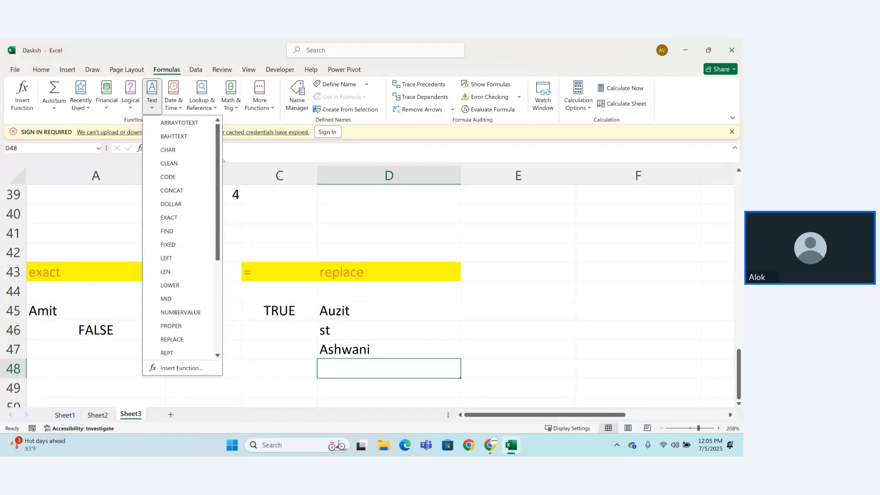
scroll(215, 193, down, 1)
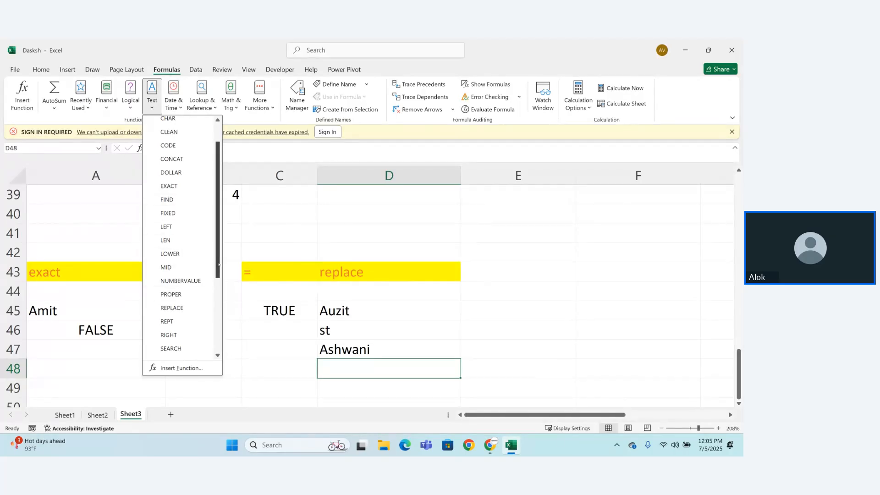
scroll(212, 275, down, 3)
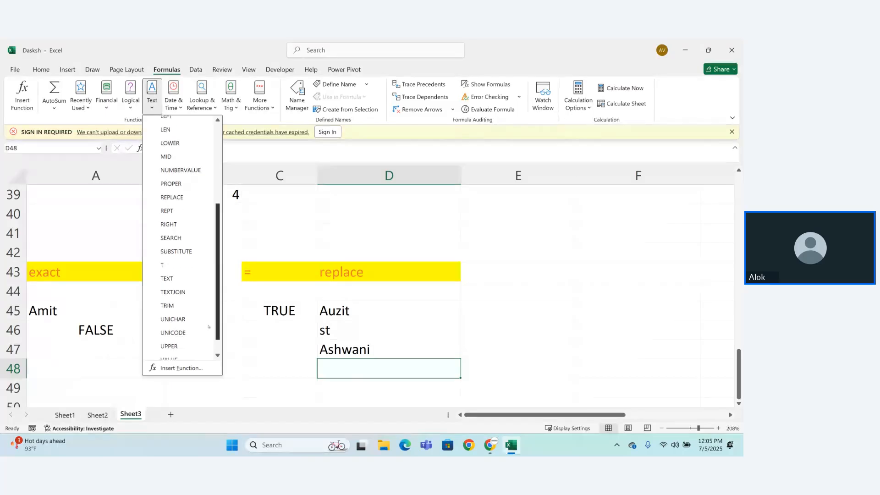
scroll(183, 156, down, 2)
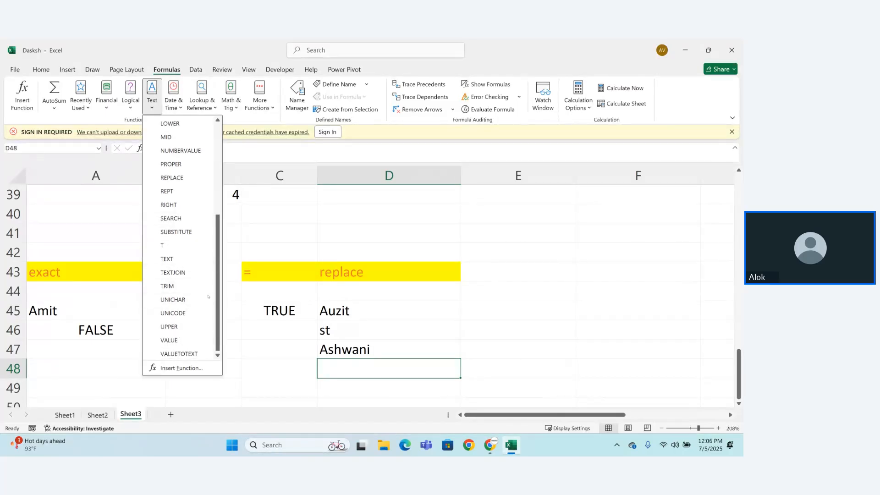
key(Escape)
Step: Add the headings "find" in E43 and "search" in F43
click(483, 269)
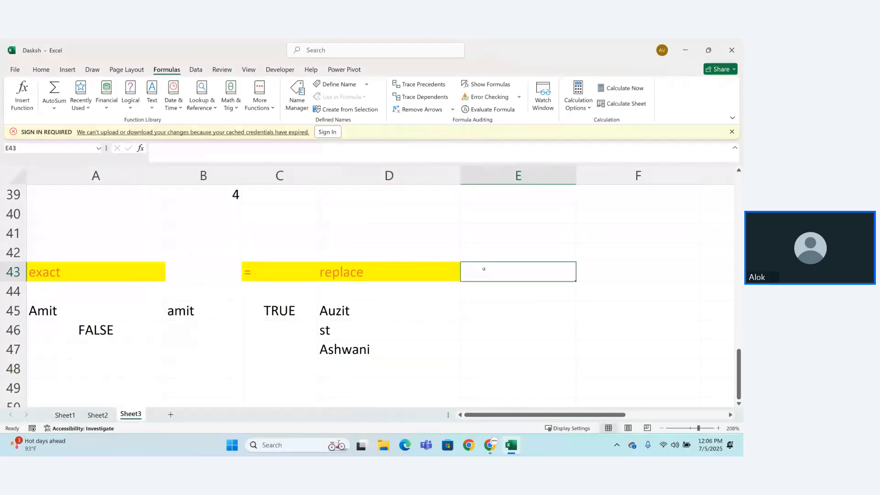
text(find)
key(Return)
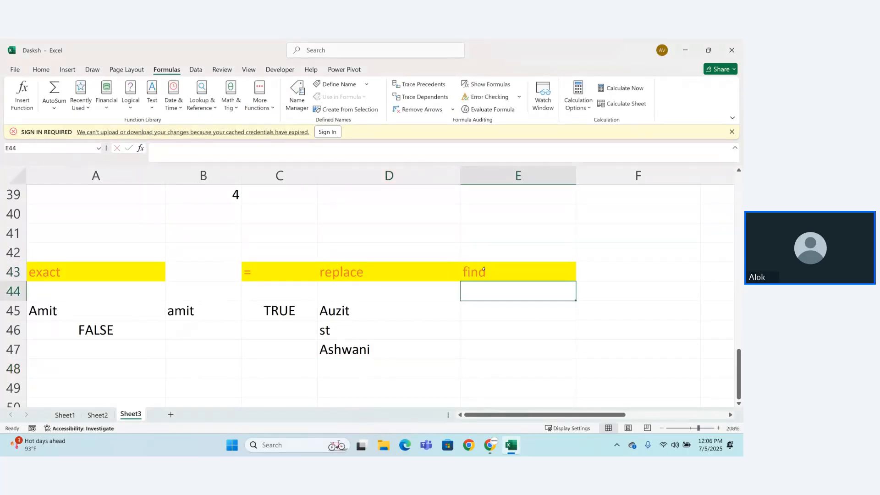
click(484, 270)
key(Right)
text(se)
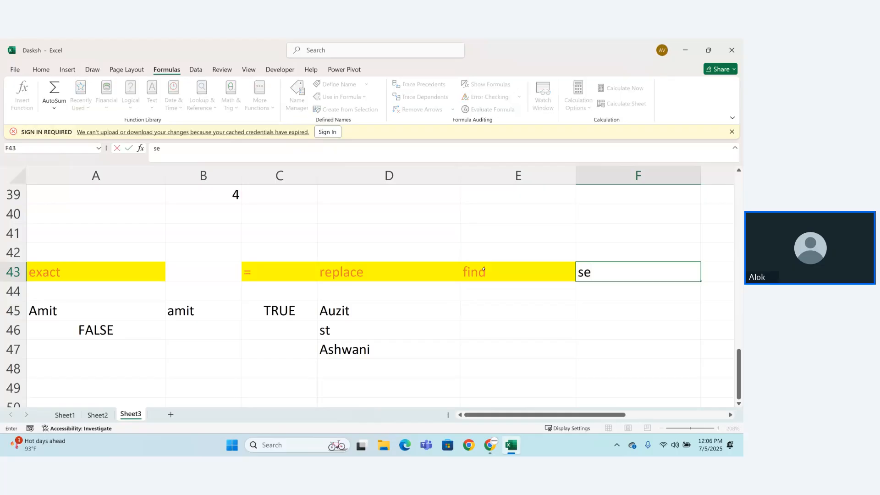
text(arch)
key(Return)
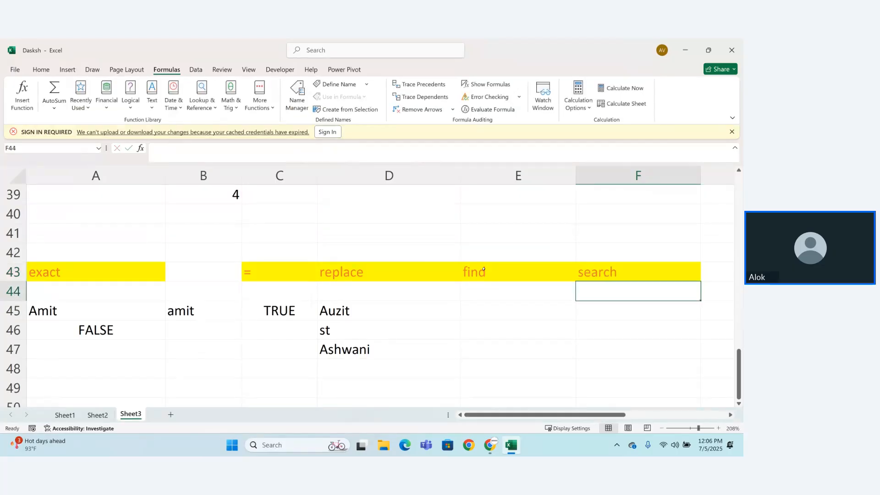
Step: Enter =FIND without arguments in E45, dropping the trial reference to A45
click(499, 298)
click(499, 308)
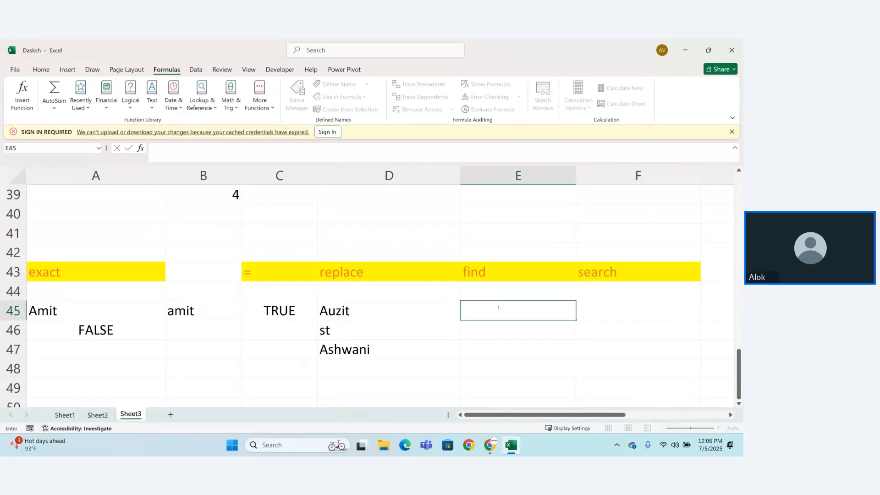
text(=fin)
key(Tab)
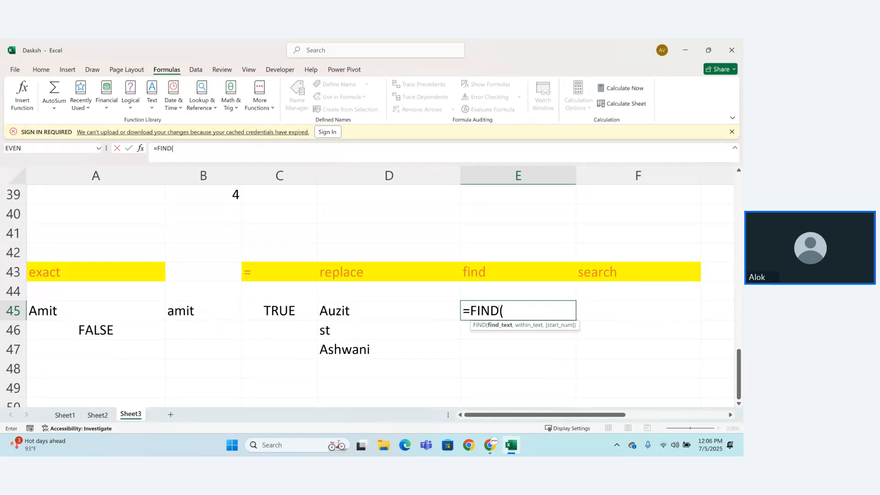
key(BackSpace)
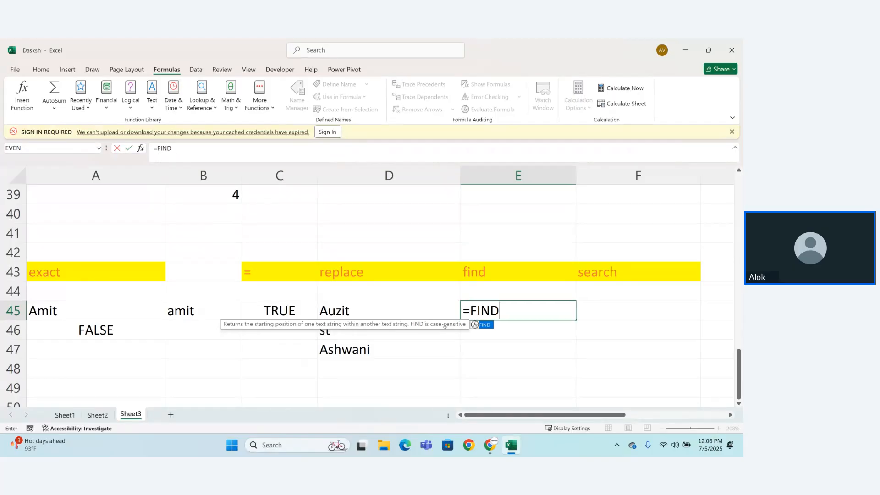
text(()
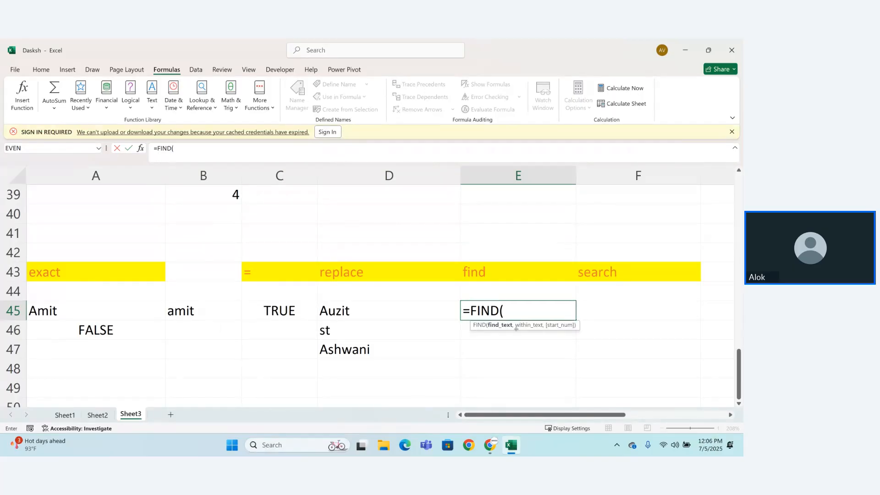
click(128, 310)
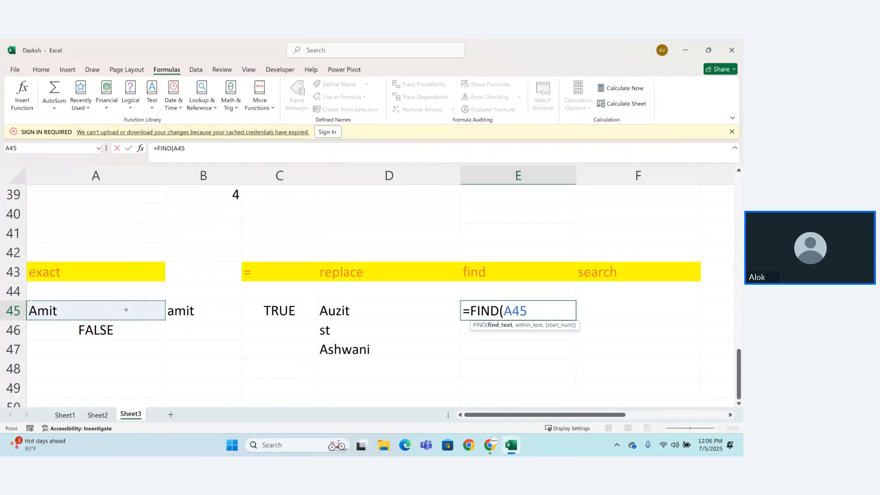
text(,)
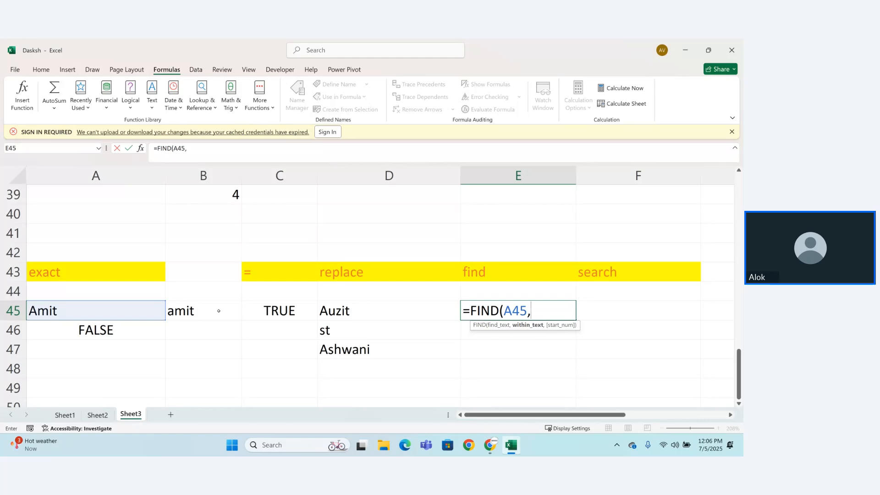
key(BackSpace)
key(BackSpace)
key(BackSpace)
key(BackSpace)
key(BackSpace)
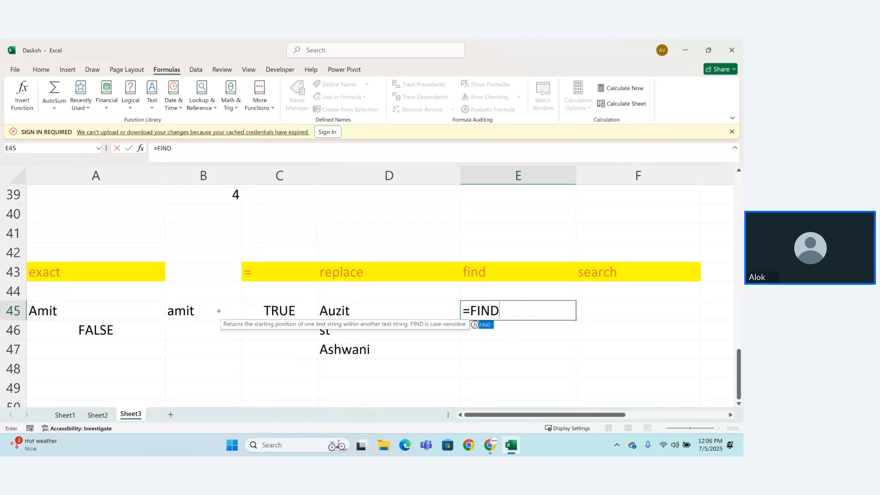
key(Return)
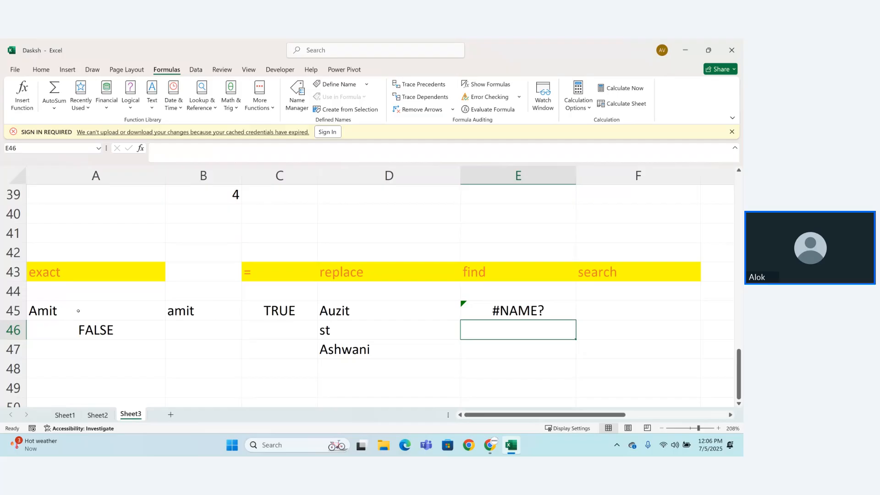
Step: Enter a sample sentence in A48 made of the first name from A45 followed by "is good boy"
click(78, 367)
text(Amit)
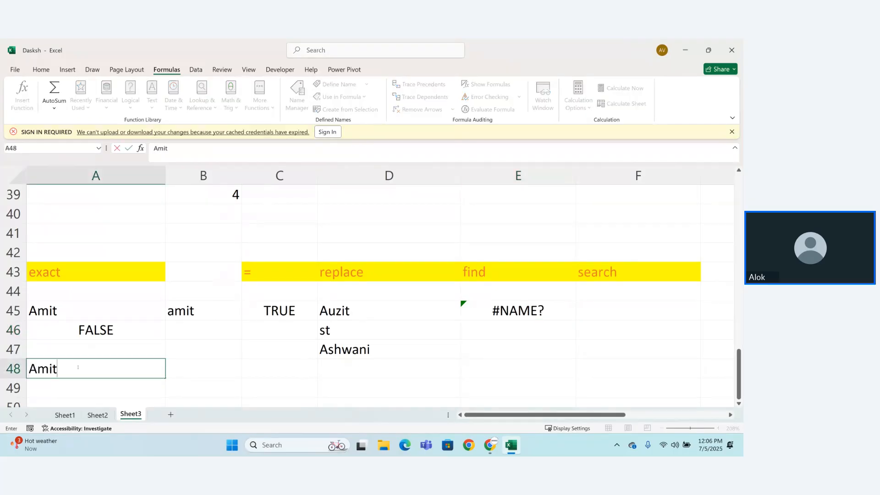
text( is ood)
key(BackSpace)
key(BackSpace)
key(BackSpace)
key(BackSpace)
text(g)
key(BackSpace)
text(goof)
key(BackSpace)
text(d boy)
key(Return)
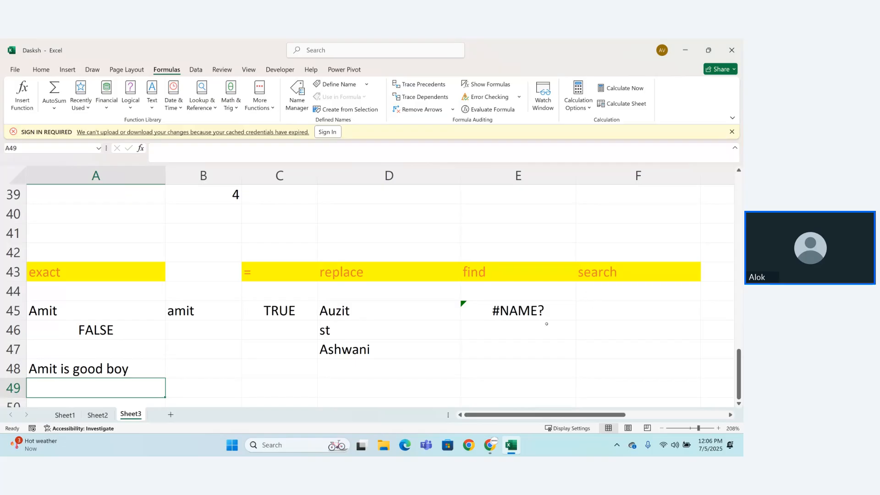
Step: Complete the formula in E45 as =FIND("is",A48) to locate the word in the sample sentence
click(547, 310)
text(=FIND)
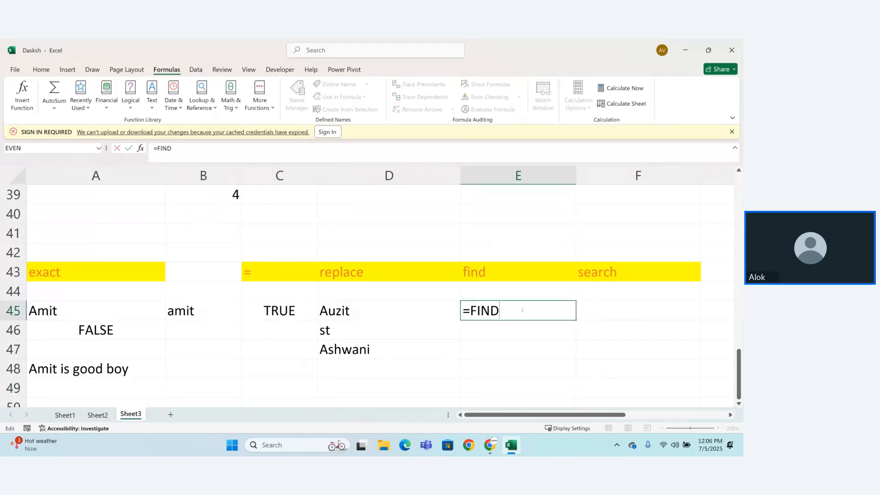
key(Escape)
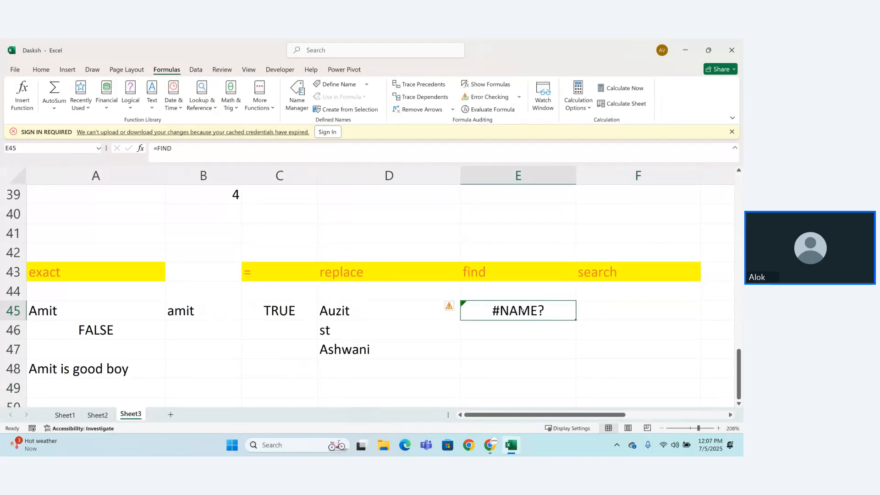
double_click(522, 311)
text(()
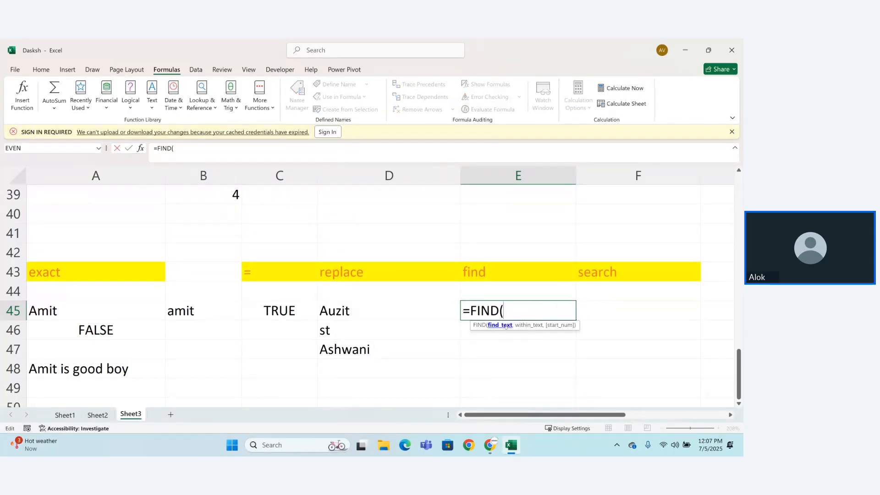
text("is",)
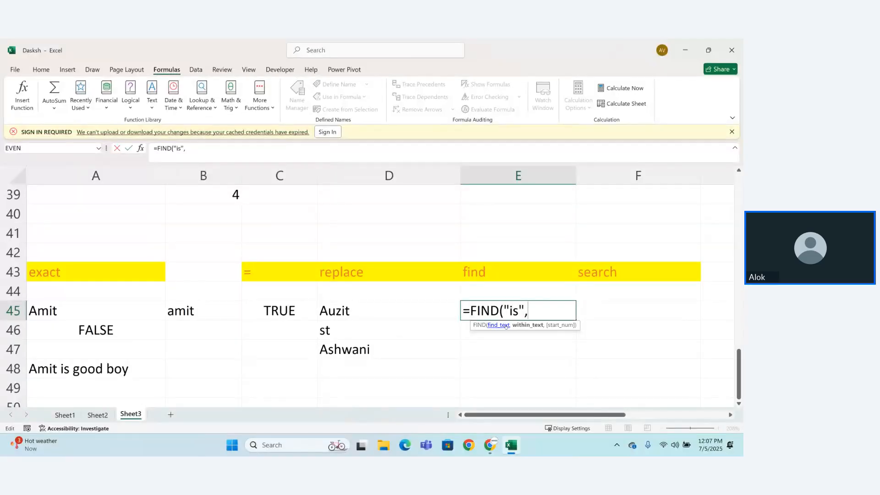
click(121, 375)
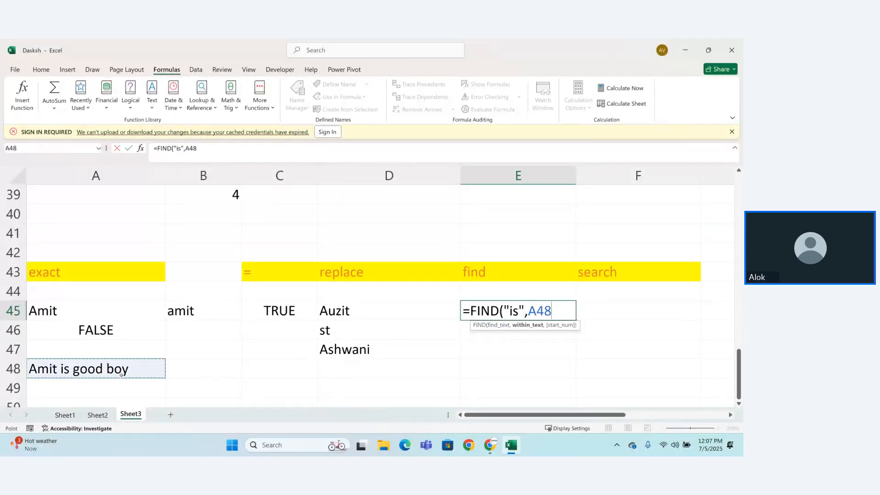
text(,)
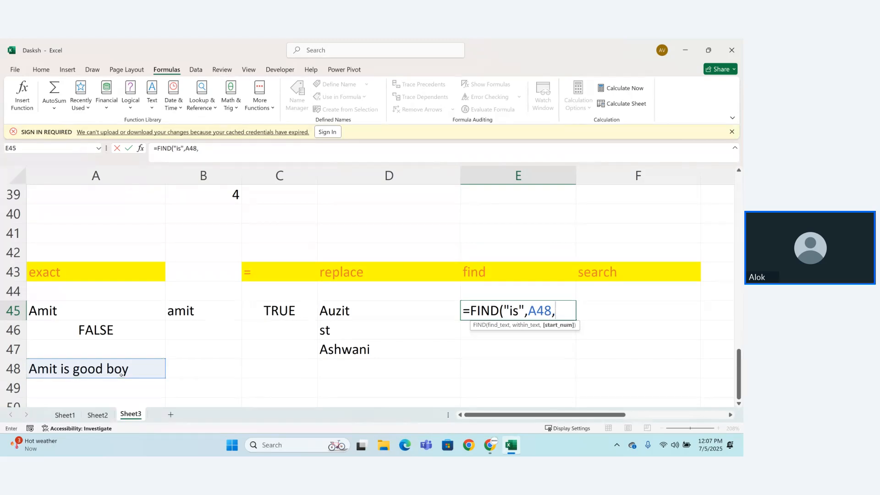
key(BackSpace)
text())
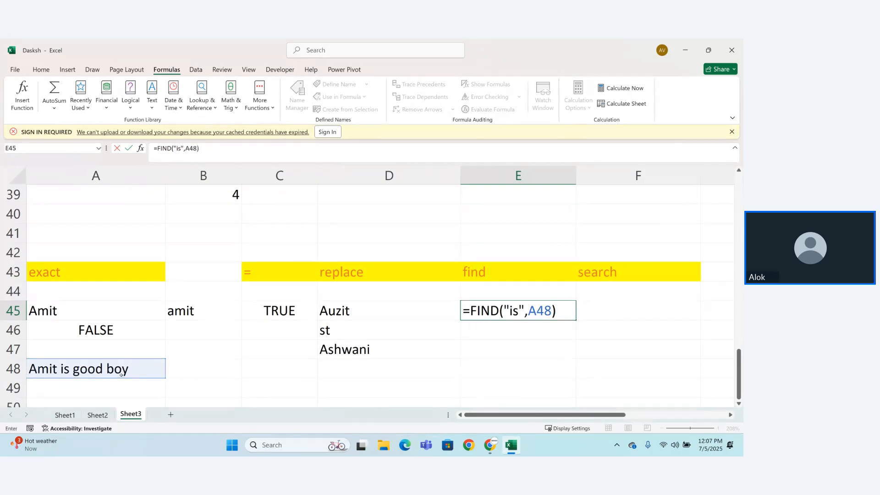
key(Return)
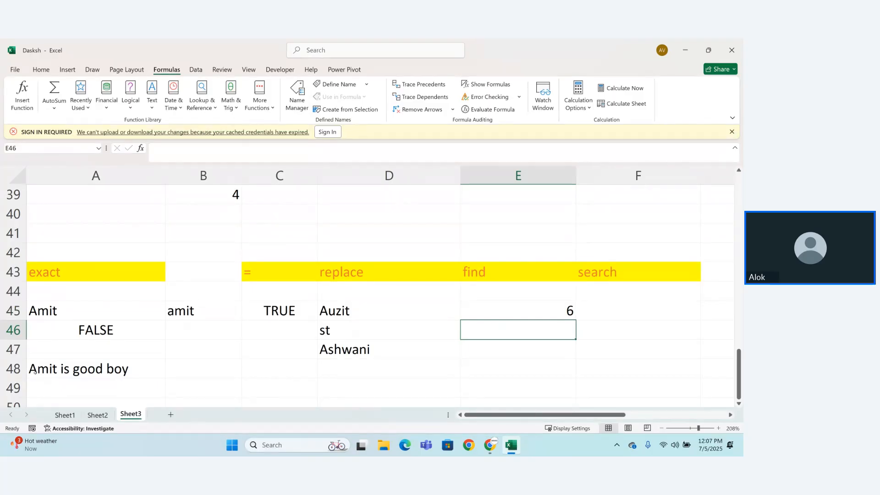
Step: Highlight the word "is" in A48, and add a start number of 6 to the FIND formula in E45
double_click(63, 369)
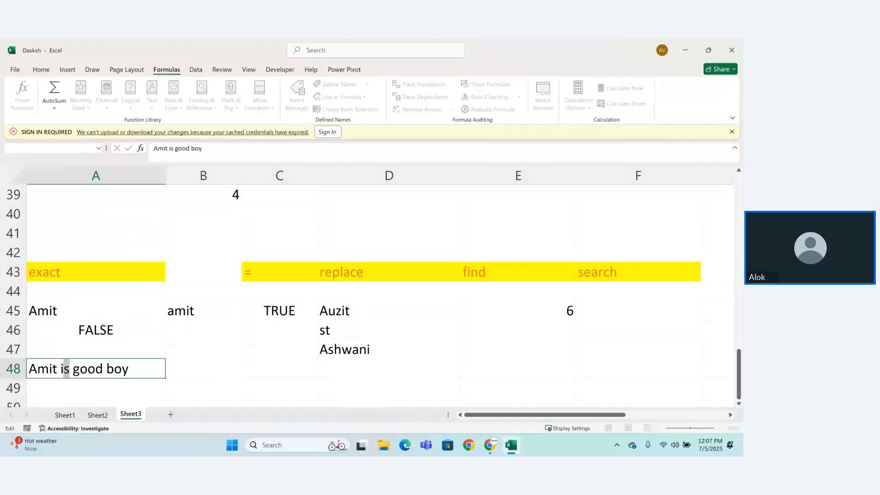
drag(64, 368, 61, 368)
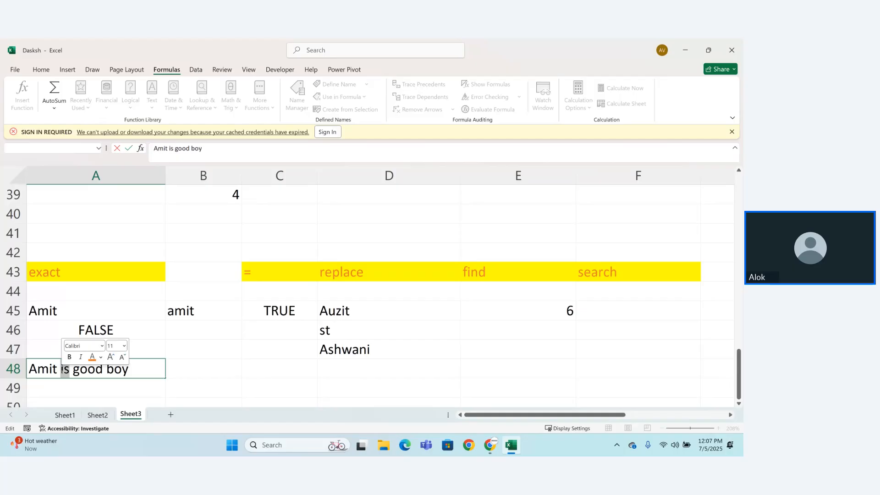
key(Return)
double_click(549, 312)
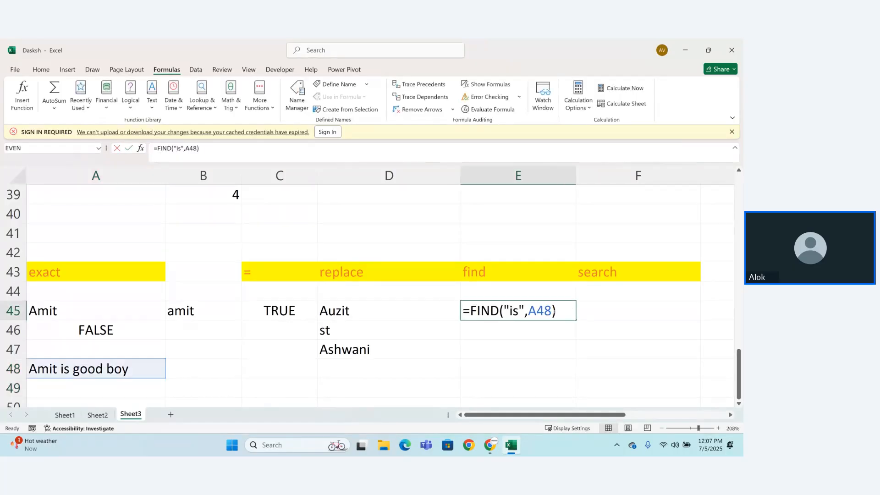
text(,)
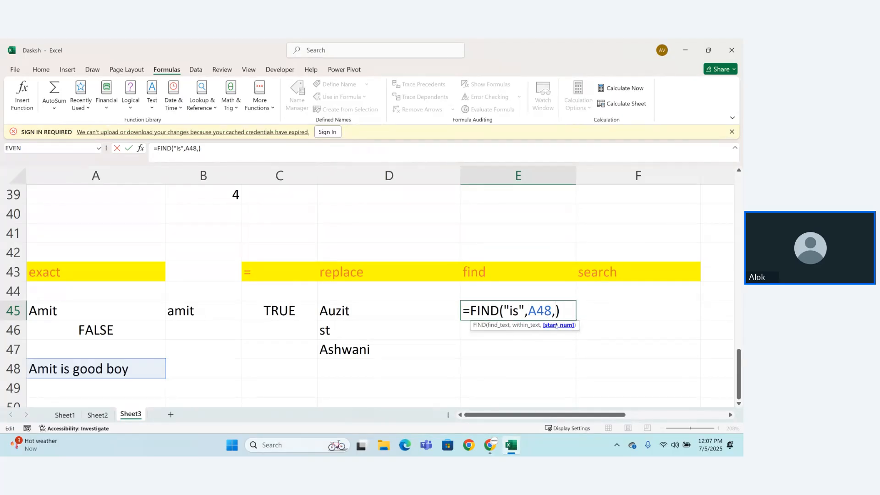
text(6)
key(Return)
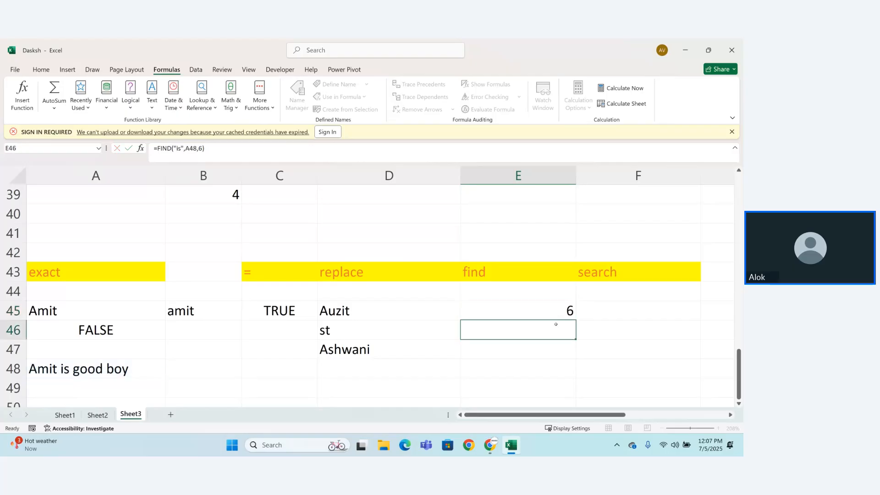
Step: Try a start number of 8 in the FIND formula in E45
drag(580, 305, 575, 306)
click(575, 305)
double_click(566, 309)
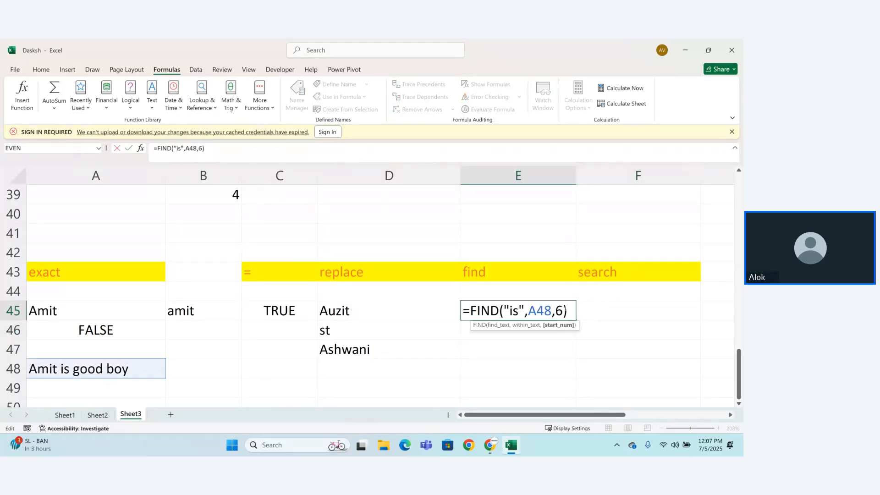
key(BackSpace)
text(8)
key(Return)
Step: Change the FIND formula's start number in E45 to 3
click(564, 311)
double_click(563, 311)
key(BackSpace)
text(3)
key(Return)
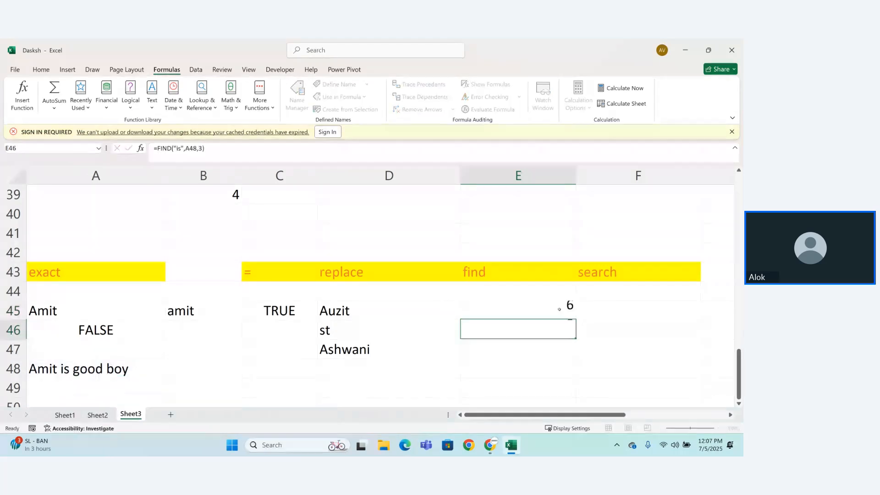
Step: Try 7 as the start number of the FIND formula in E45
click(564, 311)
double_click(564, 311)
key(BackSpace)
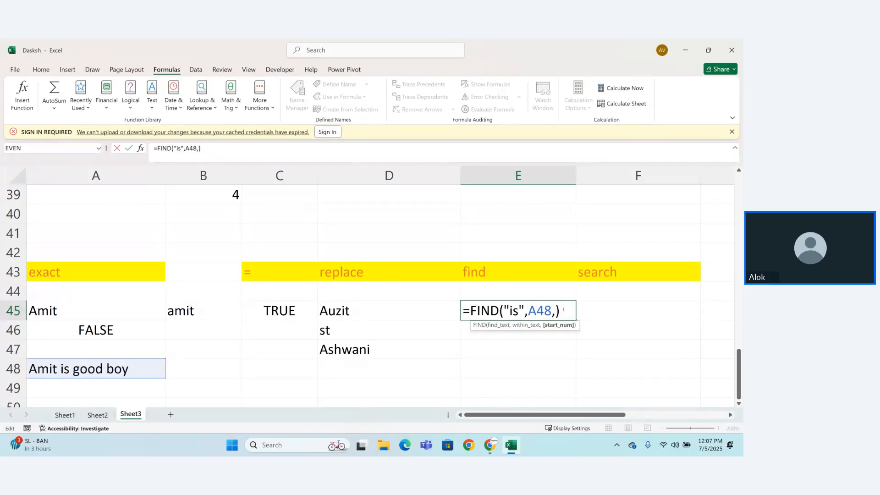
text(7)
key(Return)
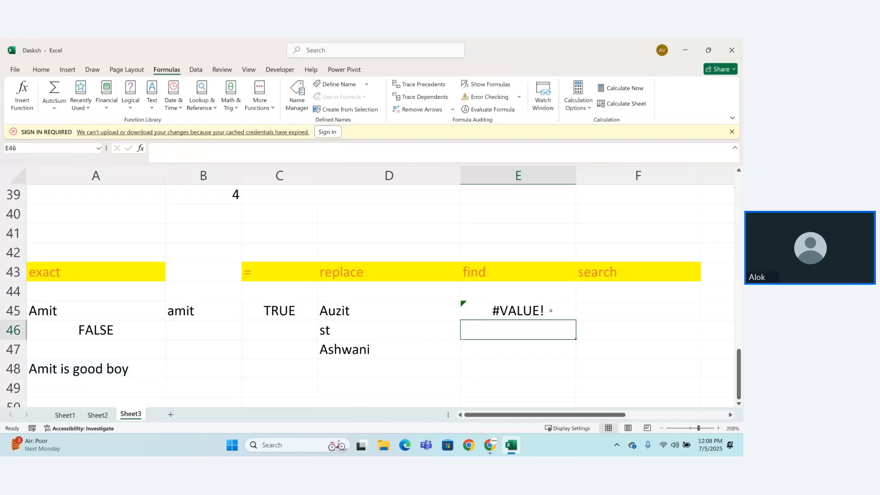
Step: Set the start number back to 3 so that E45 holds =FIND("is",A48,3)
double_click(551, 311)
key(BackSpace)
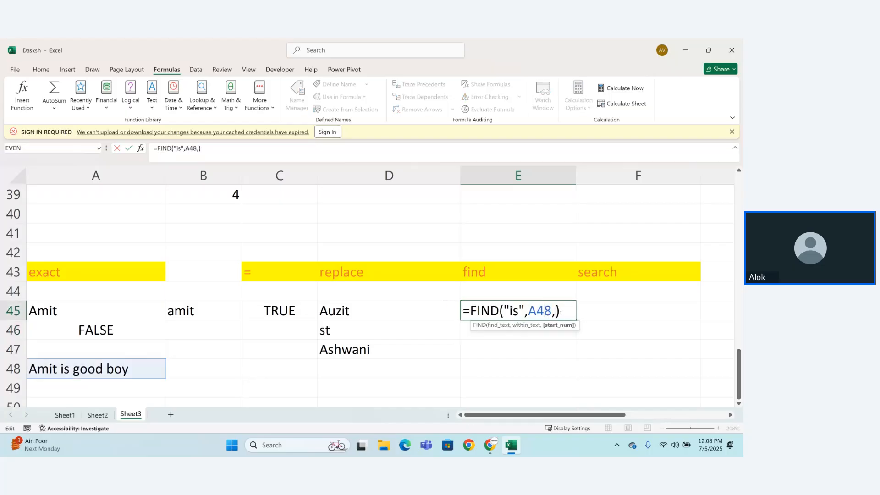
text(3)
key(Return)
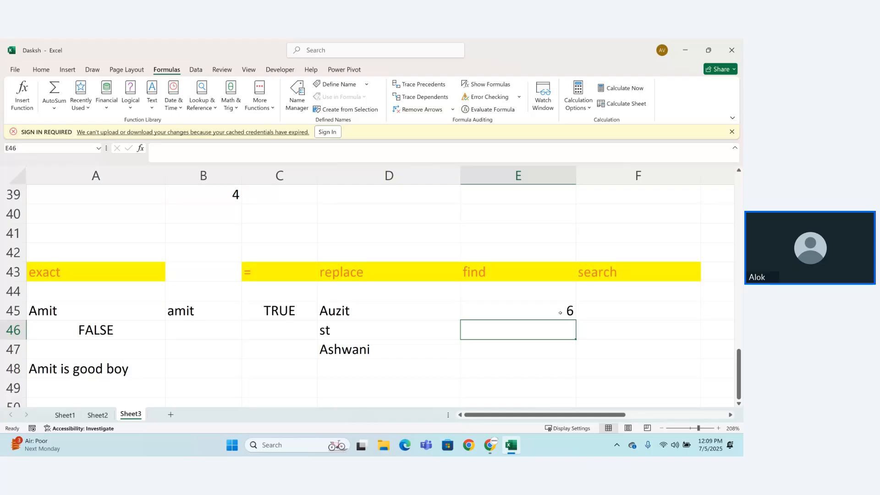
Step: Enter =SEARCH("is",A48,1) in F45, checking the function's description before filling in the arguments
click(611, 310)
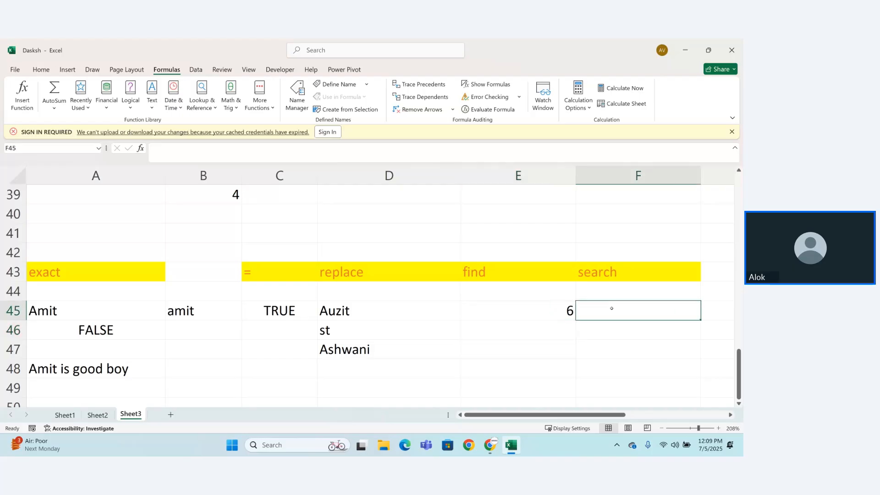
text(=sea)
key(Tab)
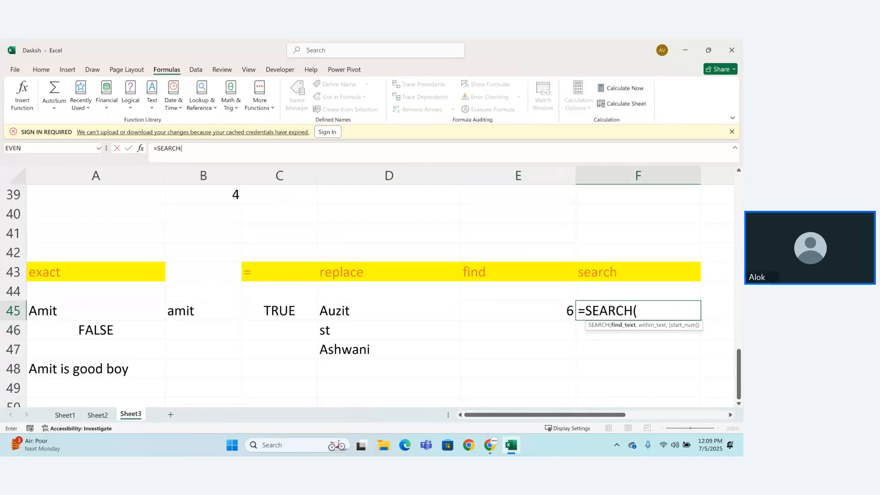
key(BackSpace)
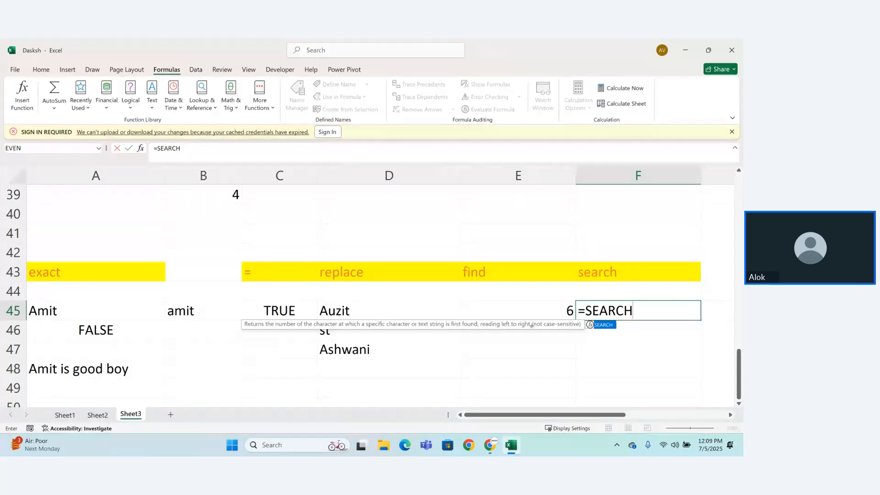
text(()
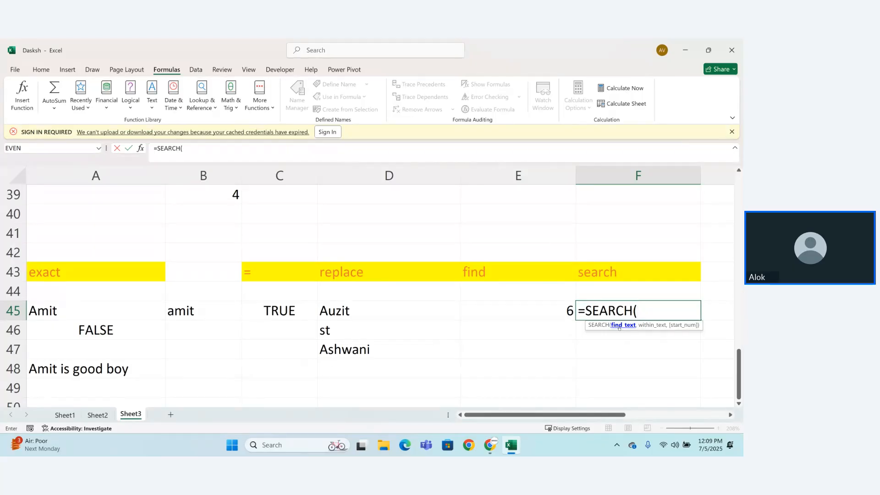
text("is')
text(,)
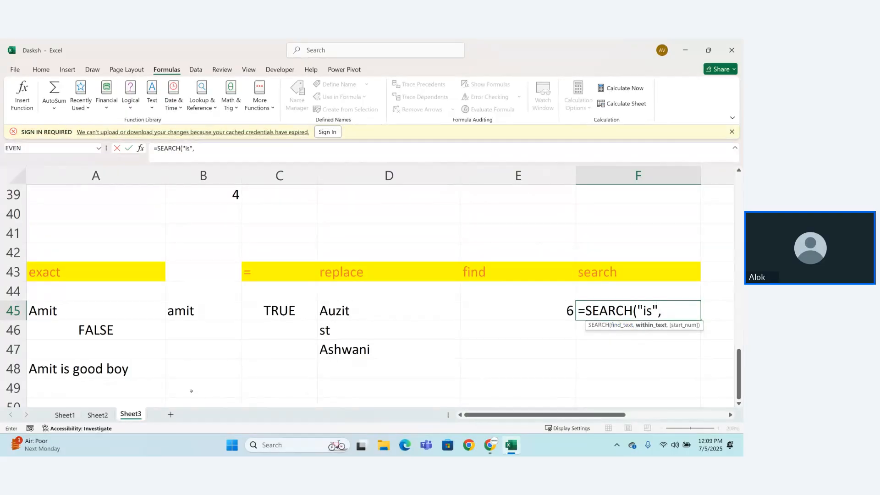
click(112, 376)
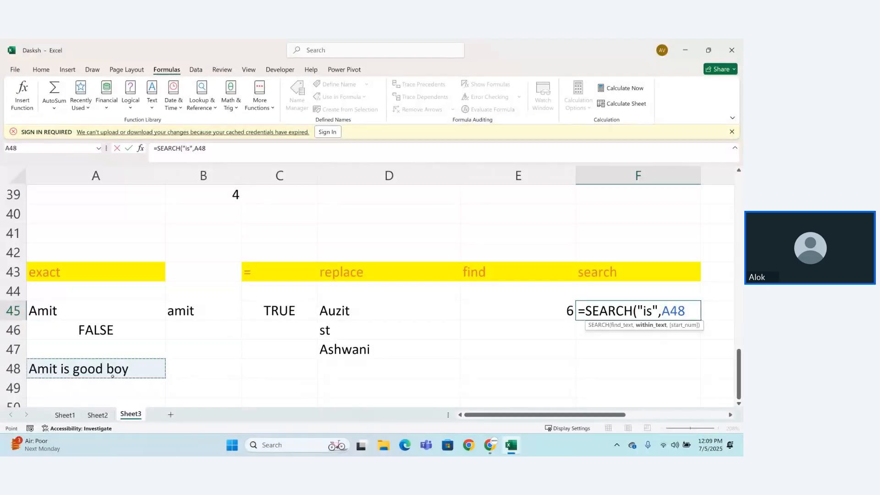
text(,)
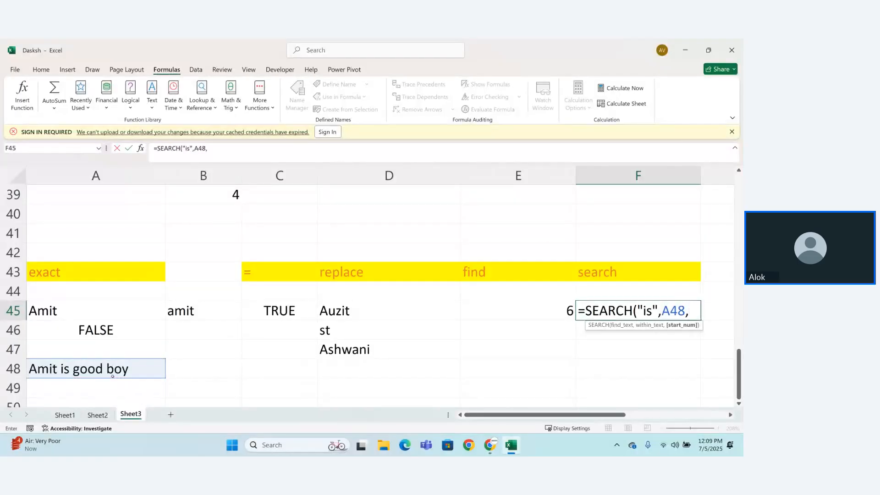
text(1))
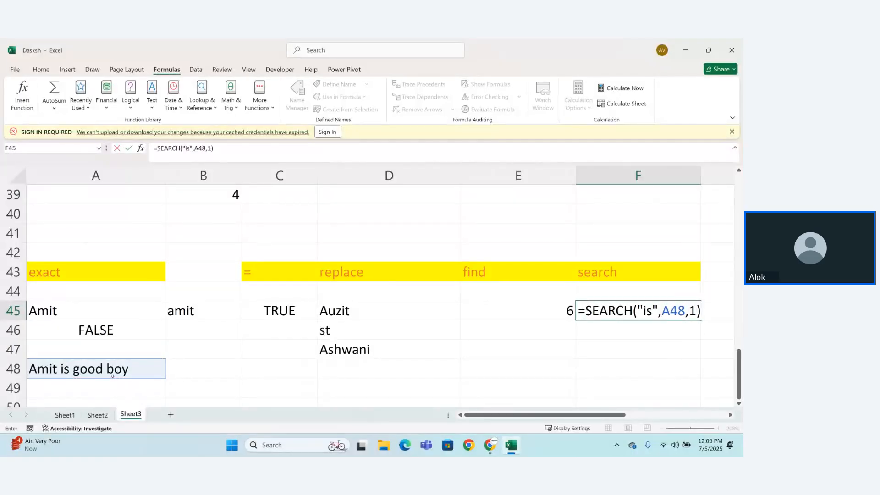
key(Return)
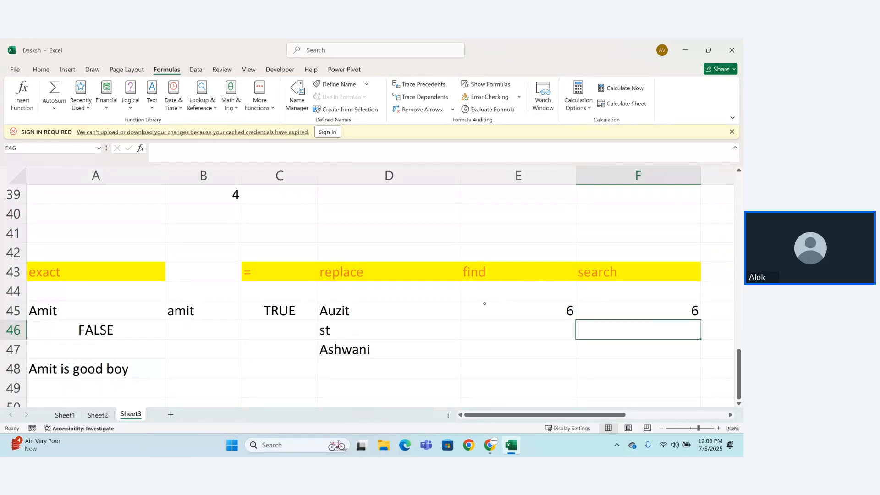
Step: Select the FIND and SEARCH results in E45:F45 and look through the list of text functions for another one
drag(484, 304, 674, 304)
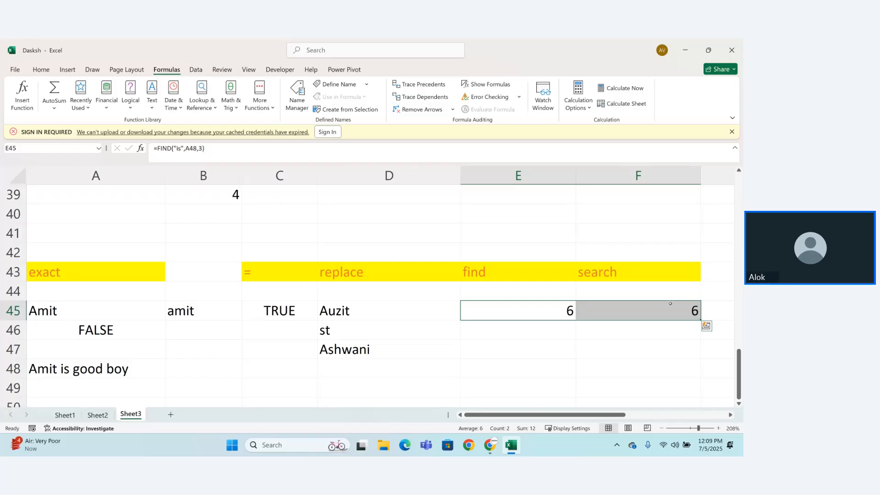
click(155, 111)
scroll(219, 152, down, 3)
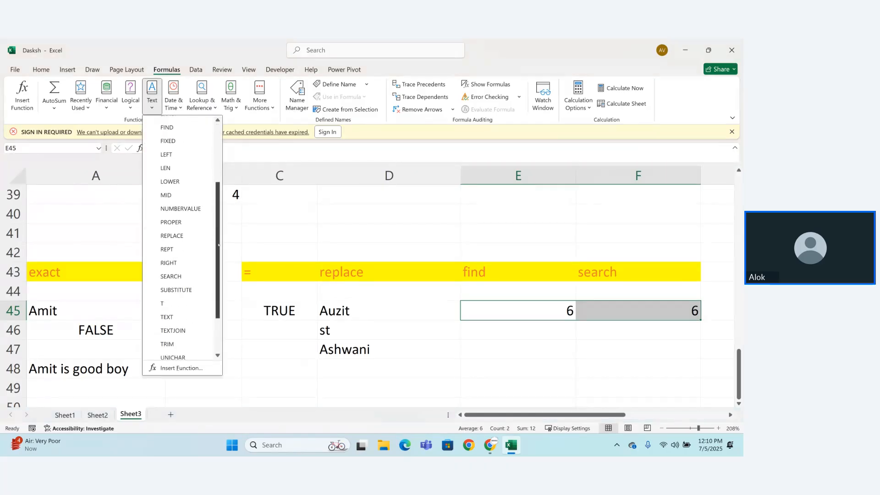
scroll(216, 257, down, 2)
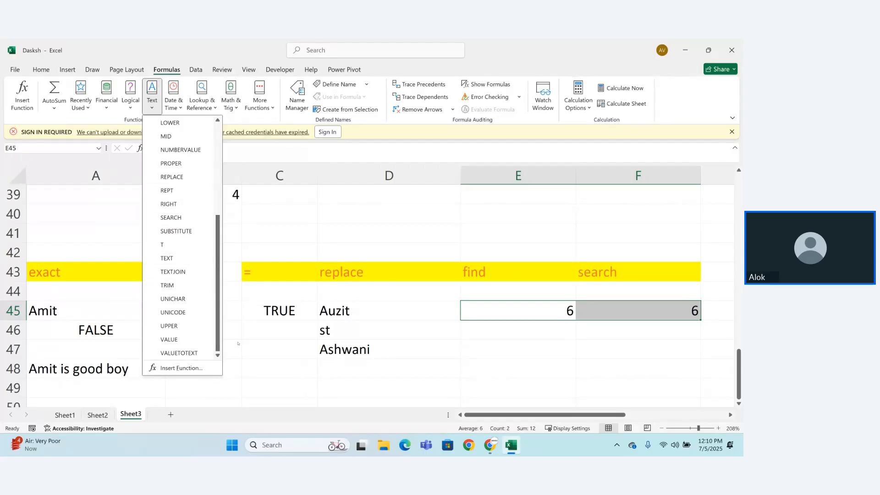
click(237, 362)
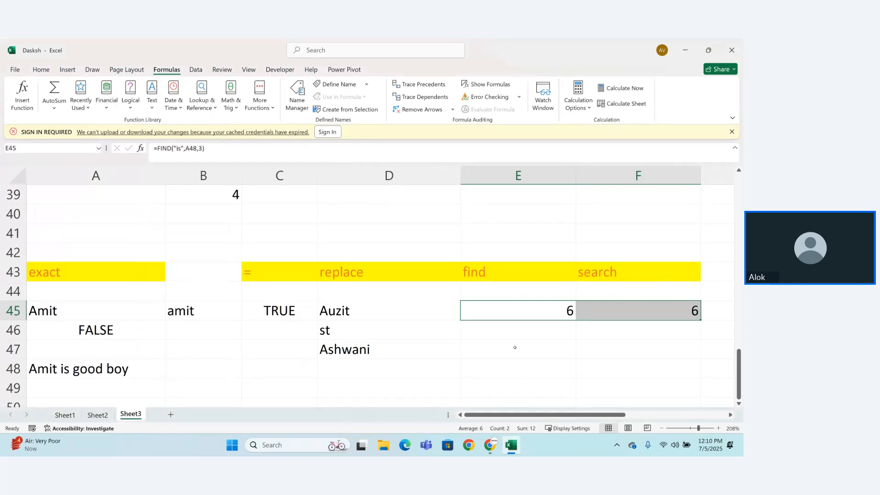
Step: Enter the heading "substitute" in E47, correcting its spelling
click(514, 348)
text(sub)
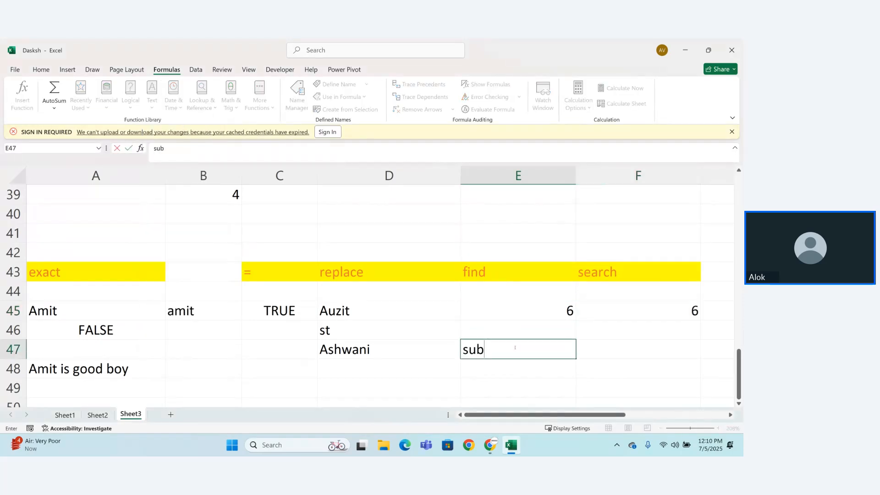
text(situ=itute)
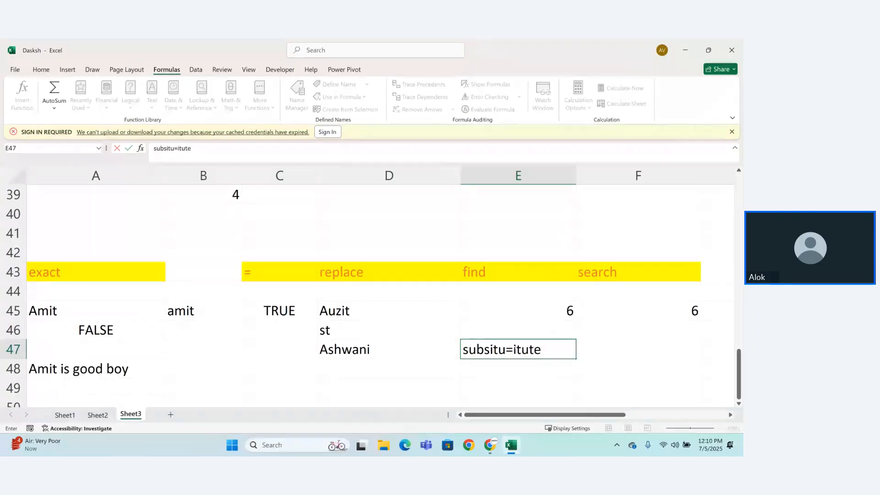
key(Return)
double_click(515, 349)
key(BackSpace)
key(BackSpace)
key(BackSpace)
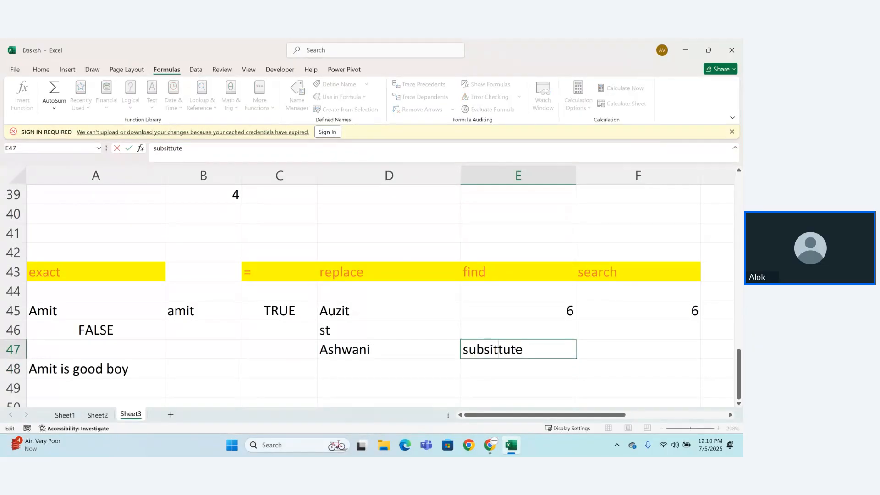
key(Left)
key(BackSpace)
key(Right)
text(i)
key(Return)
Step: Enter =SUBSTITUTE(A45,"A","b") in E48, checking the function's description before filling in the arguments
text(=su)
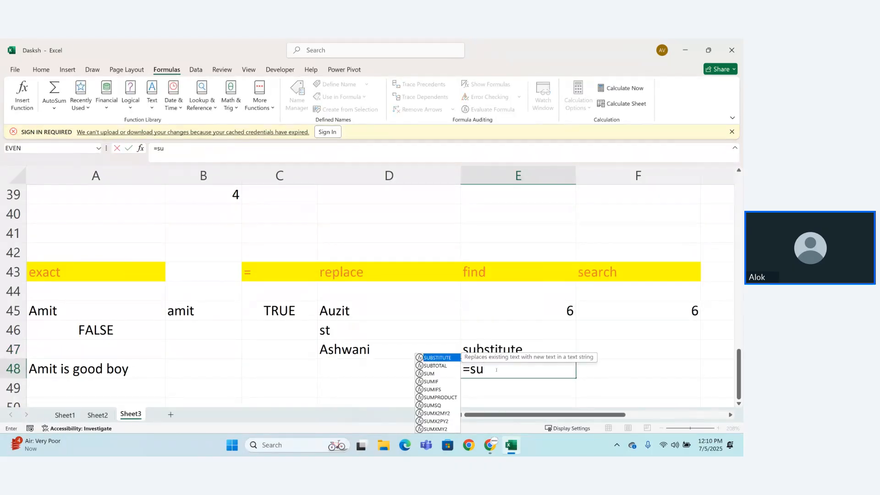
key(Tab)
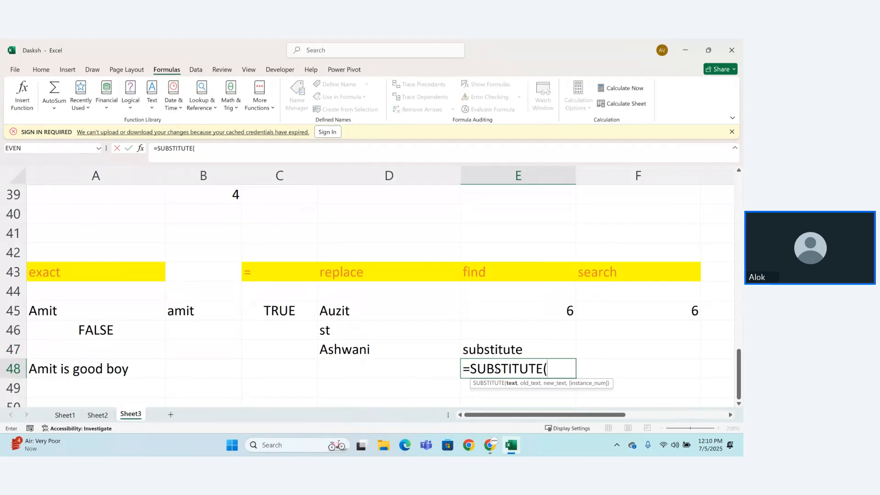
key(BackSpace)
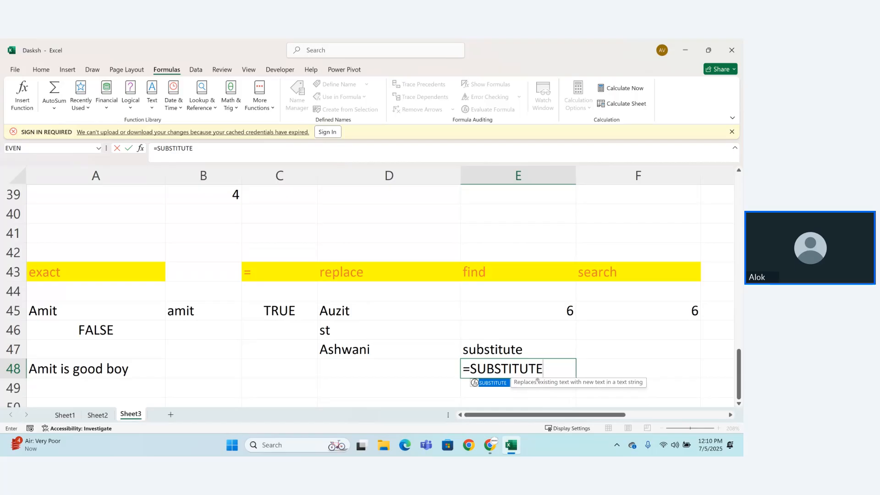
text(()
key(BackSpace)
text(()
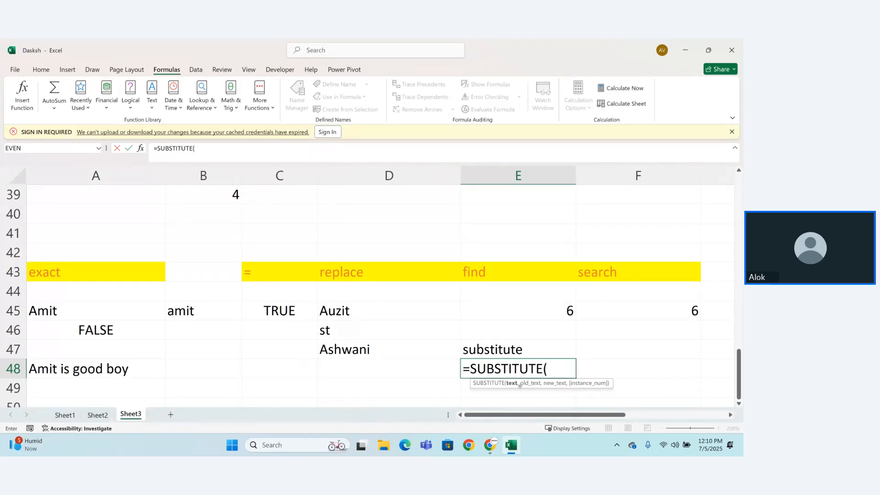
click(76, 314)
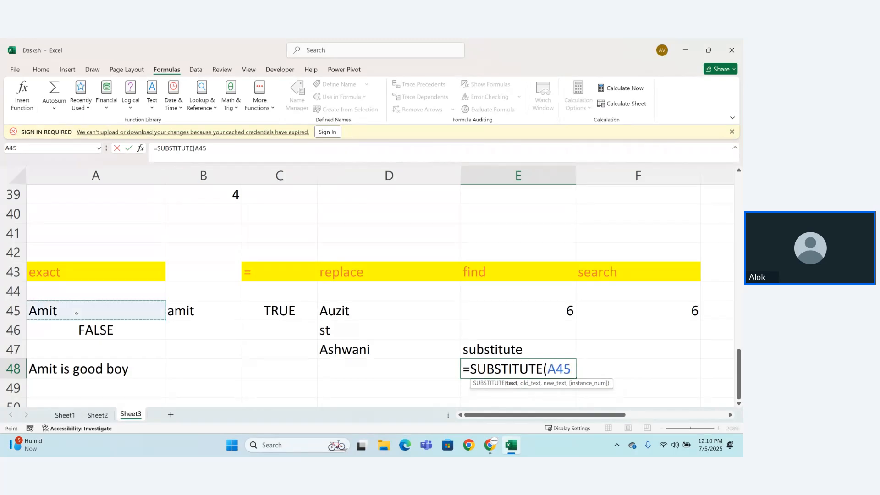
text(,)
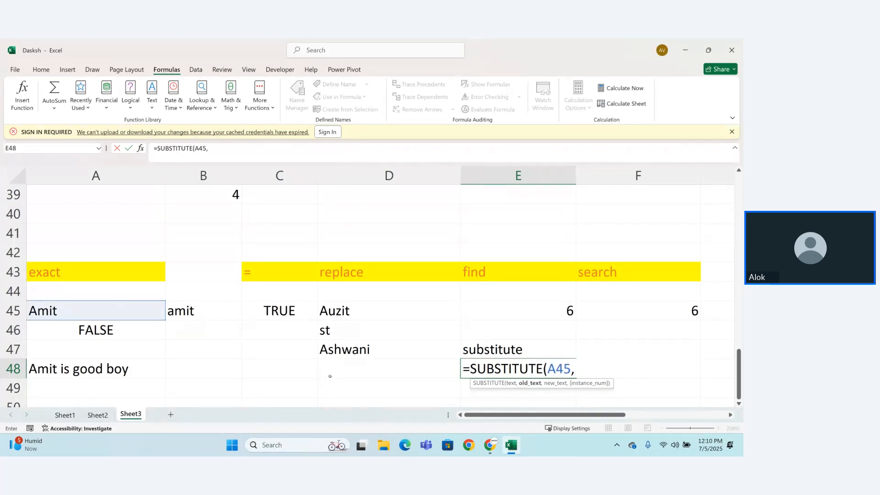
text("A","b"))
key(Return)
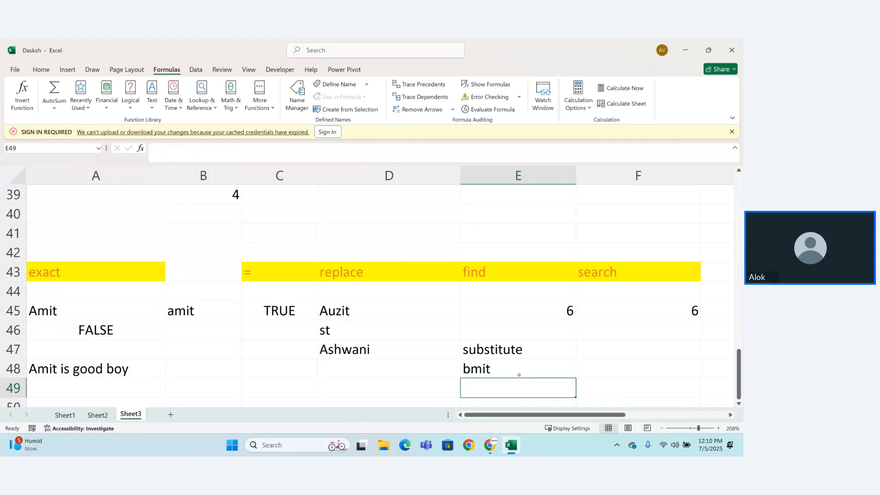
Step: Add 1 as the instance number of the SUBSTITUTE formula in E48, accepting the proposed correction of the extra bracket
double_click(514, 370)
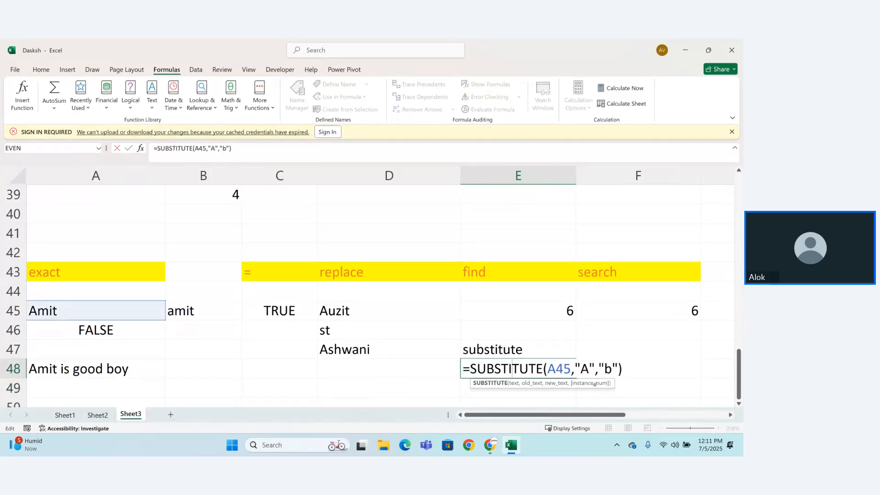
click(619, 370)
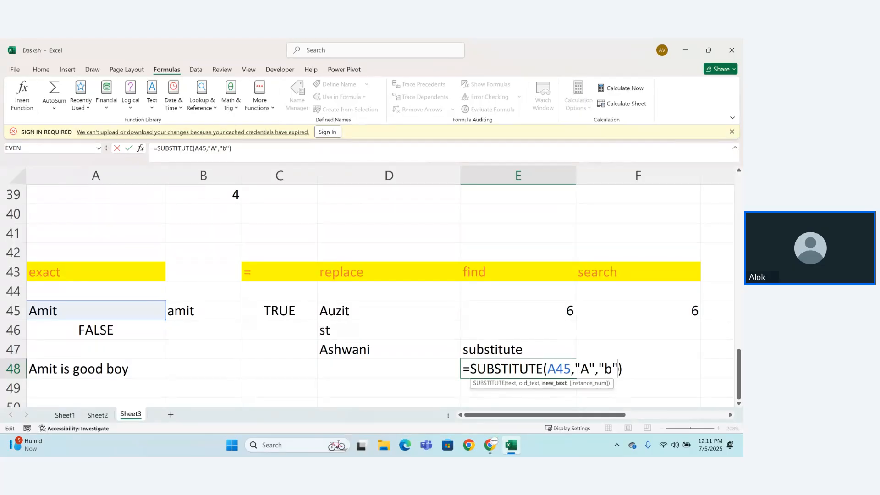
text(,1))
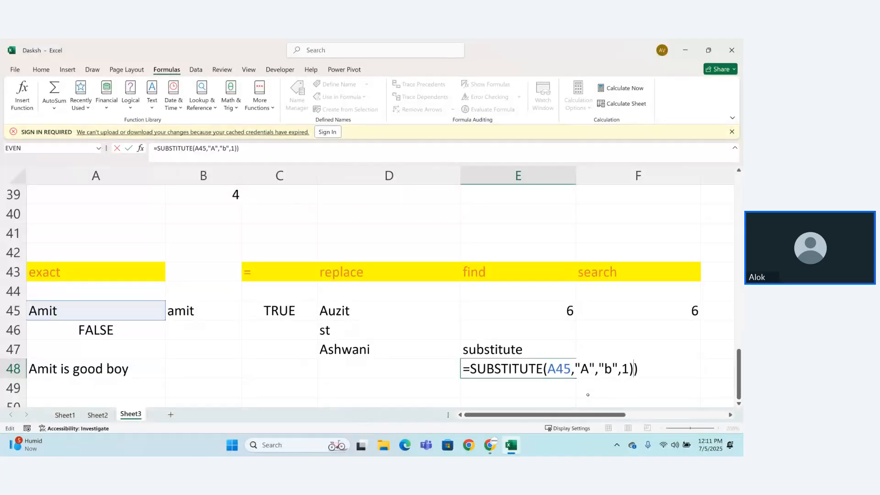
key(Return)
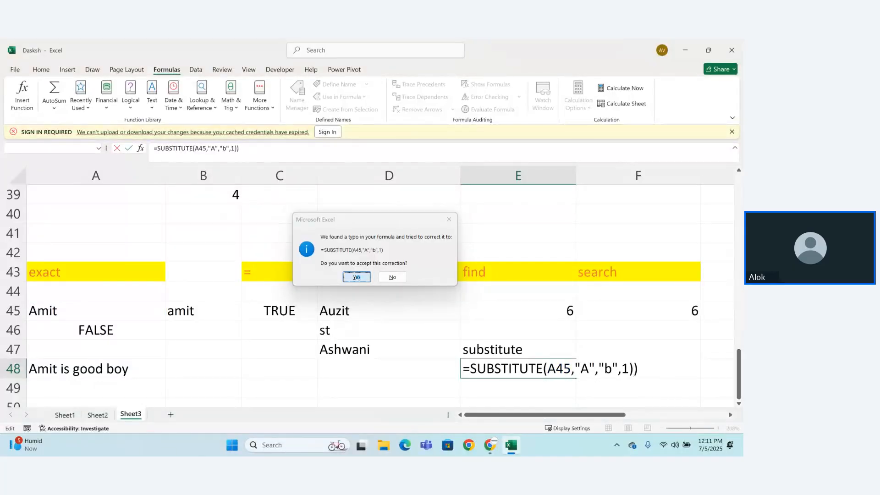
click(357, 277)
Step: Try 3 as the instance number of the SUBSTITUTE formula in E48
double_click(512, 369)
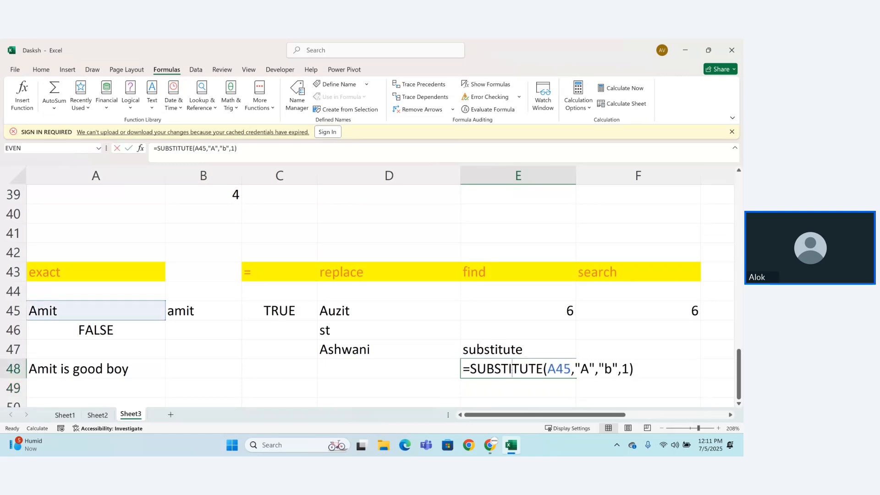
click(629, 366)
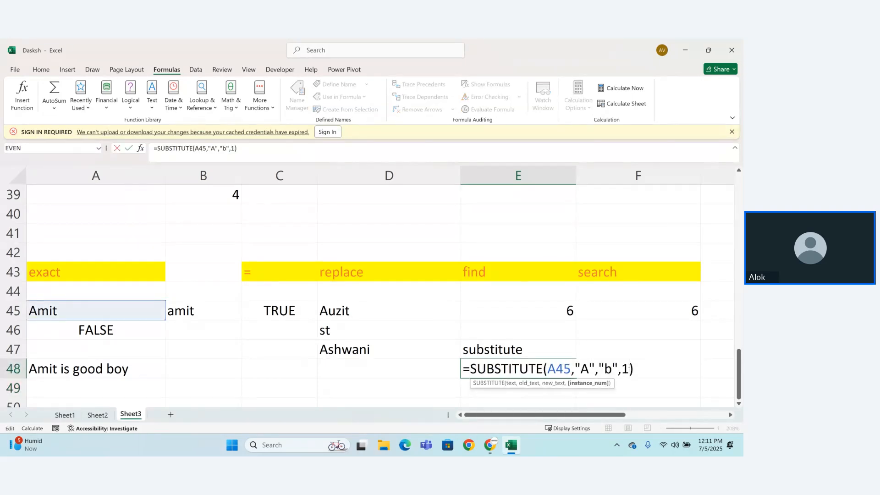
key(BackSpace)
text(3)
key(Return)
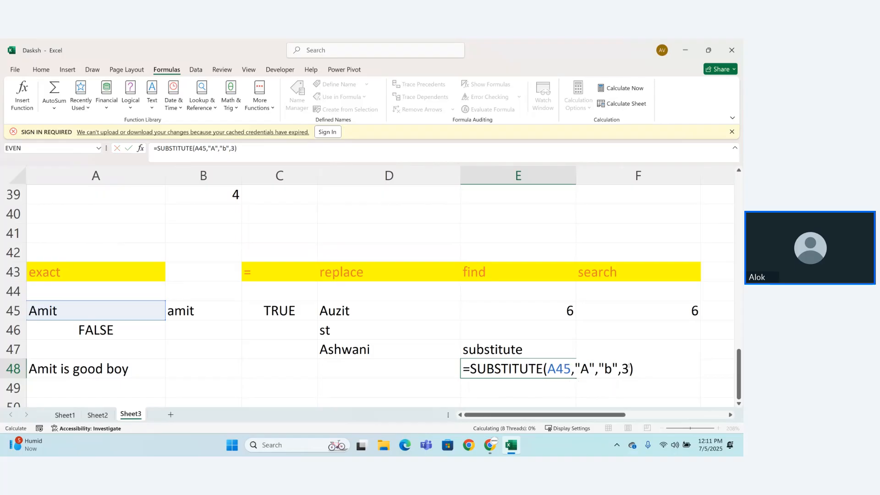
Step: Remove the instance number so that E48 holds =SUBSTITUTE(A45,"A","b")
double_click(501, 369)
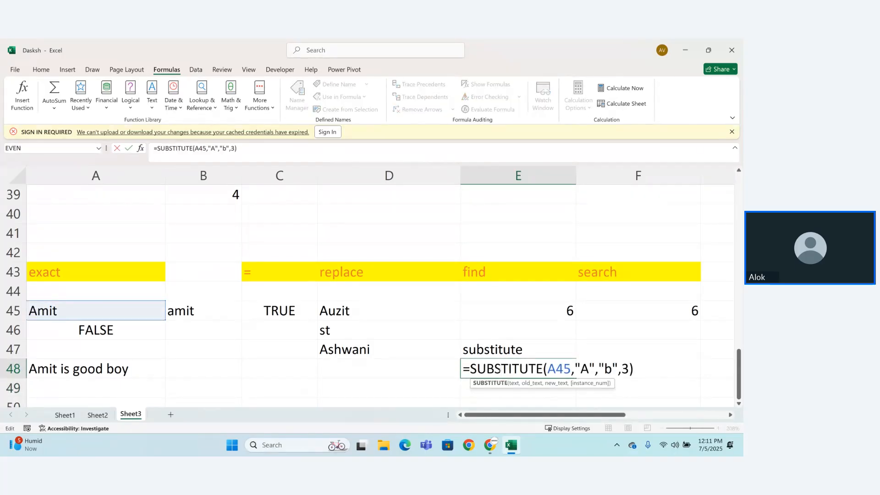
click(626, 369)
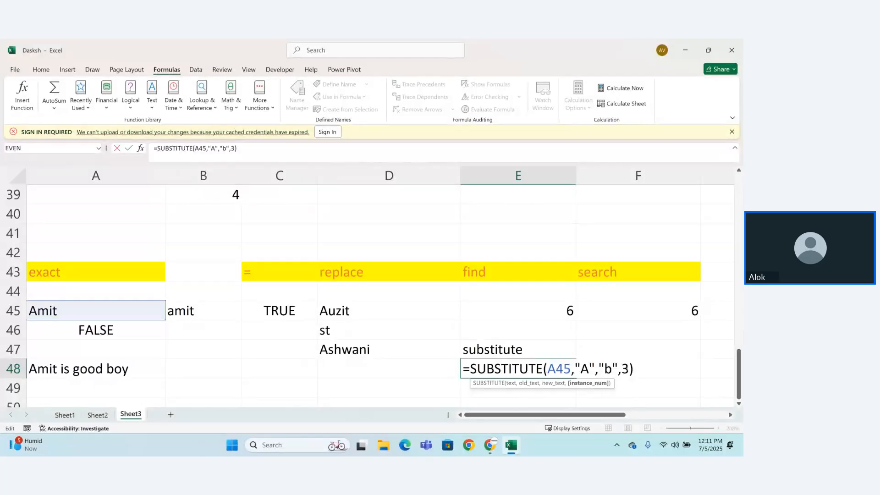
key(BackSpace)
key(BackSpace)
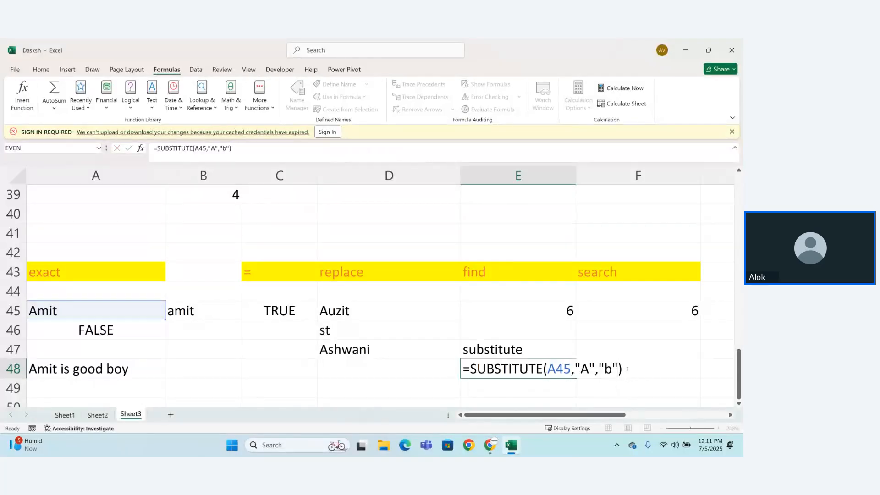
key(Return)
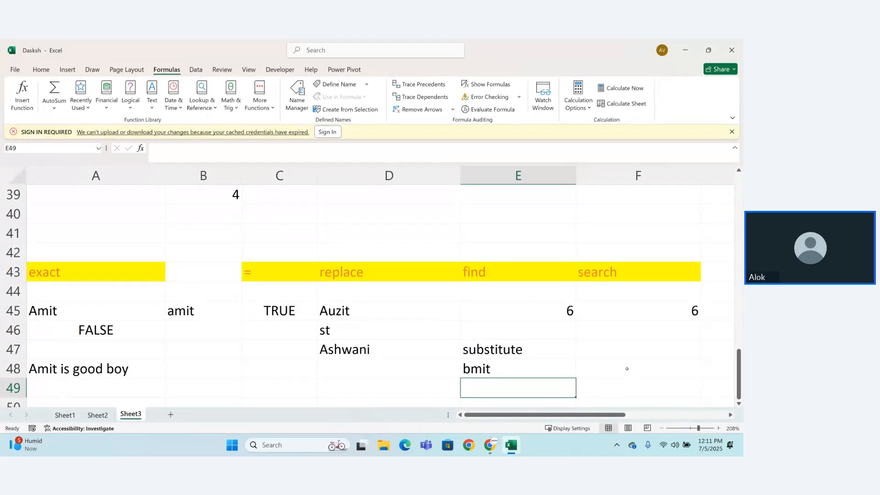
click(627, 369)
drag(718, 369, 688, 369)
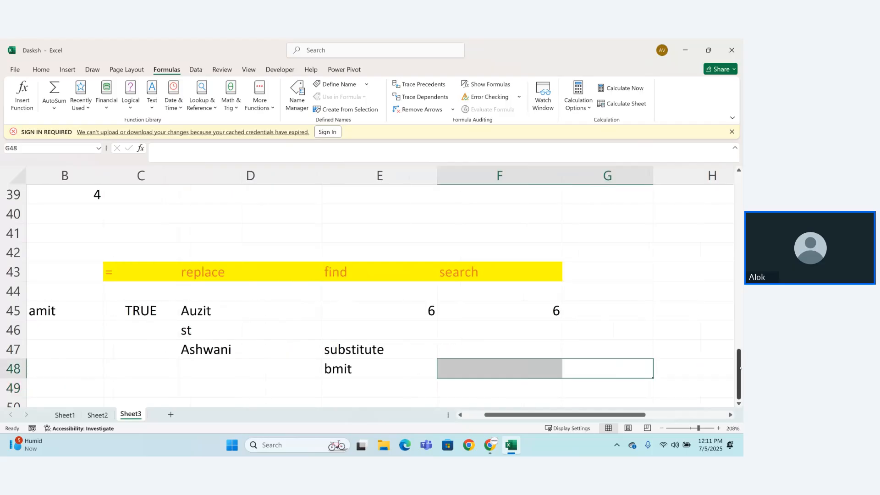
click(608, 370)
key(Return)
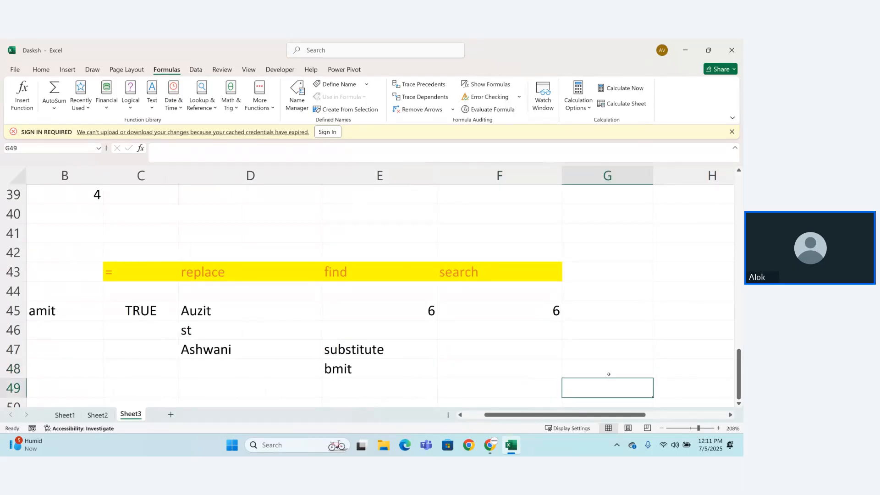
key(Return)
key(Return)
key(Return)
key(Return)
key(Return)
key(Return)
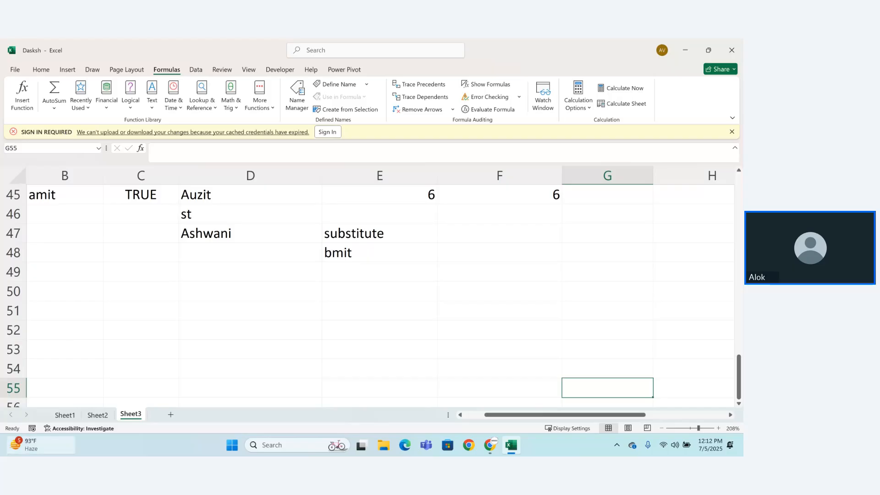
click(554, 287)
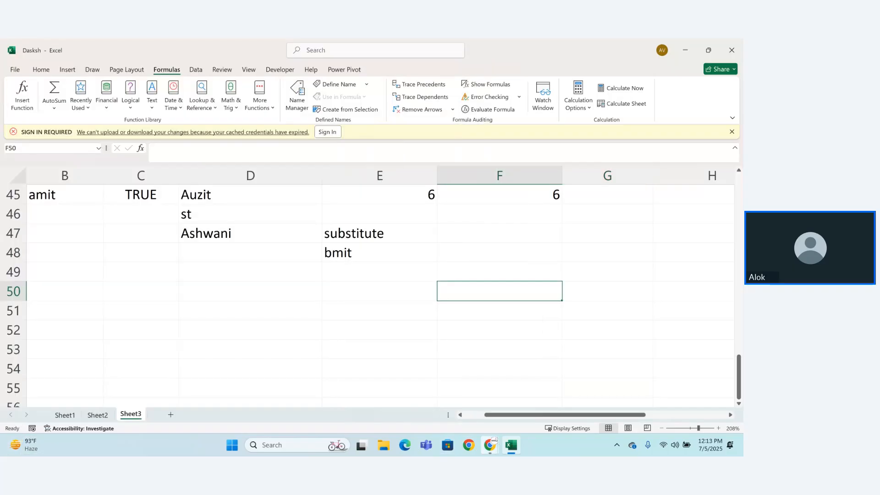
Step: Switch to the Zoho Meeting window in Chrome
mouse_move(490, 446)
click(454, 406)
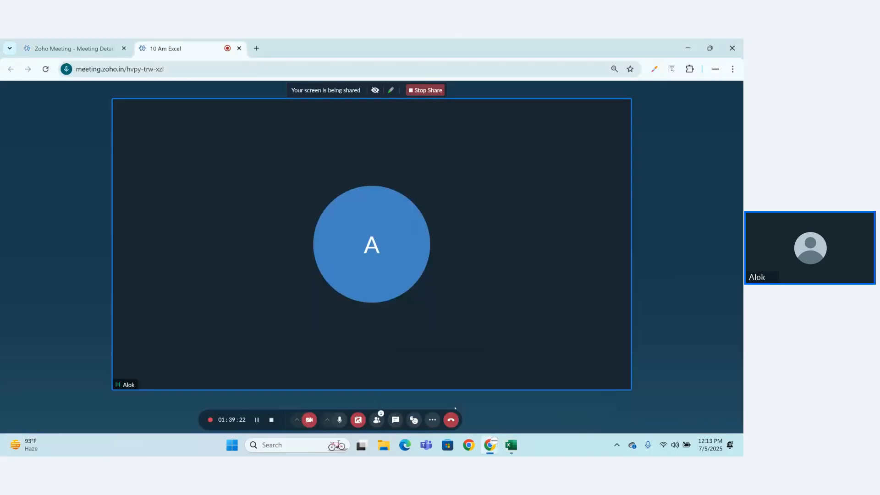